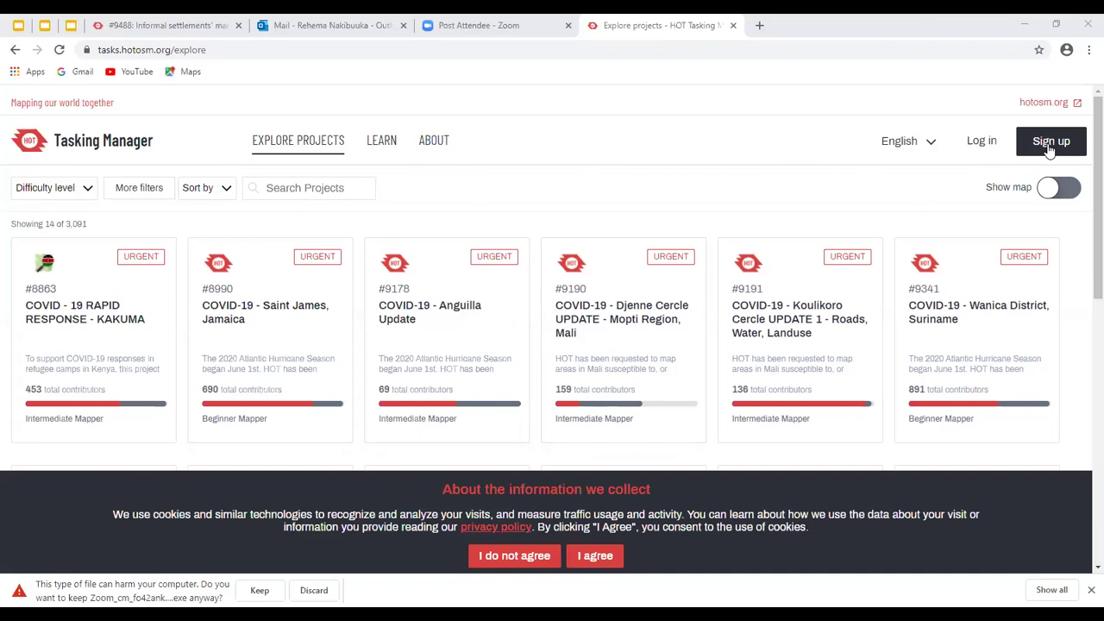
Open the Sign up form from the top-right button on Explore projects
{"action": "left_click", "coordinate": [1052, 147]}
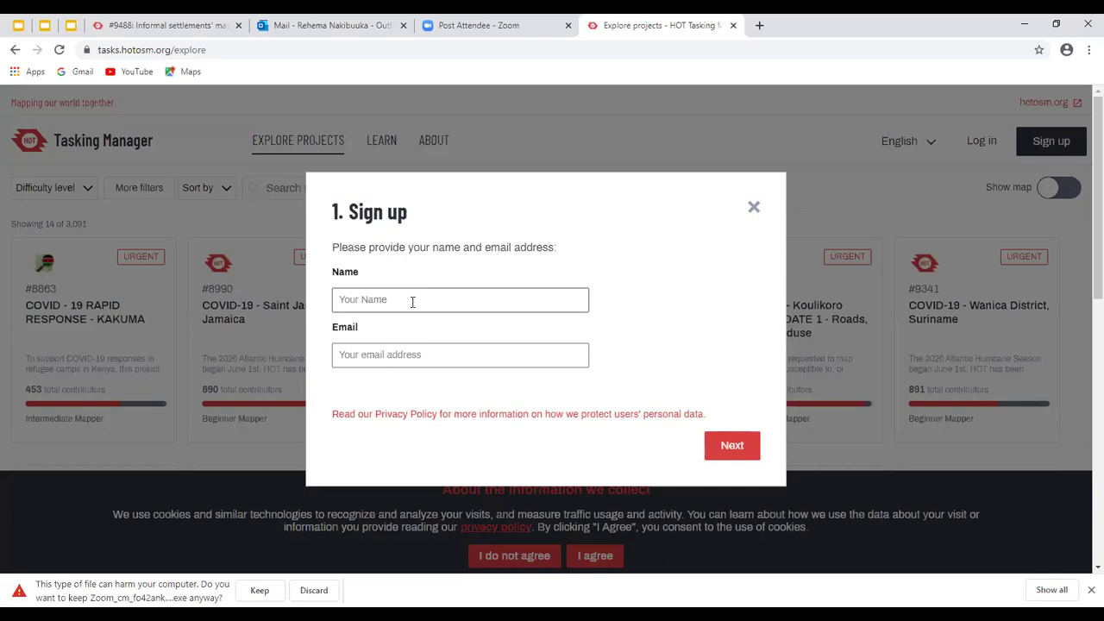
Enter an account name and e-mail address, submit, and close the form after the invalid-email error
{"action": "left_click", "coordinate": [377, 302]}
{"action": "type", "text": "remmy"}
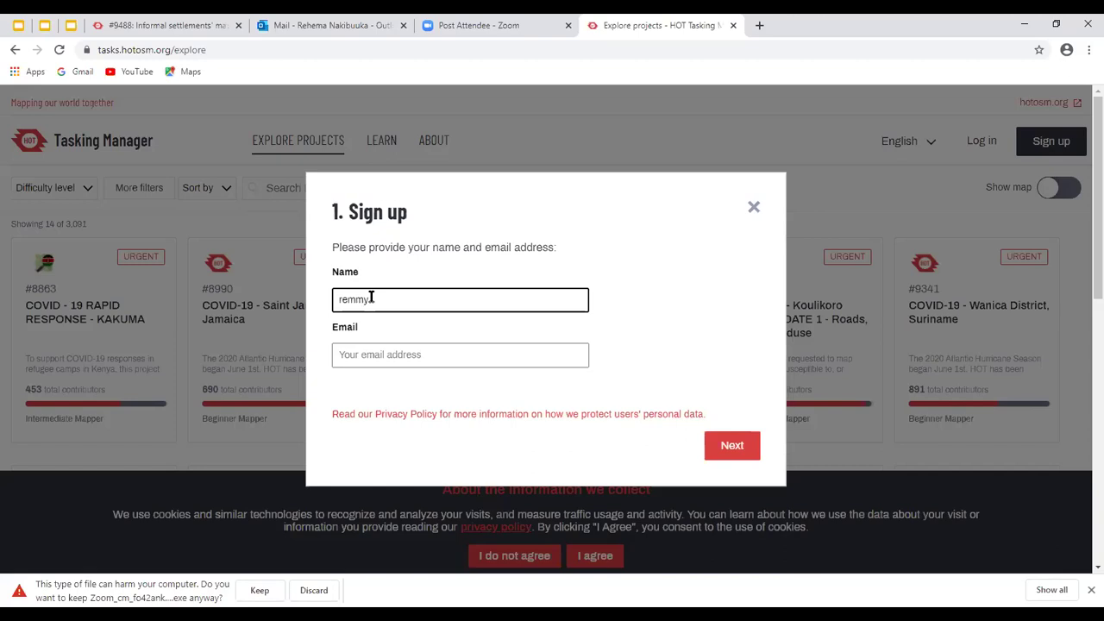
{"action": "left_click", "coordinate": [380, 352]}
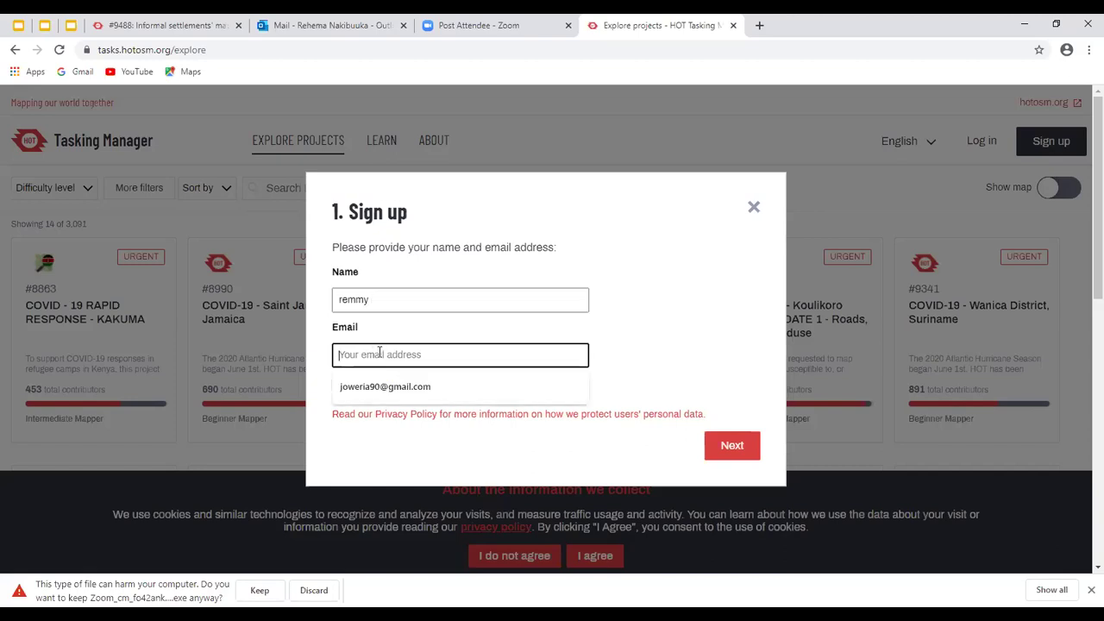
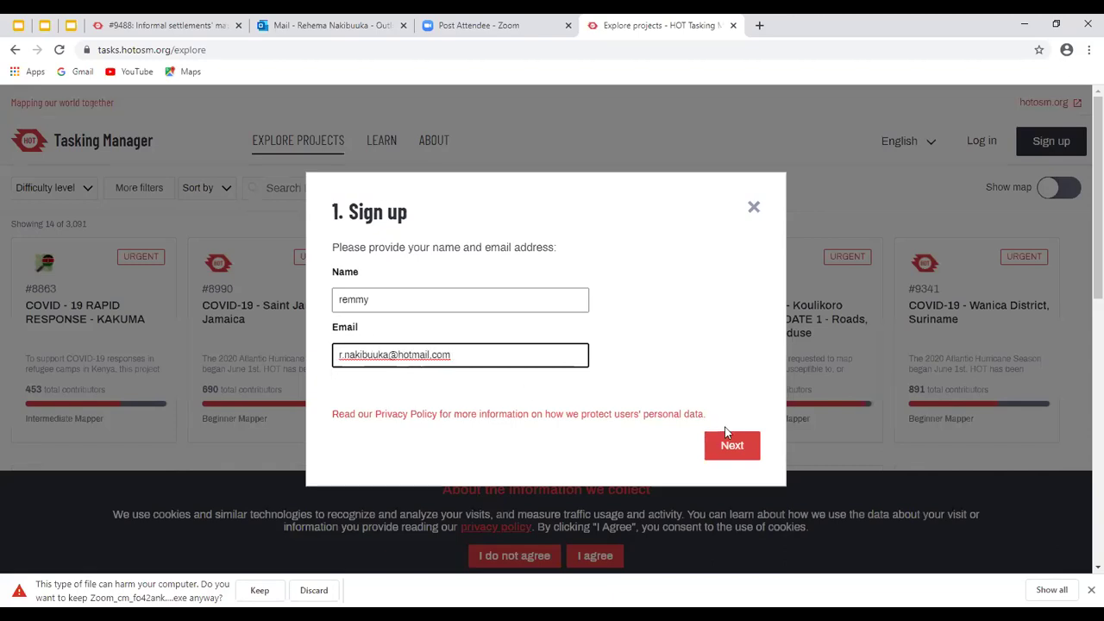
{"action": "left_click", "coordinate": [727, 450]}
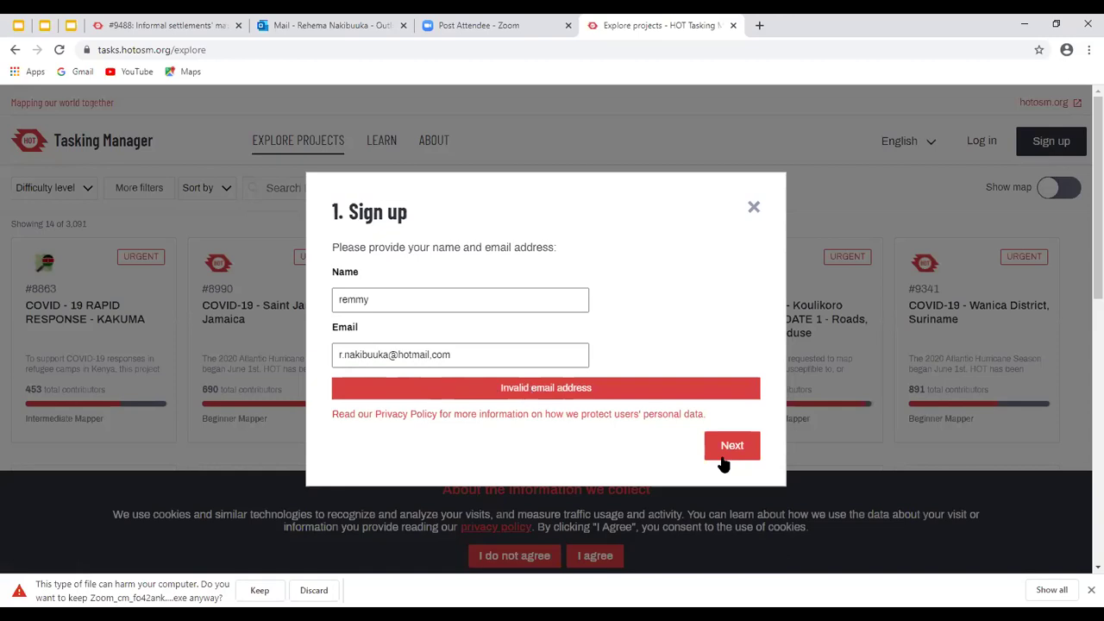
{"action": "left_click", "coordinate": [751, 206]}
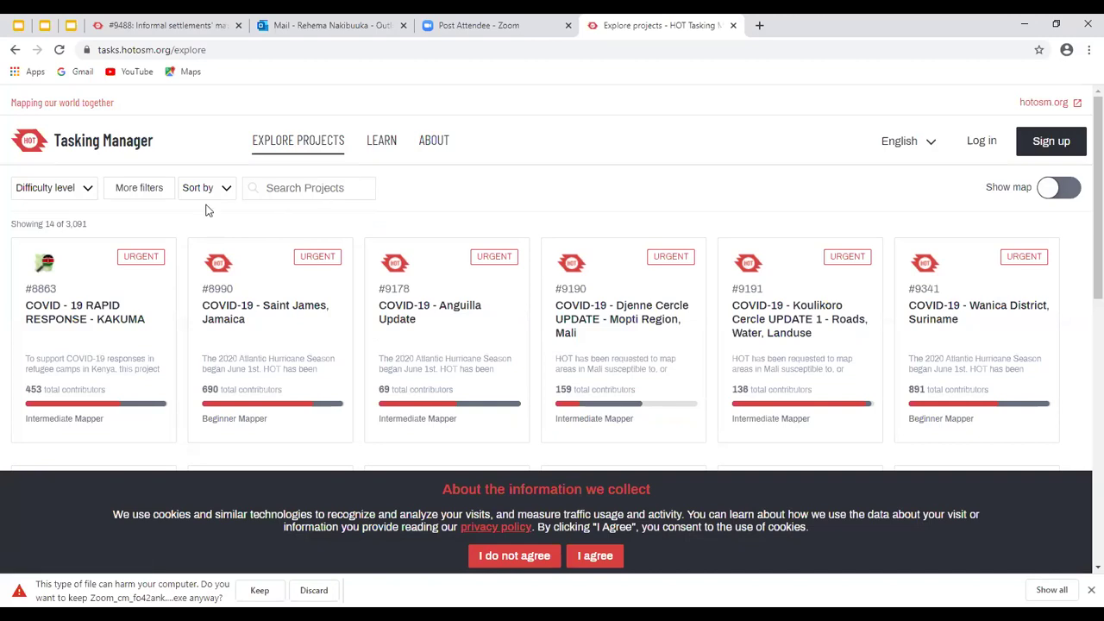
Choose Log in at the top right to begin OpenStreetMap sign-in
{"action": "left_click", "coordinate": [989, 147]}
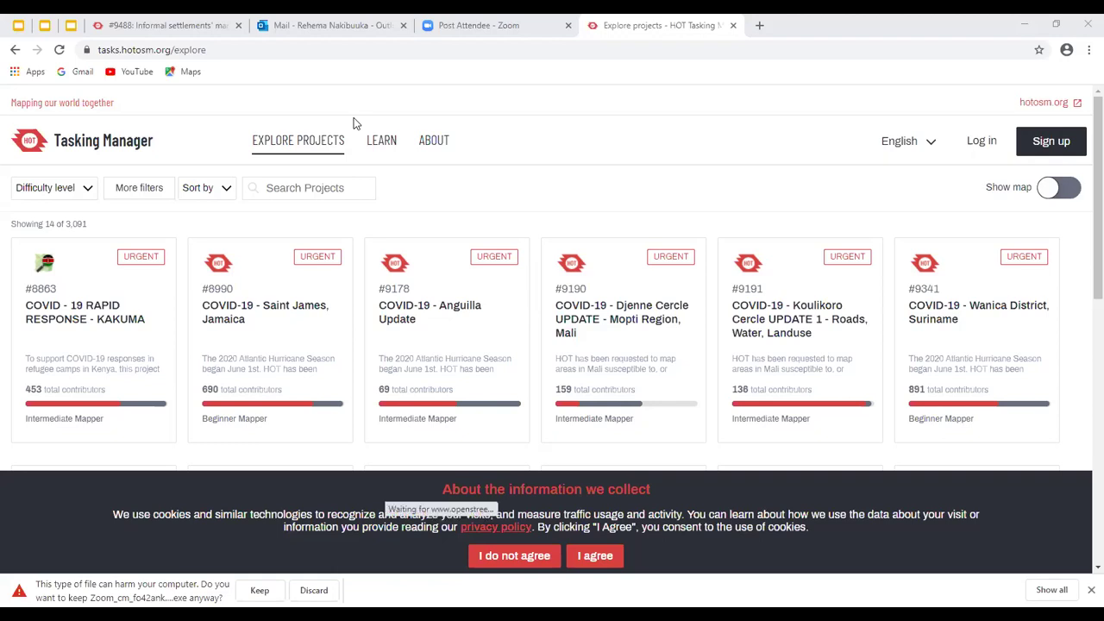
{"action": "left_click", "coordinate": [984, 145]}
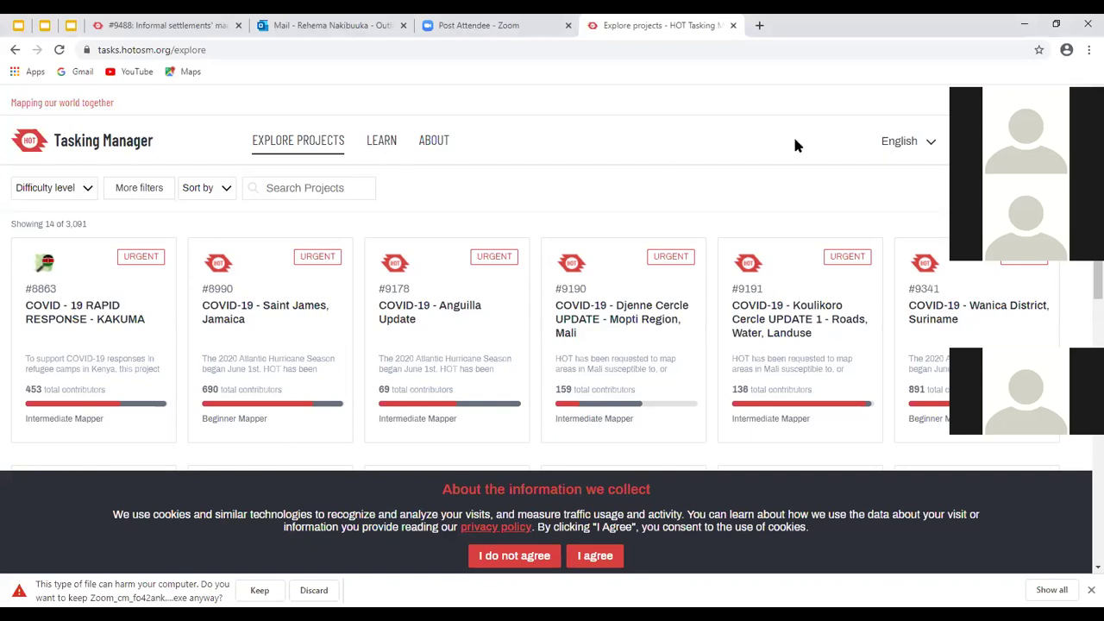
Scroll the Explore projects page down and back up once signed in
{"action": "scroll", "coordinate": [865, 133], "scroll_direction": "down", "scroll_amount": 1}
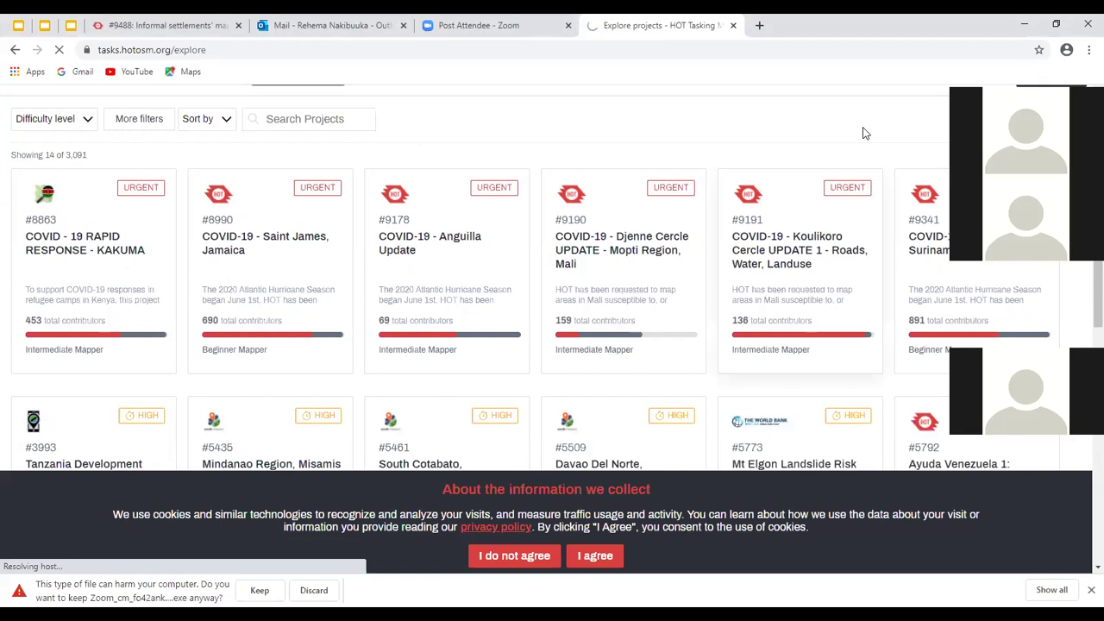
{"action": "scroll", "coordinate": [866, 134], "scroll_direction": "up", "scroll_amount": 1}
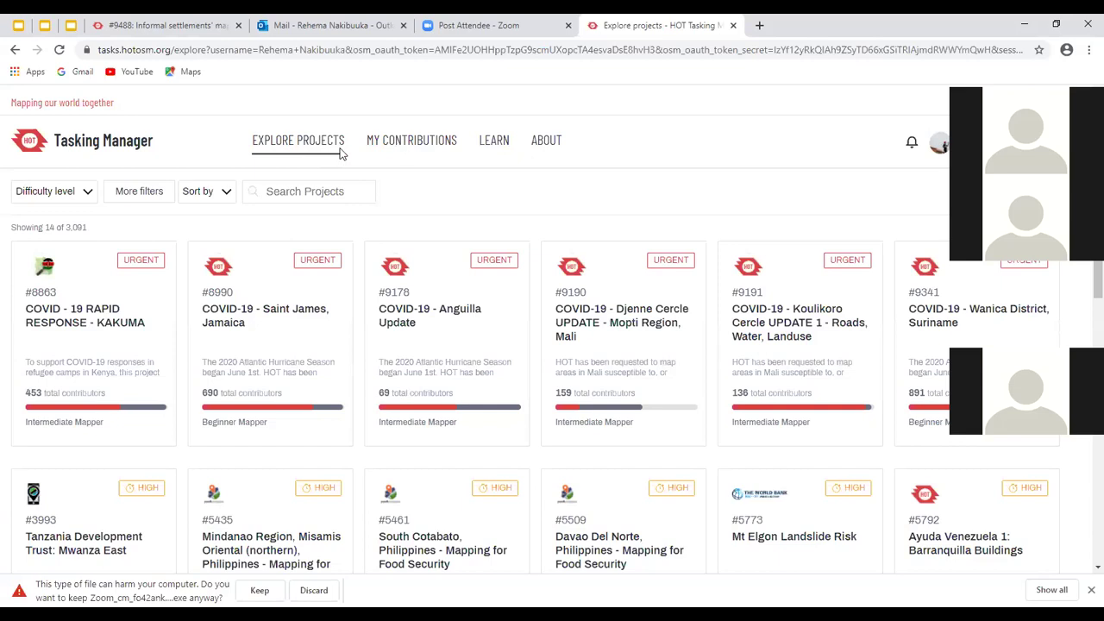
{"action": "left_click", "coordinate": [396, 145]}
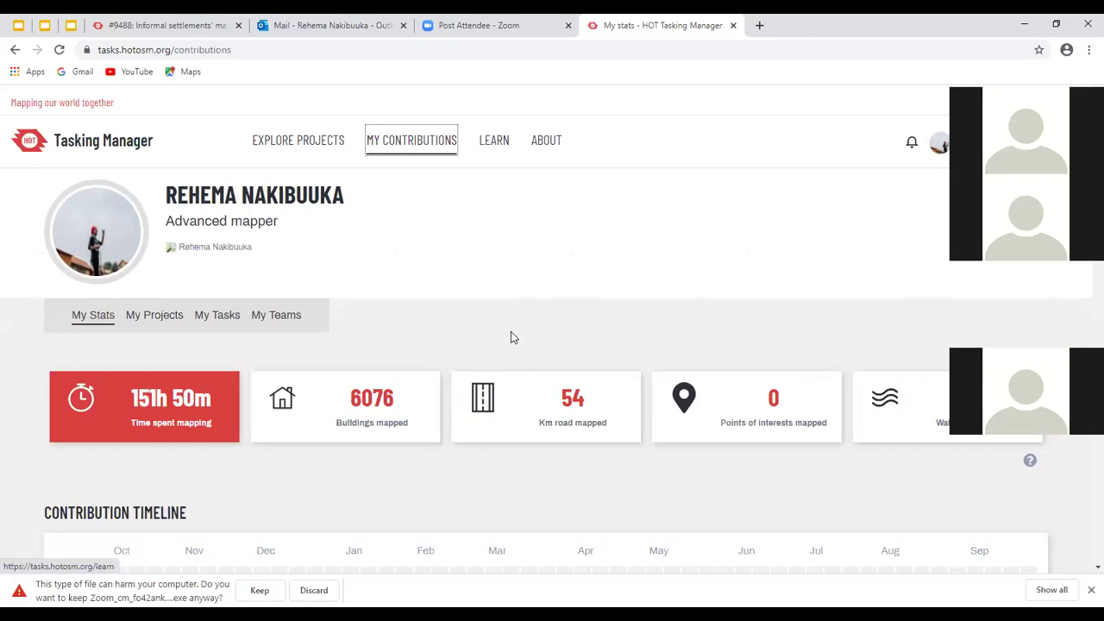
{"action": "scroll", "coordinate": [544, 163], "scroll_direction": "down", "scroll_amount": 2}
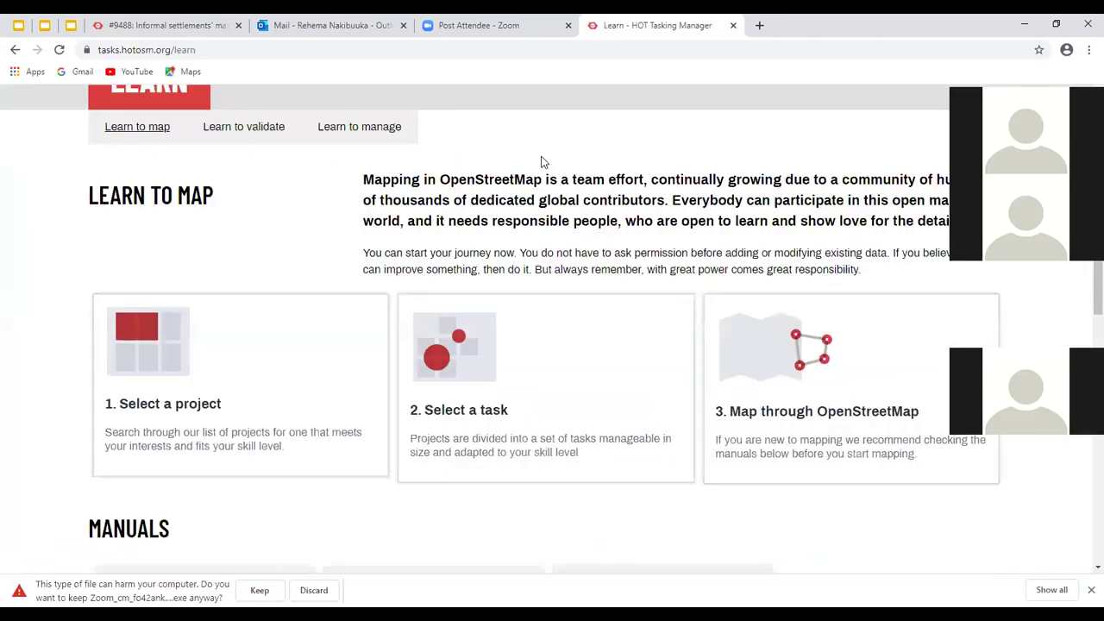
{"action": "scroll", "coordinate": [549, 153], "scroll_direction": "up", "scroll_amount": 2}
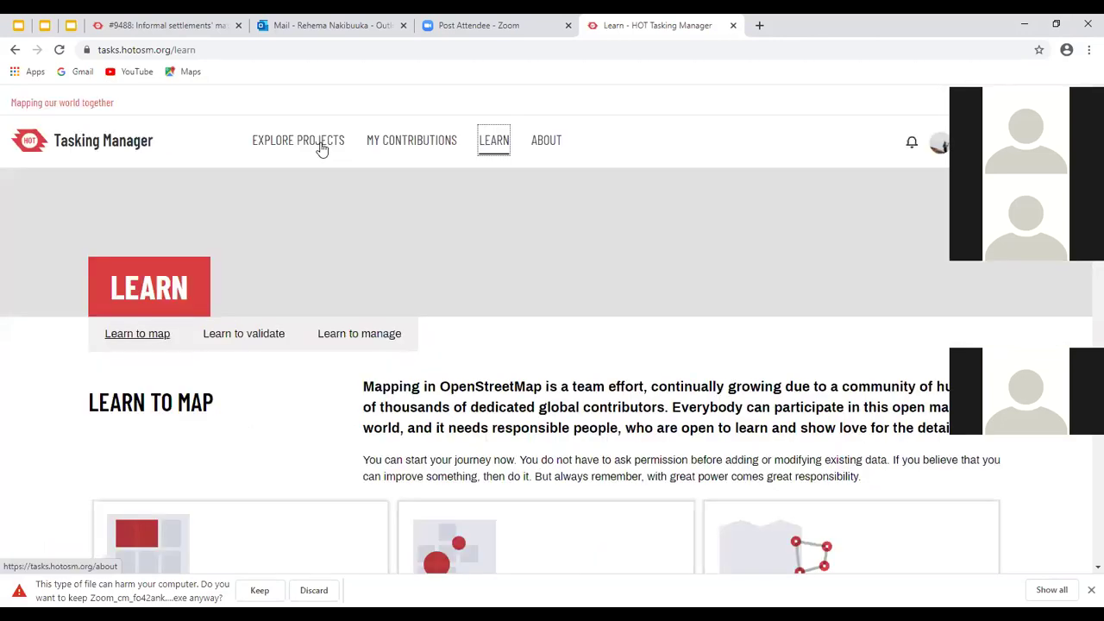
{"action": "left_click", "coordinate": [296, 149]}
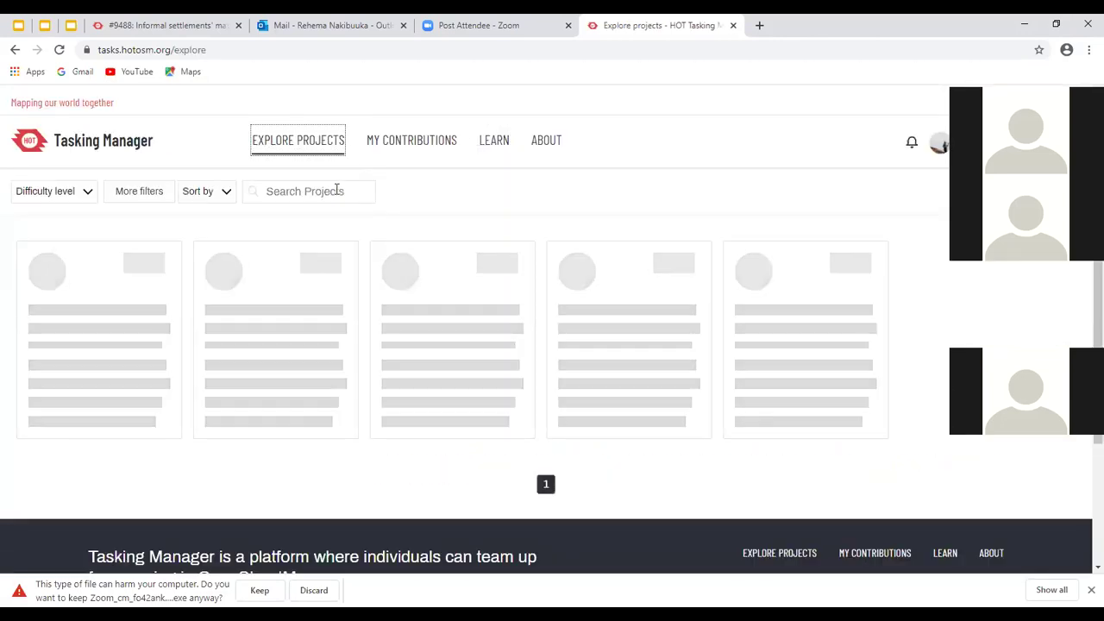
Search projects for 9488 and open the Kazo Angola informal settlements project
{"action": "left_click", "coordinate": [337, 190]}
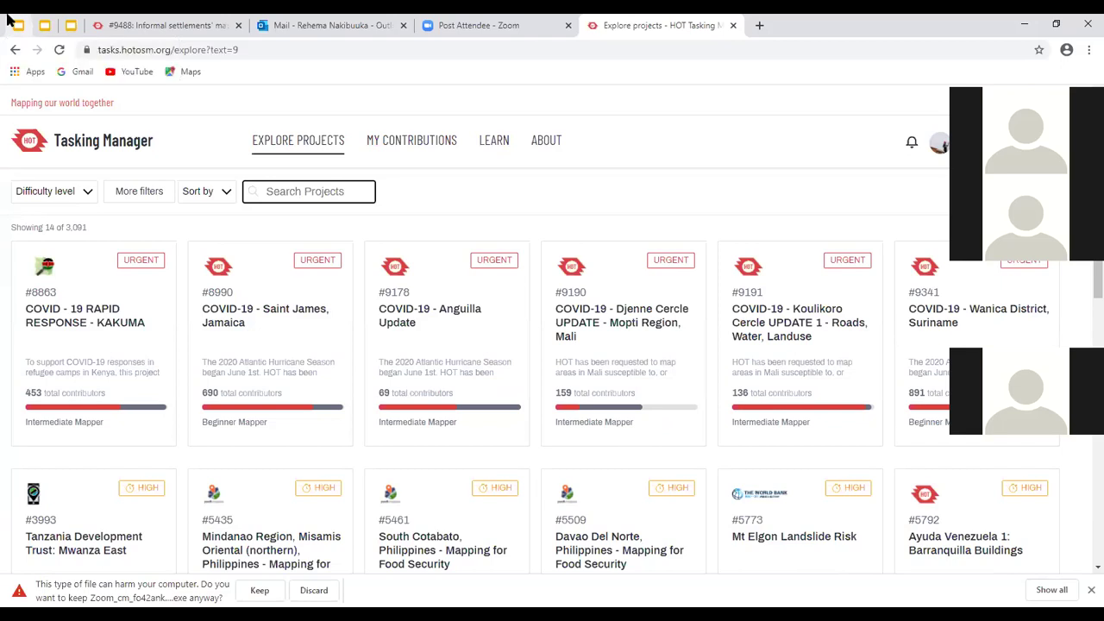
{"action": "type", "text": "94"}
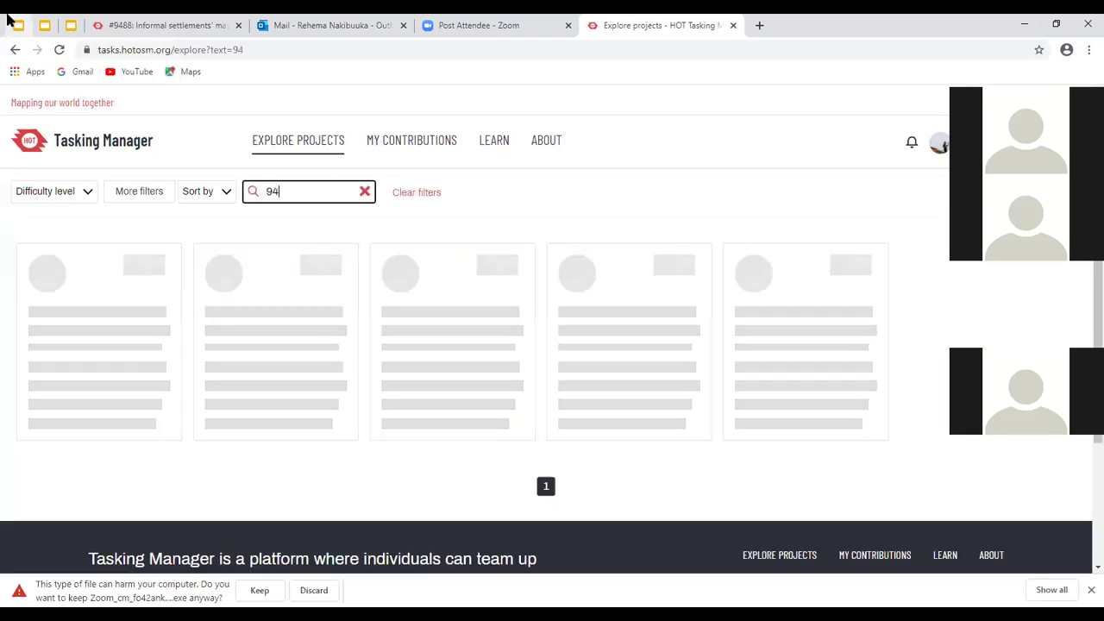
{"action": "type", "text": "88"}
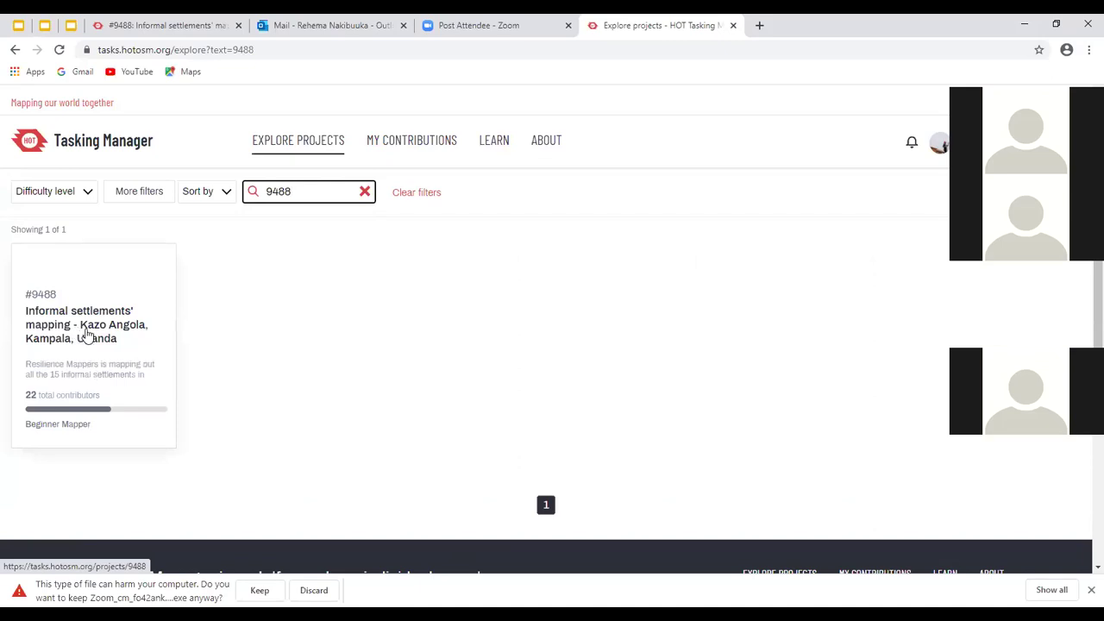
{"action": "left_click", "coordinate": [90, 319]}
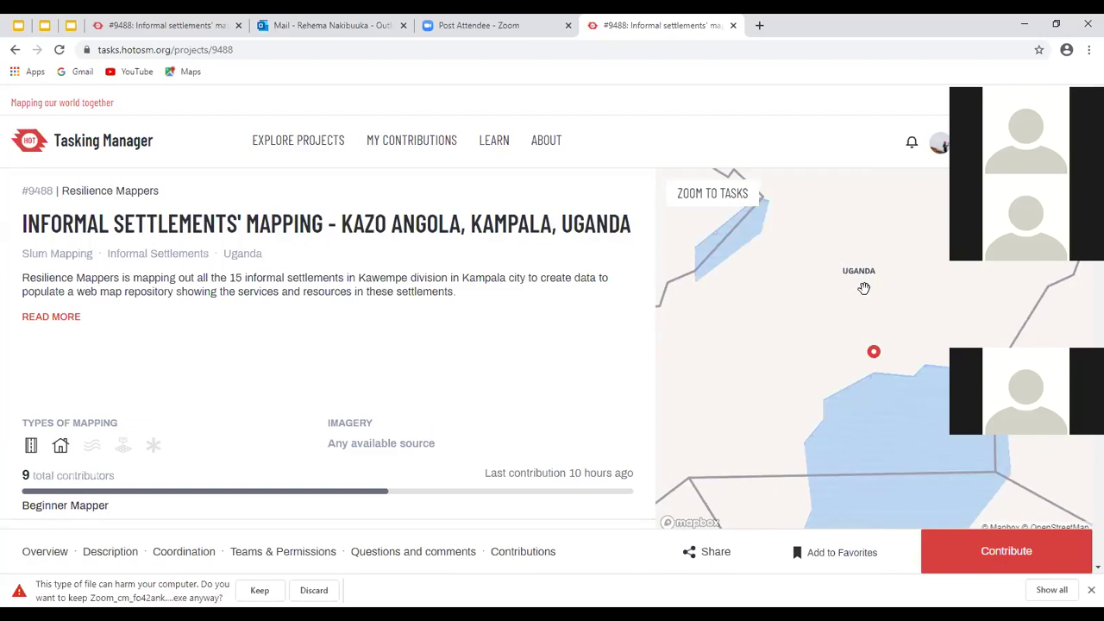
Start contributing to project #9488, keeping iD Editor as the mapping editor
{"action": "left_click", "coordinate": [988, 557]}
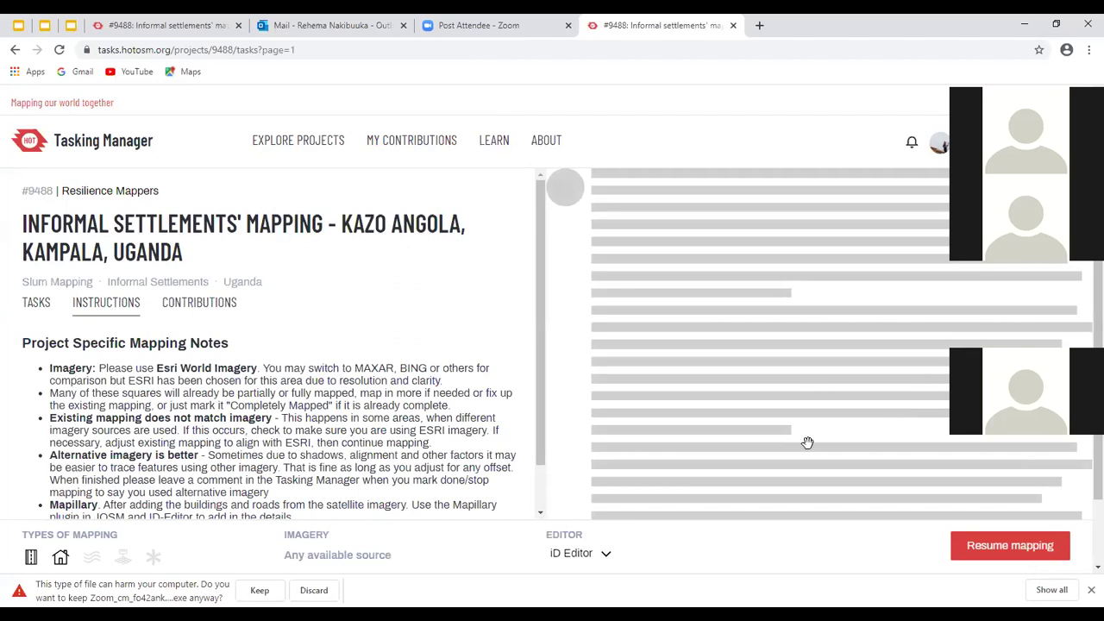
{"action": "left_click", "coordinate": [611, 556]}
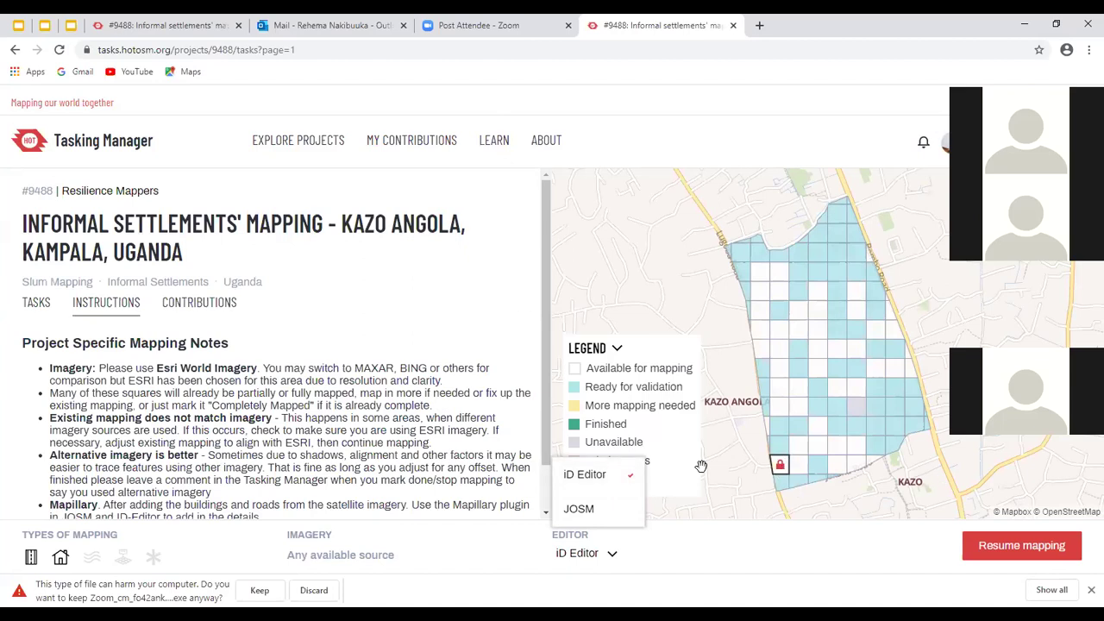
{"action": "left_click", "coordinate": [563, 307]}
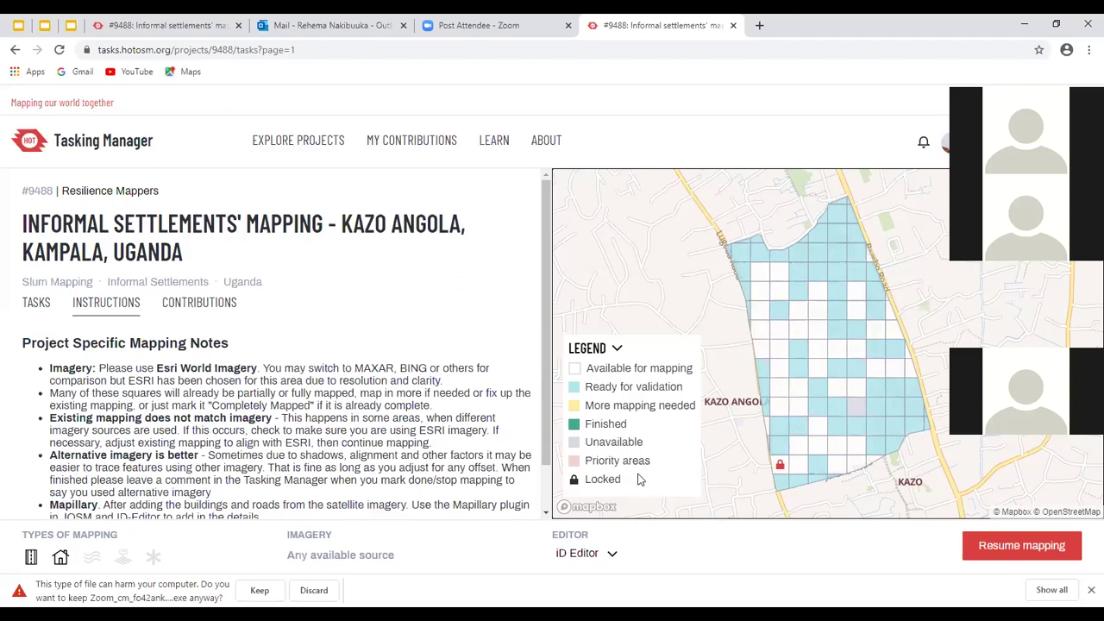
Select the locked task cell on the map, briefly trying a neighbouring cell first
{"action": "left_click", "coordinate": [780, 470]}
{"action": "left_click", "coordinate": [782, 469]}
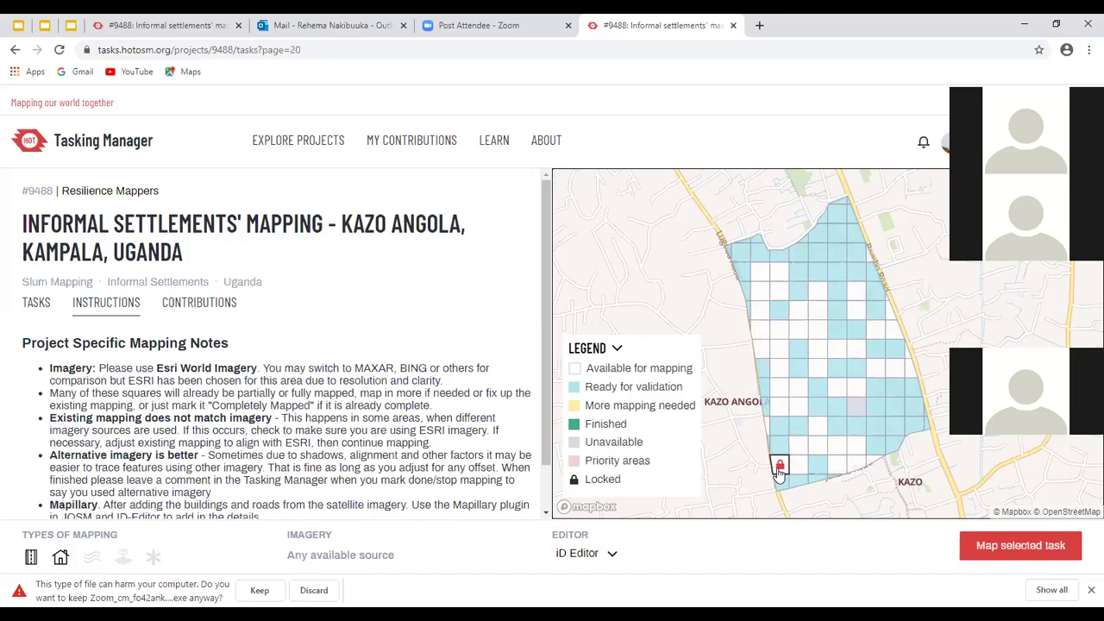
{"action": "left_click", "coordinate": [780, 465]}
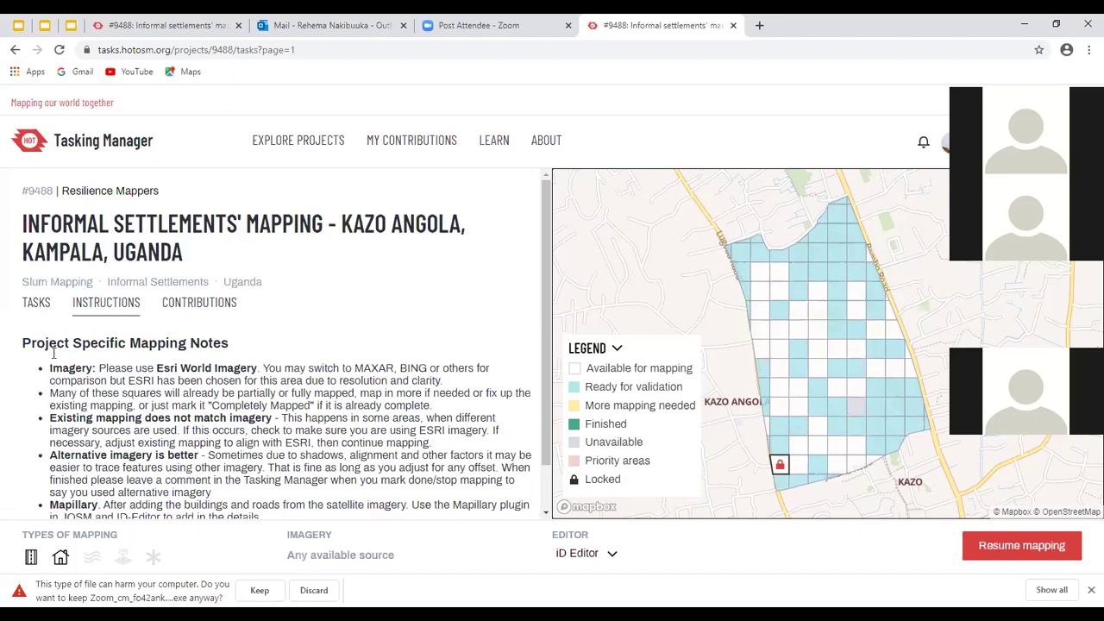
Scroll through project #9488's contributors and their mapped and validated task counts
{"action": "scroll", "coordinate": [69, 332], "scroll_direction": "down", "scroll_amount": 1}
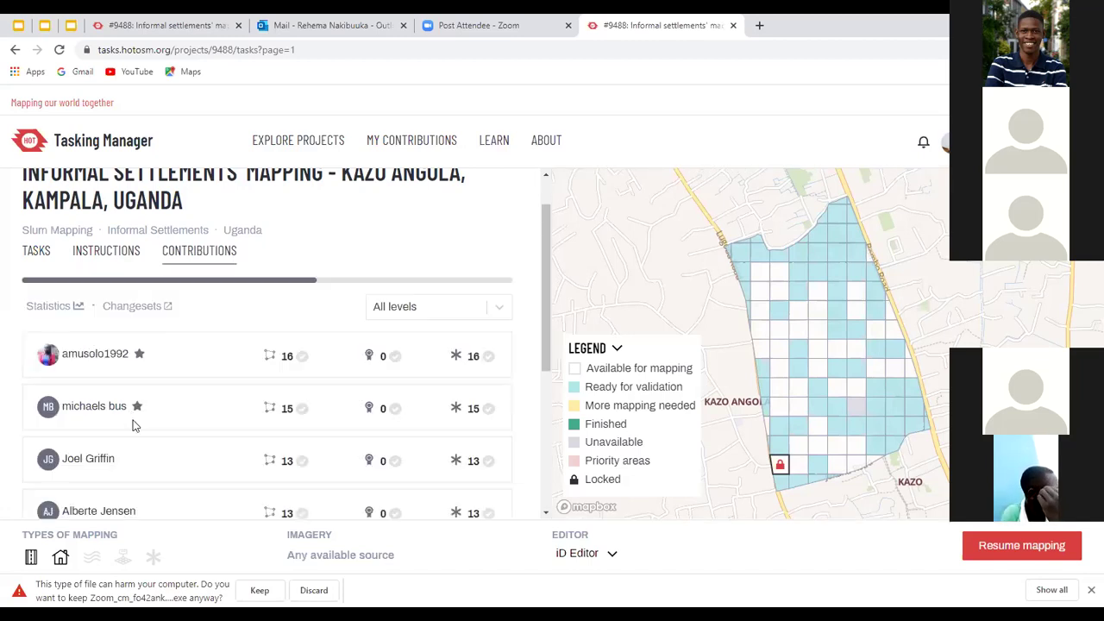
{"action": "scroll", "coordinate": [121, 306], "scroll_direction": "down", "scroll_amount": 3}
{"action": "scroll", "coordinate": [125, 307], "scroll_direction": "up", "scroll_amount": 3}
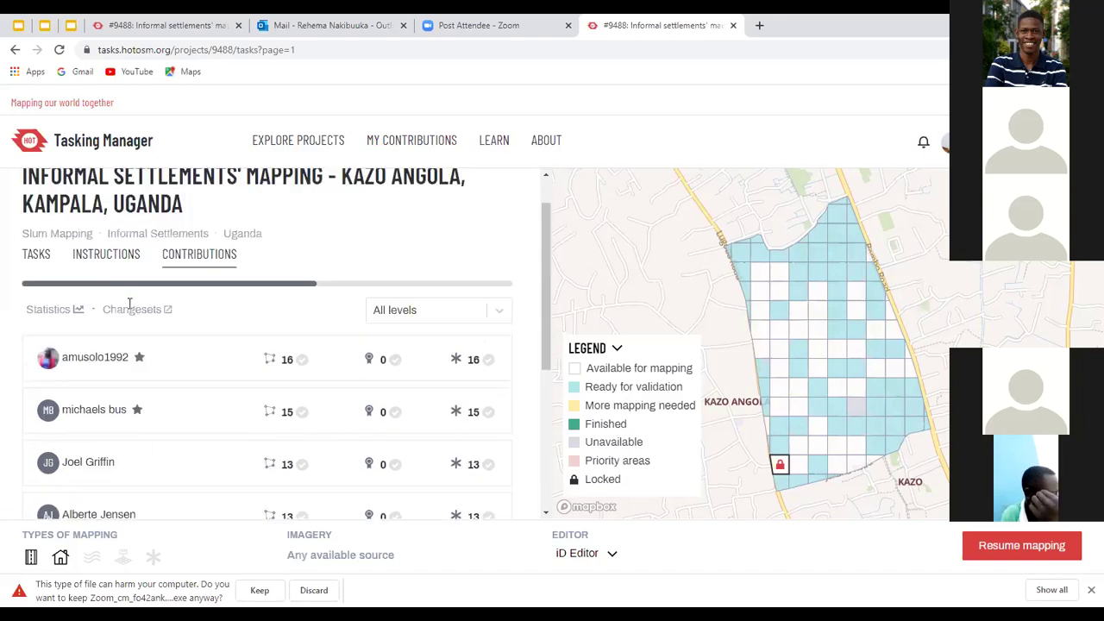
Resume mapping the locked task in the iD editor
{"action": "left_click", "coordinate": [1018, 552]}
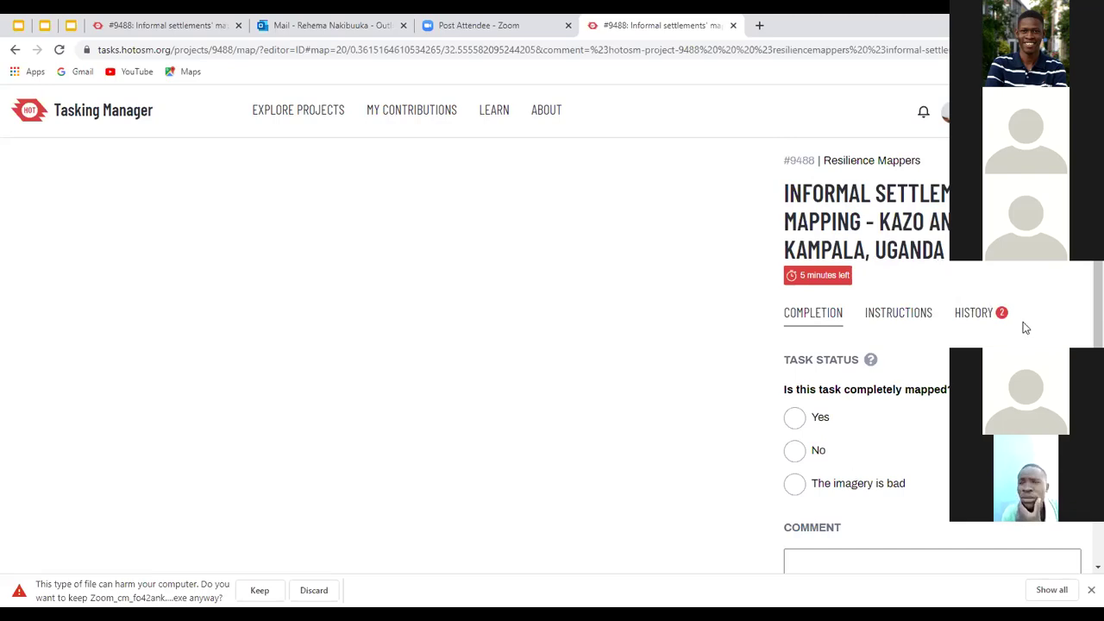
Restore the unsaved edits from the previous iD session and show the help guide with H
{"action": "scroll", "coordinate": [915, 331], "scroll_direction": "down", "scroll_amount": 2}
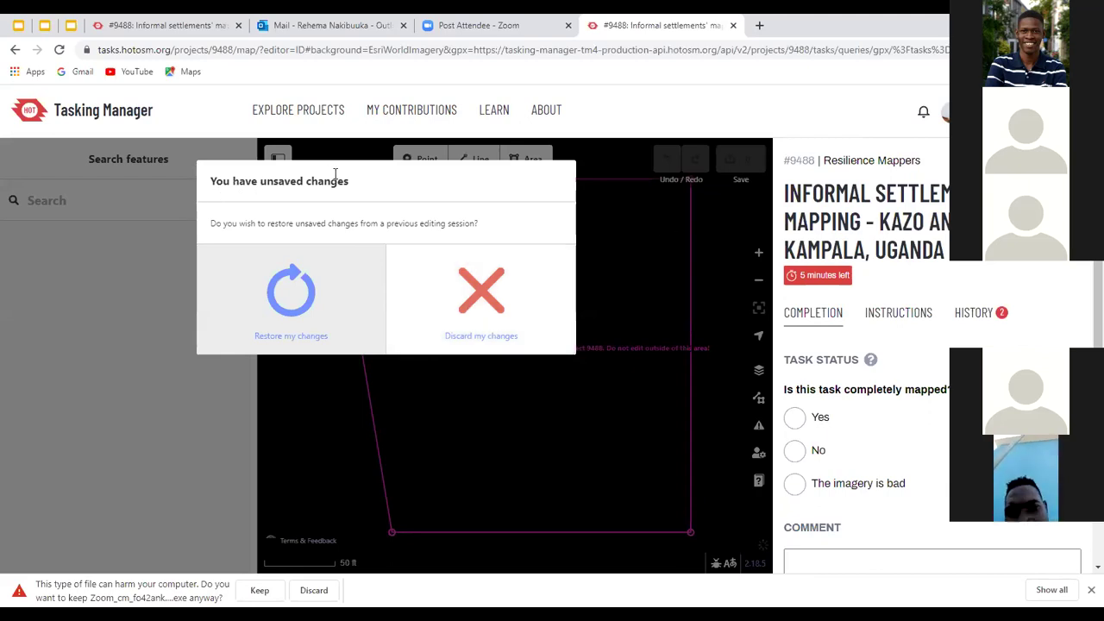
{"action": "left_click", "coordinate": [289, 290]}
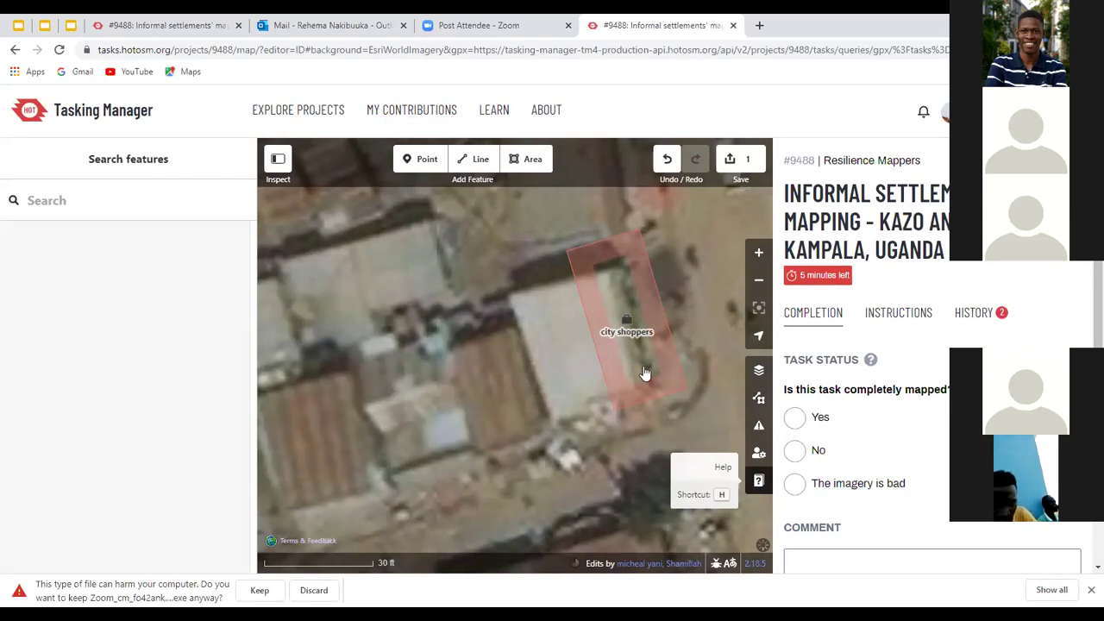
{"action": "key", "text": "h"}
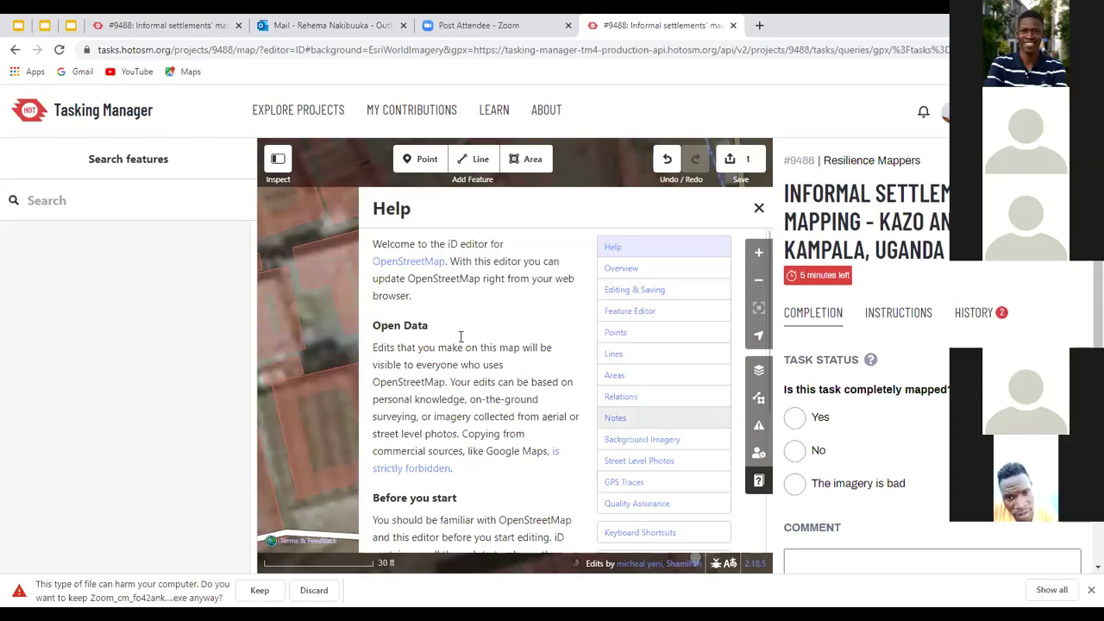
Scroll down and back up through the iD Help panel content
{"action": "scroll", "coordinate": [467, 336], "scroll_direction": "down", "scroll_amount": 3}
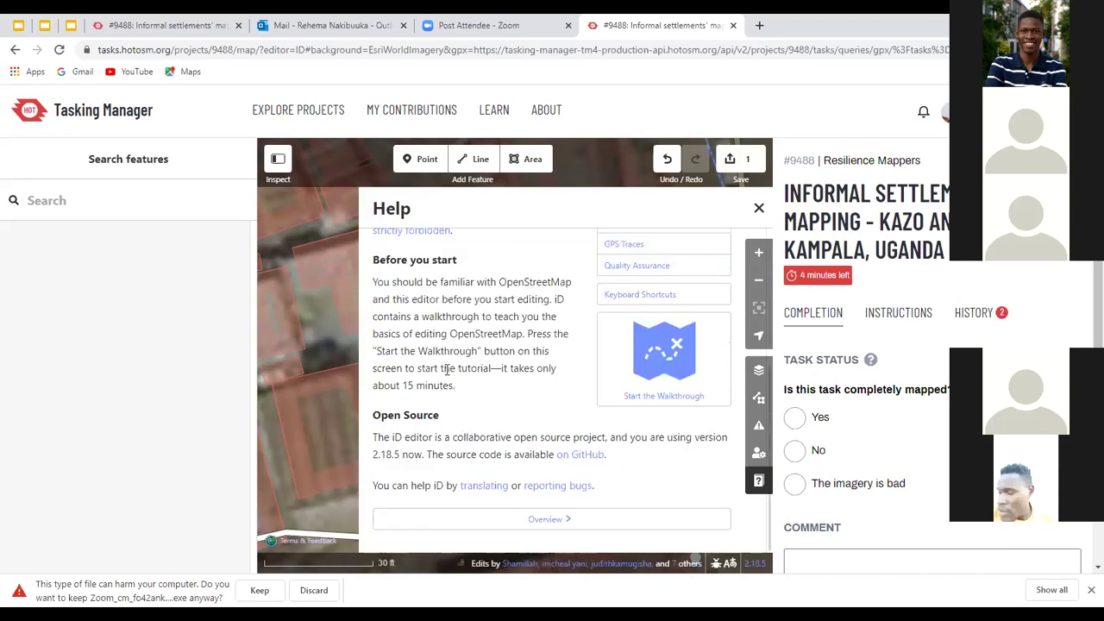
{"action": "scroll", "coordinate": [713, 206], "scroll_direction": "up", "scroll_amount": 3}
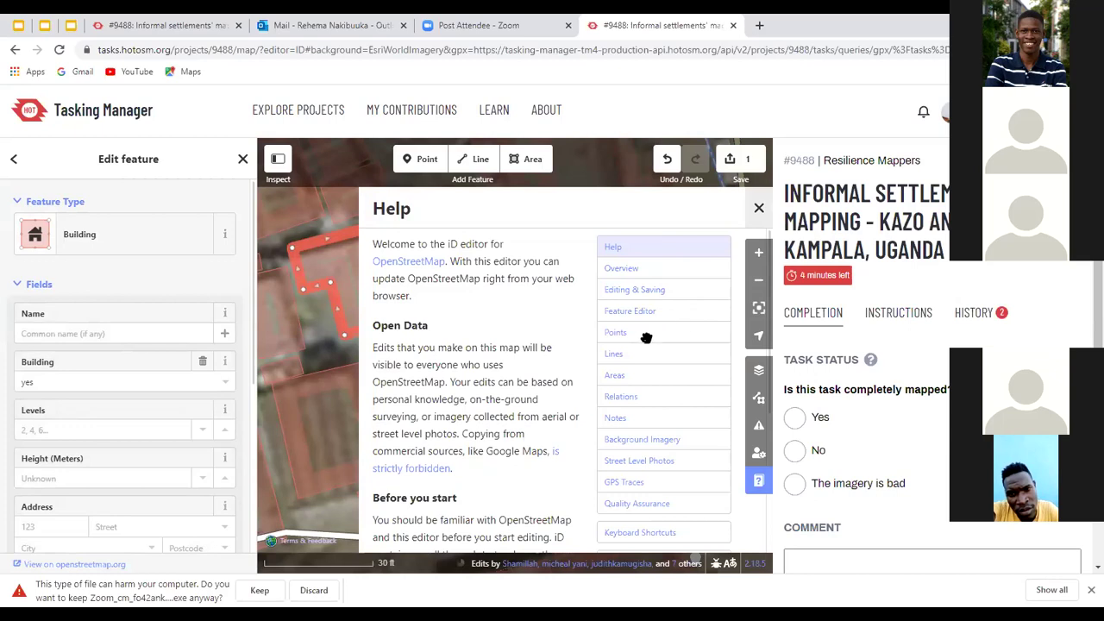
Close the help guide and frame the pink task boundary near Kazo Hill College
{"action": "key", "text": "h"}
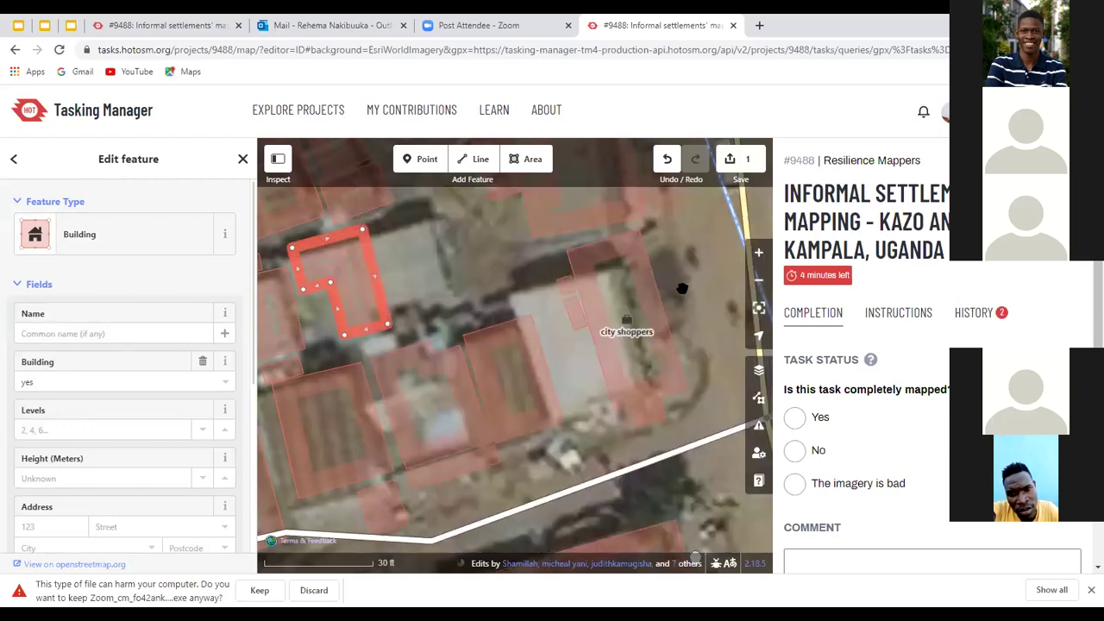
{"action": "scroll", "coordinate": [674, 345], "scroll_direction": "down", "scroll_amount": 1}
{"action": "scroll", "coordinate": [673, 345], "scroll_direction": "down", "scroll_amount": 1}
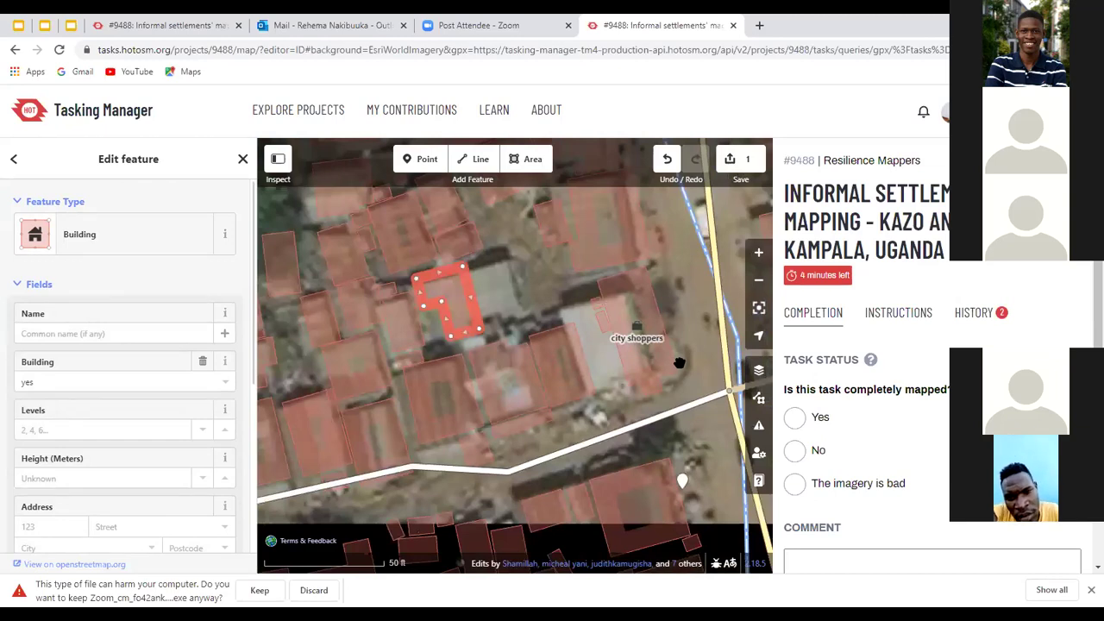
{"action": "scroll", "coordinate": [678, 363], "scroll_direction": "down", "scroll_amount": 2}
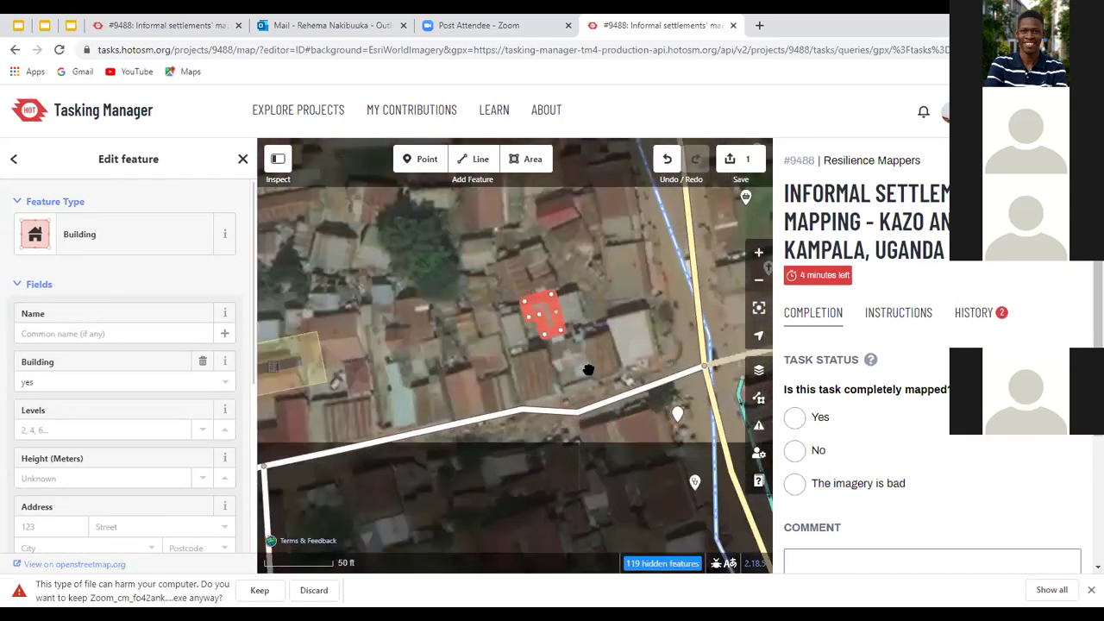
{"action": "scroll", "coordinate": [556, 348], "scroll_direction": "down", "scroll_amount": 2}
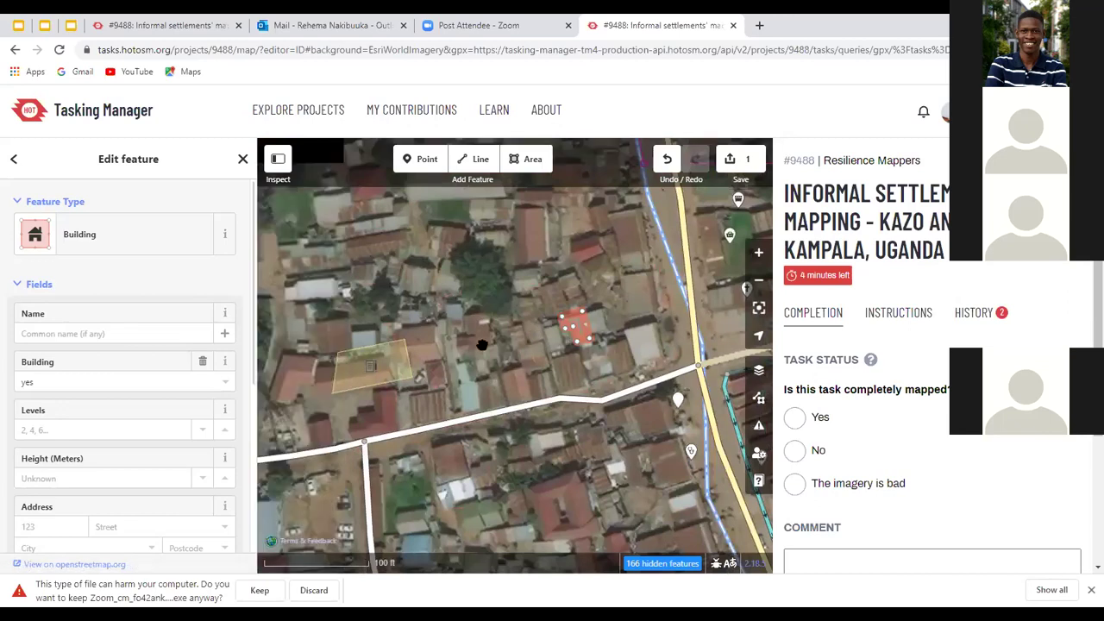
{"action": "scroll", "coordinate": [555, 350], "scroll_direction": "down", "scroll_amount": 1}
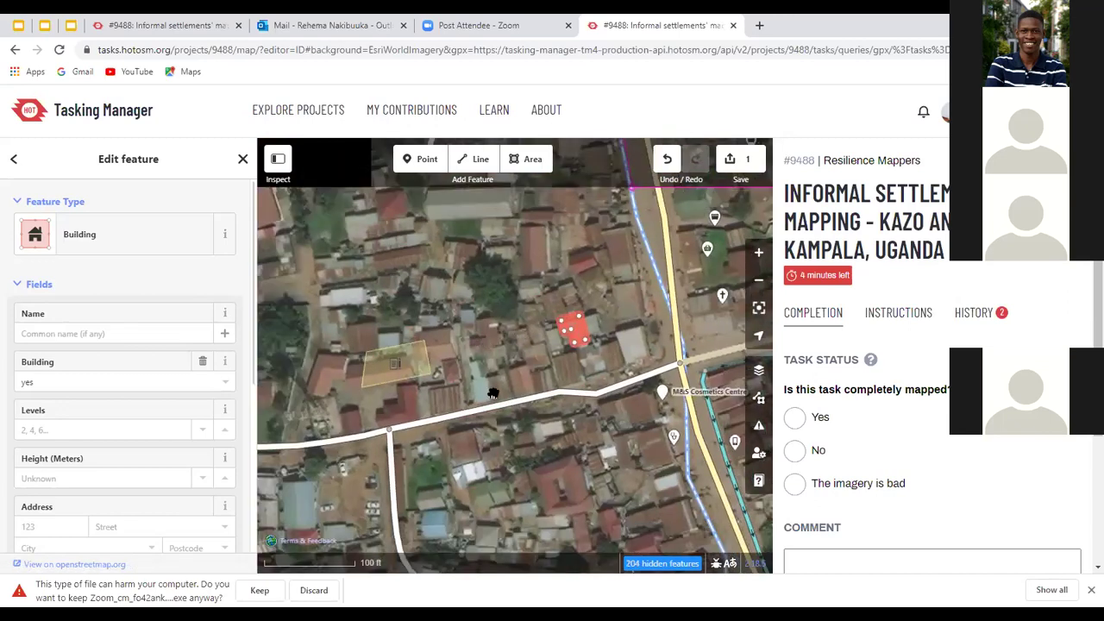
{"action": "scroll", "coordinate": [546, 310], "scroll_direction": "down", "scroll_amount": 1}
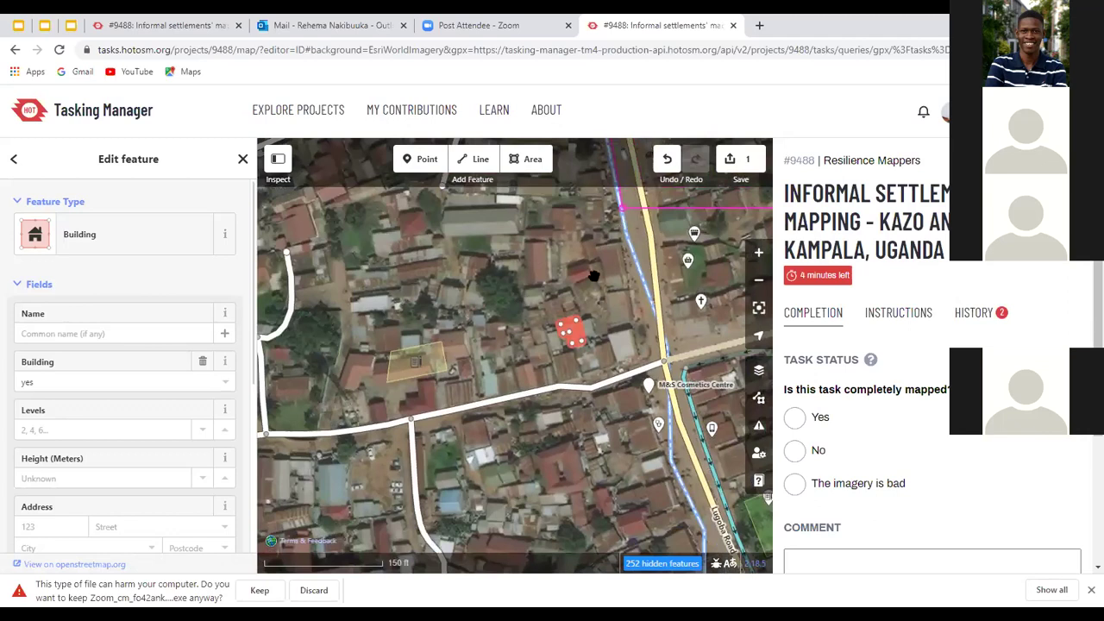
{"action": "scroll", "coordinate": [598, 384], "scroll_direction": "down", "scroll_amount": 1}
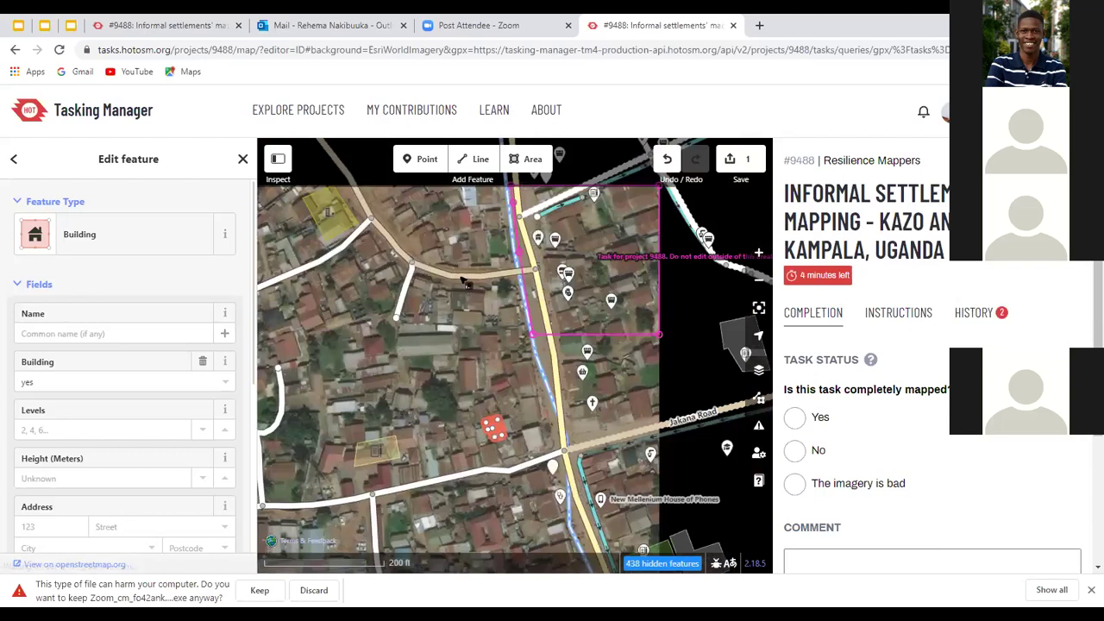
{"action": "left_click_drag", "start_coordinate": [458, 276], "coordinate": [392, 364]}
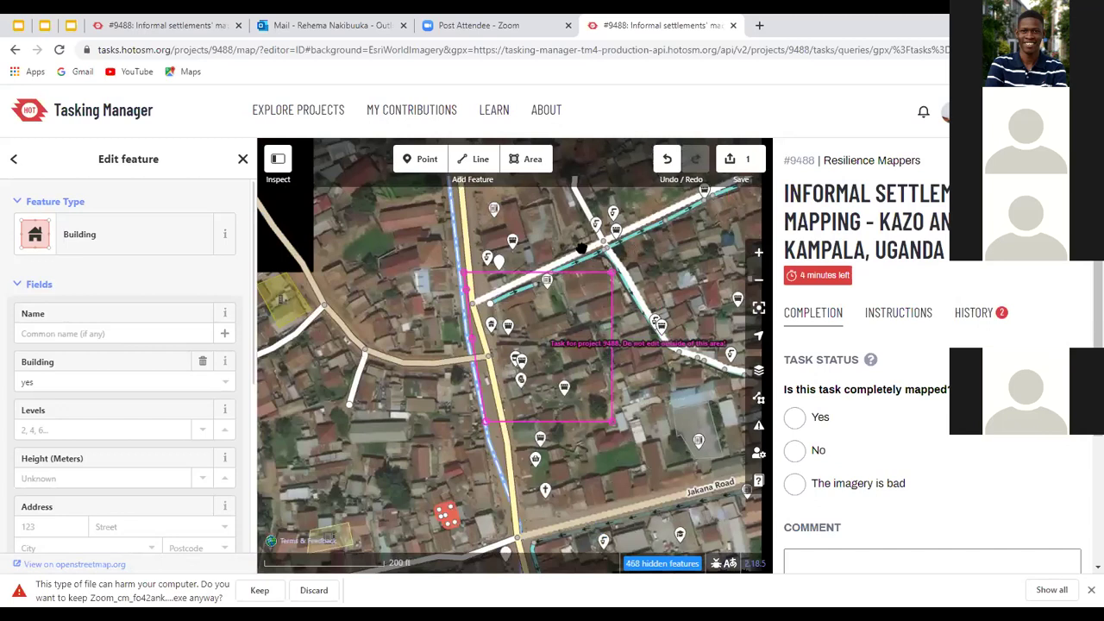
{"action": "scroll", "coordinate": [535, 345], "scroll_direction": "up", "scroll_amount": 2}
{"action": "scroll", "coordinate": [549, 362], "scroll_direction": "up", "scroll_amount": 1}
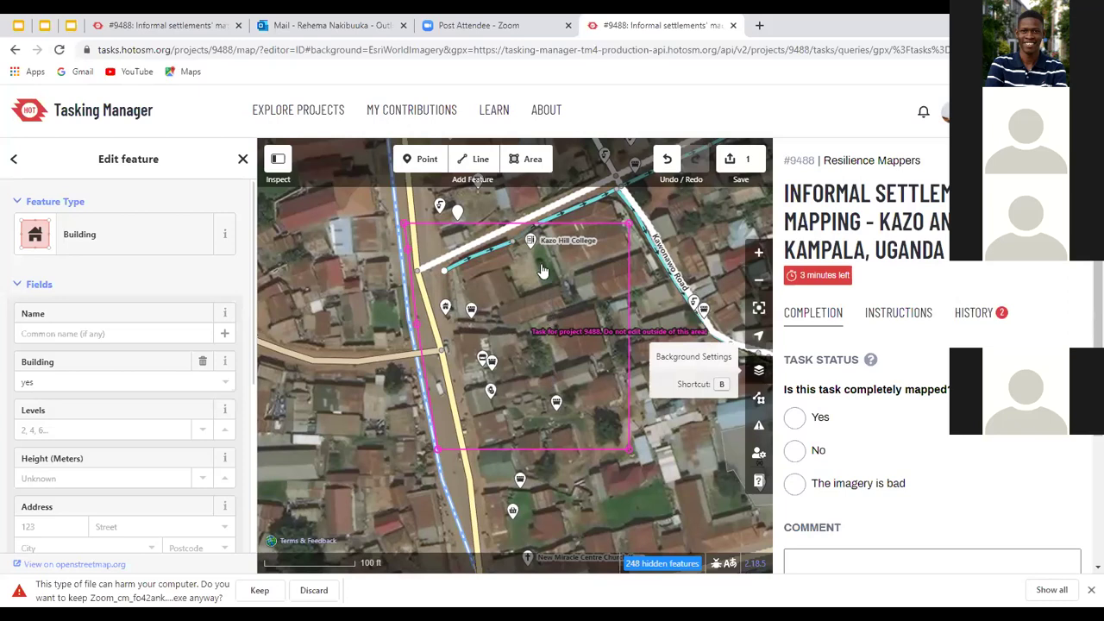
Reload the #9488 mapping page with F5 and confirm Reload in Chrome's dialog
{"action": "key", "text": "b"}
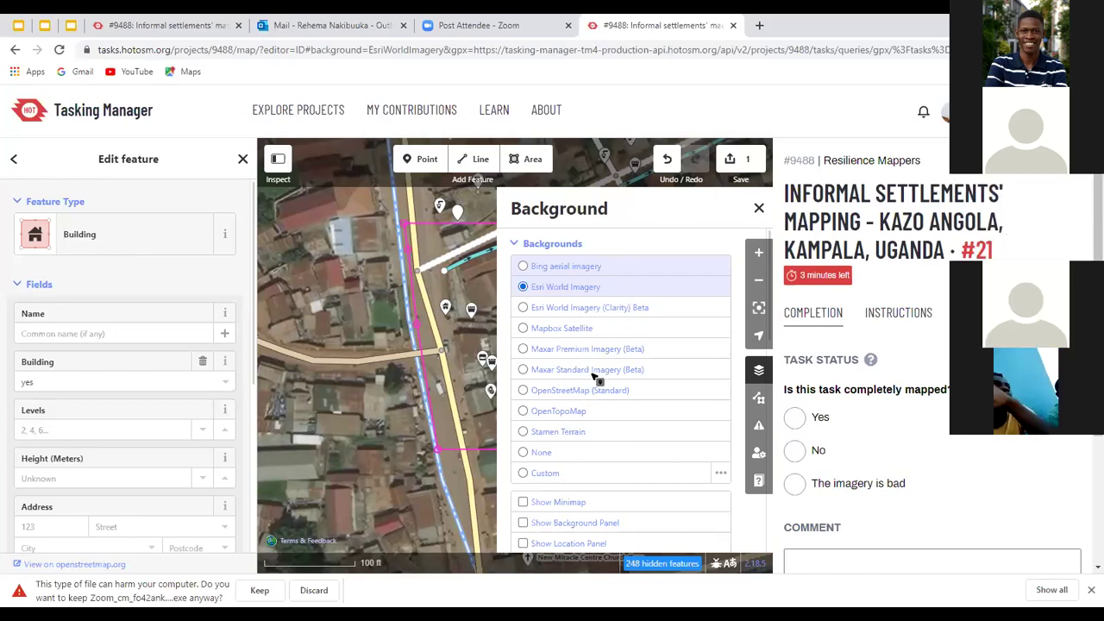
{"action": "left_click", "coordinate": [59, 50]}
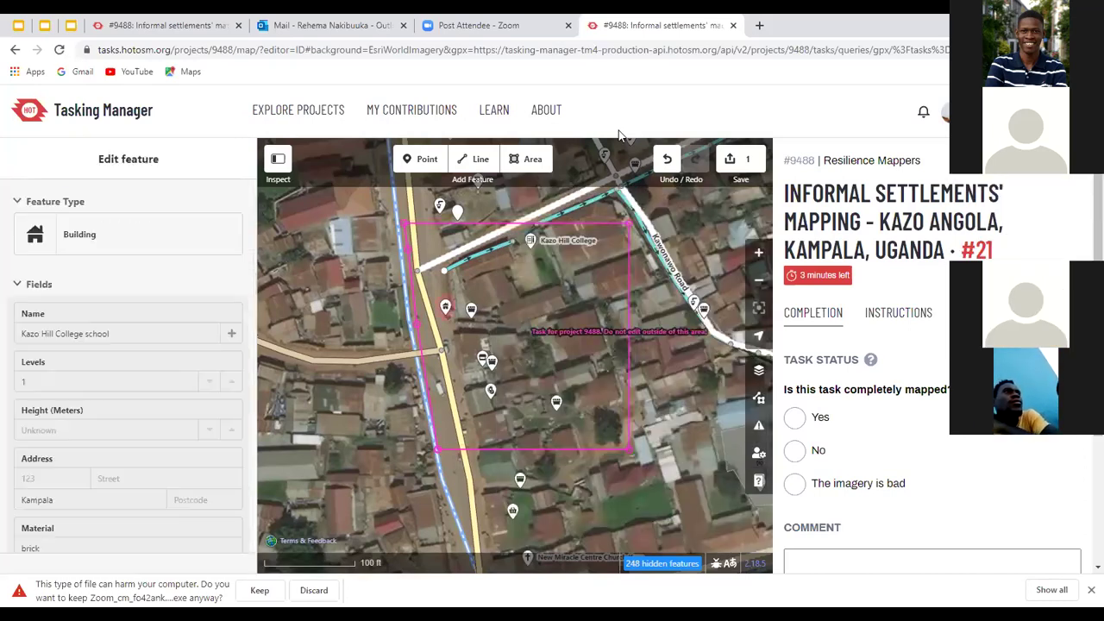
{"action": "key", "text": "Escape"}
{"action": "key", "text": "F5"}
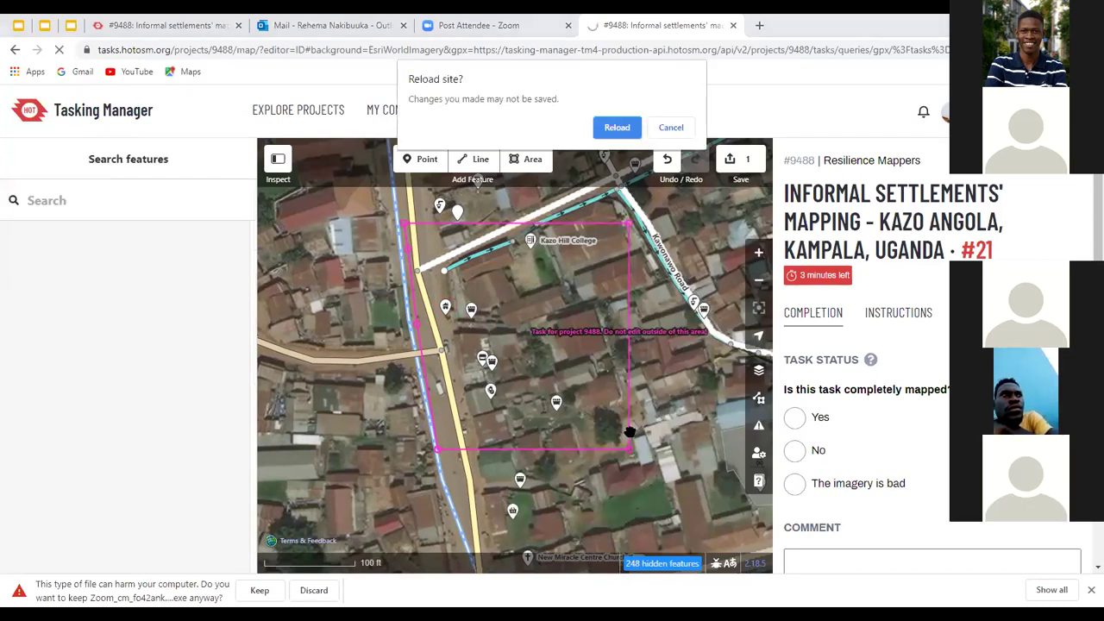
{"action": "key", "text": "Return"}
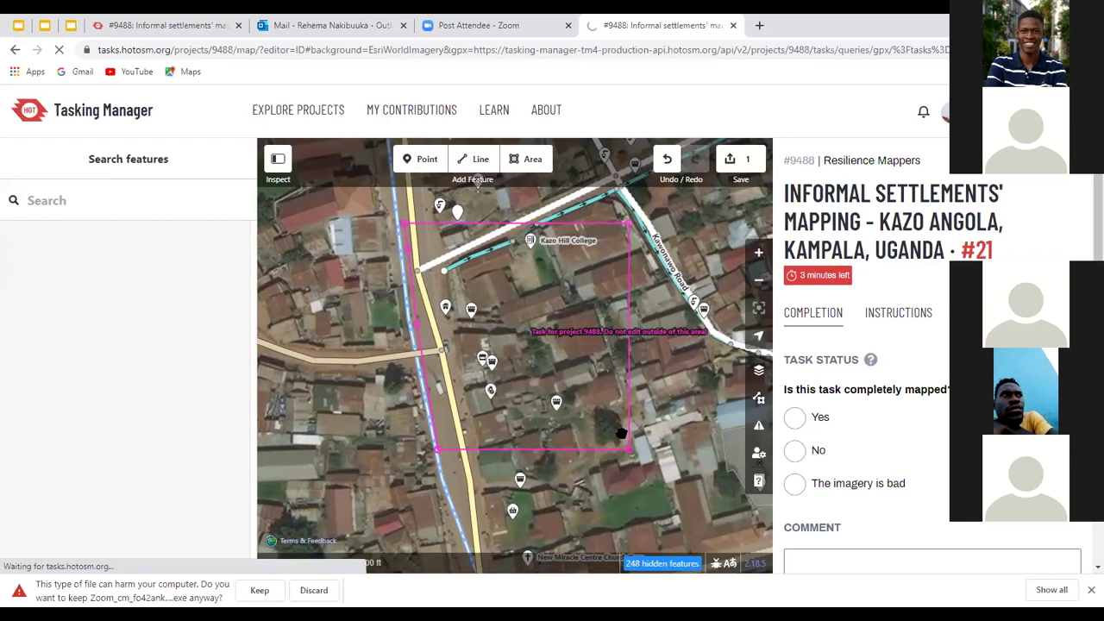
{"action": "left_click", "coordinate": [623, 433]}
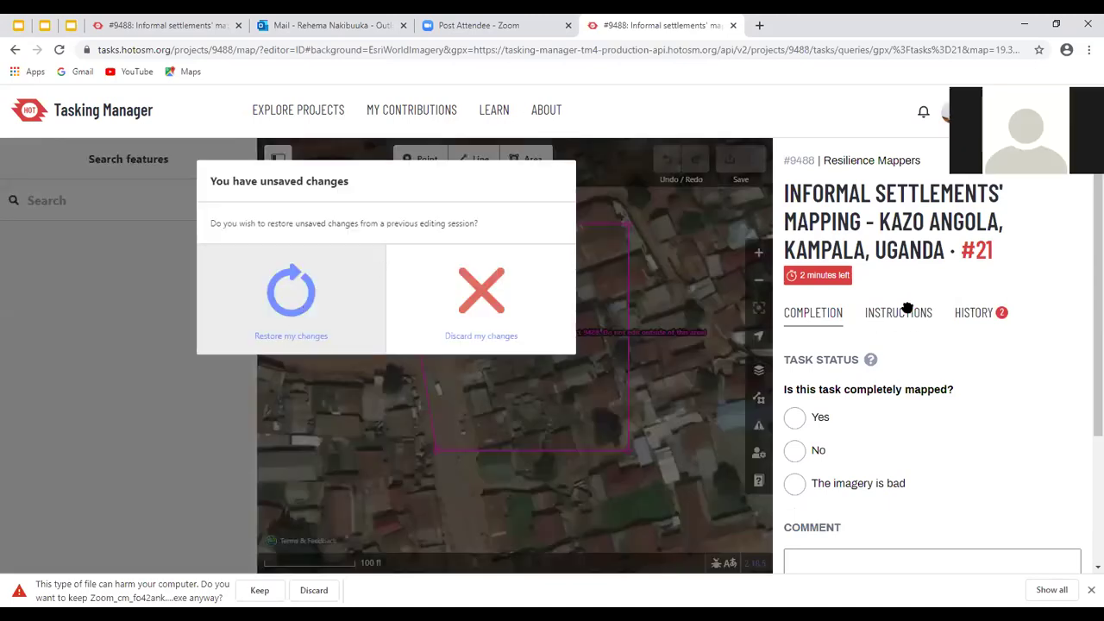
Restore the pre-reload edits on task #21 and zoom out over the task area
{"action": "key", "text": "Return"}
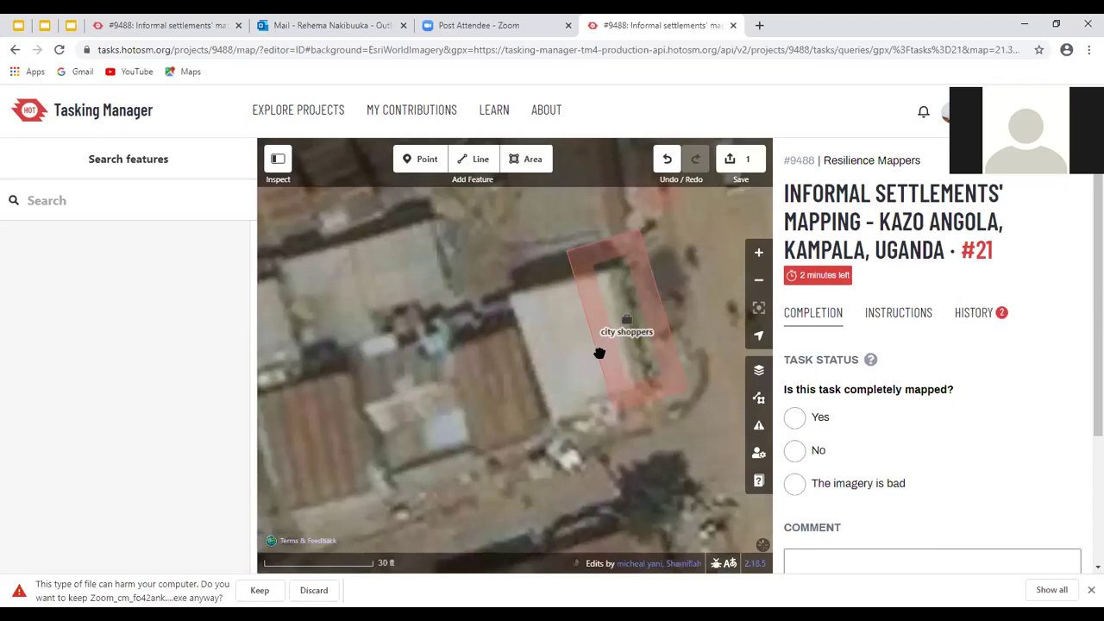
{"action": "scroll", "coordinate": [511, 403], "scroll_direction": "down", "scroll_amount": 1}
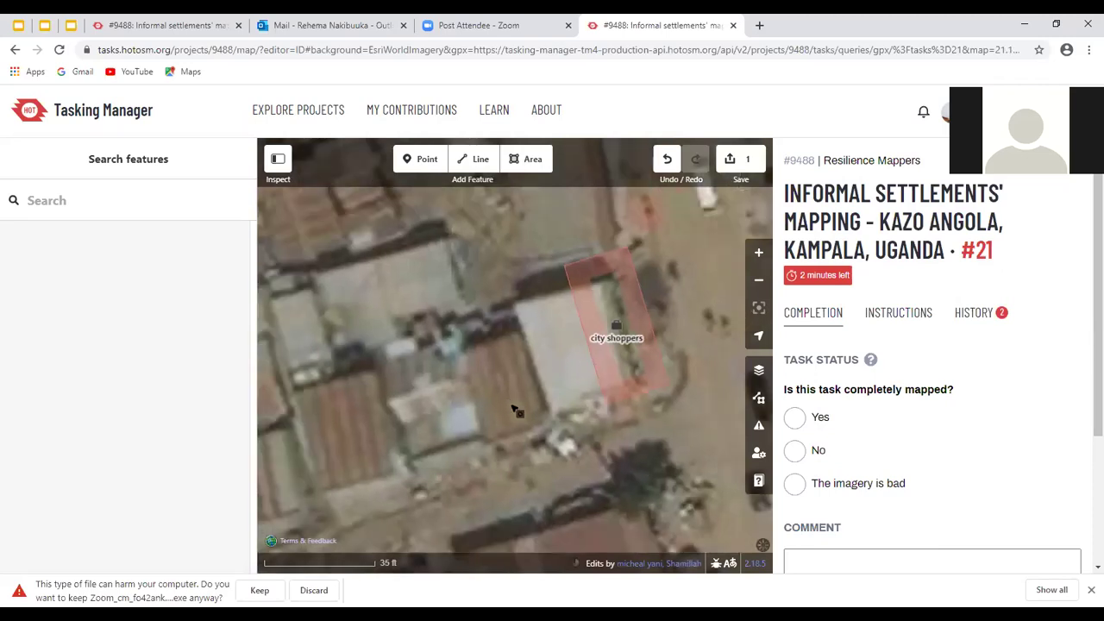
{"action": "scroll", "coordinate": [592, 409], "scroll_direction": "down", "scroll_amount": 2}
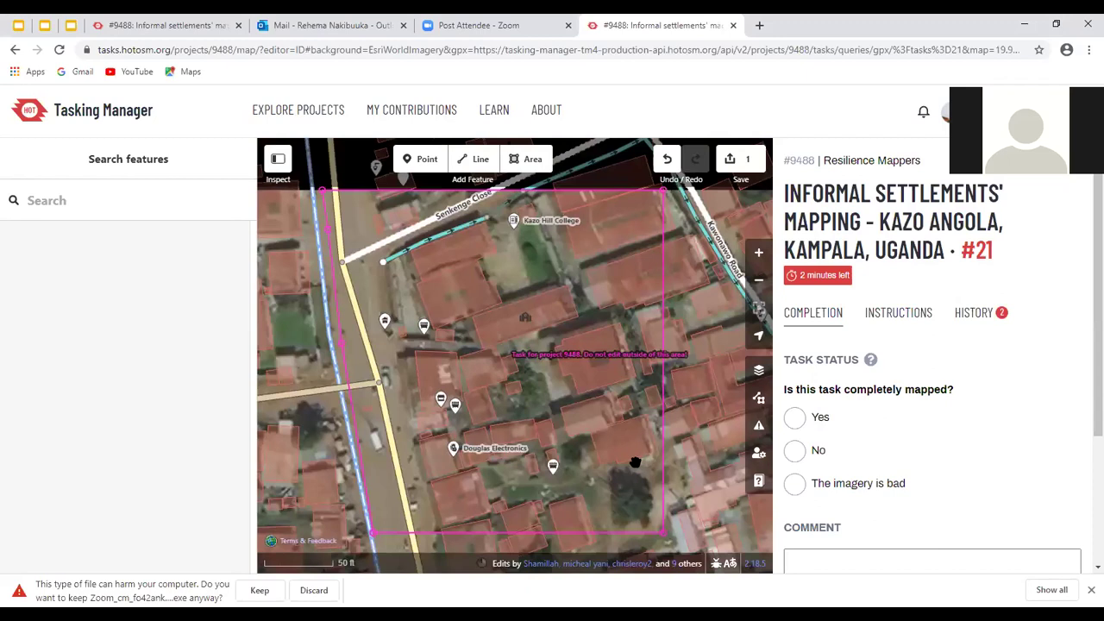
{"action": "left_click", "coordinate": [567, 370]}
{"action": "left_click", "coordinate": [518, 442]}
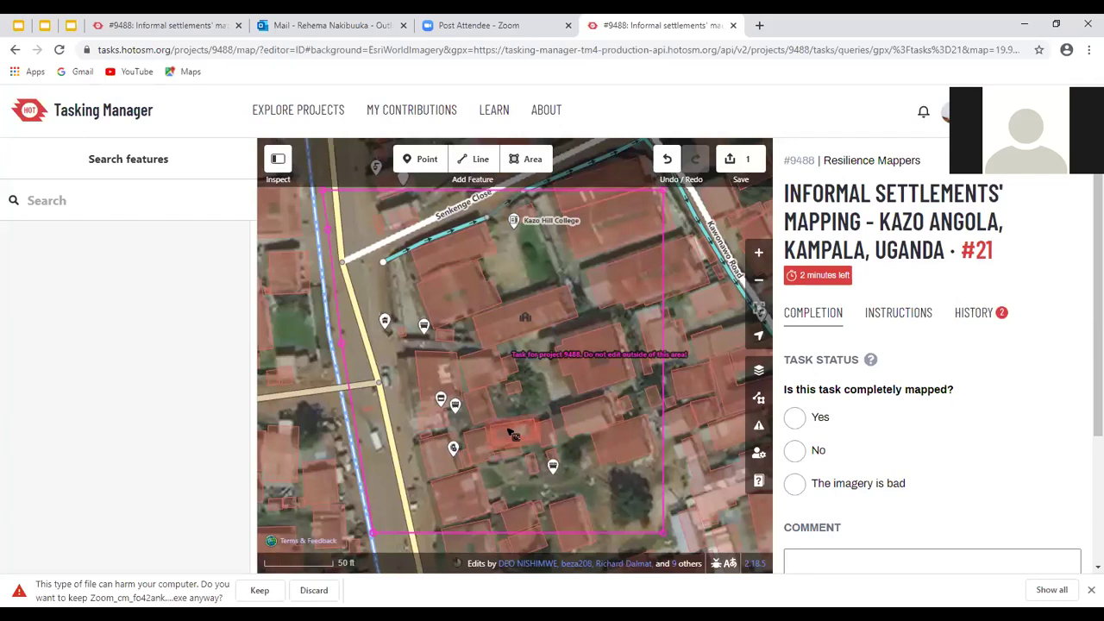
{"action": "left_click", "coordinate": [511, 434]}
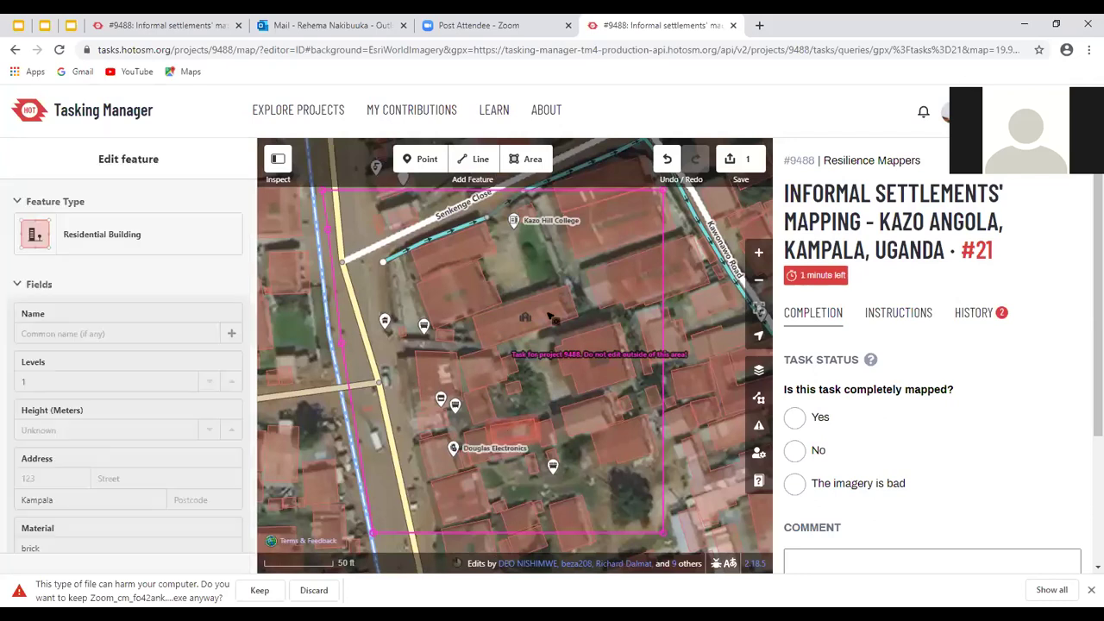
{"action": "left_click", "coordinate": [471, 331]}
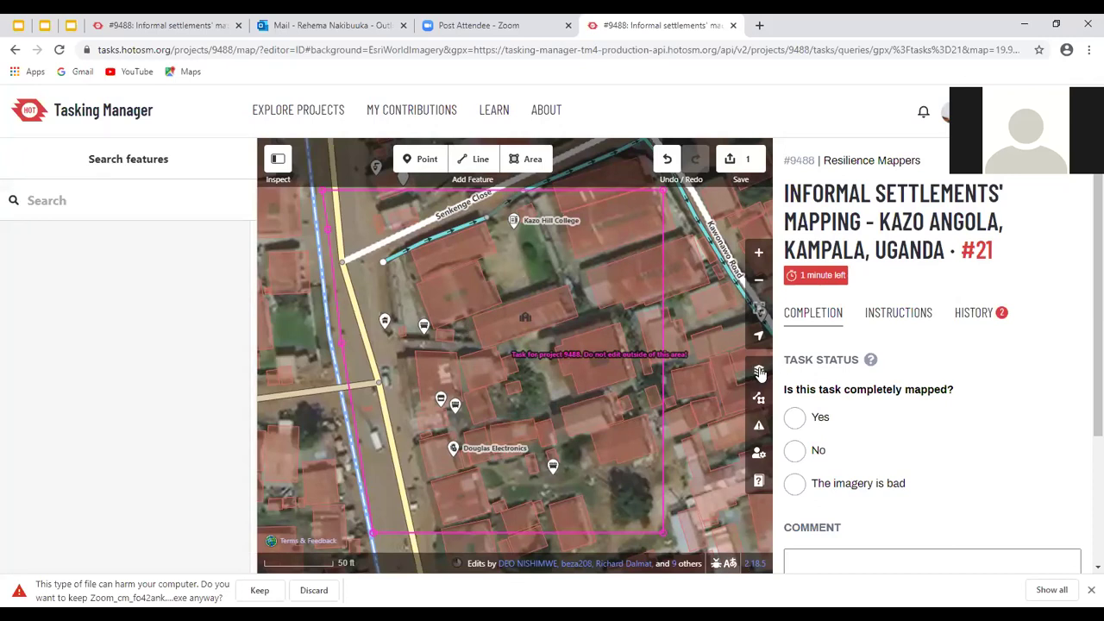
{"action": "left_click", "coordinate": [565, 327]}
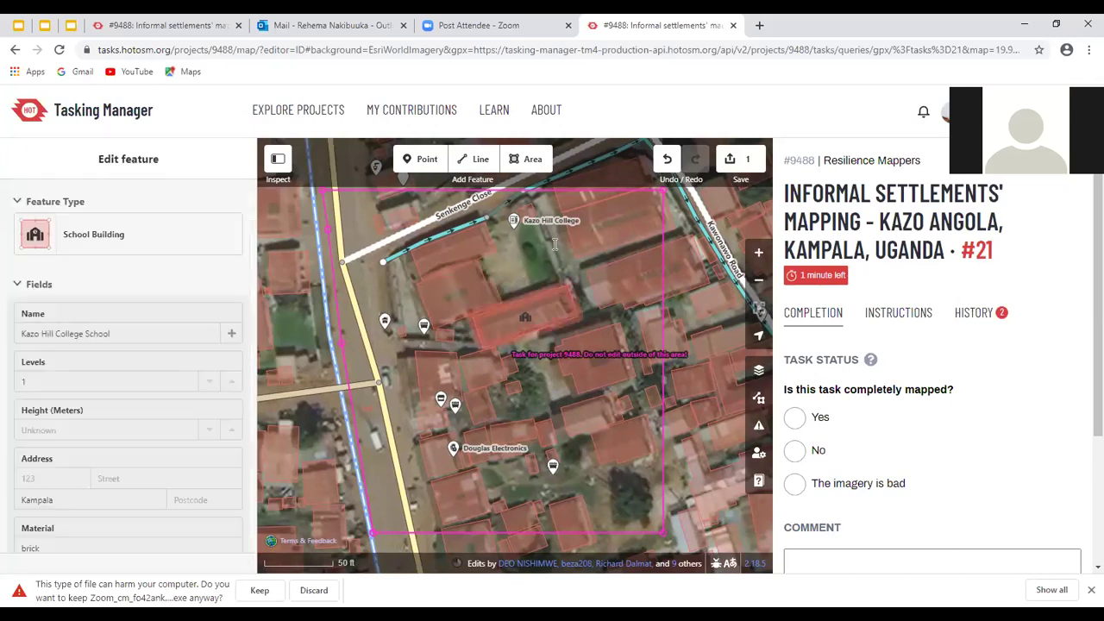
Set the aerial imagery offset to 1.38, 0 in the Background settings
{"action": "left_click", "coordinate": [591, 449]}
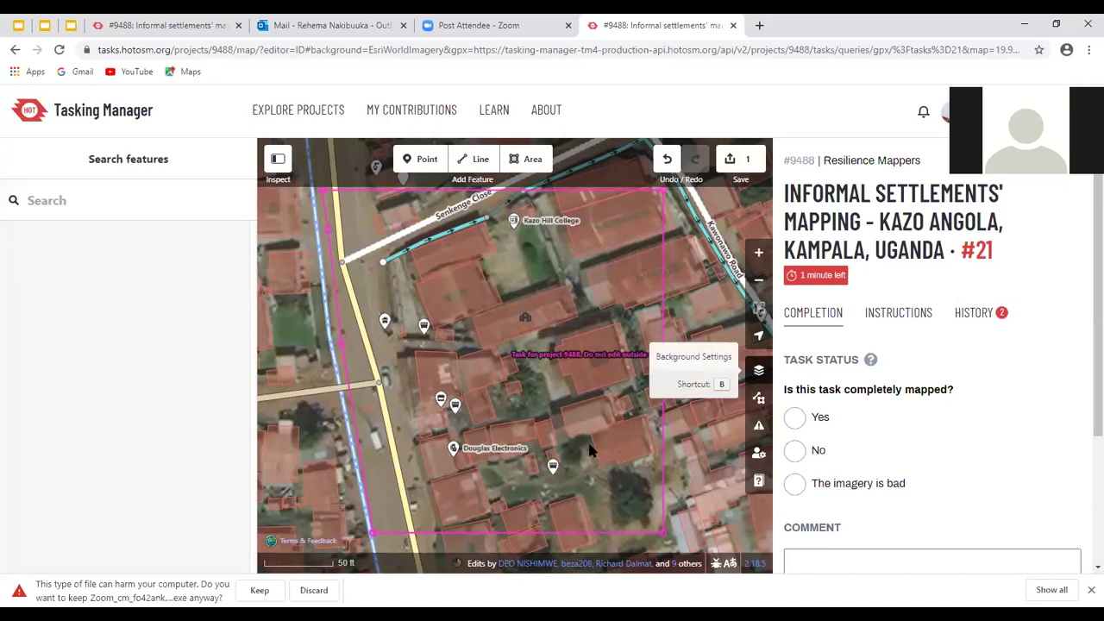
{"action": "key", "text": "b"}
{"action": "scroll", "coordinate": [590, 443], "scroll_direction": "down", "scroll_amount": 3}
{"action": "scroll", "coordinate": [583, 374], "scroll_direction": "down", "scroll_amount": 2}
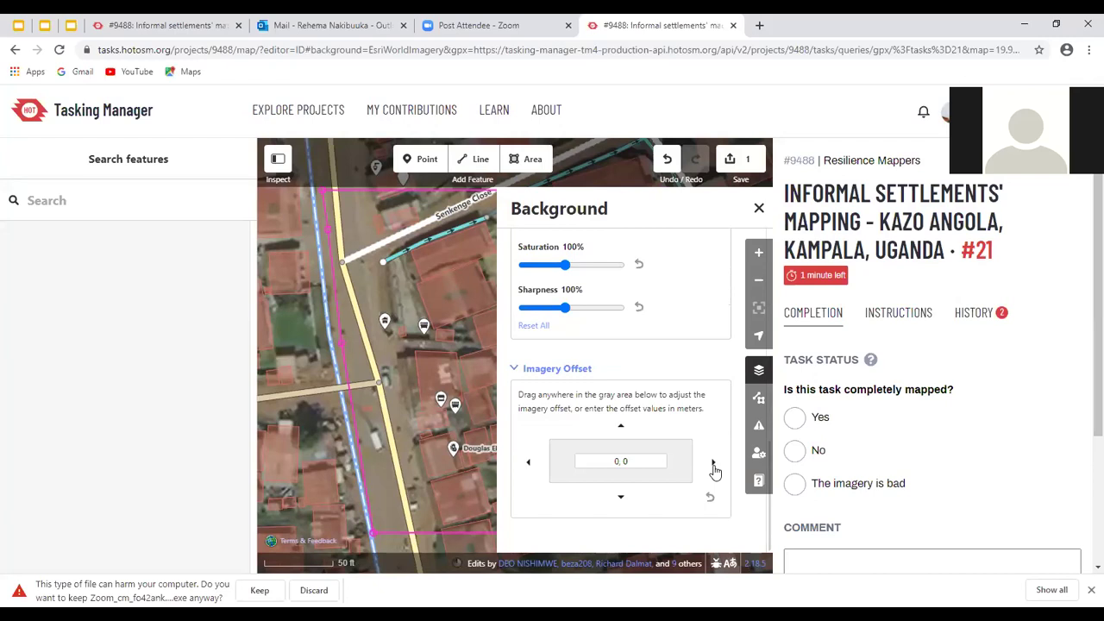
{"action": "left_click", "coordinate": [714, 467]}
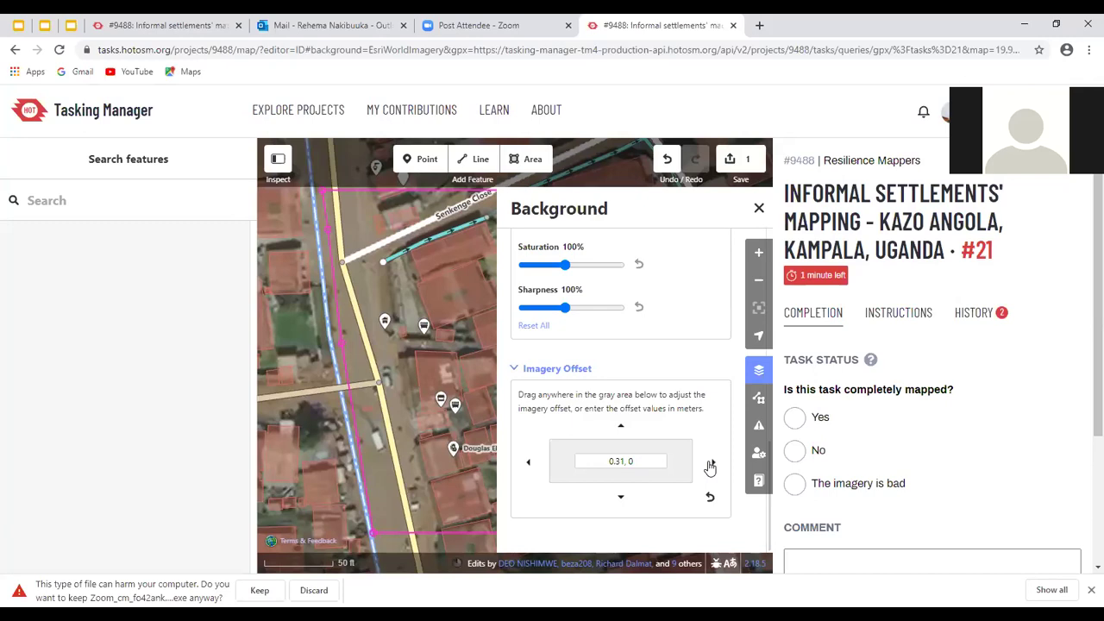
{"action": "left_click", "coordinate": [620, 428]}
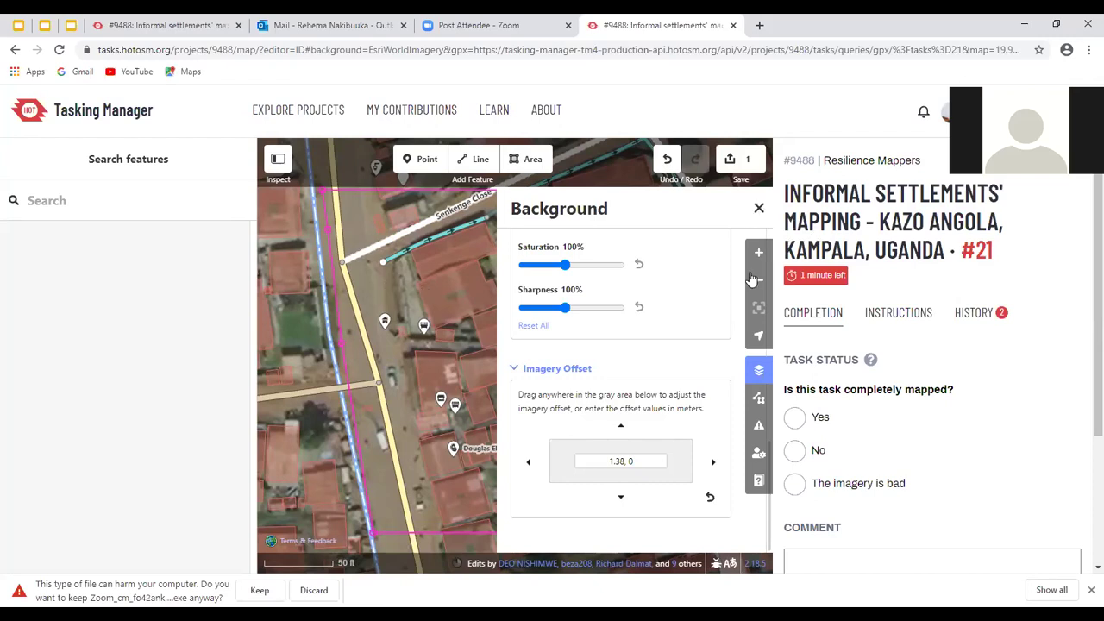
{"action": "key", "text": "b"}
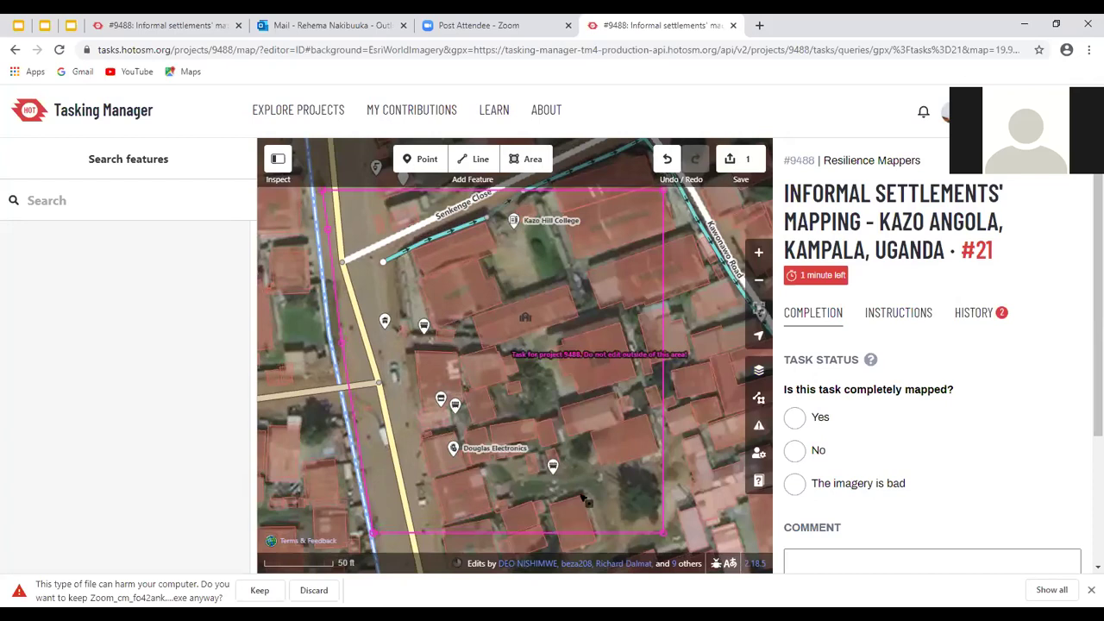
Delete the small commercial building outline beside Douglas Electronics
{"action": "left_click", "coordinate": [691, 420]}
{"action": "key", "text": "Escape"}
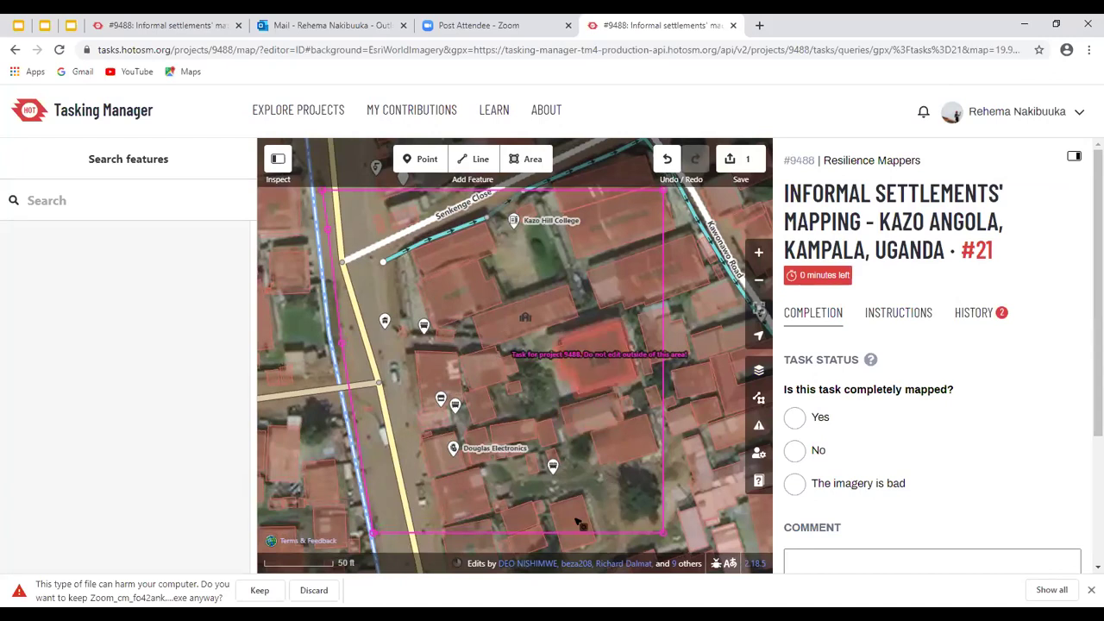
{"action": "left_click", "coordinate": [427, 457]}
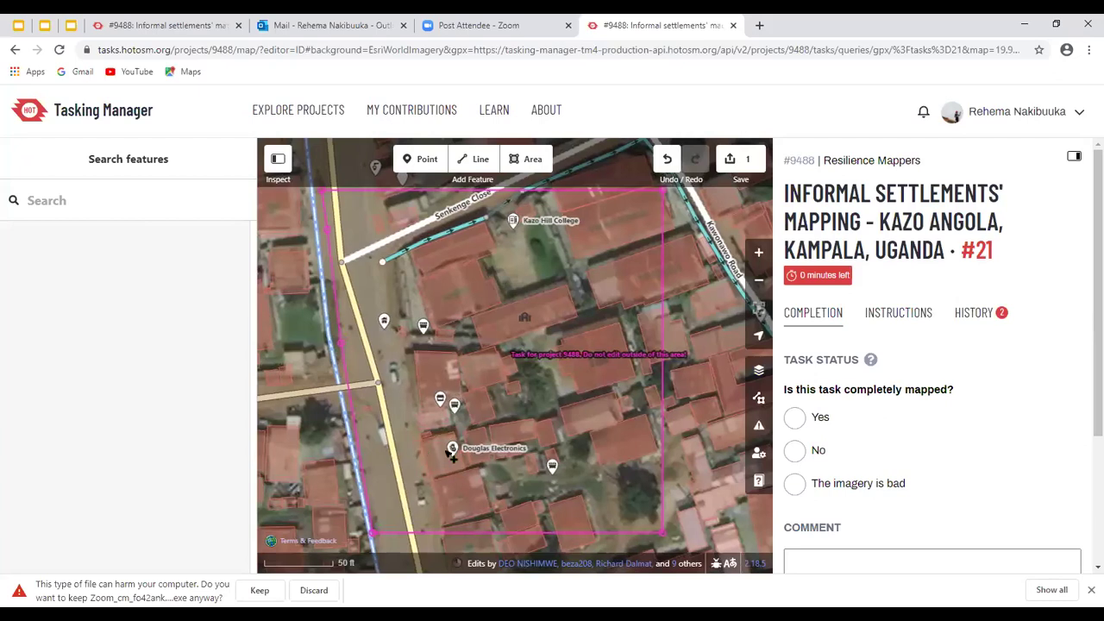
{"action": "left_click", "coordinate": [444, 474]}
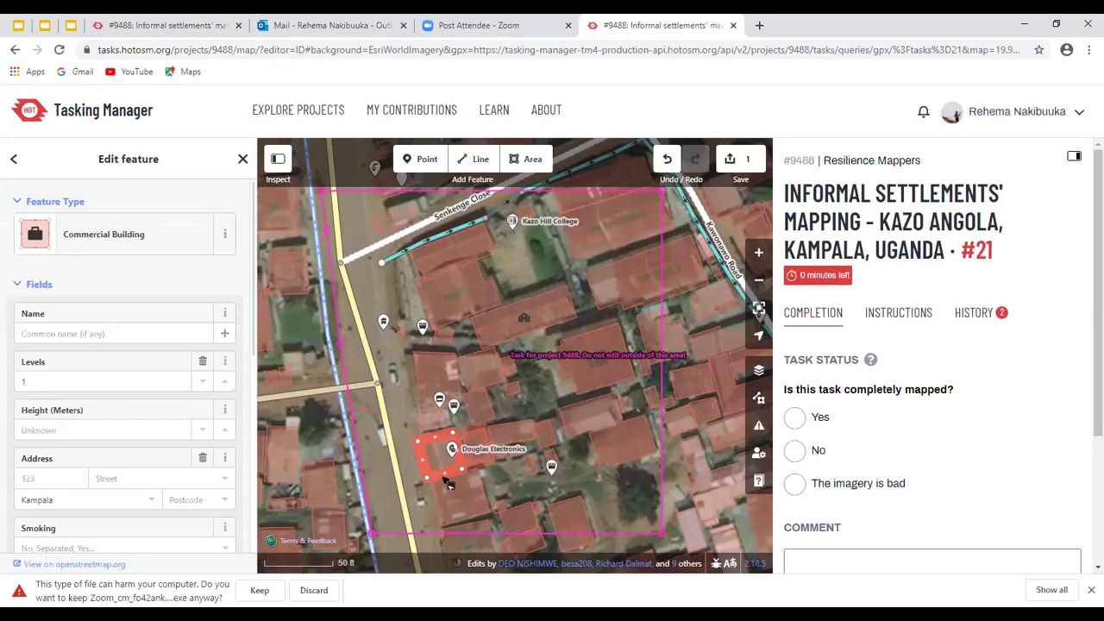
{"action": "key", "text": "ctrl+BackSpace"}
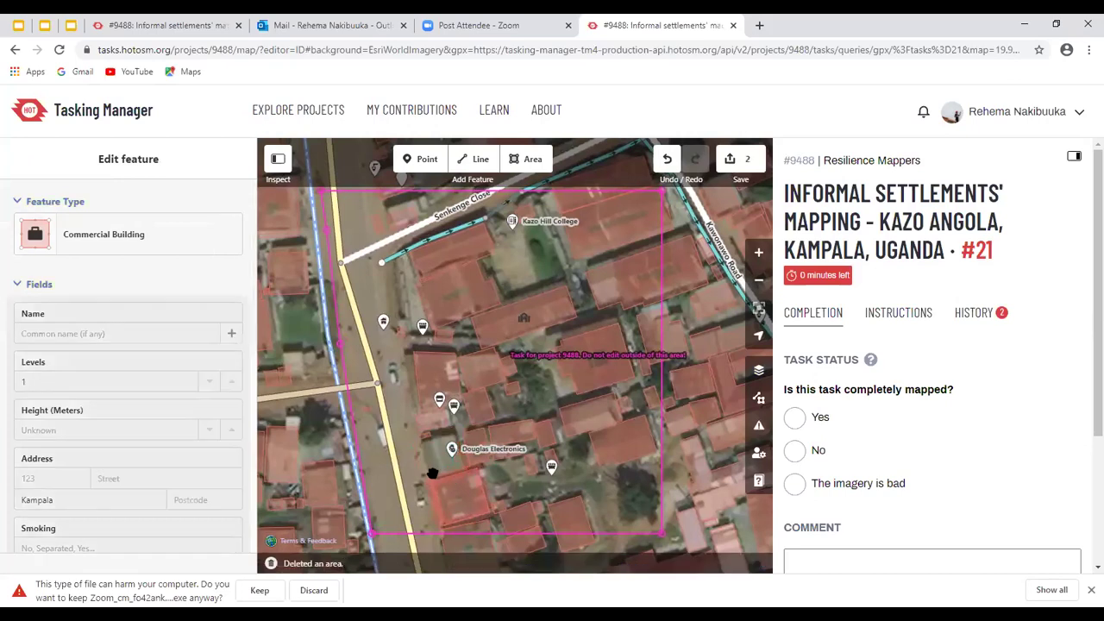
{"action": "scroll", "coordinate": [432, 472], "scroll_direction": "up", "scroll_amount": 1}
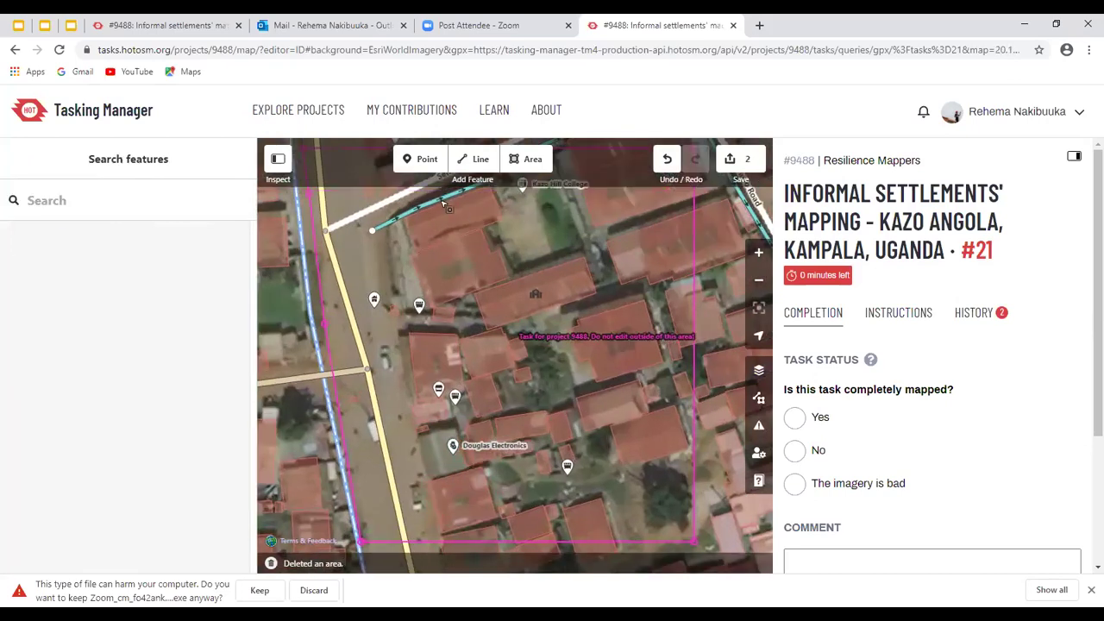
{"action": "key", "text": "ctrl+z"}
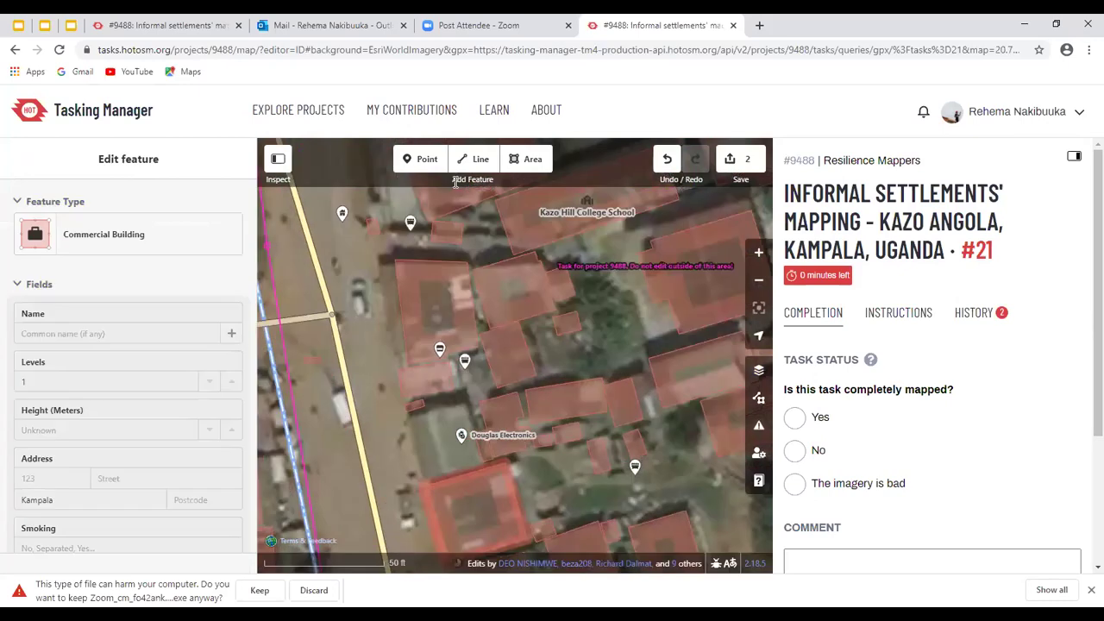
{"action": "key", "text": "ctrl+shift+z"}
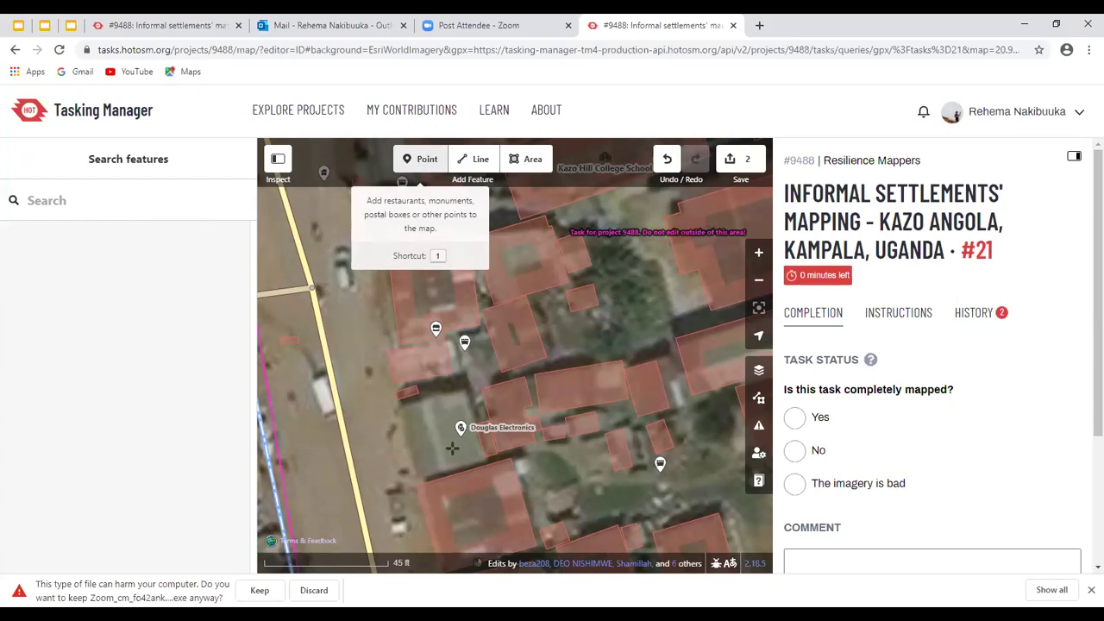
{"action": "left_click", "coordinate": [431, 160]}
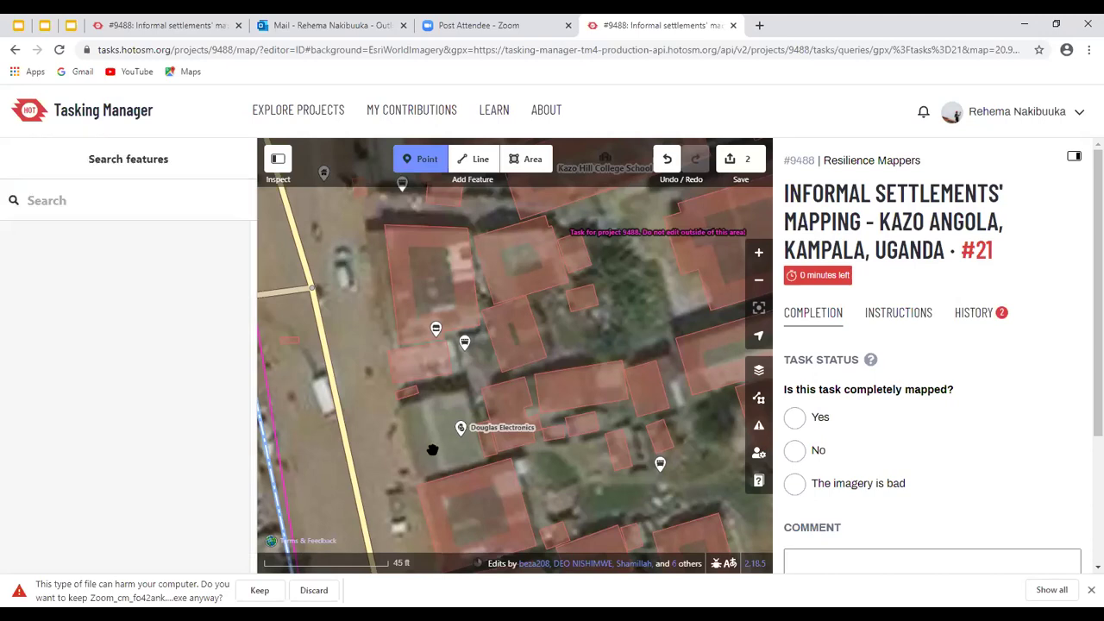
{"action": "left_click", "coordinate": [430, 442]}
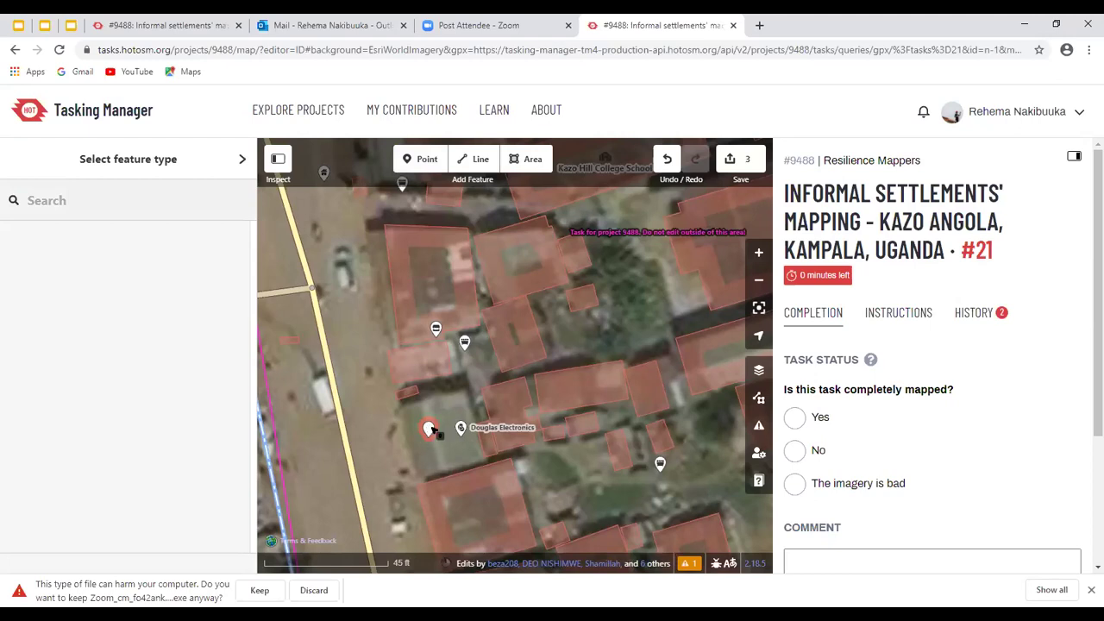
{"action": "left_click", "coordinate": [428, 426]}
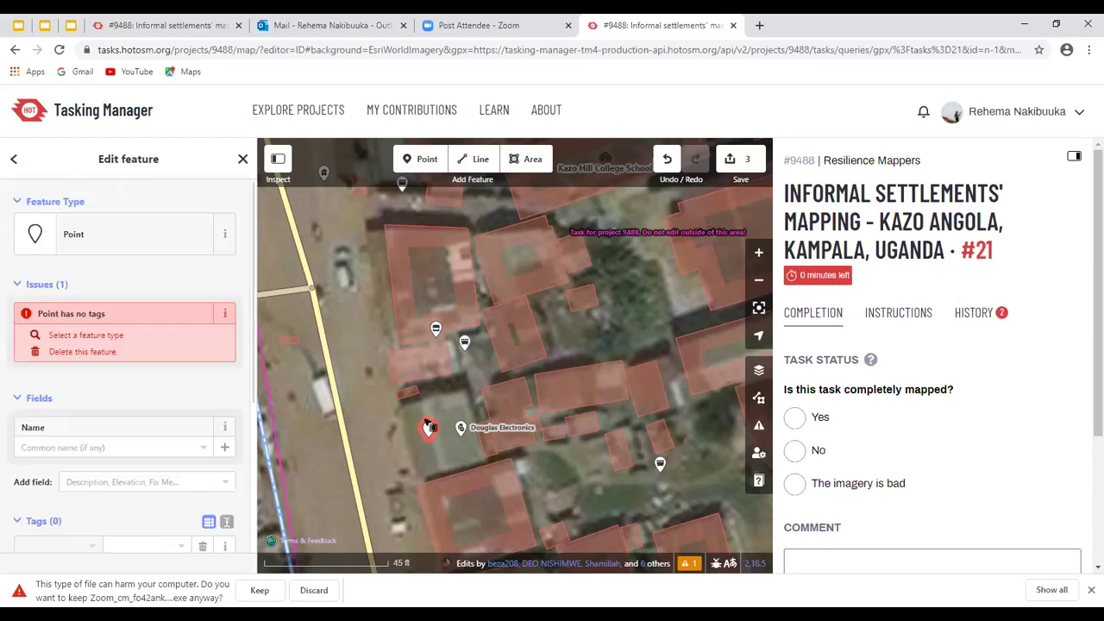
{"action": "left_click", "coordinate": [534, 164]}
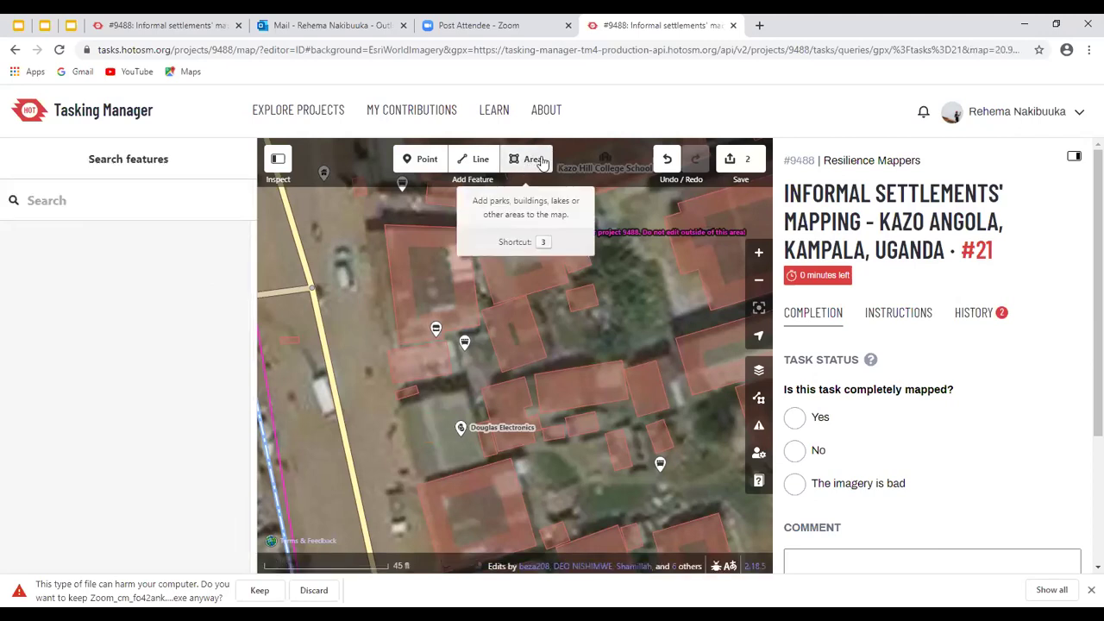
Draw a closed four-cornered area around the building beside Douglas Electronics
{"action": "left_click", "coordinate": [521, 158]}
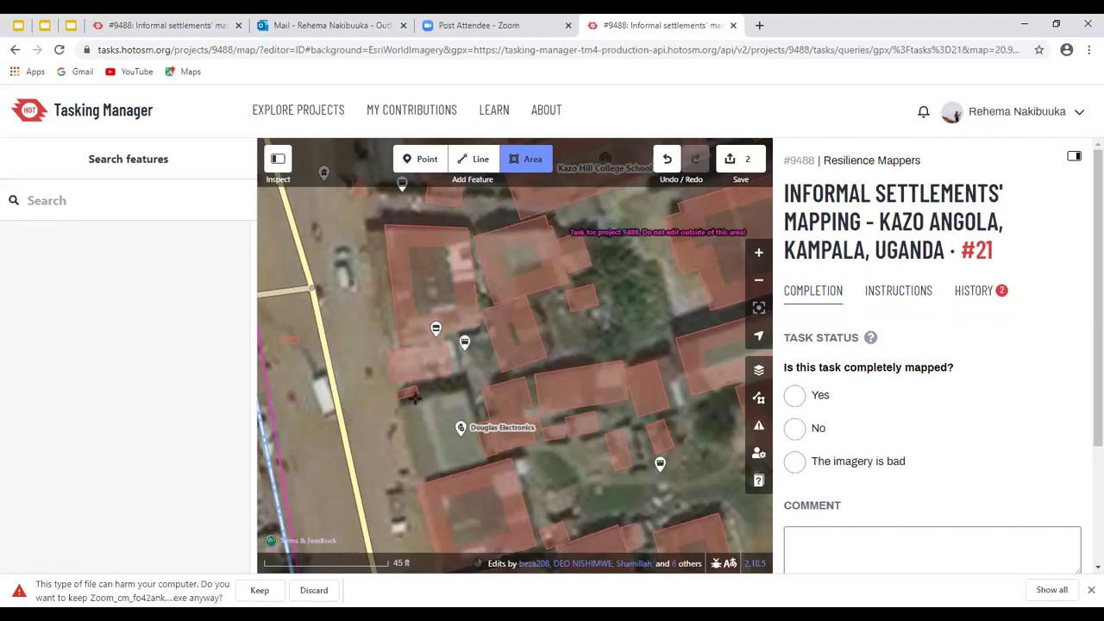
{"action": "scroll", "coordinate": [475, 382], "scroll_direction": "up", "scroll_amount": 1}
{"action": "left_click", "coordinate": [393, 400]}
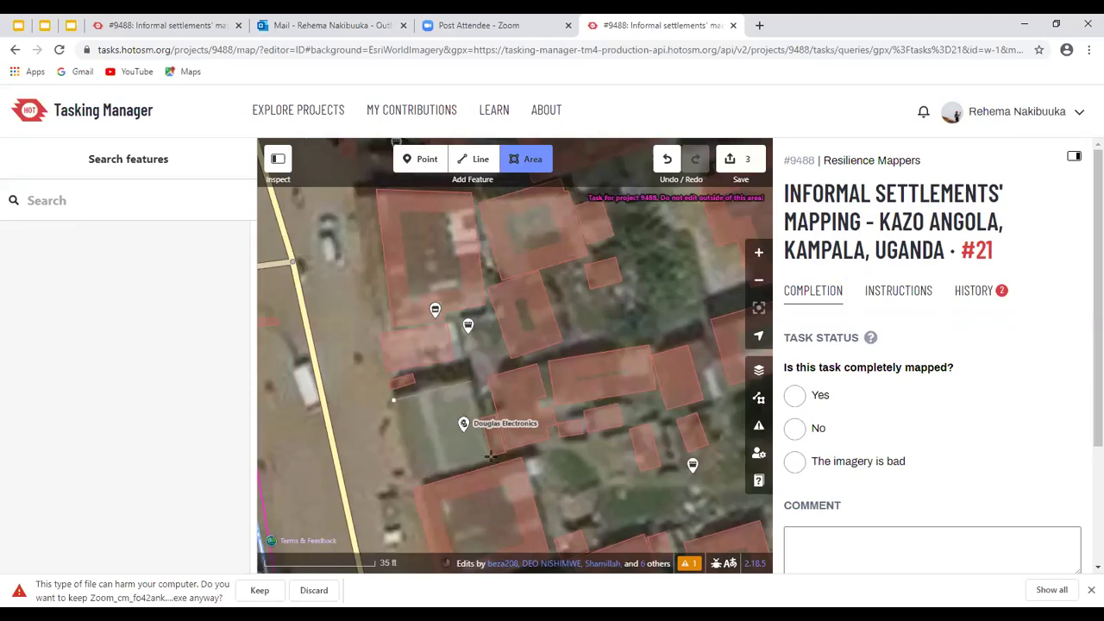
{"action": "scroll", "coordinate": [490, 461], "scroll_direction": "up", "scroll_amount": 2}
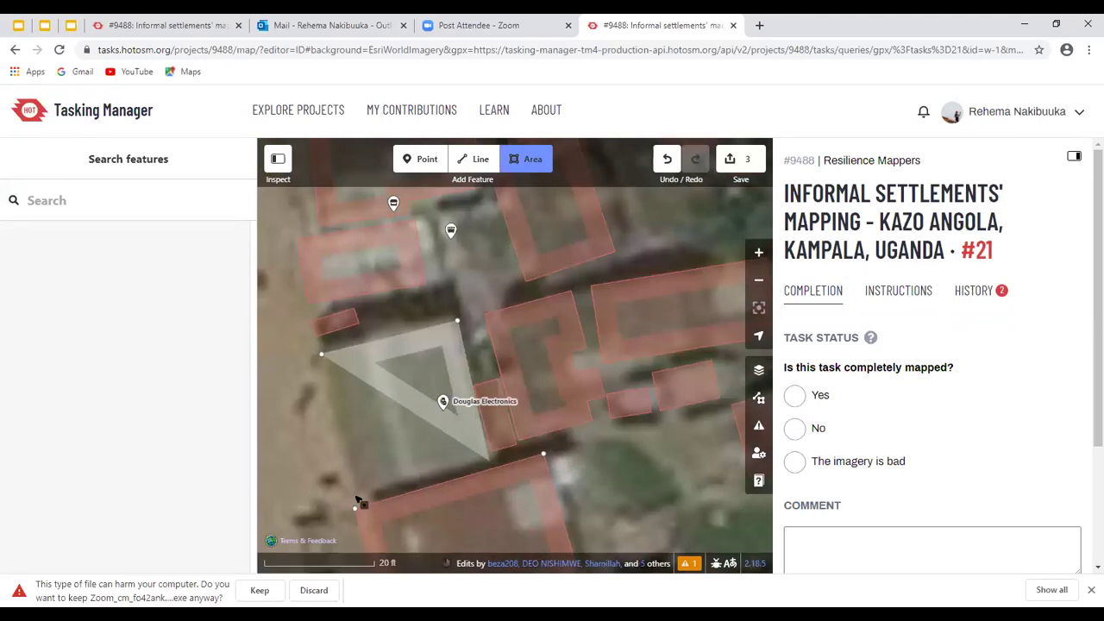
{"action": "left_click", "coordinate": [354, 498]}
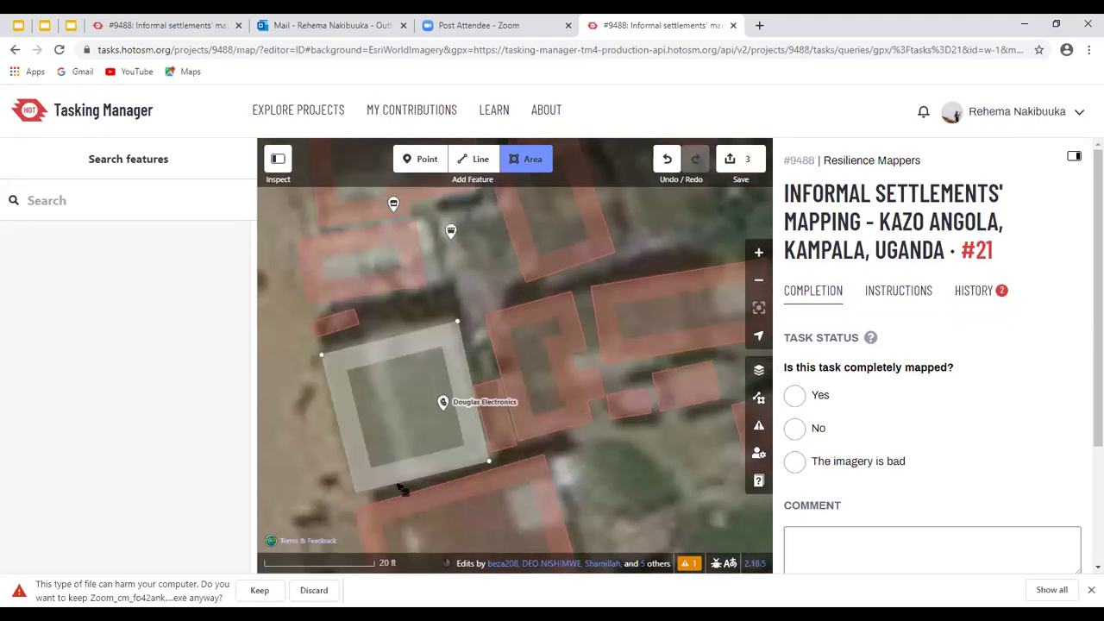
{"action": "left_click", "coordinate": [355, 496]}
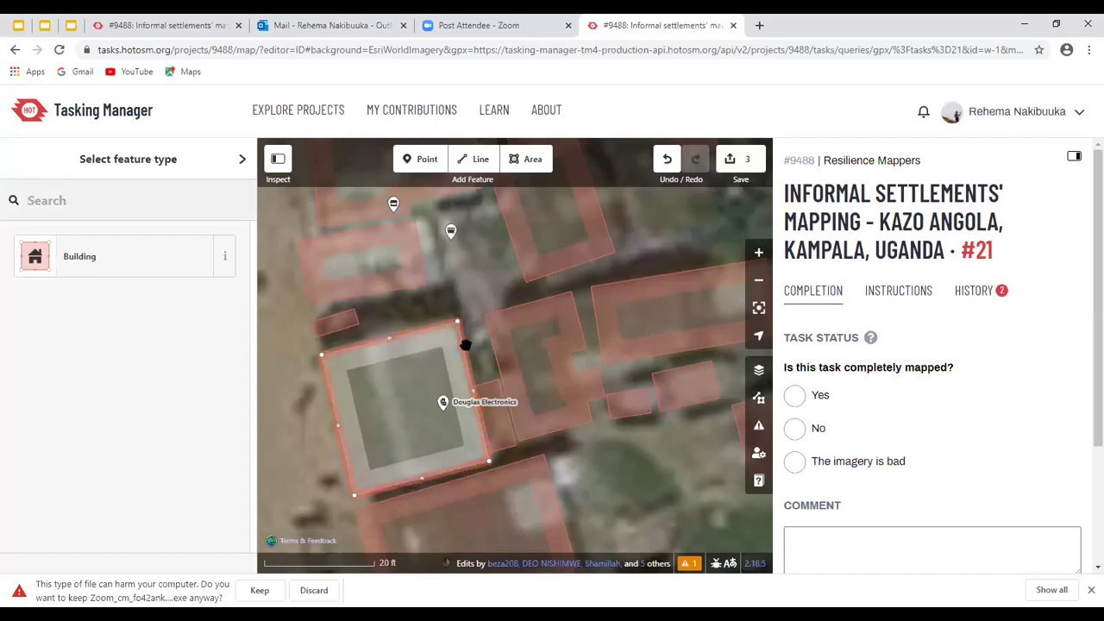
{"action": "scroll", "coordinate": [485, 402], "scroll_direction": "down", "scroll_amount": 2}
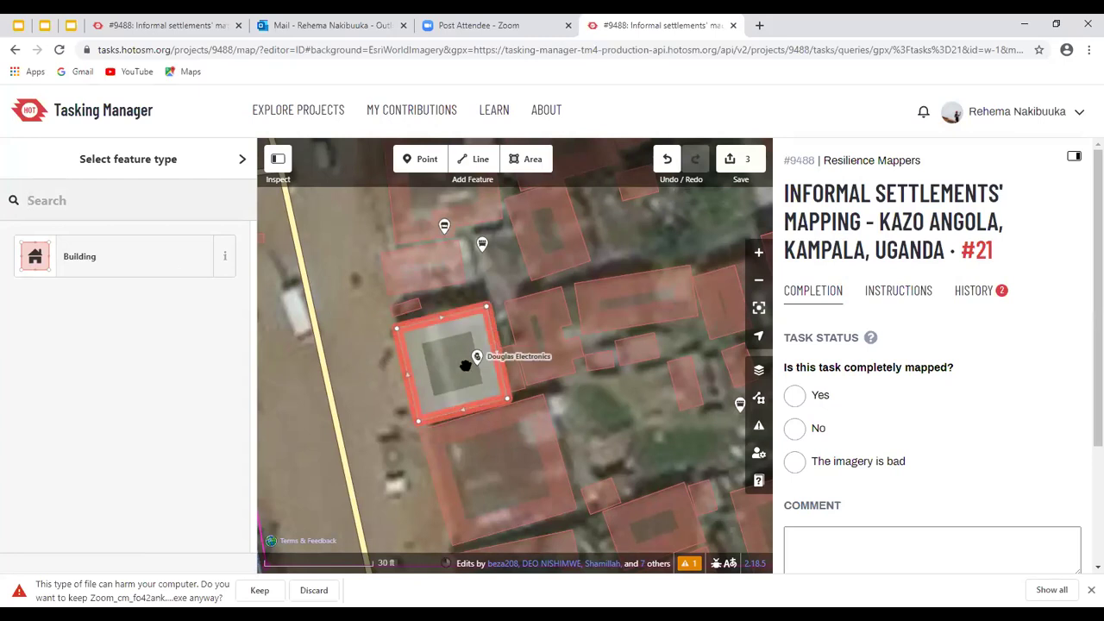
Tag the new outline beside Douglas Electronics as Building = yes
{"action": "left_click", "coordinate": [99, 262]}
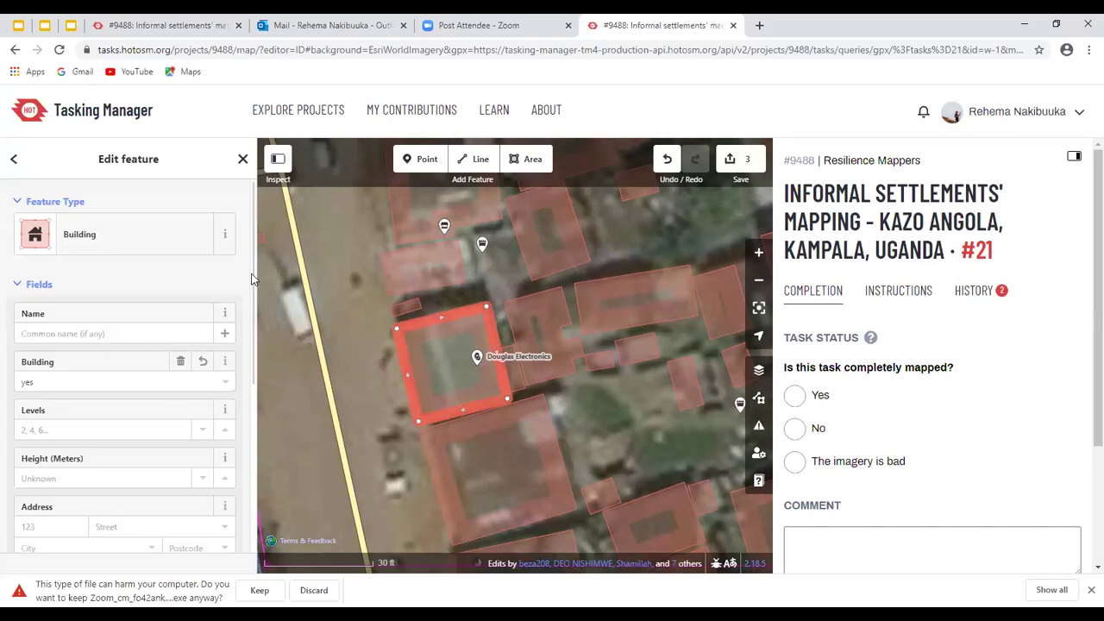
{"action": "scroll", "coordinate": [252, 278], "scroll_direction": "down", "scroll_amount": 2}
{"action": "scroll", "coordinate": [153, 353], "scroll_direction": "down", "scroll_amount": 2}
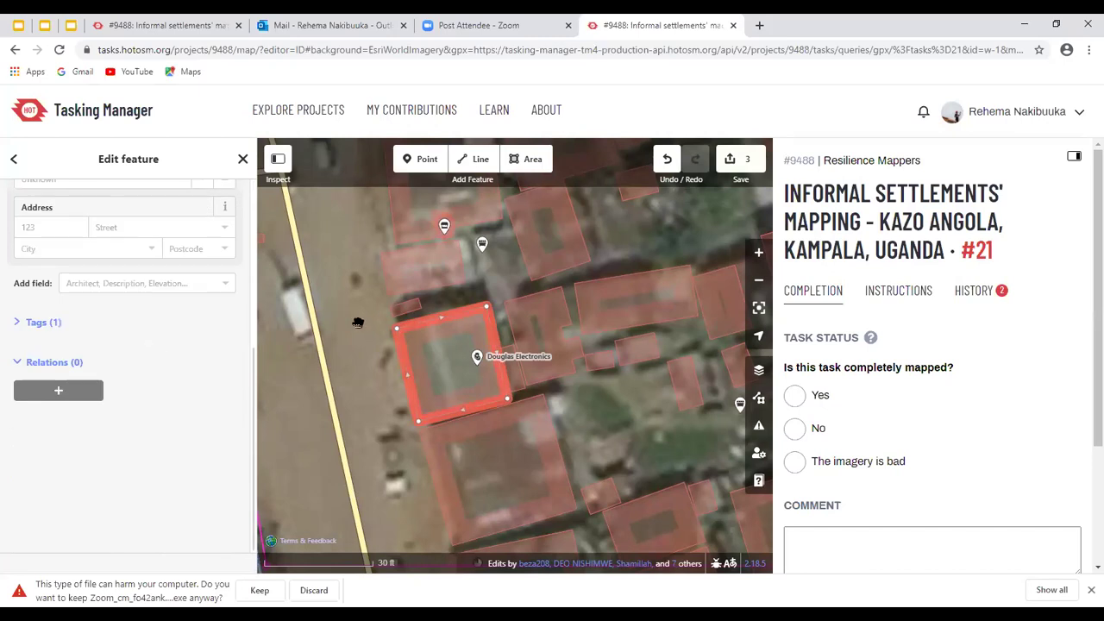
{"action": "scroll", "coordinate": [153, 353], "scroll_direction": "up", "scroll_amount": 3}
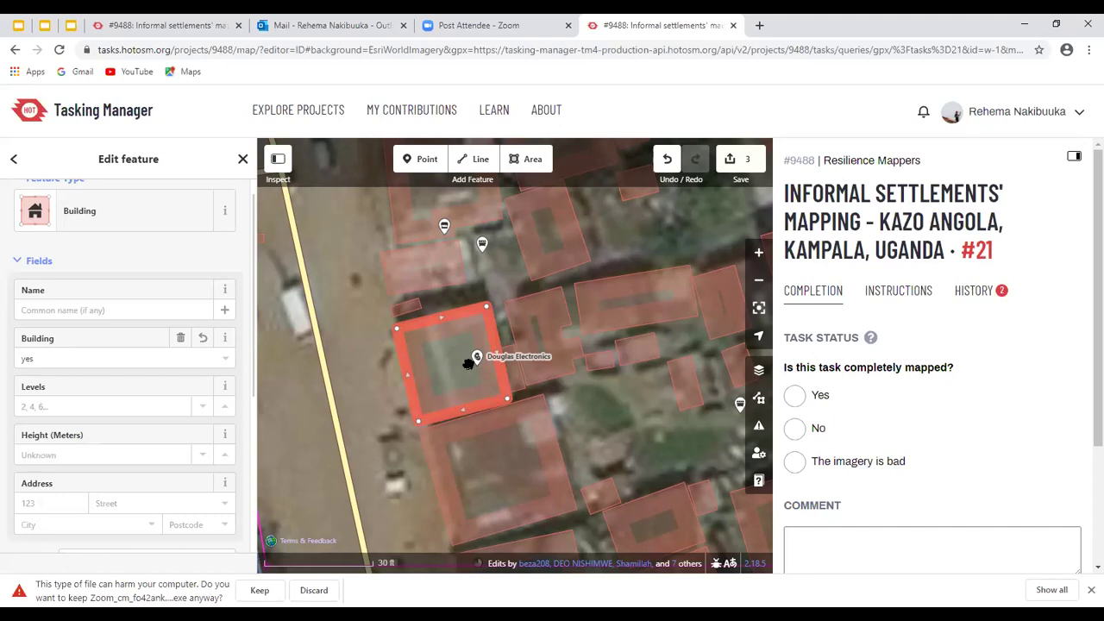
Square the building's corners with Q, then deselect it
{"action": "key", "text": "q"}
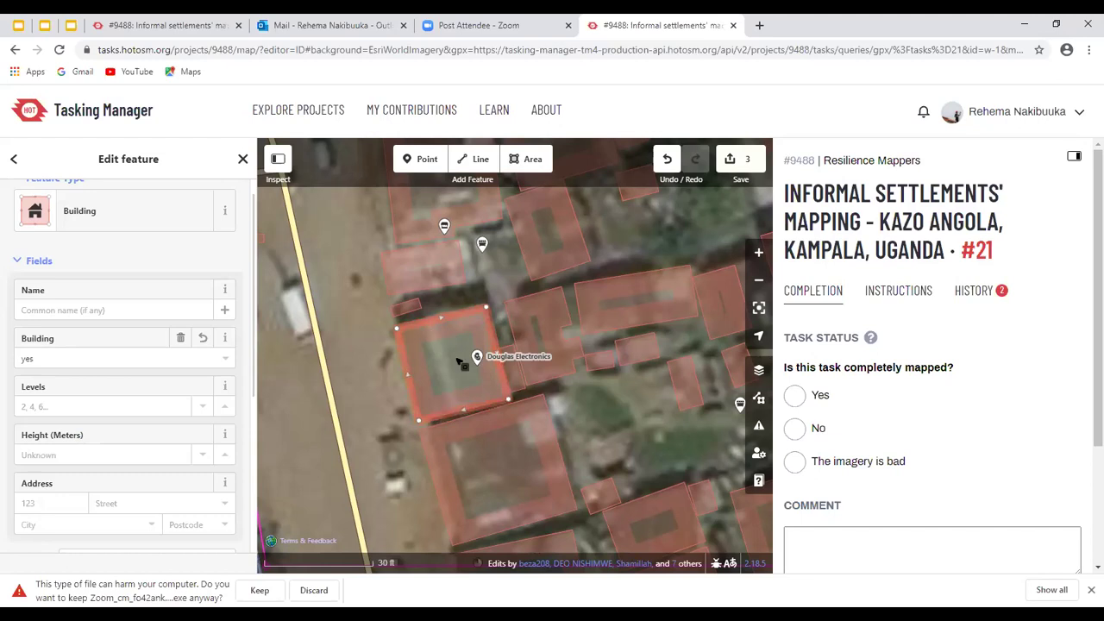
{"action": "right_click", "coordinate": [459, 341]}
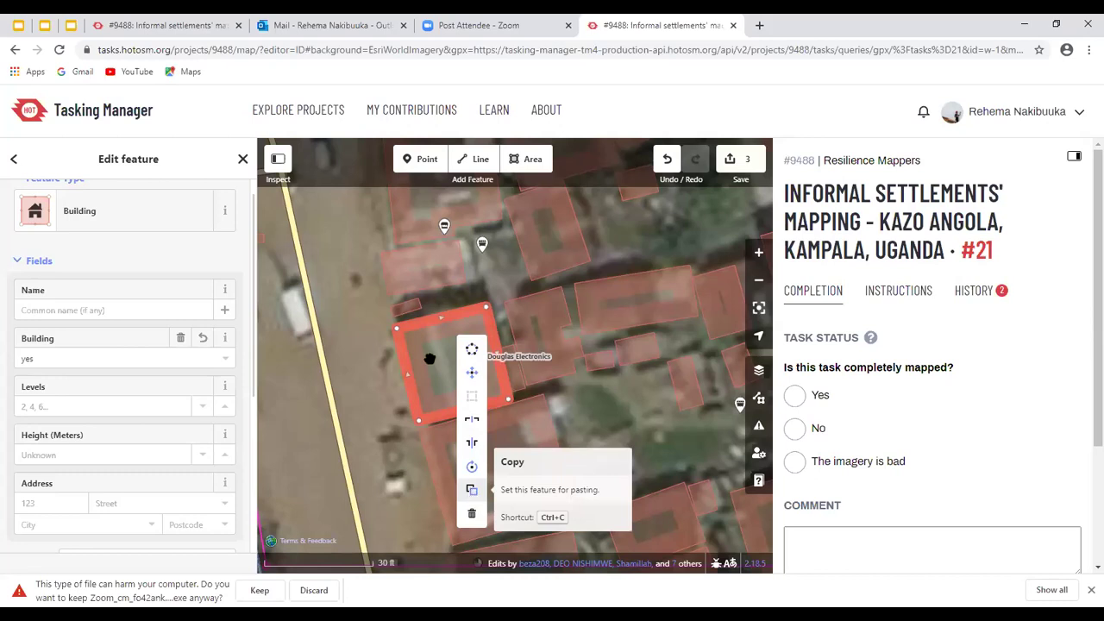
{"action": "left_click", "coordinate": [423, 326]}
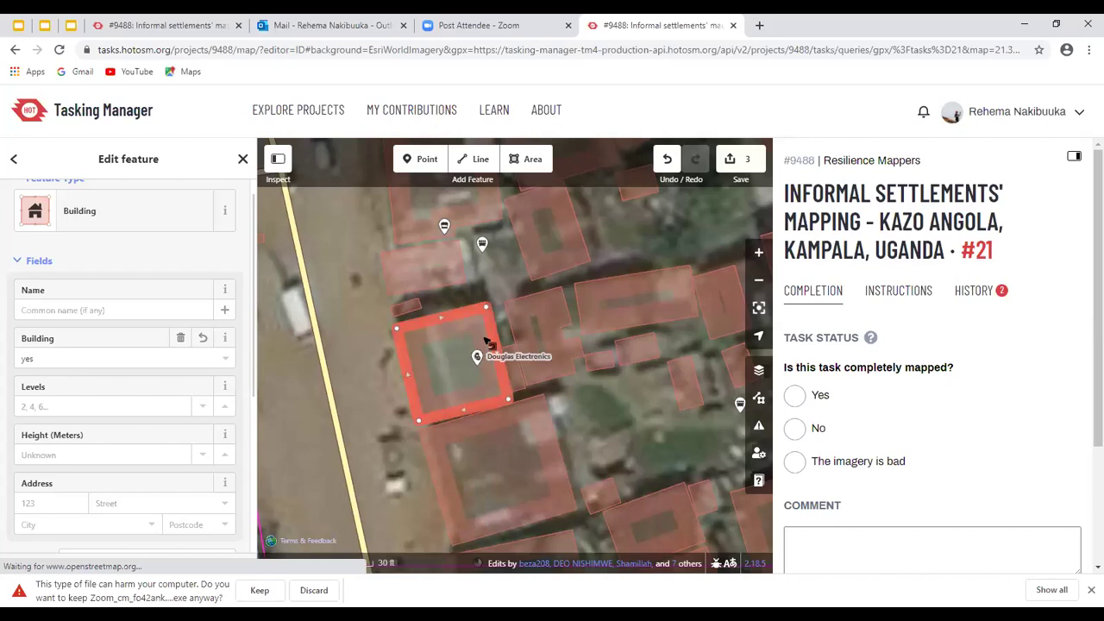
{"action": "left_click", "coordinate": [556, 366]}
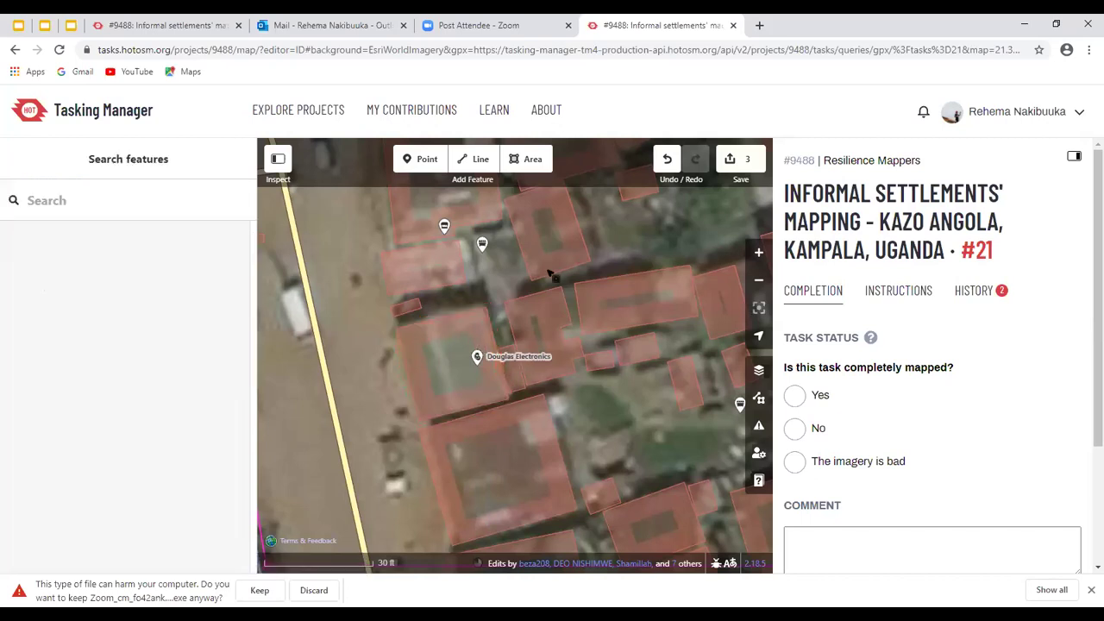
{"action": "scroll", "coordinate": [561, 380], "scroll_direction": "down", "scroll_amount": 1}
{"action": "scroll", "coordinate": [488, 340], "scroll_direction": "down", "scroll_amount": 2}
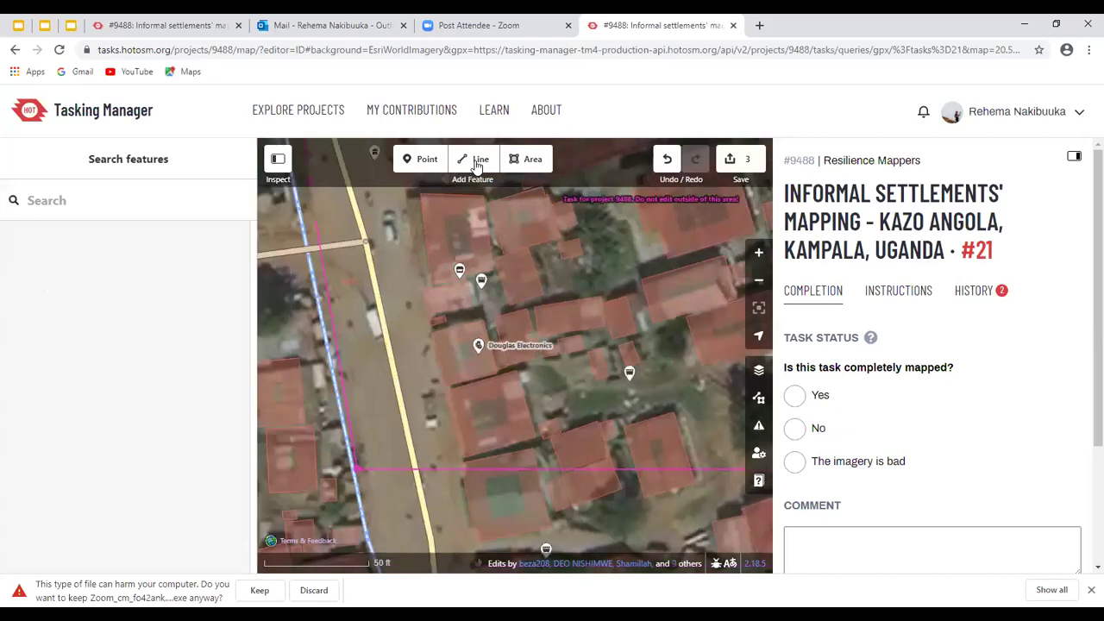
{"action": "left_click", "coordinate": [479, 164]}
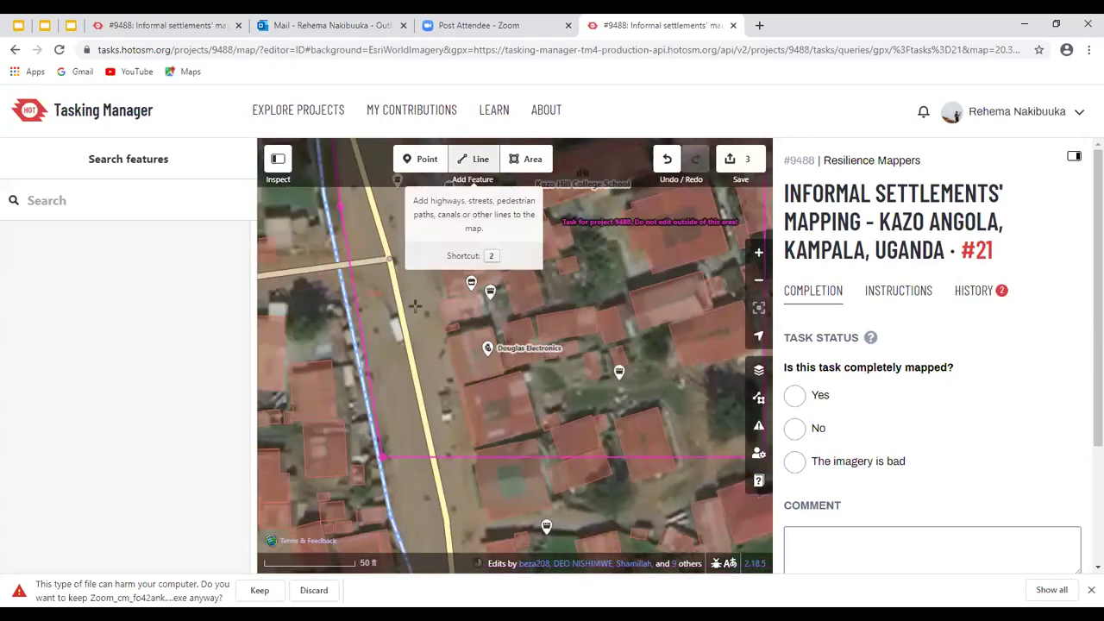
{"action": "left_click", "coordinate": [404, 274]}
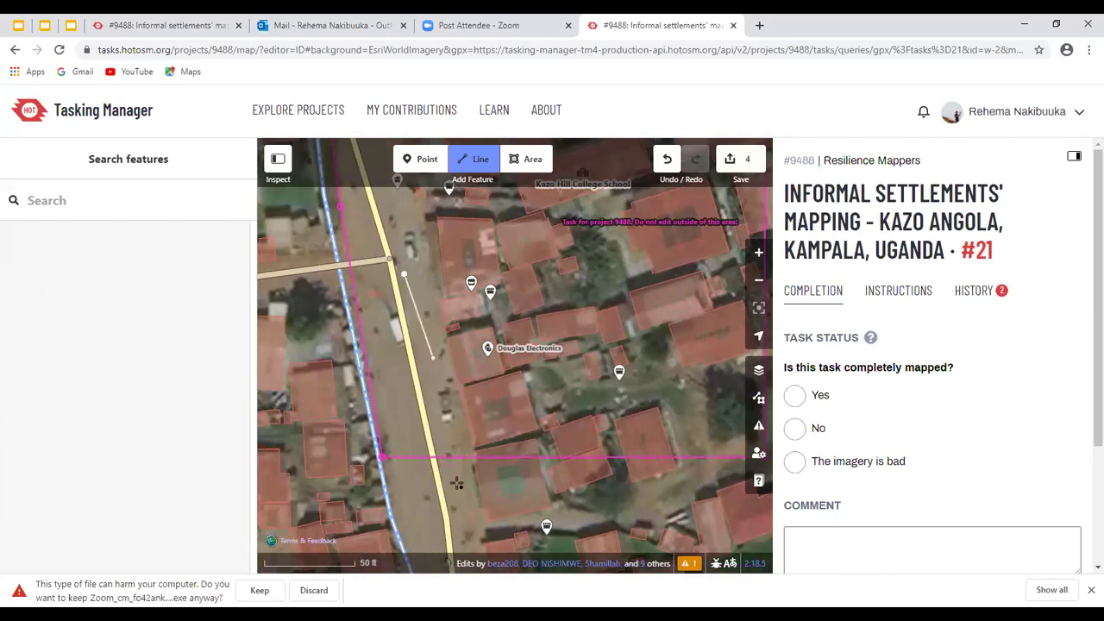
{"action": "left_click", "coordinate": [457, 485]}
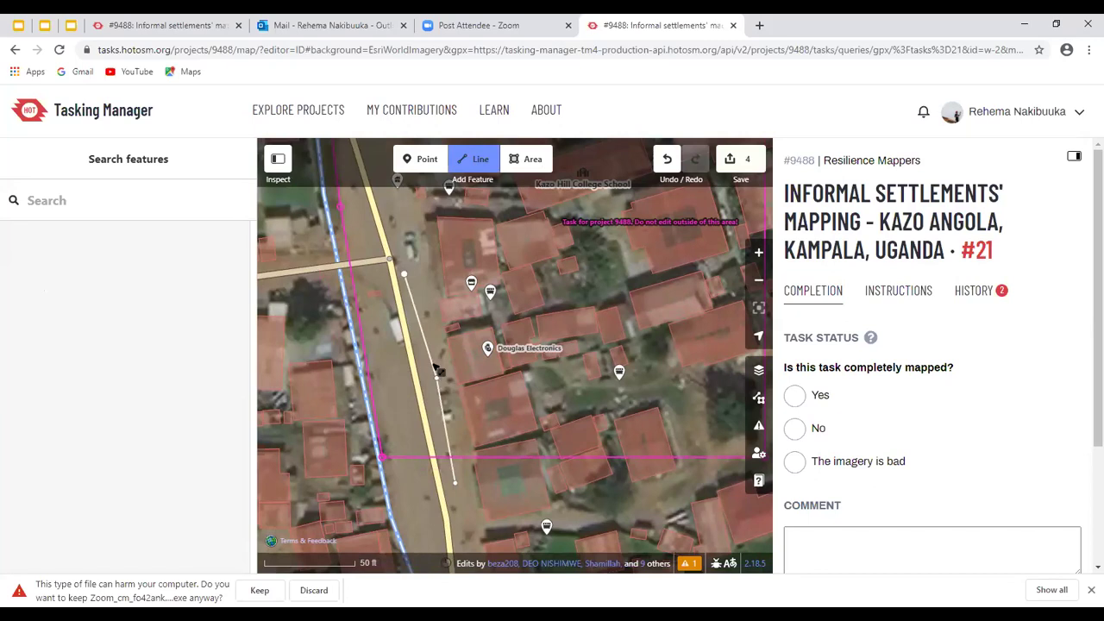
{"action": "key", "text": "Escape"}
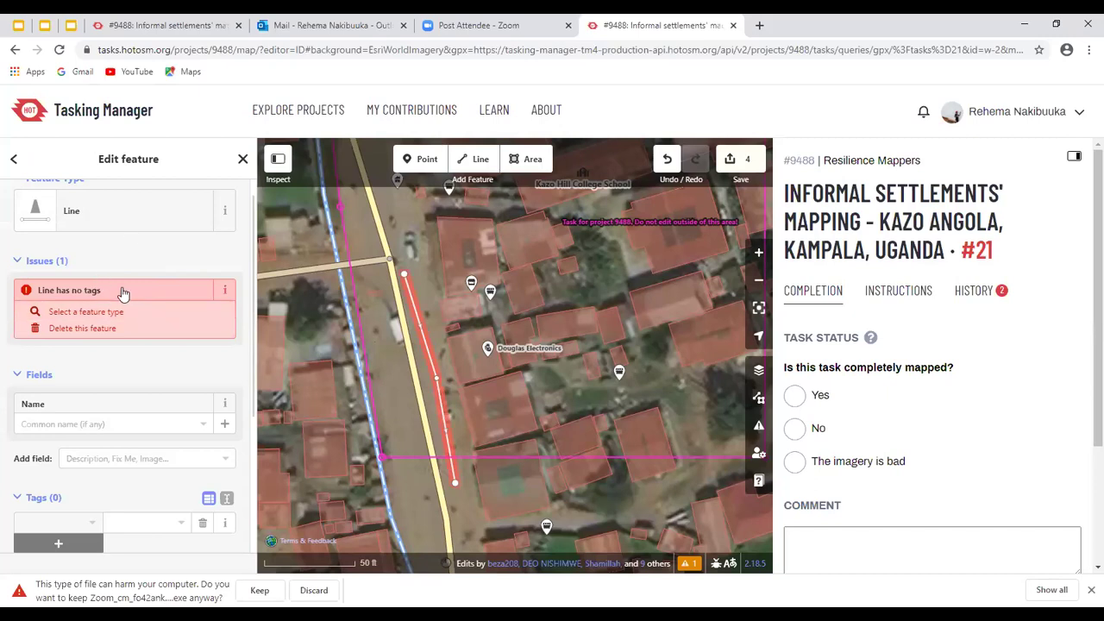
{"action": "left_click", "coordinate": [107, 215]}
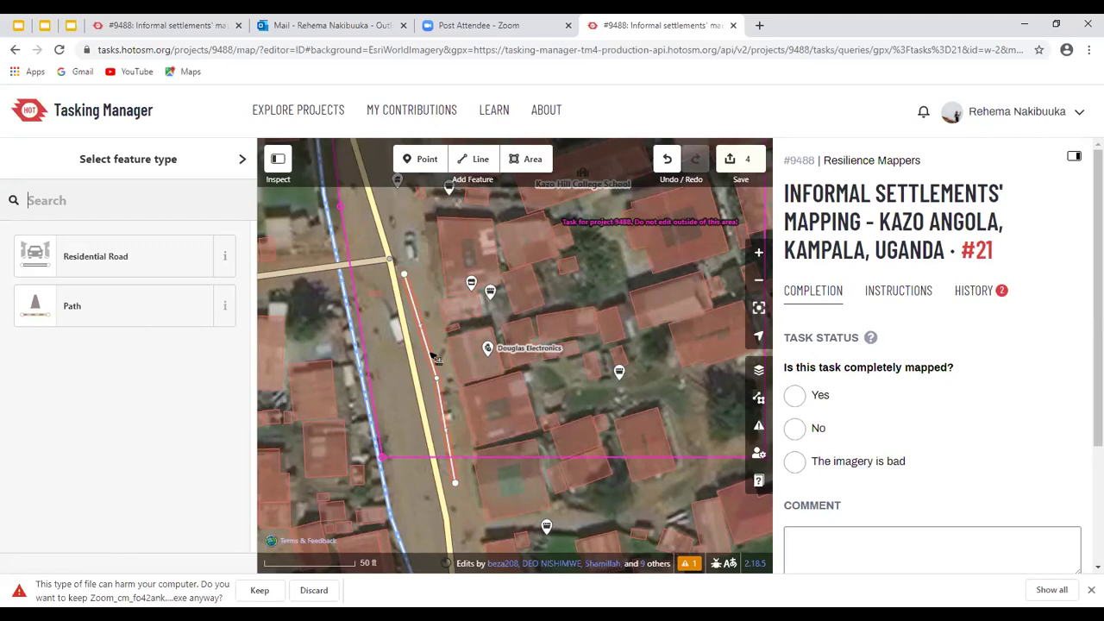
{"action": "left_click", "coordinate": [435, 358]}
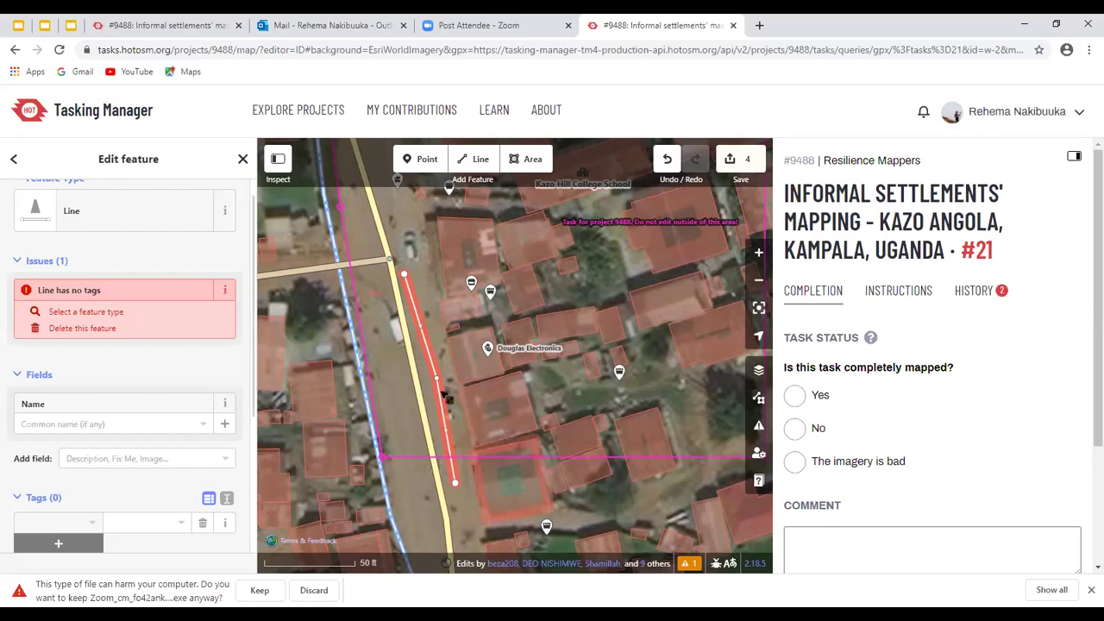
{"action": "scroll", "coordinate": [446, 396], "scroll_direction": "down", "scroll_amount": 2}
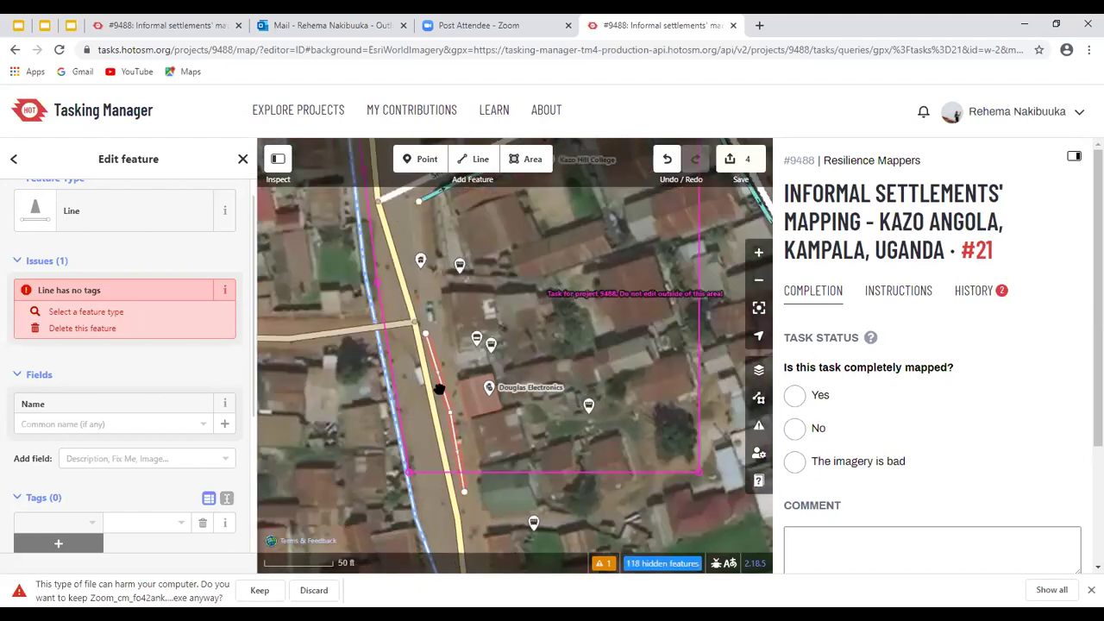
Delete the stray untagged line and zoom to the 'Ditch crosses Lugoba Road' issue
{"action": "key", "text": "Delete"}
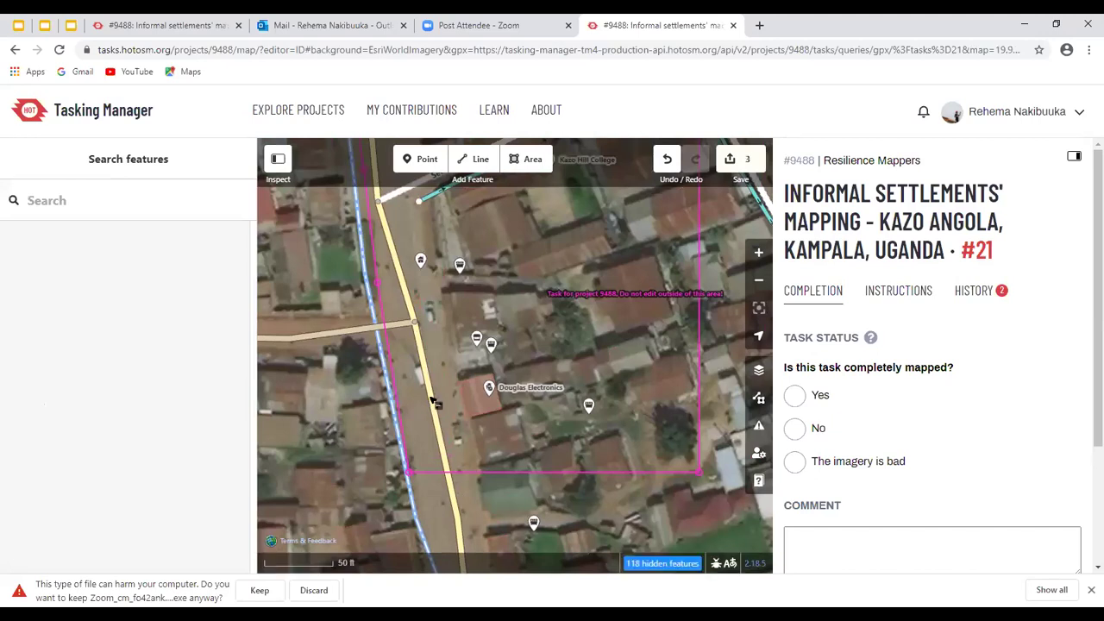
{"action": "left_click", "coordinate": [438, 394]}
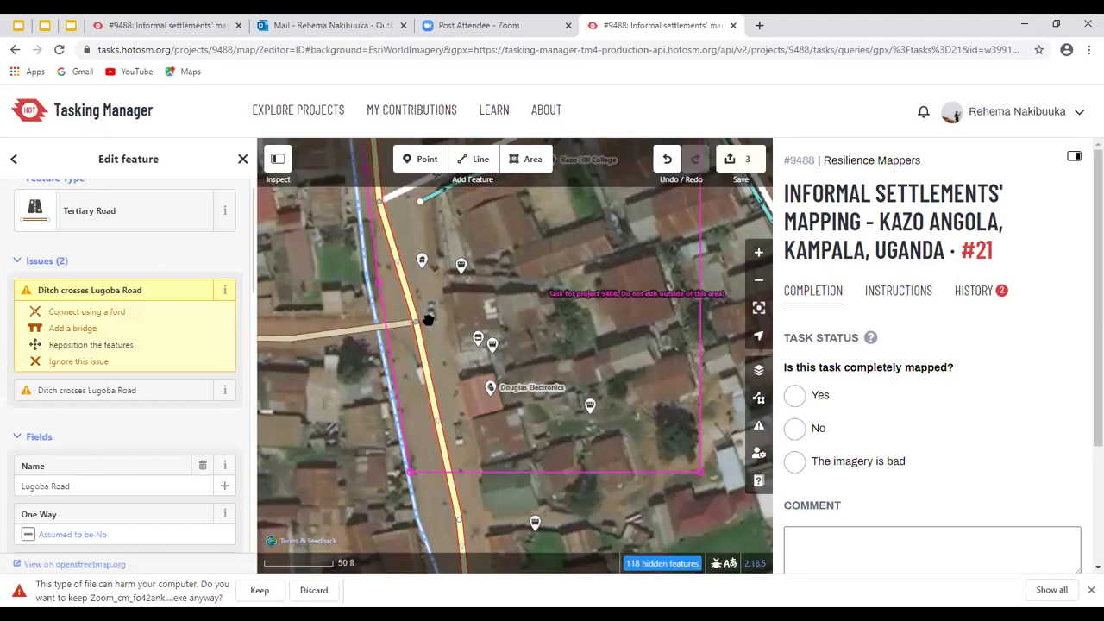
{"action": "scroll", "coordinate": [424, 316], "scroll_direction": "down", "scroll_amount": 1}
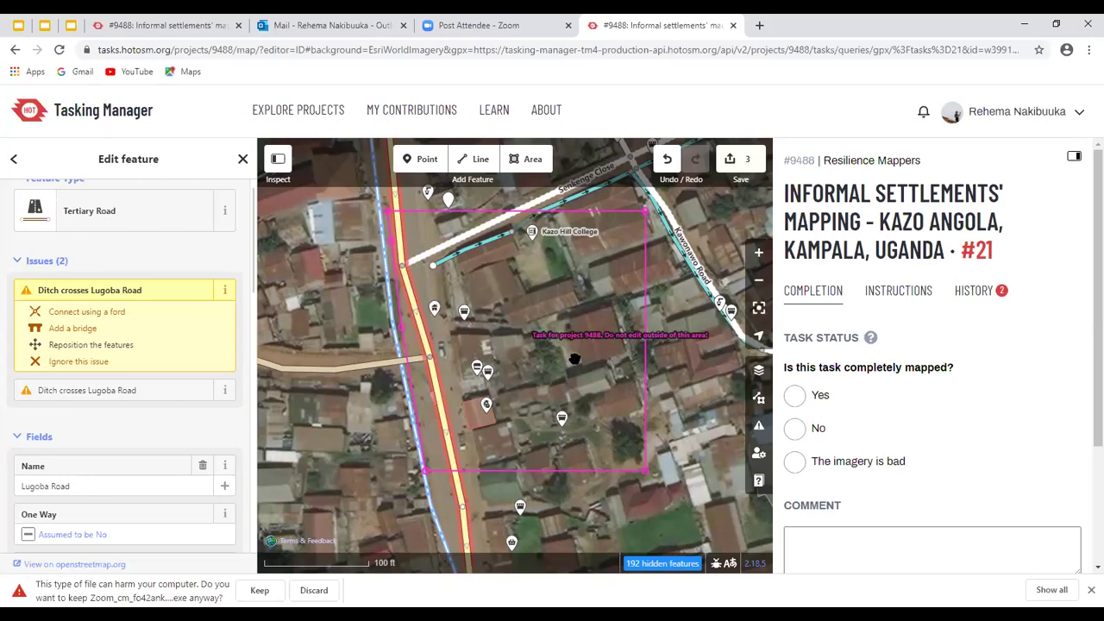
{"action": "left_click", "coordinate": [178, 301]}
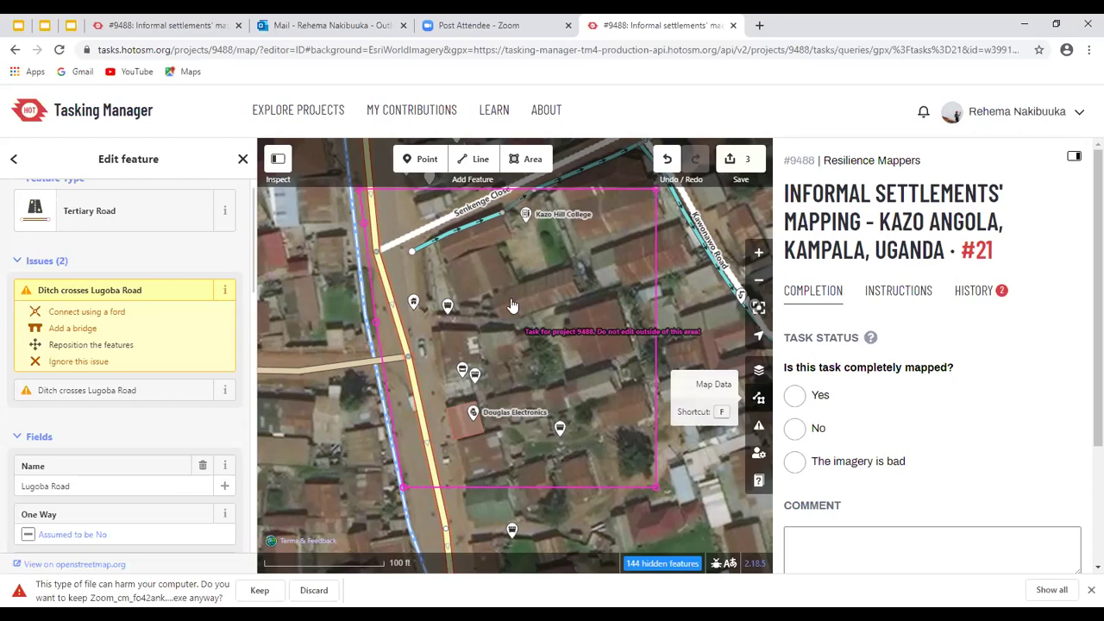
{"action": "key", "text": "f"}
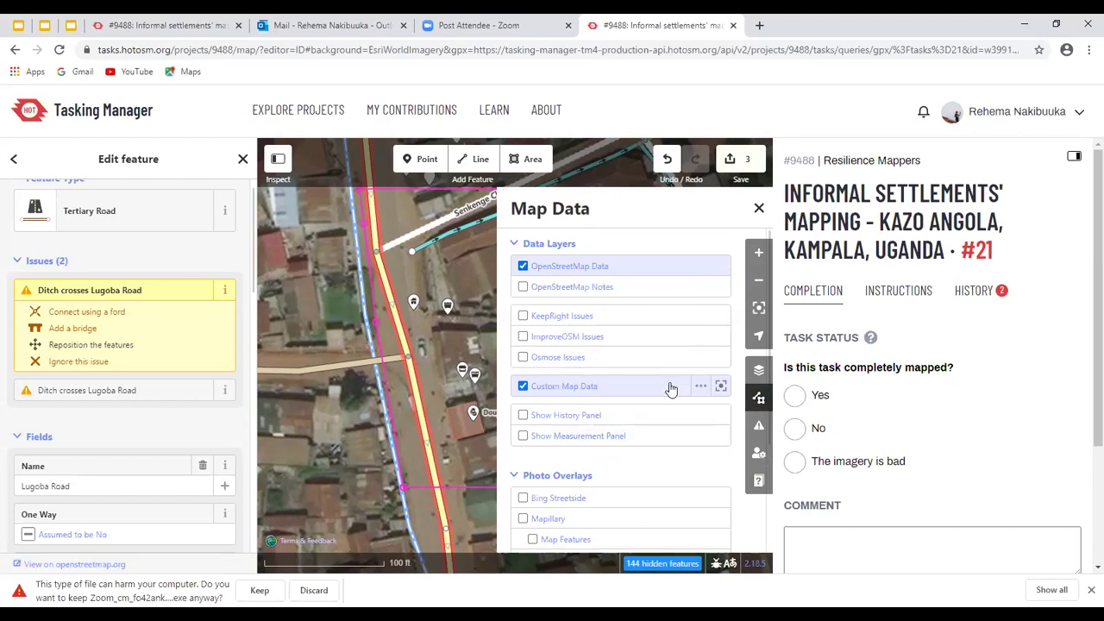
Enable the Mapillary photo overlay in Map Data
{"action": "scroll", "coordinate": [671, 388], "scroll_direction": "down", "scroll_amount": 2}
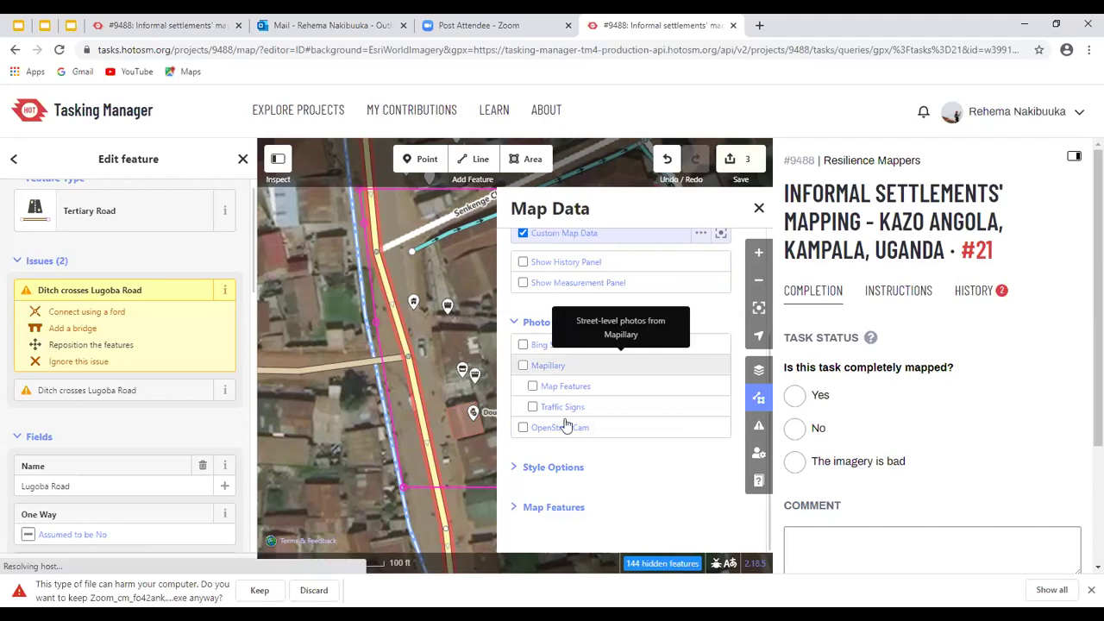
{"action": "left_click", "coordinate": [552, 366]}
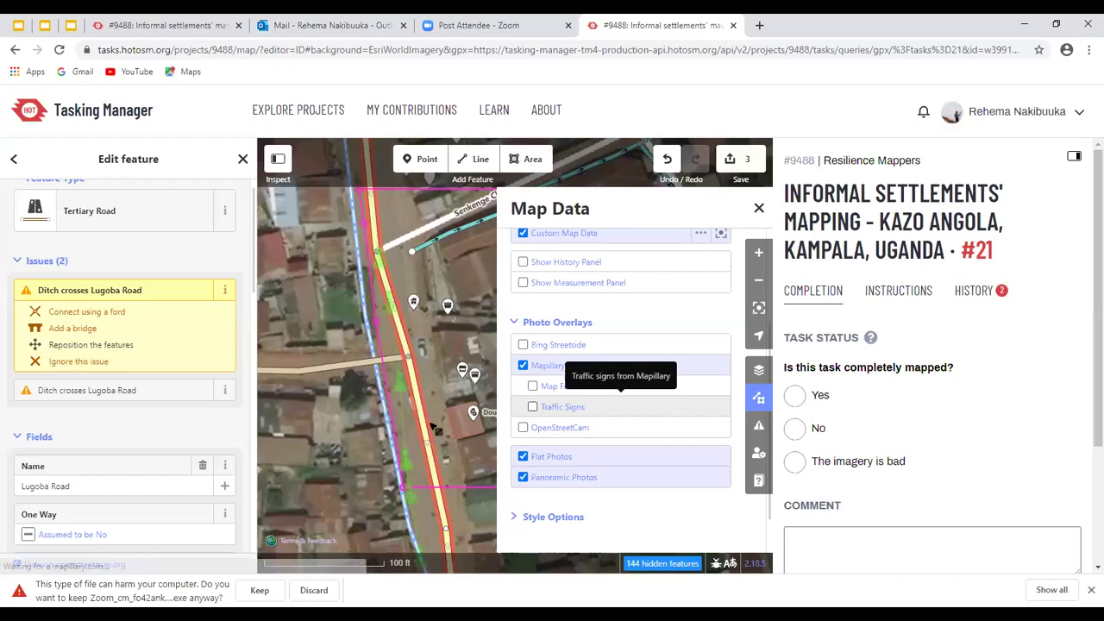
{"action": "key", "text": "f"}
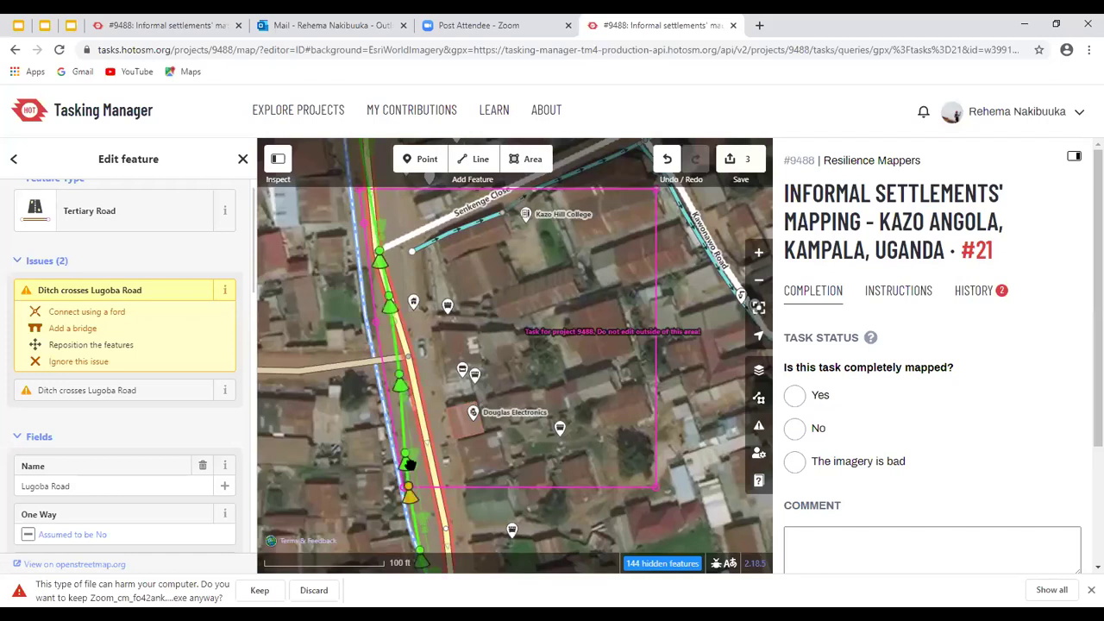
Zoom in and open a Mapillary street photo along Lugoba Road
{"action": "scroll", "coordinate": [411, 504], "scroll_direction": "up", "scroll_amount": 1}
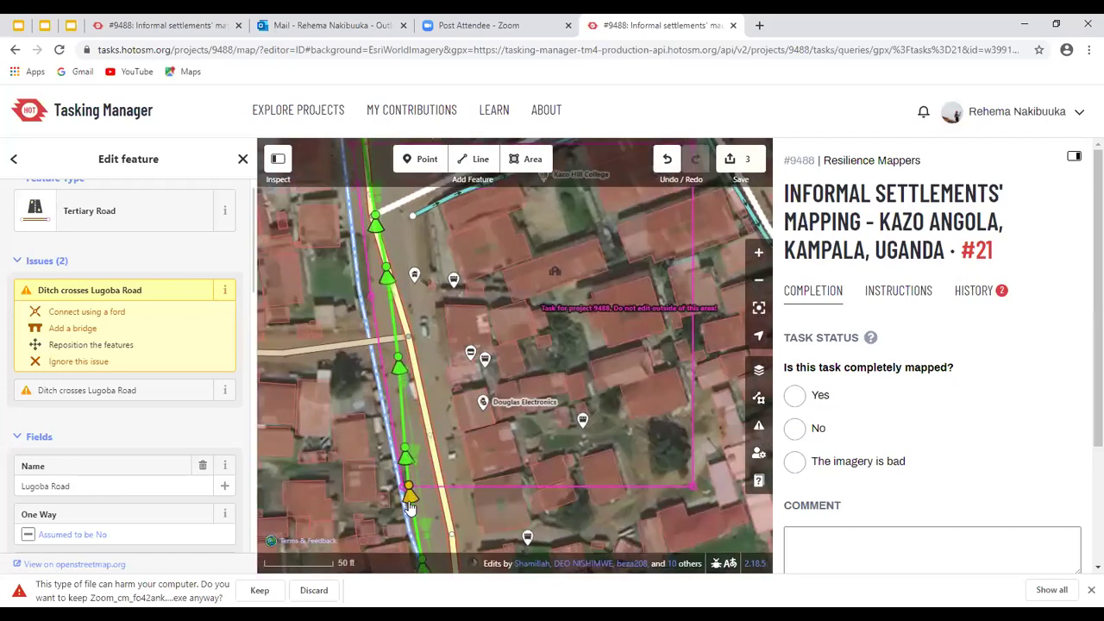
{"action": "scroll", "coordinate": [410, 499], "scroll_direction": "up", "scroll_amount": 1}
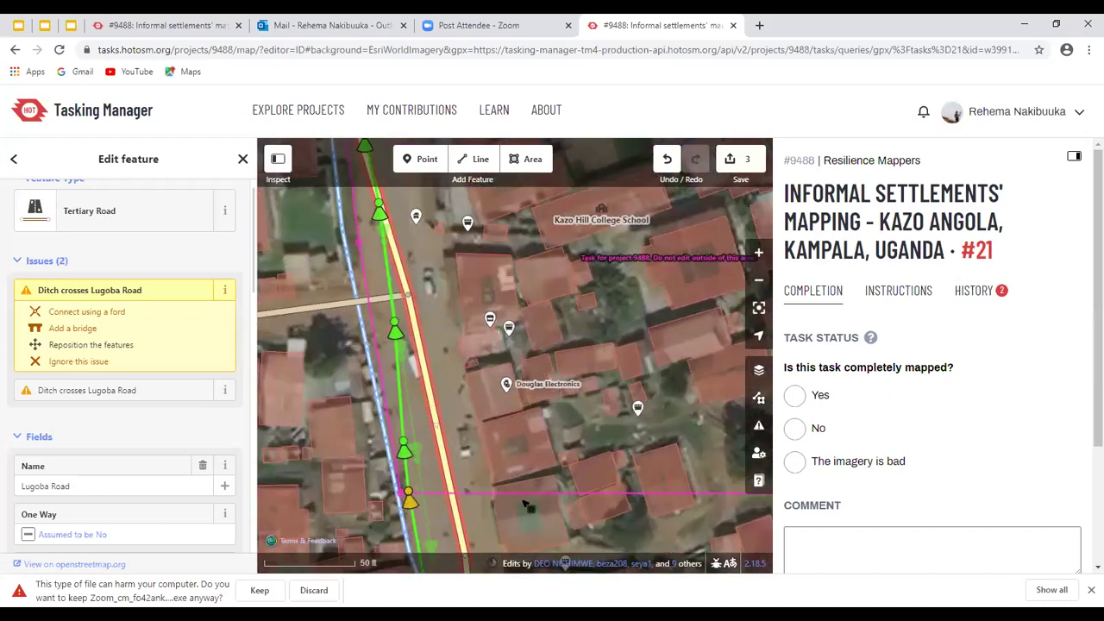
{"action": "left_click", "coordinate": [428, 513]}
{"action": "left_click", "coordinate": [503, 215]}
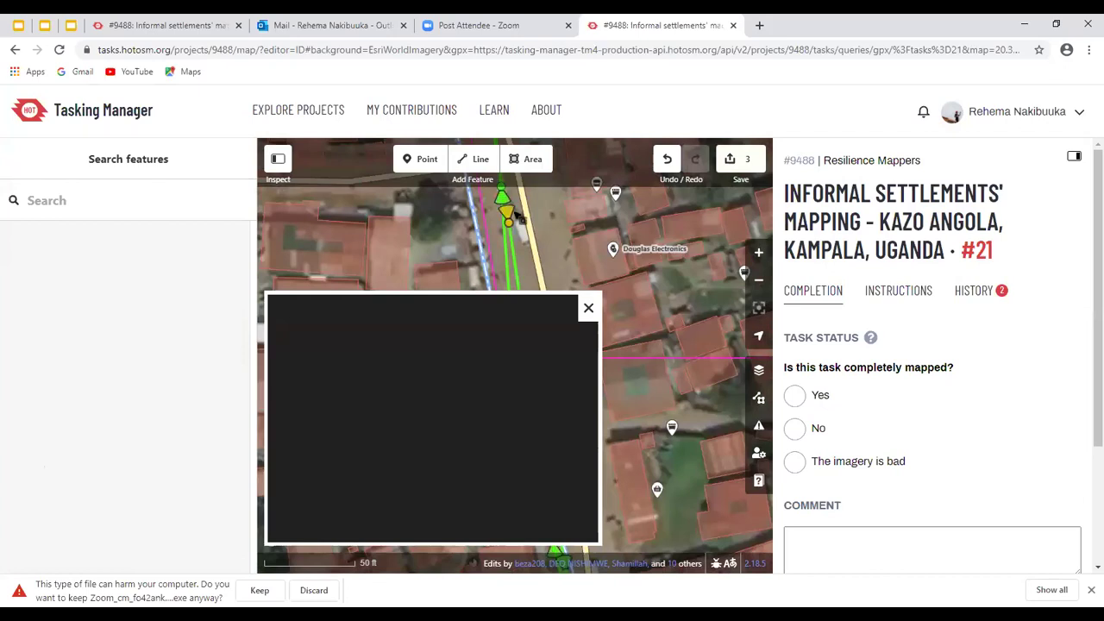
{"action": "left_click", "coordinate": [495, 212]}
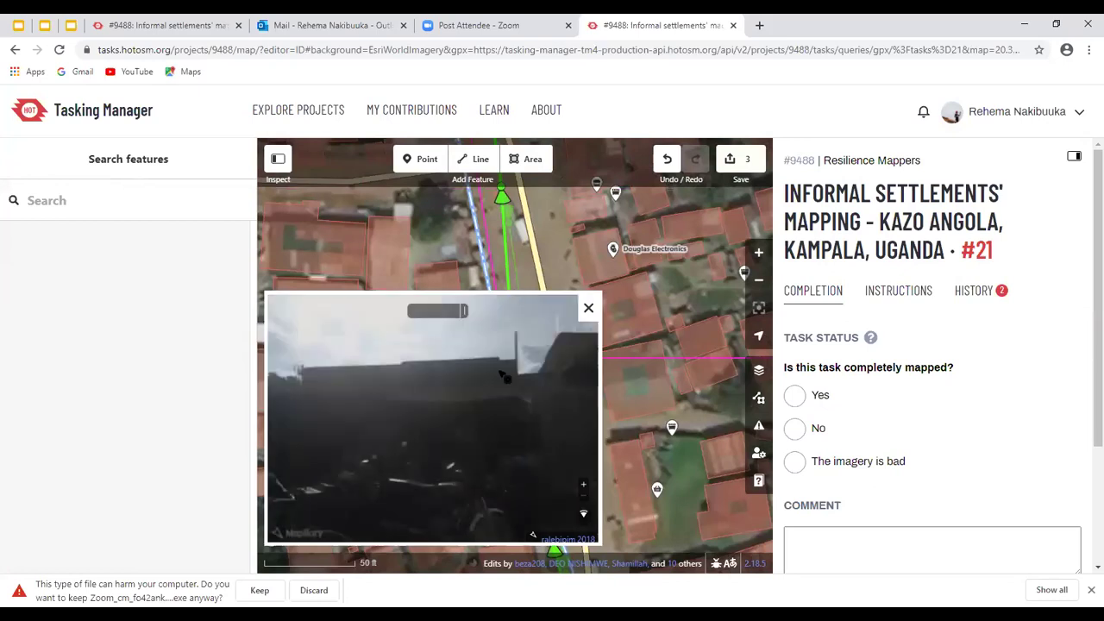
Narrow the photo viewer and browse the Mapillary sequence along Lugoba Road
{"action": "left_click", "coordinate": [763, 316]}
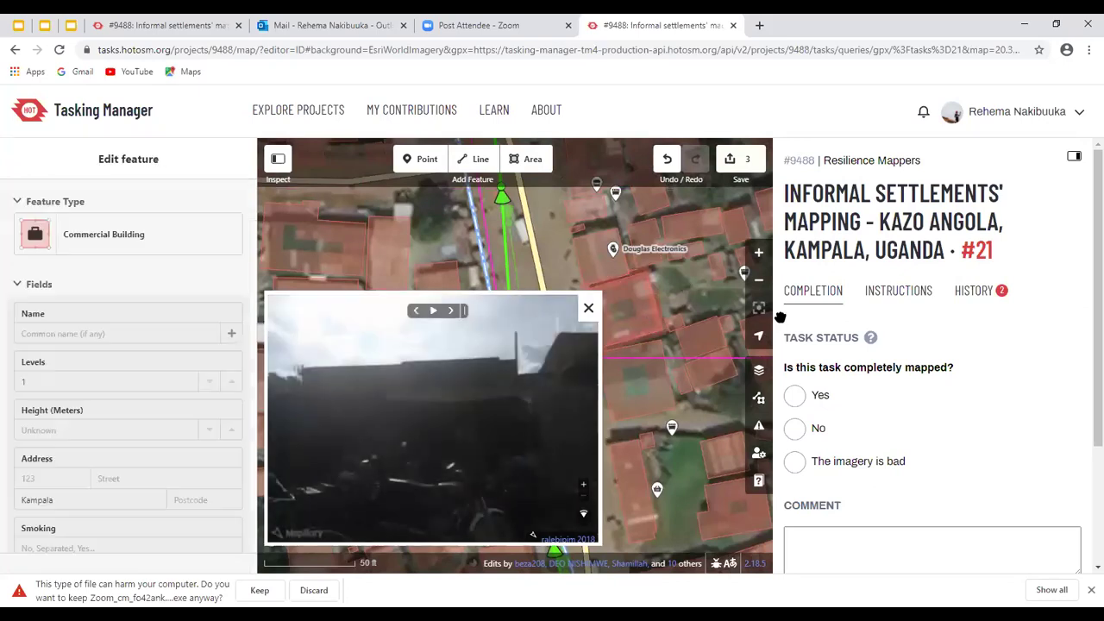
{"action": "left_click", "coordinate": [598, 322]}
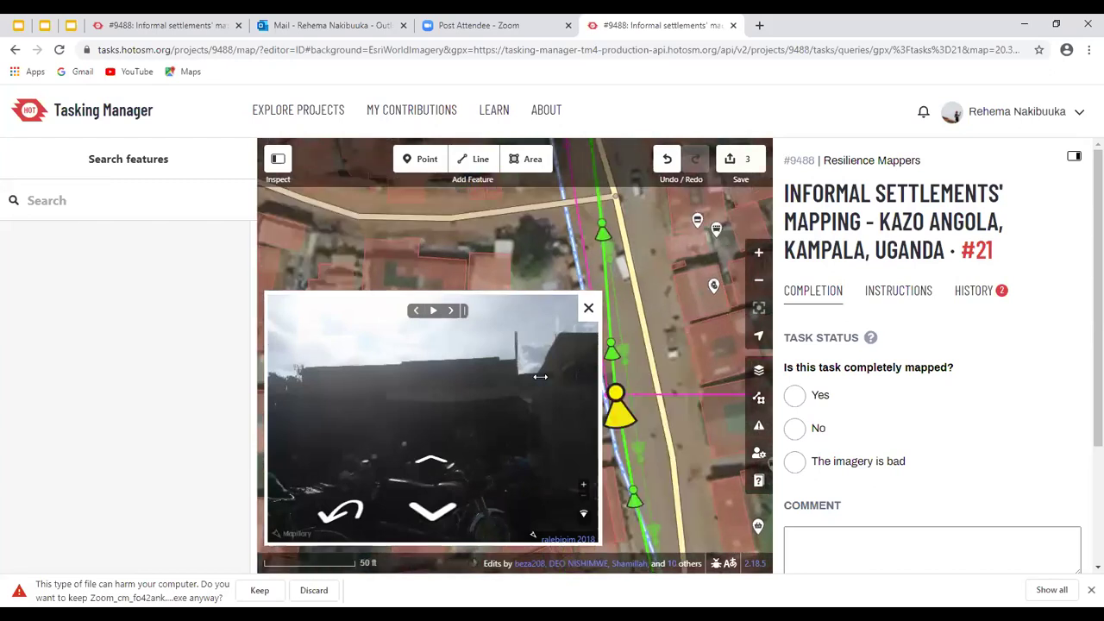
{"action": "left_click_drag", "start_coordinate": [540, 376], "coordinate": [508, 376]}
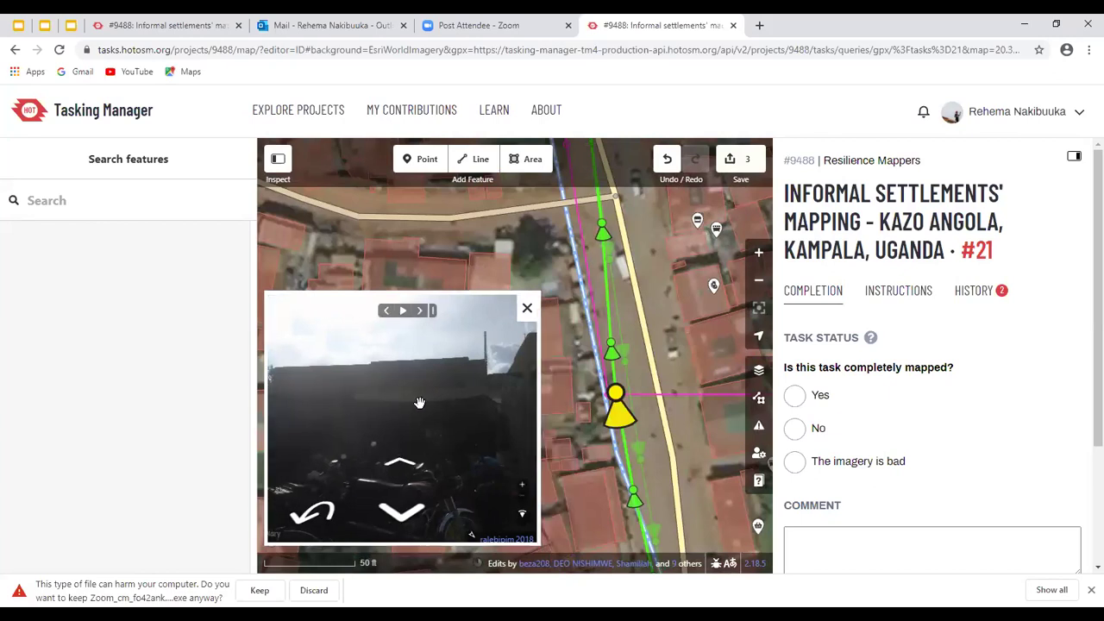
{"action": "scroll", "coordinate": [445, 406], "scroll_direction": "up", "scroll_amount": 3}
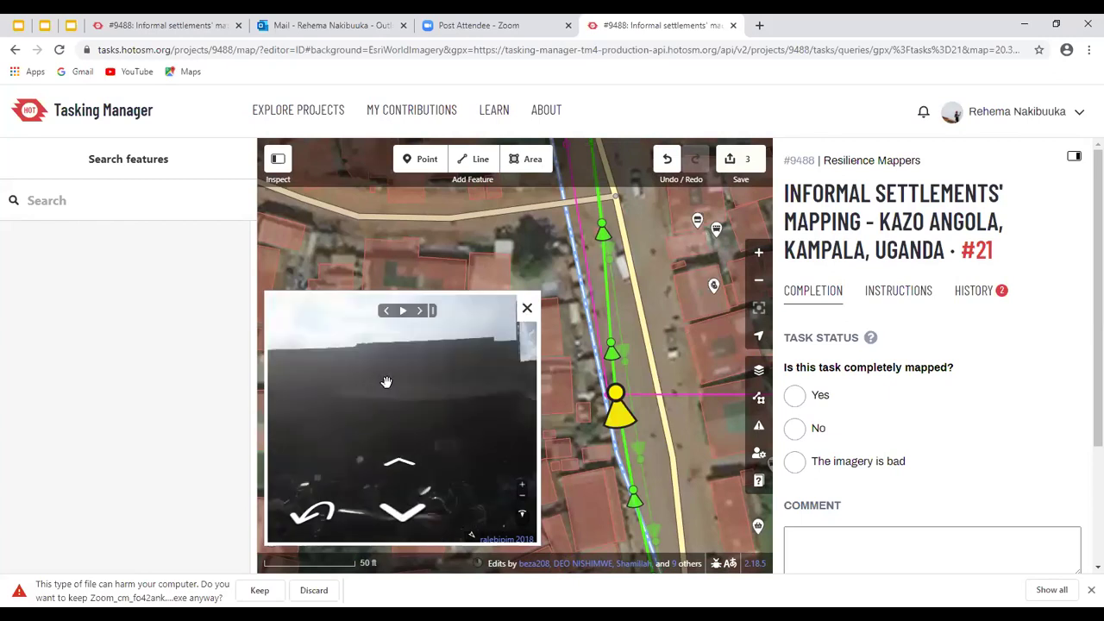
{"action": "scroll", "coordinate": [389, 399], "scroll_direction": "down", "scroll_amount": 2}
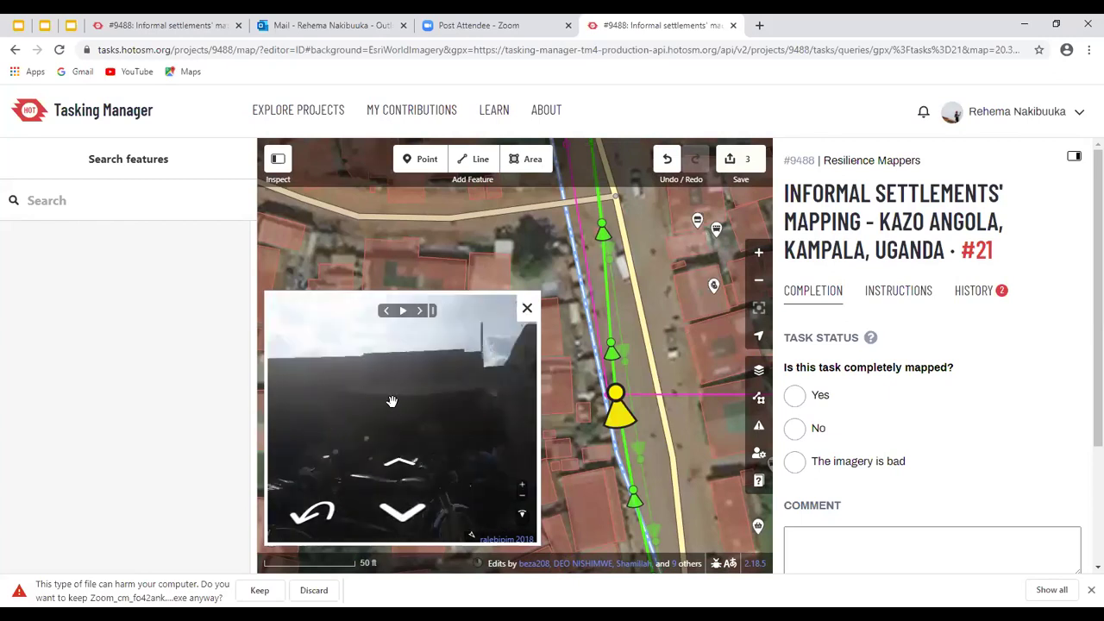
{"action": "left_click", "coordinate": [400, 467]}
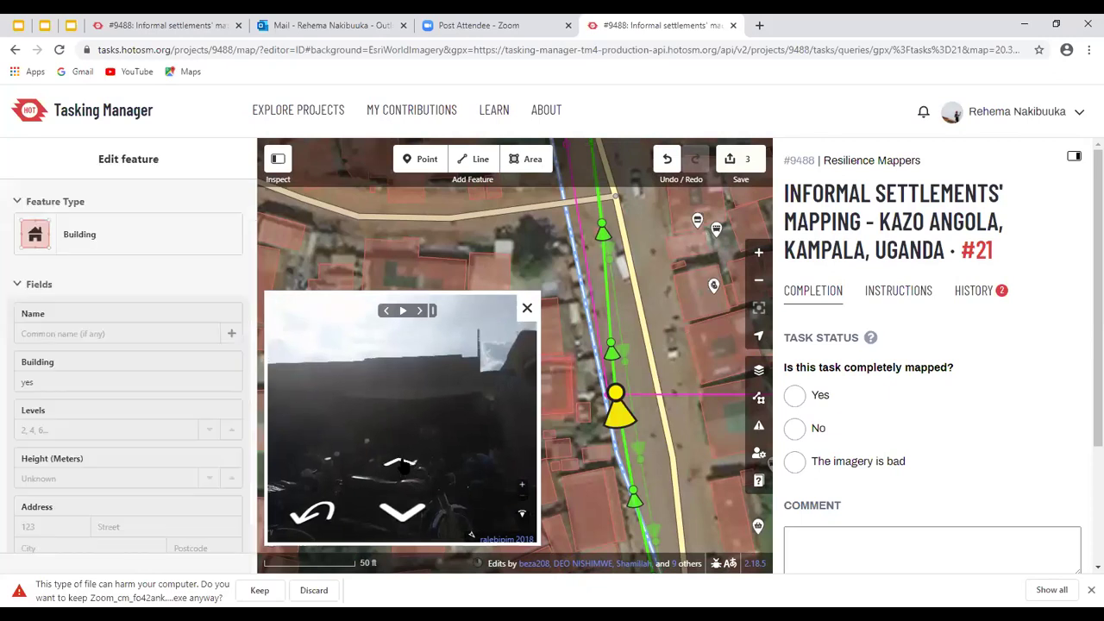
{"action": "left_click", "coordinate": [400, 463]}
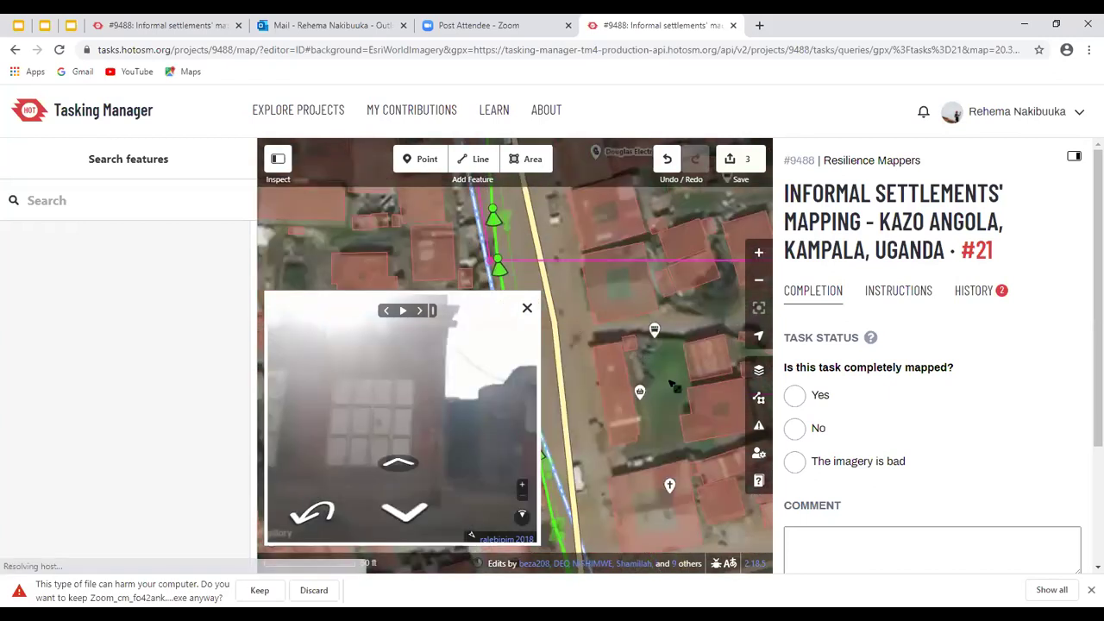
{"action": "left_click", "coordinate": [400, 466]}
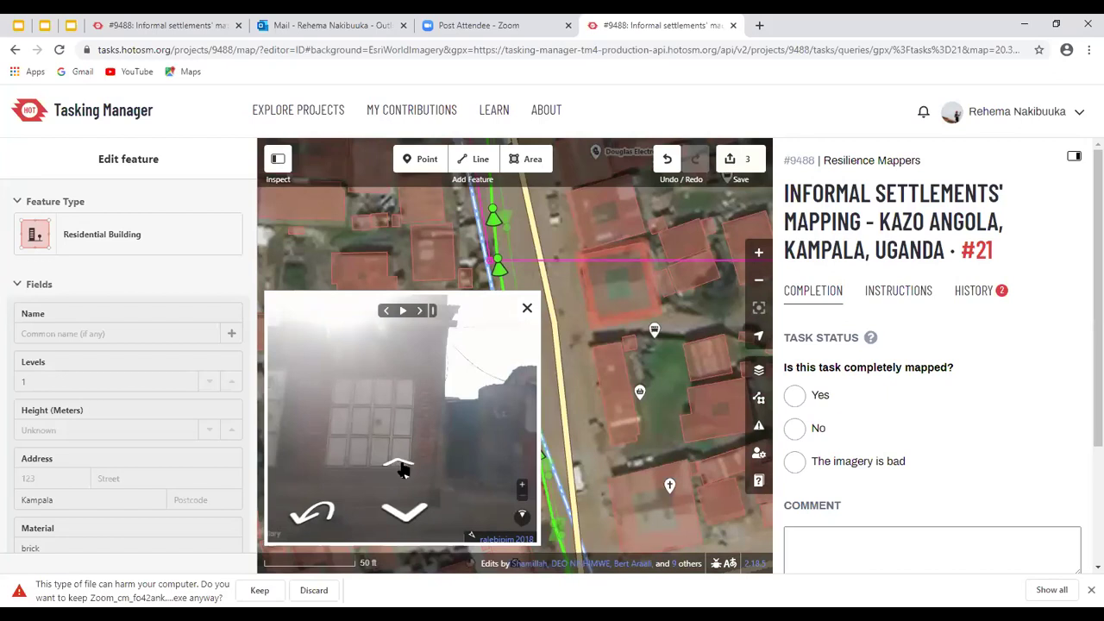
{"action": "left_click", "coordinate": [400, 468]}
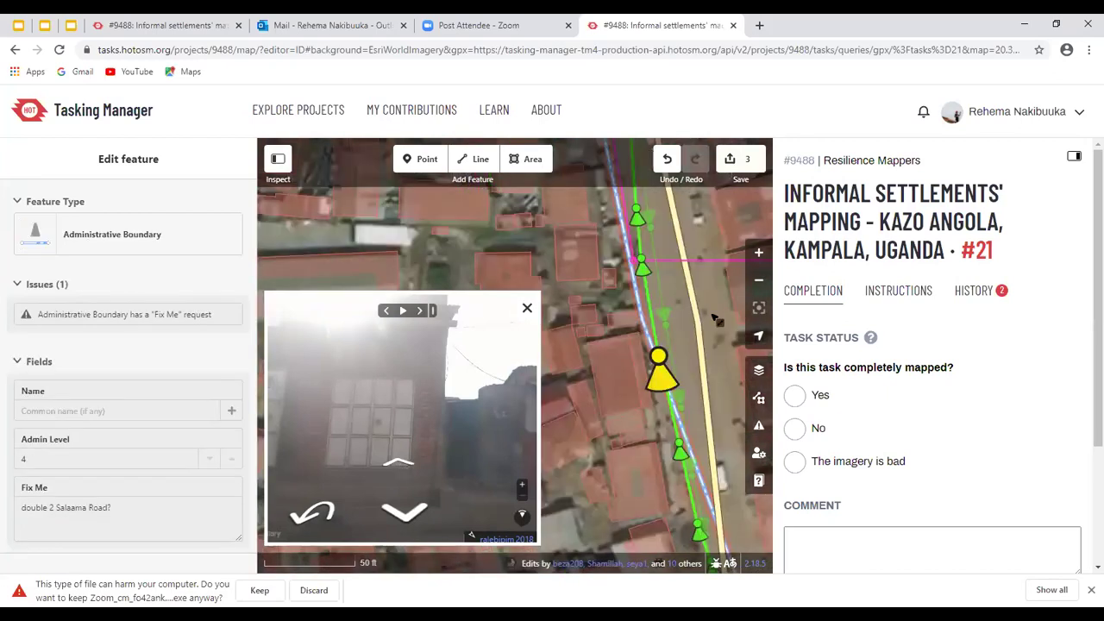
{"action": "left_click", "coordinate": [688, 421]}
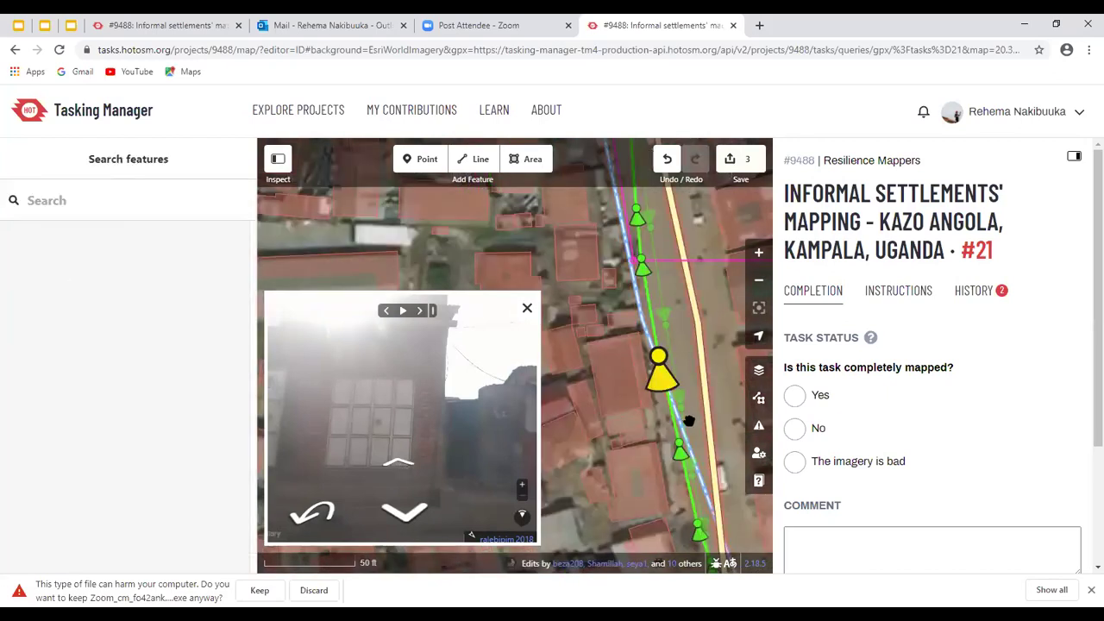
{"action": "left_click", "coordinate": [399, 516]}
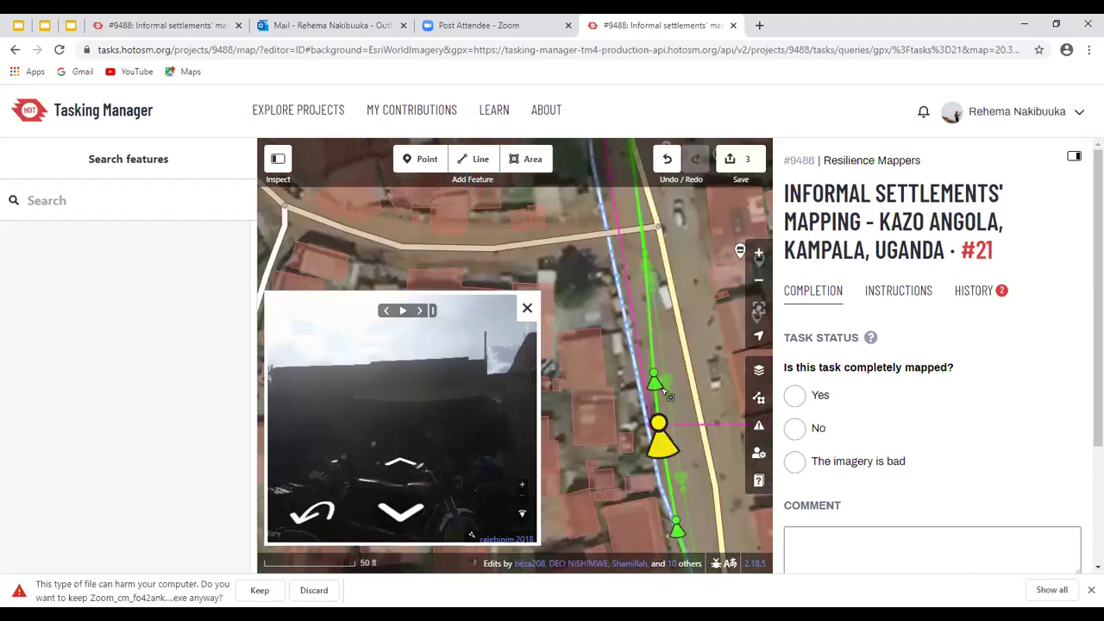
{"action": "left_click", "coordinate": [661, 388]}
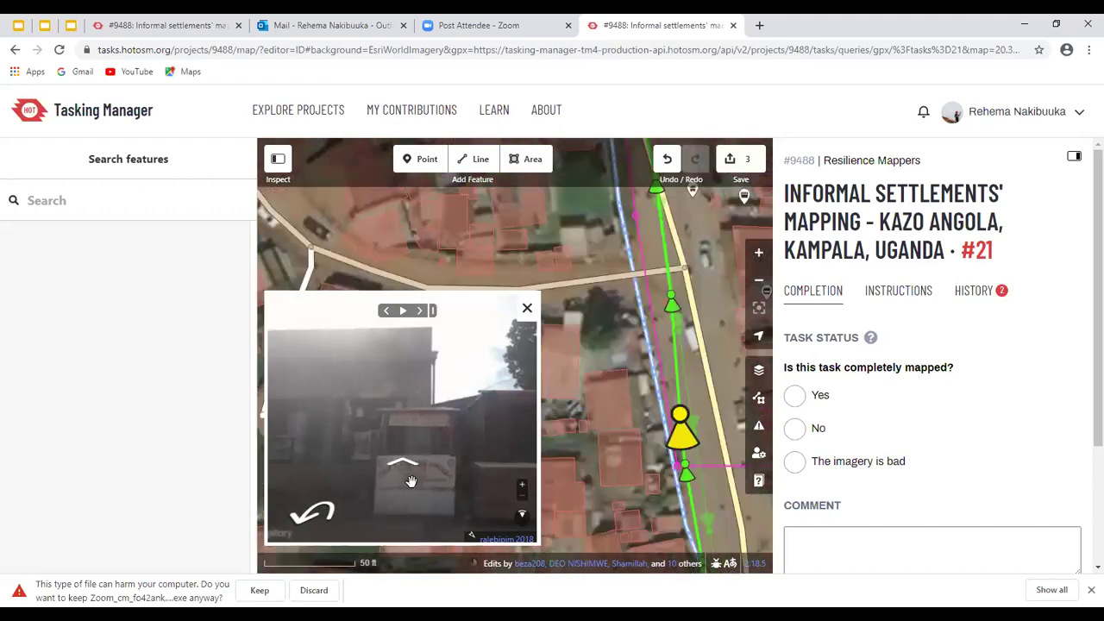
Find the shop-front photo and select the matching roadside building
{"action": "scroll", "coordinate": [405, 491], "scroll_direction": "up", "scroll_amount": 5}
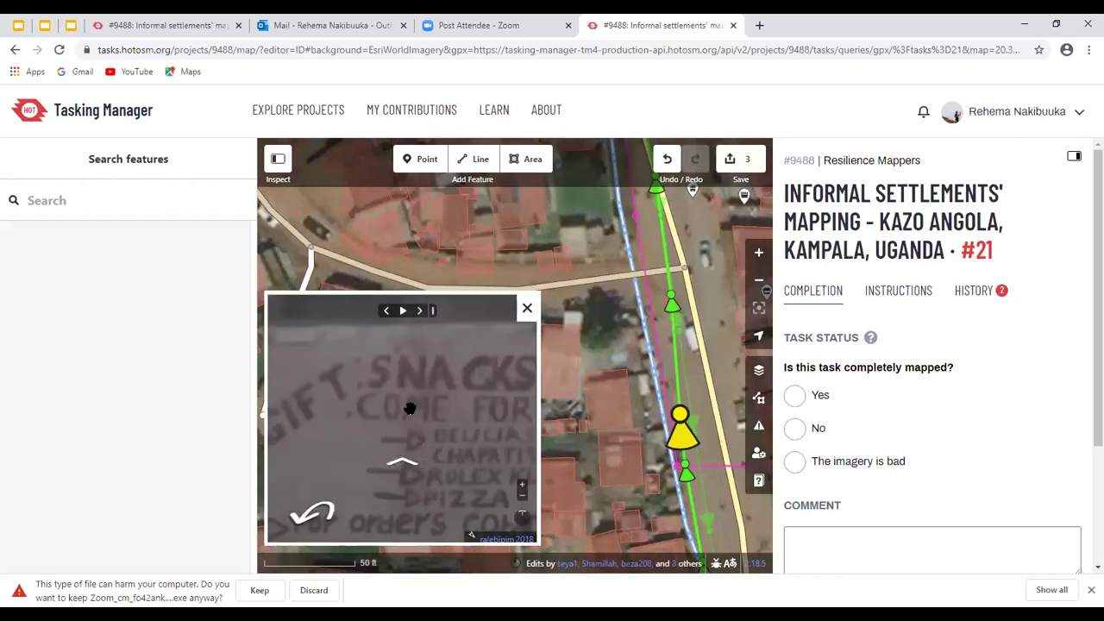
{"action": "scroll", "coordinate": [410, 409], "scroll_direction": "down", "scroll_amount": 5}
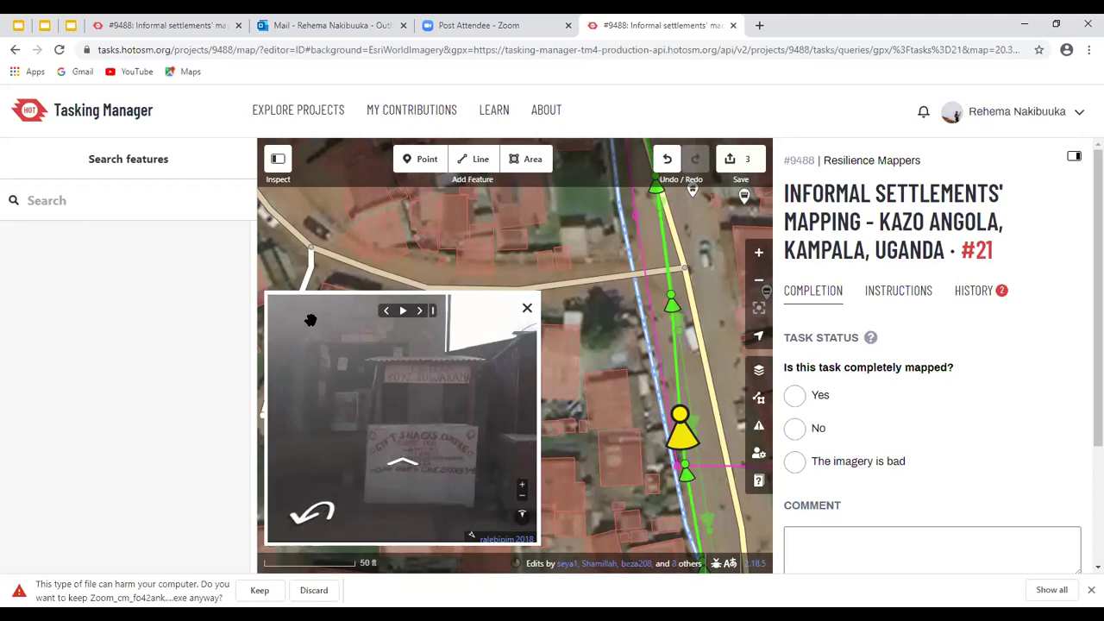
{"action": "left_click", "coordinate": [648, 435]}
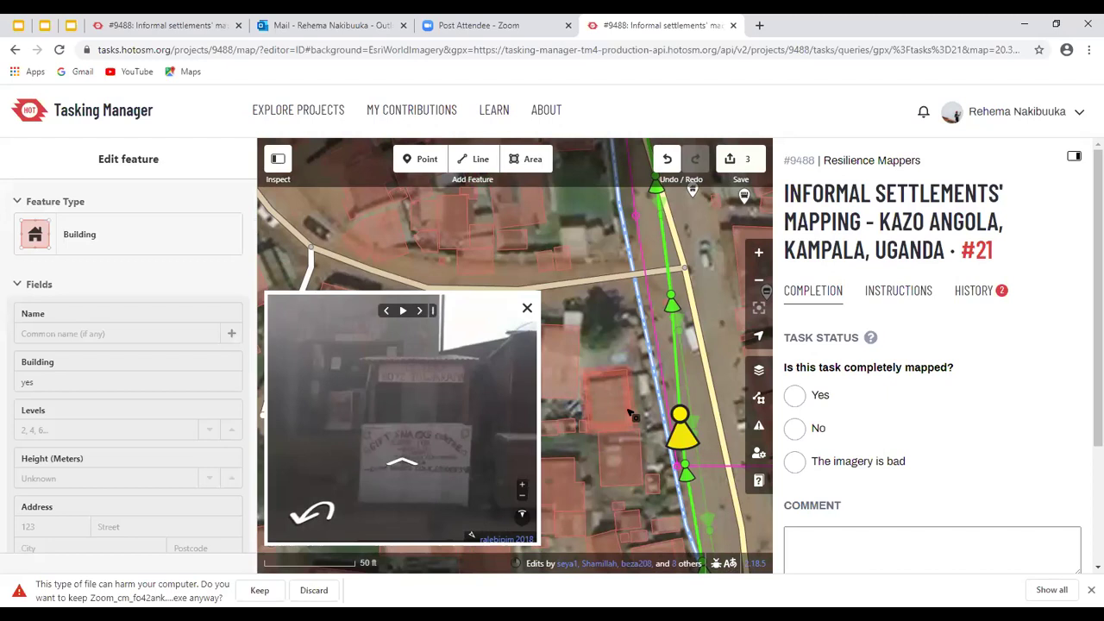
{"action": "left_click", "coordinate": [695, 426]}
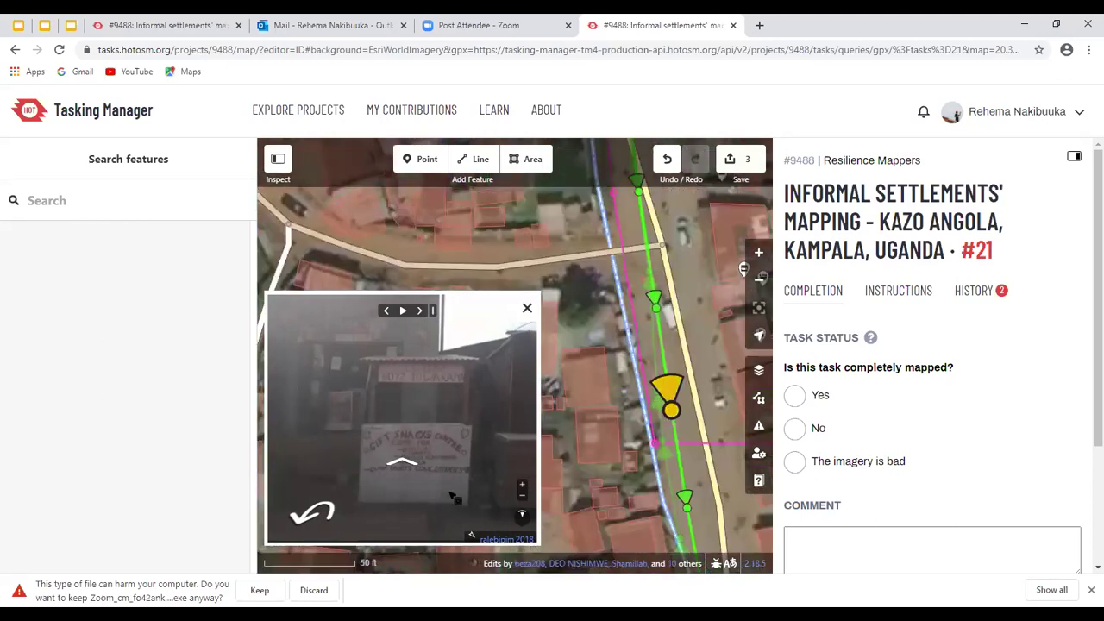
{"action": "left_click", "coordinate": [657, 409]}
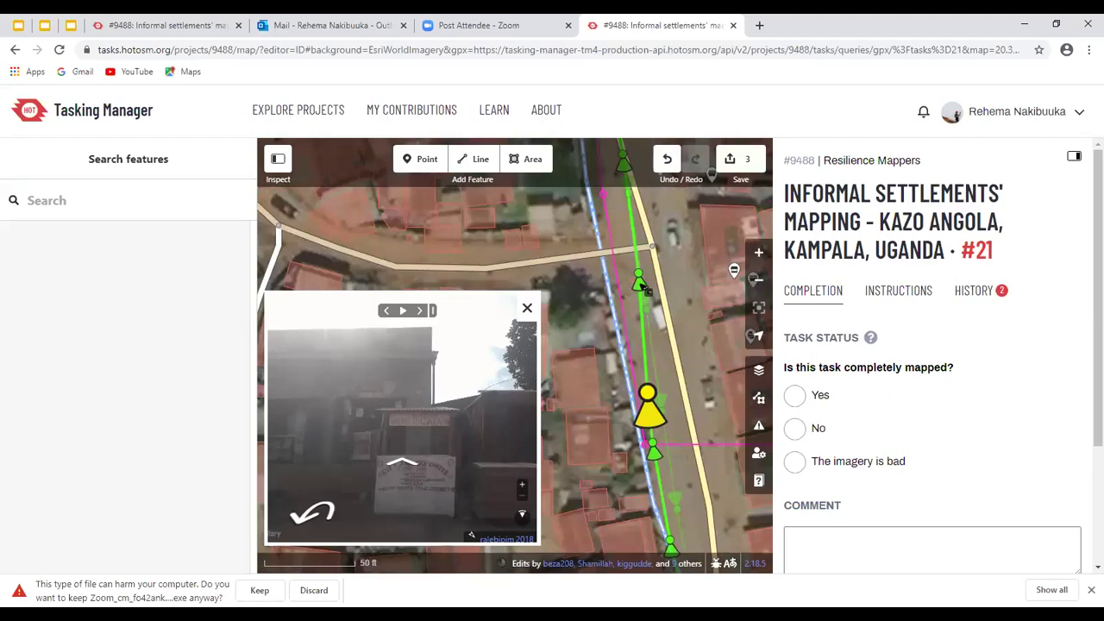
{"action": "left_click", "coordinate": [639, 291]}
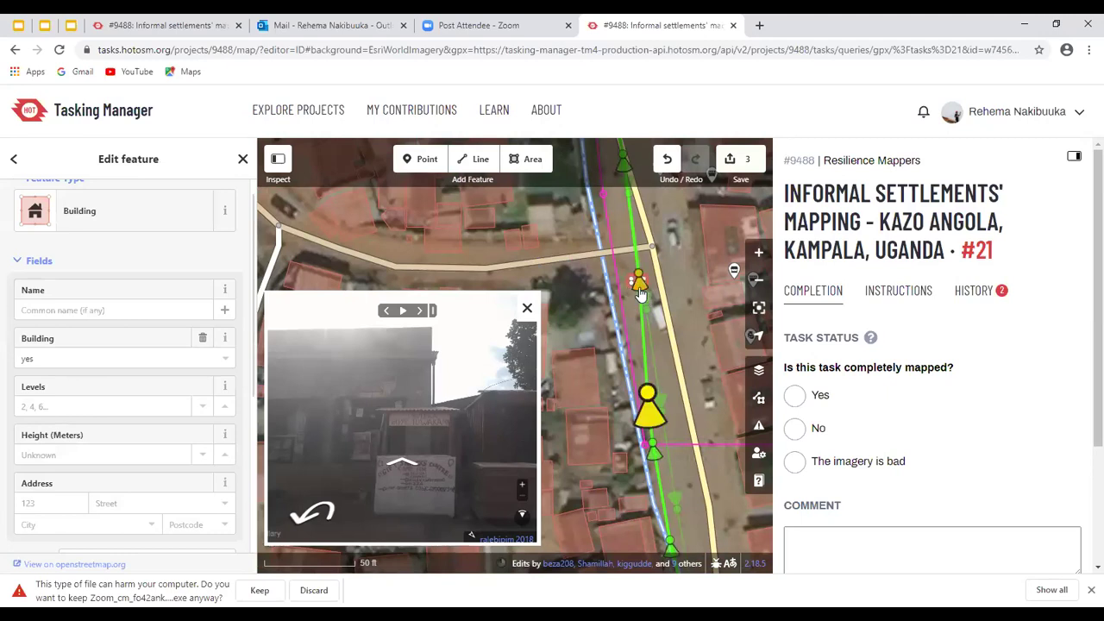
{"action": "left_click", "coordinate": [414, 450]}
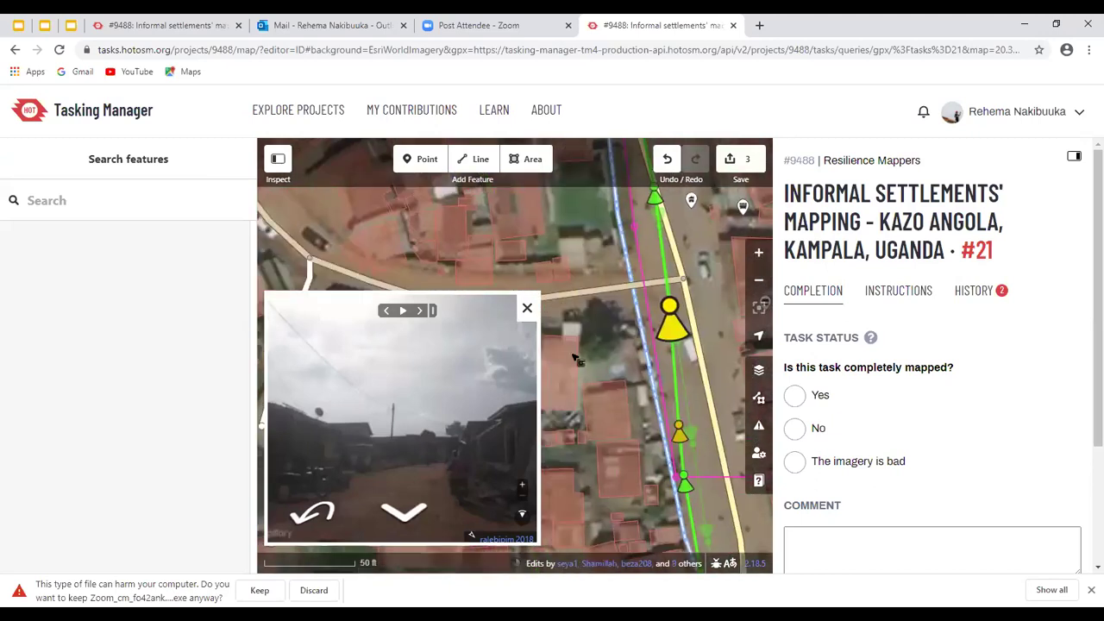
{"action": "left_click", "coordinate": [684, 348]}
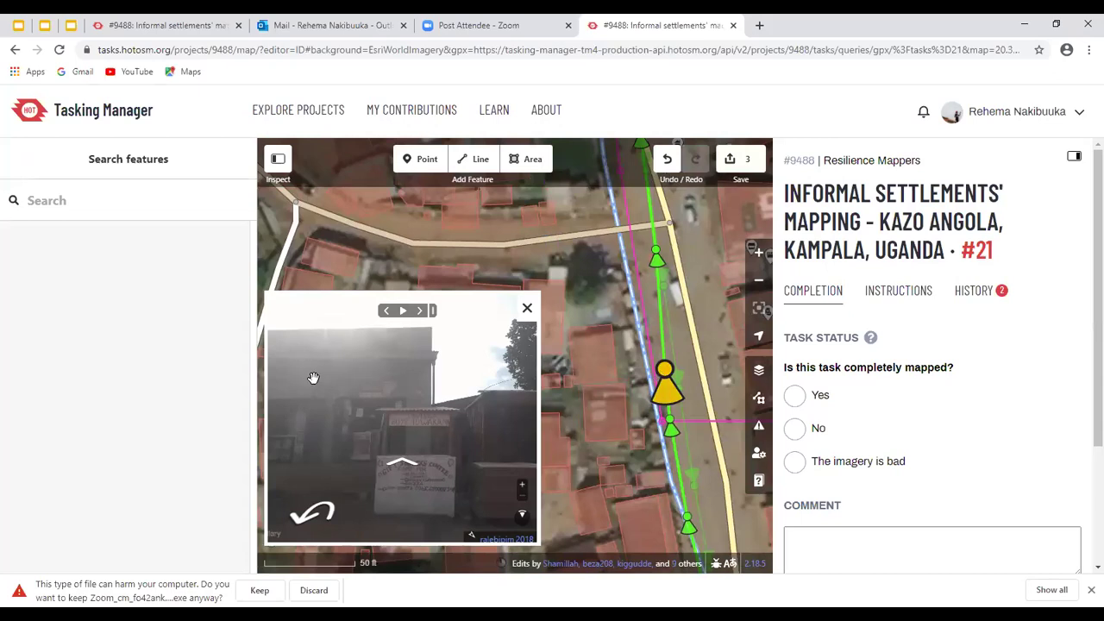
{"action": "left_click", "coordinate": [607, 407]}
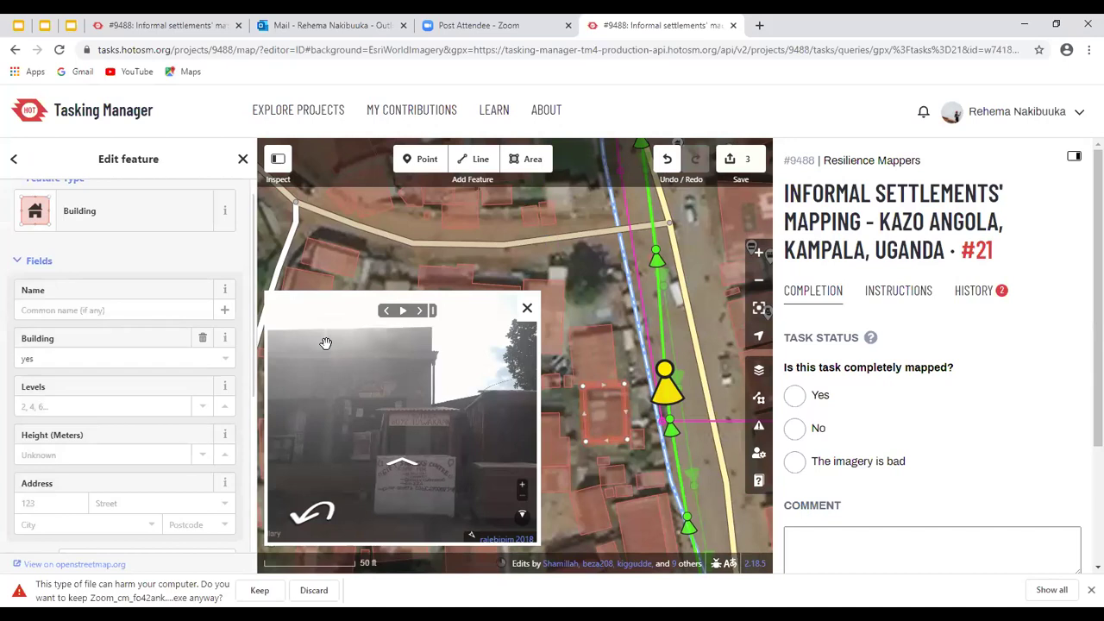
After checking a street-level photo, set the roadside building's Levels to 1
{"action": "key", "text": "Up"}
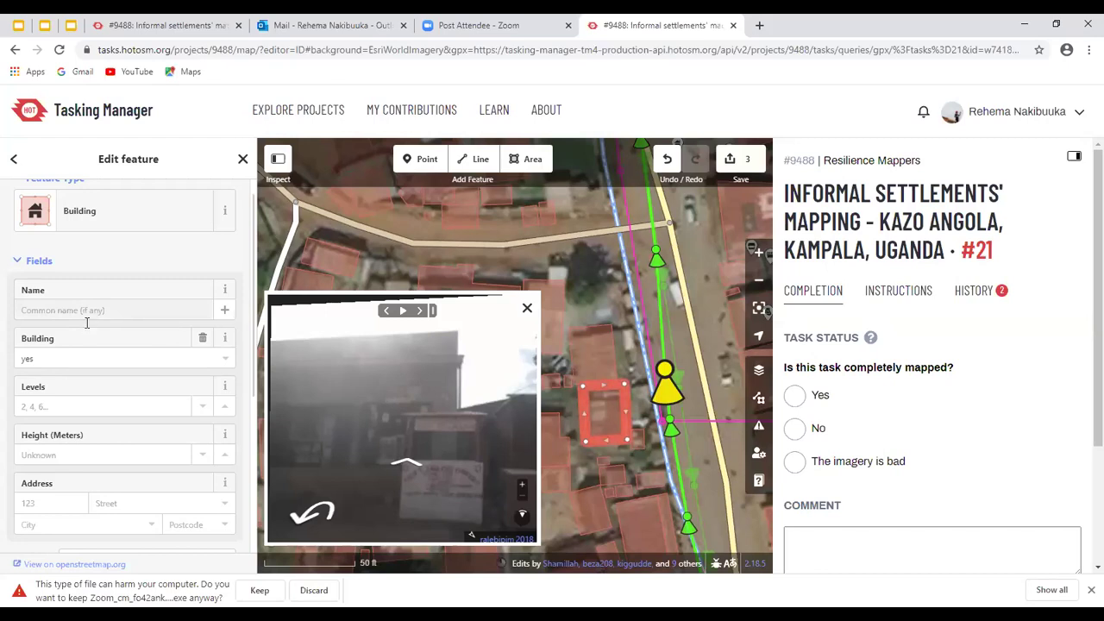
{"action": "left_click", "coordinate": [58, 311]}
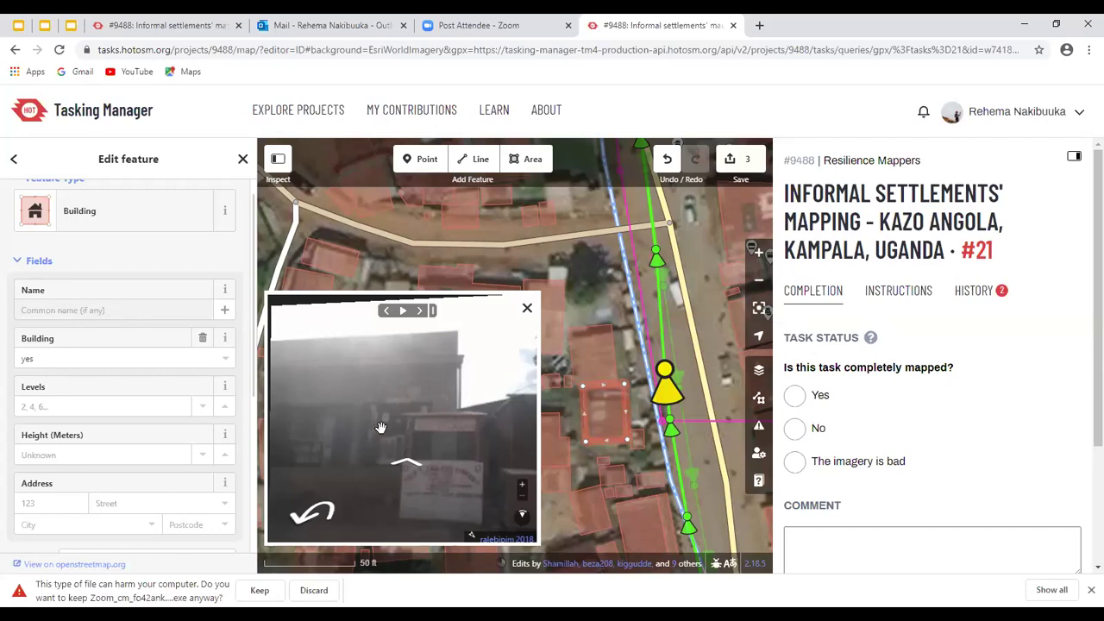
{"action": "left_click", "coordinate": [88, 313]}
{"action": "left_click", "coordinate": [65, 408]}
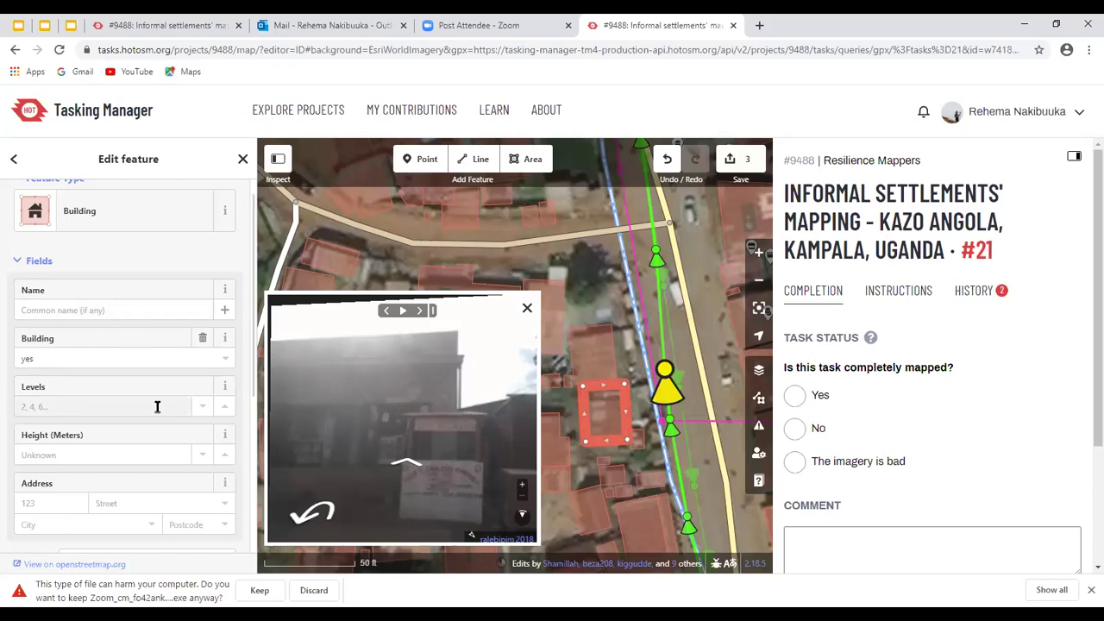
{"action": "left_click", "coordinate": [65, 406]}
{"action": "type", "text": "1"}
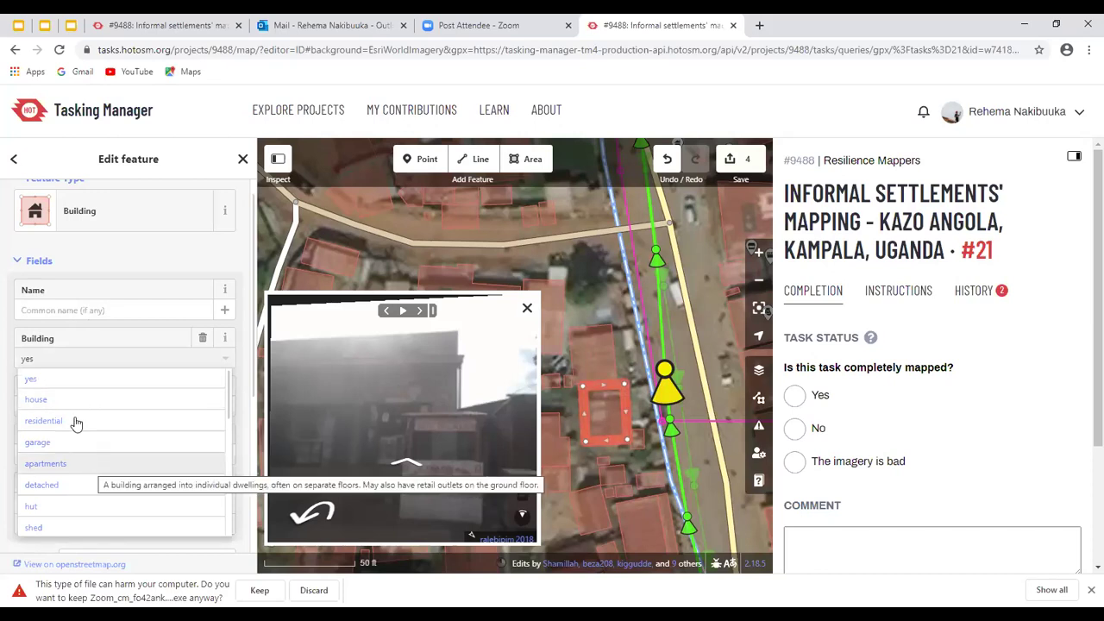
Change the roadside building's Building tag from yes to commercial
{"action": "scroll", "coordinate": [78, 423], "scroll_direction": "down", "scroll_amount": 2}
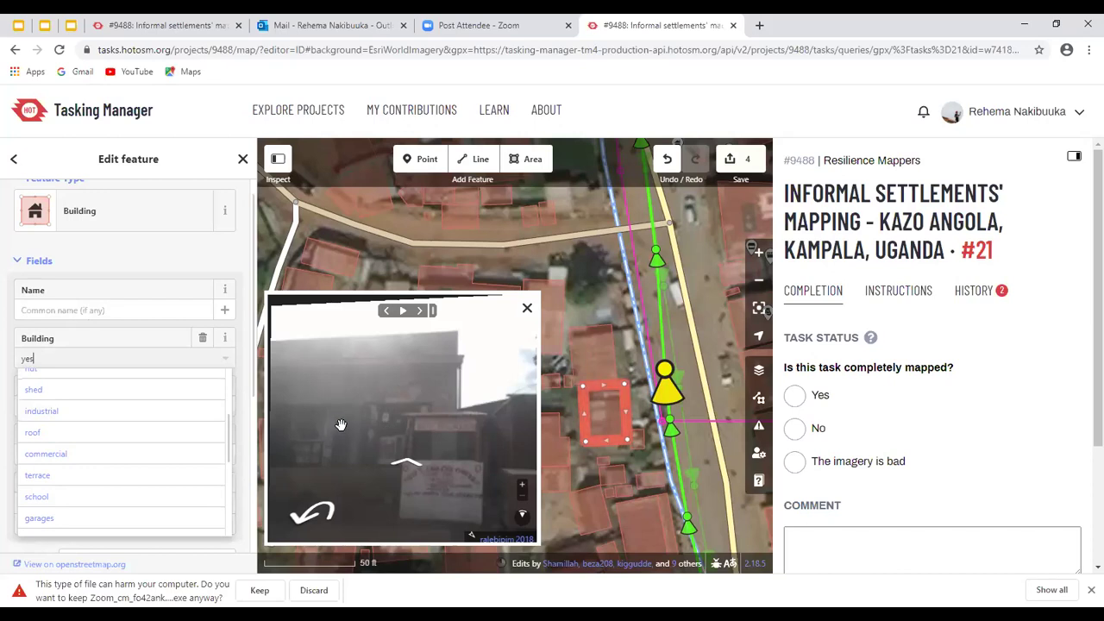
{"action": "left_click", "coordinate": [58, 451]}
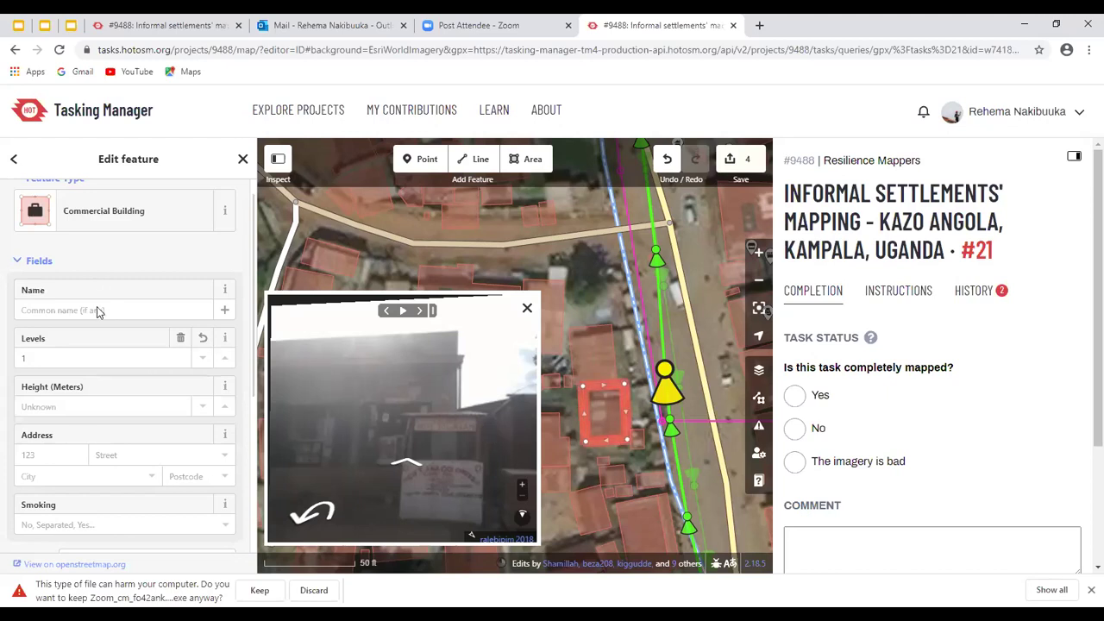
{"action": "scroll", "coordinate": [96, 309], "scroll_direction": "down", "scroll_amount": 1}
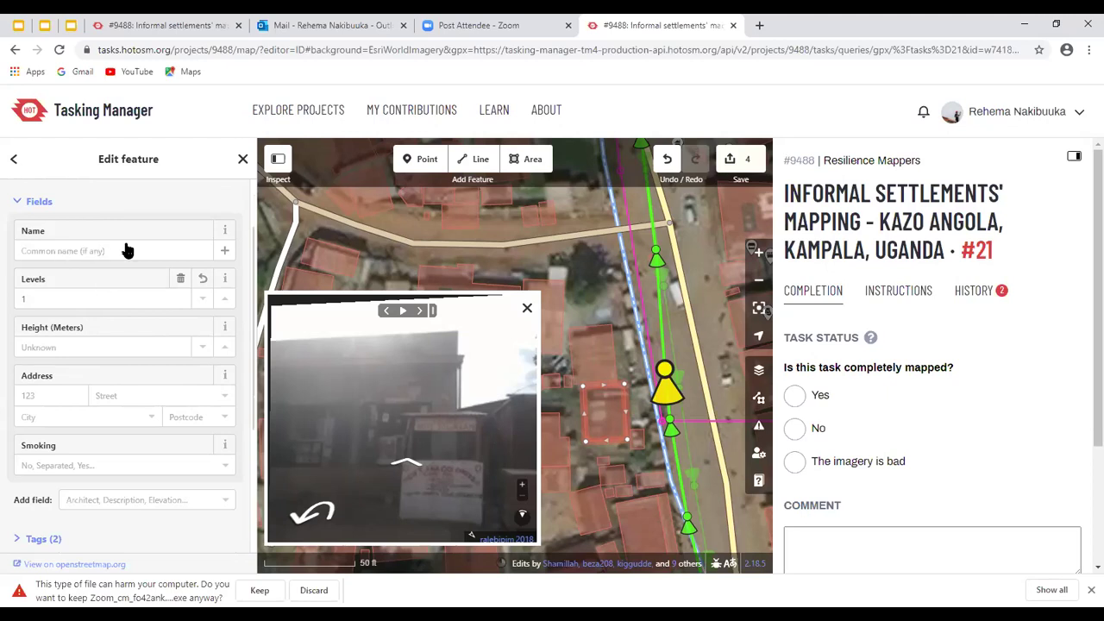
{"action": "scroll", "coordinate": [126, 250], "scroll_direction": "up", "scroll_amount": 1}
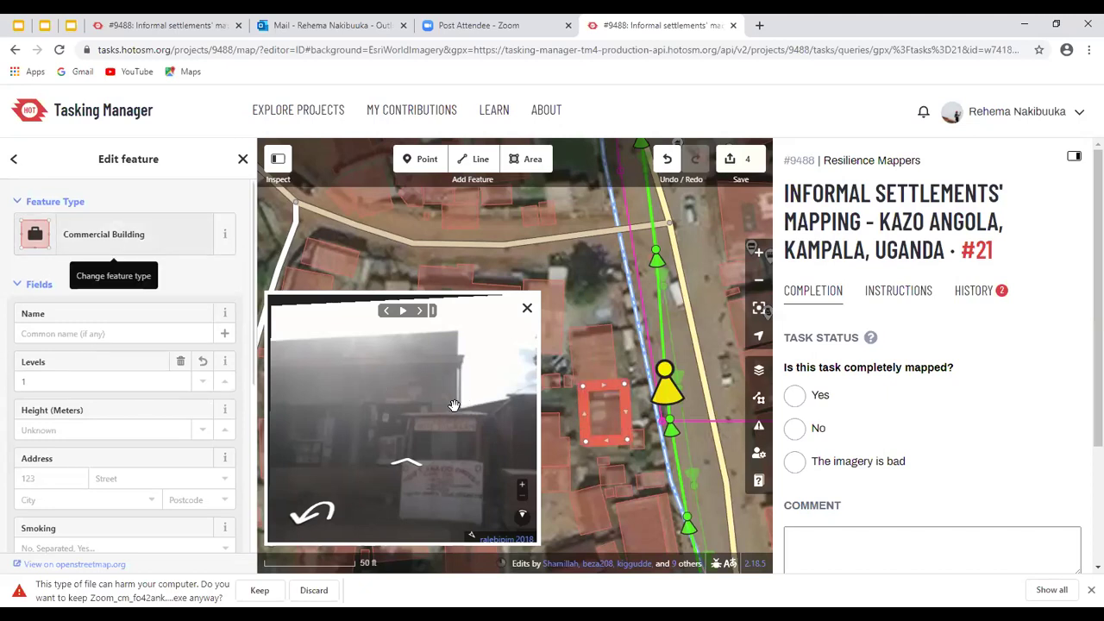
{"action": "scroll", "coordinate": [126, 345], "scroll_direction": "down", "scroll_amount": 3}
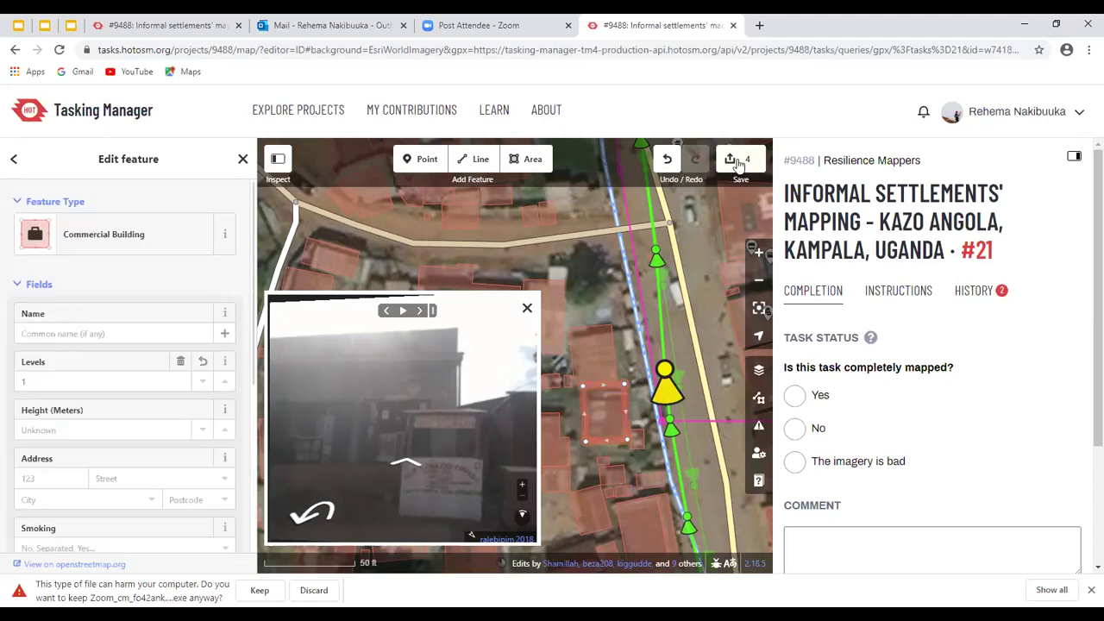
{"action": "scroll", "coordinate": [164, 319], "scroll_direction": "up", "scroll_amount": 5}
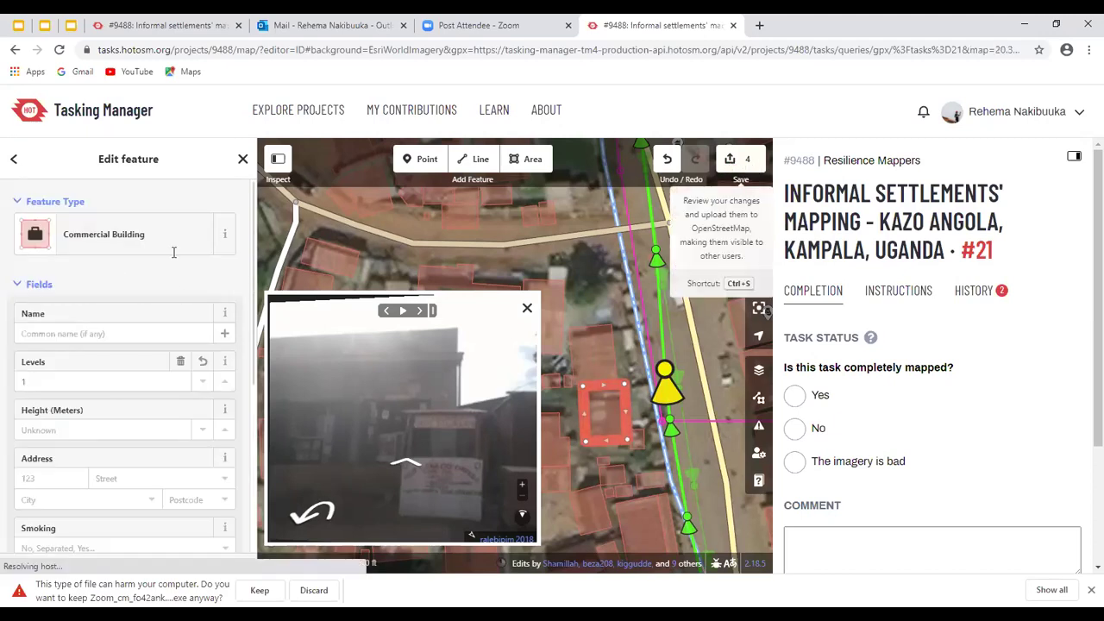
Open the upload panel and append 'angola added roads and buildings' to the changeset comment
{"action": "key", "text": "ctrl+s"}
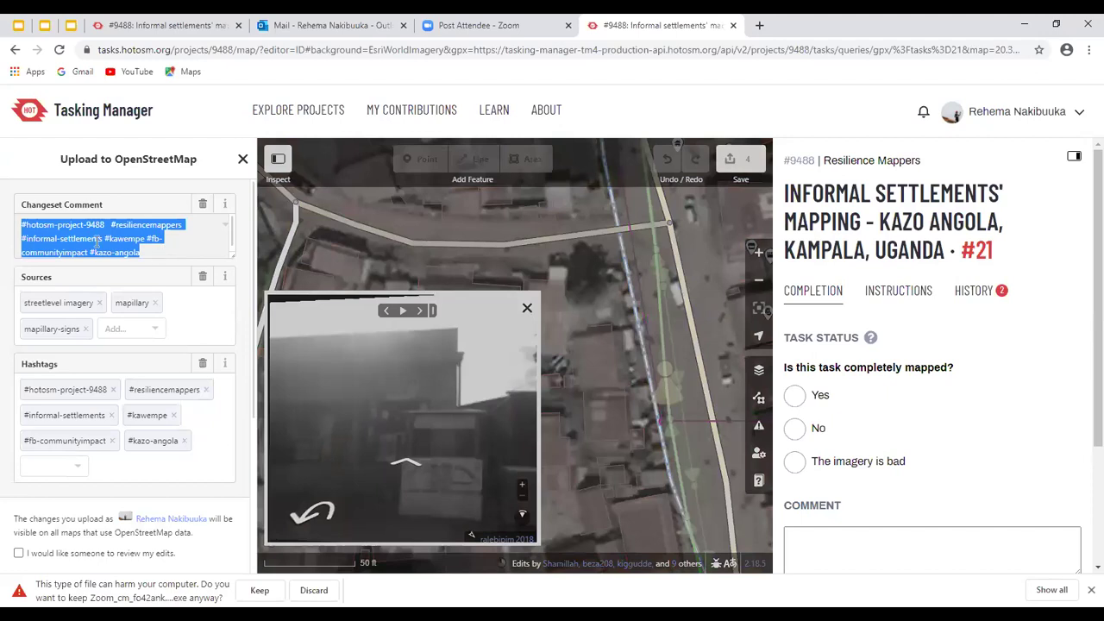
{"action": "left_click", "coordinate": [139, 245]}
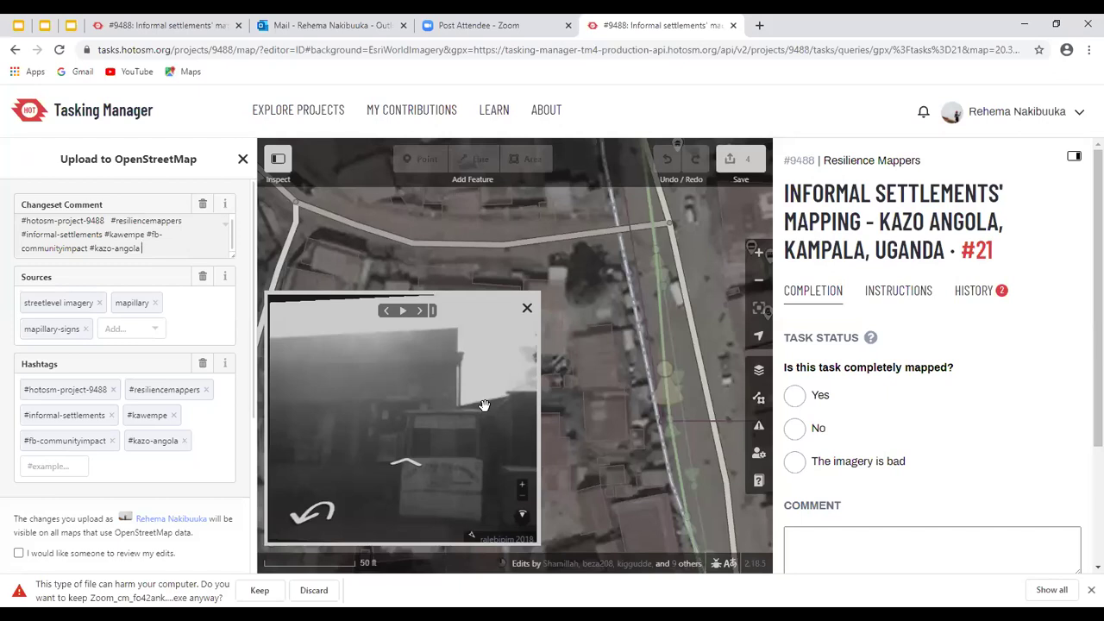
{"action": "left_click", "coordinate": [148, 250]}
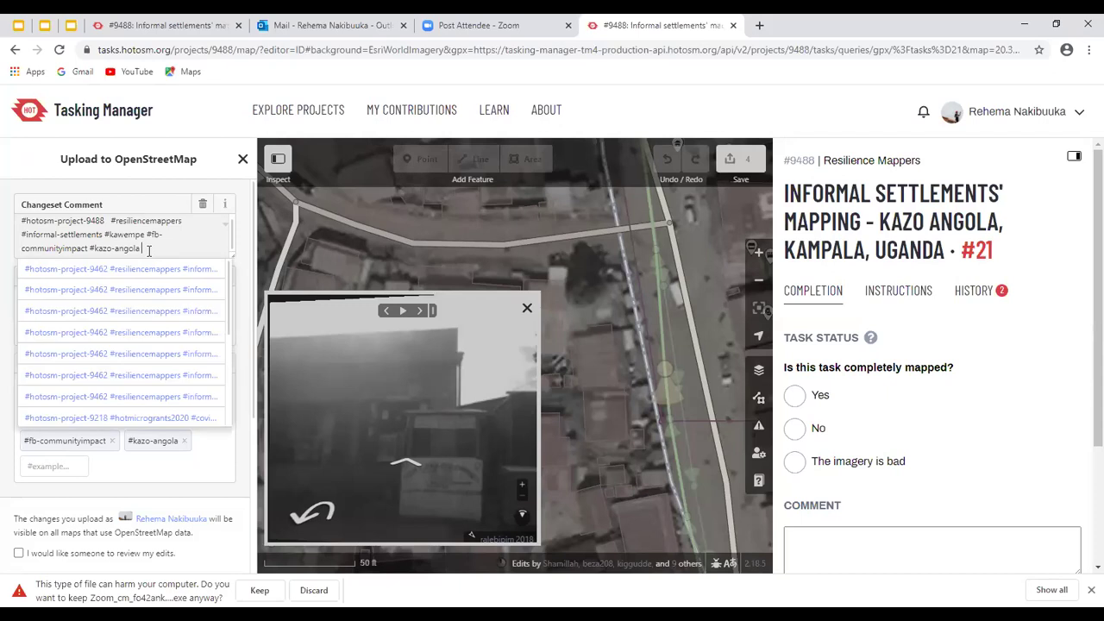
{"action": "type", "text": "angola added "}
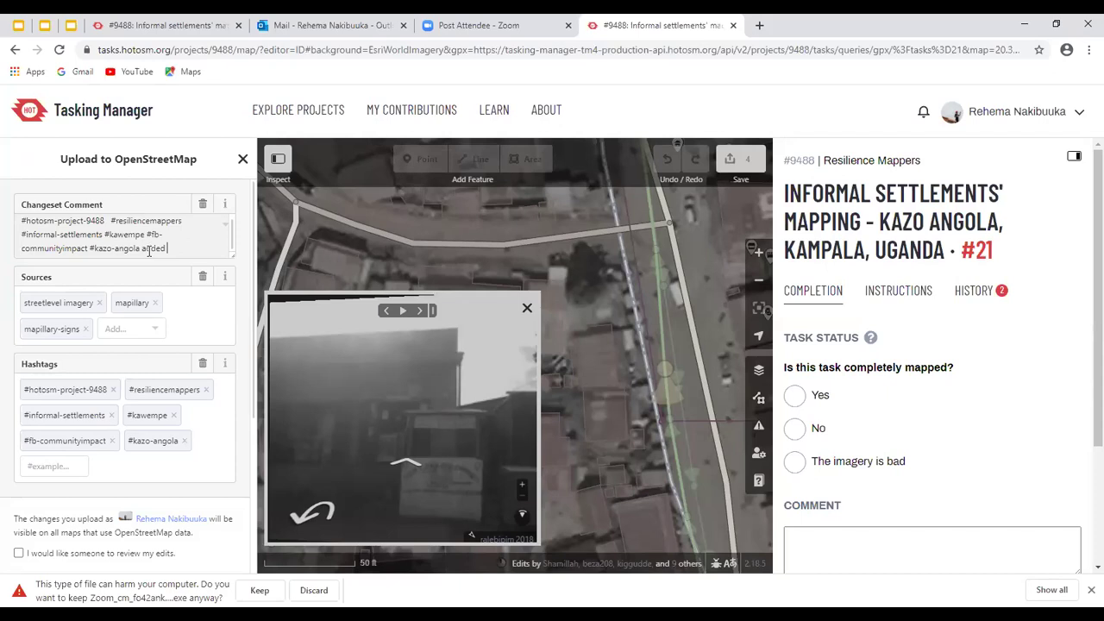
{"action": "type", "text": "roads and buildings"}
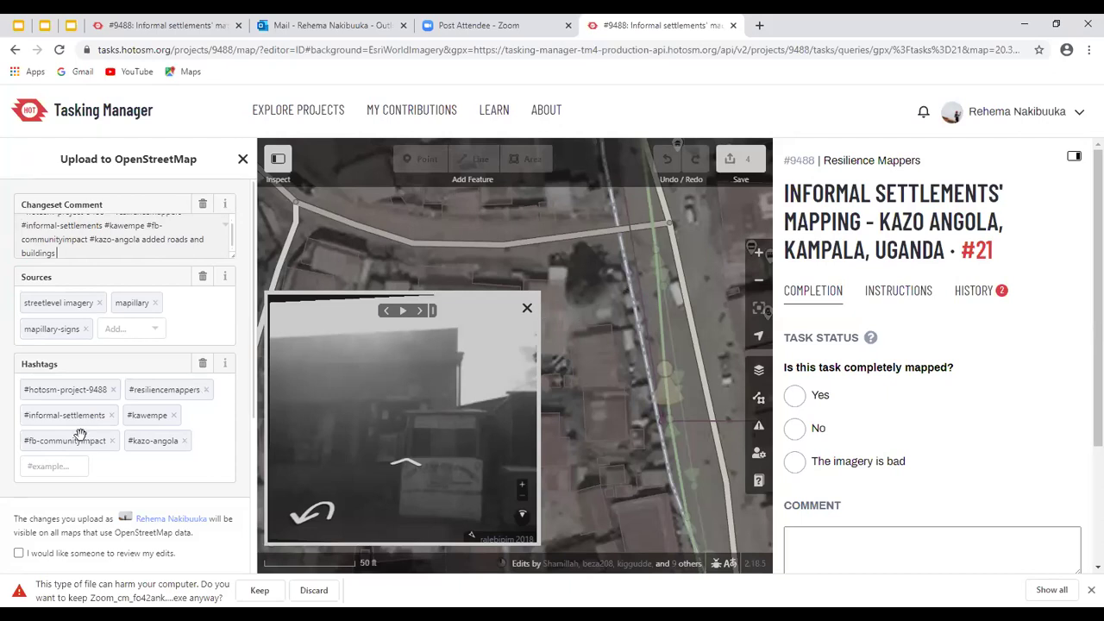
{"action": "scroll", "coordinate": [60, 438], "scroll_direction": "down", "scroll_amount": 2}
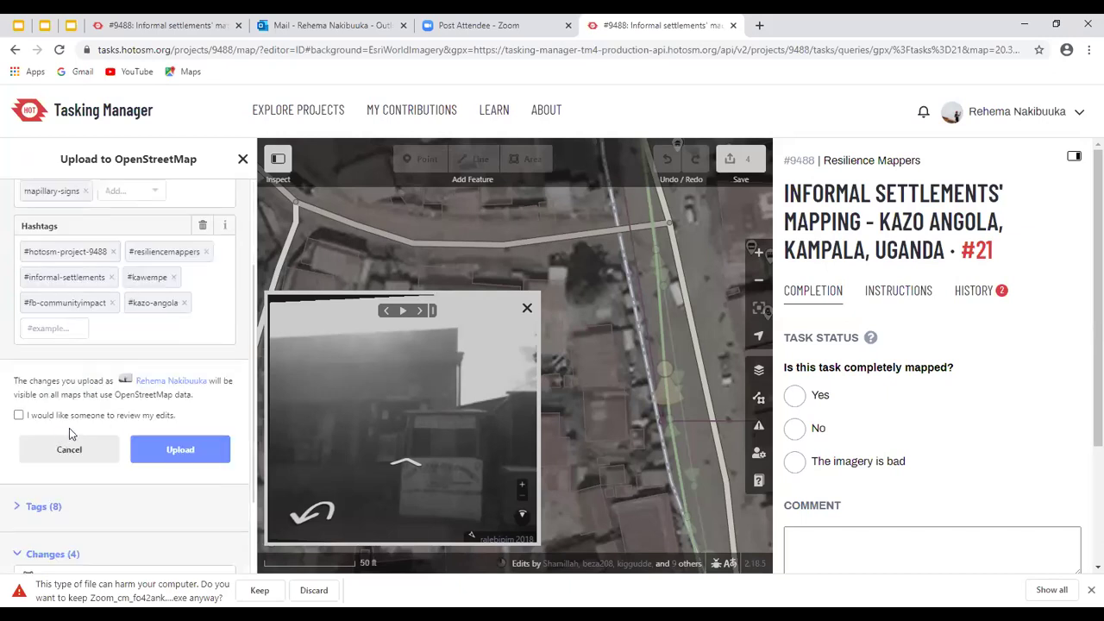
{"action": "left_click", "coordinate": [69, 439]}
Upload the four pending edits to OpenStreetMap
{"action": "left_click", "coordinate": [170, 456]}
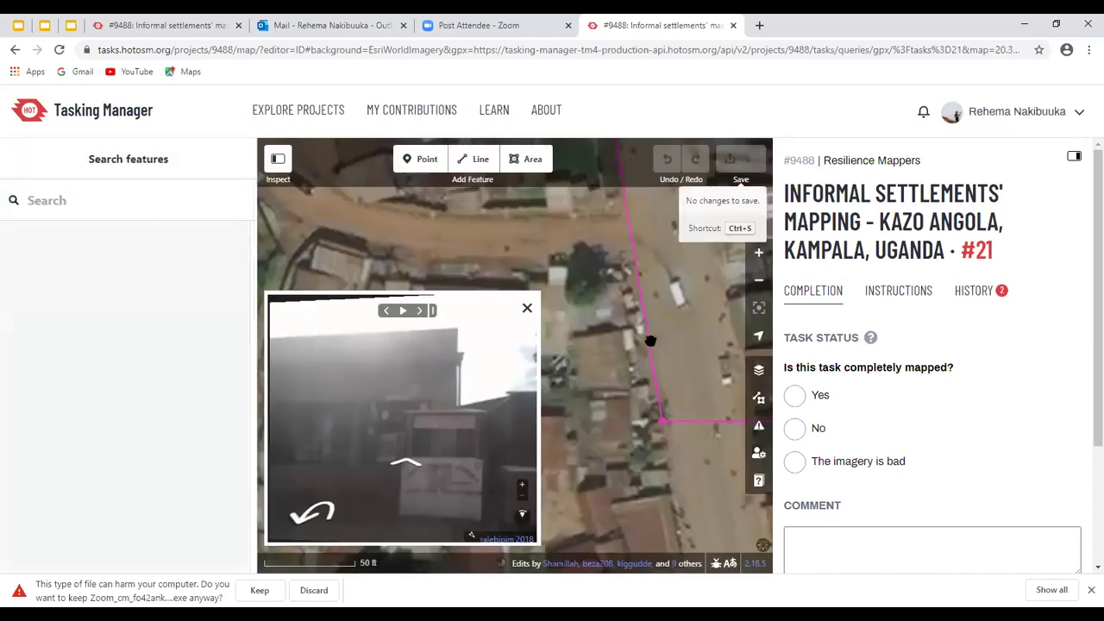
Inspect the task boundary's tags, deselect it, and pan the map toward Kazo Hill College
{"action": "left_click", "coordinate": [565, 366]}
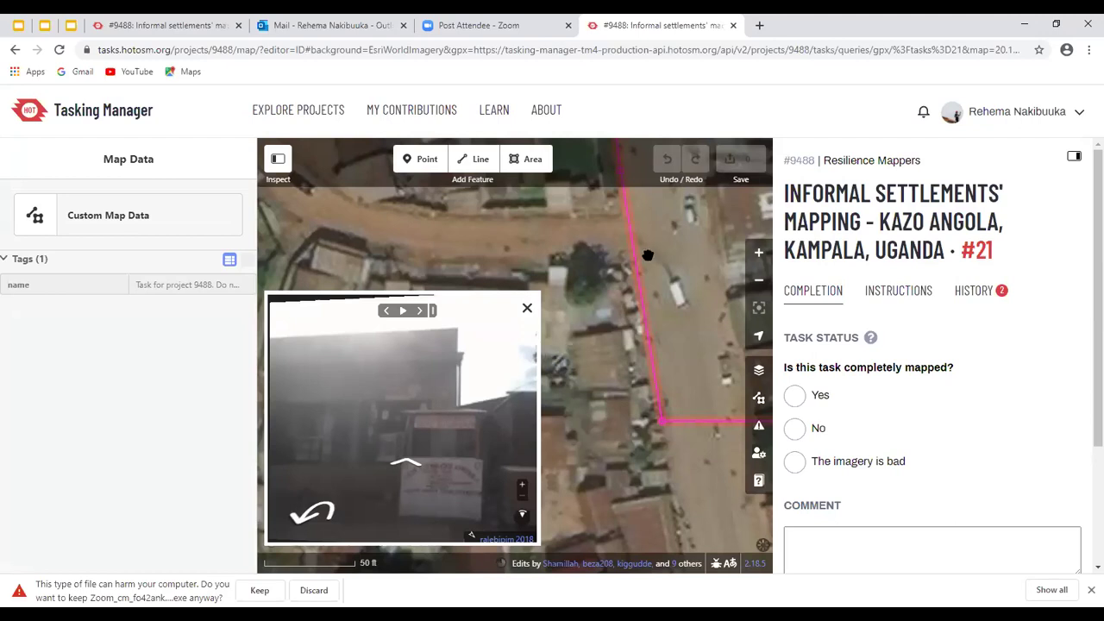
{"action": "left_click", "coordinate": [552, 320]}
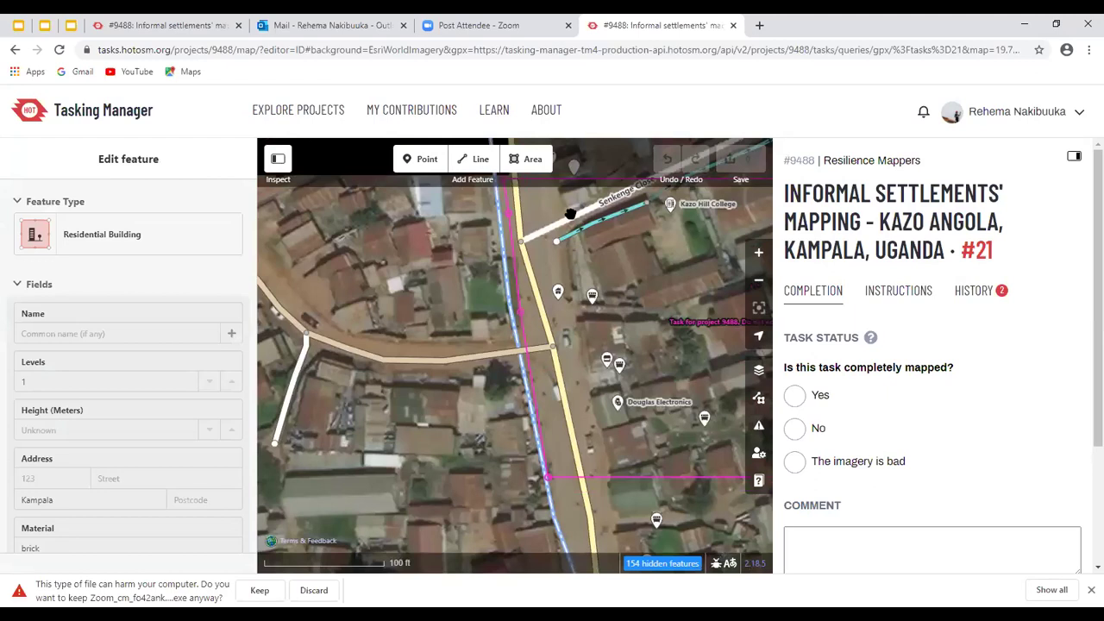
{"action": "left_click_drag", "start_coordinate": [578, 300], "coordinate": [452, 385]}
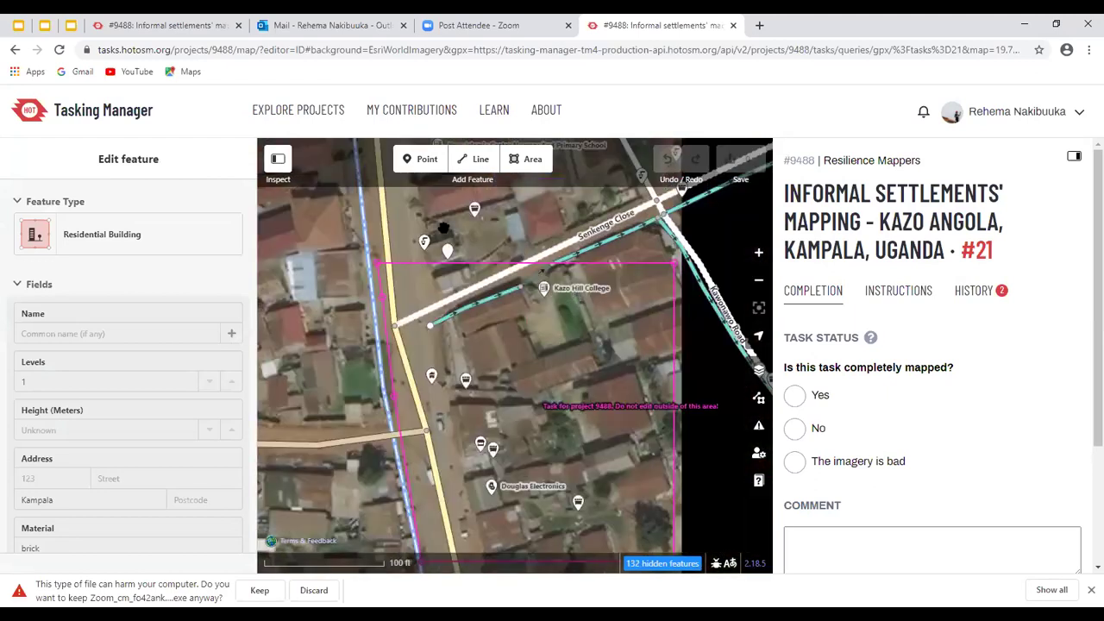
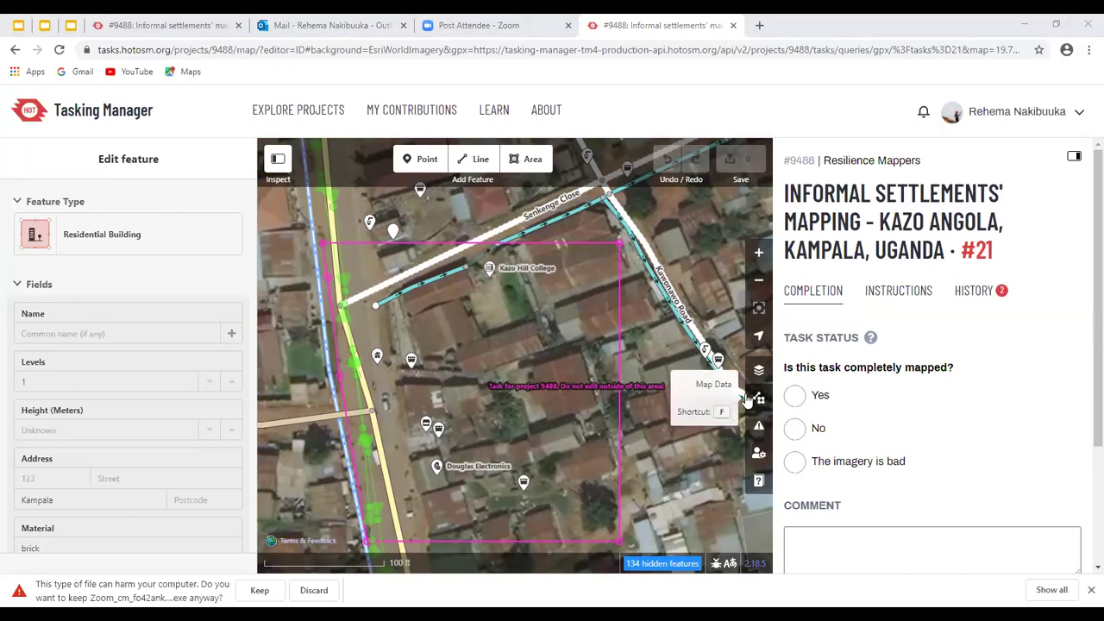
Toggle the Mapillary photo overlay off and back on in Map Data, then close the pane
{"action": "left_click", "coordinate": [760, 398]}
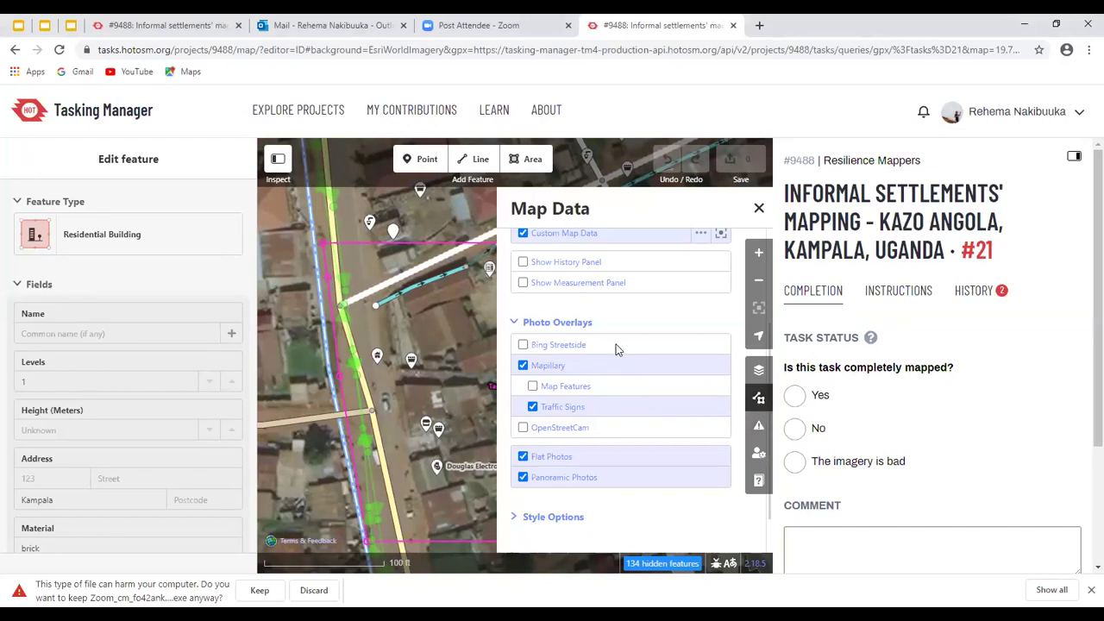
{"action": "scroll", "coordinate": [604, 289], "scroll_direction": "up", "scroll_amount": 2}
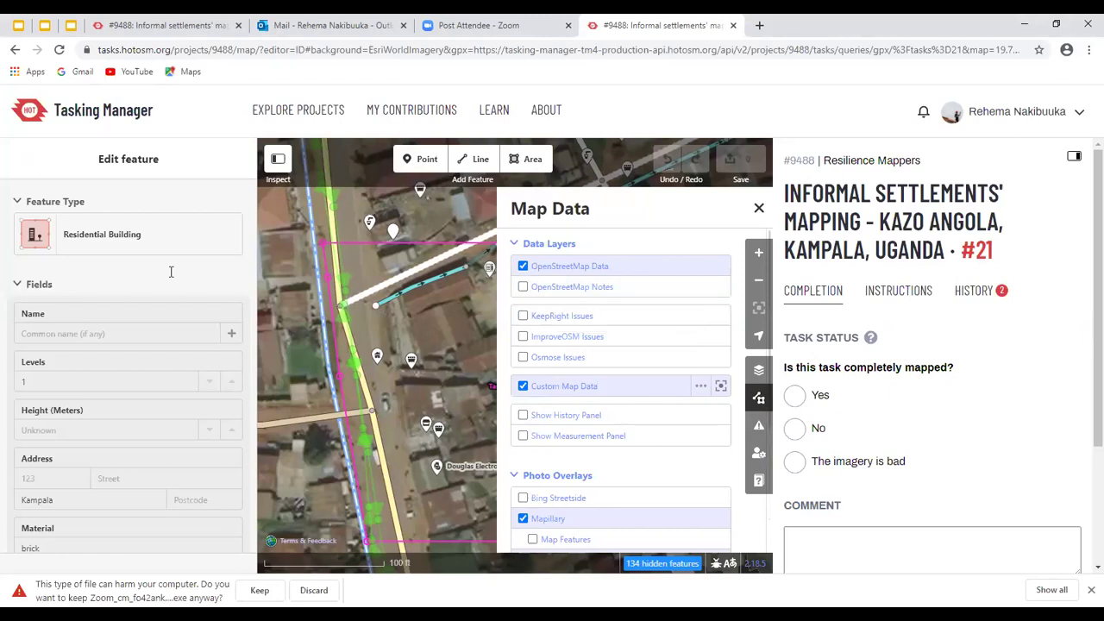
{"action": "scroll", "coordinate": [620, 388], "scroll_direction": "down", "scroll_amount": 1}
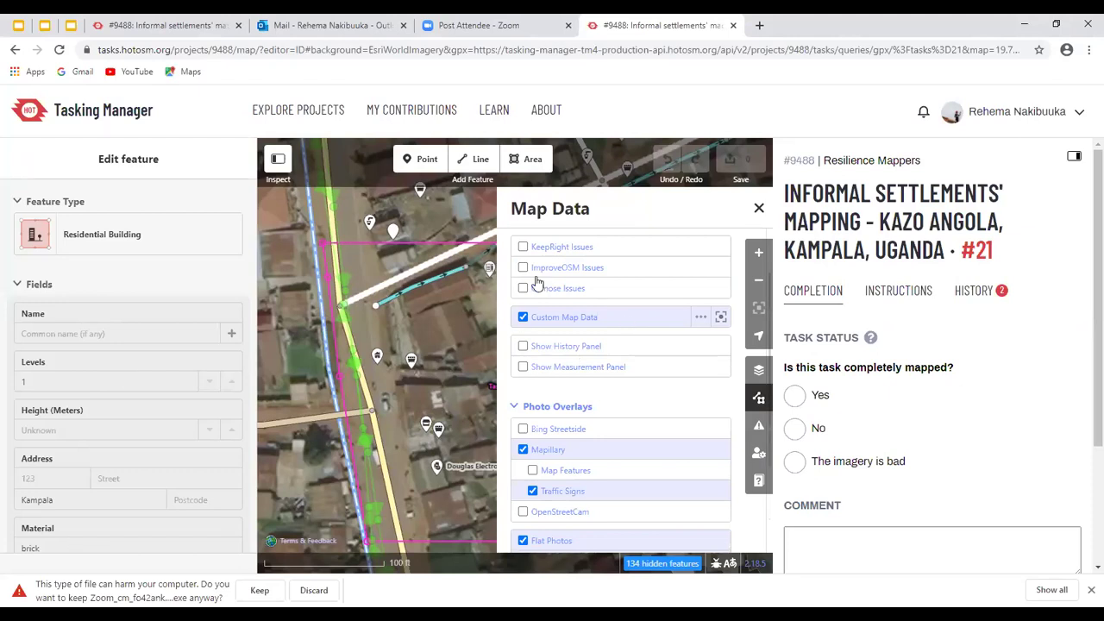
{"action": "scroll", "coordinate": [536, 282], "scroll_direction": "down", "scroll_amount": 2}
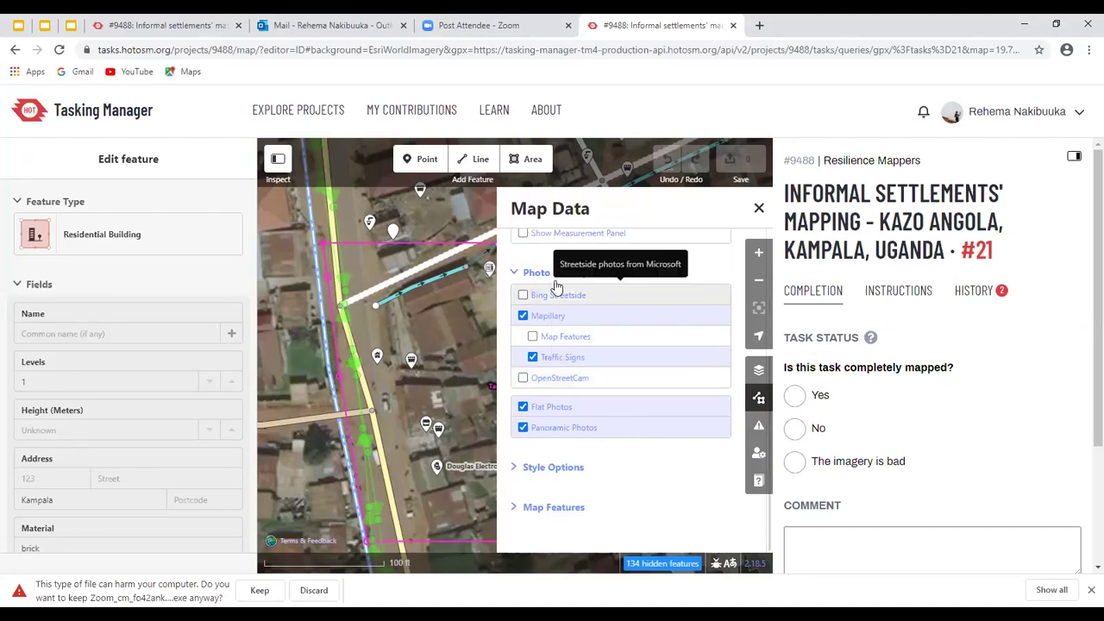
{"action": "left_click", "coordinate": [512, 273]}
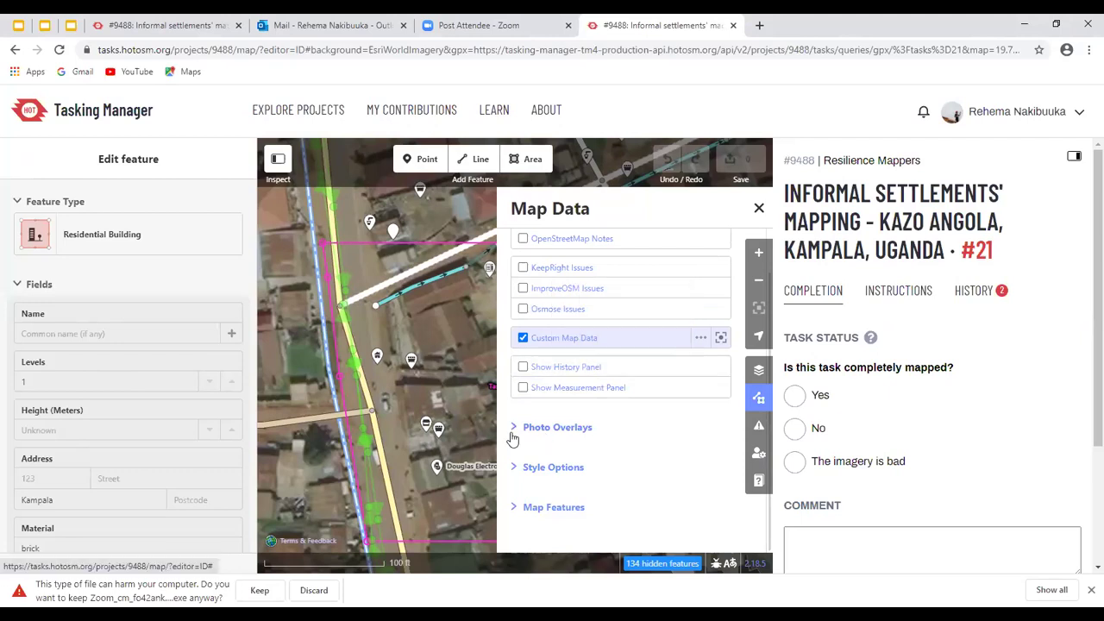
{"action": "left_click", "coordinate": [517, 427]}
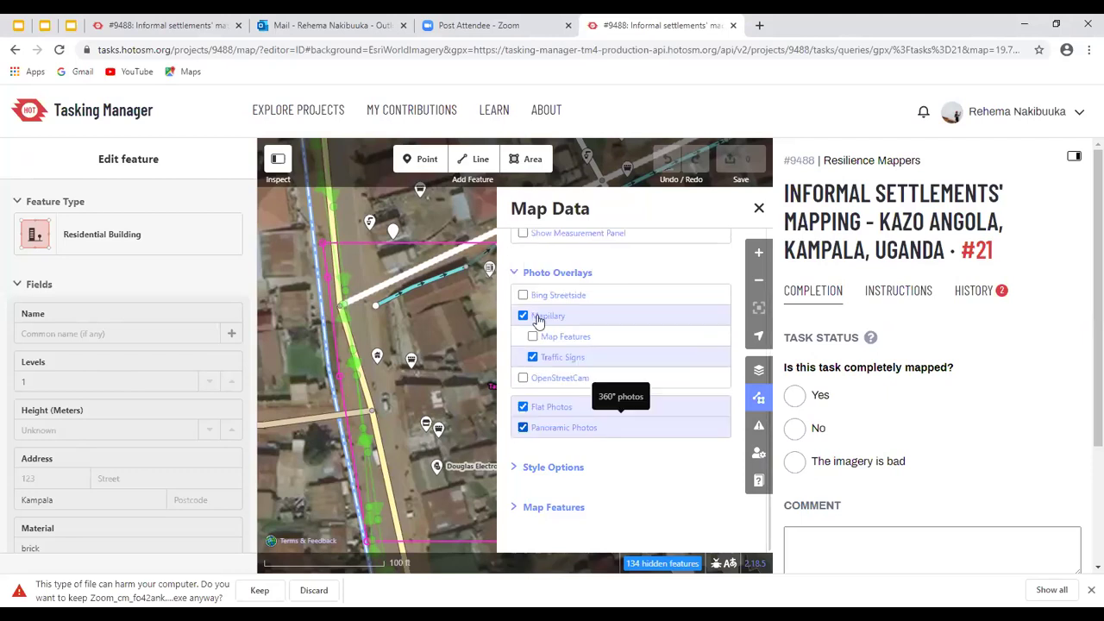
{"action": "left_click", "coordinate": [523, 317]}
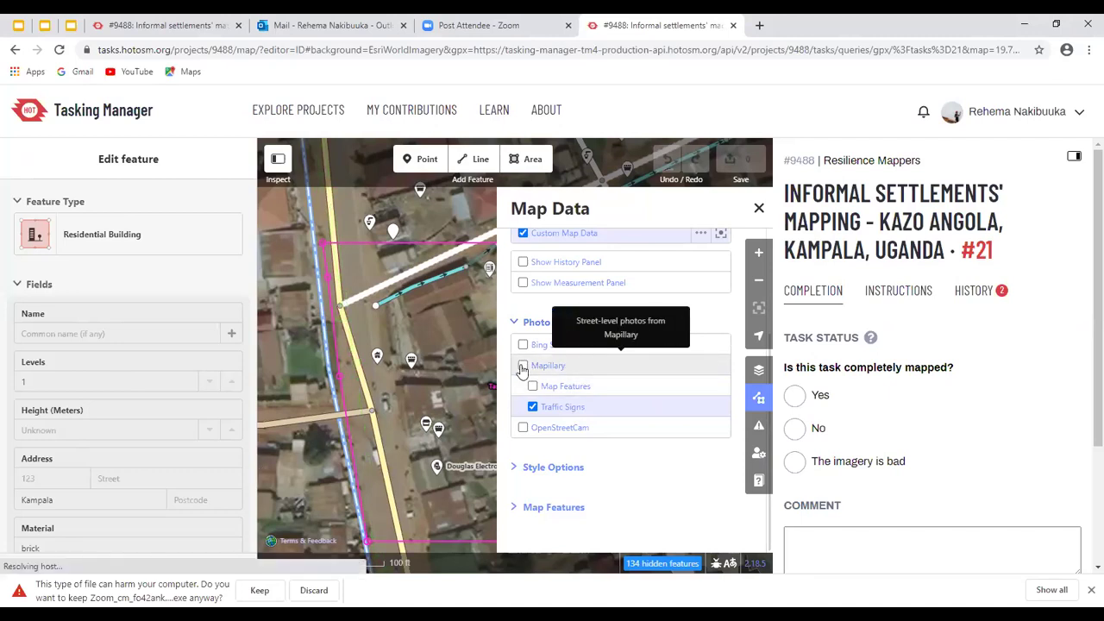
{"action": "left_click", "coordinate": [523, 367]}
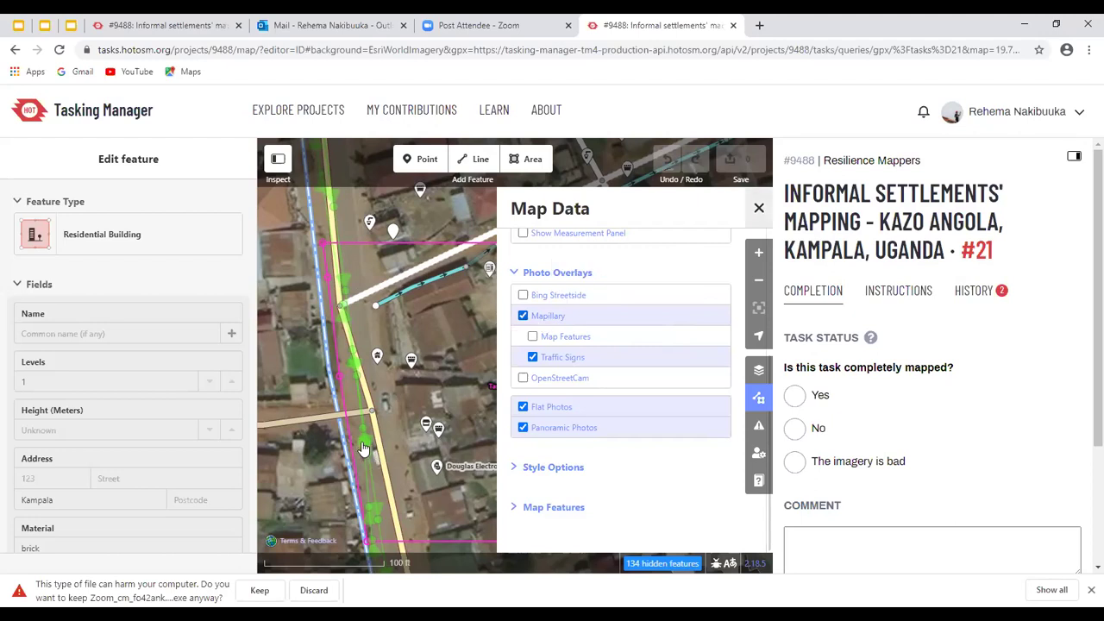
{"action": "key", "text": "u"}
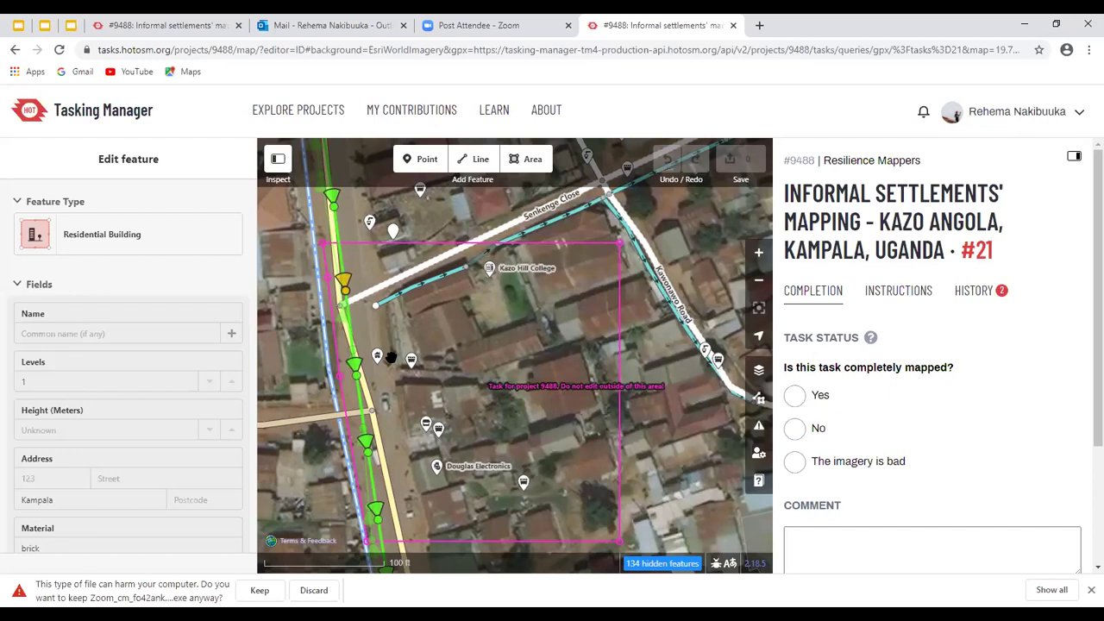
Browse Mapillary photos of the road, then select Lugoba Road to see its two ditch-crossing warnings
{"action": "left_click", "coordinate": [377, 420]}
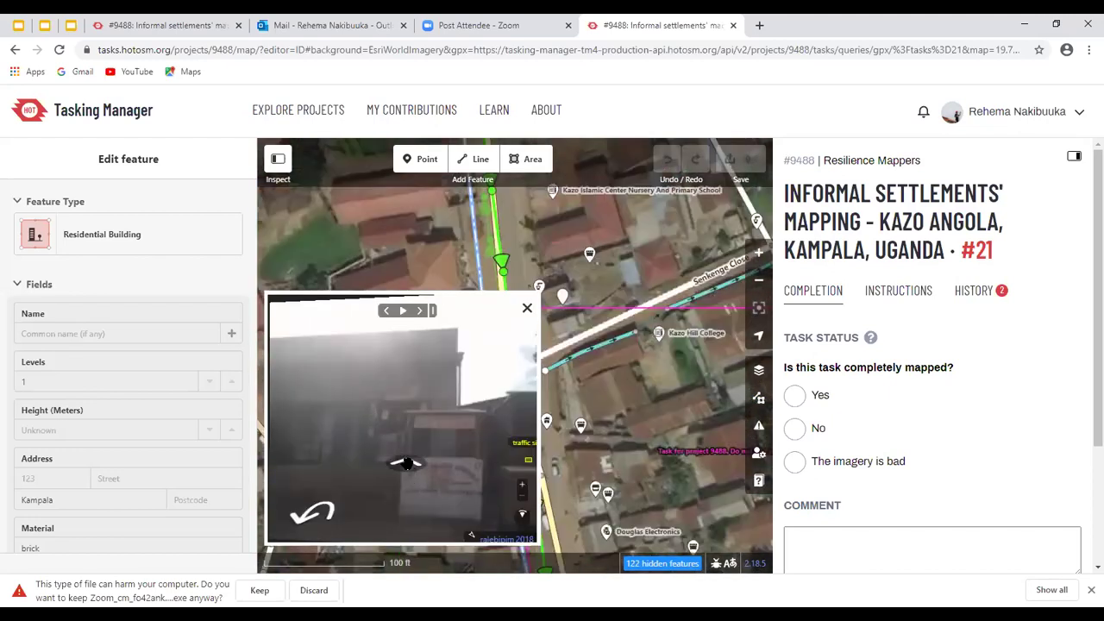
{"action": "left_click_drag", "start_coordinate": [324, 370], "coordinate": [424, 359]}
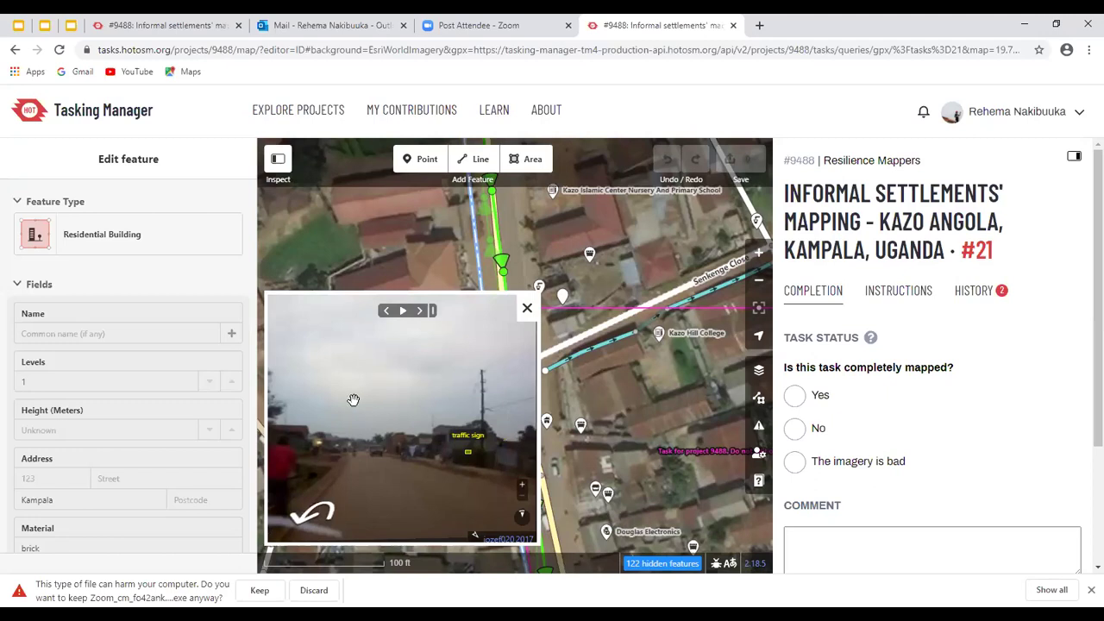
{"action": "scroll", "coordinate": [388, 404], "scroll_direction": "up", "scroll_amount": 3}
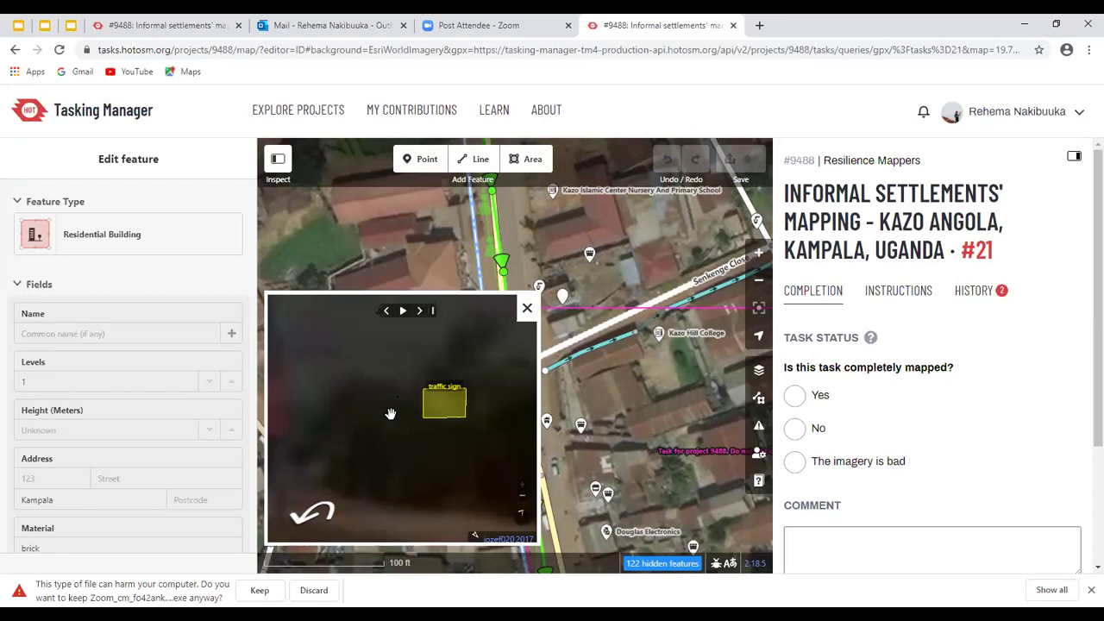
{"action": "scroll", "coordinate": [390, 414], "scroll_direction": "down", "scroll_amount": 3}
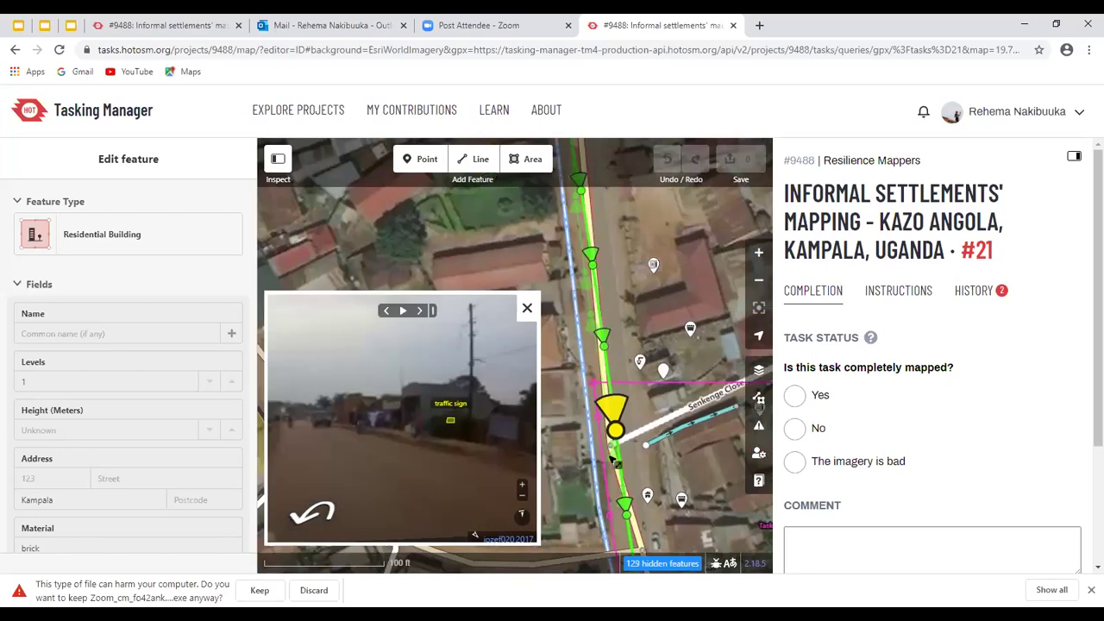
{"action": "scroll", "coordinate": [615, 461], "scroll_direction": "up", "scroll_amount": 2}
{"action": "left_click", "coordinate": [615, 464]}
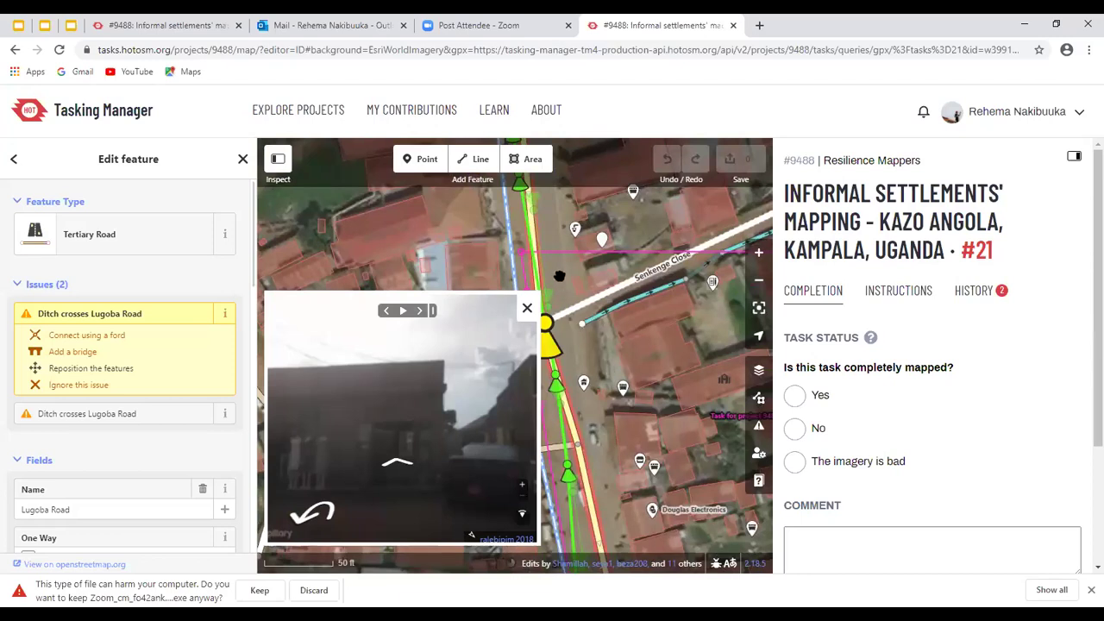
{"action": "left_click_drag", "start_coordinate": [614, 334], "coordinate": [619, 323]}
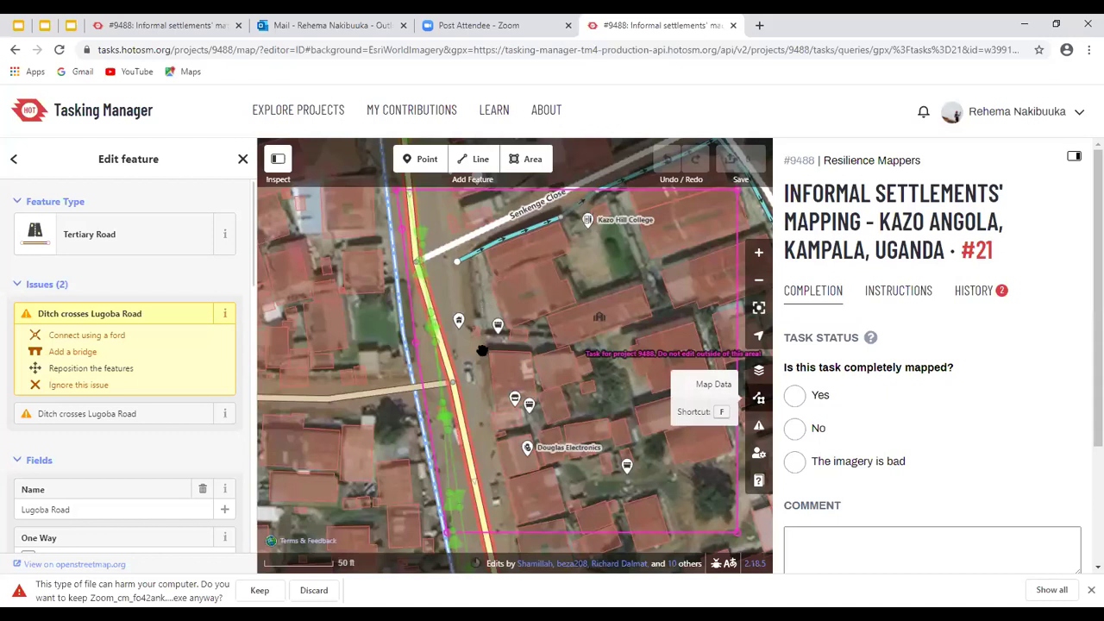
Load a Mapillary photo of a roadside shop from a point on the green sequence
{"action": "key", "text": "f"}
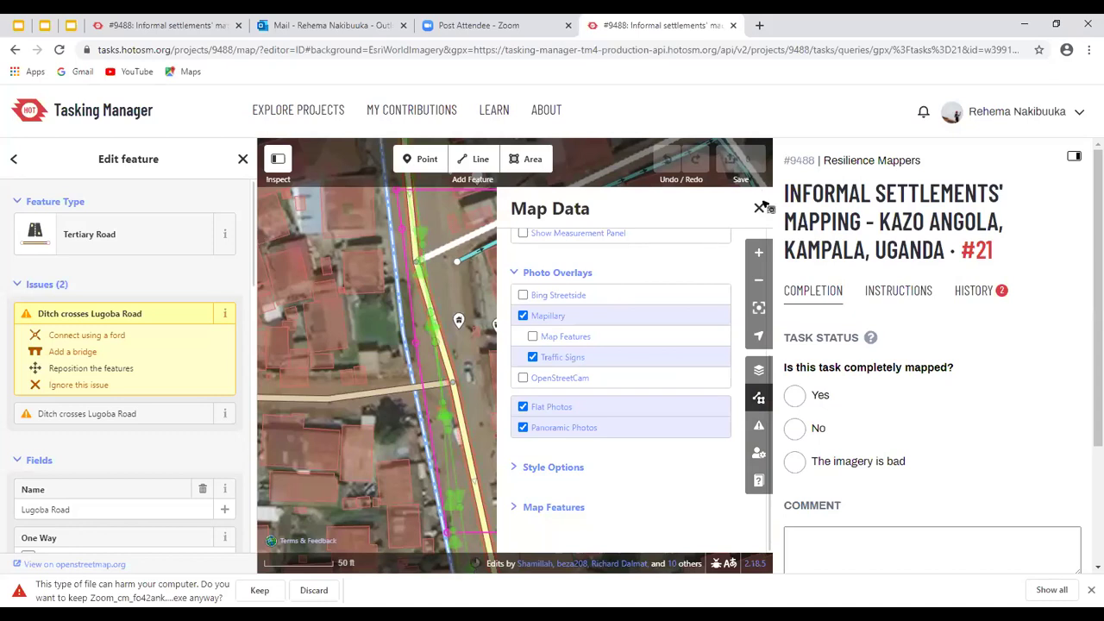
{"action": "key", "text": "f"}
{"action": "left_click", "coordinate": [450, 509]}
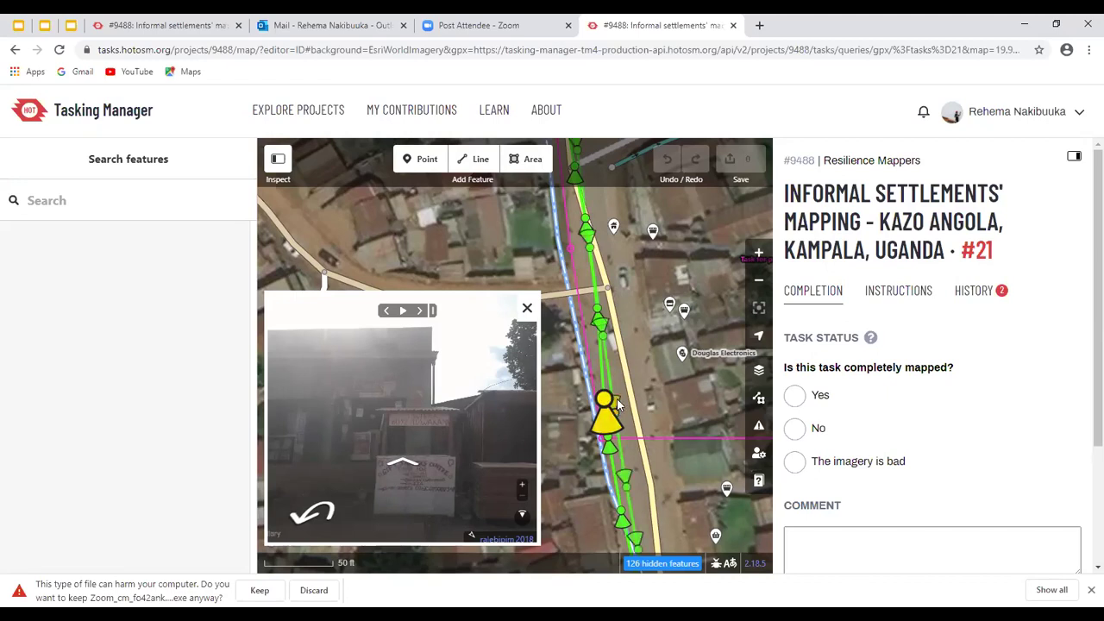
Compare the Kiosk point and task boundary against nearby sequence photos, then close the photo viewer
{"action": "left_click", "coordinate": [604, 254]}
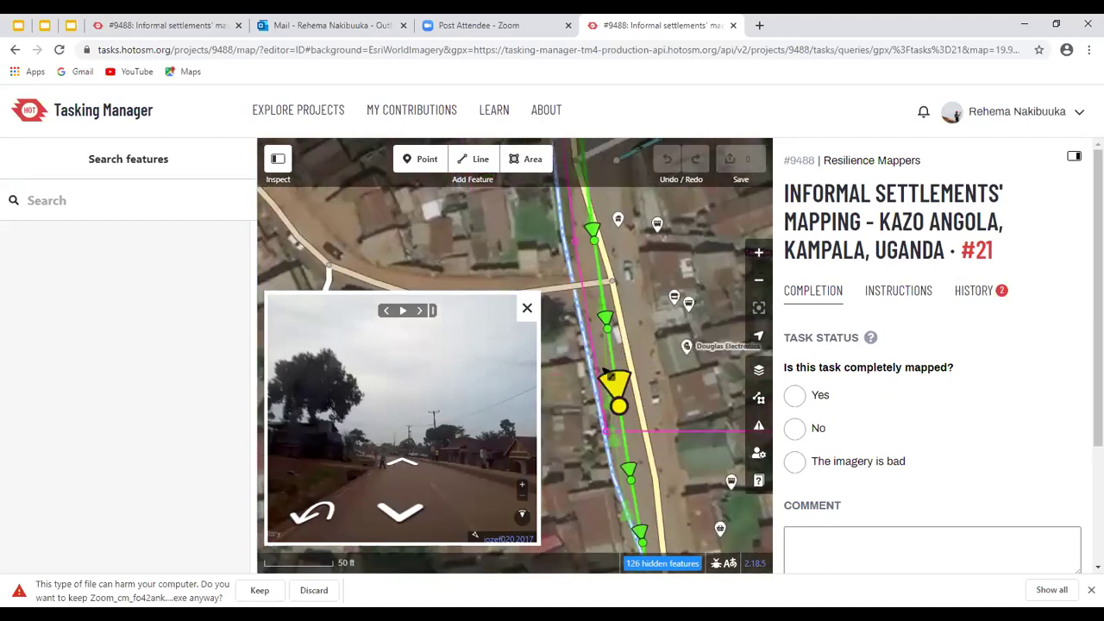
{"action": "left_click", "coordinate": [648, 393]}
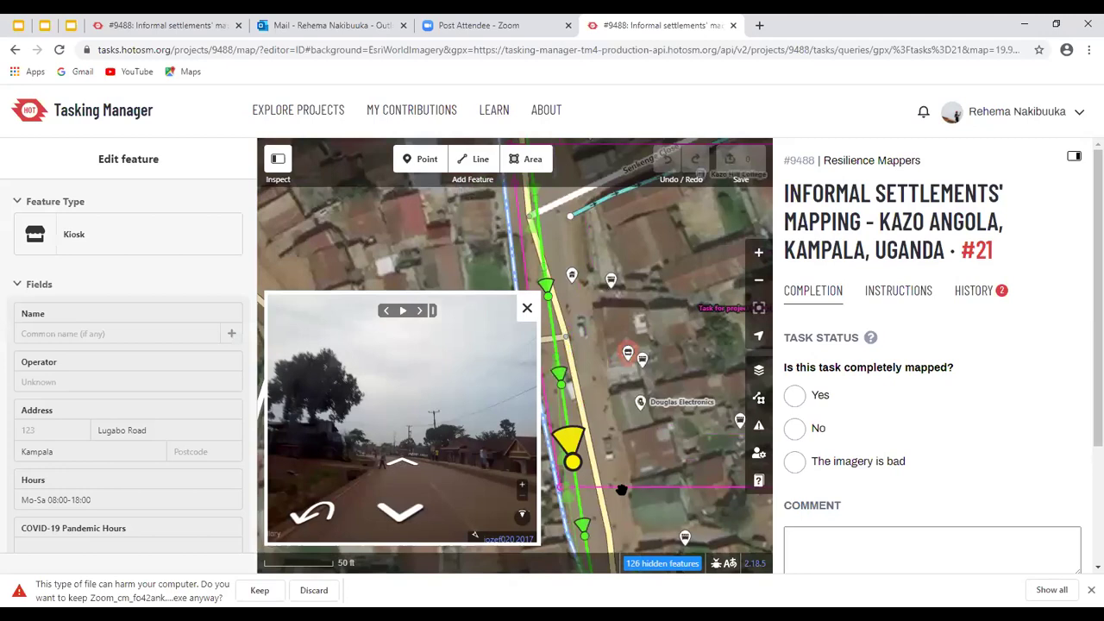
{"action": "left_click", "coordinate": [634, 471]}
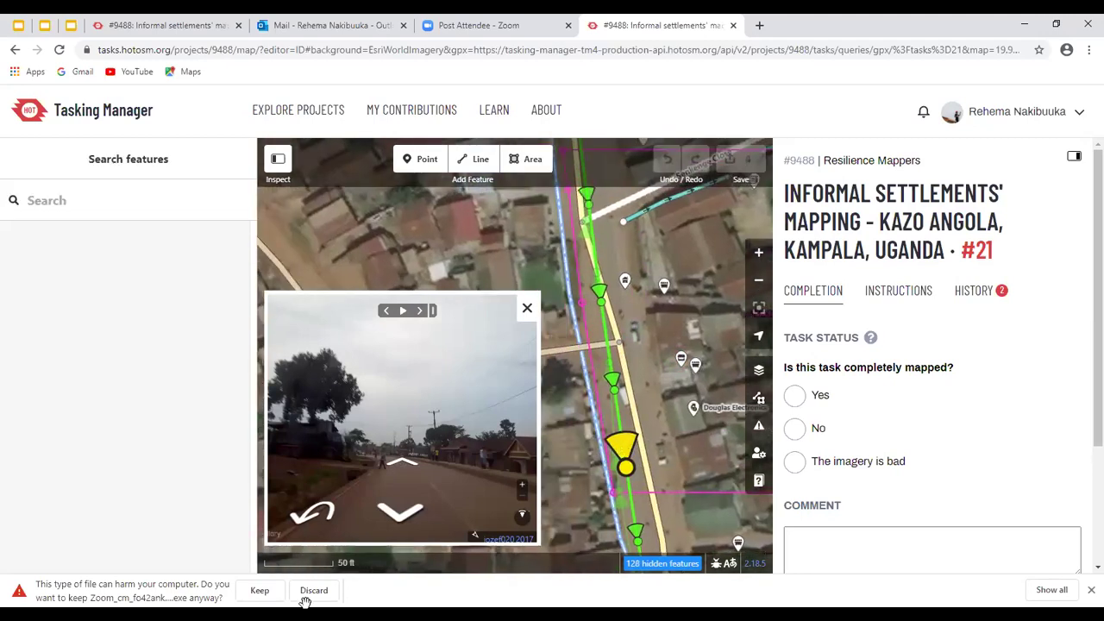
{"action": "left_click", "coordinate": [620, 474]}
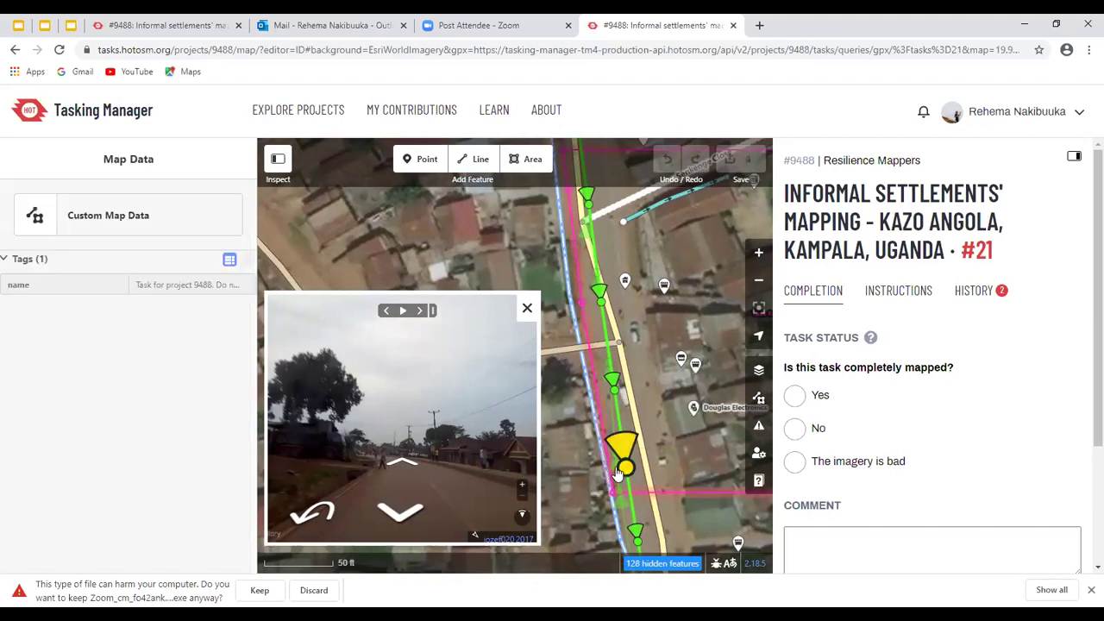
{"action": "left_click", "coordinate": [618, 475]}
{"action": "left_click", "coordinate": [618, 474]}
{"action": "left_click", "coordinate": [351, 439]}
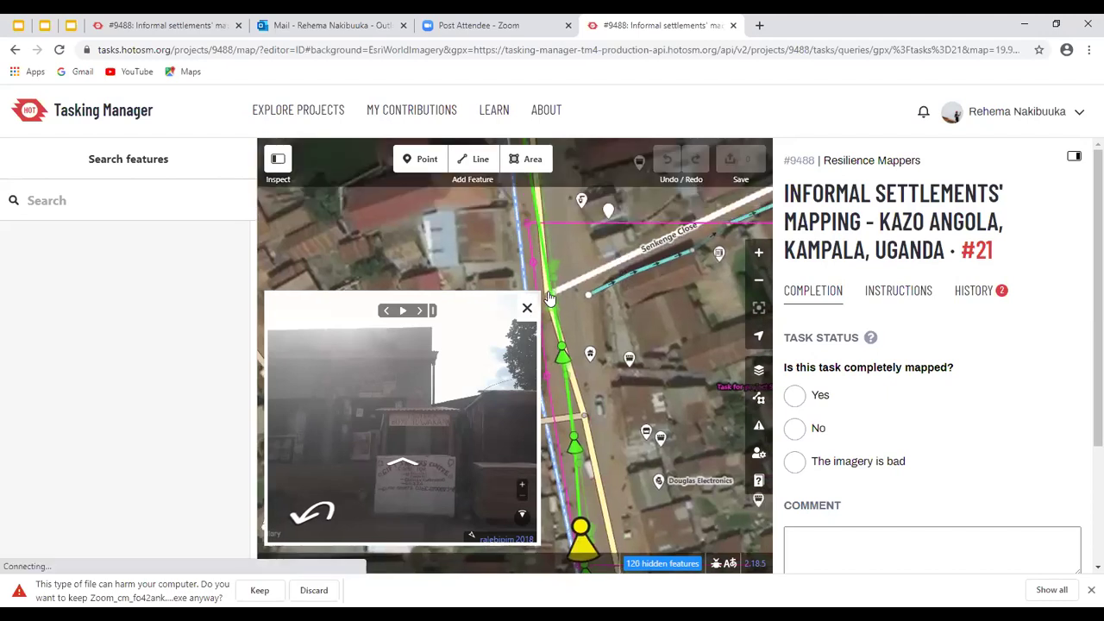
{"action": "left_click", "coordinate": [403, 313]}
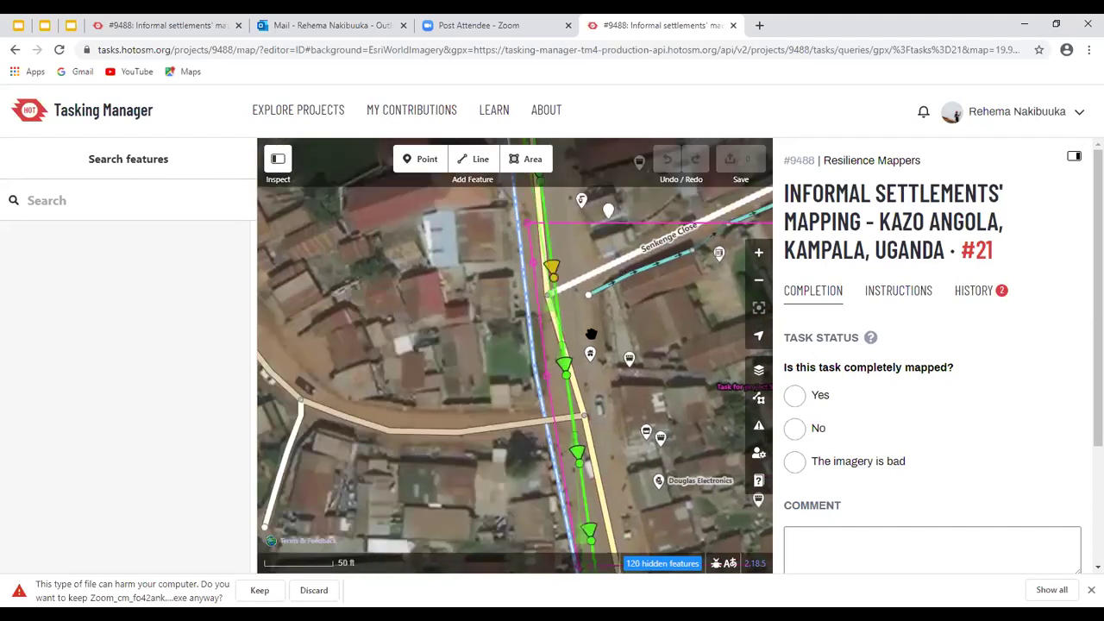
Inspect the school building, then open a street photo of the road's traffic sign
{"action": "left_click_drag", "start_coordinate": [599, 276], "coordinate": [482, 281]}
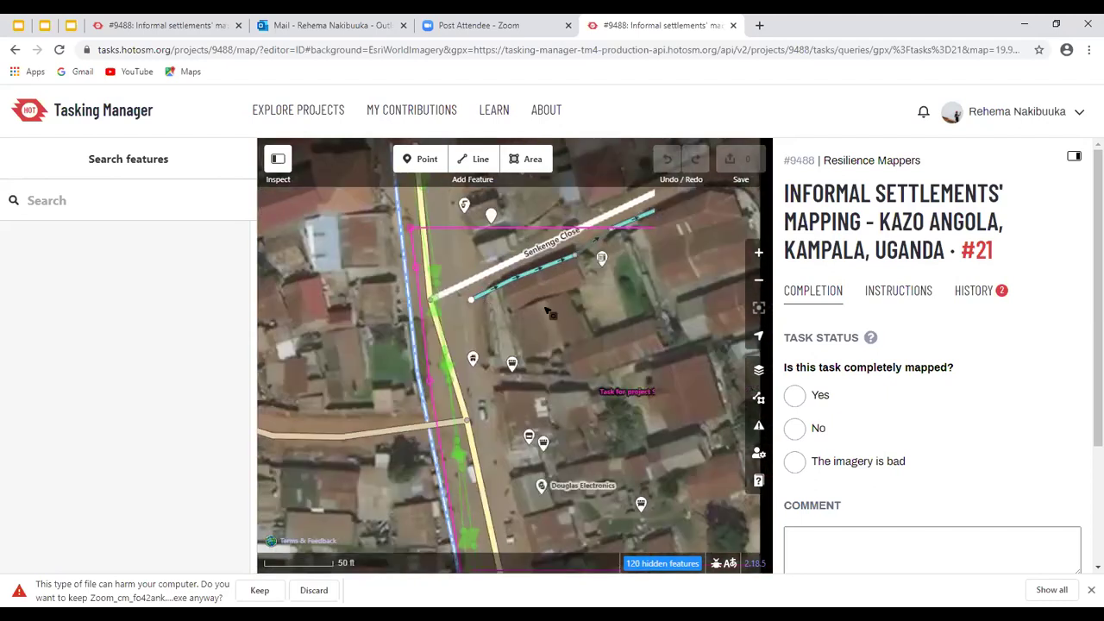
{"action": "left_click", "coordinate": [562, 327]}
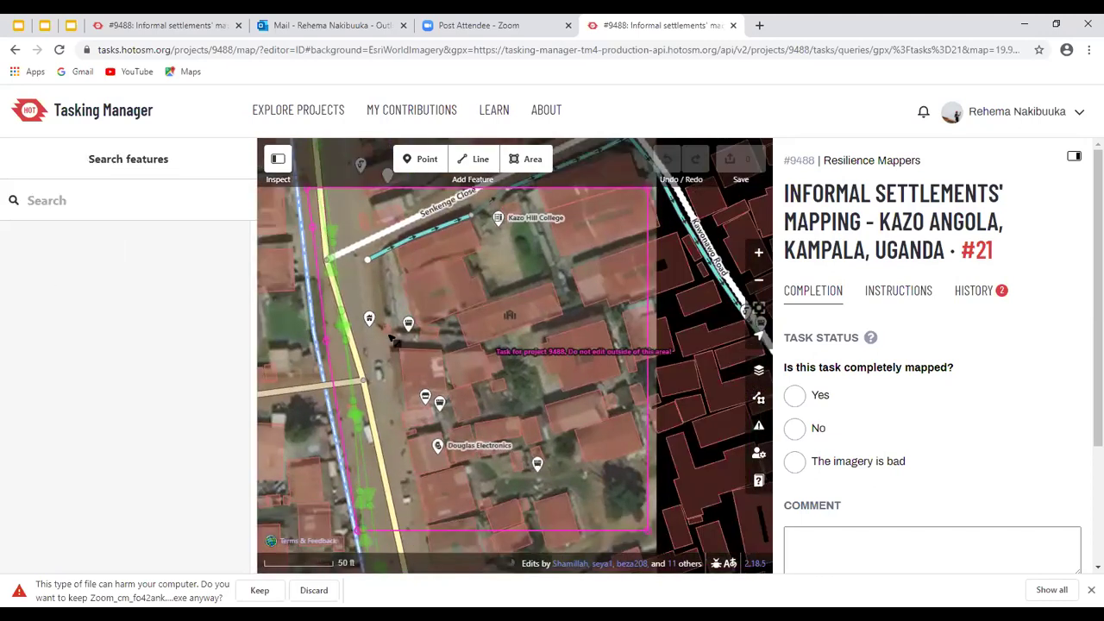
{"action": "left_click", "coordinate": [395, 341]}
{"action": "scroll", "coordinate": [395, 341], "scroll_direction": "right", "scroll_amount": 3}
{"action": "scroll", "coordinate": [317, 231], "scroll_direction": "right", "scroll_amount": 1}
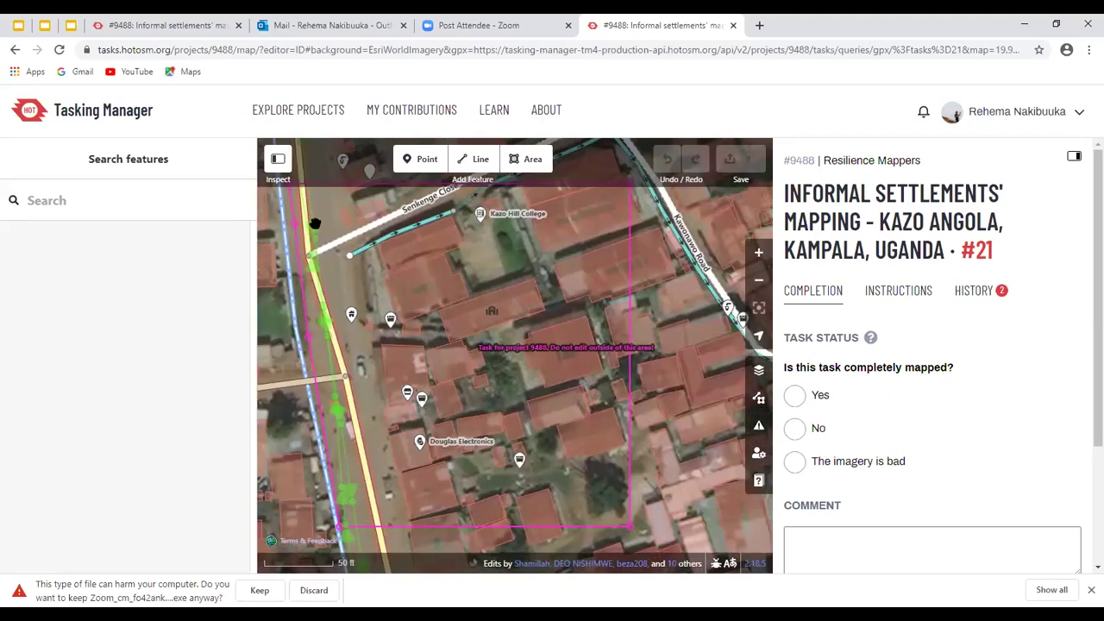
{"action": "left_click", "coordinate": [502, 461]}
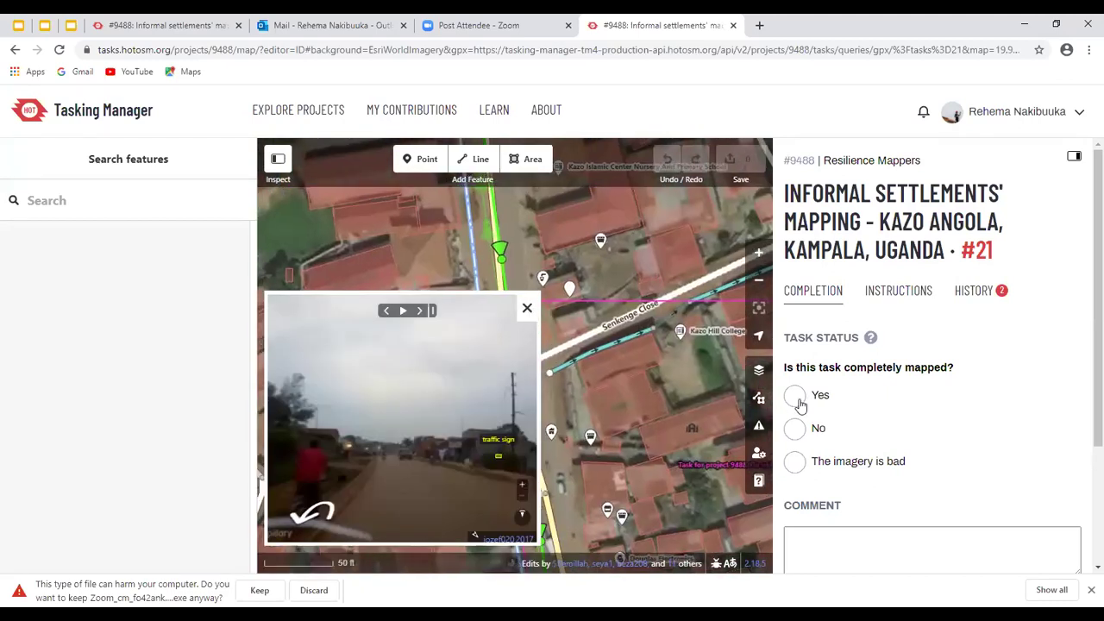
Enter 'added roads and buildings' as the task #21 comment and pan the map to review
{"action": "scroll", "coordinate": [877, 378], "scroll_direction": "down", "scroll_amount": 1}
{"action": "scroll", "coordinate": [877, 378], "scroll_direction": "down", "scroll_amount": 1}
{"action": "left_click", "coordinate": [878, 378]}
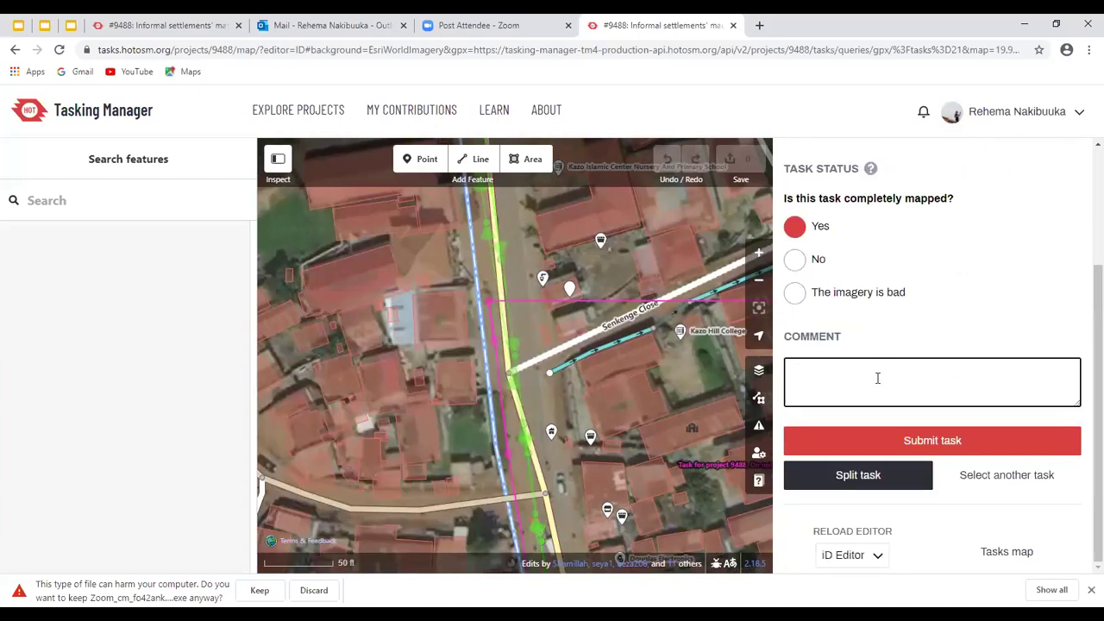
{"action": "type", "text": "add"}
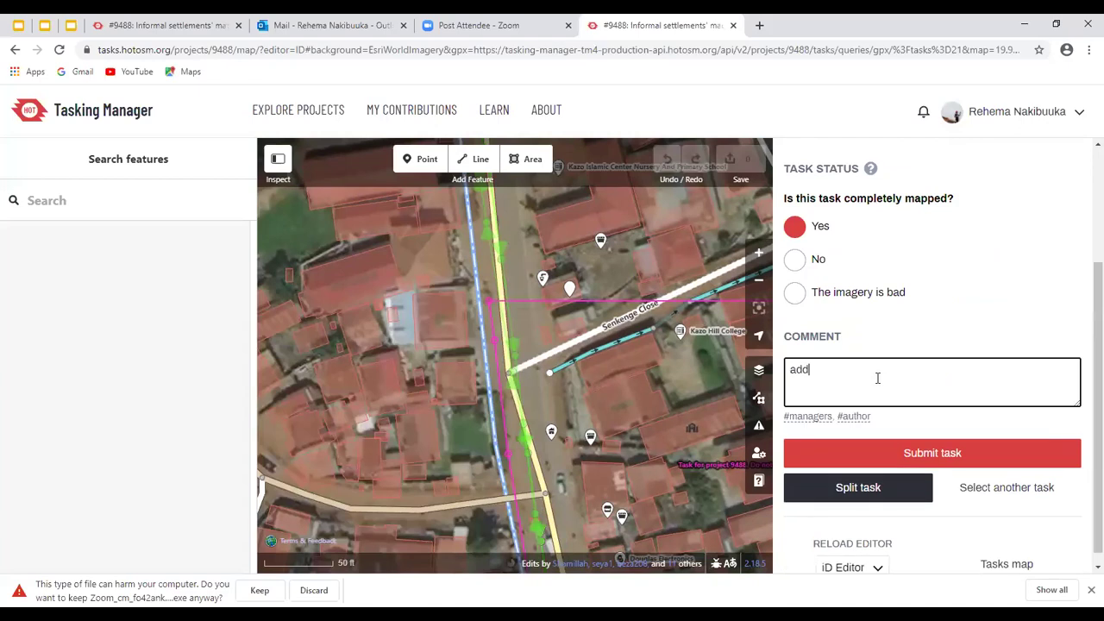
{"action": "type", "text": "ed roads and buildings"}
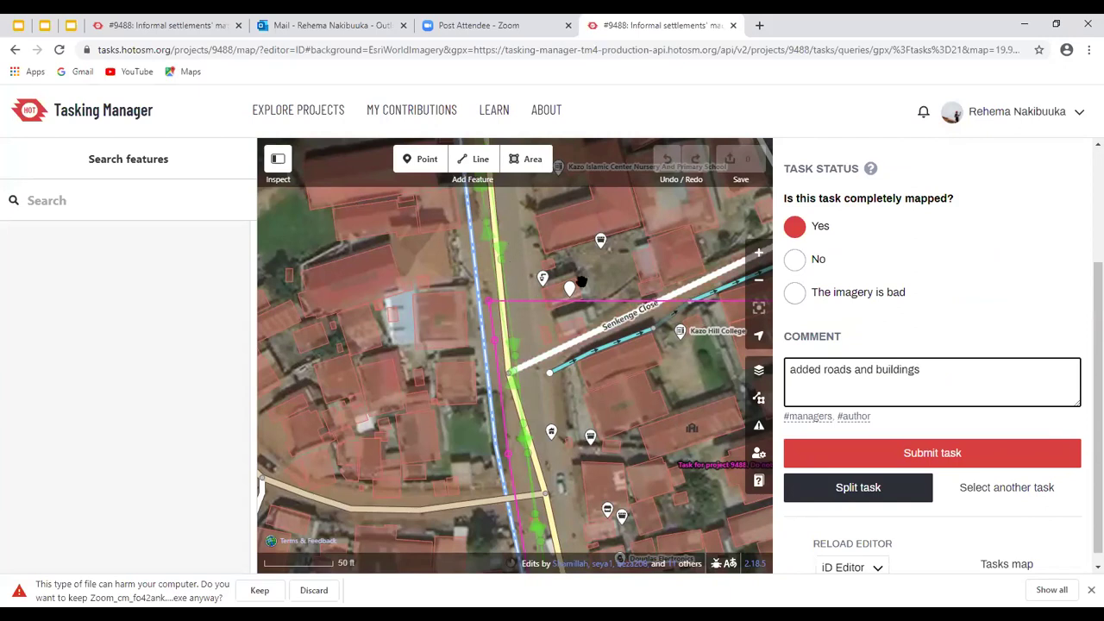
{"action": "scroll", "coordinate": [581, 282], "scroll_direction": "right", "scroll_amount": 3}
{"action": "scroll", "coordinate": [581, 282], "scroll_direction": "down", "scroll_amount": 2}
{"action": "scroll", "coordinate": [604, 453], "scroll_direction": "right", "scroll_amount": 1}
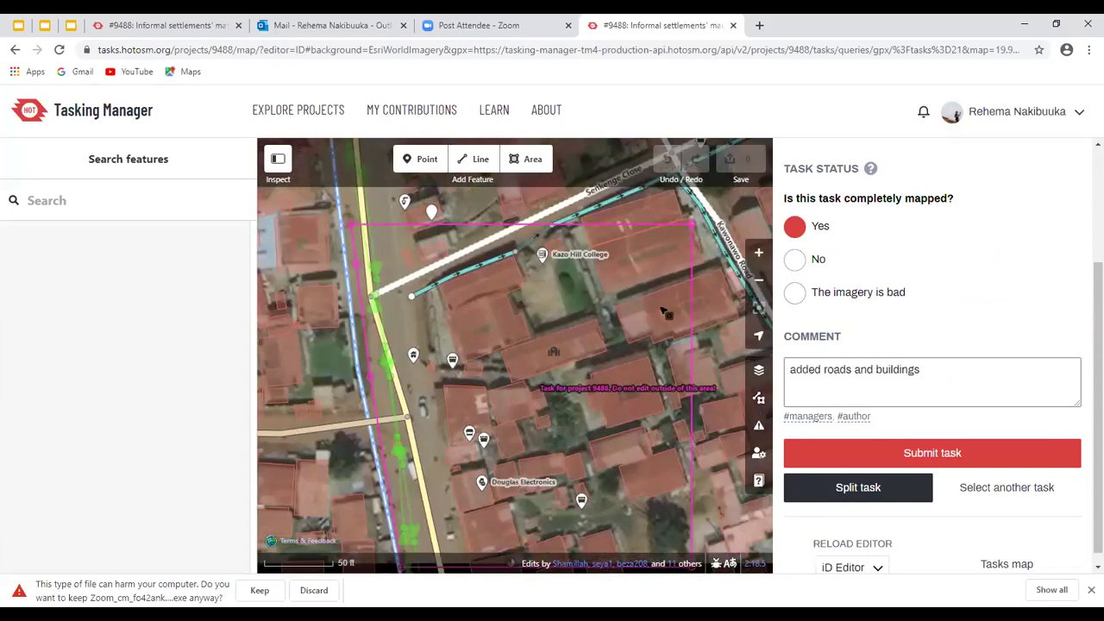
{"action": "scroll", "coordinate": [750, 241], "scroll_direction": "down", "scroll_amount": 1}
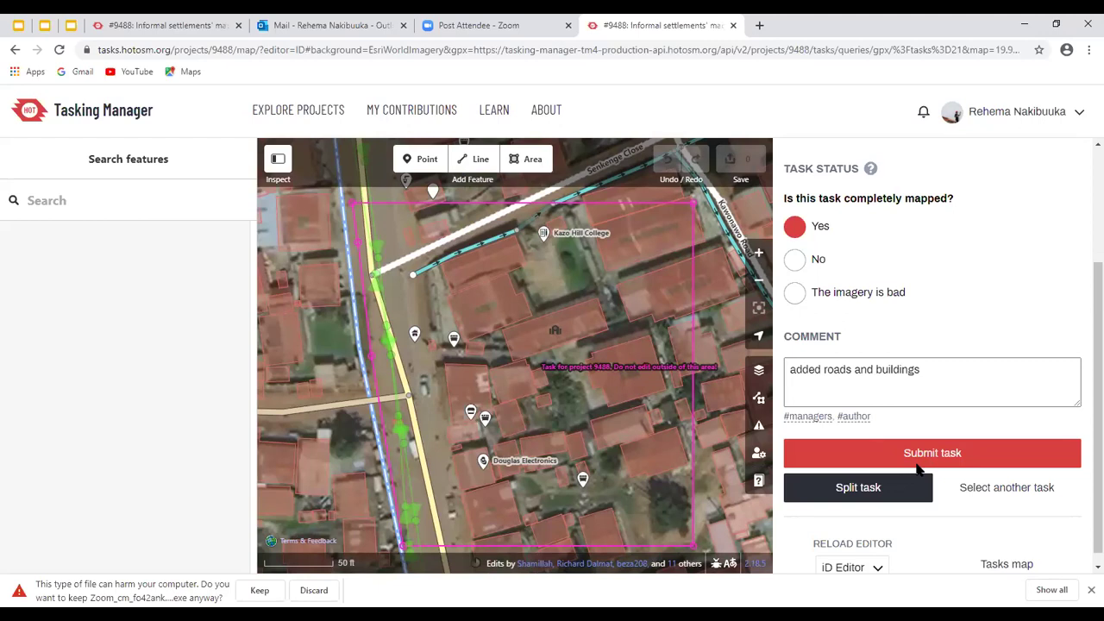
Submit task #21 and return to project #9488's task grid
{"action": "left_click", "coordinate": [919, 469]}
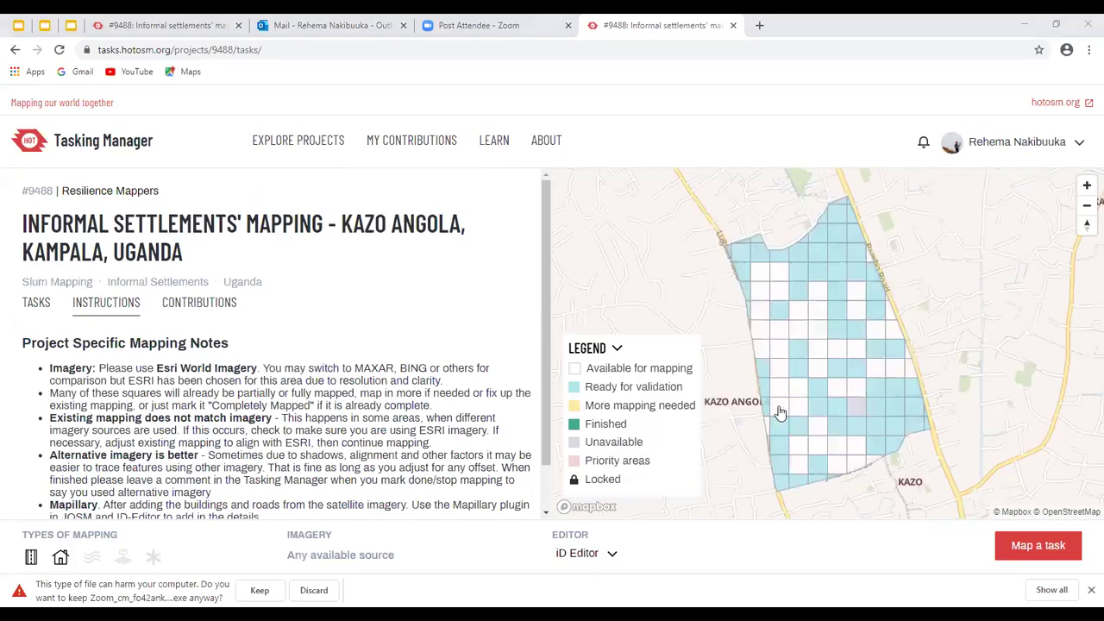
Start mapping task #24 and show the background imagery list with Esri World Imagery
{"action": "left_click", "coordinate": [1001, 552]}
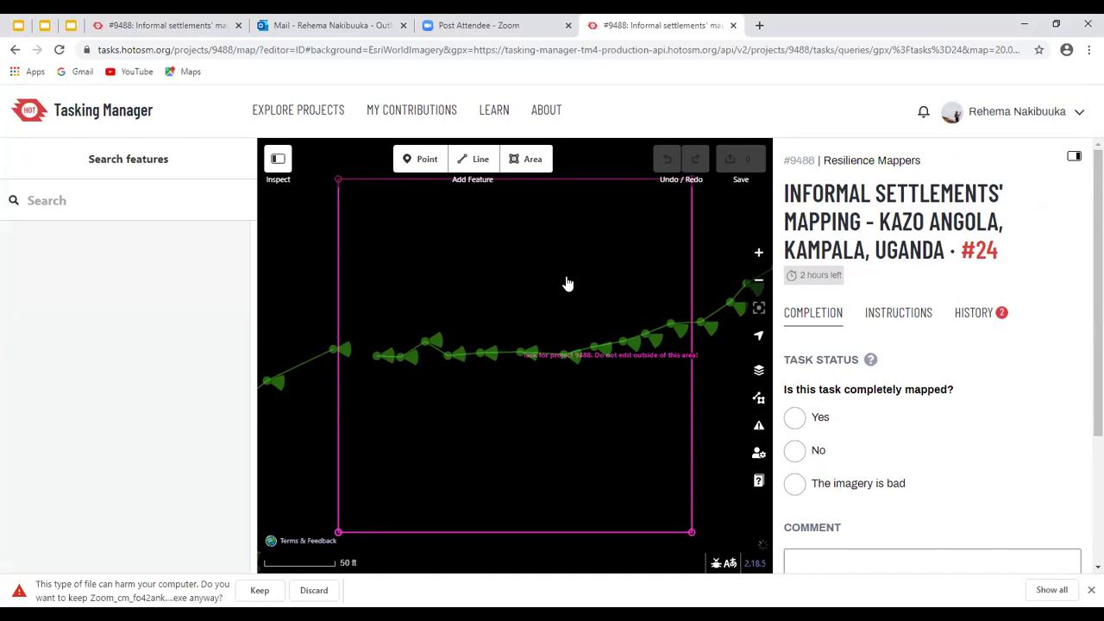
{"action": "key", "text": "b"}
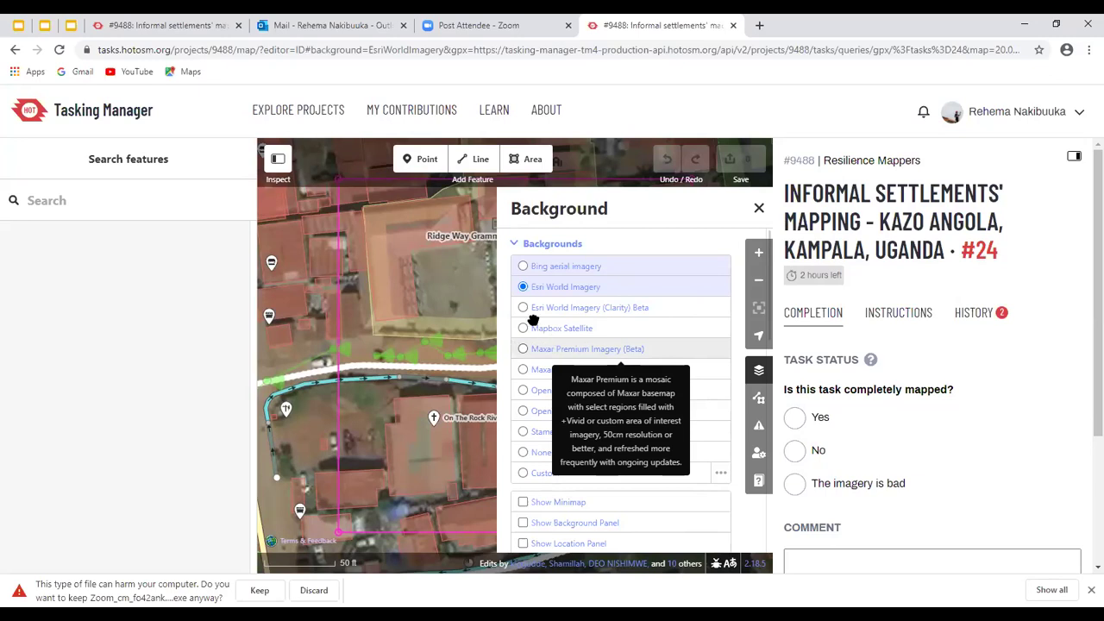
Select the Ridge Way Grammar Primary School grounds area in task #24
{"action": "left_click", "coordinate": [467, 395]}
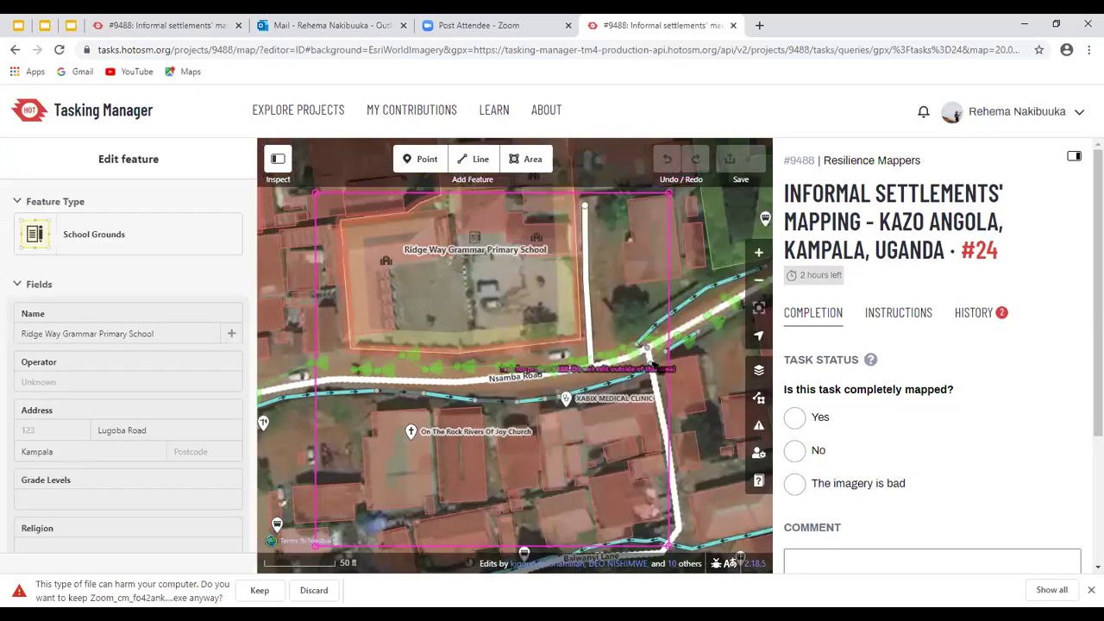
{"action": "left_click", "coordinate": [469, 352]}
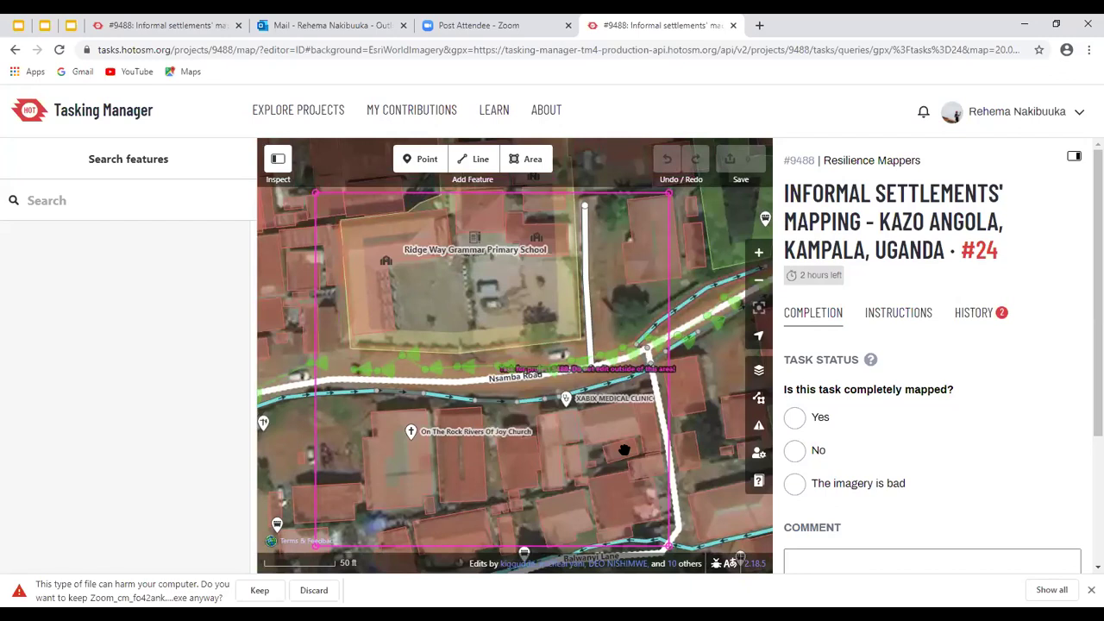
{"action": "left_click", "coordinate": [591, 523]}
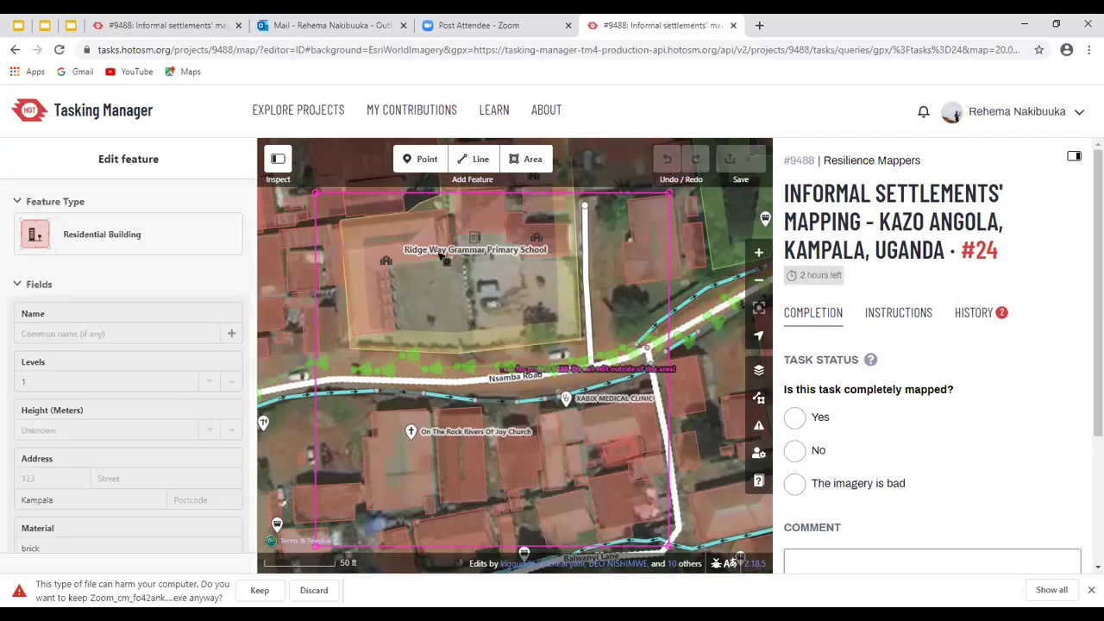
{"action": "left_click", "coordinate": [445, 260]}
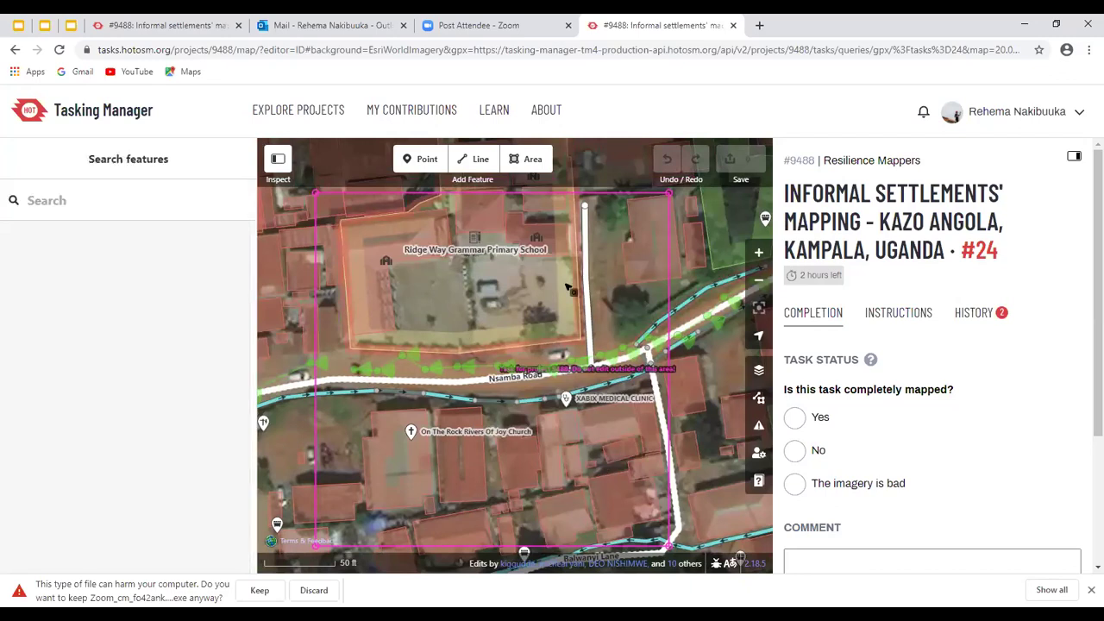
{"action": "left_click", "coordinate": [564, 281]}
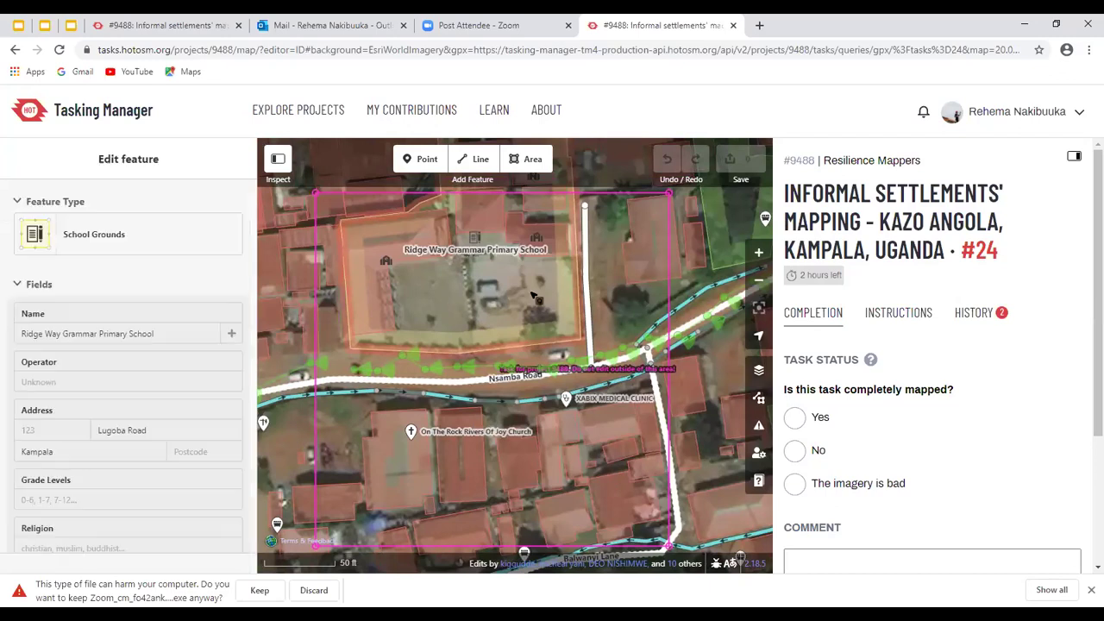
{"action": "key", "text": "Escape"}
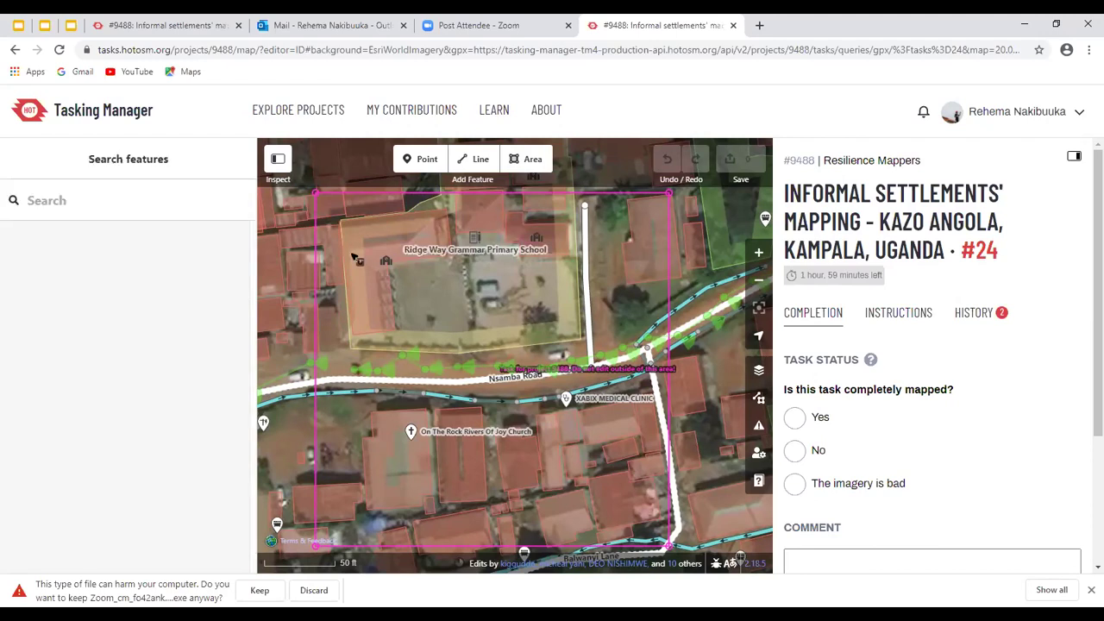
{"action": "left_click", "coordinate": [388, 277]}
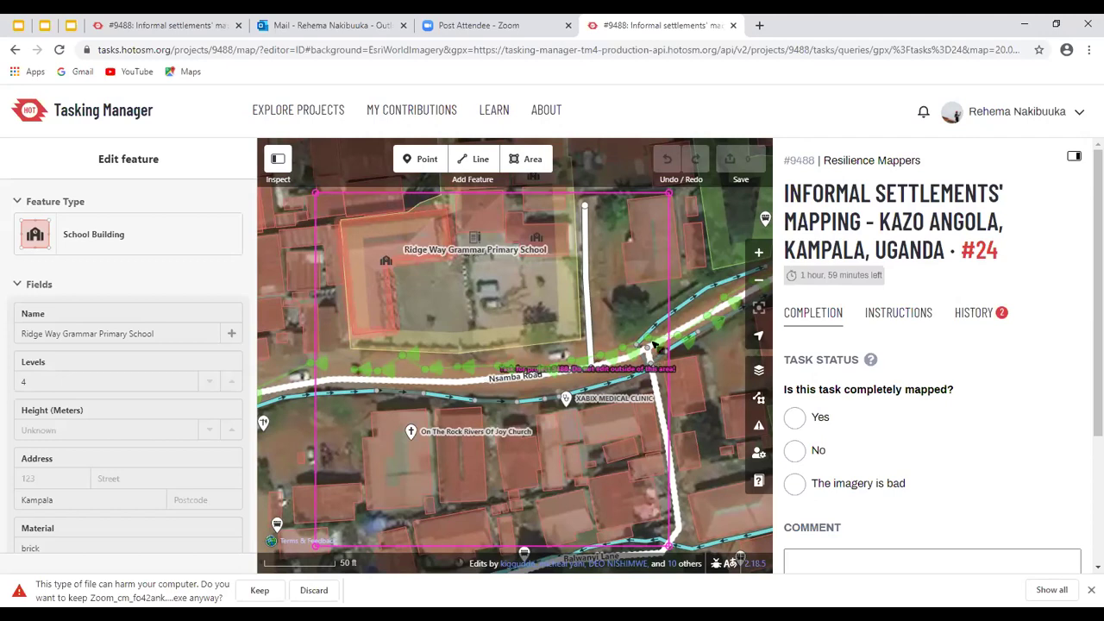
{"action": "key", "text": "Escape"}
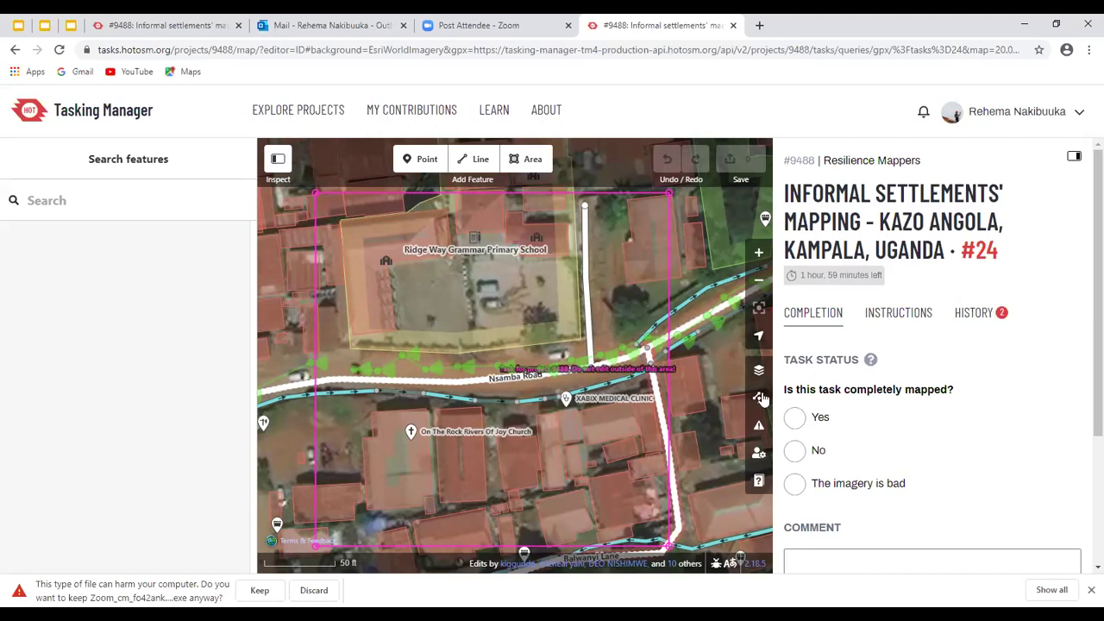
{"action": "scroll", "coordinate": [759, 401], "scroll_direction": "up", "scroll_amount": 2}
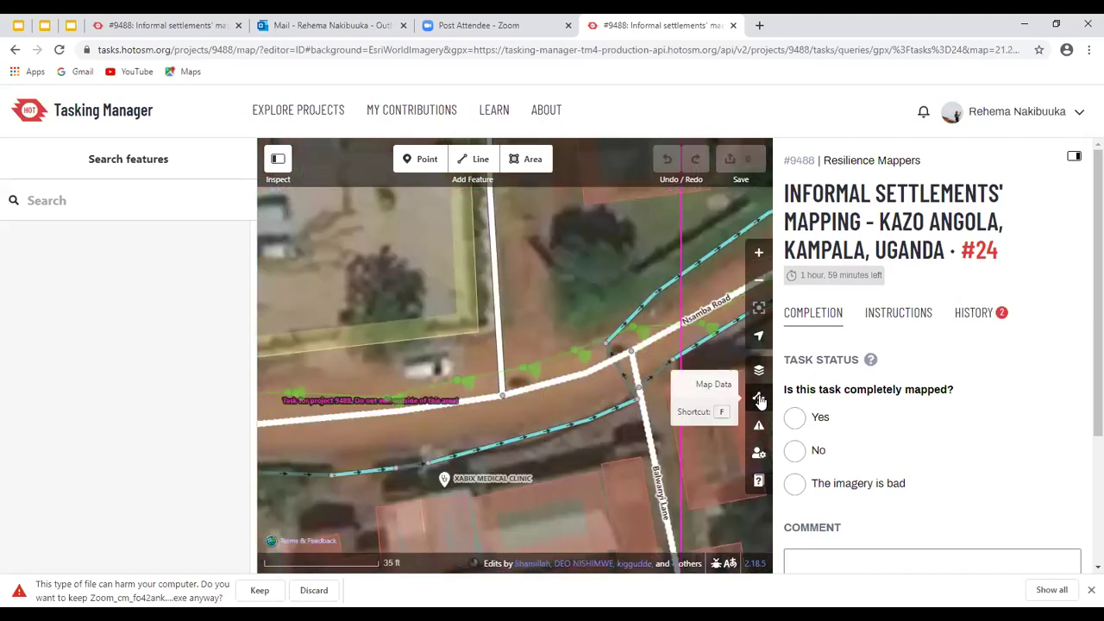
Enable photo overlays in Map Data and open a Mapillary photo at the Nsamba Road junction
{"action": "left_click", "coordinate": [759, 400]}
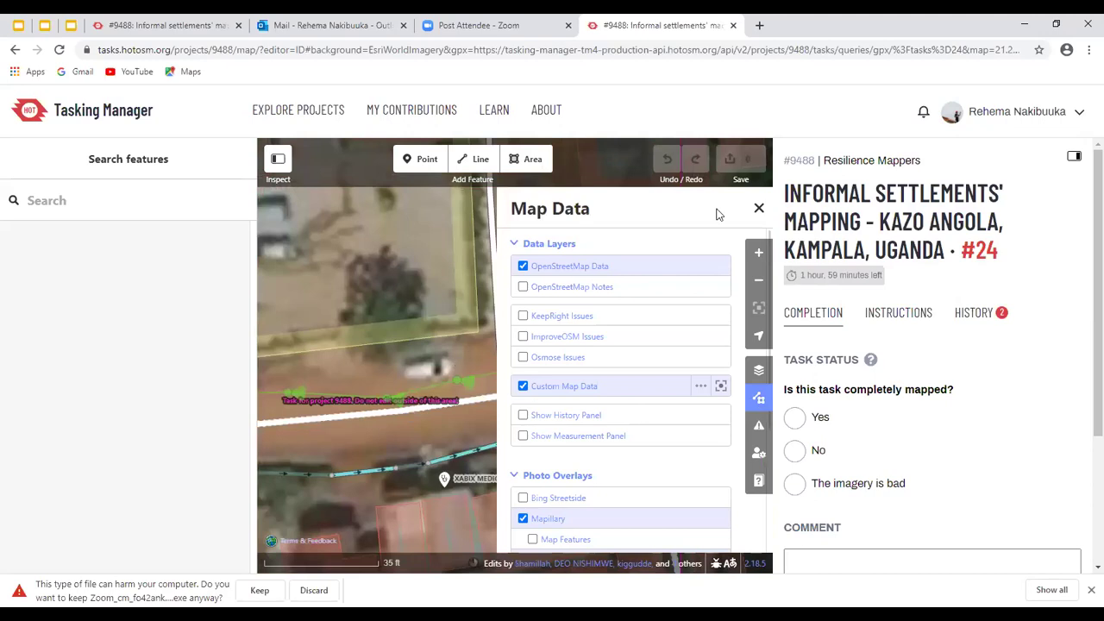
{"action": "scroll", "coordinate": [759, 211], "scroll_direction": "down", "scroll_amount": 3}
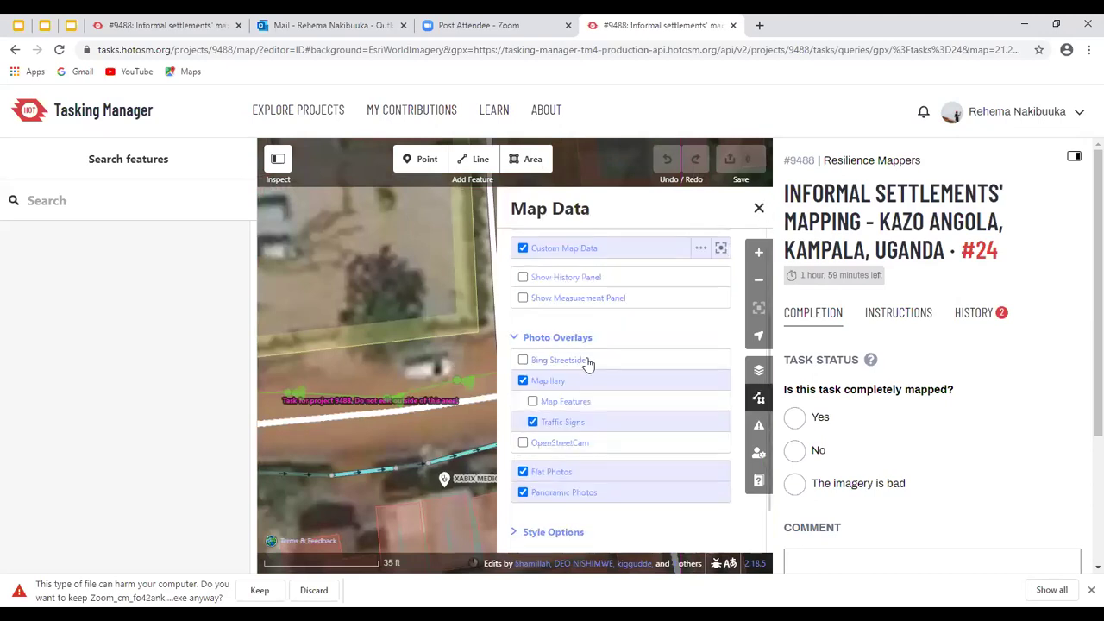
{"action": "key", "text": "f"}
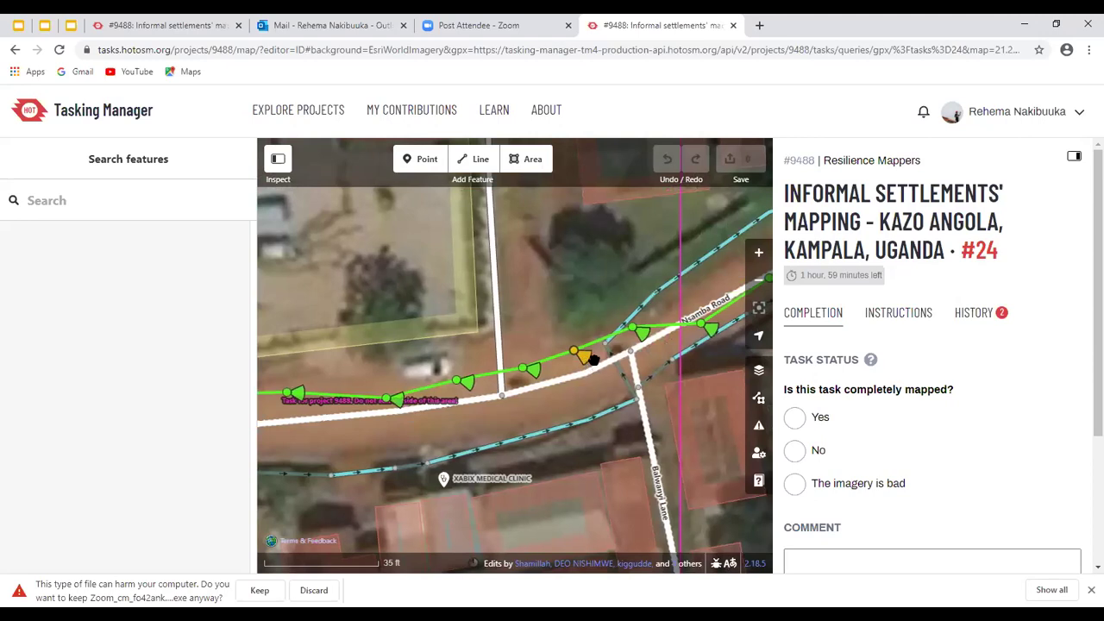
{"action": "left_click", "coordinate": [593, 361]}
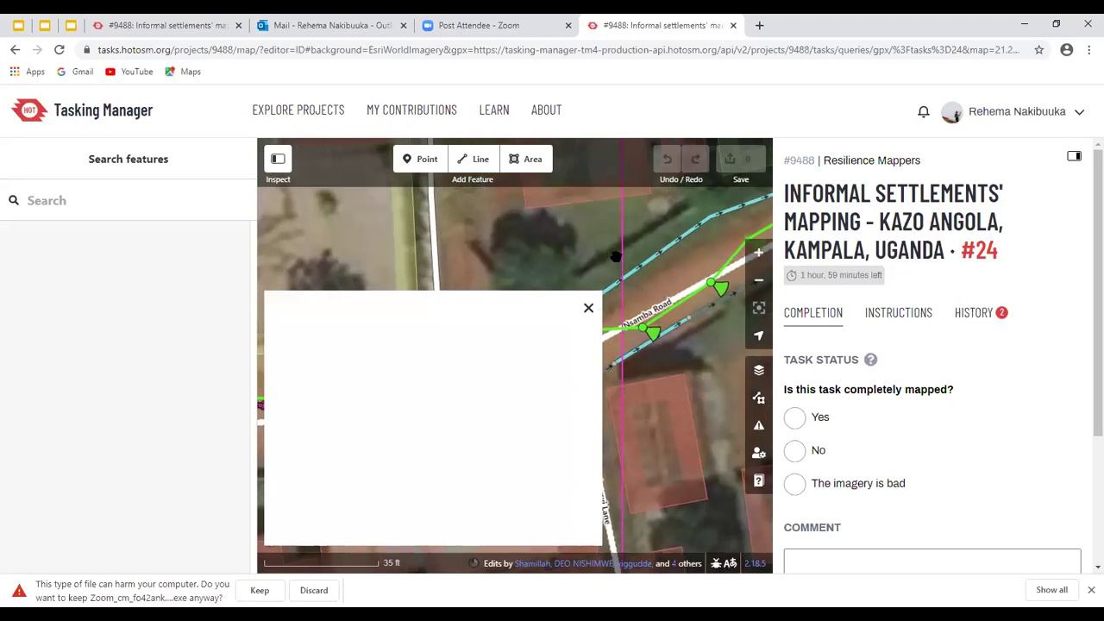
Inspect the ditch beside the road, then step through the street-level photo sequence
{"action": "left_click", "coordinate": [684, 255]}
{"action": "left_click", "coordinate": [656, 273]}
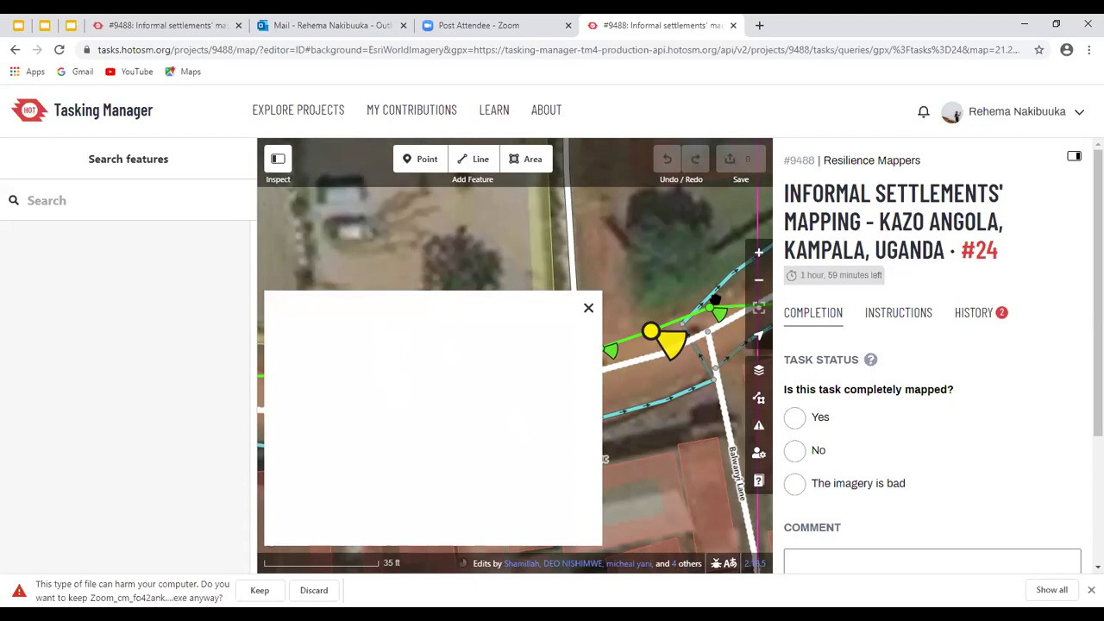
{"action": "key", "text": "Left"}
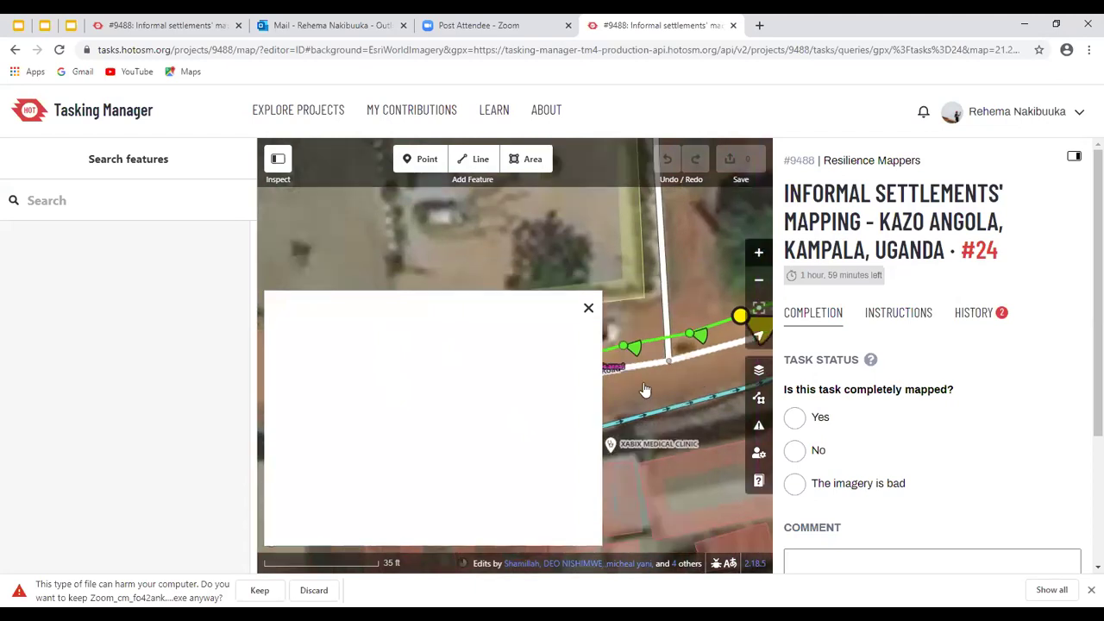
{"action": "key", "text": "Up"}
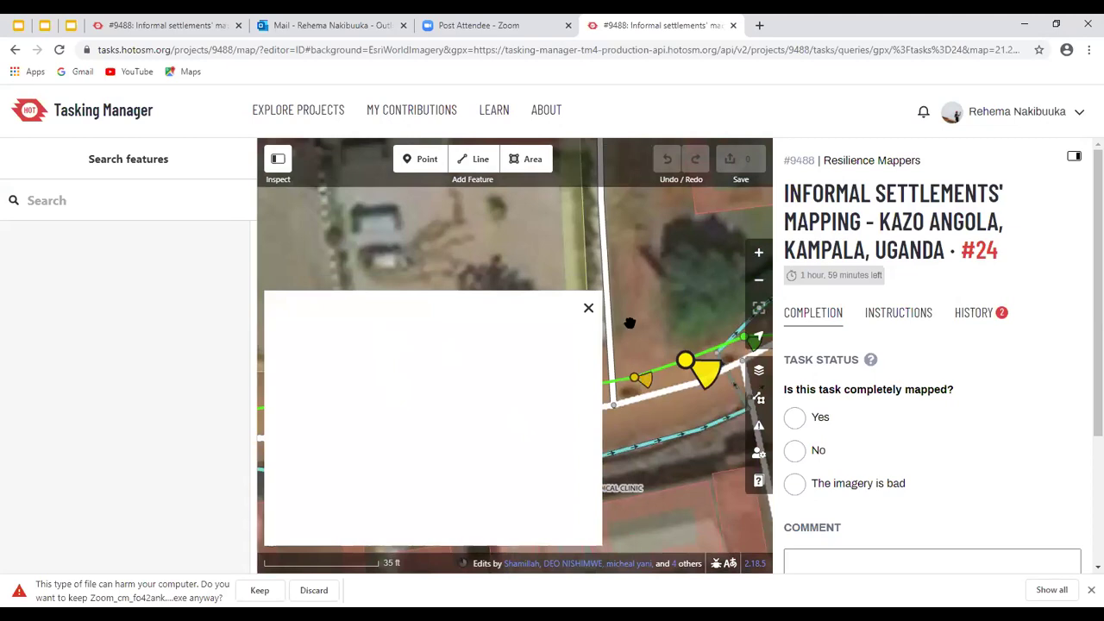
{"action": "key", "text": "Right"}
{"action": "key", "text": "Down"}
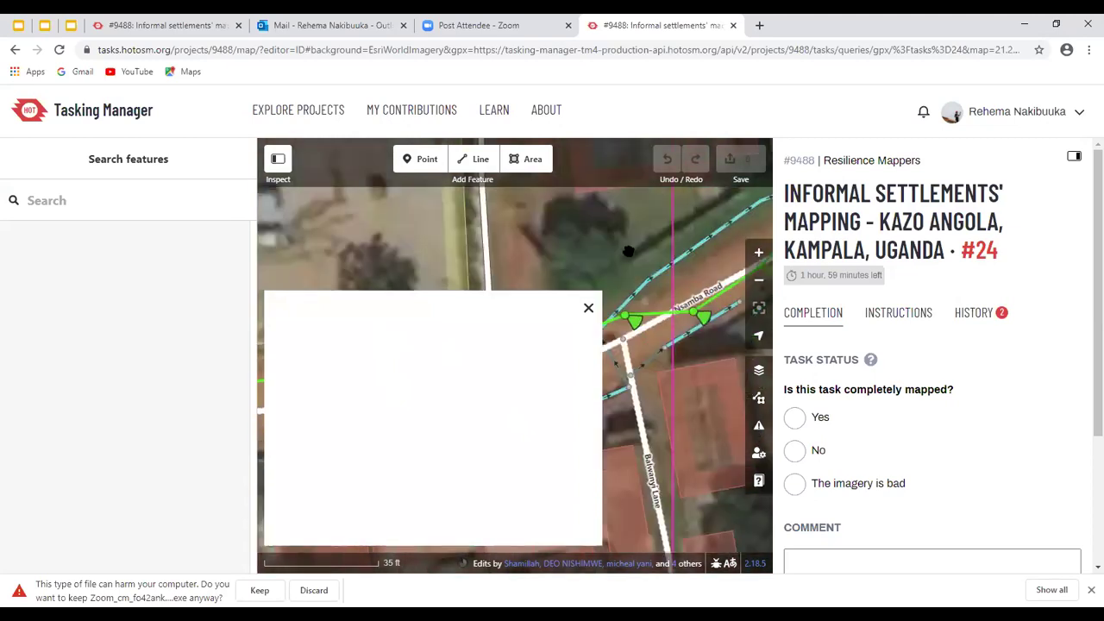
Pan the map along Nsamba Road and close the blank street-photo viewer
{"action": "key", "text": "Left"}
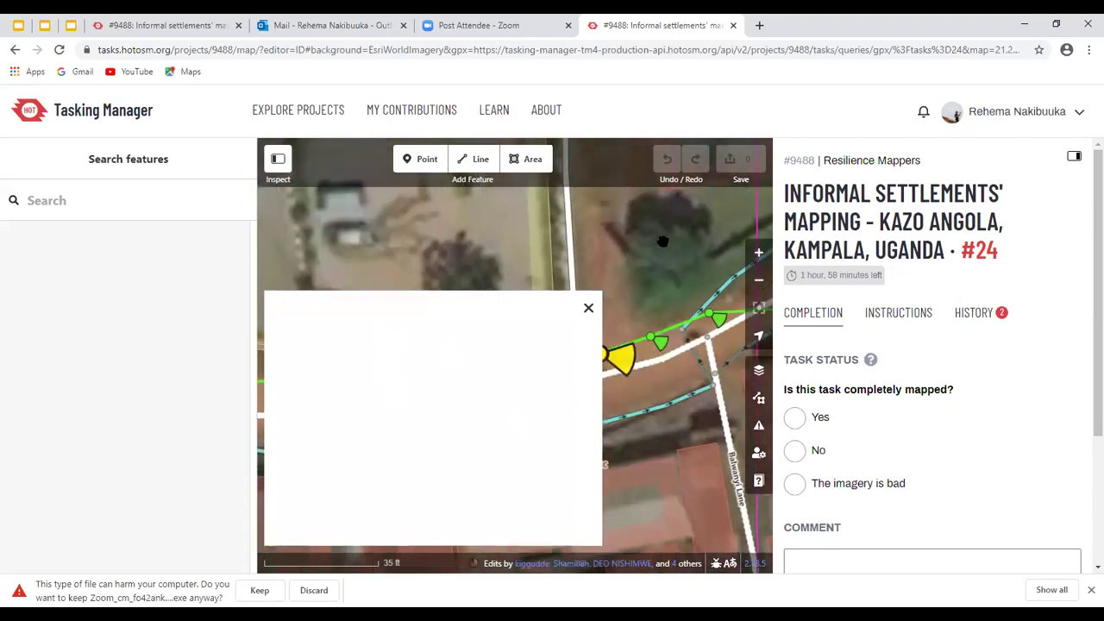
{"action": "key", "text": "Left"}
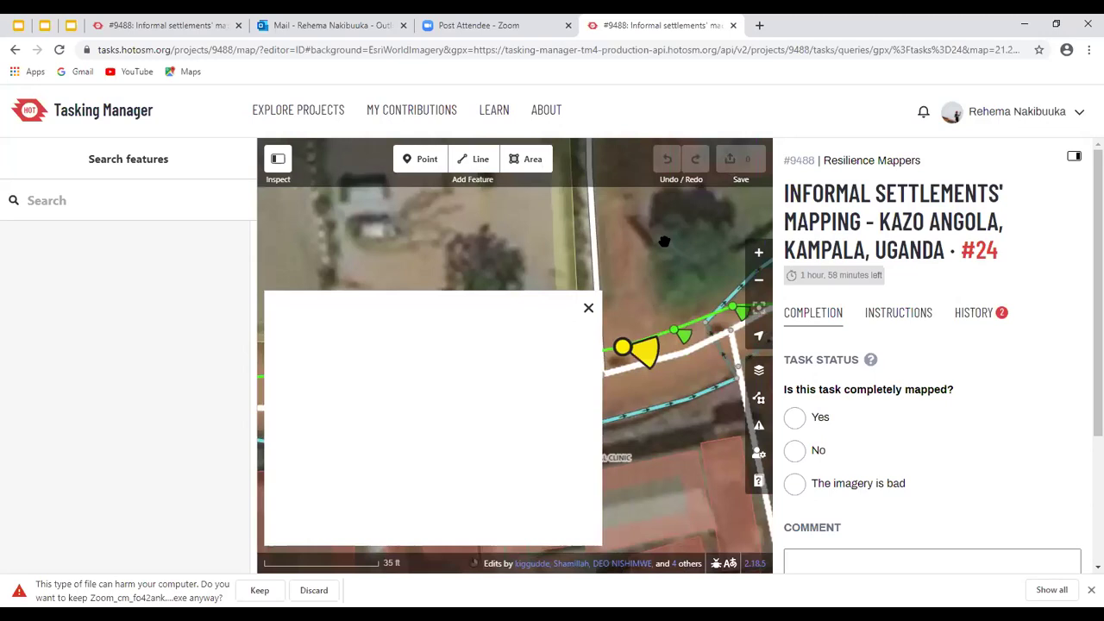
{"action": "key", "text": "Left"}
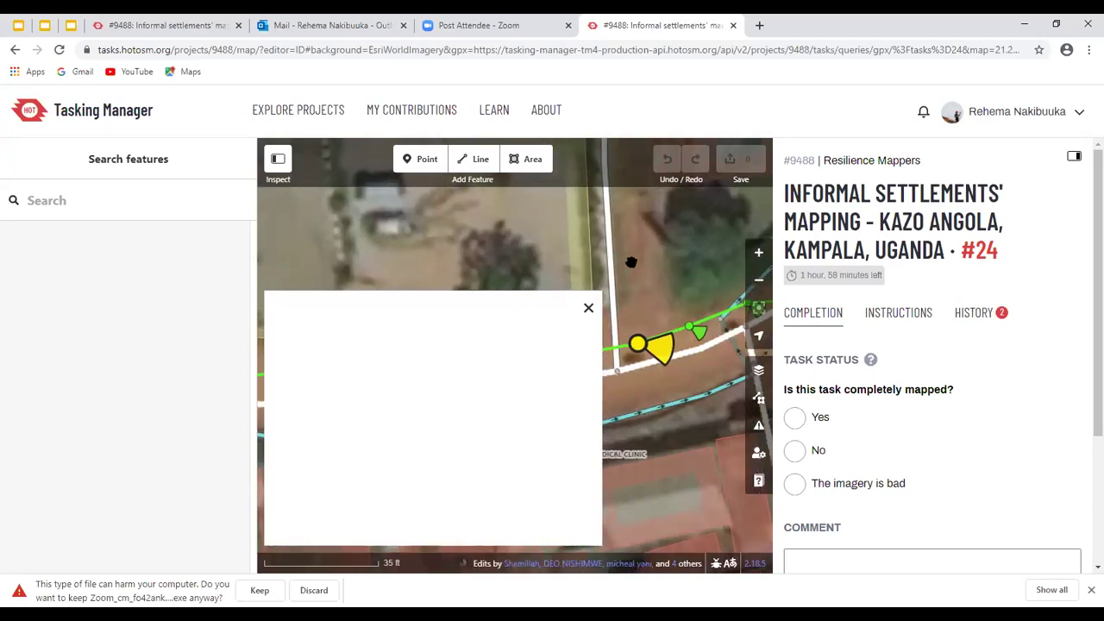
{"action": "key", "text": "Right"}
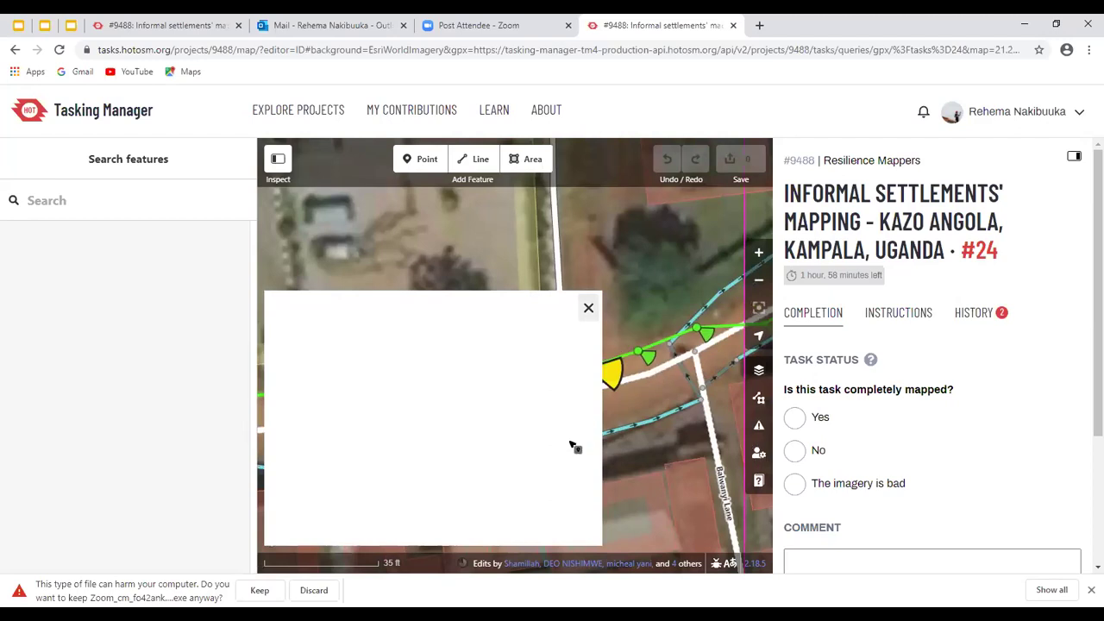
{"action": "key", "text": "Escape"}
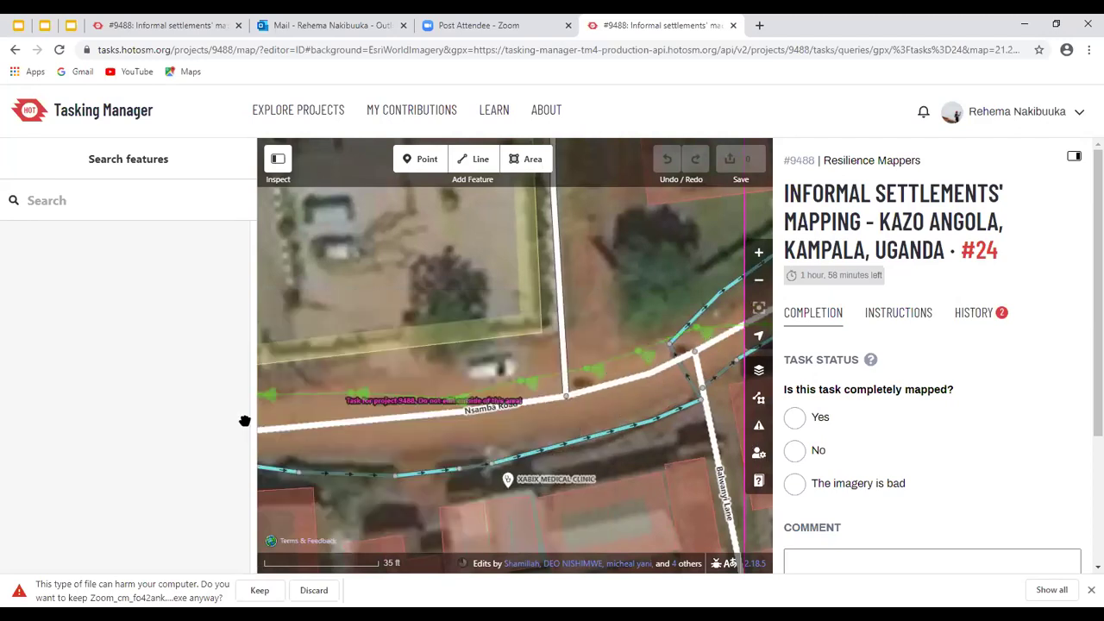
{"action": "scroll", "coordinate": [622, 330], "scroll_direction": "down", "scroll_amount": 1}
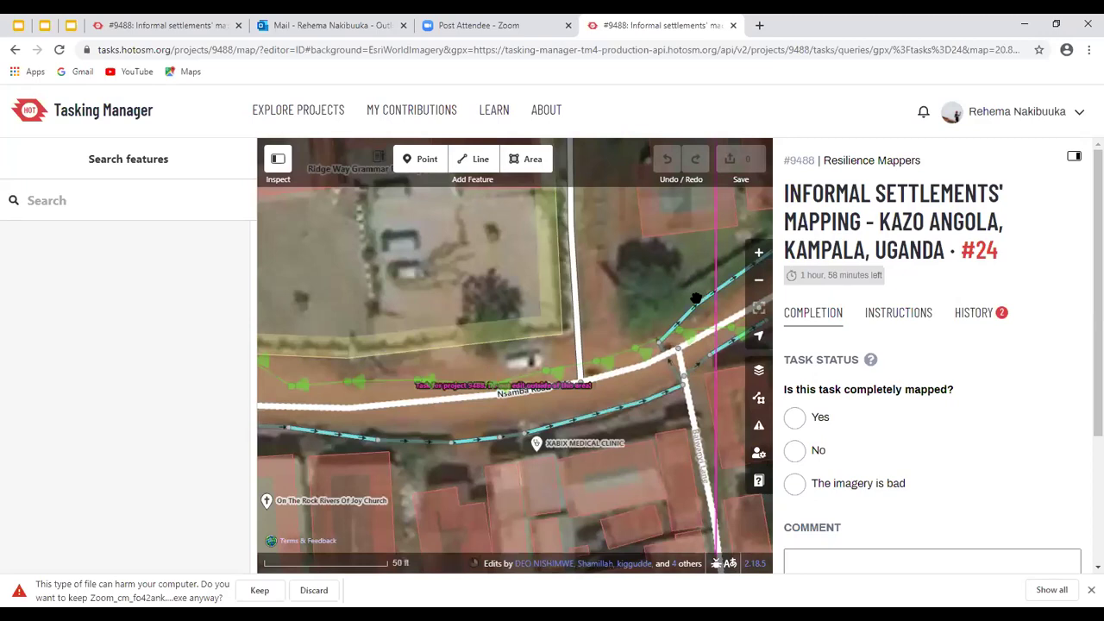
Check the residential road, then open the street photo at the Nsamba Road marker below the school
{"action": "left_click", "coordinate": [376, 431]}
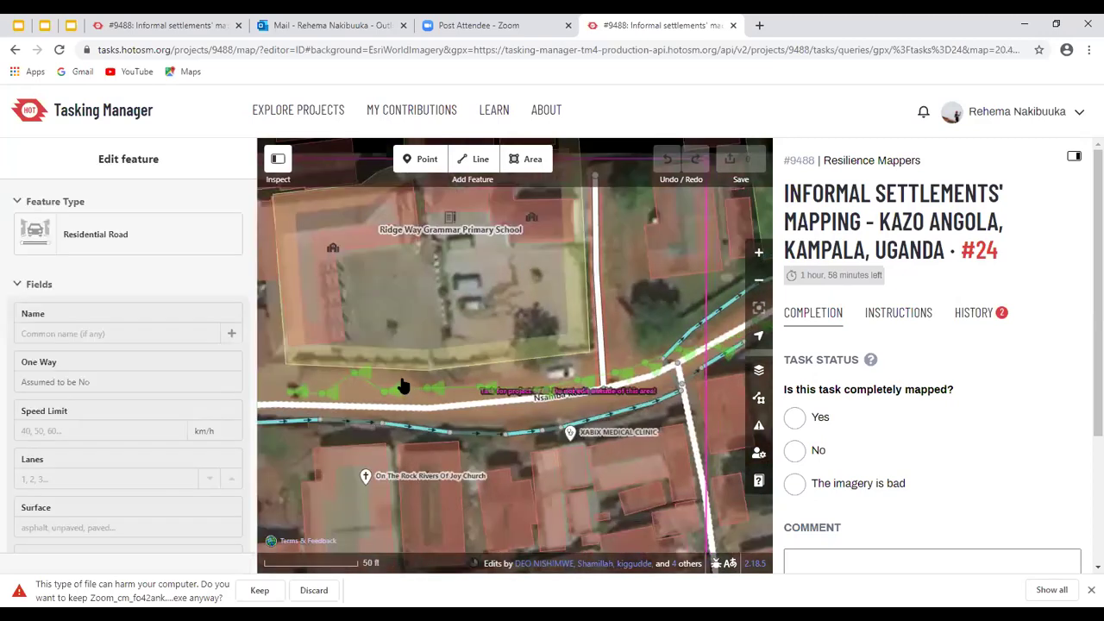
{"action": "left_click", "coordinate": [401, 386]}
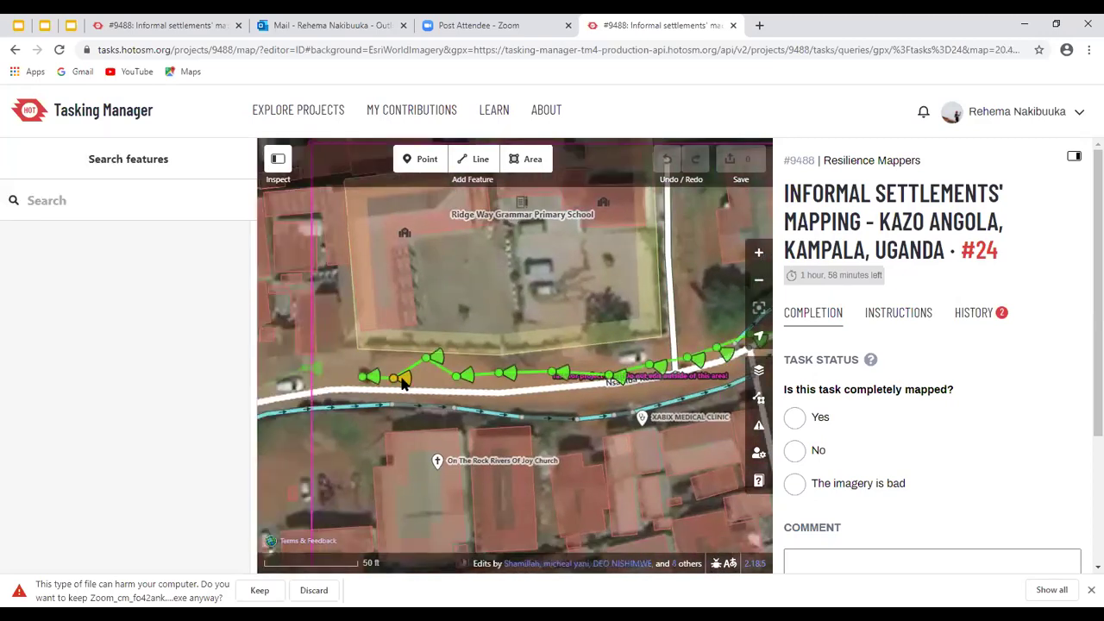
{"action": "left_click", "coordinate": [402, 380]}
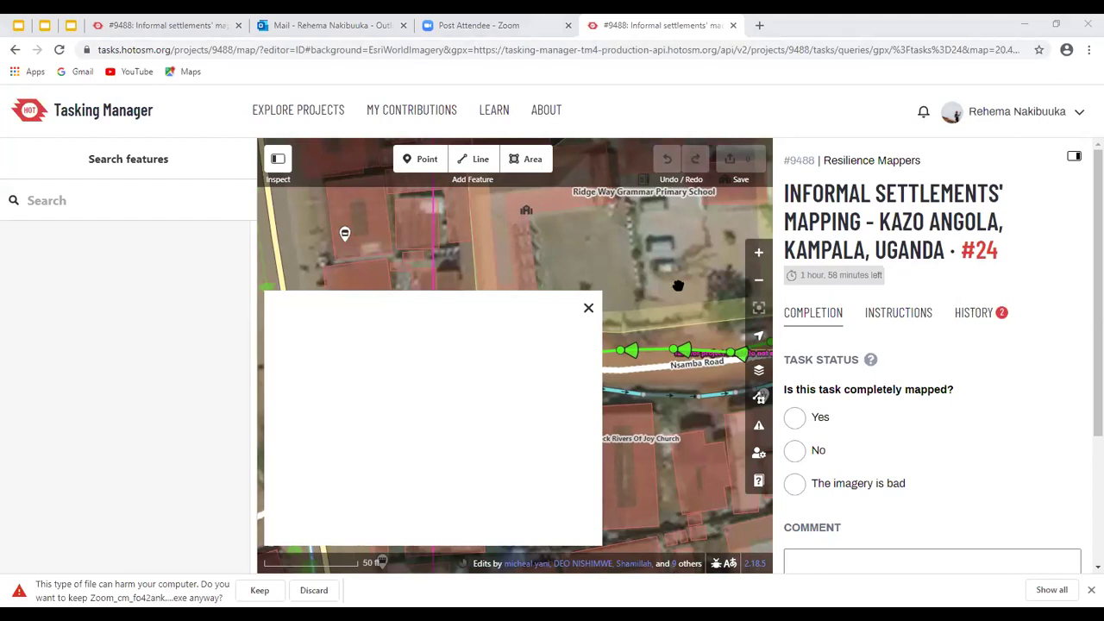
Review the Ridge Way Grammar Primary School grounds details, then close the street-photo viewer
{"action": "left_click", "coordinate": [552, 311]}
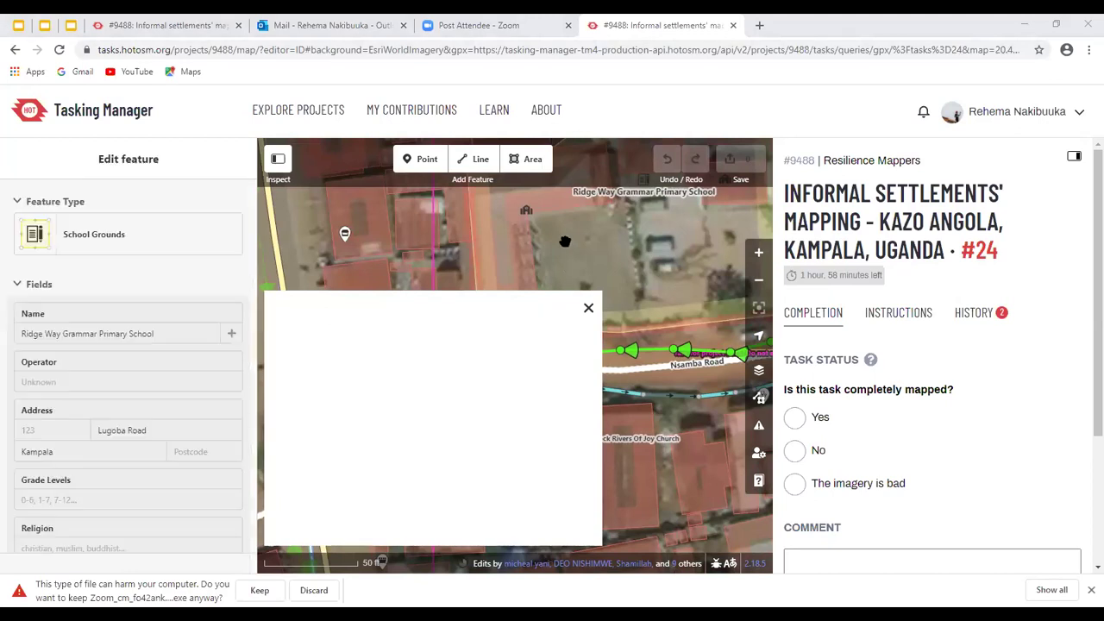
{"action": "left_click", "coordinate": [565, 241]}
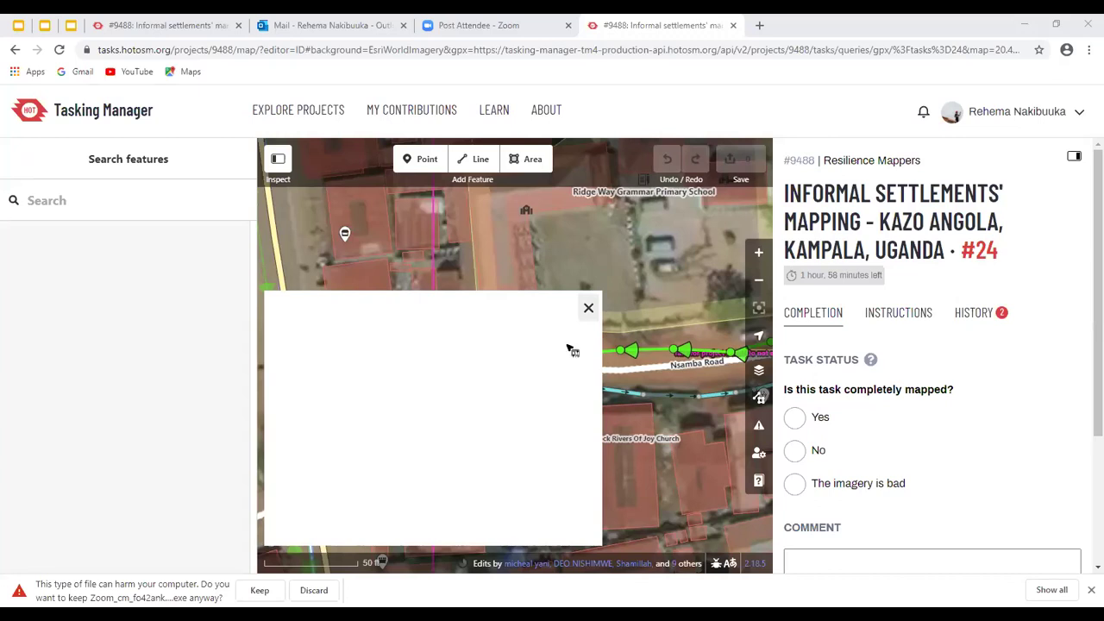
{"action": "left_click", "coordinate": [588, 308]}
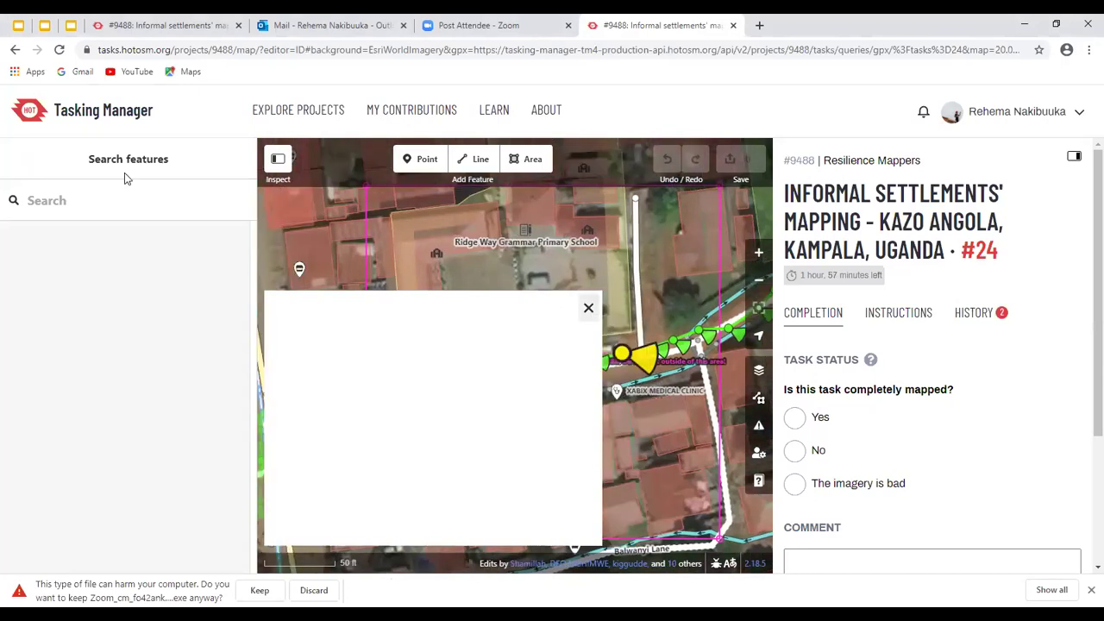
Reload the page so iD redraws task #24's boundary without the photo viewer
{"action": "left_click", "coordinate": [59, 52]}
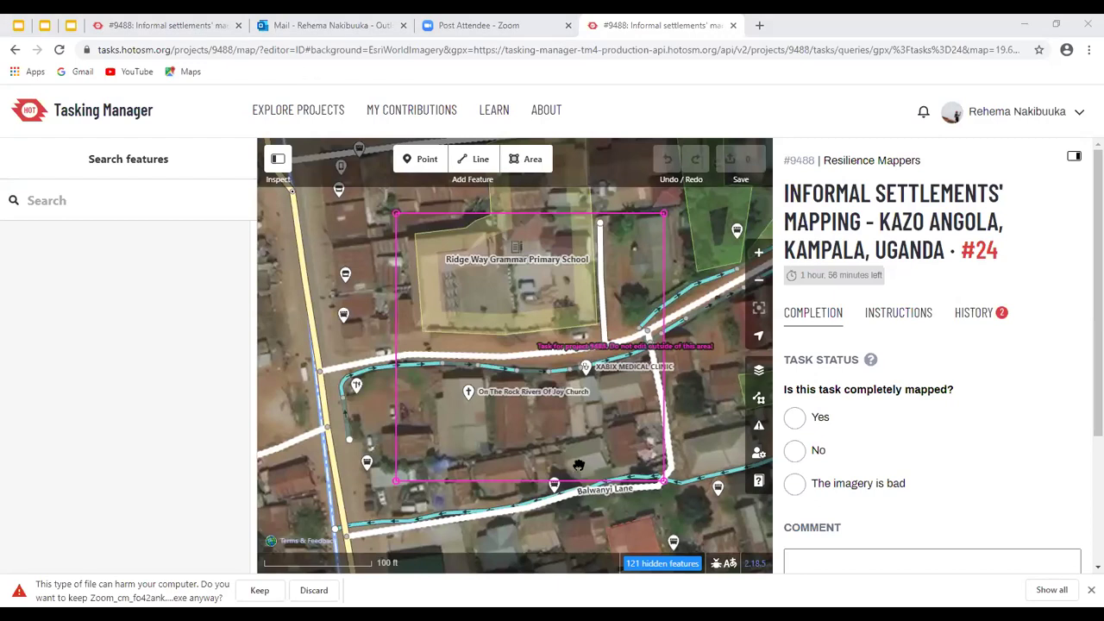
Disable the Mapillary photo overlay in Map Data and zoom back in on Nsamba Road
{"action": "scroll", "coordinate": [569, 345], "scroll_direction": "up", "scroll_amount": 2}
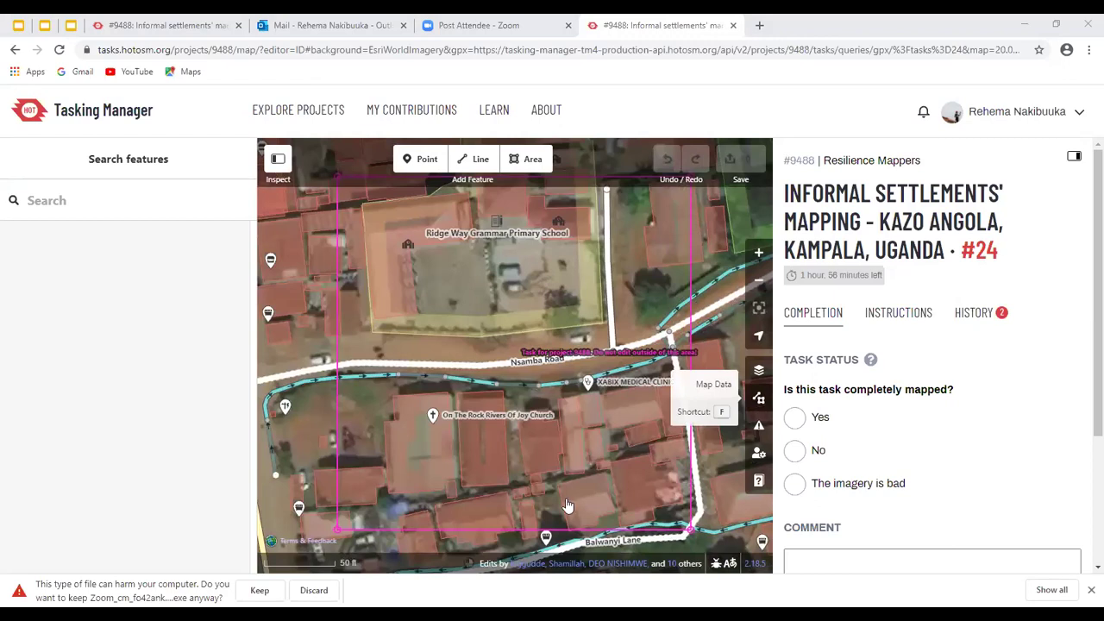
{"action": "key", "text": "f"}
{"action": "scroll", "coordinate": [528, 396], "scroll_direction": "down", "scroll_amount": 3}
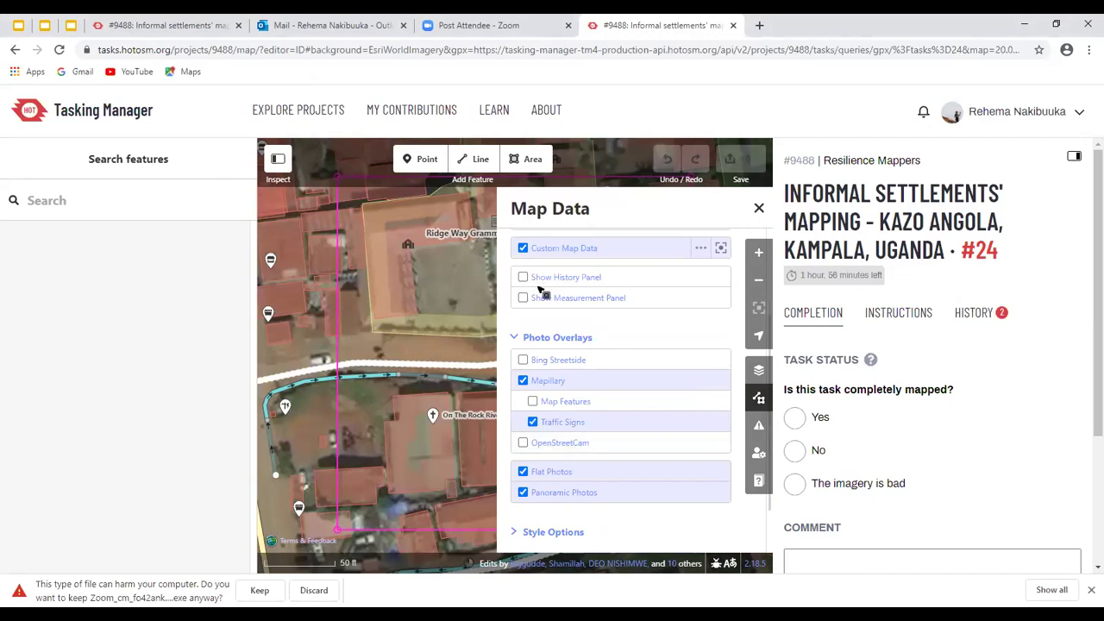
{"action": "key", "text": "f"}
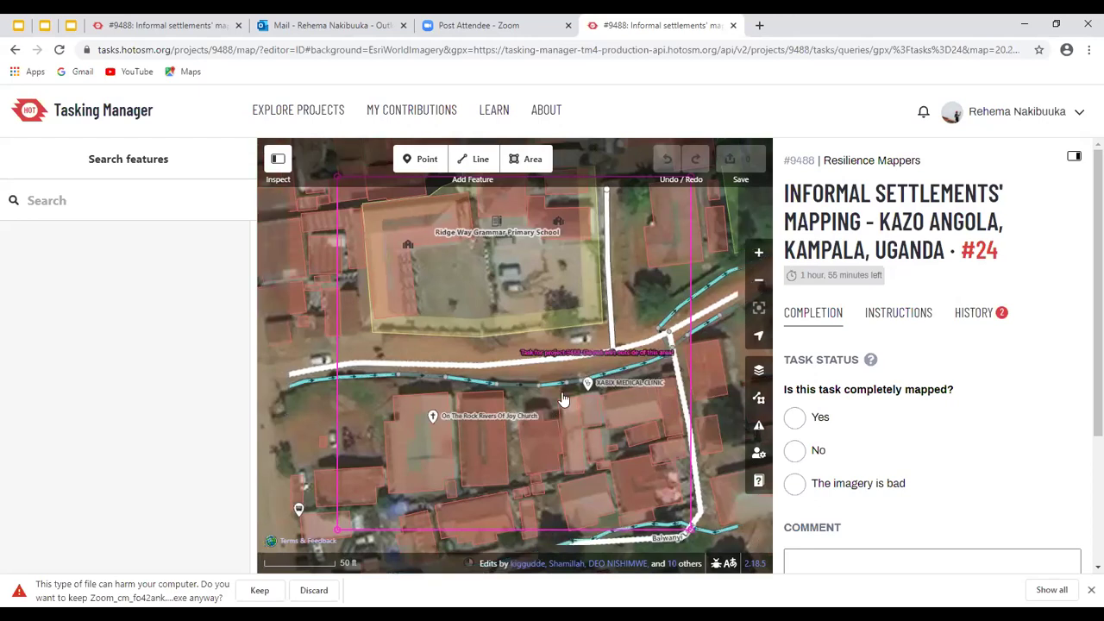
{"action": "key", "text": "f"}
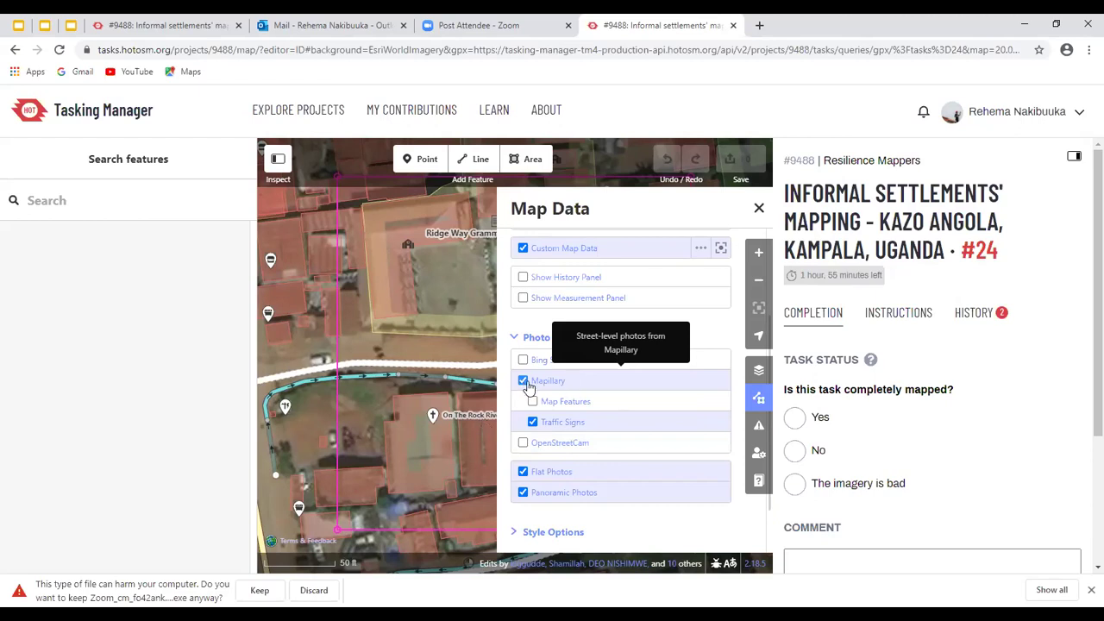
{"action": "left_click", "coordinate": [523, 381]}
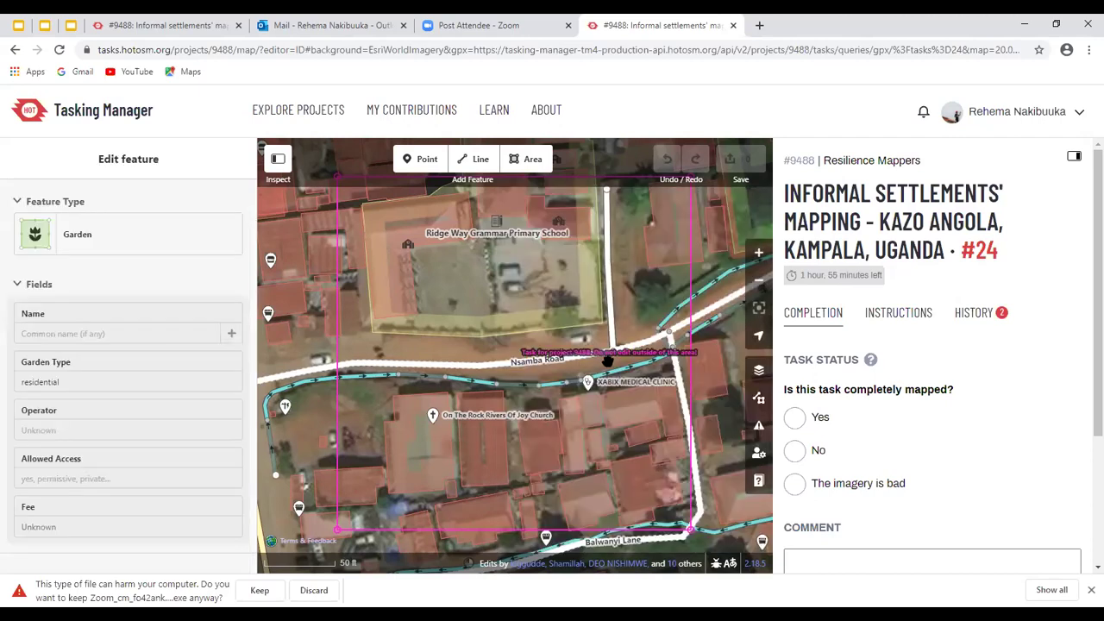
{"action": "left_click", "coordinate": [607, 363]}
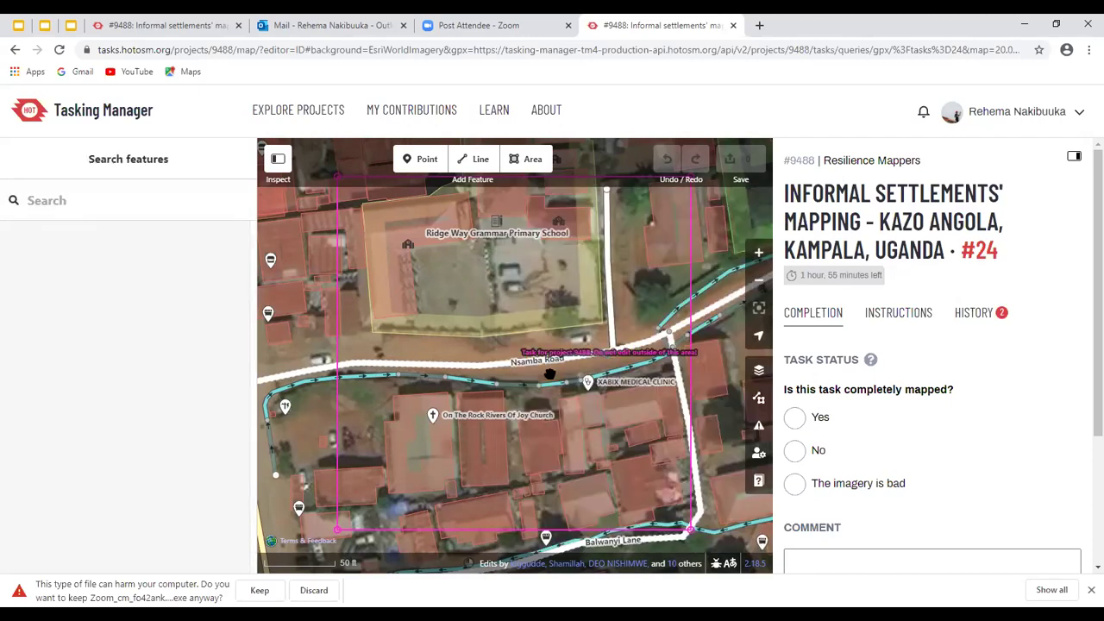
{"action": "scroll", "coordinate": [550, 374], "scroll_direction": "down", "scroll_amount": 1}
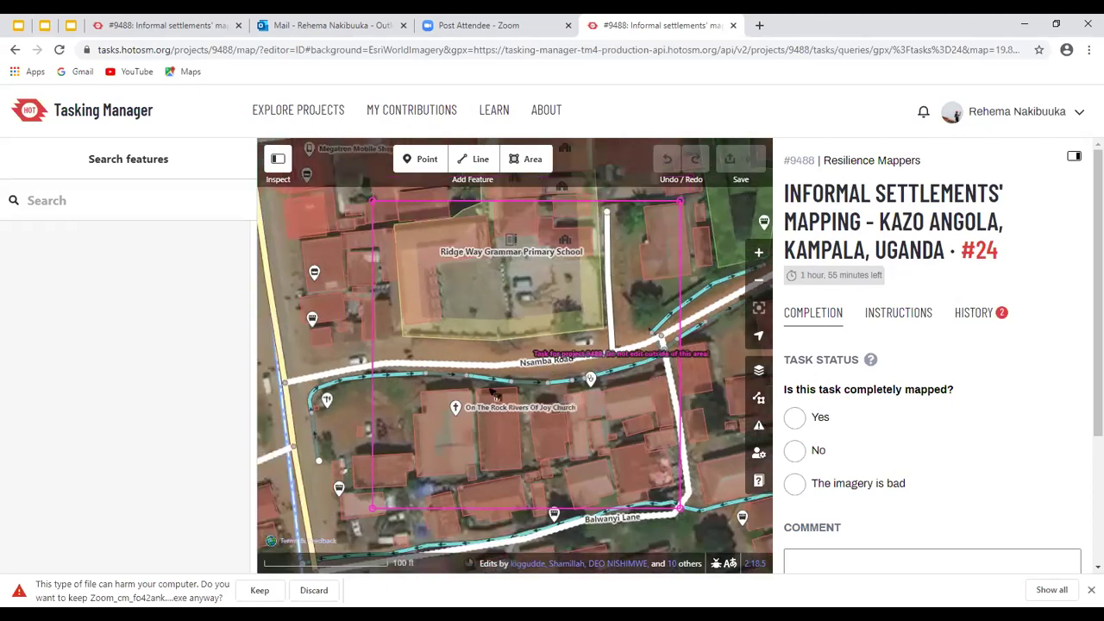
{"action": "scroll", "coordinate": [473, 355], "scroll_direction": "up", "scroll_amount": 1}
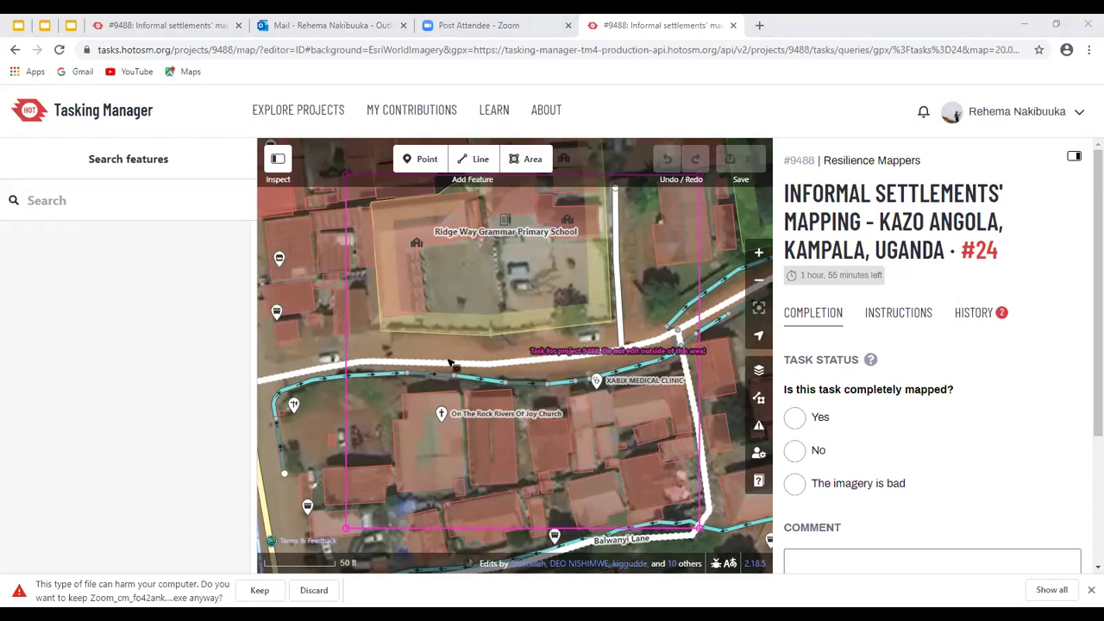
{"action": "left_click", "coordinate": [491, 357]}
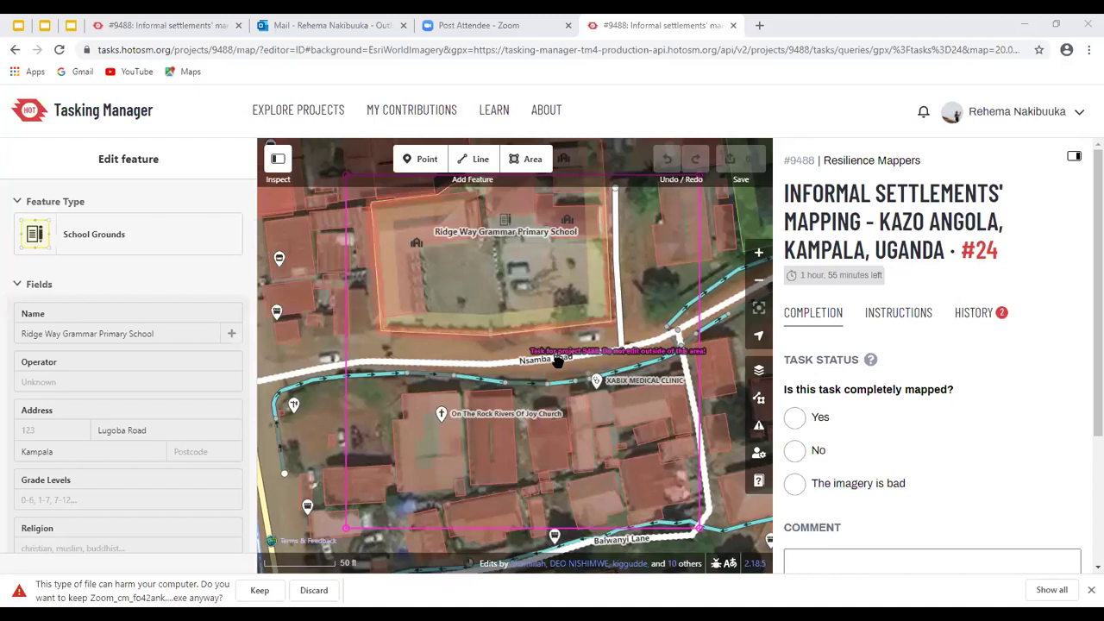
{"action": "key", "text": "Escape"}
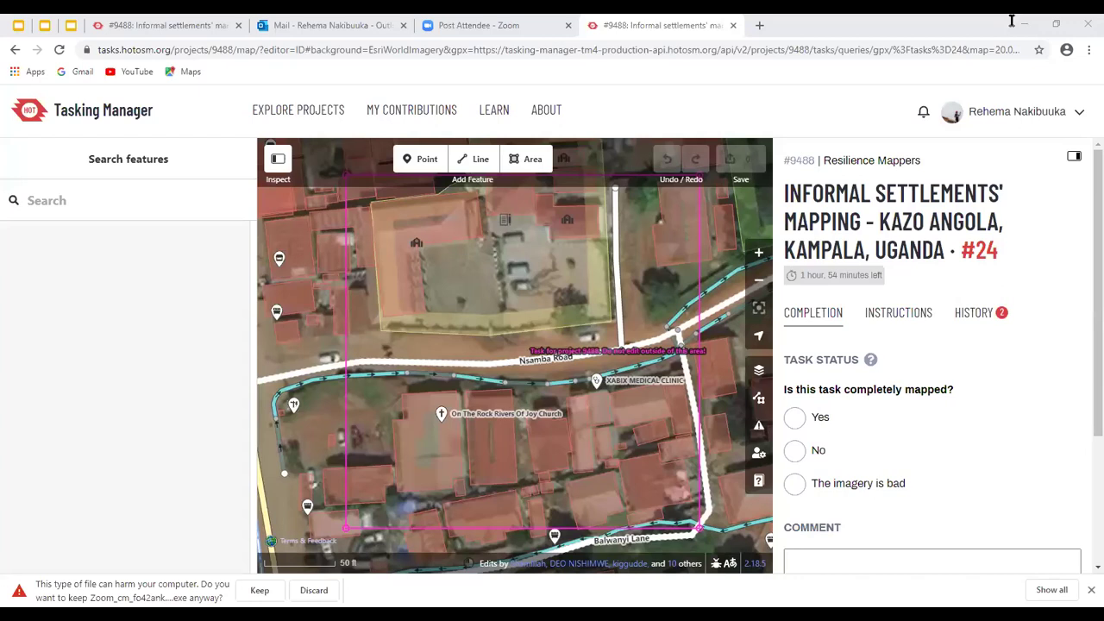
{"action": "key", "text": "ctrl+t"}
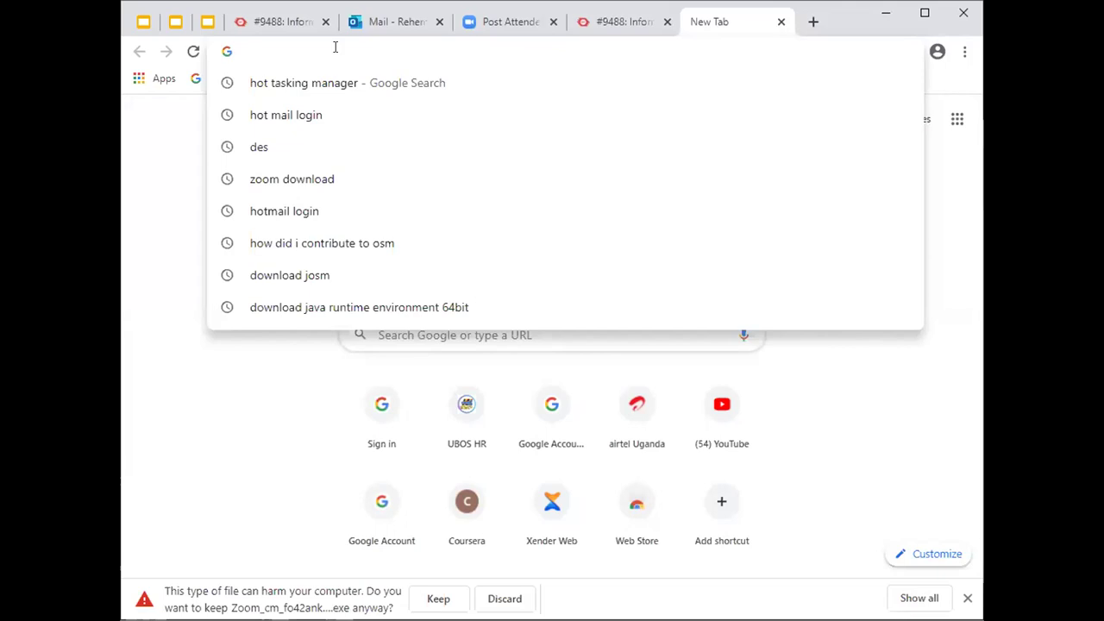
Search Google for 'java runtime environment' and open Oracle's Java SE Runtime Environment 8 downloads result
{"action": "type", "text": "r"}
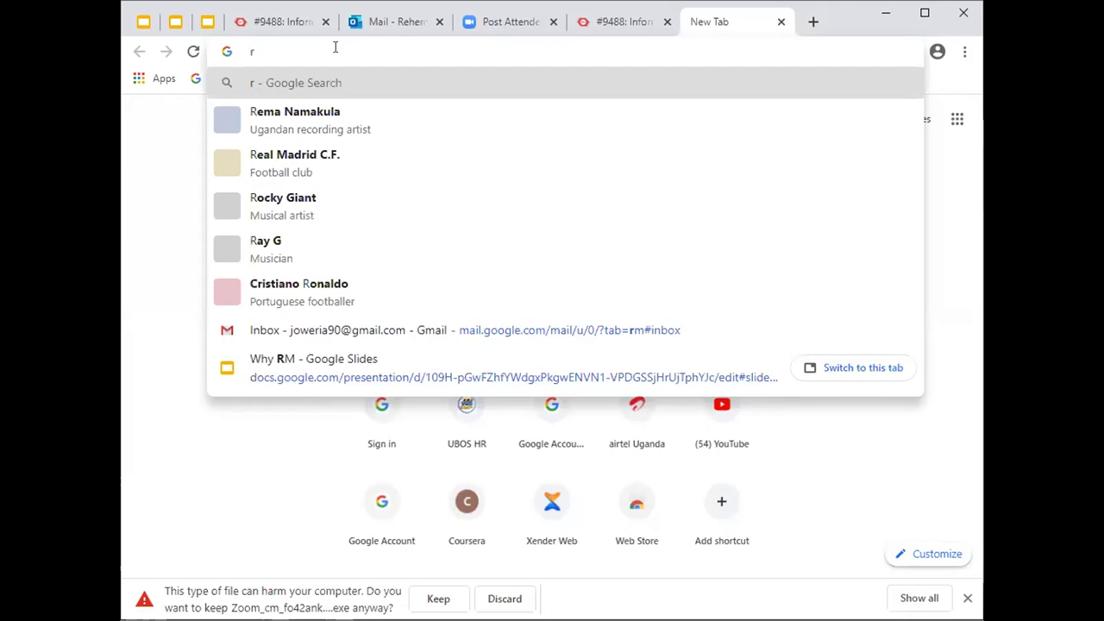
{"action": "key", "text": "BackSpace"}
{"action": "type", "text": "java "}
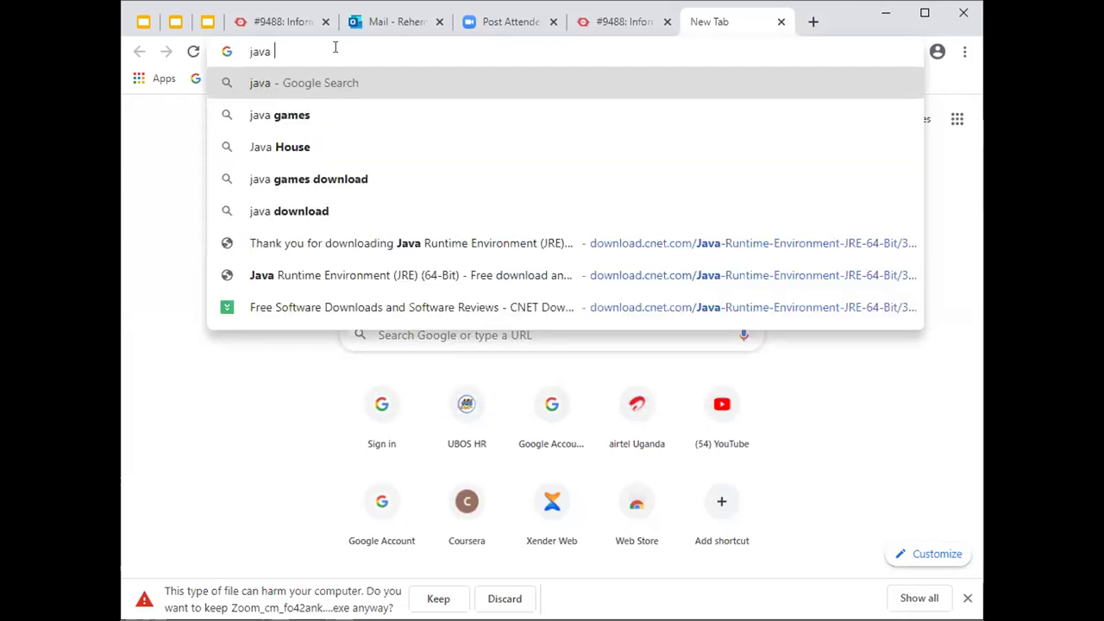
{"action": "type", "text": "runtime "}
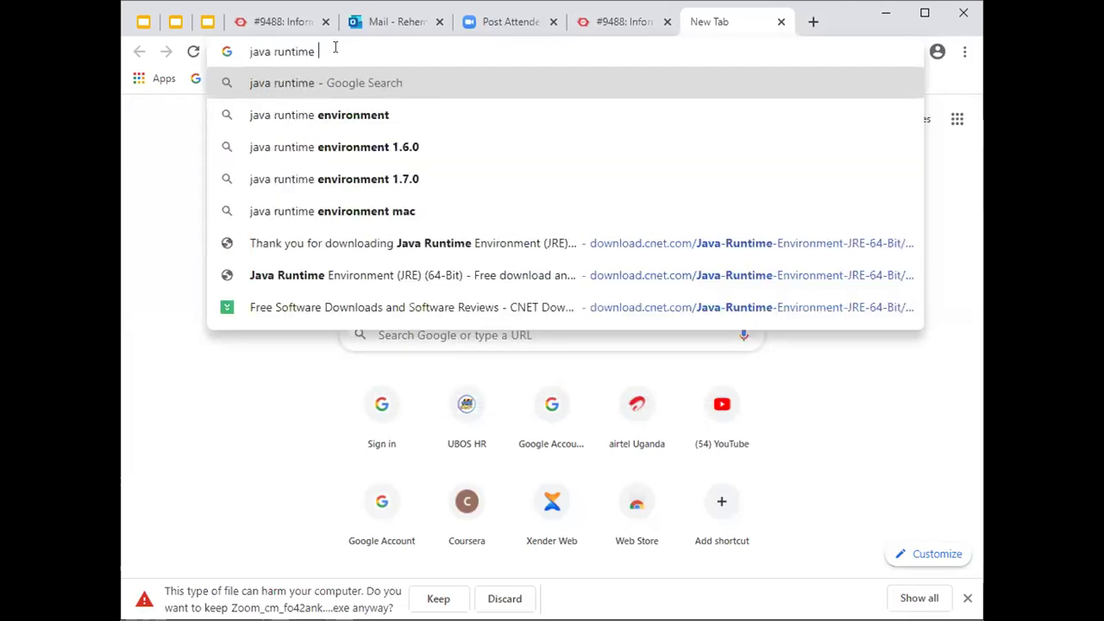
{"action": "type", "text": "envir"}
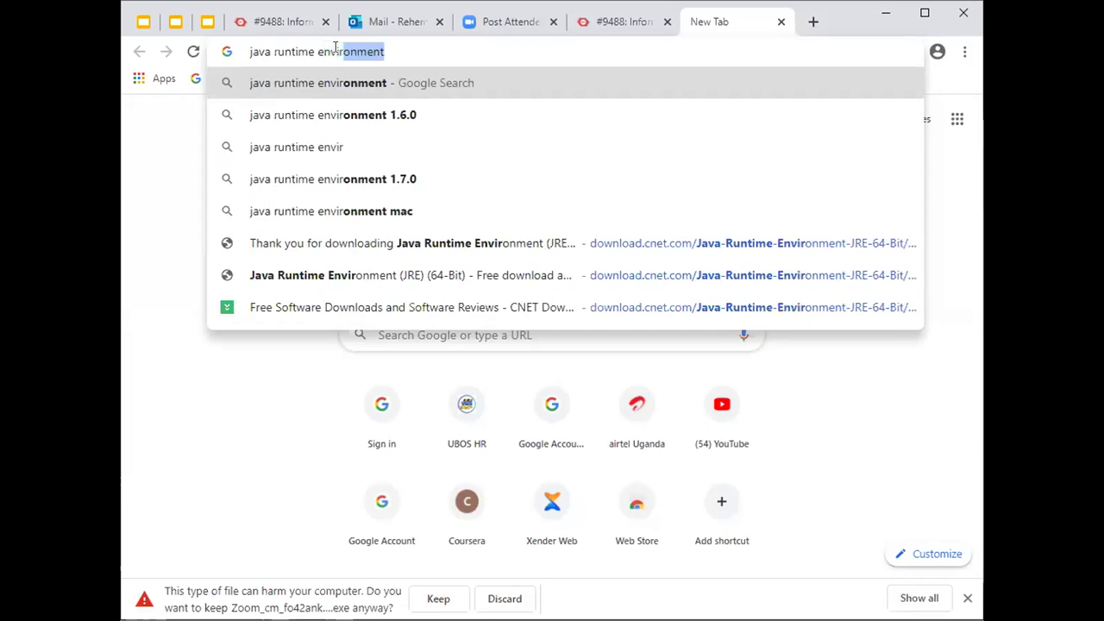
{"action": "type", "text": "onme"}
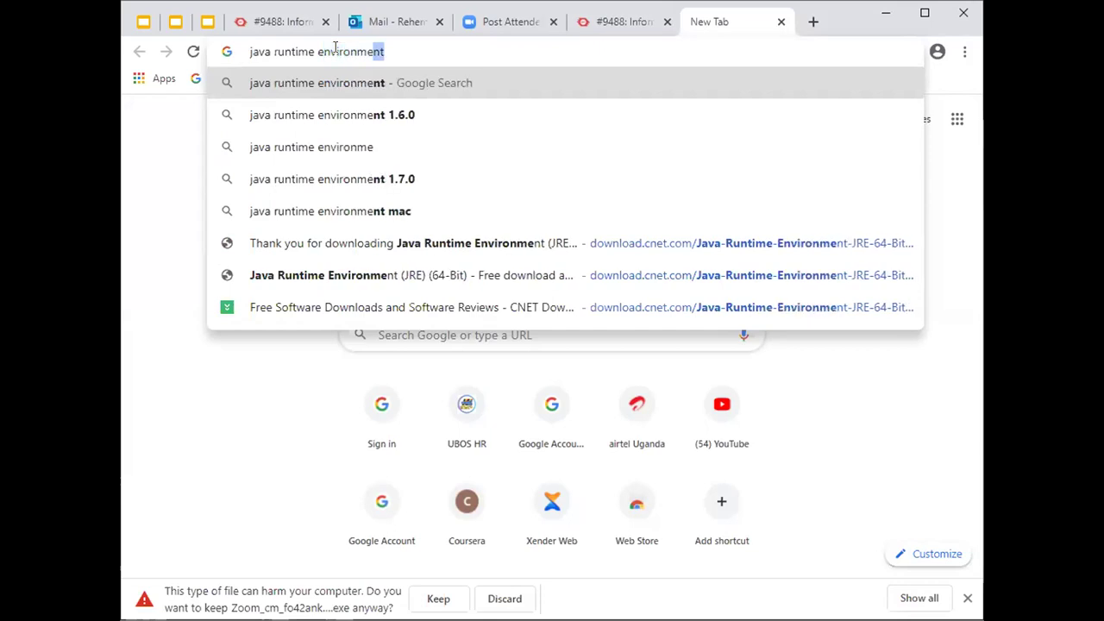
{"action": "key", "text": "Return"}
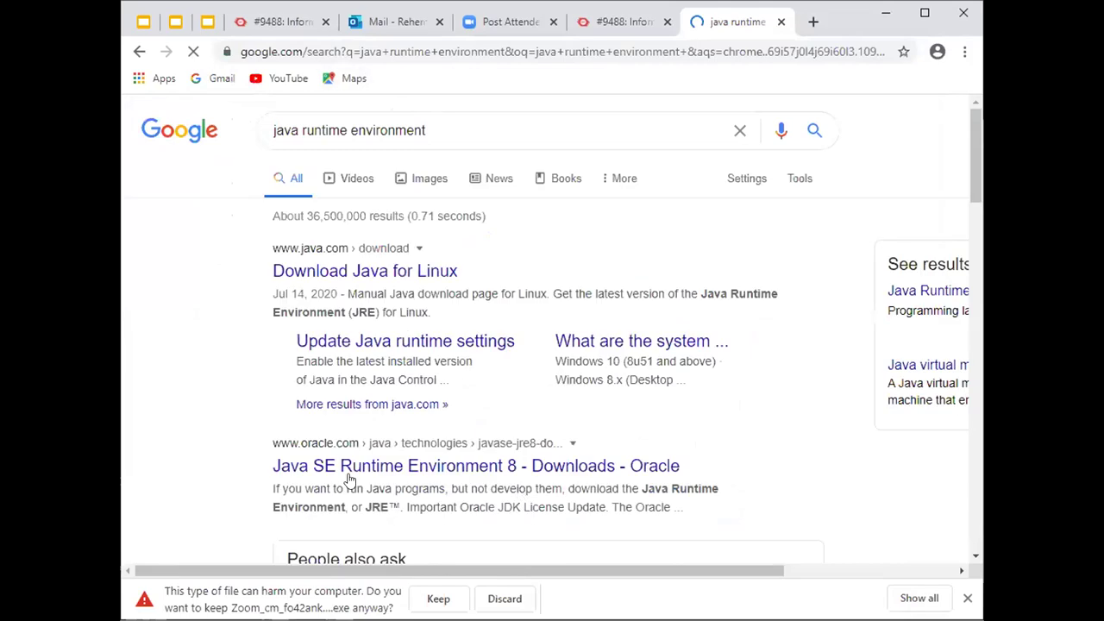
{"action": "left_click", "coordinate": [448, 466]}
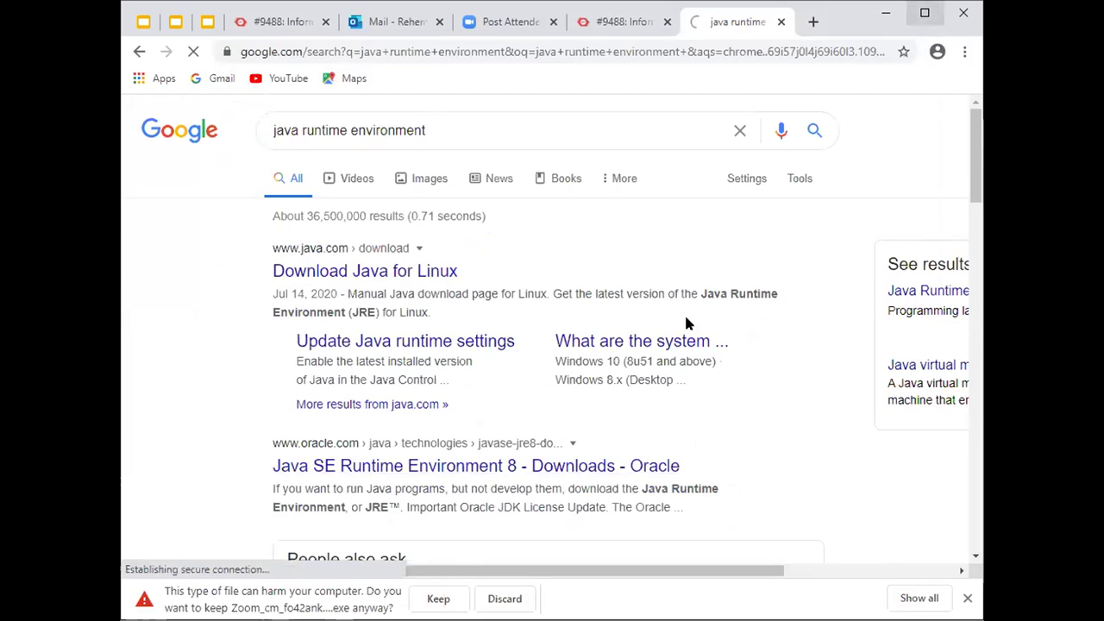
Scroll through Oracle's JRE 8u261 download table of Linux, macOS, Solaris and Windows files
{"action": "key", "text": "ctrl+shift+Tab"}
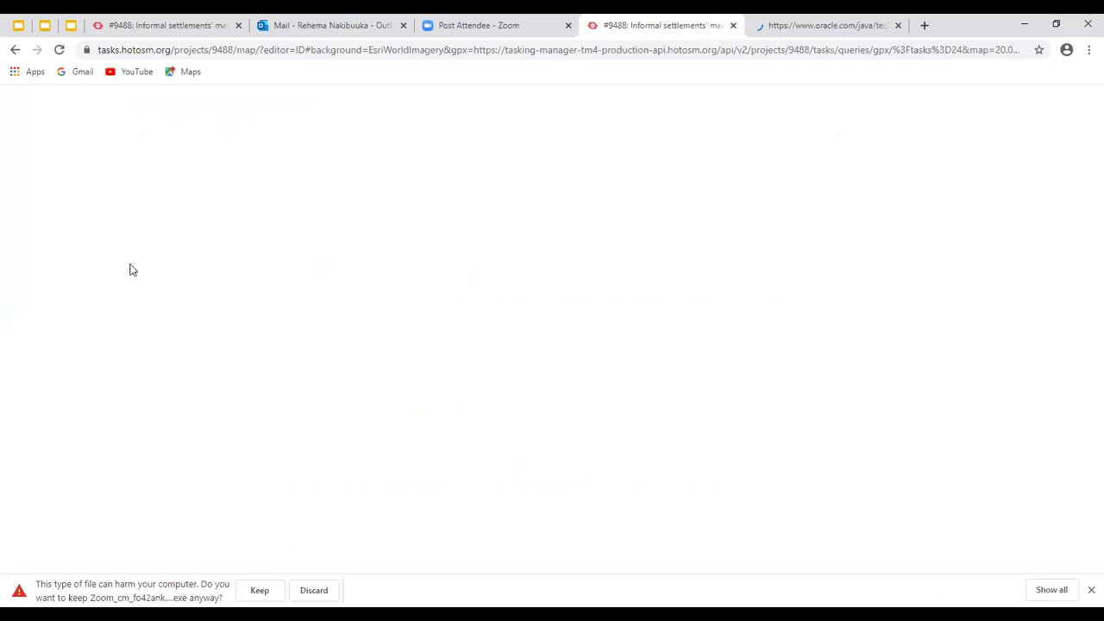
{"action": "key", "text": "ctrl+Tab"}
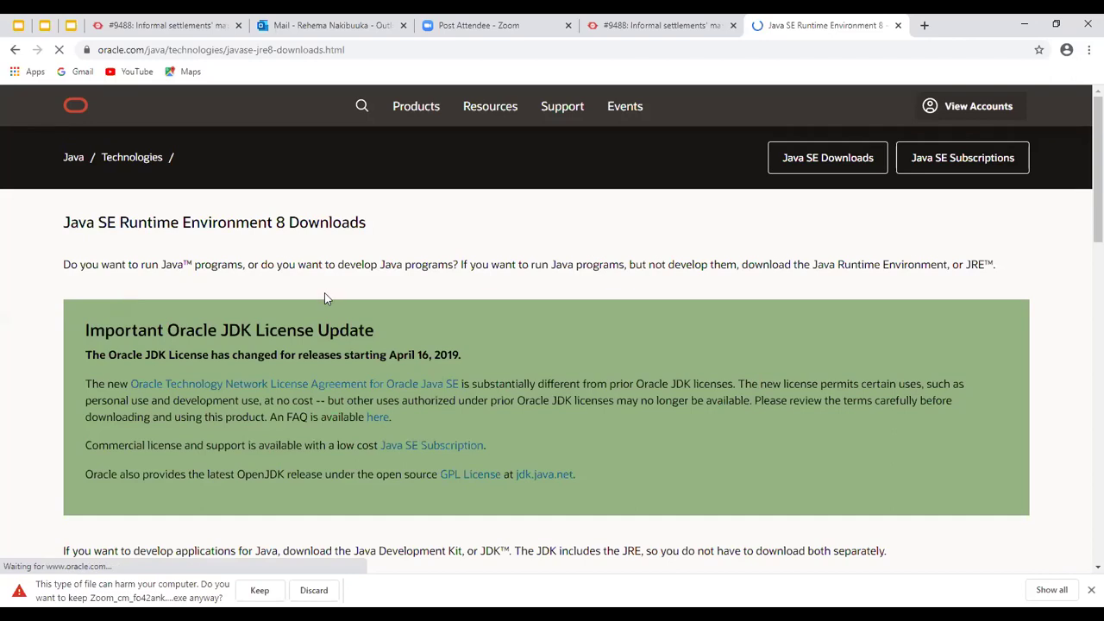
{"action": "scroll", "coordinate": [130, 311], "scroll_direction": "down", "scroll_amount": 5}
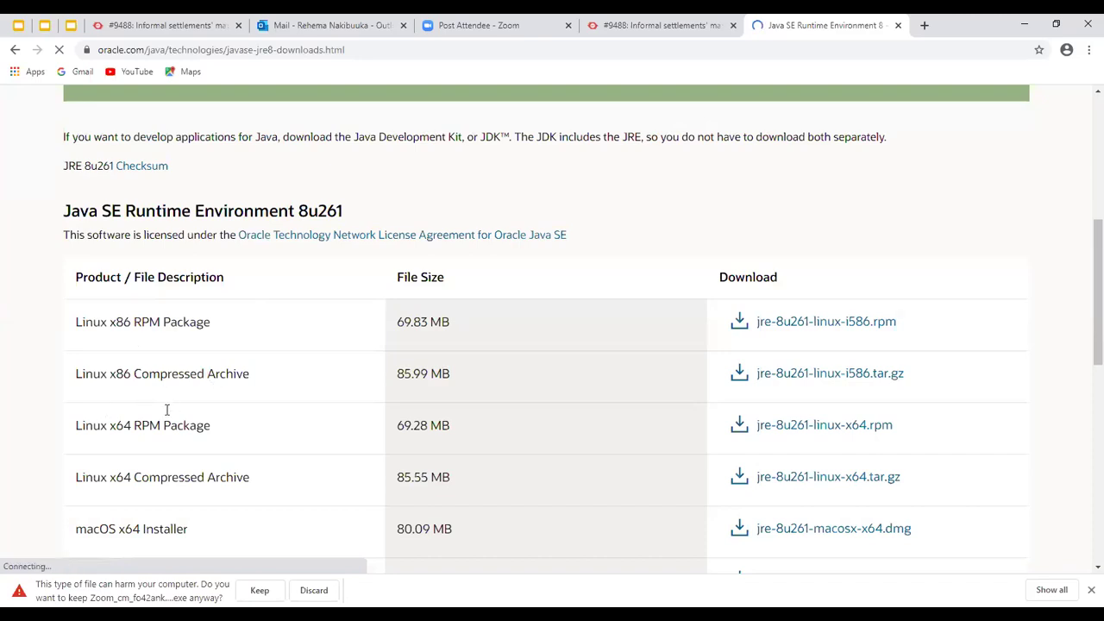
{"action": "scroll", "coordinate": [231, 304], "scroll_direction": "down", "scroll_amount": 3}
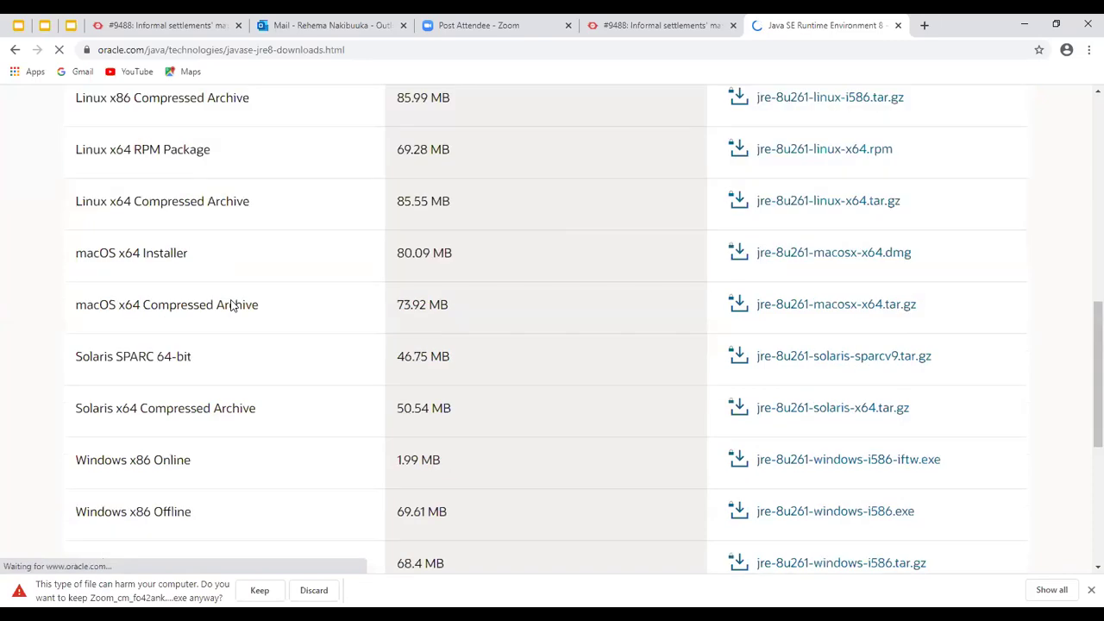
{"action": "scroll", "coordinate": [231, 304], "scroll_direction": "down", "scroll_amount": 2}
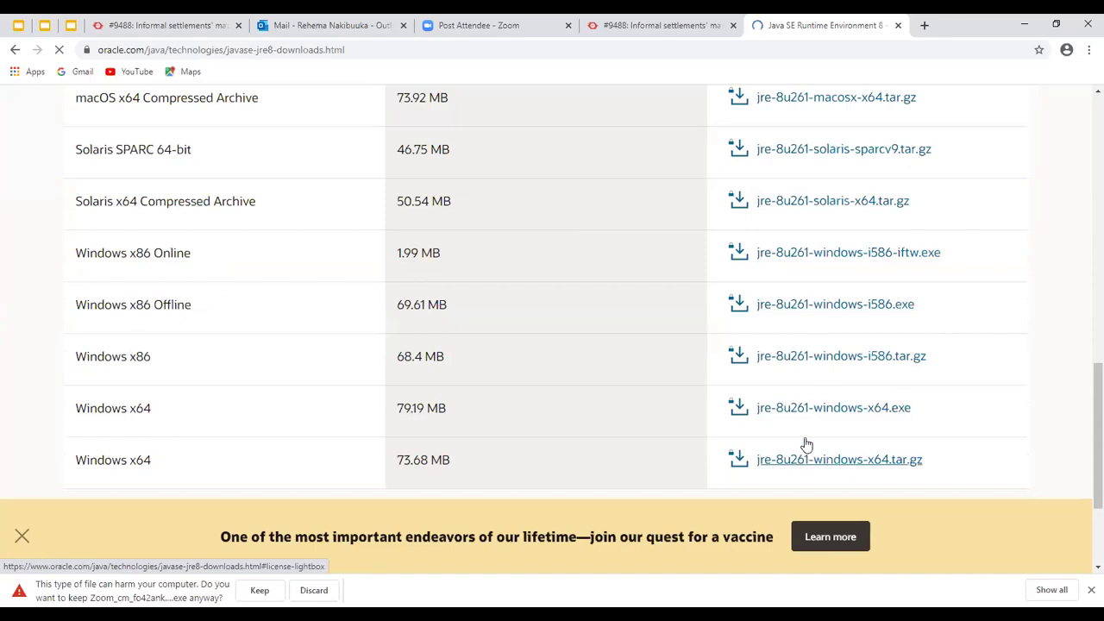
{"action": "scroll", "coordinate": [797, 449], "scroll_direction": "up", "scroll_amount": 4}
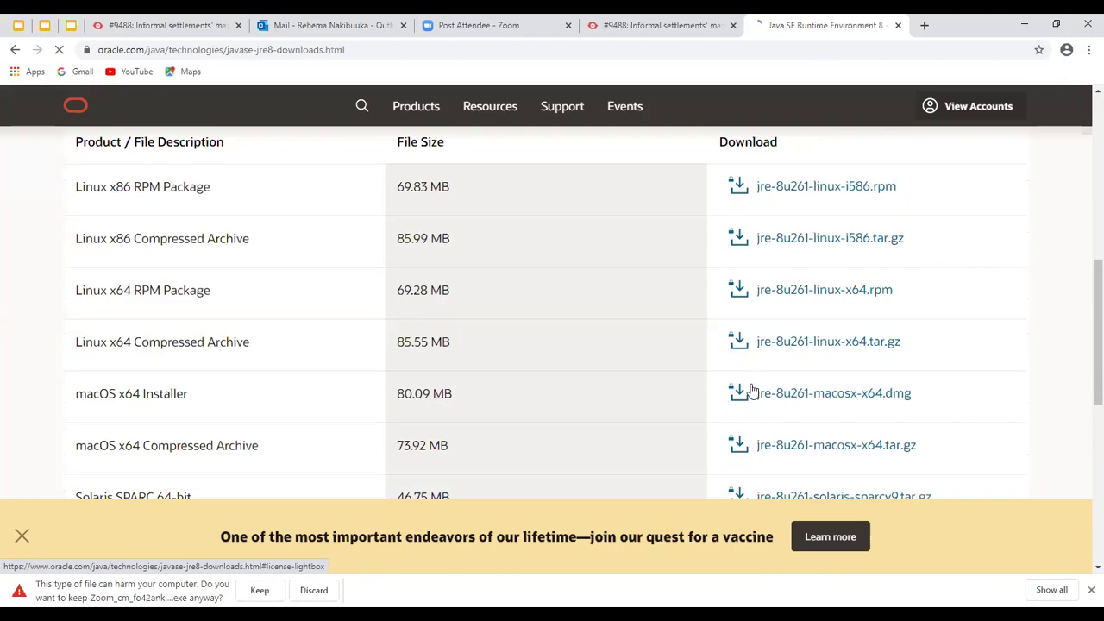
{"action": "scroll", "coordinate": [752, 393], "scroll_direction": "up", "scroll_amount": 2}
{"action": "scroll", "coordinate": [751, 390], "scroll_direction": "down", "scroll_amount": 1}
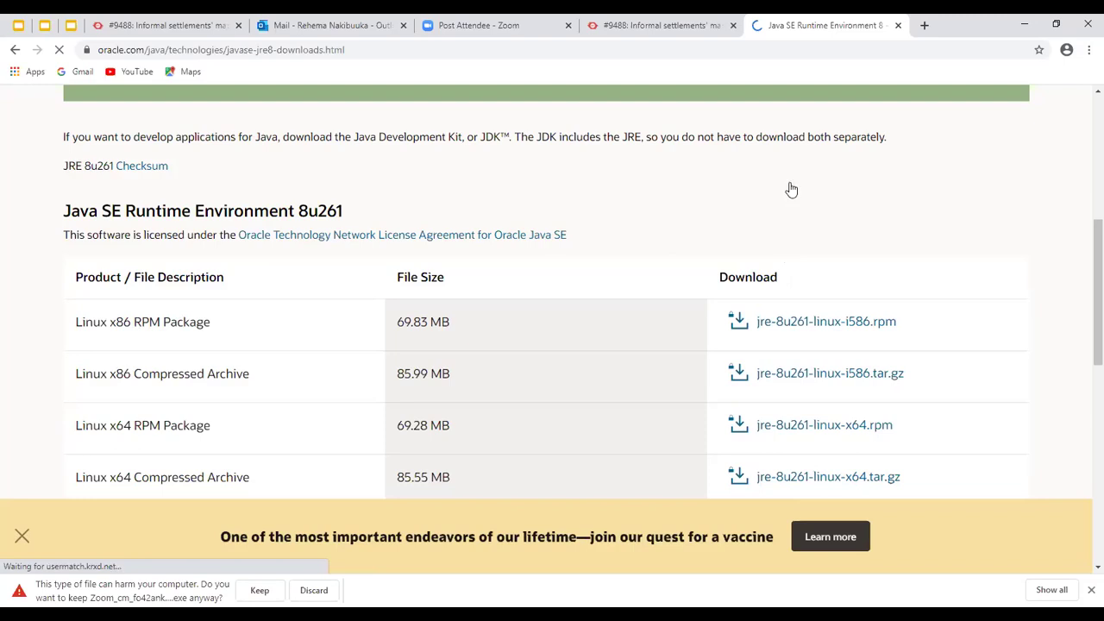
{"action": "scroll", "coordinate": [828, 474], "scroll_direction": "down", "scroll_amount": 2}
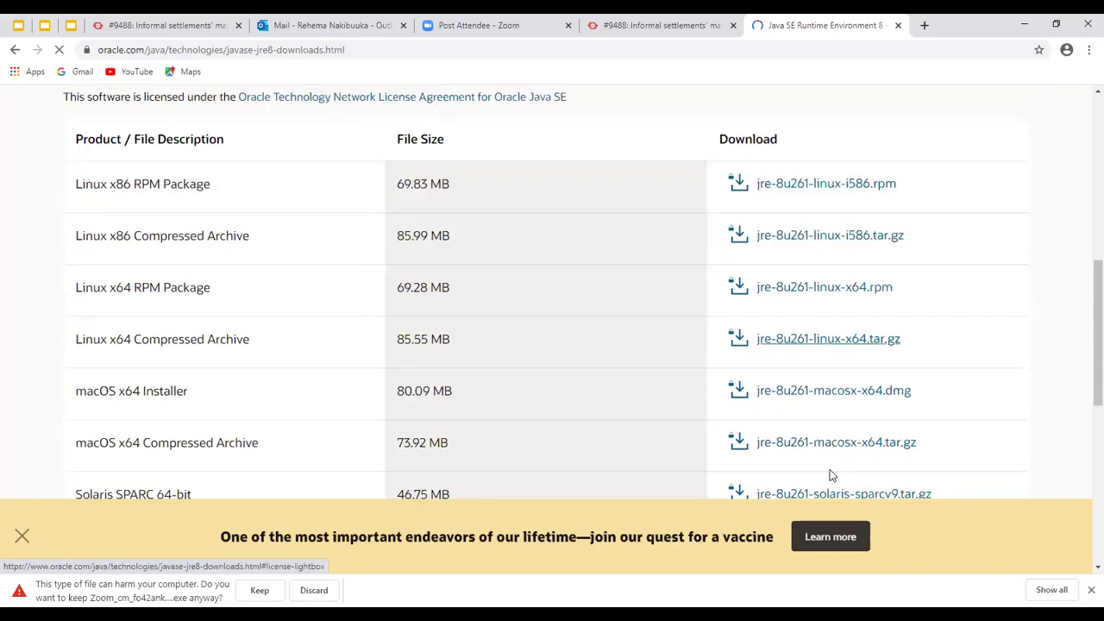
Search for 'josm' in a new tab and open the JOSM website result
{"action": "key", "text": "ctrl+t"}
{"action": "type", "text": "j"}
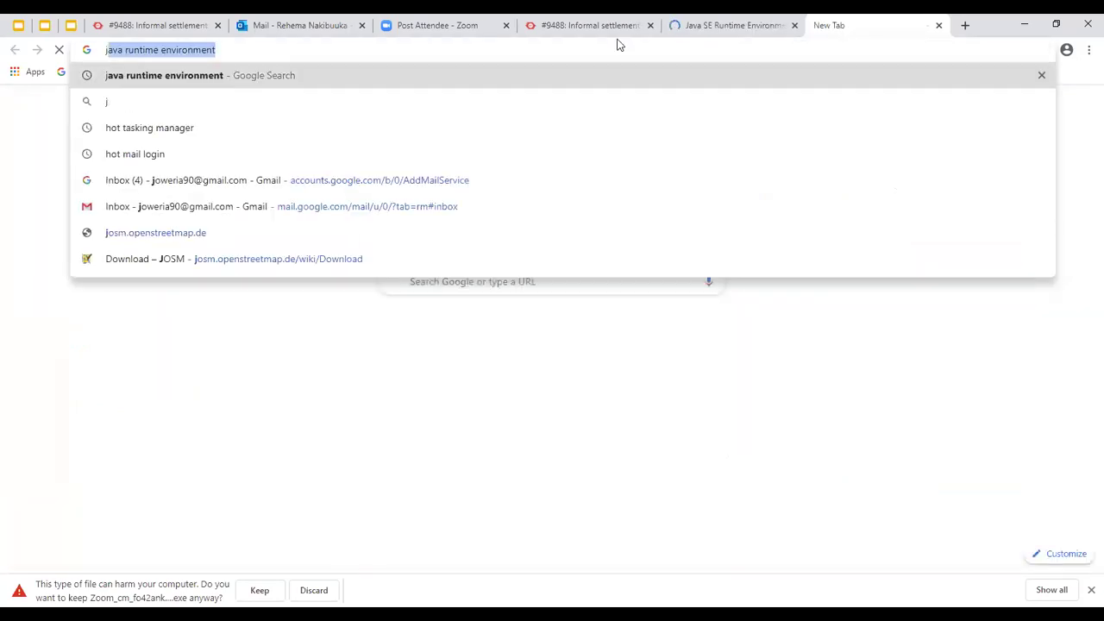
{"action": "type", "text": "osm"}
{"action": "key", "text": "Return"}
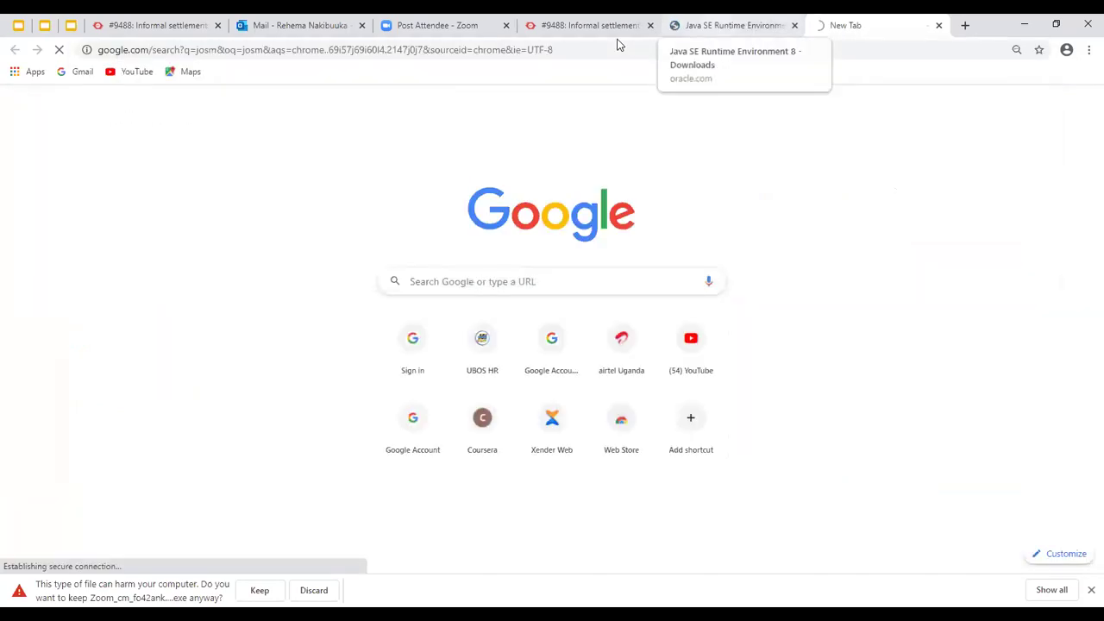
{"action": "left_click", "coordinate": [729, 25]}
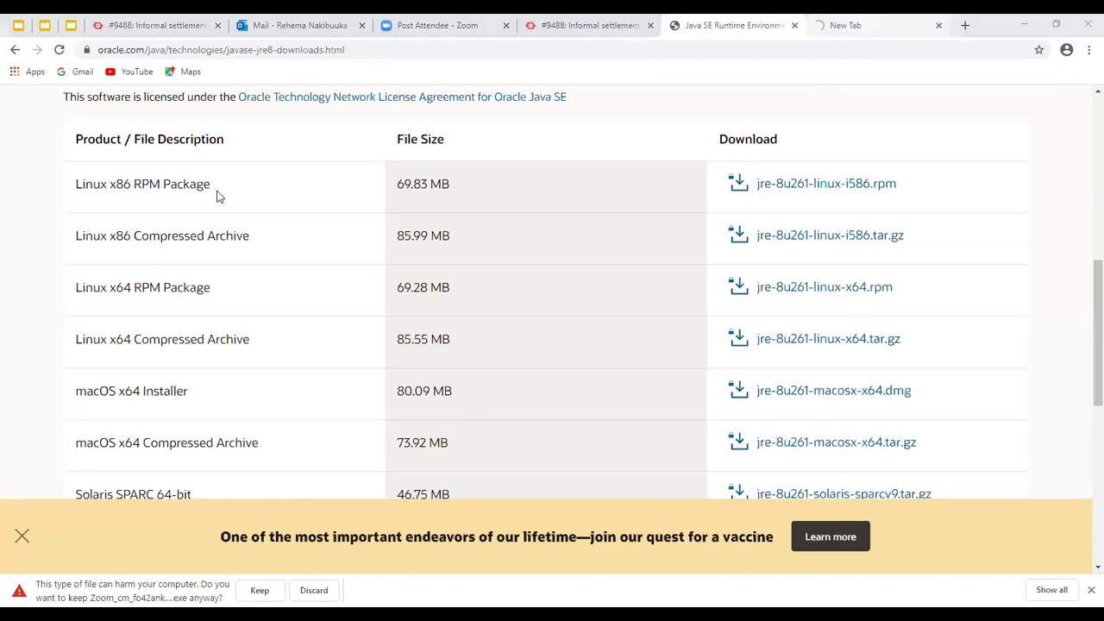
{"action": "key", "text": "ctrl+Tab"}
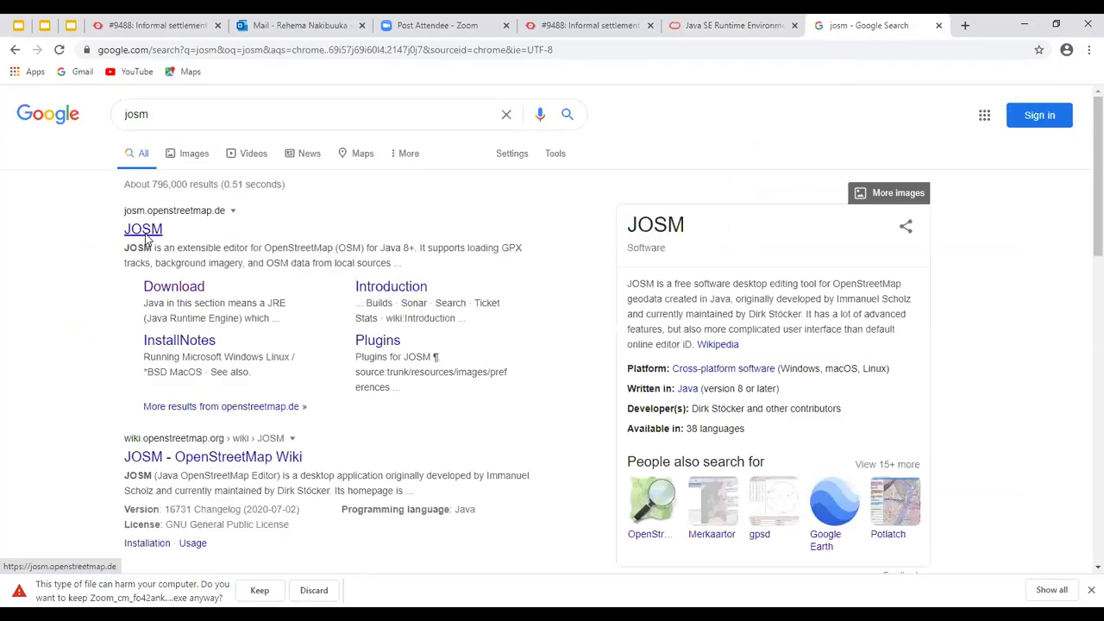
{"action": "left_click", "coordinate": [143, 229]}
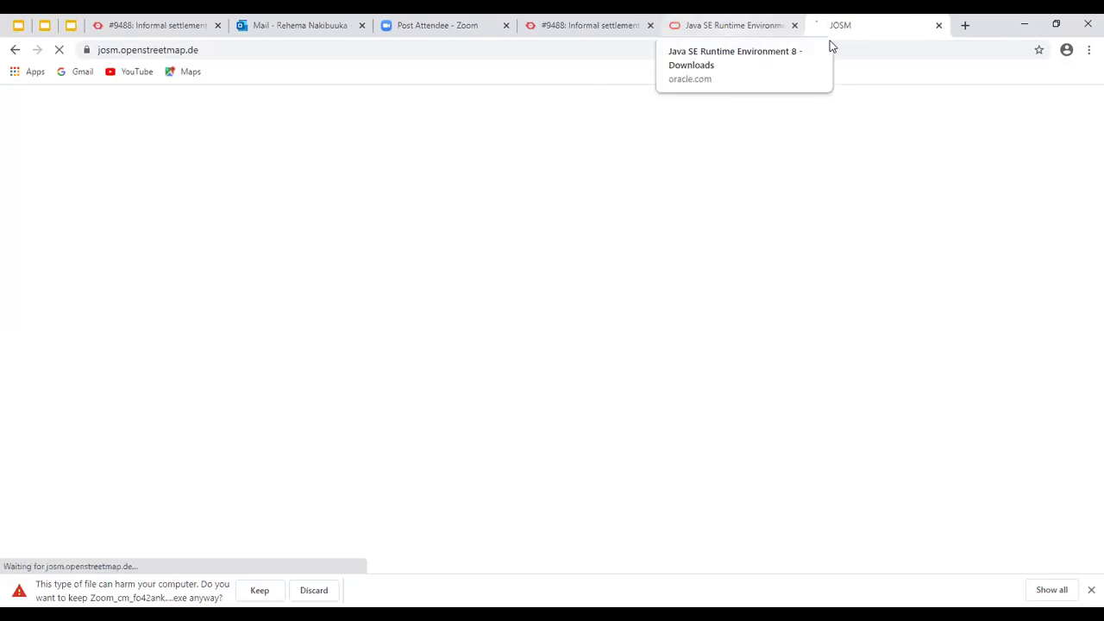
Close the Mail tab, leaving the JOSM site loading beside the Oracle tab
{"action": "key", "text": "ctrl+shift+Tab"}
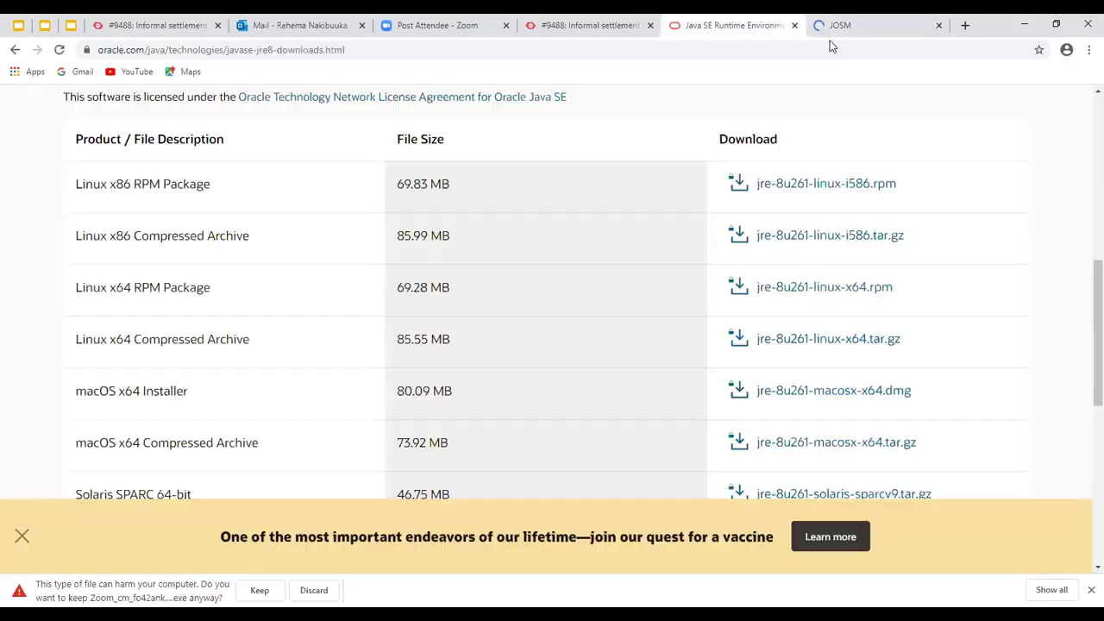
{"action": "key", "text": "ctrl+Tab"}
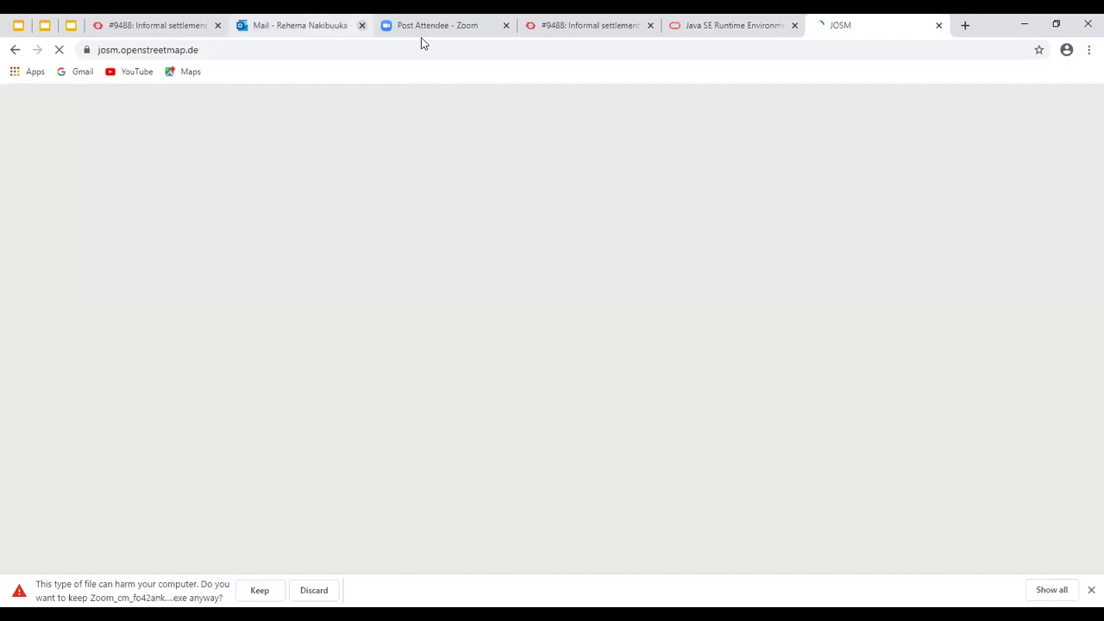
{"action": "middle_click", "coordinate": [270, 37]}
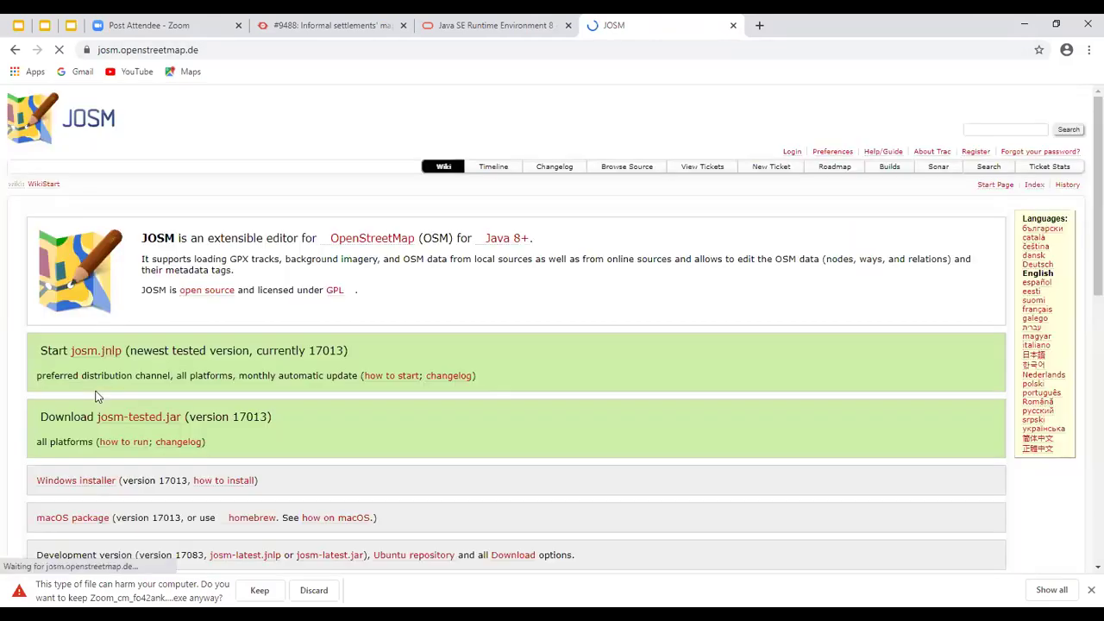
Pick the josm-tested.jar download for version 17013, then return to the Tasking Manager task
{"action": "scroll", "coordinate": [296, 343], "scroll_direction": "down", "scroll_amount": 1}
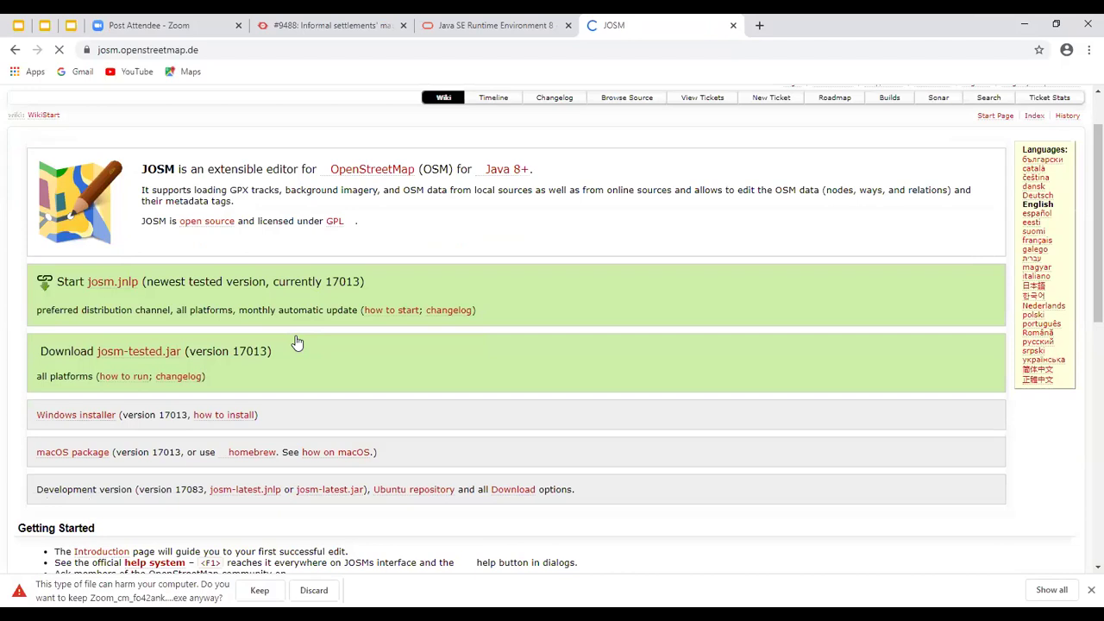
{"action": "scroll", "coordinate": [296, 343], "scroll_direction": "down", "scroll_amount": 3}
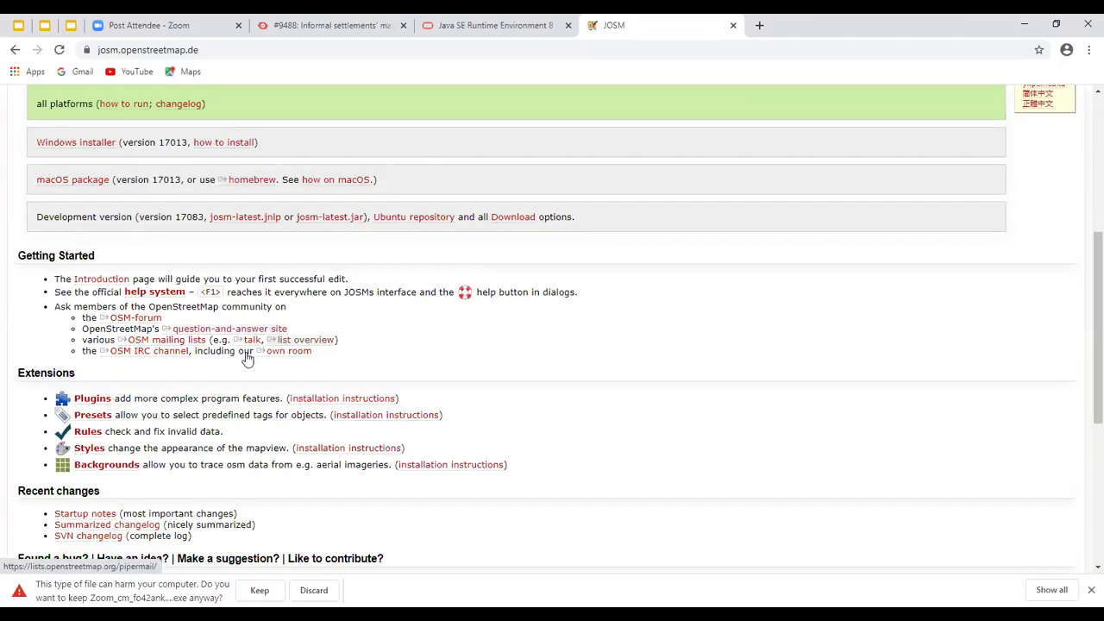
{"action": "scroll", "coordinate": [247, 359], "scroll_direction": "up", "scroll_amount": 2}
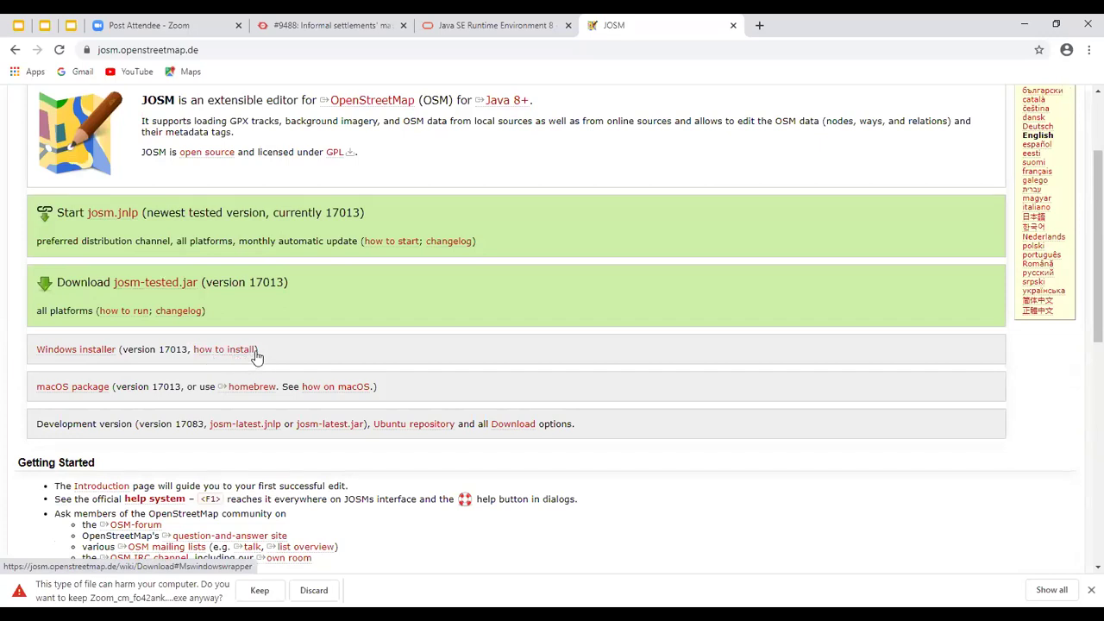
{"action": "left_click", "coordinate": [177, 287]}
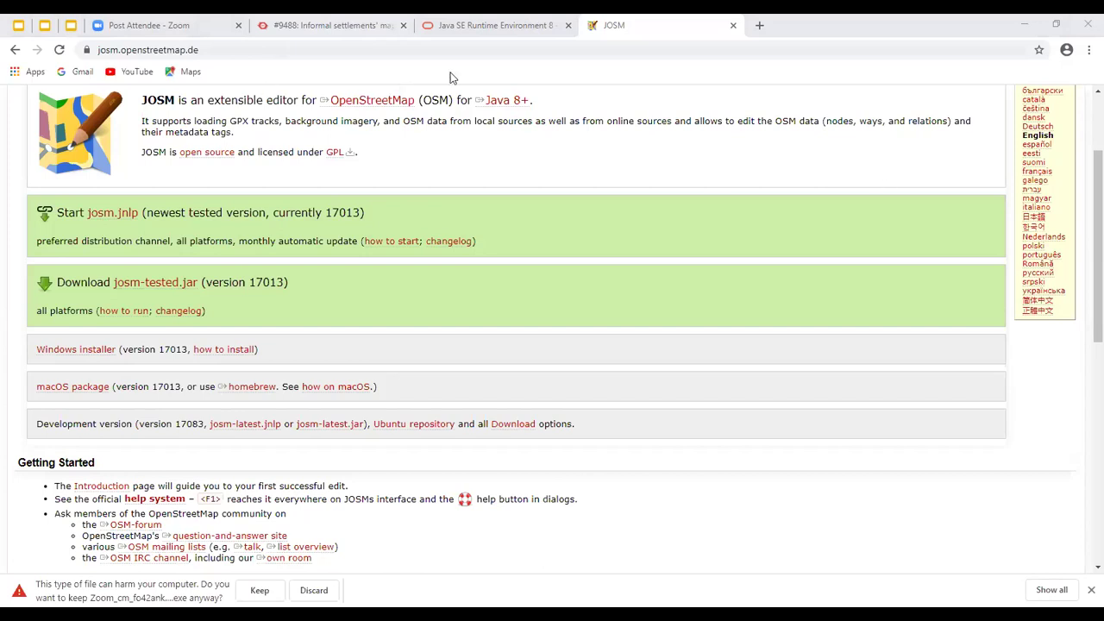
{"action": "left_click", "coordinate": [332, 26]}
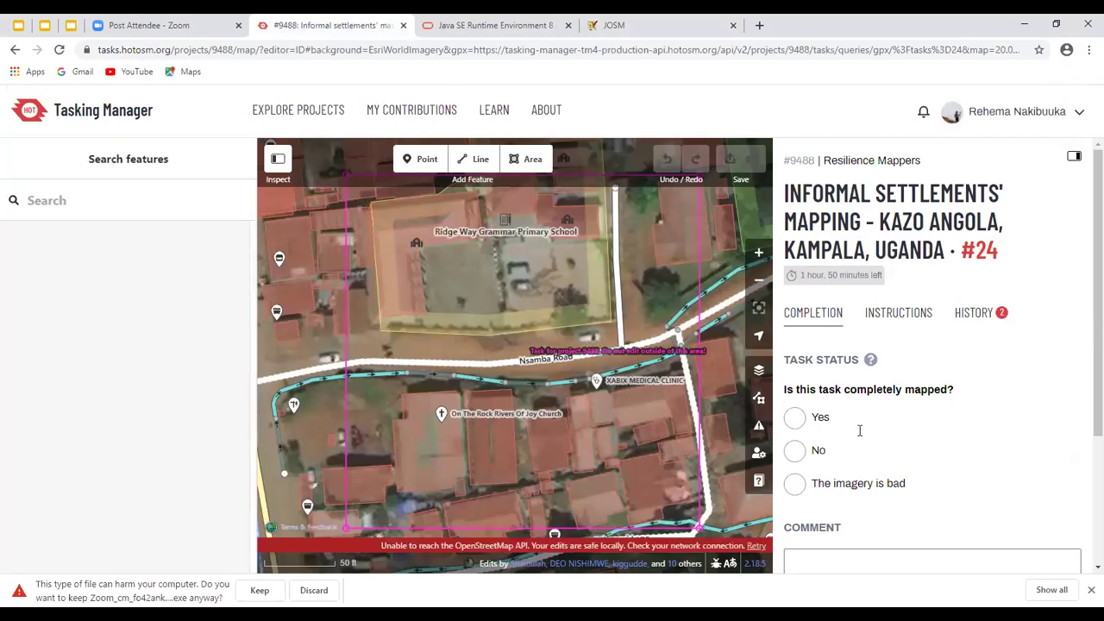
Submit task #24 as not completely mapped, commenting that roads and buildings were added
{"action": "left_click", "coordinate": [794, 451]}
{"action": "scroll", "coordinate": [860, 431], "scroll_direction": "down", "scroll_amount": 2}
{"action": "left_click", "coordinate": [860, 430]}
{"action": "type", "text": "a"}
{"action": "key", "text": "BackSpace"}
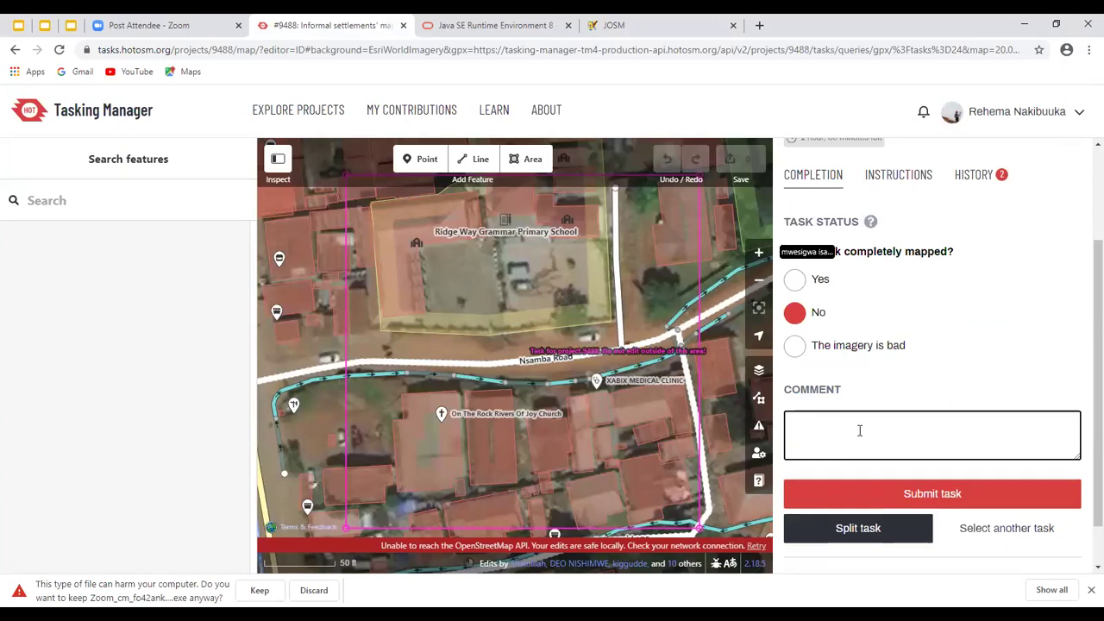
{"action": "type", "text": "a"}
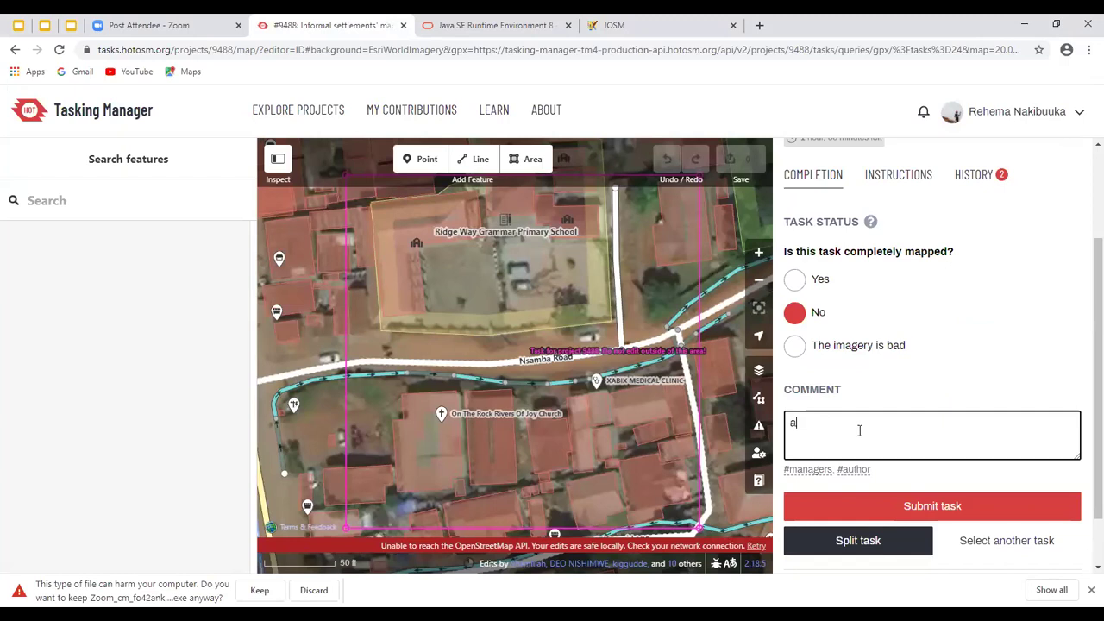
{"action": "type", "text": "dded road s and buildimgs"}
{"action": "key", "text": "BackSpace"}
{"action": "key", "text": "BackSpace"}
{"action": "key", "text": "BackSpace"}
{"action": "type", "text": "ngs"}
{"action": "left_click", "coordinate": [589, 317]}
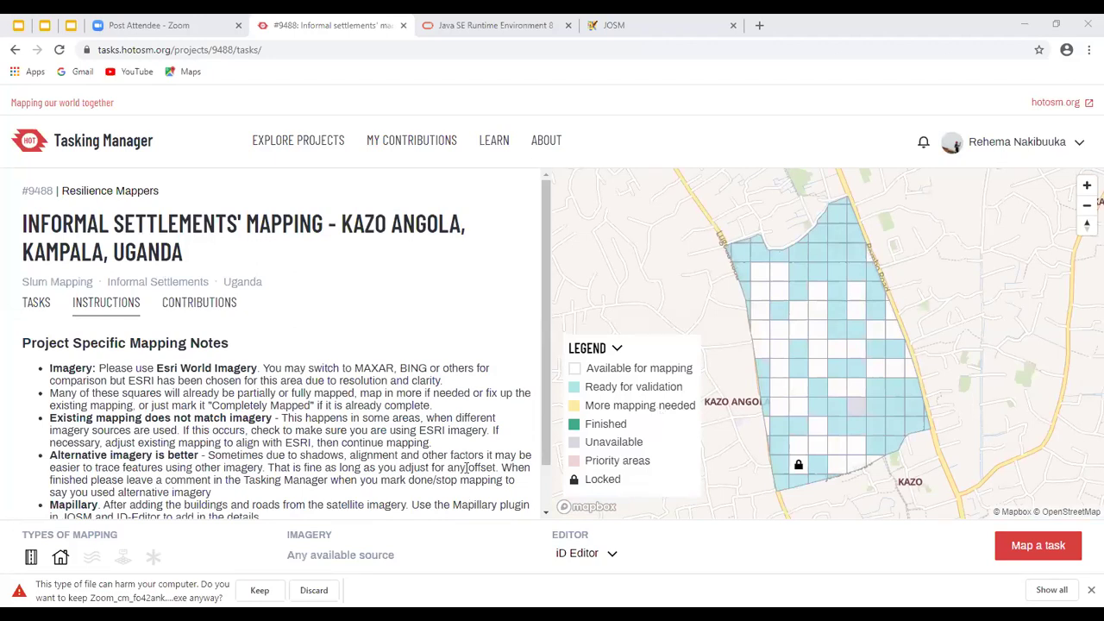
{"action": "left_click", "coordinate": [466, 467]}
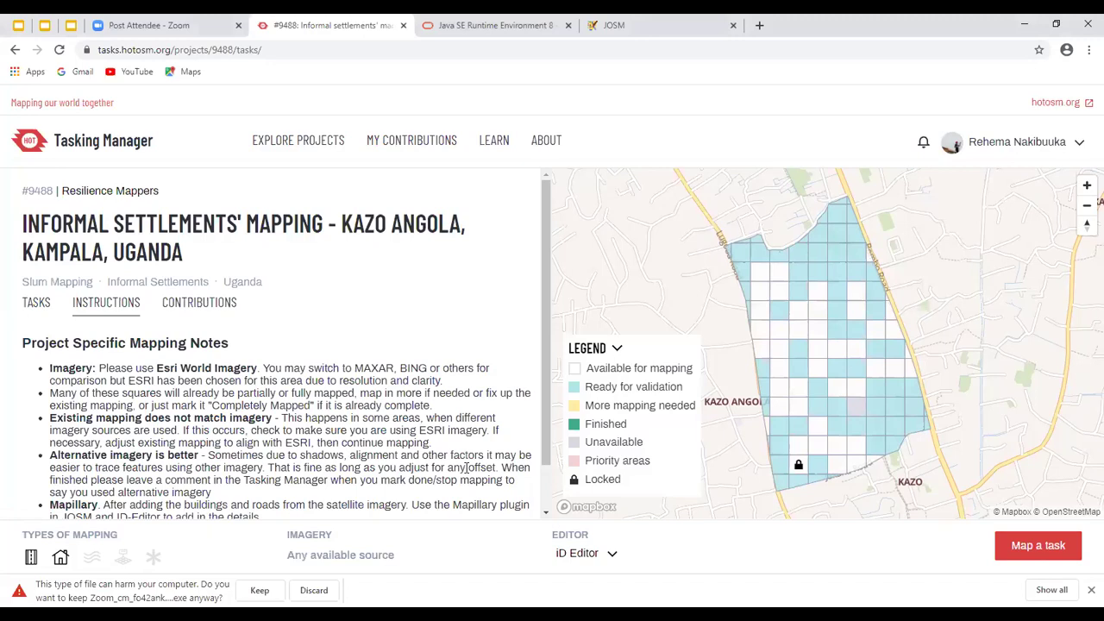
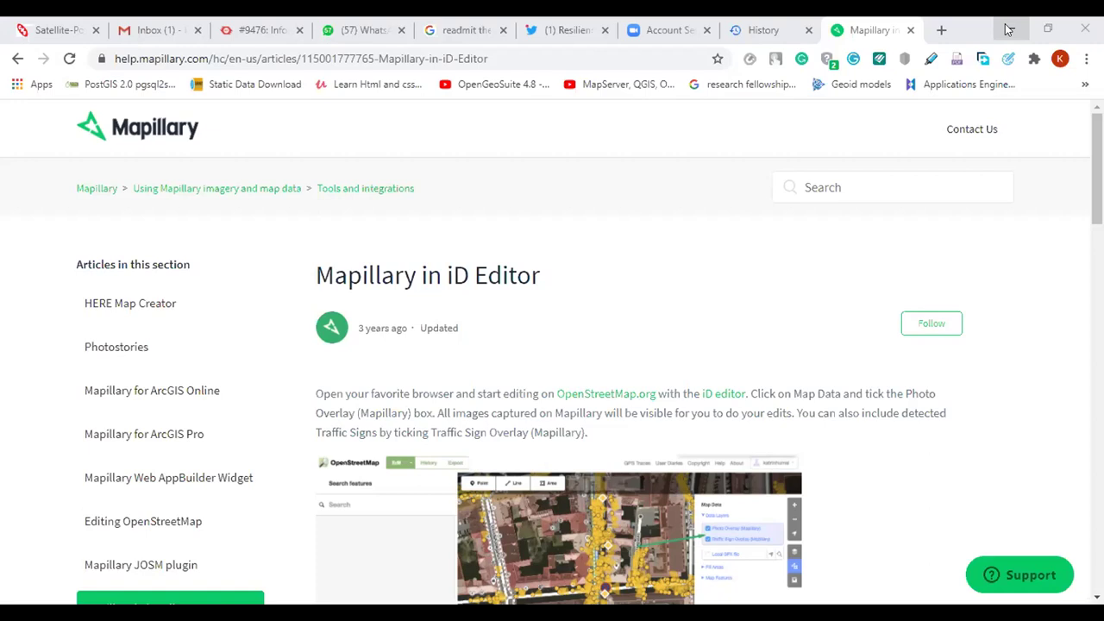
Restore the browser window so the JOSM start page shows behind it
{"action": "double_click", "coordinate": [1007, 29]}
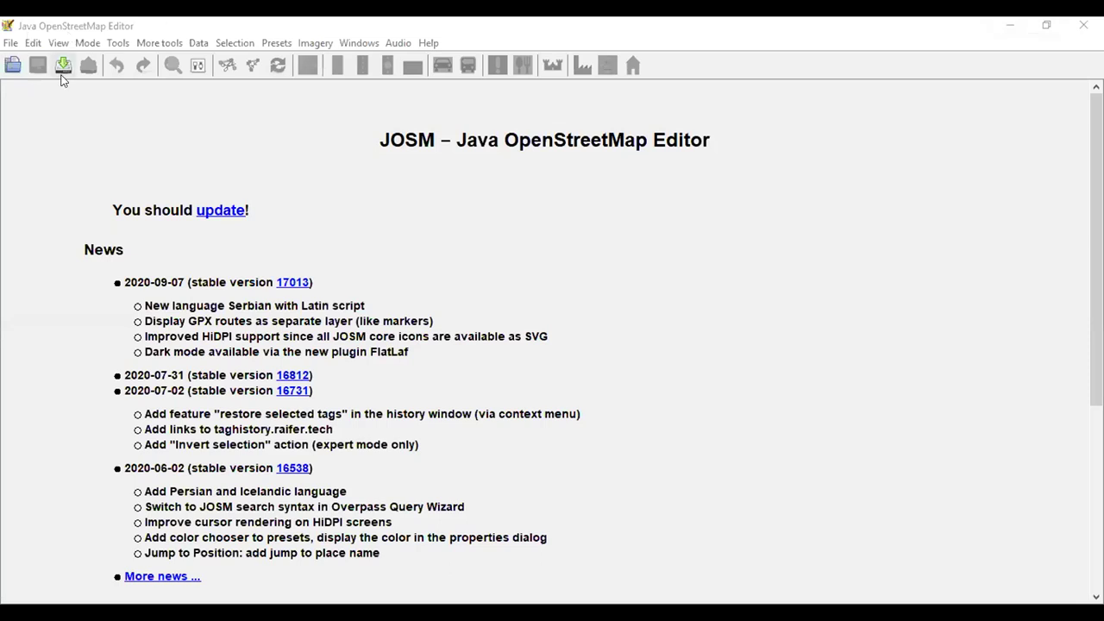
In Preferences > Plugins, search Mapillary, tick it and download plugin version 1.5.25
{"action": "left_click", "coordinate": [30, 42]}
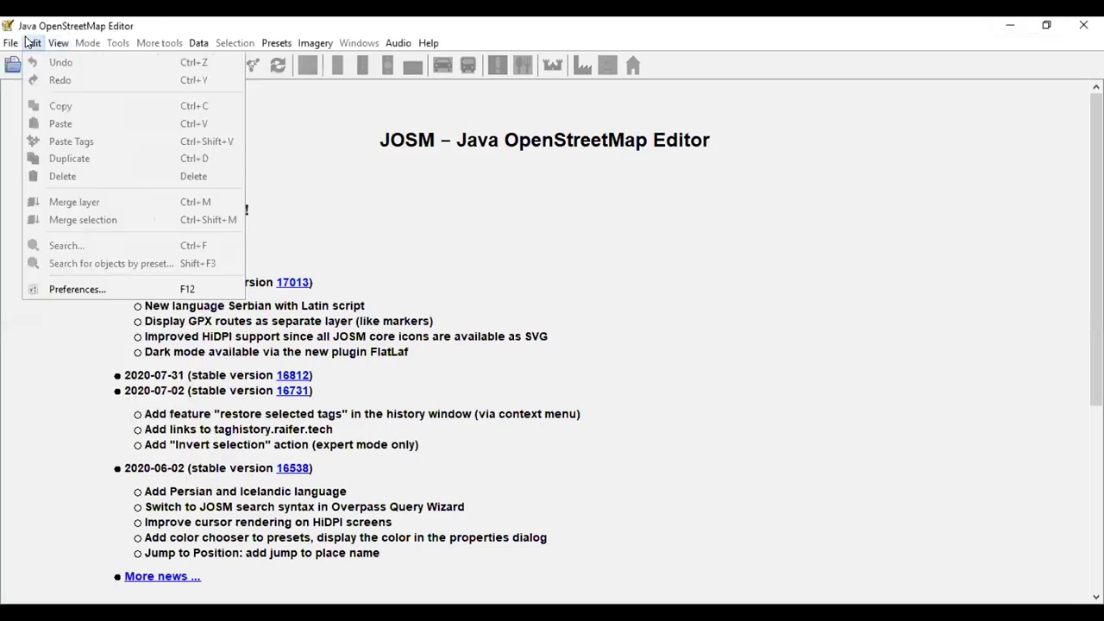
{"action": "mouse_move", "coordinate": [58, 43]}
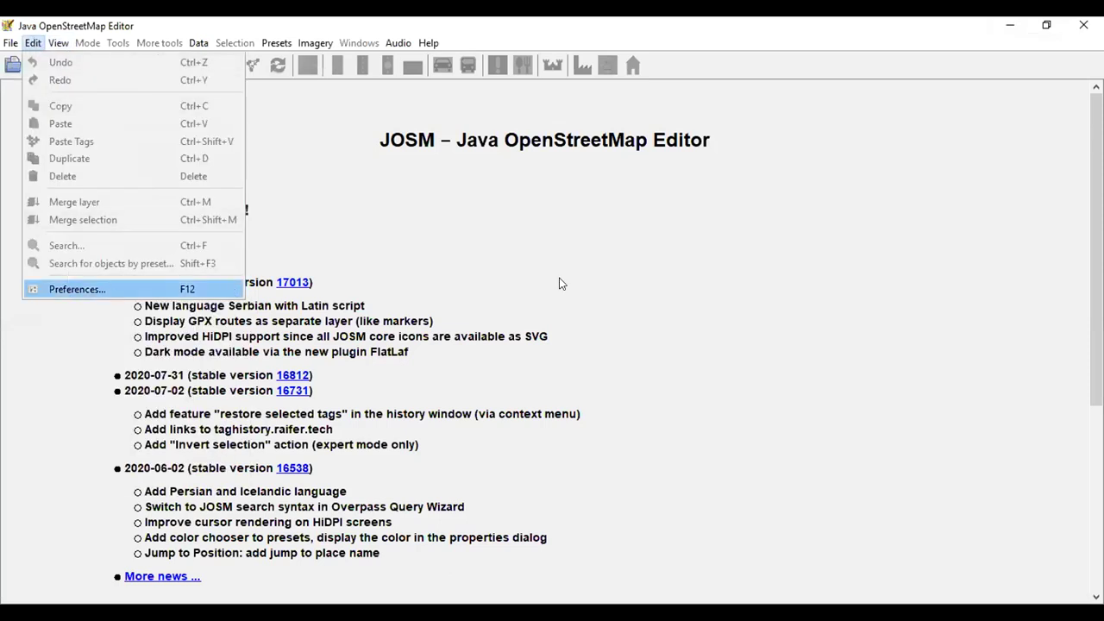
{"action": "key", "text": "Return"}
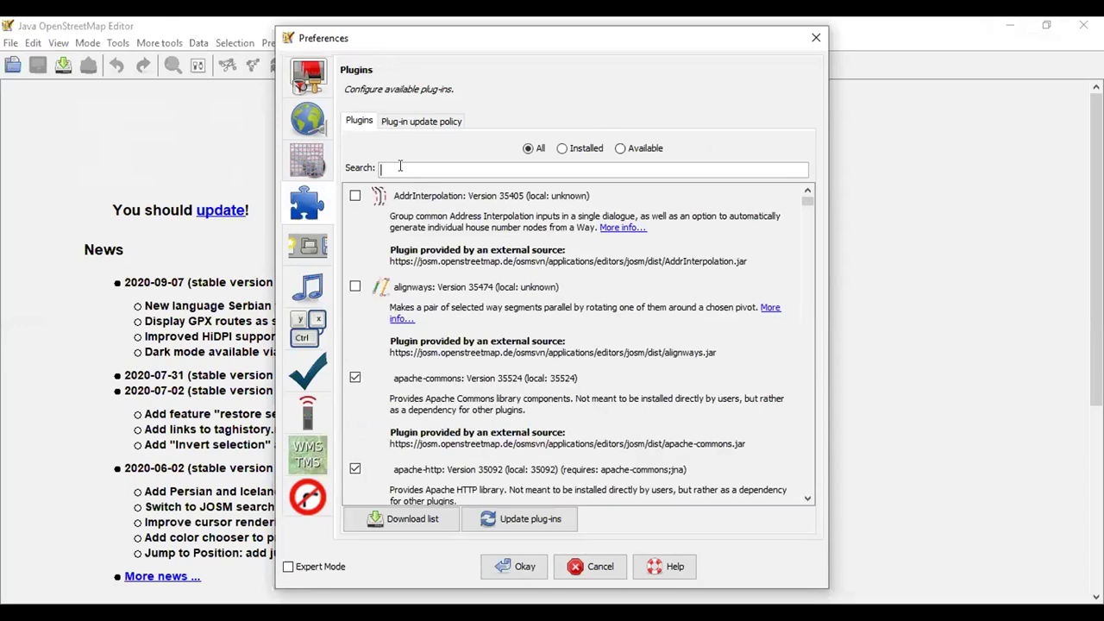
{"action": "type", "text": "Mapill"}
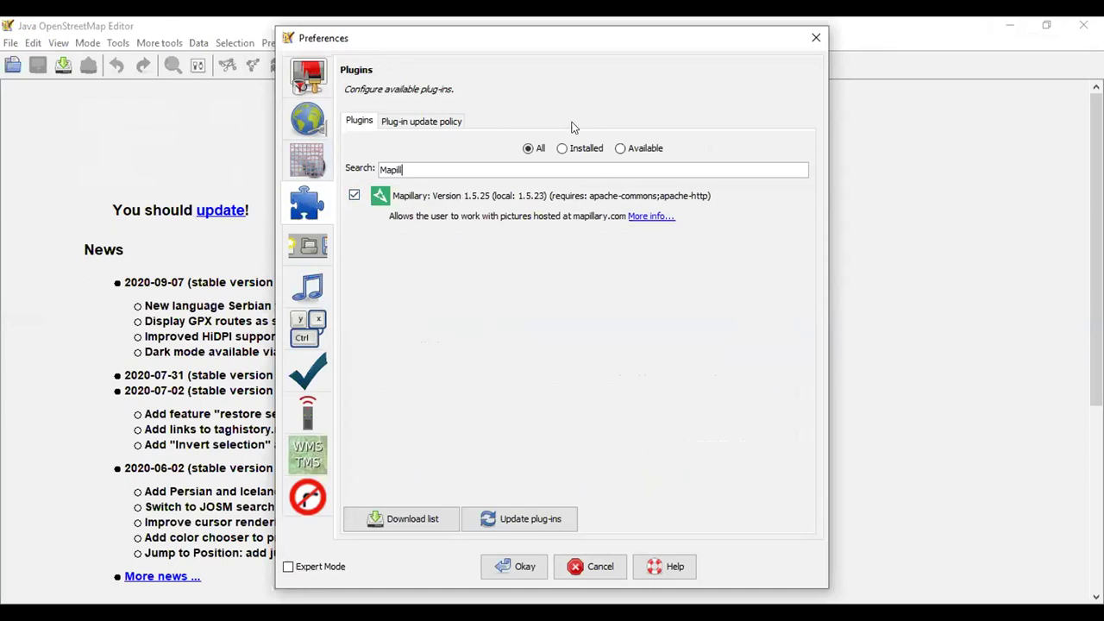
{"action": "left_click", "coordinate": [353, 196]}
{"action": "left_click", "coordinate": [354, 195]}
{"action": "left_click", "coordinate": [404, 520]}
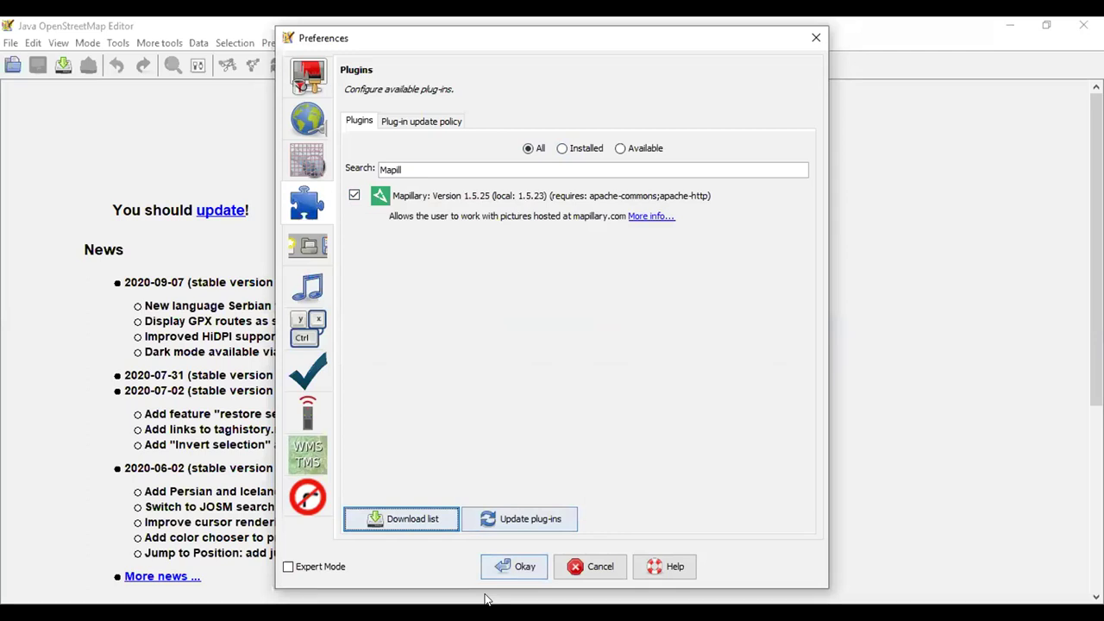
{"action": "left_click", "coordinate": [520, 566]}
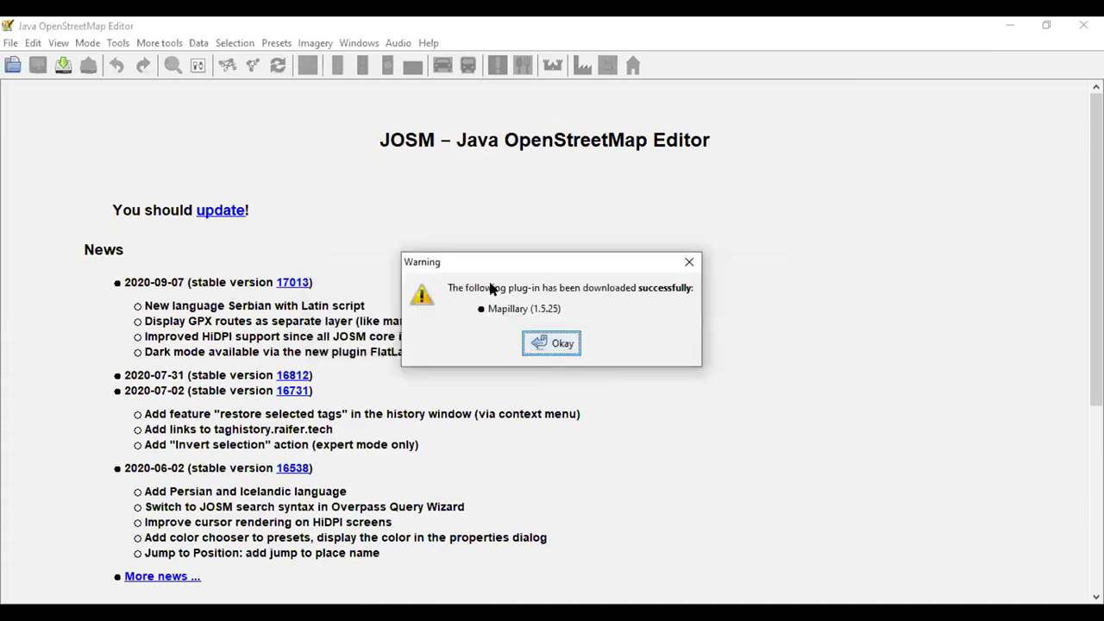
{"action": "left_click", "coordinate": [553, 349]}
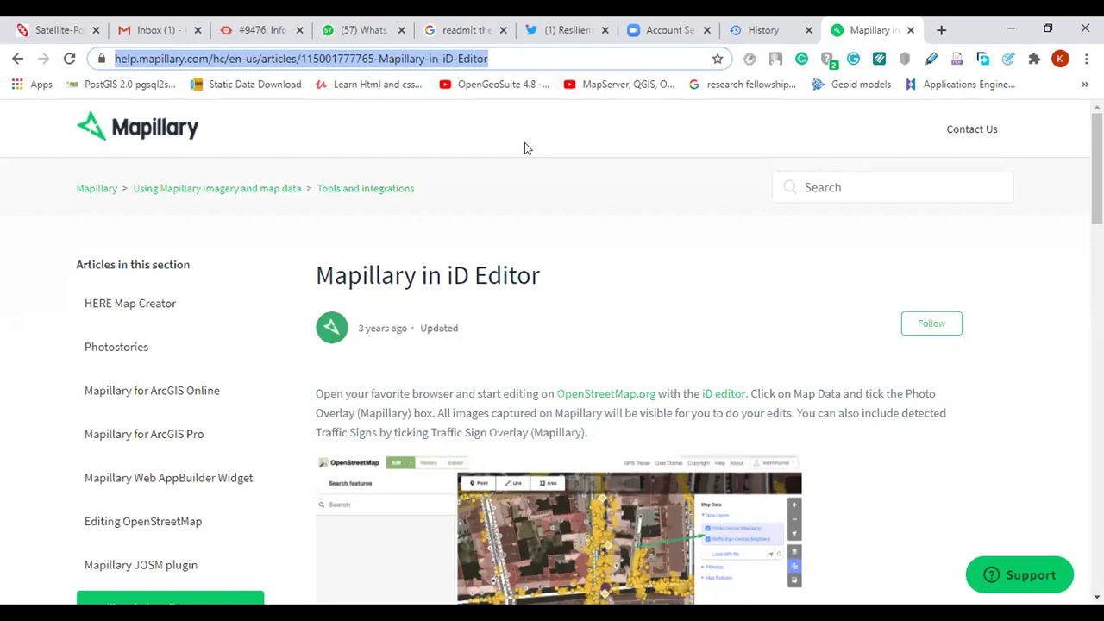
Load tasks.hotosm.org and go to the Explore Projects list
{"action": "type", "text": "tas"}
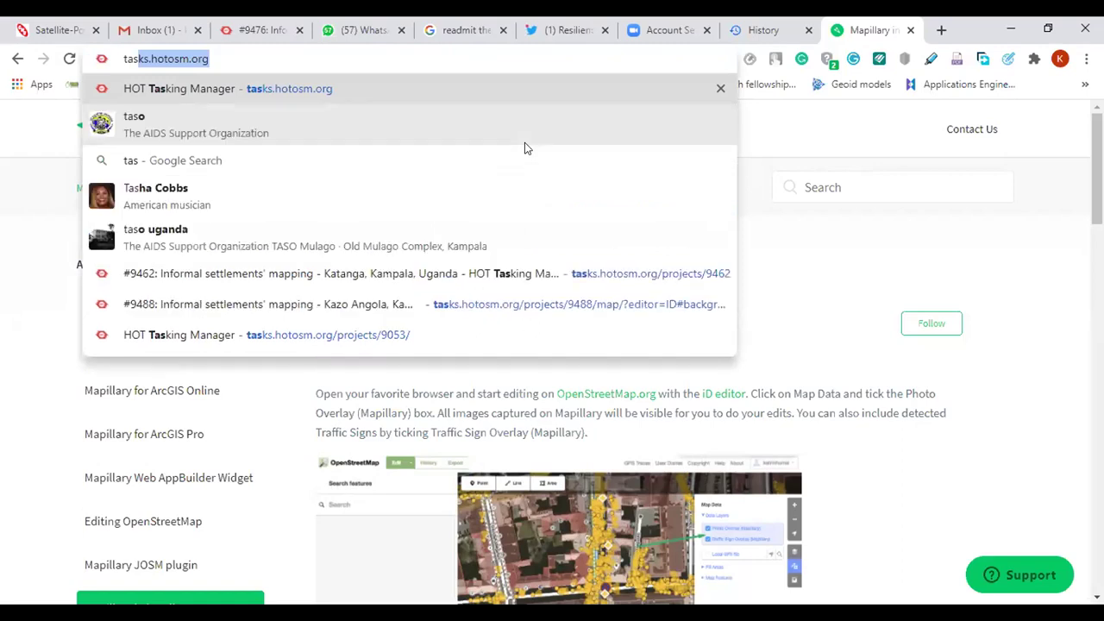
{"action": "key", "text": "Right"}
{"action": "key", "text": "Return"}
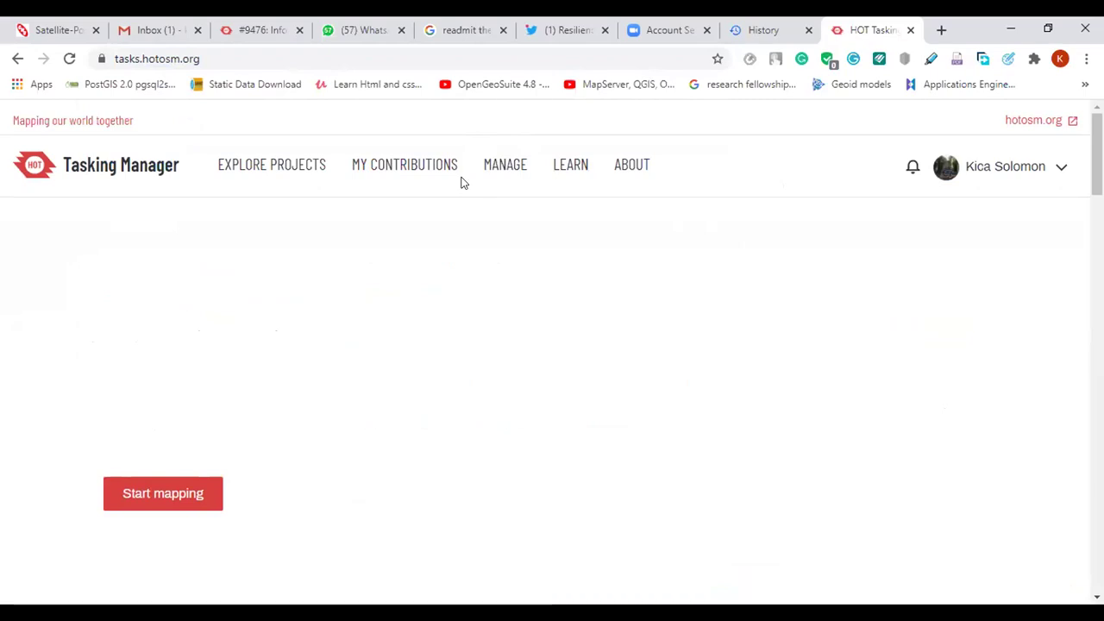
{"action": "scroll", "coordinate": [419, 353], "scroll_direction": "down", "scroll_amount": 2}
{"action": "scroll", "coordinate": [423, 358], "scroll_direction": "up", "scroll_amount": 2}
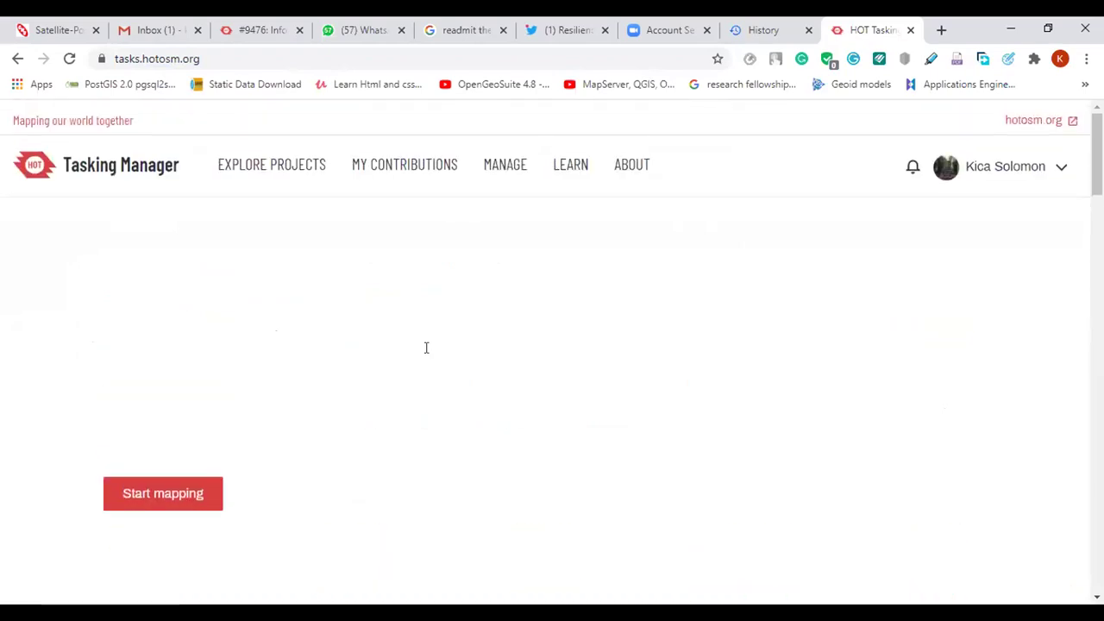
{"action": "left_click", "coordinate": [271, 166]}
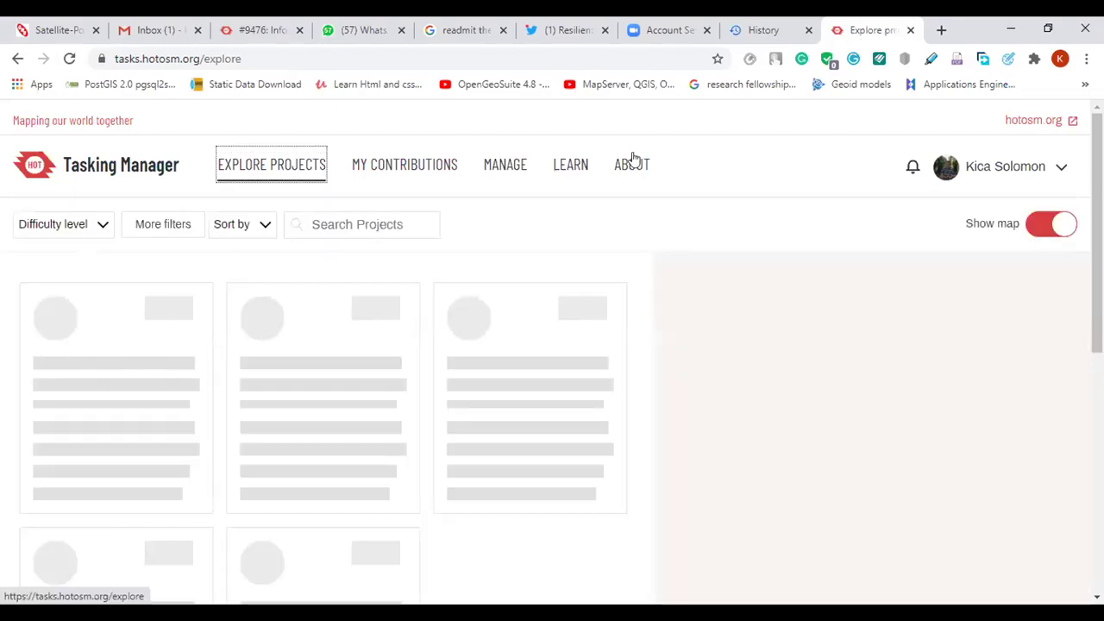
Search for project #9488 and open its Kazo Angola task map
{"action": "left_click", "coordinate": [403, 226]}
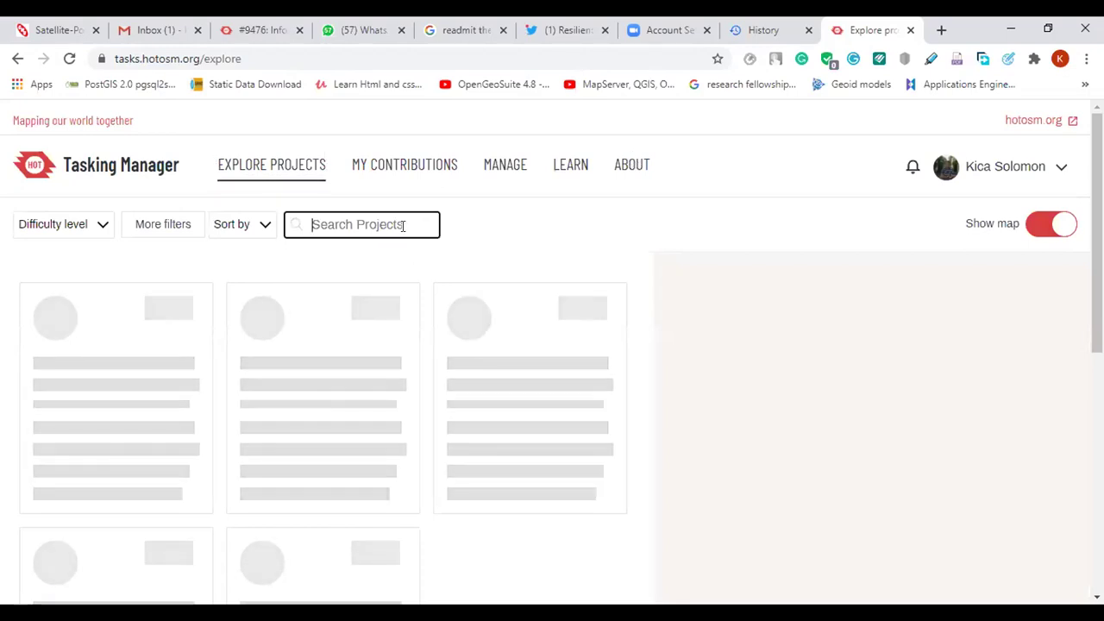
{"action": "type", "text": "#94"}
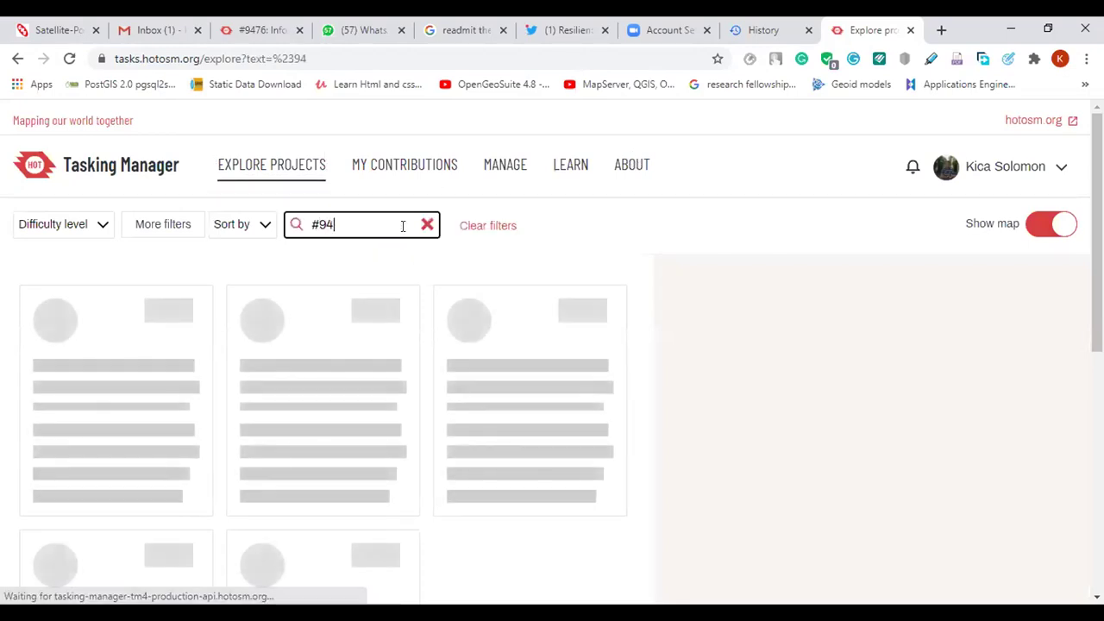
{"action": "type", "text": "88"}
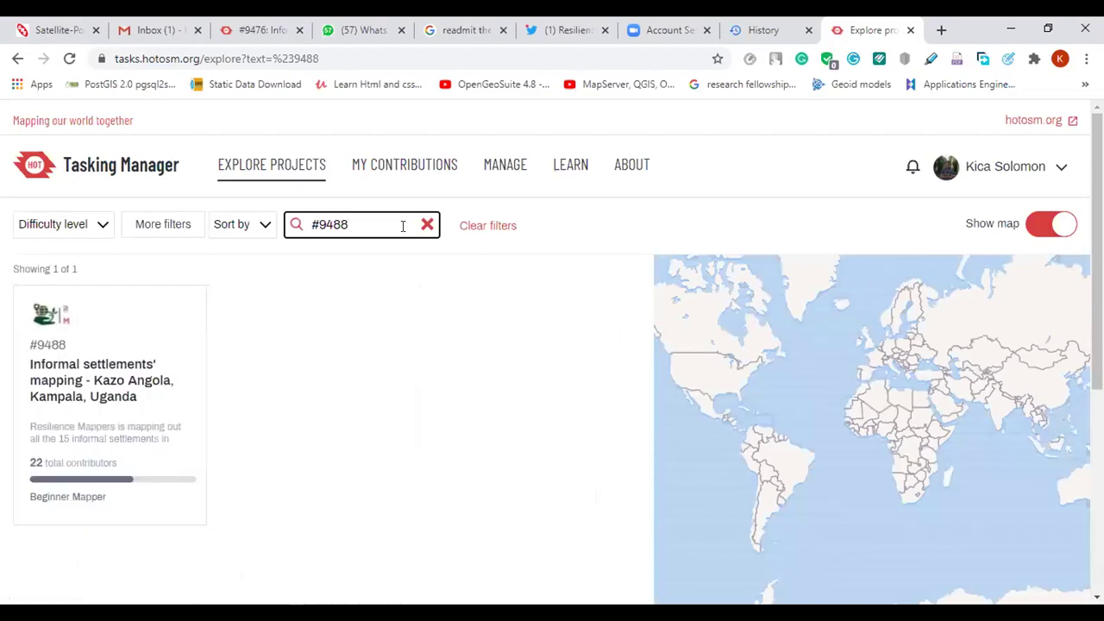
{"action": "left_click", "coordinate": [76, 407]}
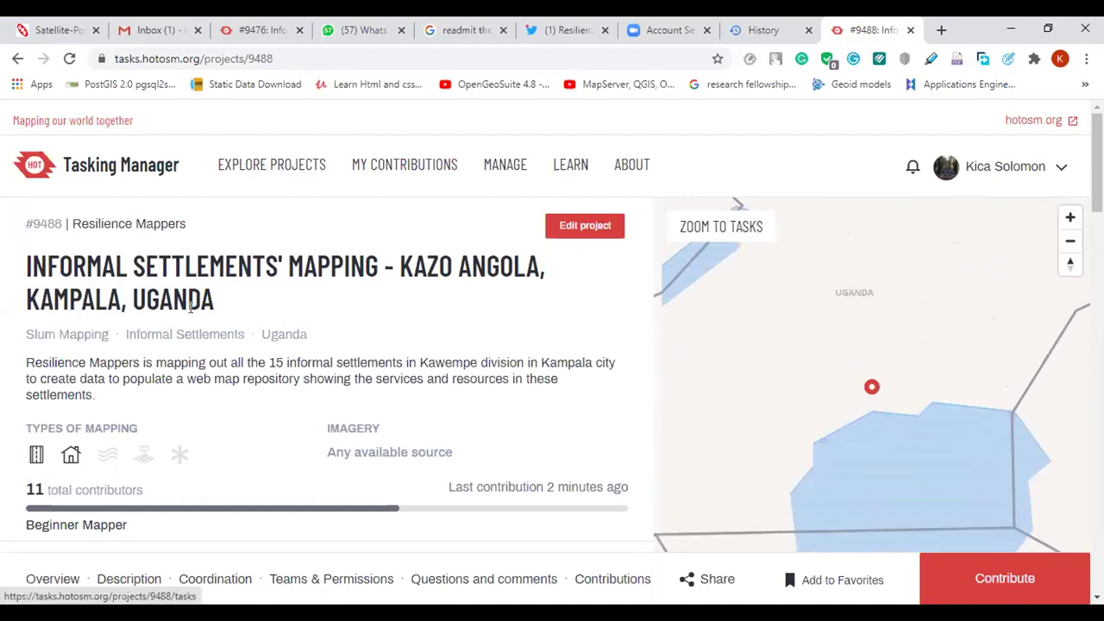
{"action": "scroll", "coordinate": [296, 277], "scroll_direction": "down", "scroll_amount": 5}
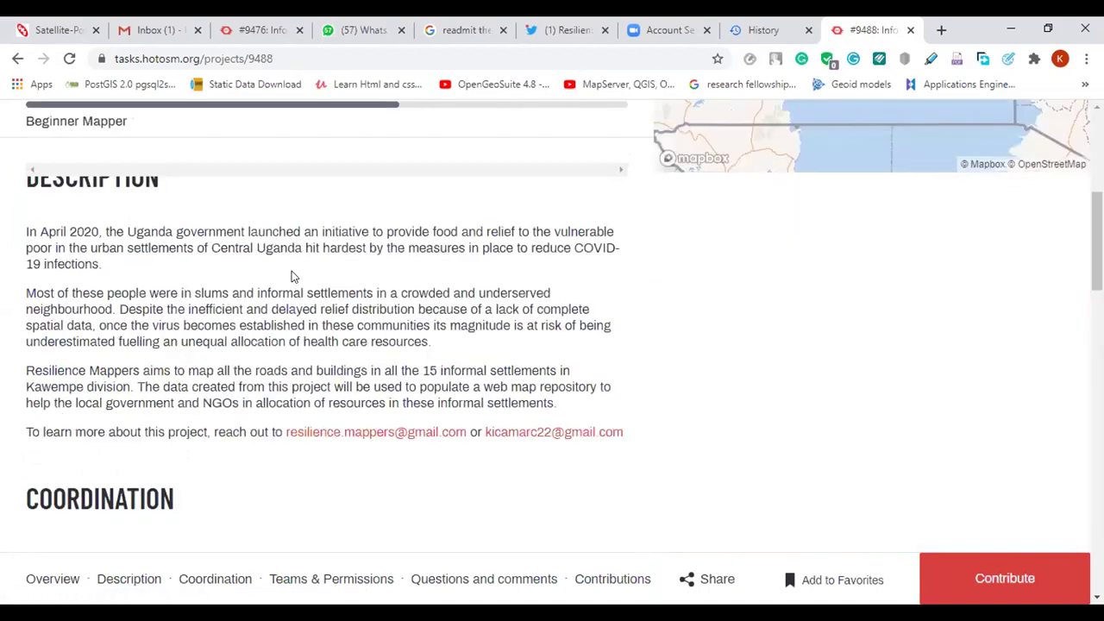
{"action": "scroll", "coordinate": [319, 285], "scroll_direction": "up", "scroll_amount": 4}
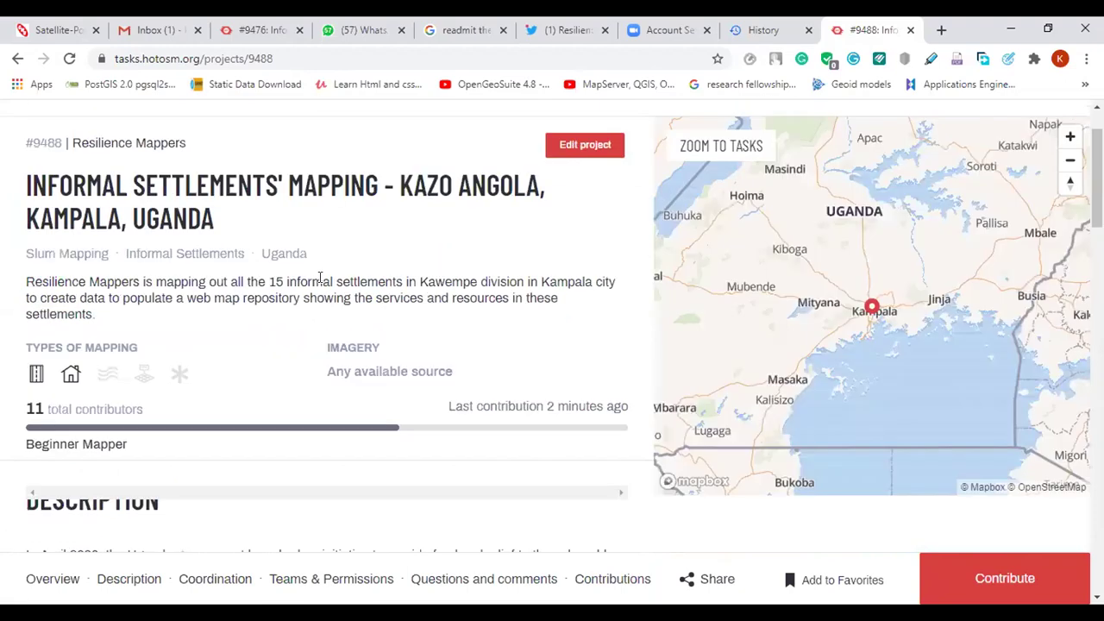
{"action": "left_click", "coordinate": [1005, 578]}
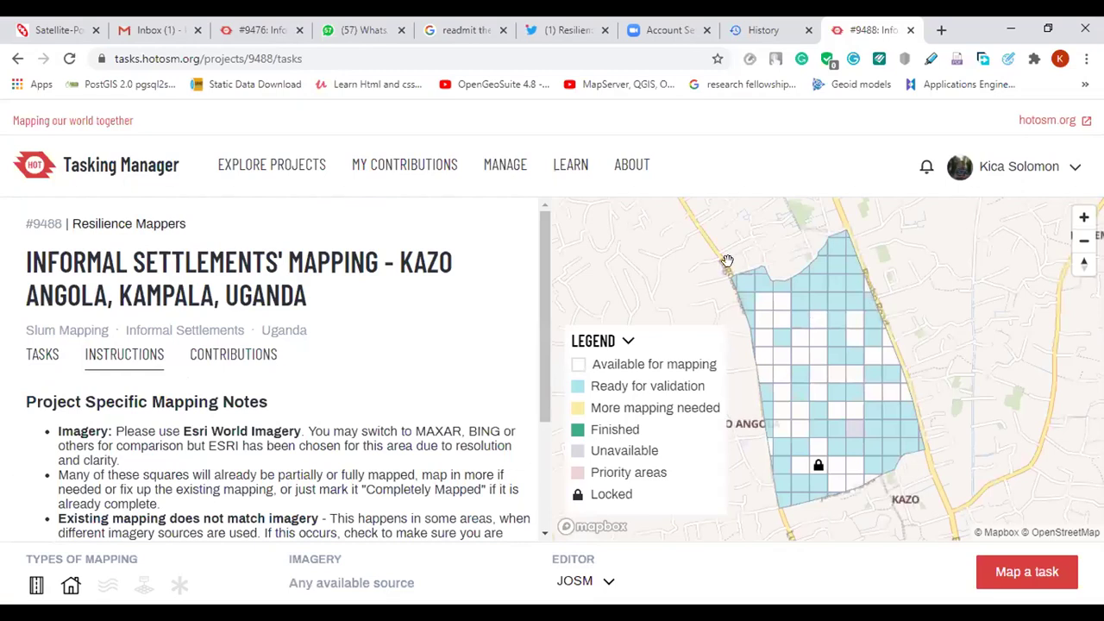
Zoom into the task grid and select available square #55 for mapping in JOSM
{"action": "scroll", "coordinate": [809, 364], "scroll_direction": "up", "scroll_amount": 1}
{"action": "scroll", "coordinate": [810, 364], "scroll_direction": "up", "scroll_amount": 1}
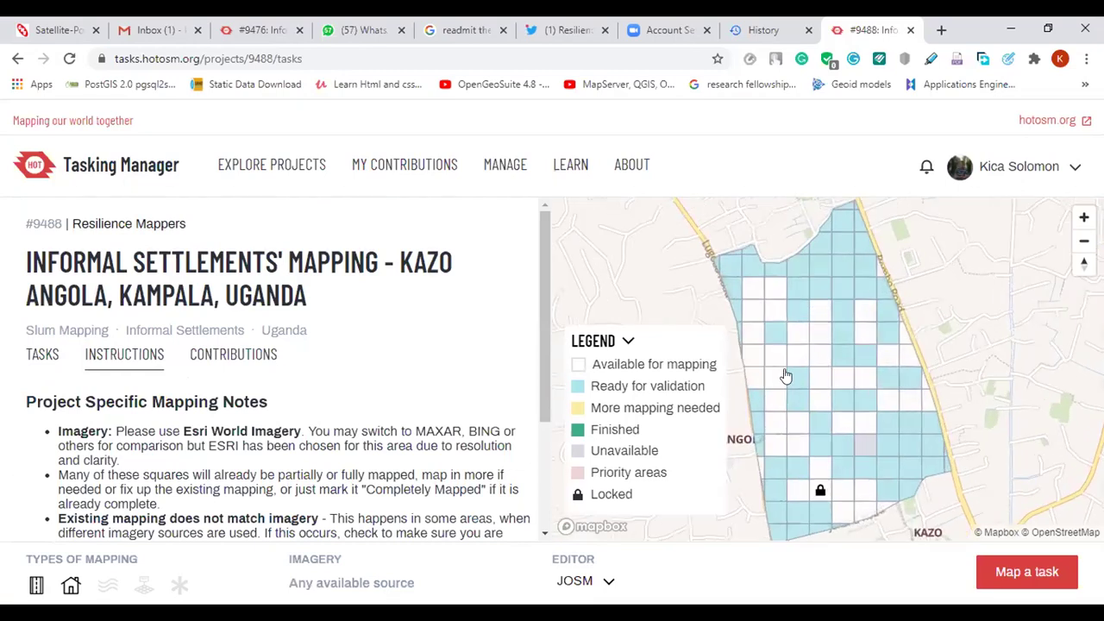
{"action": "scroll", "coordinate": [762, 342], "scroll_direction": "up", "scroll_amount": 1}
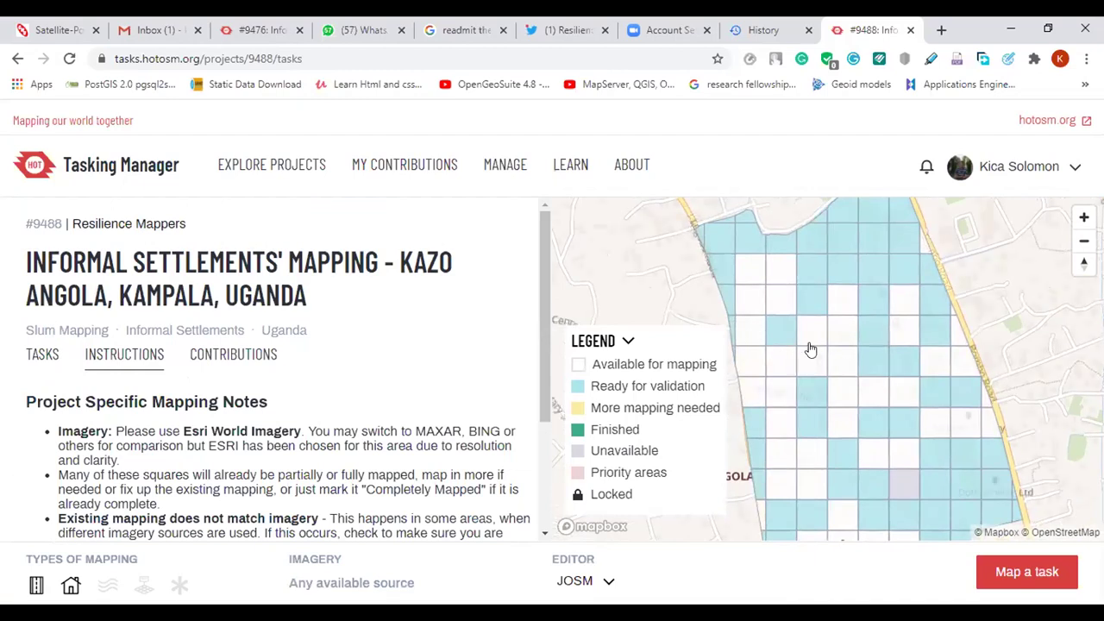
{"action": "scroll", "coordinate": [803, 366], "scroll_direction": "down", "scroll_amount": 1}
{"action": "scroll", "coordinate": [776, 399], "scroll_direction": "up", "scroll_amount": 1}
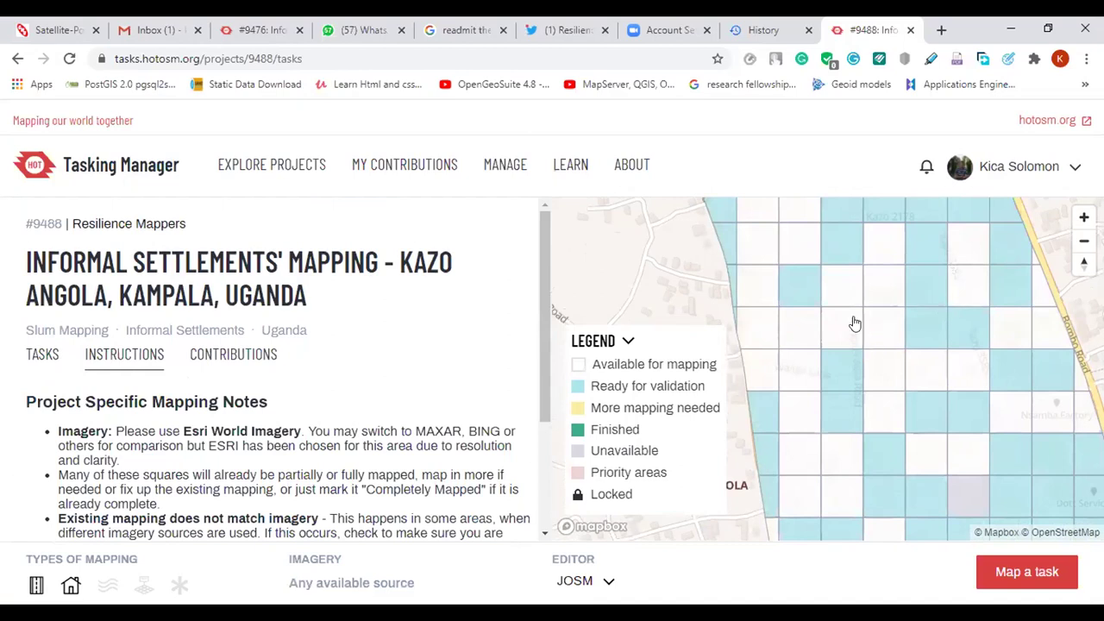
{"action": "scroll", "coordinate": [885, 314], "scroll_direction": "up", "scroll_amount": 1}
{"action": "scroll", "coordinate": [886, 313], "scroll_direction": "up", "scroll_amount": 2}
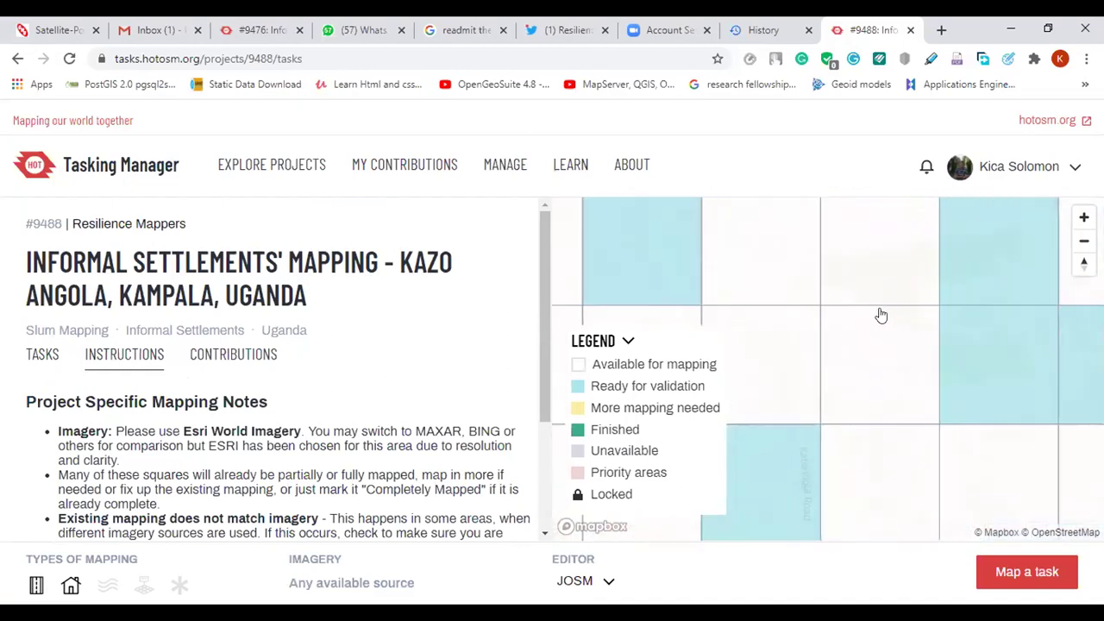
{"action": "left_click", "coordinate": [865, 362]}
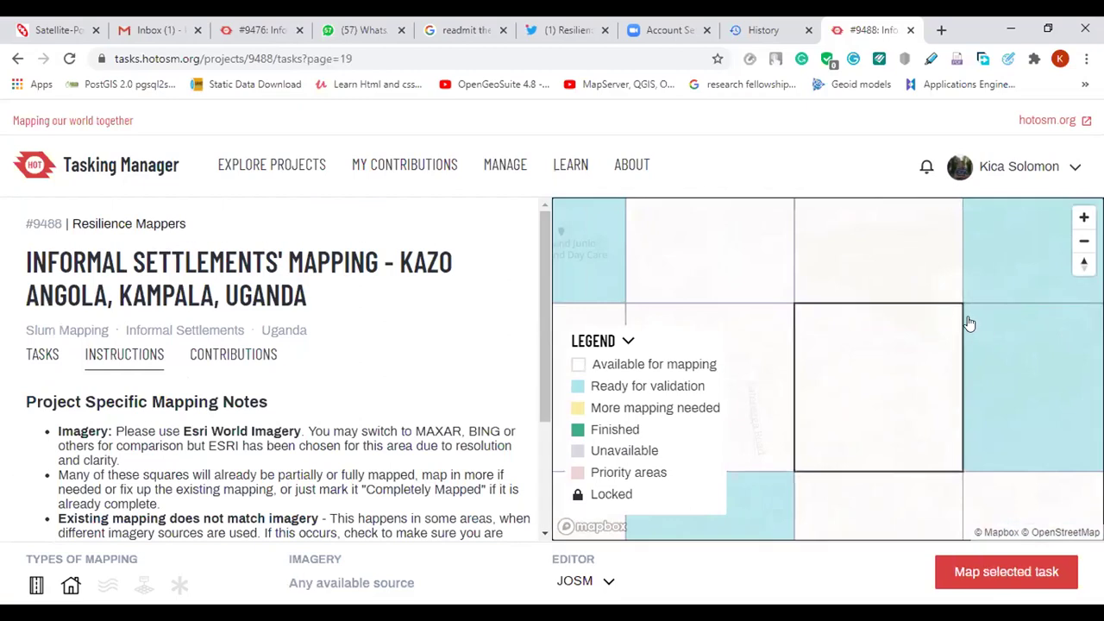
{"action": "scroll", "coordinate": [799, 301], "scroll_direction": "down", "scroll_amount": 1}
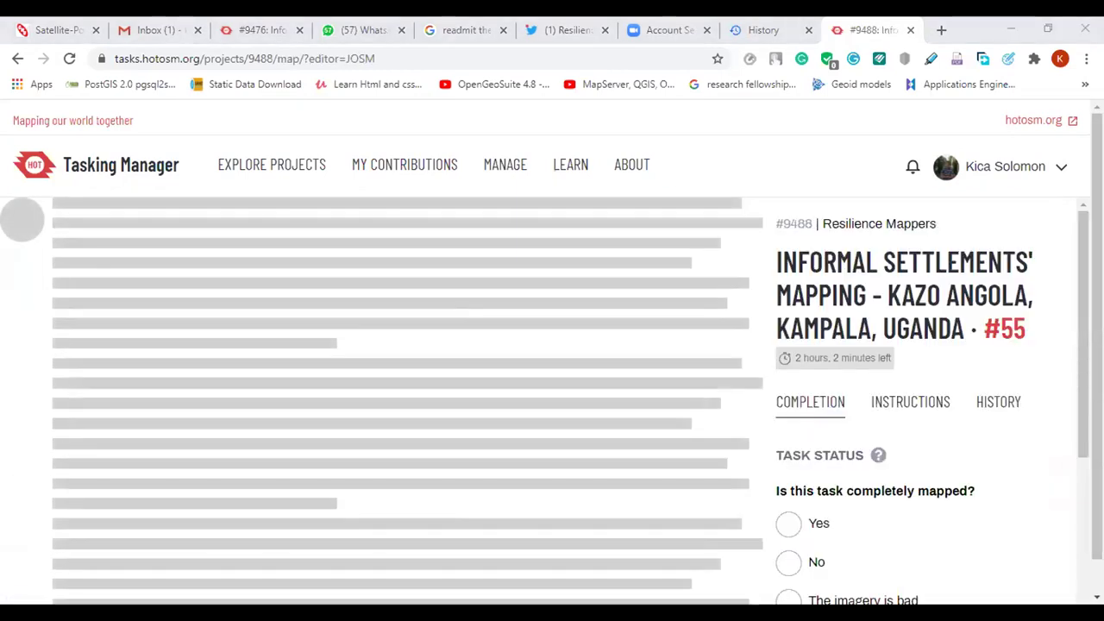
Scroll the task page while task #55's area loads into JOSM
{"action": "scroll", "coordinate": [919, 397], "scroll_direction": "down", "scroll_amount": 3}
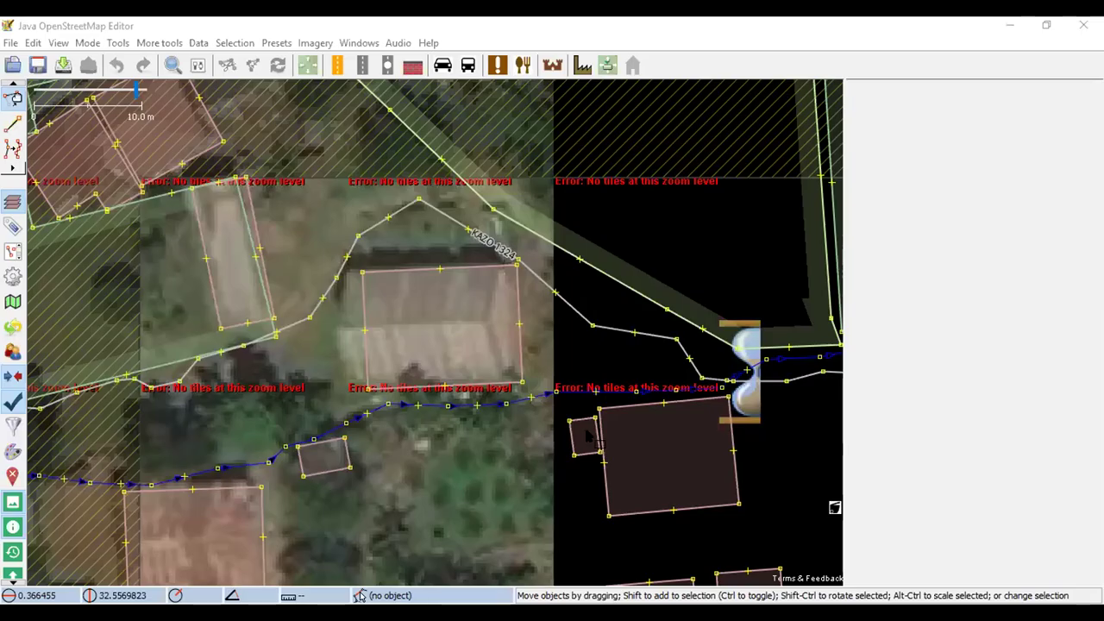
Bring the buildings south of the mapped area into view and add Bing aerial imagery
{"action": "scroll", "coordinate": [438, 479], "scroll_direction": "down", "scroll_amount": 2}
{"action": "scroll", "coordinate": [442, 443], "scroll_direction": "down", "scroll_amount": 2}
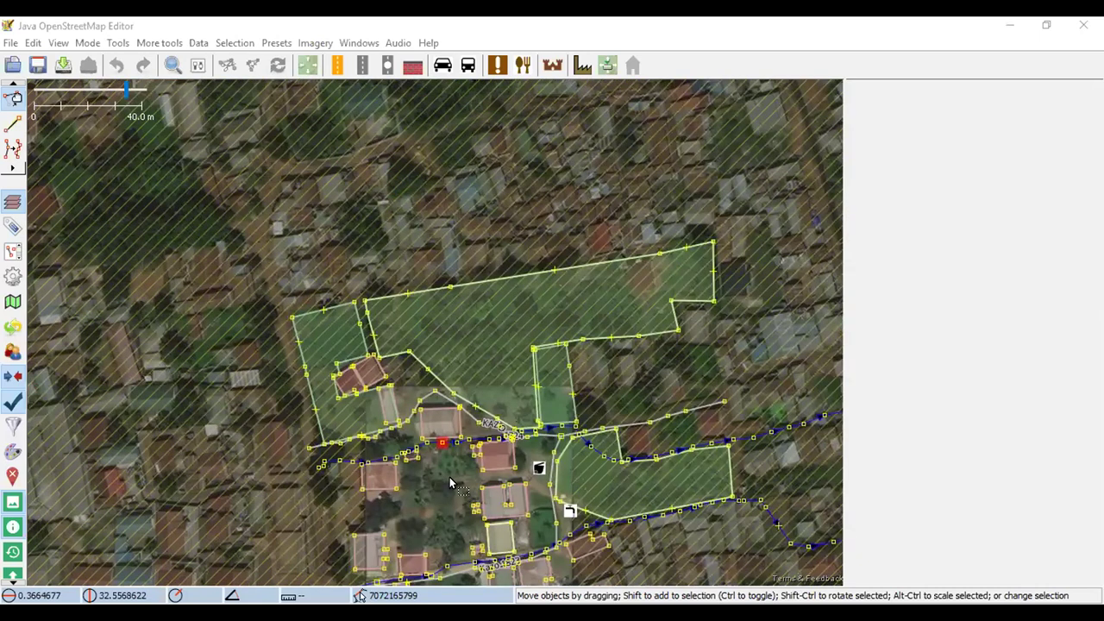
{"action": "left_click_drag", "start_coordinate": [442, 490], "coordinate": [445, 391]}
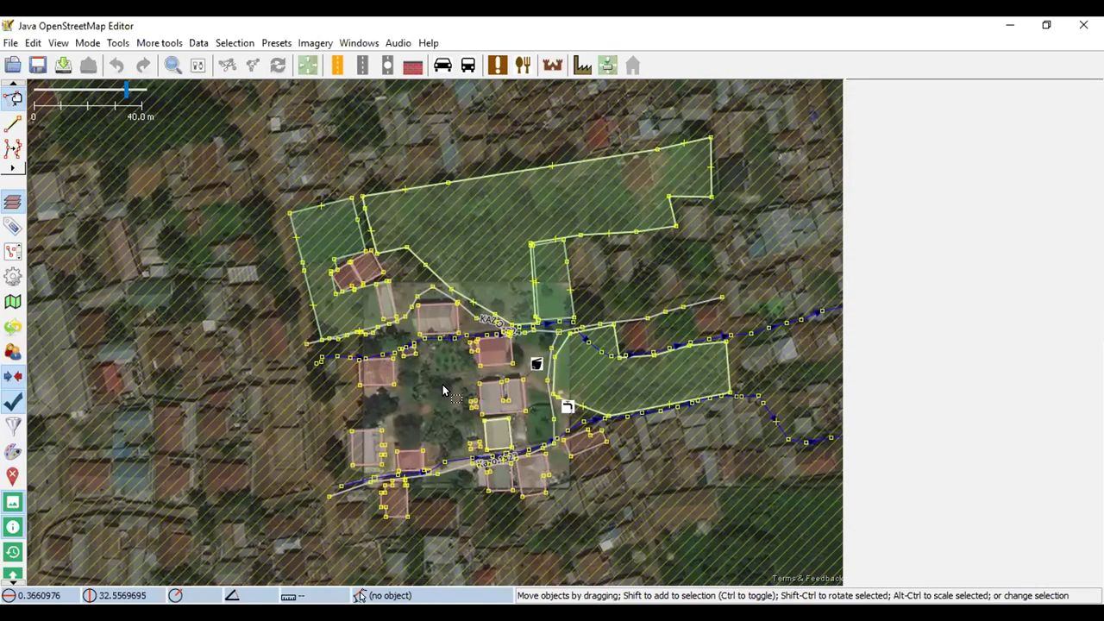
{"action": "scroll", "coordinate": [440, 396], "scroll_direction": "up", "scroll_amount": 2}
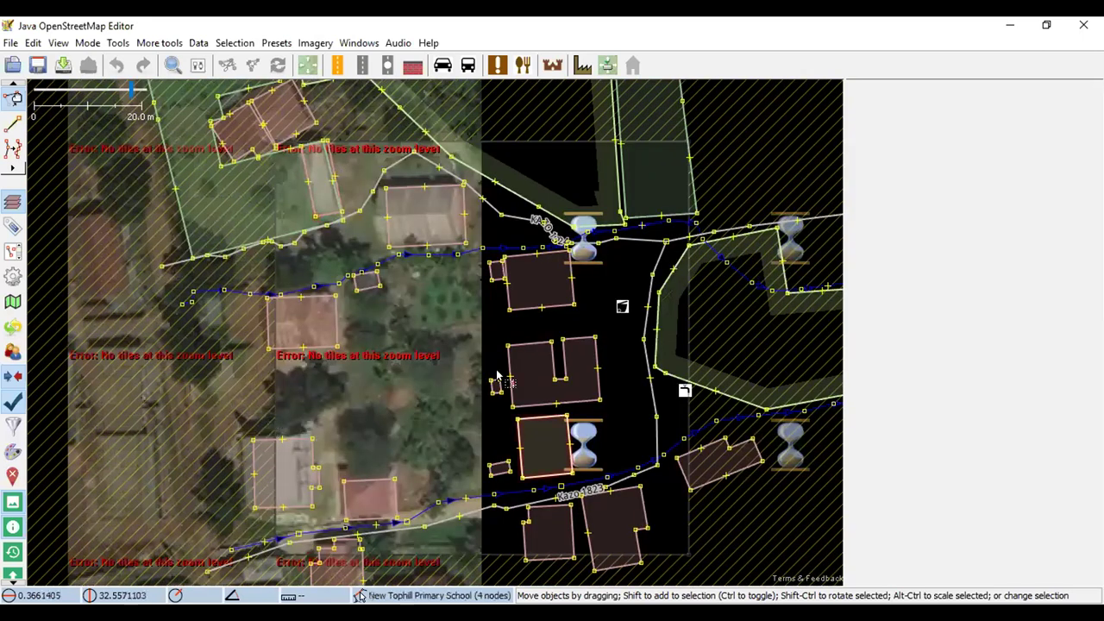
{"action": "scroll", "coordinate": [569, 450], "scroll_direction": "up", "scroll_amount": 7}
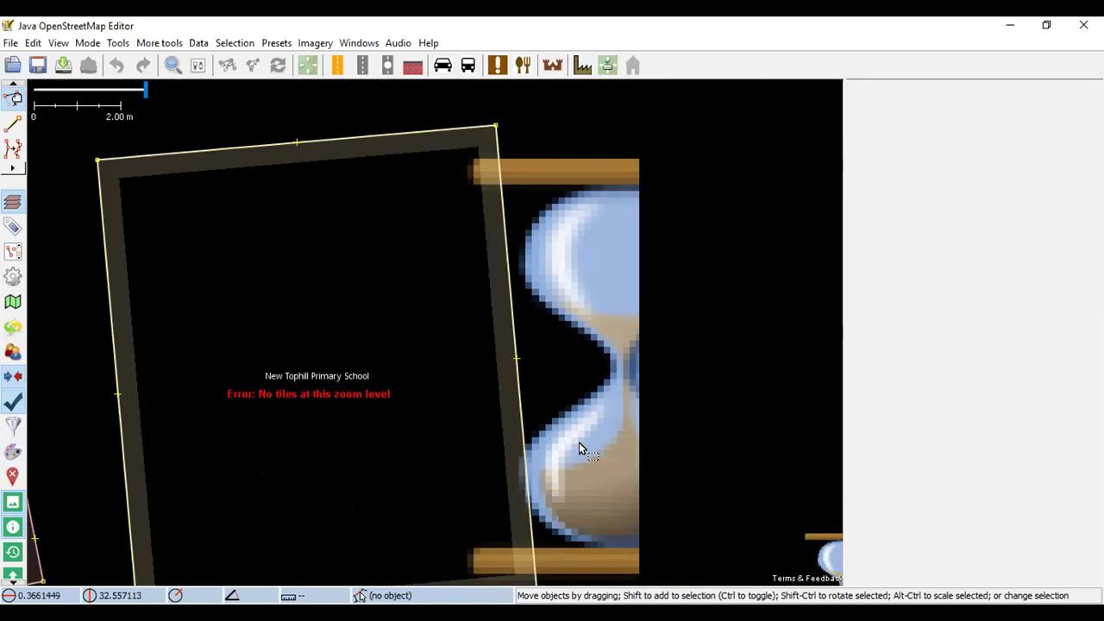
{"action": "scroll", "coordinate": [579, 445], "scroll_direction": "up", "scroll_amount": 5}
{"action": "scroll", "coordinate": [579, 444], "scroll_direction": "down", "scroll_amount": 10}
{"action": "scroll", "coordinate": [579, 443], "scroll_direction": "down", "scroll_amount": 5}
{"action": "scroll", "coordinate": [579, 443], "scroll_direction": "up", "scroll_amount": 5}
{"action": "scroll", "coordinate": [579, 442], "scroll_direction": "down", "scroll_amount": 5}
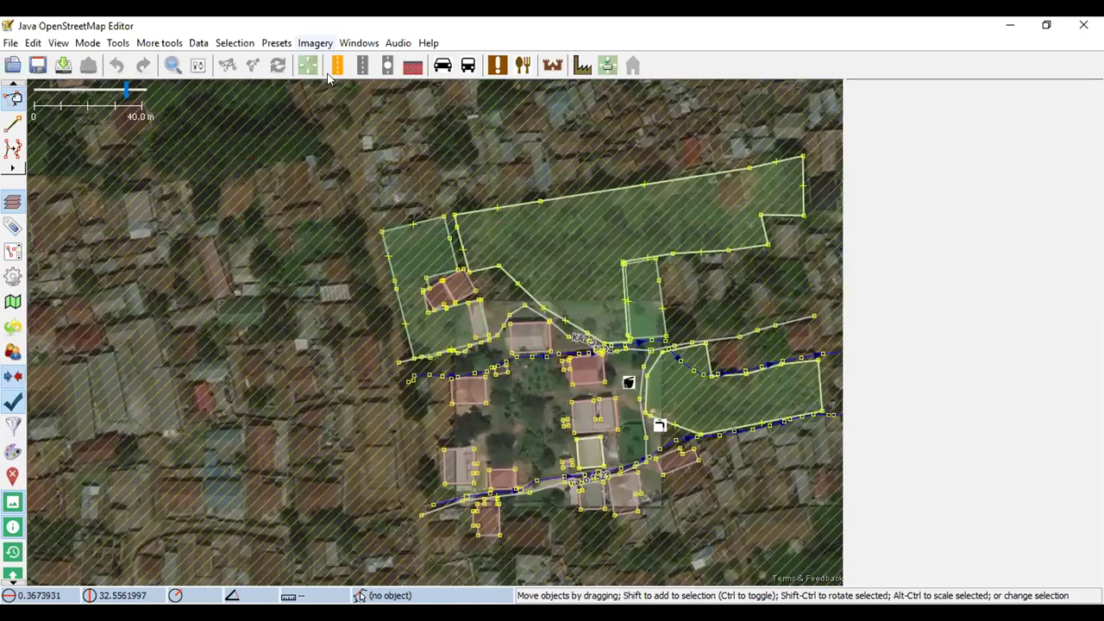
{"action": "left_click", "coordinate": [315, 42]}
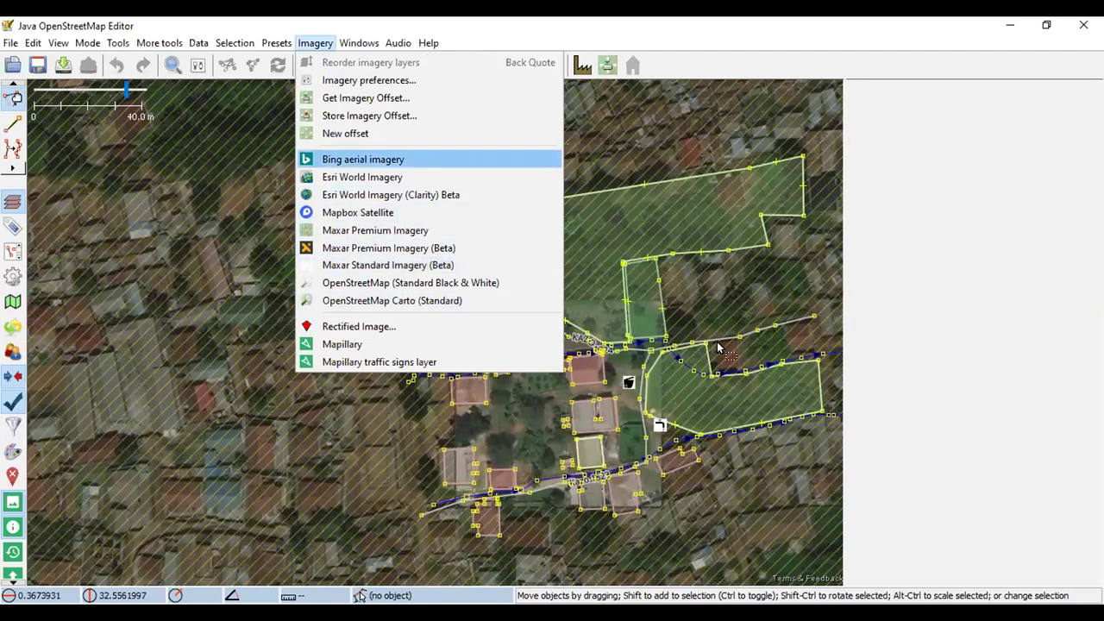
{"action": "key", "text": "Return"}
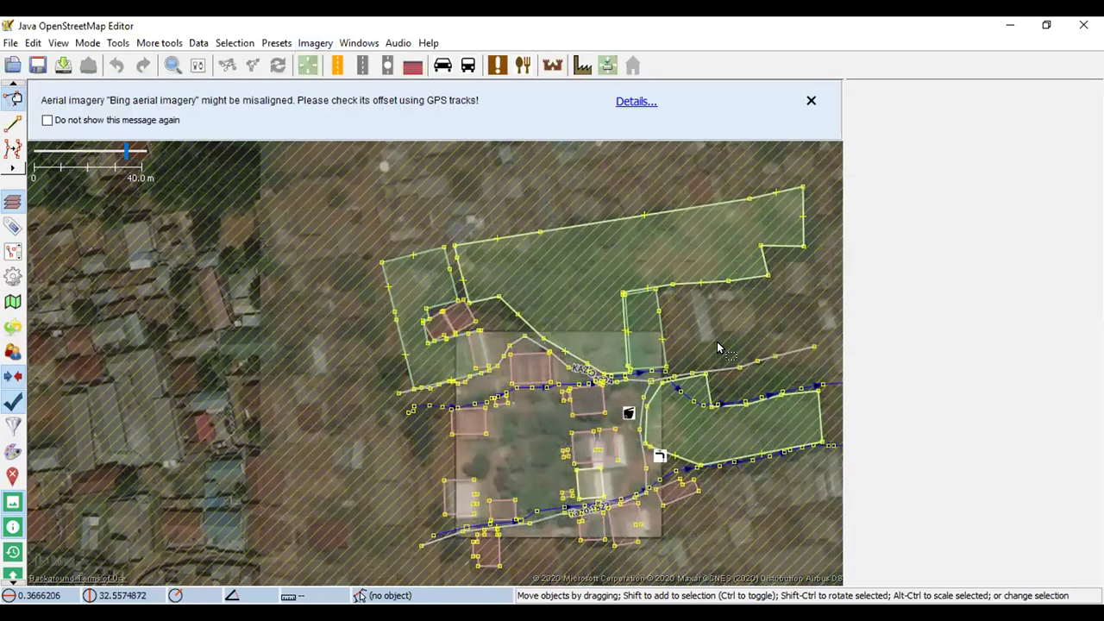
Switch the background to Esri World Imagery and pan to the houses along the road
{"action": "left_click_drag", "start_coordinate": [525, 429], "coordinate": [372, 389]}
{"action": "scroll", "coordinate": [386, 449], "scroll_direction": "up", "scroll_amount": 2}
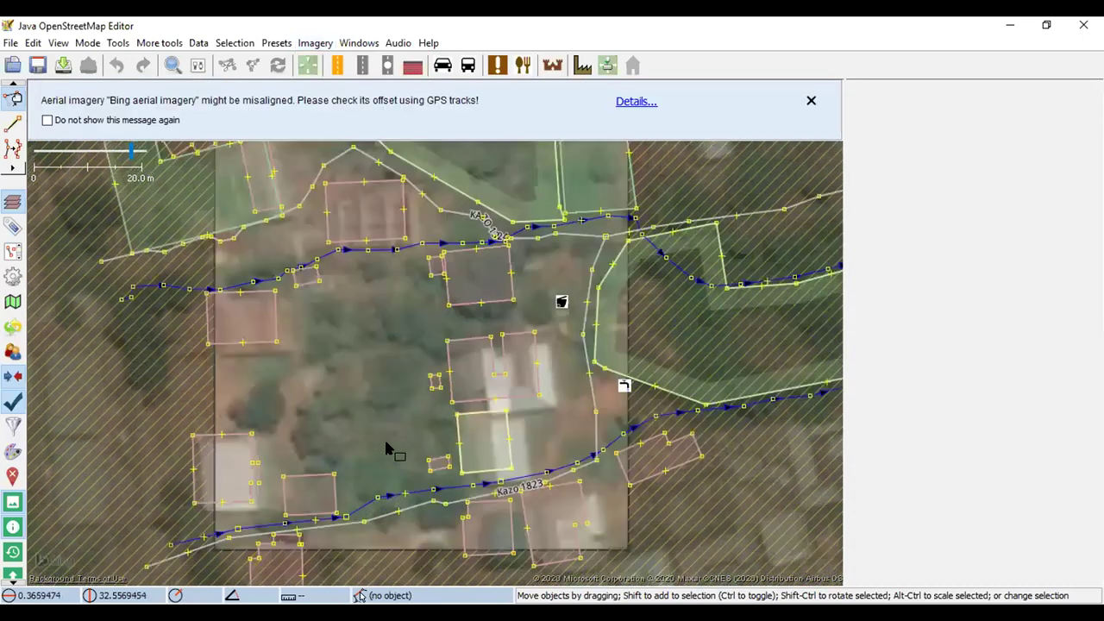
{"action": "left_click", "coordinate": [379, 182]}
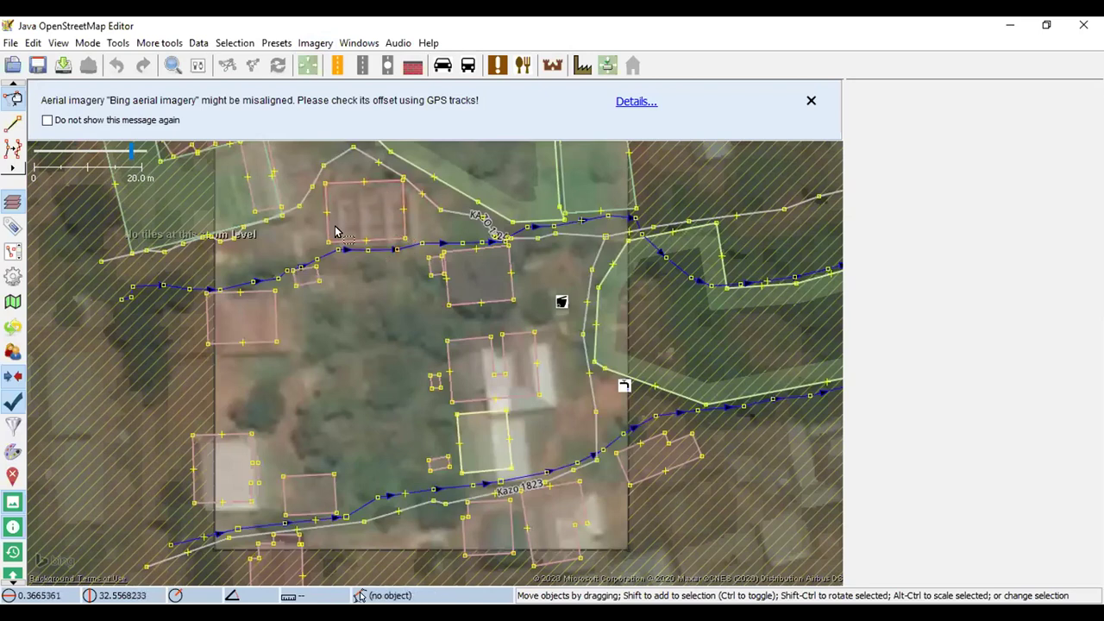
{"action": "left_click", "coordinate": [811, 100]}
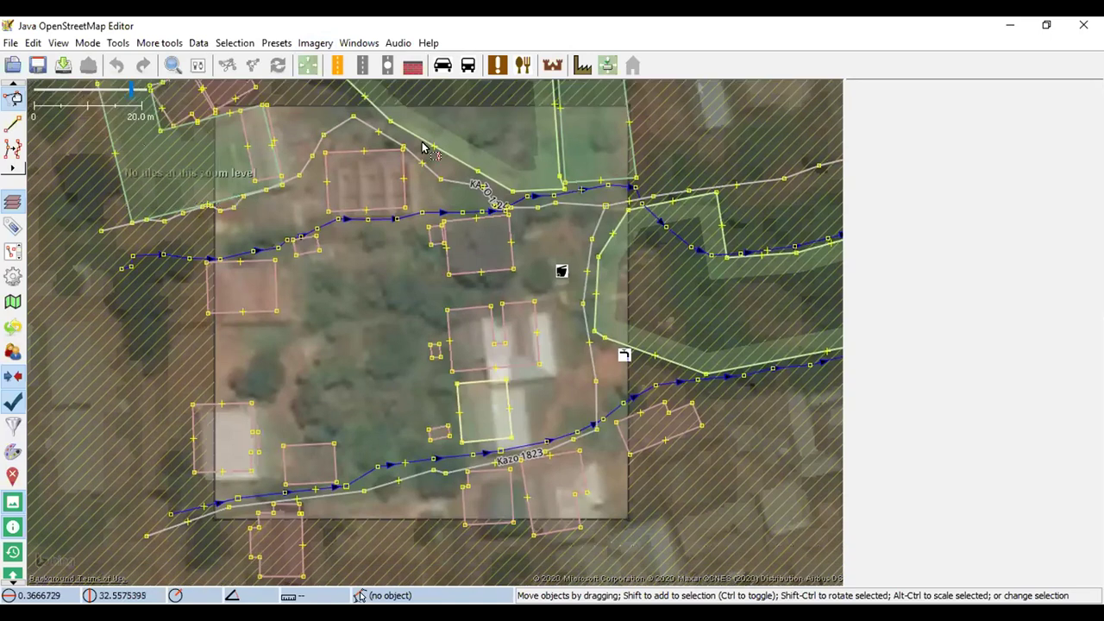
{"action": "left_click", "coordinate": [315, 42]}
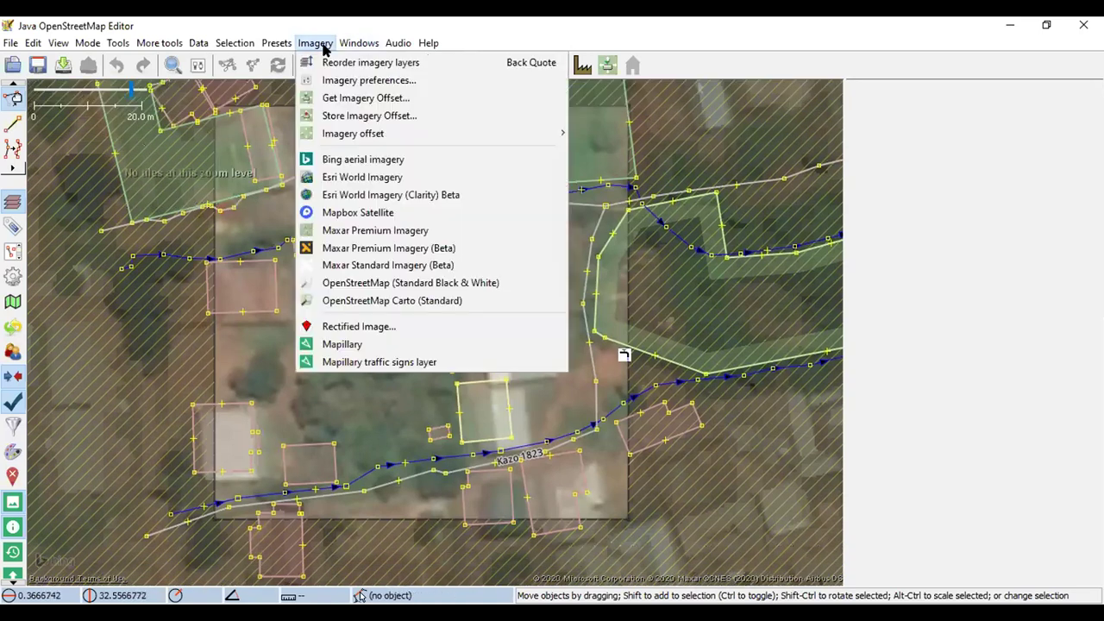
{"action": "left_click", "coordinate": [361, 179]}
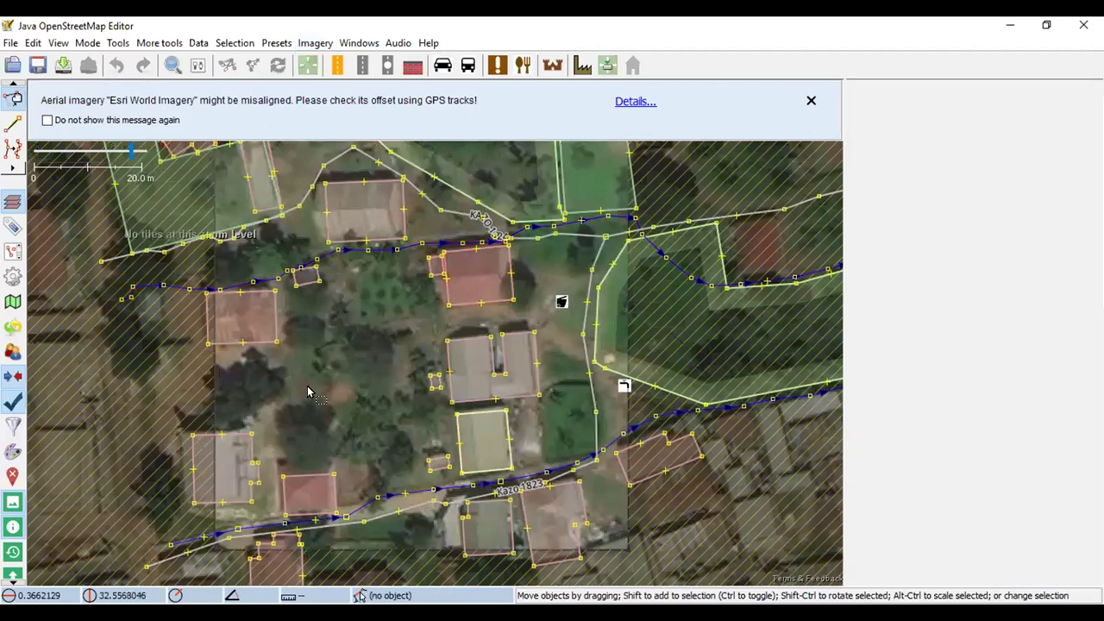
{"action": "left_click_drag", "start_coordinate": [326, 313], "coordinate": [456, 339]}
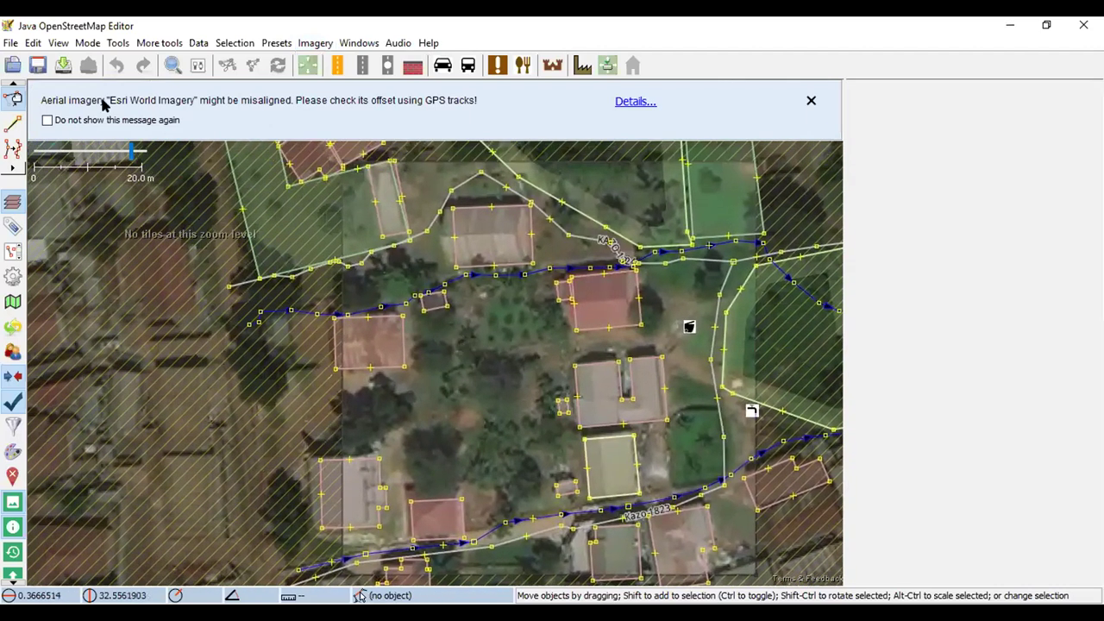
{"action": "left_click", "coordinate": [812, 102]}
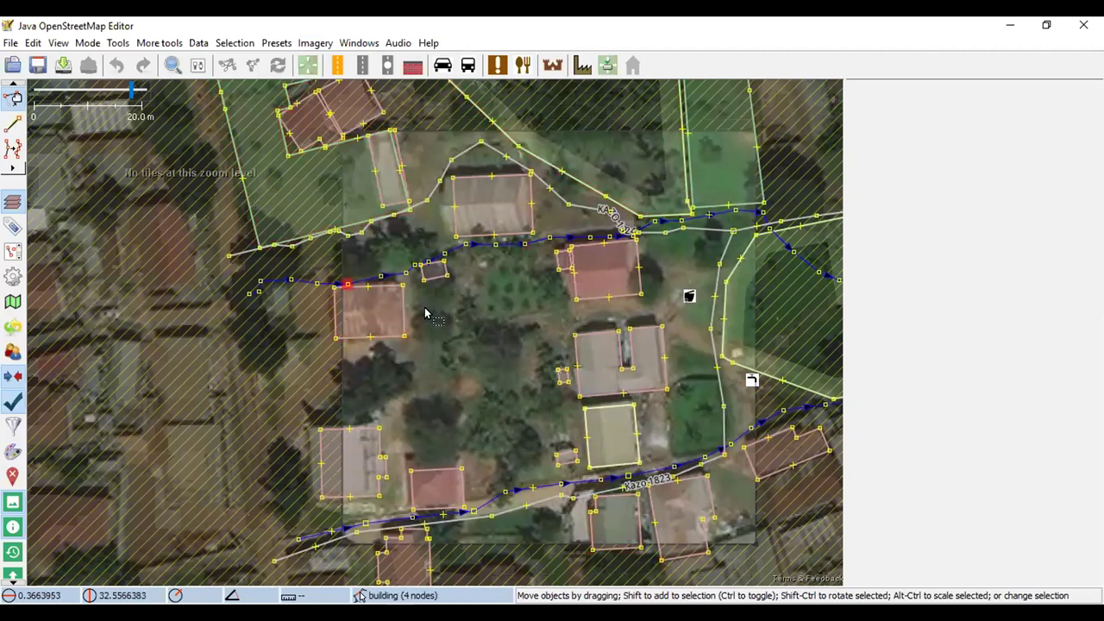
Delete the misaligned outline over the red-roofed house and check the neighbouring outlines
{"action": "scroll", "coordinate": [459, 278], "scroll_direction": "up", "scroll_amount": 2}
{"action": "scroll", "coordinate": [459, 281], "scroll_direction": "down", "scroll_amount": 2}
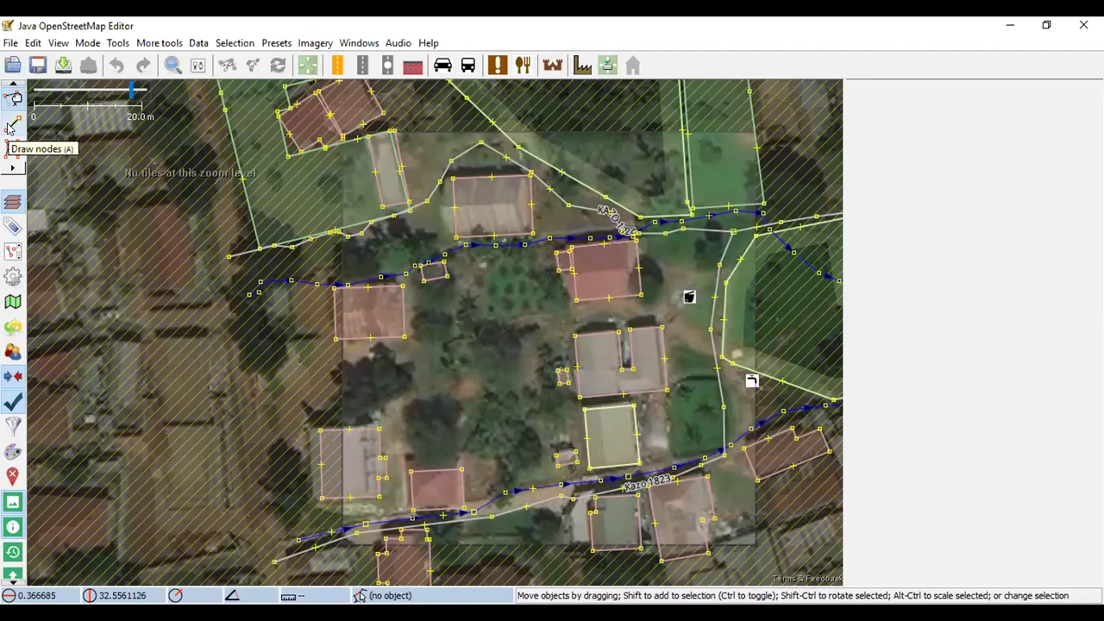
{"action": "left_click", "coordinate": [12, 127]}
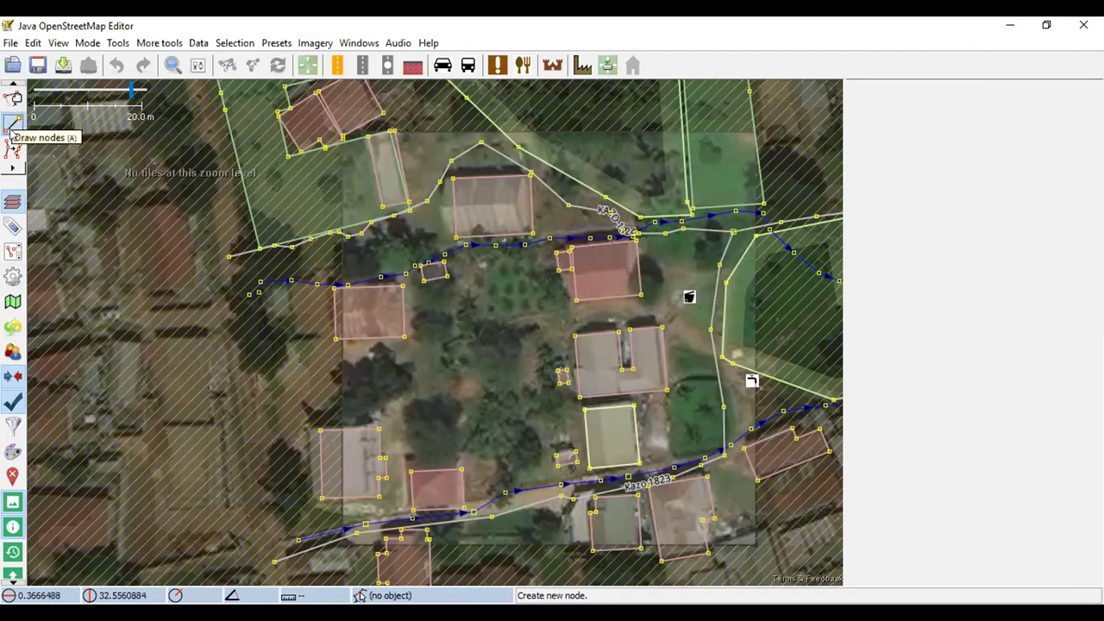
{"action": "left_click", "coordinate": [13, 98]}
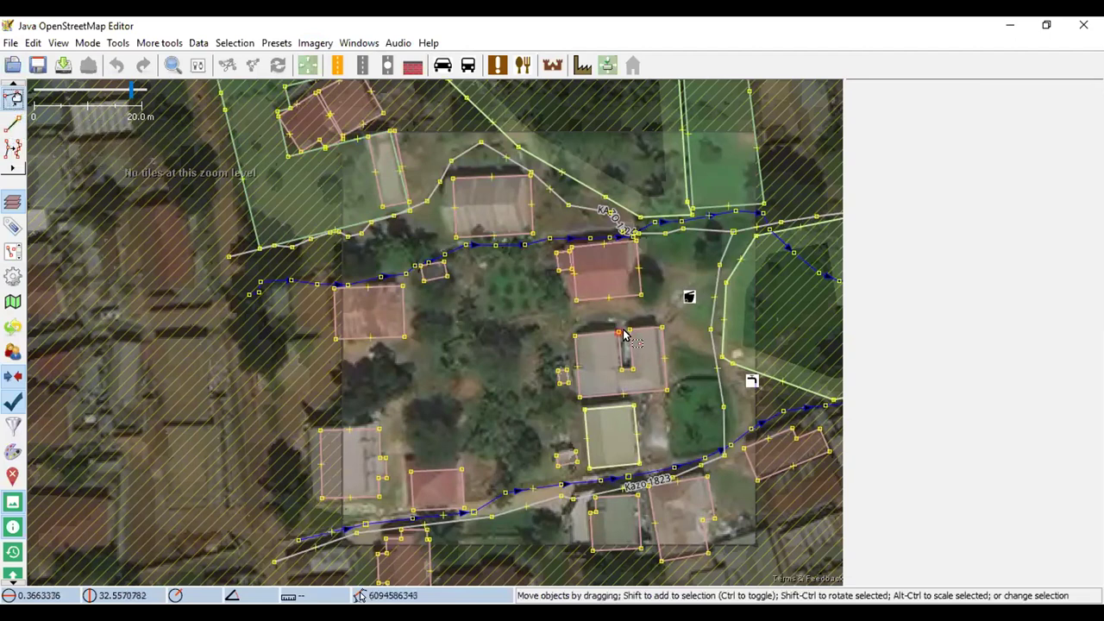
{"action": "left_click", "coordinate": [580, 264]}
{"action": "key", "text": "Delete"}
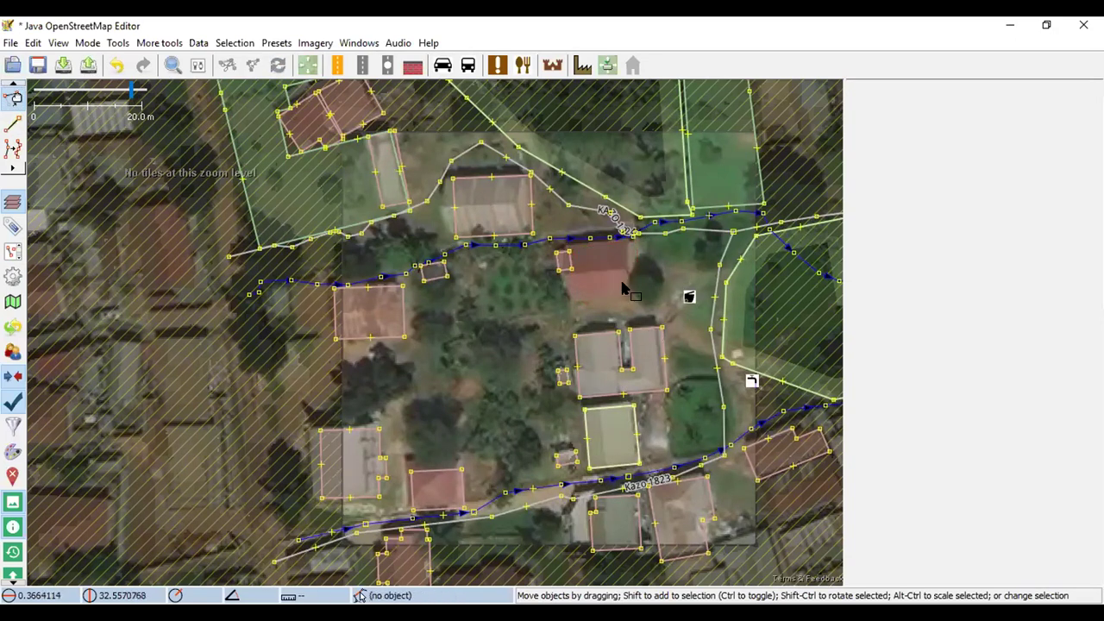
{"action": "left_click", "coordinate": [567, 262]}
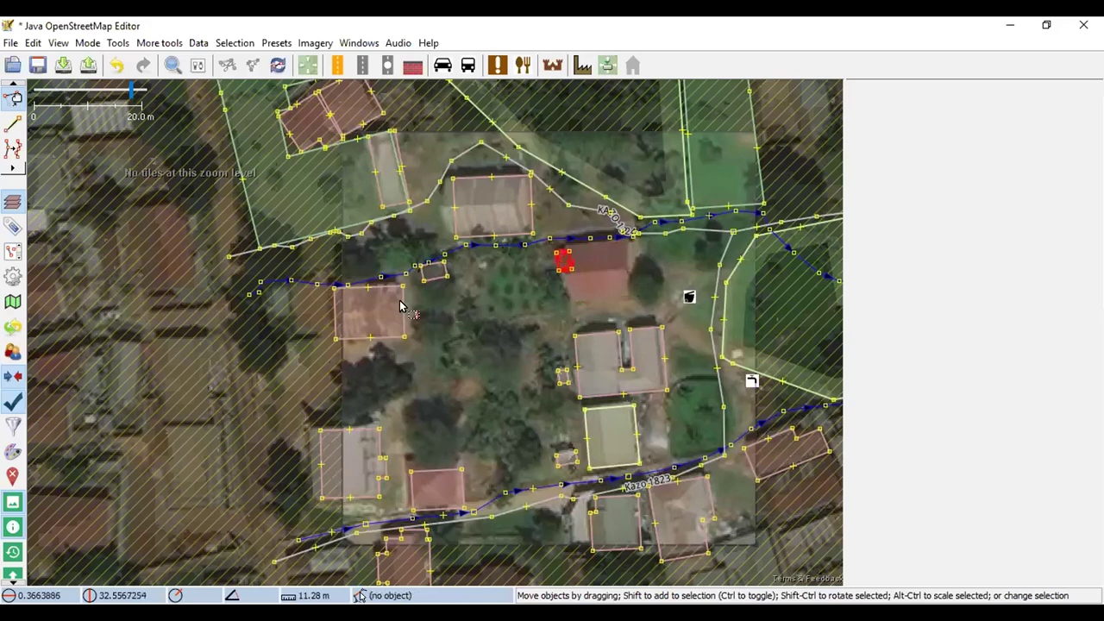
{"action": "left_click", "coordinate": [404, 313]}
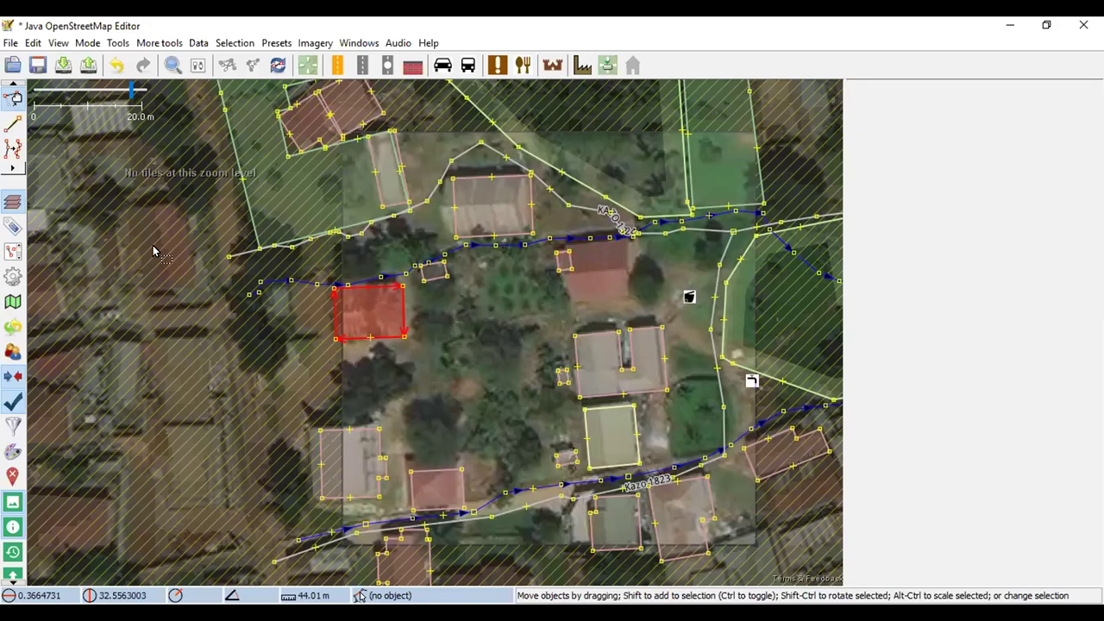
{"action": "left_click", "coordinate": [13, 125]}
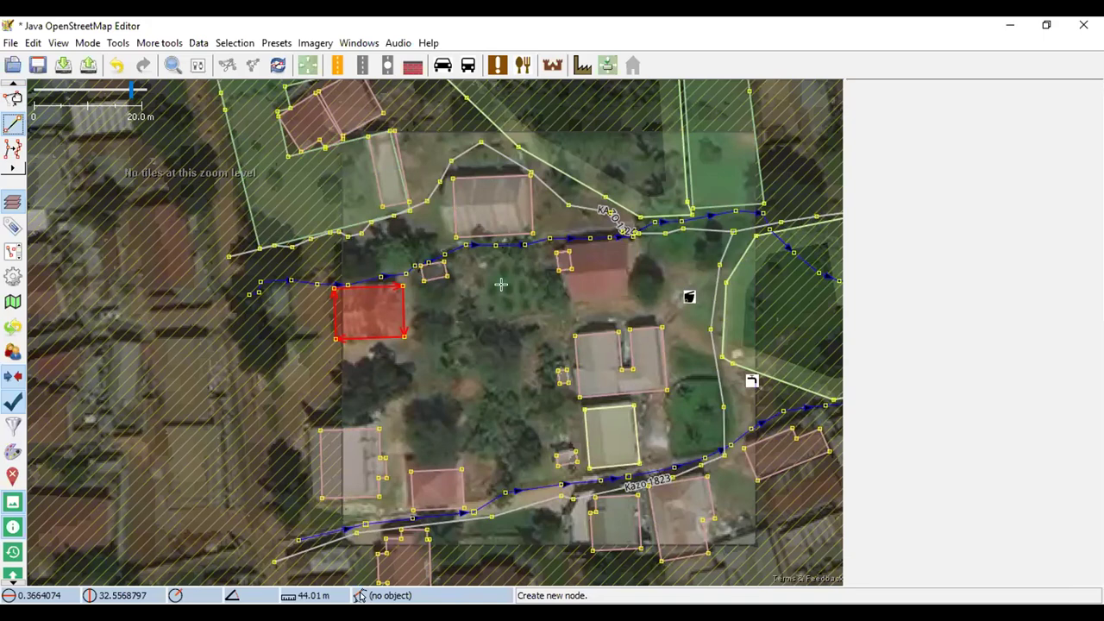
Trace a closed four-corner outline over the red roof and square its corners
{"action": "scroll", "coordinate": [565, 259], "scroll_direction": "up", "scroll_amount": 3}
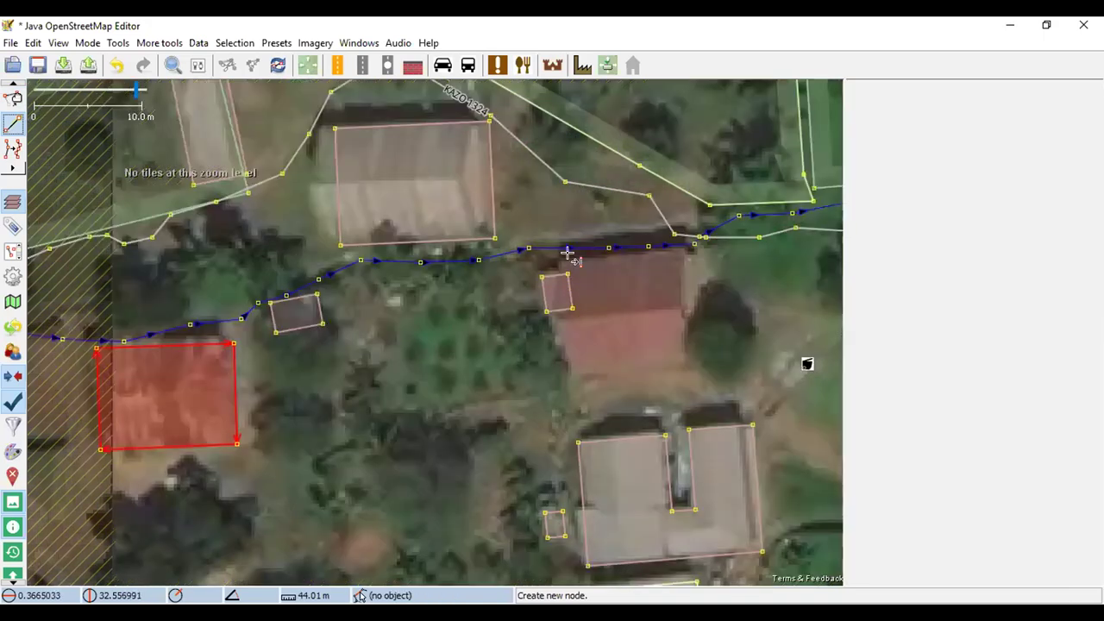
{"action": "left_click", "coordinate": [547, 262]}
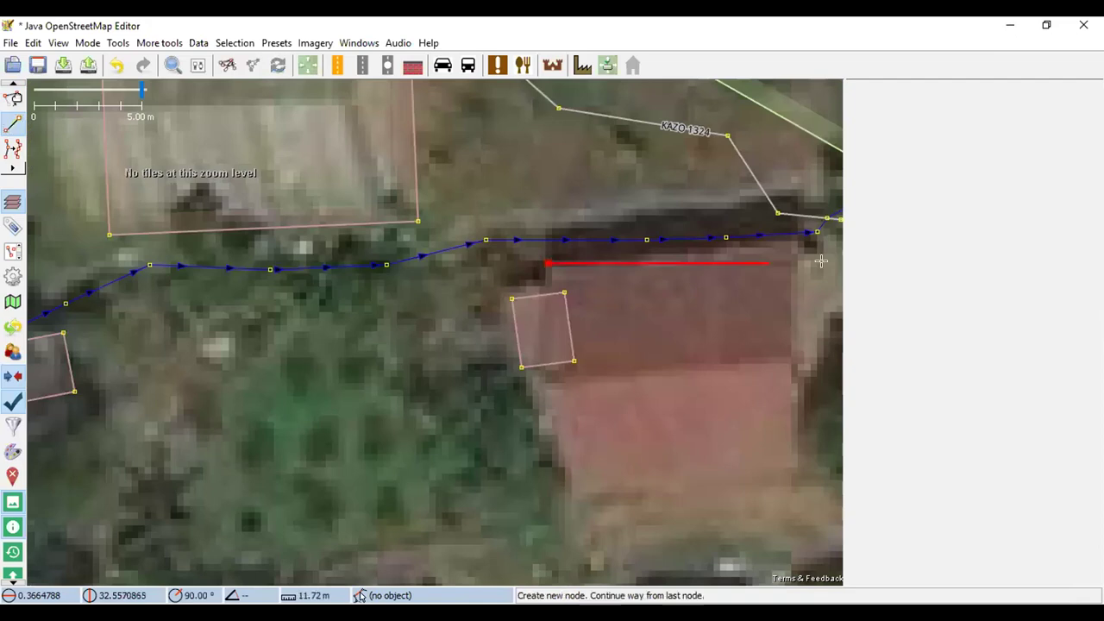
{"action": "left_click", "coordinate": [798, 245]}
{"action": "left_click", "coordinate": [810, 471]}
{"action": "left_click", "coordinate": [569, 504]}
{"action": "left_click", "coordinate": [548, 263]}
{"action": "scroll", "coordinate": [443, 319], "scroll_direction": "down", "scroll_amount": 2}
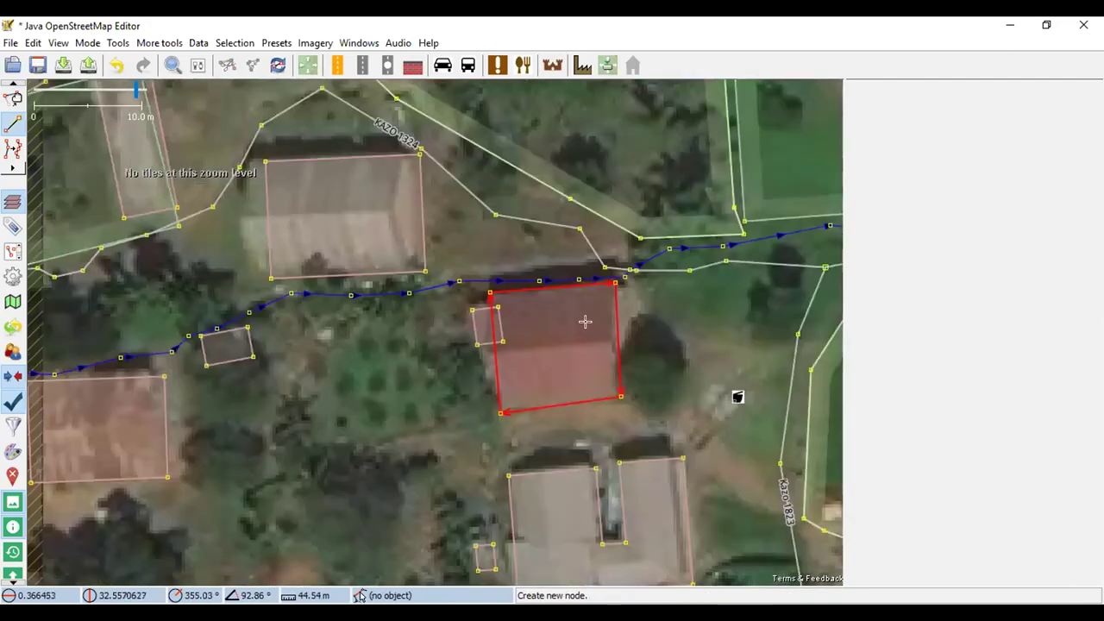
{"action": "key", "text": "q"}
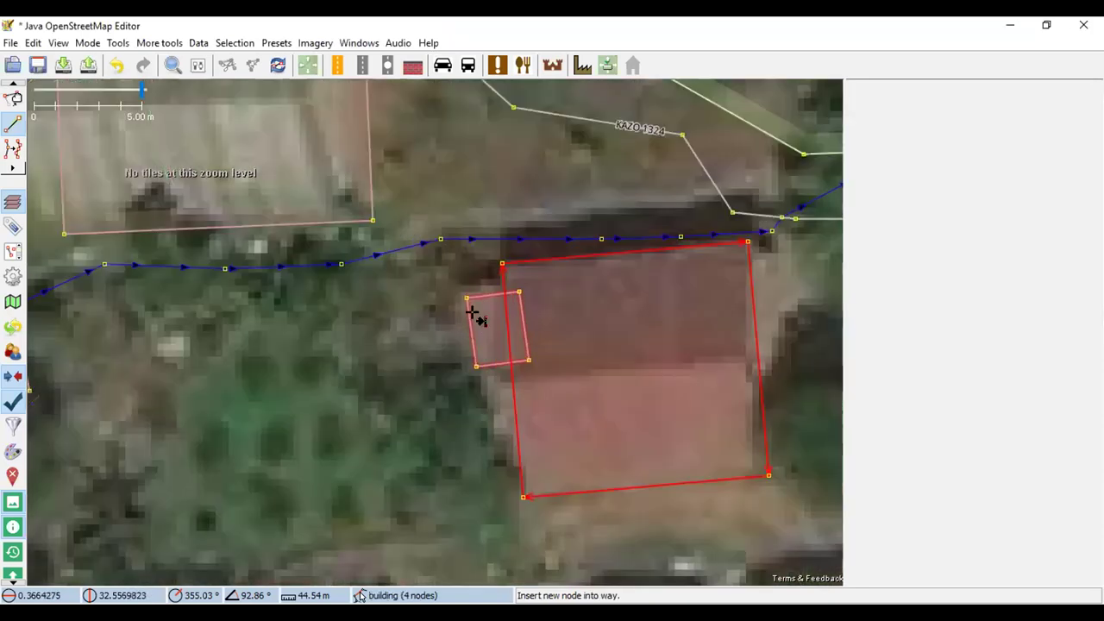
Drag the small overlapping outline slightly west, clear of the new house
{"action": "scroll", "coordinate": [478, 314], "scroll_direction": "up", "scroll_amount": 3}
{"action": "key", "text": "s"}
{"action": "left_click_drag", "start_coordinate": [480, 296], "coordinate": [377, 281]}
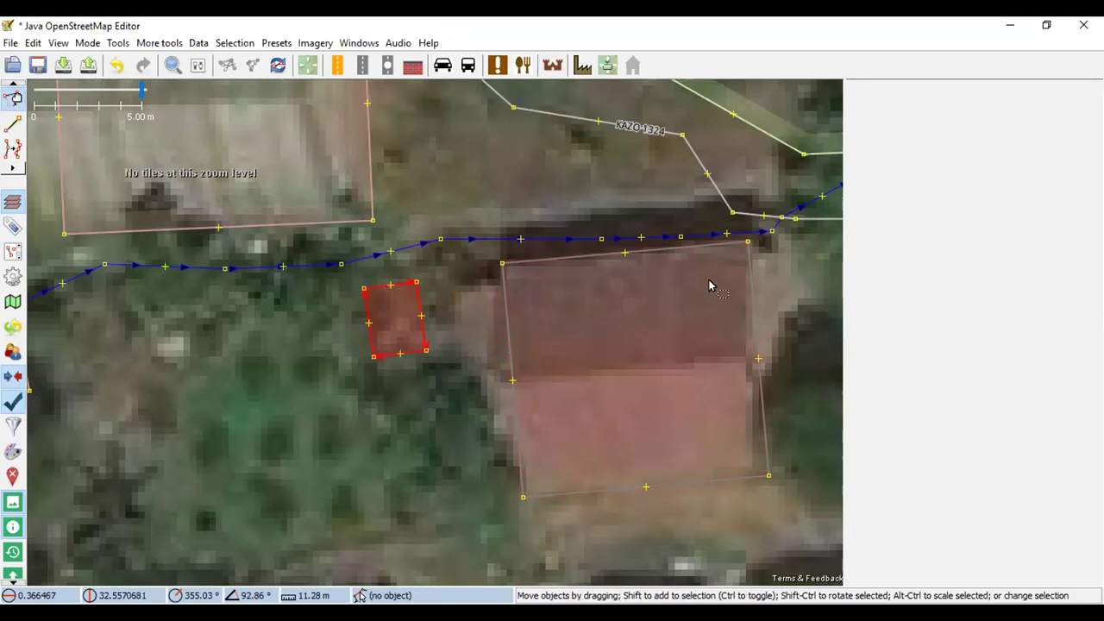
Adjust the new house outline over the roof and delete the small leftover outline
{"action": "left_click_drag", "start_coordinate": [658, 289], "coordinate": [673, 244]}
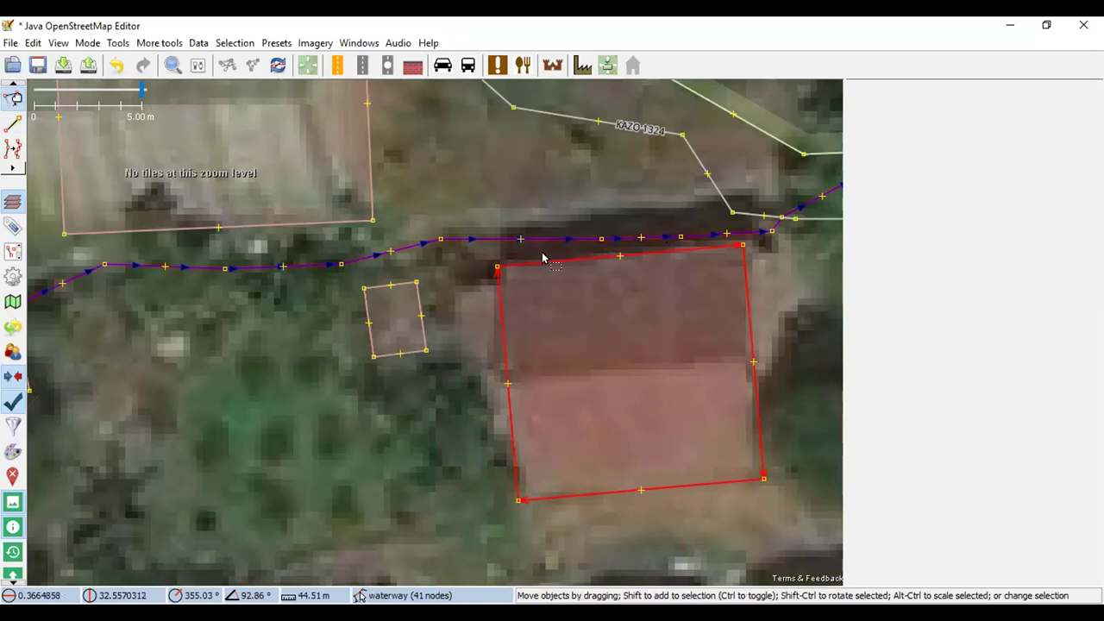
{"action": "left_click", "coordinate": [368, 296]}
{"action": "key", "text": "Delete"}
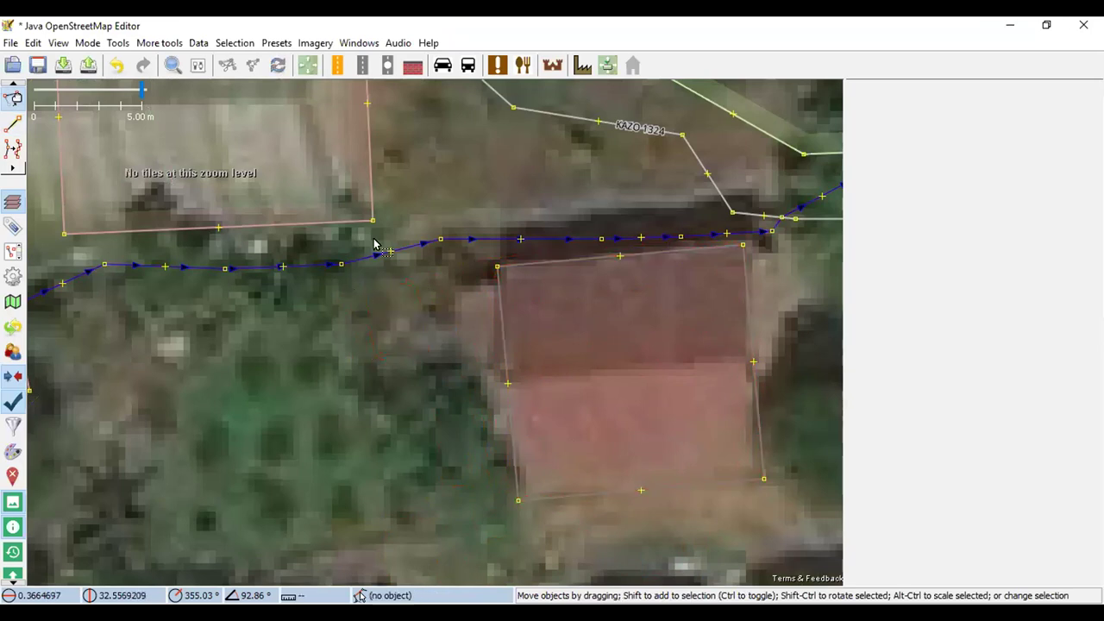
Tag the new house outline as building=yes using the Building preset
{"action": "left_click", "coordinate": [583, 63]}
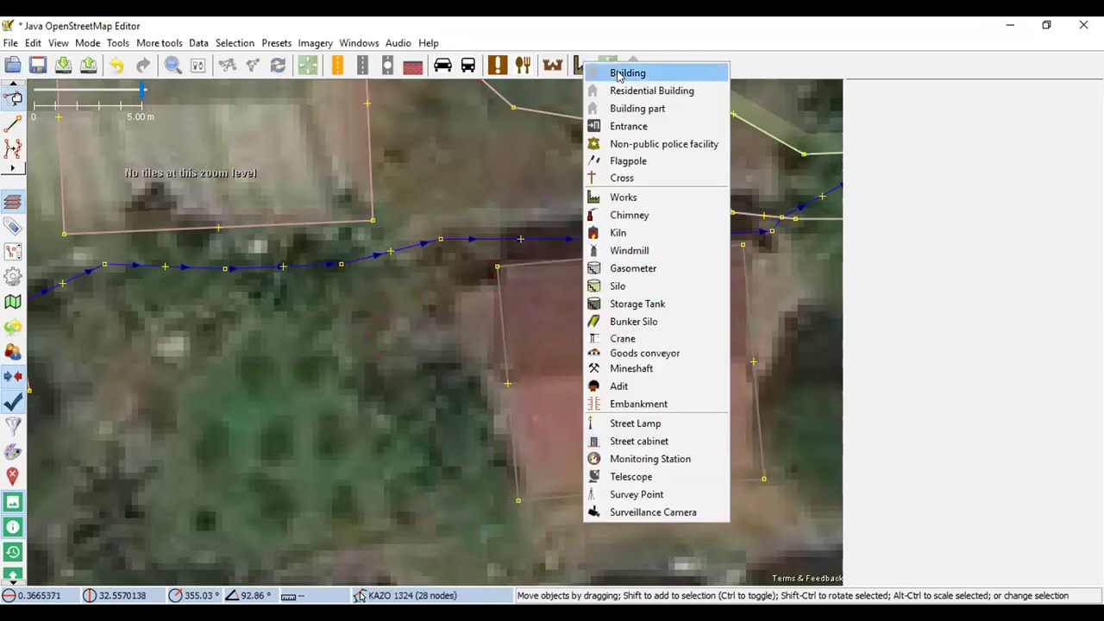
{"action": "left_click", "coordinate": [617, 74]}
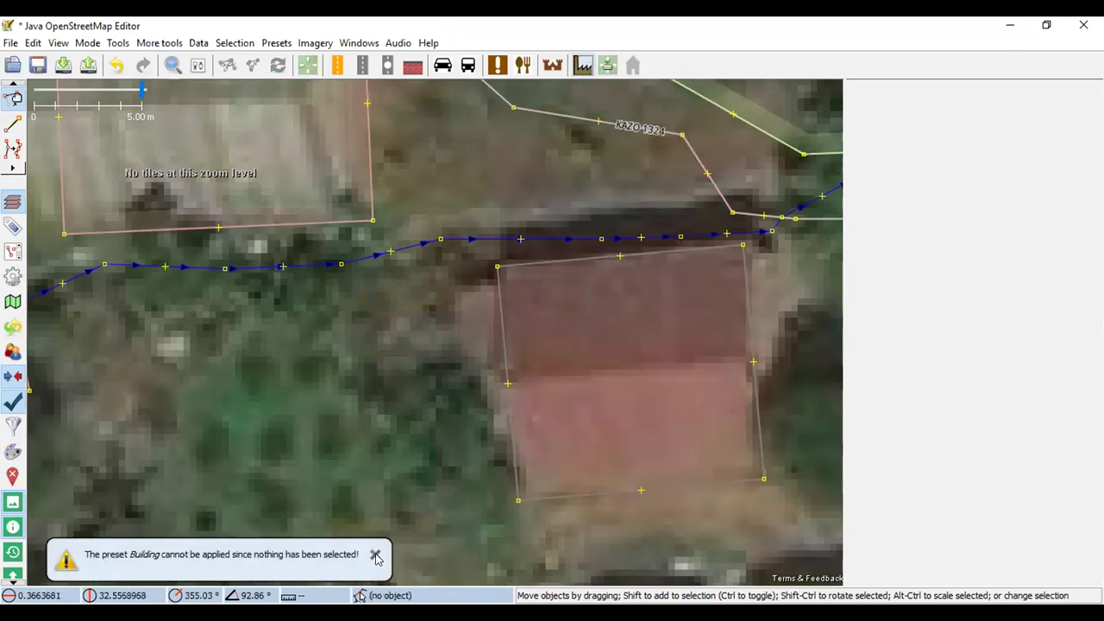
{"action": "left_click", "coordinate": [563, 253]}
{"action": "left_click", "coordinate": [584, 65]}
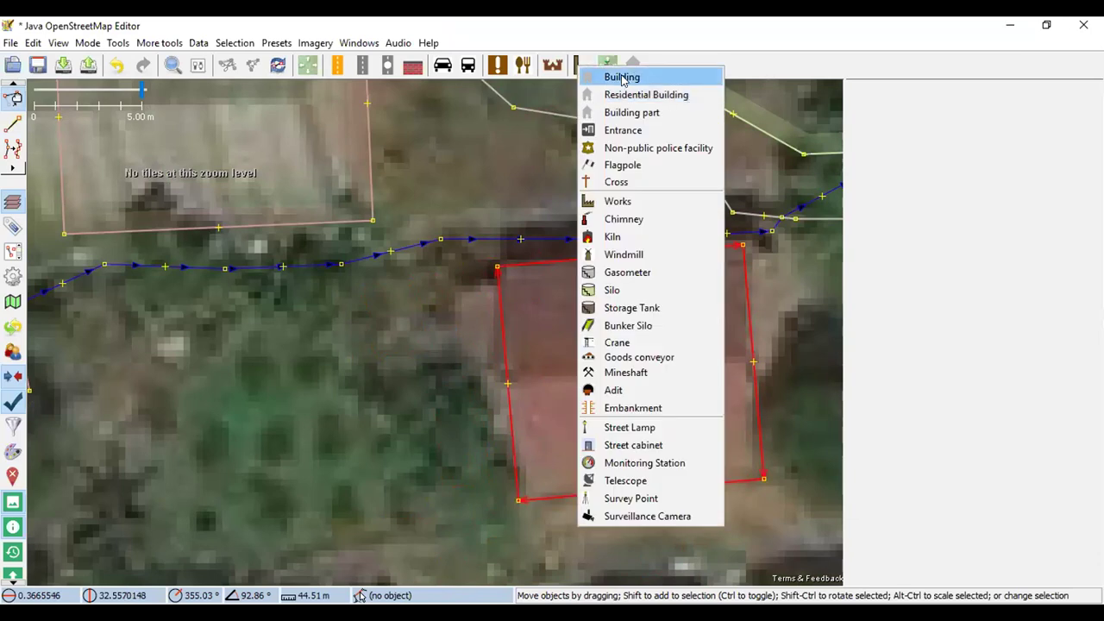
{"action": "left_click", "coordinate": [618, 83]}
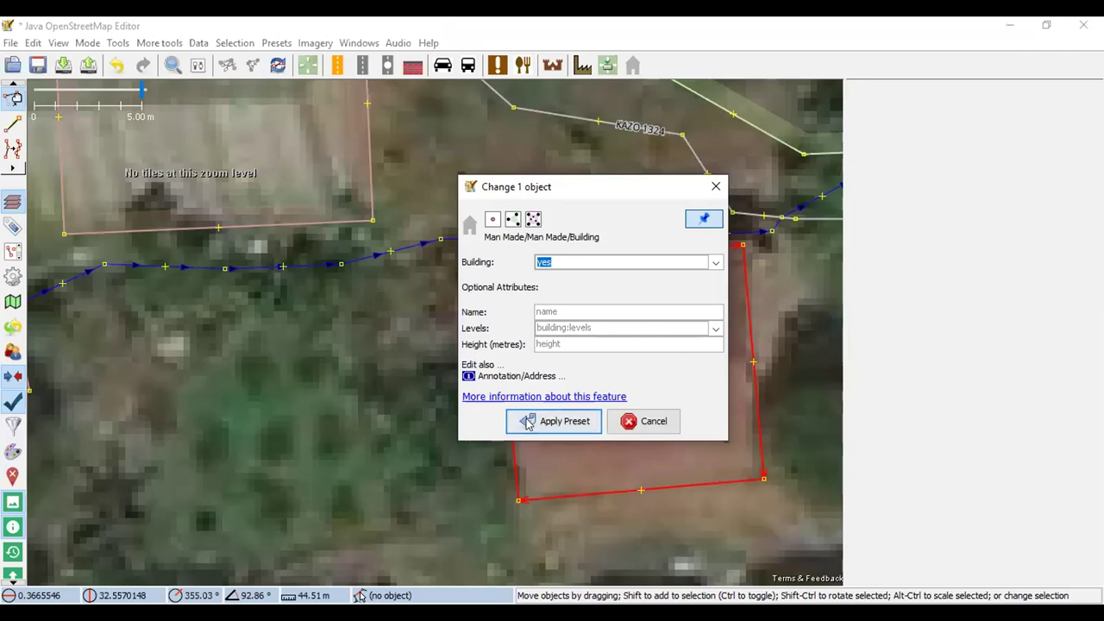
{"action": "left_click", "coordinate": [528, 421]}
{"action": "scroll", "coordinate": [406, 384], "scroll_direction": "down", "scroll_amount": 2}
{"action": "scroll", "coordinate": [392, 388], "scroll_direction": "down", "scroll_amount": 2}
{"action": "scroll", "coordinate": [379, 388], "scroll_direction": "up", "scroll_amount": 2}
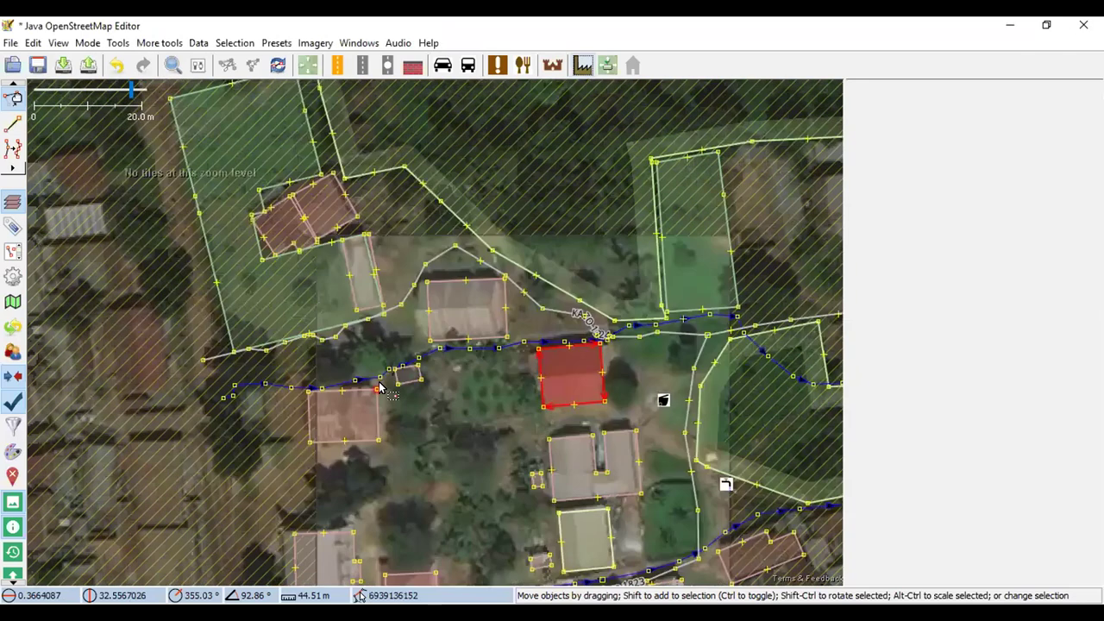
{"action": "scroll", "coordinate": [379, 388], "scroll_direction": "up", "scroll_amount": 2}
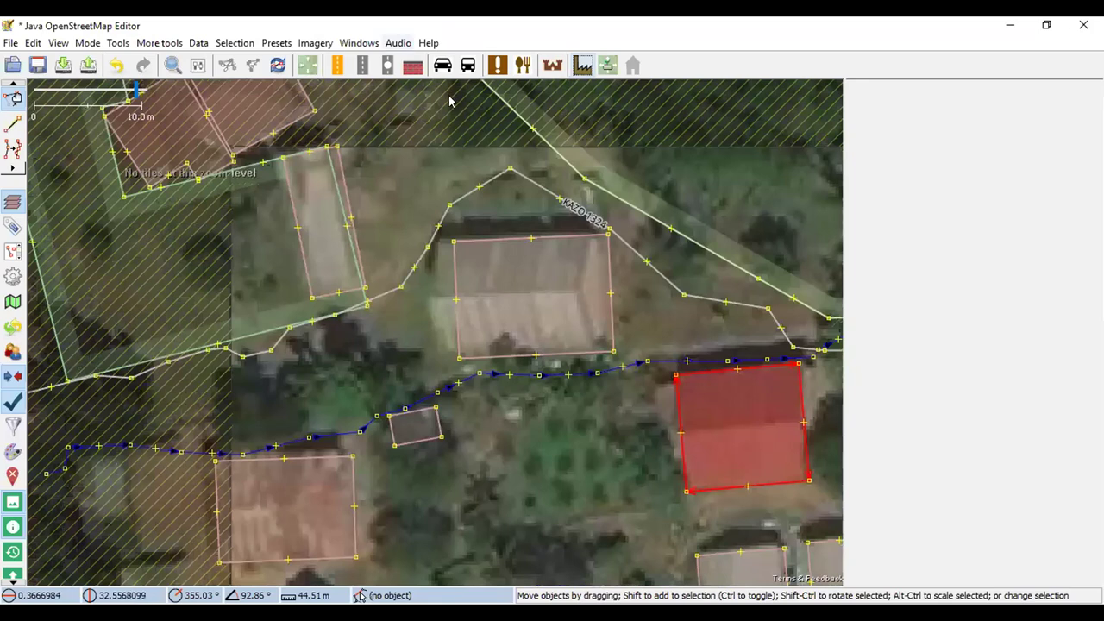
Add the Mapillary street-photo layer from the Imagery menu
{"action": "left_click", "coordinate": [314, 43]}
{"action": "left_click", "coordinate": [313, 45]}
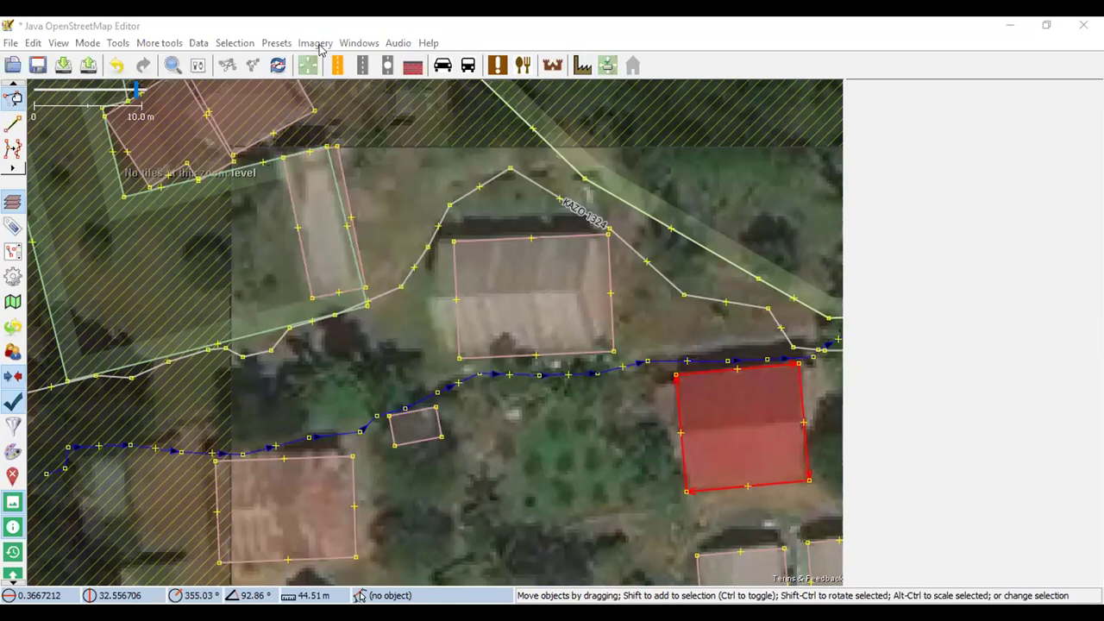
{"action": "left_click", "coordinate": [317, 45]}
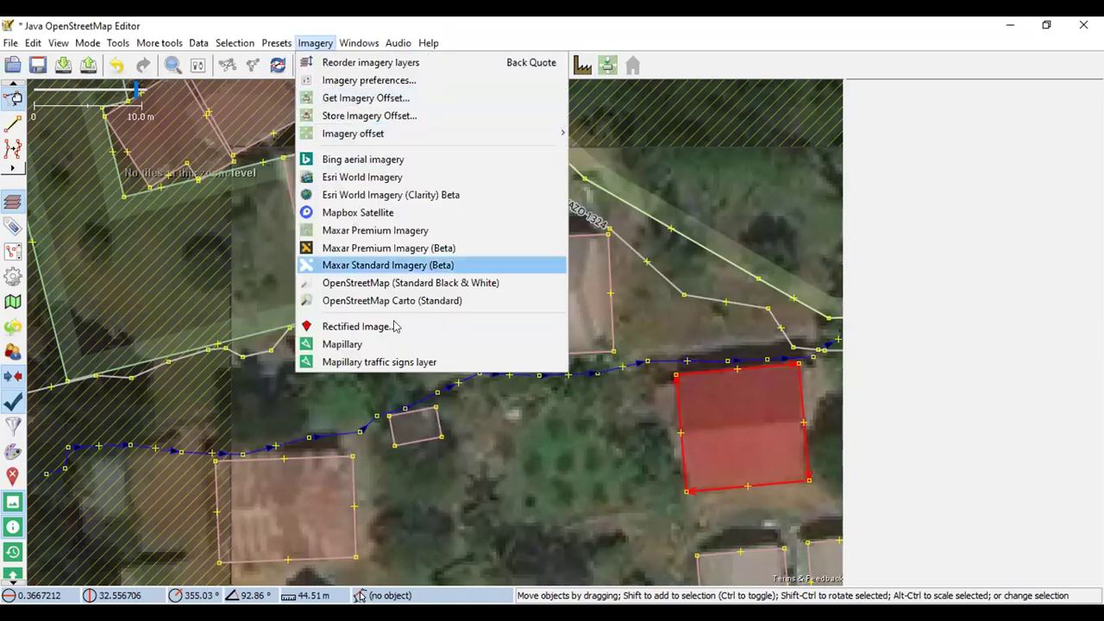
{"action": "left_click", "coordinate": [341, 344]}
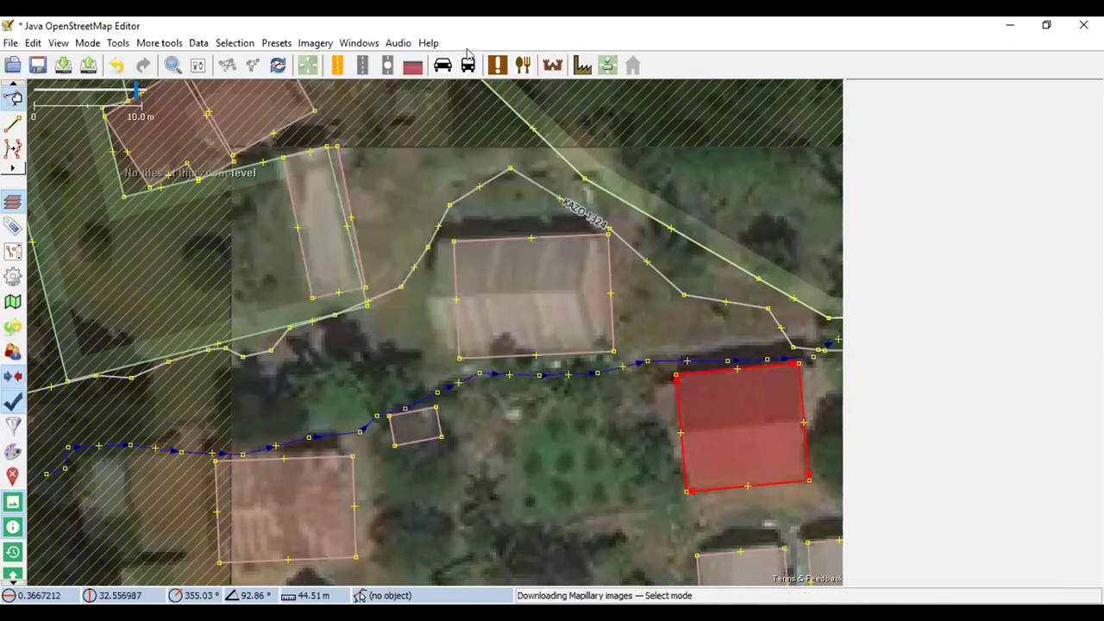
Show the Mapillary image and Image info panels from the Windows menu
{"action": "left_click", "coordinate": [358, 43]}
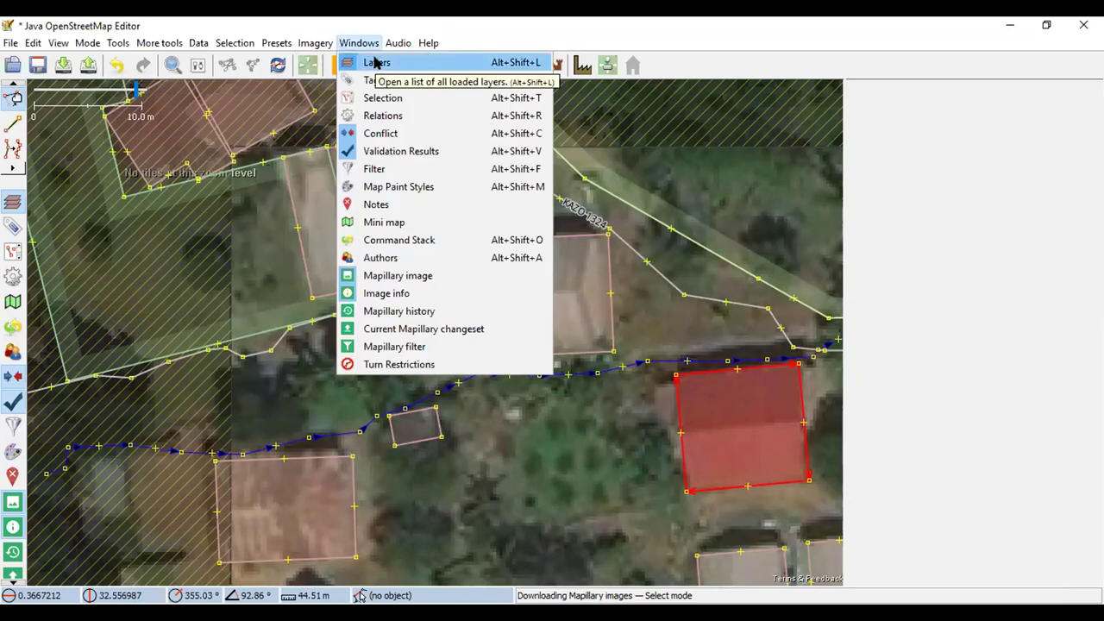
{"action": "left_click", "coordinate": [359, 63]}
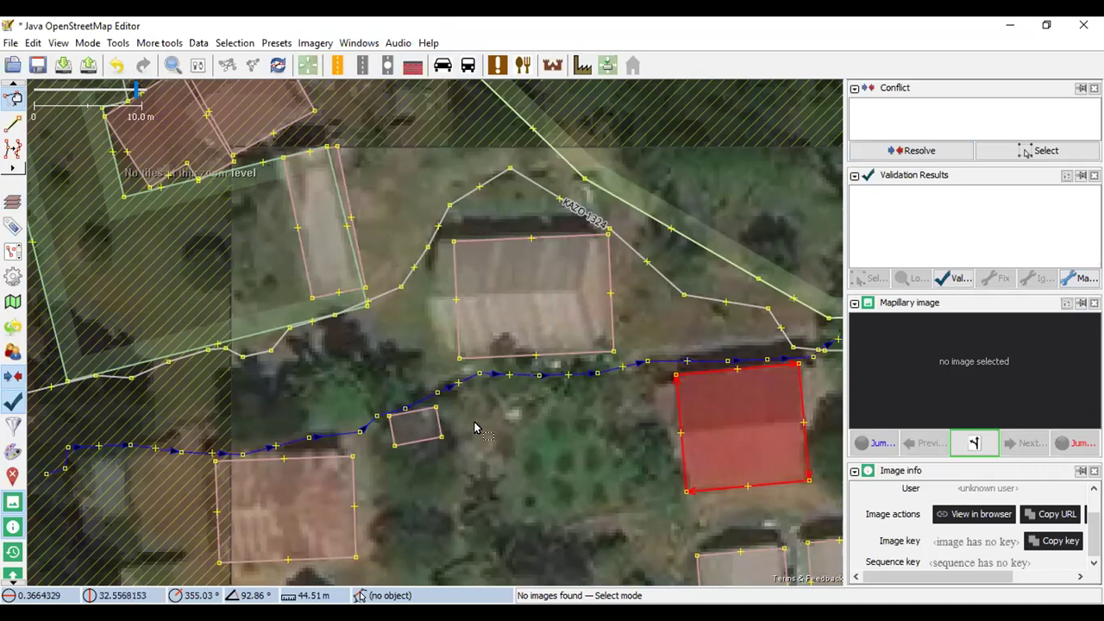
{"action": "scroll", "coordinate": [483, 414], "scroll_direction": "down", "scroll_amount": 4}
{"action": "scroll", "coordinate": [502, 528], "scroll_direction": "up", "scroll_amount": 2}
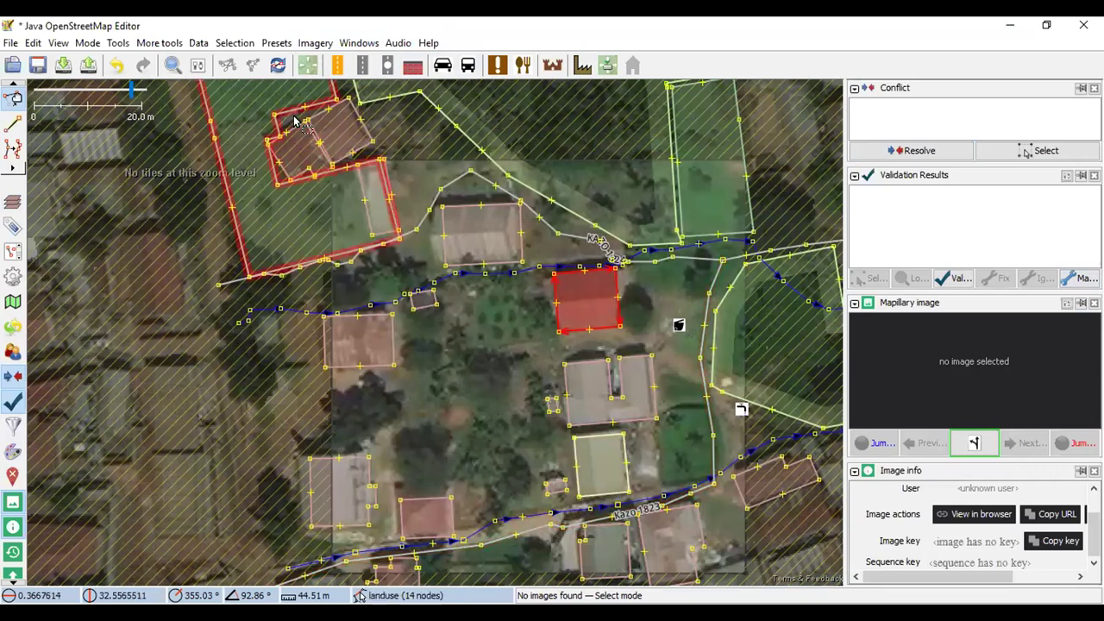
{"action": "left_click", "coordinate": [313, 43]}
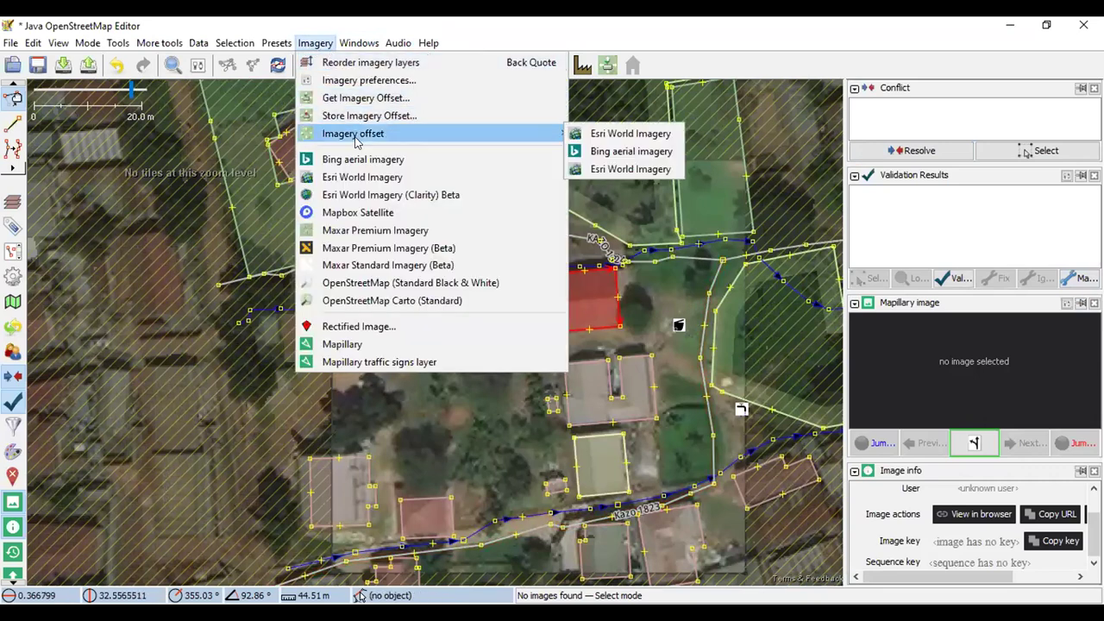
Add the Mapillary traffic signs overlay and pan back to the red building
{"action": "left_click", "coordinate": [370, 363]}
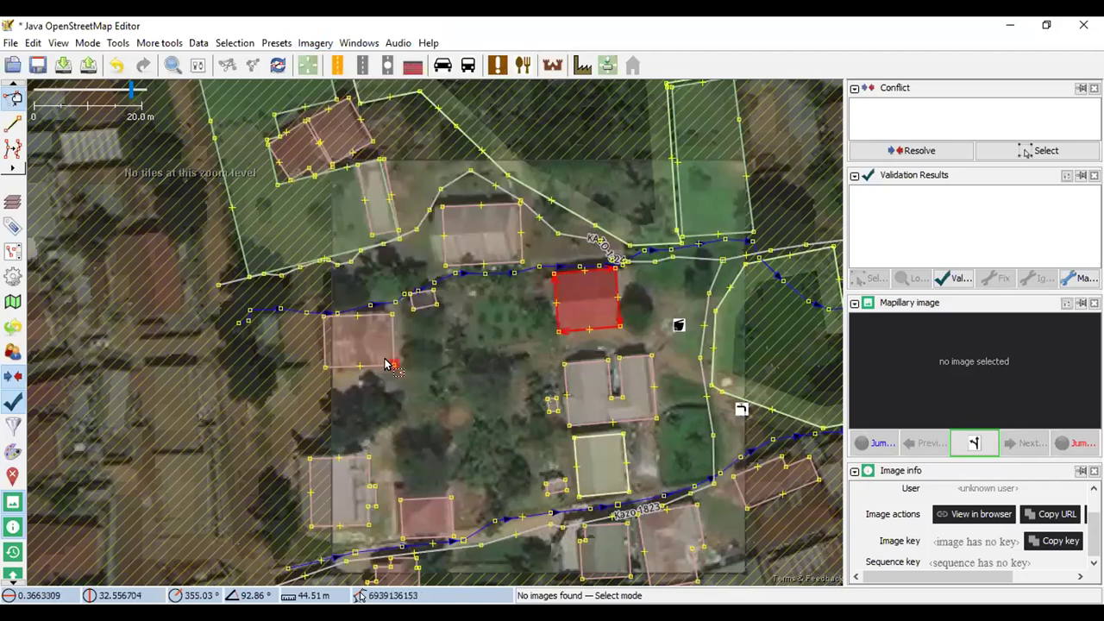
{"action": "left_click_drag", "start_coordinate": [388, 364], "coordinate": [285, 241]}
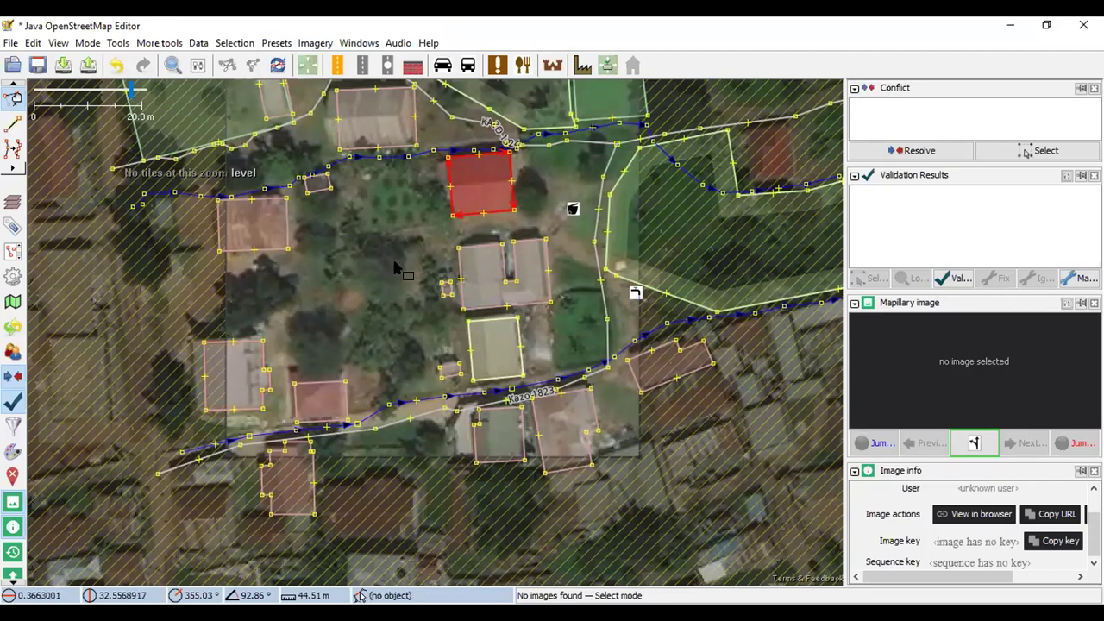
{"action": "left_click_drag", "start_coordinate": [342, 285], "coordinate": [382, 370]}
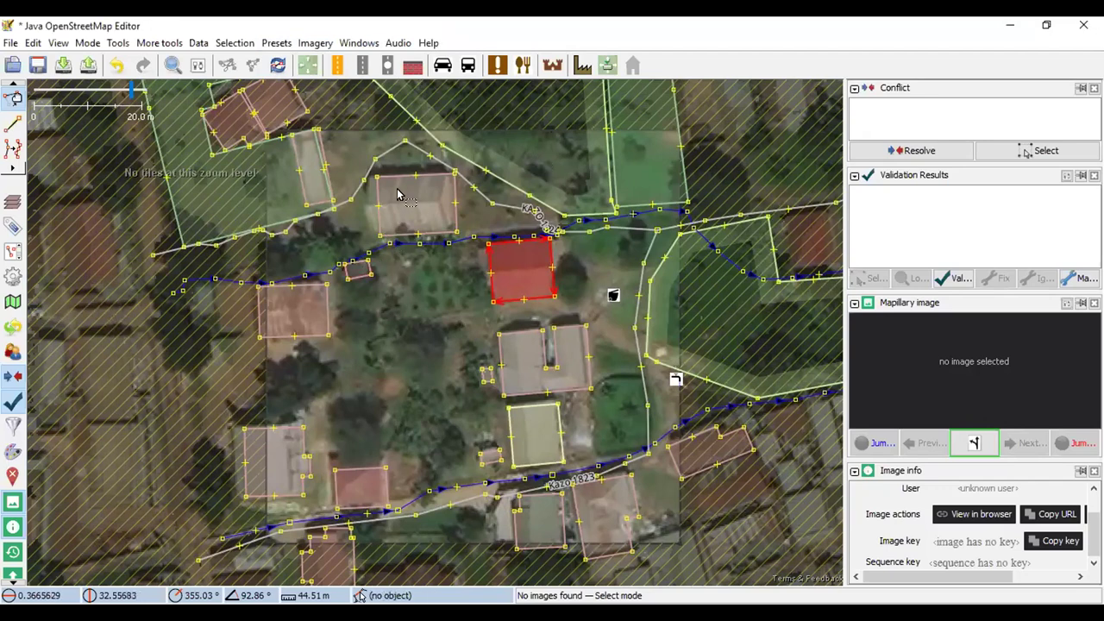
{"action": "scroll", "coordinate": [371, 509], "scroll_direction": "up", "scroll_amount": 2}
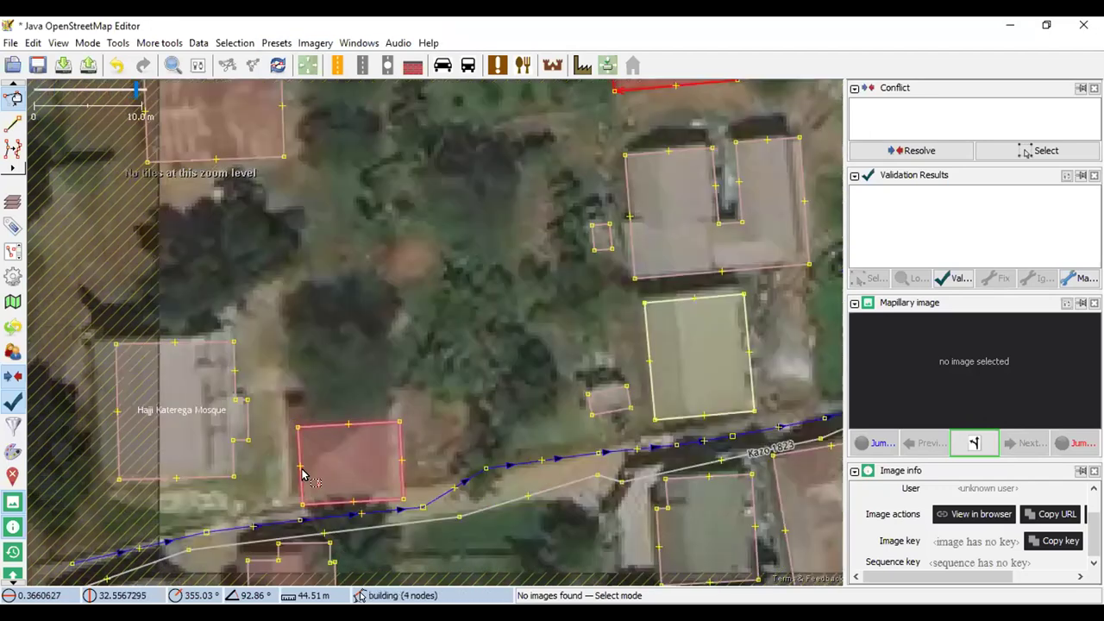
{"action": "scroll", "coordinate": [302, 465], "scroll_direction": "down", "scroll_amount": 2}
{"action": "scroll", "coordinate": [302, 466], "scroll_direction": "up", "scroll_amount": 2}
Nudge three building outlines near Hajji Katerega Mosque slightly to fit the imagery
{"action": "left_click_drag", "start_coordinate": [245, 386], "coordinate": [229, 370]}
{"action": "left_click_drag", "start_coordinate": [424, 308], "coordinate": [423, 419]}
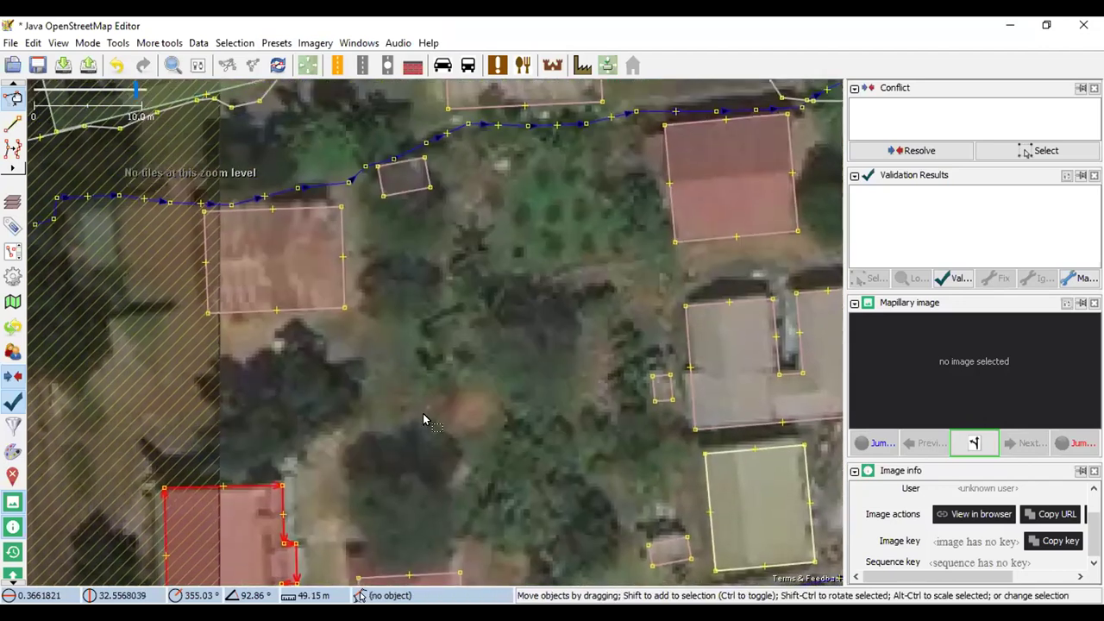
{"action": "left_click_drag", "start_coordinate": [276, 204], "coordinate": [273, 201]}
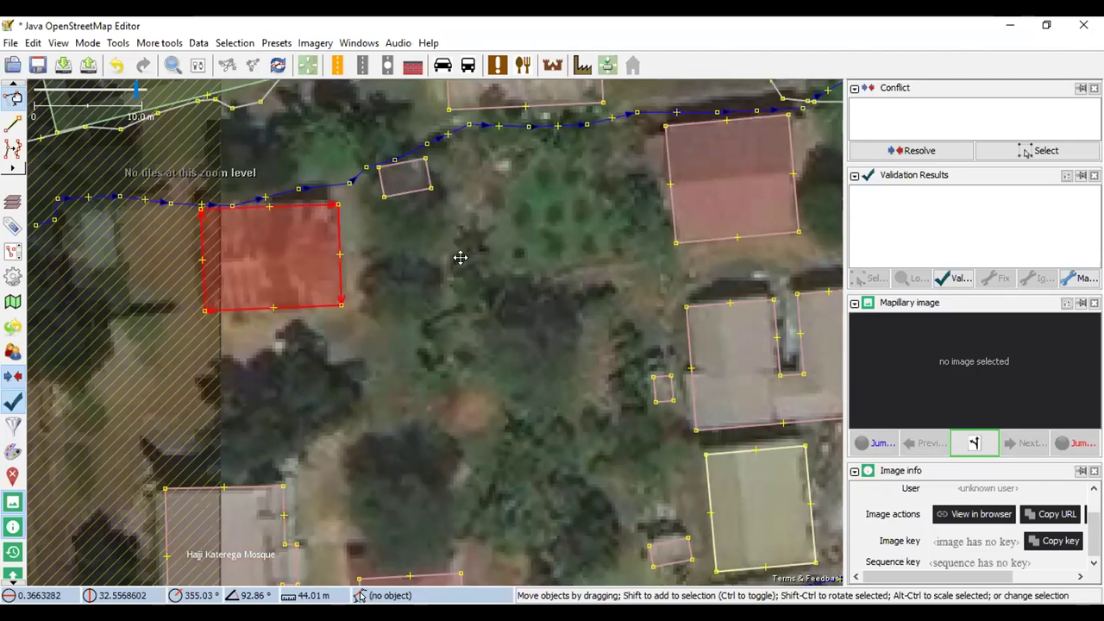
{"action": "left_click_drag", "start_coordinate": [458, 256], "coordinate": [316, 393]}
{"action": "left_click_drag", "start_coordinate": [357, 128], "coordinate": [347, 115]}
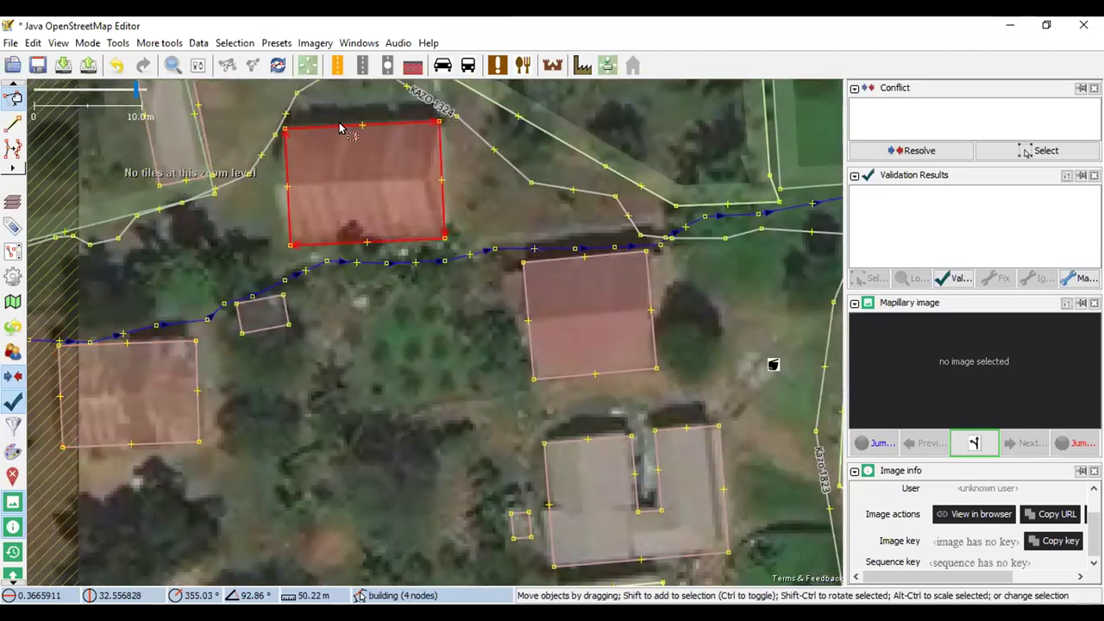
{"action": "scroll", "coordinate": [405, 324], "scroll_direction": "down", "scroll_amount": 2}
{"action": "scroll", "coordinate": [396, 341], "scroll_direction": "down", "scroll_amount": 2}
{"action": "scroll", "coordinate": [464, 320], "scroll_direction": "up", "scroll_amount": 2}
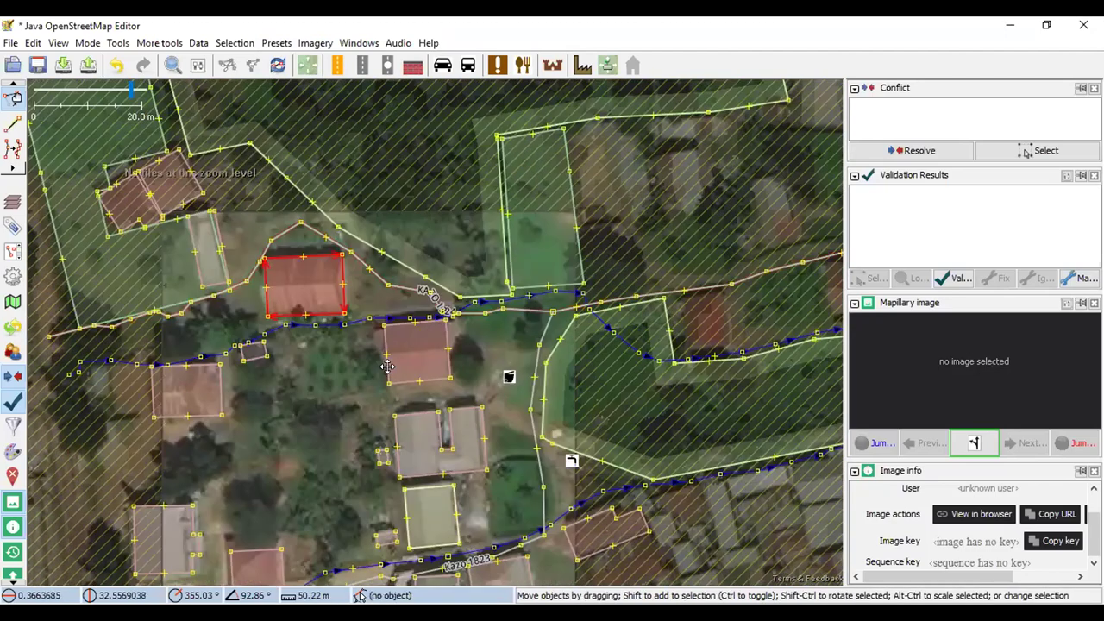
{"action": "left_click_drag", "start_coordinate": [320, 439], "coordinate": [371, 419]}
{"action": "left_click_drag", "start_coordinate": [402, 481], "coordinate": [407, 368]}
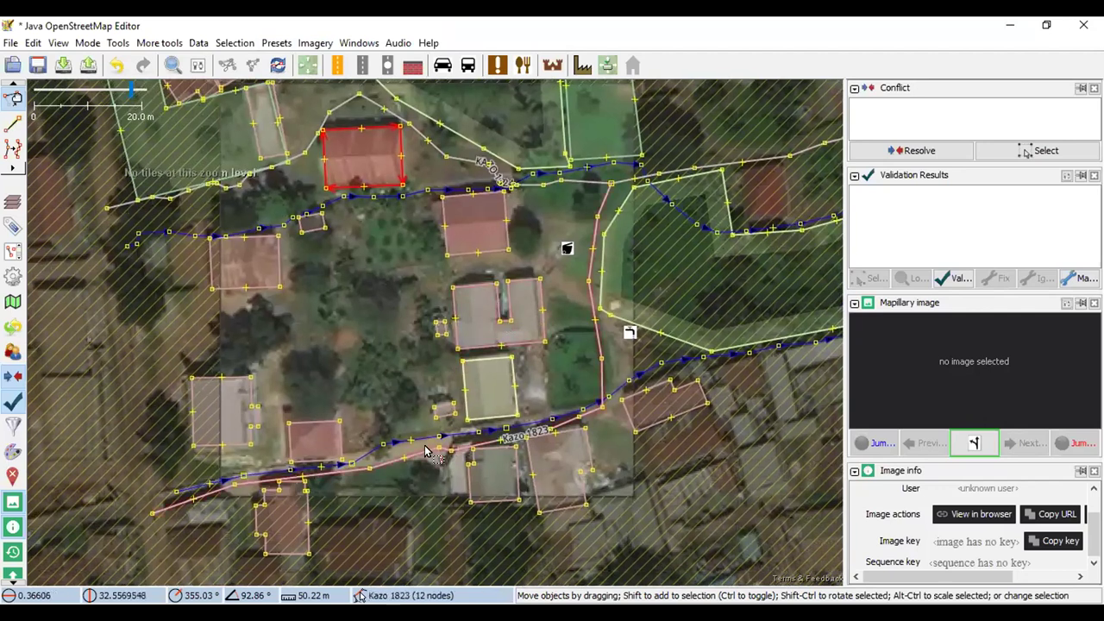
Upload the 31 edited objects, keeping the existing changeset comment
{"action": "left_click", "coordinate": [88, 65]}
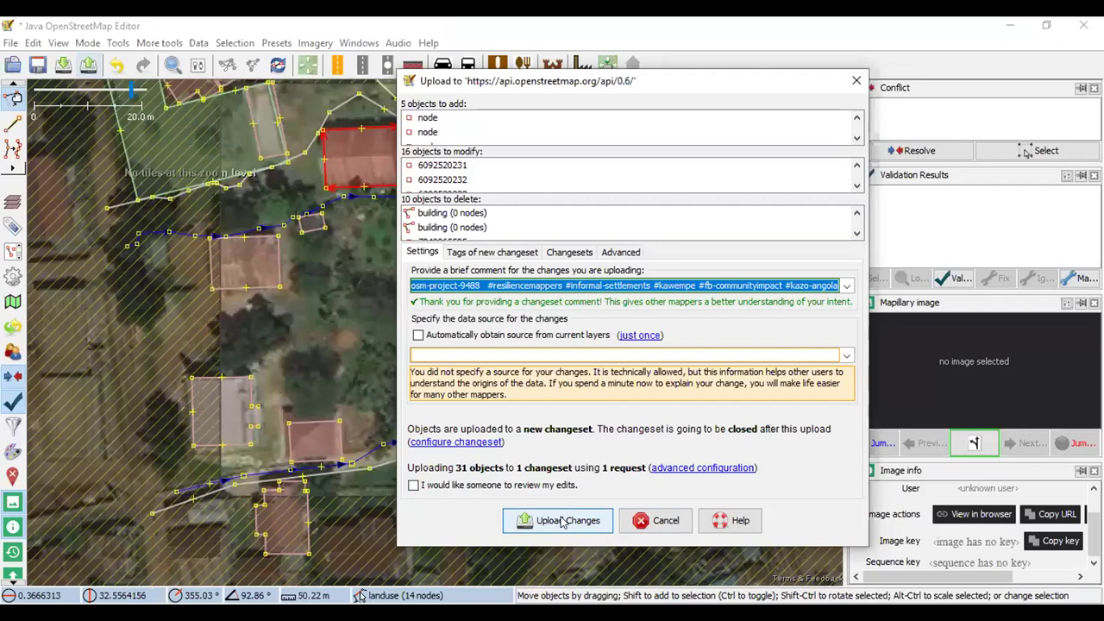
{"action": "left_click", "coordinate": [563, 523]}
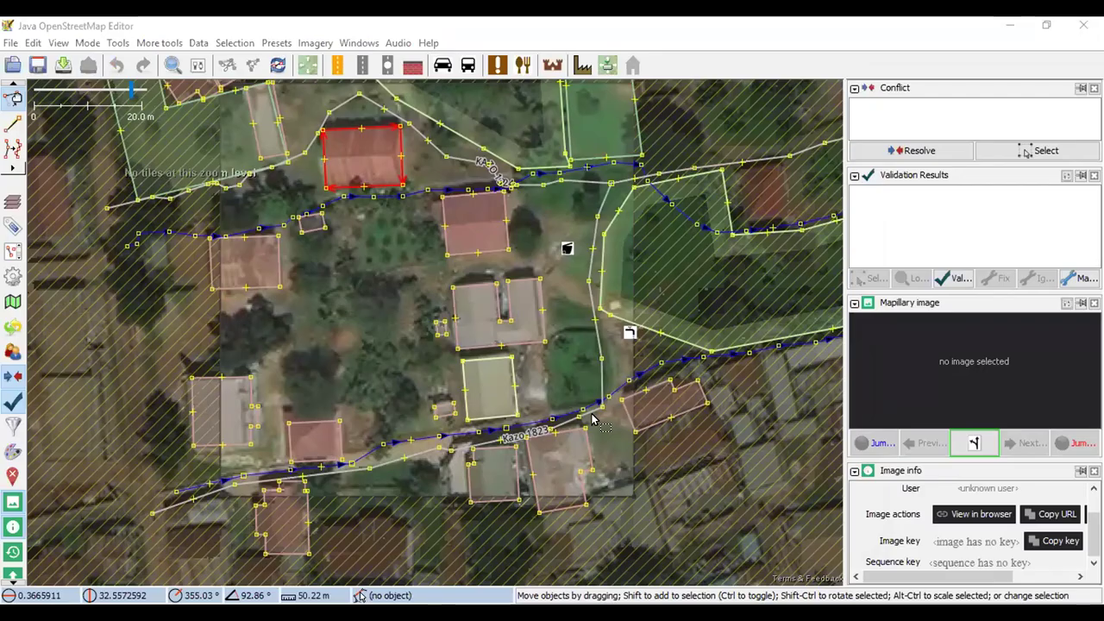
Mark task #55 completely mapped, submit it, and pick the next grid cell
{"action": "key", "text": "alt+Tab"}
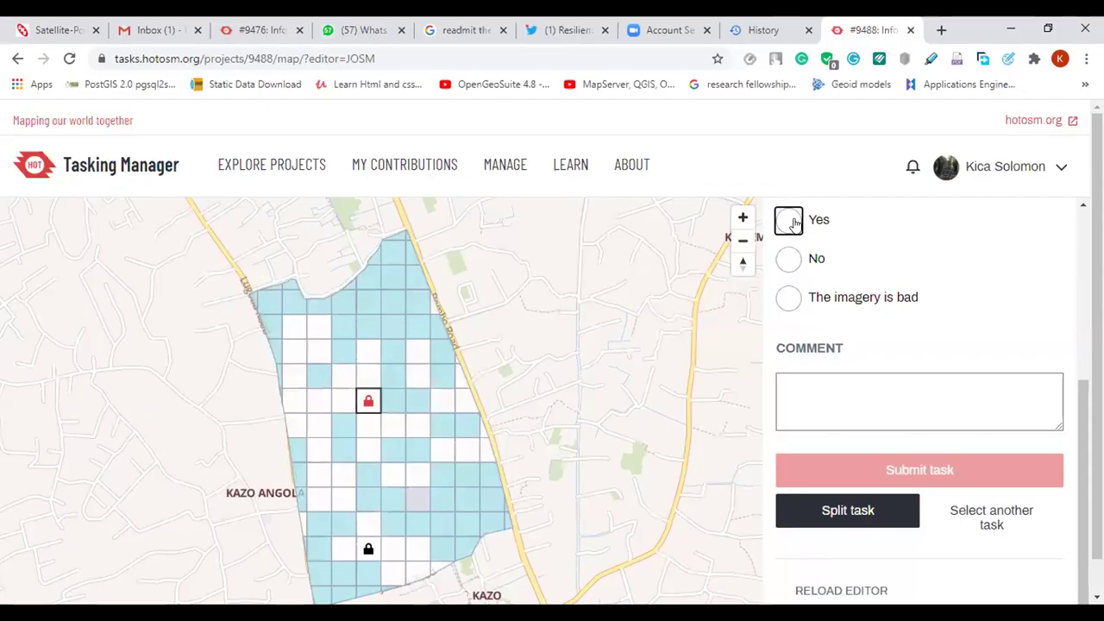
{"action": "left_click", "coordinate": [790, 220]}
{"action": "scroll", "coordinate": [875, 326], "scroll_direction": "up", "scroll_amount": 4}
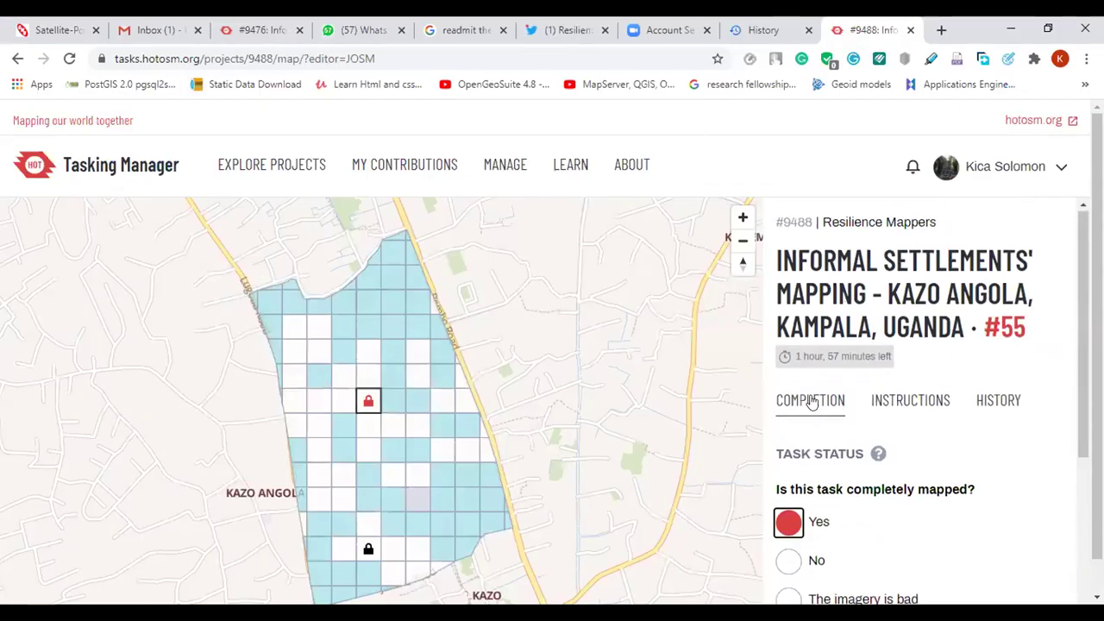
{"action": "scroll", "coordinate": [807, 398], "scroll_direction": "down", "scroll_amount": 4}
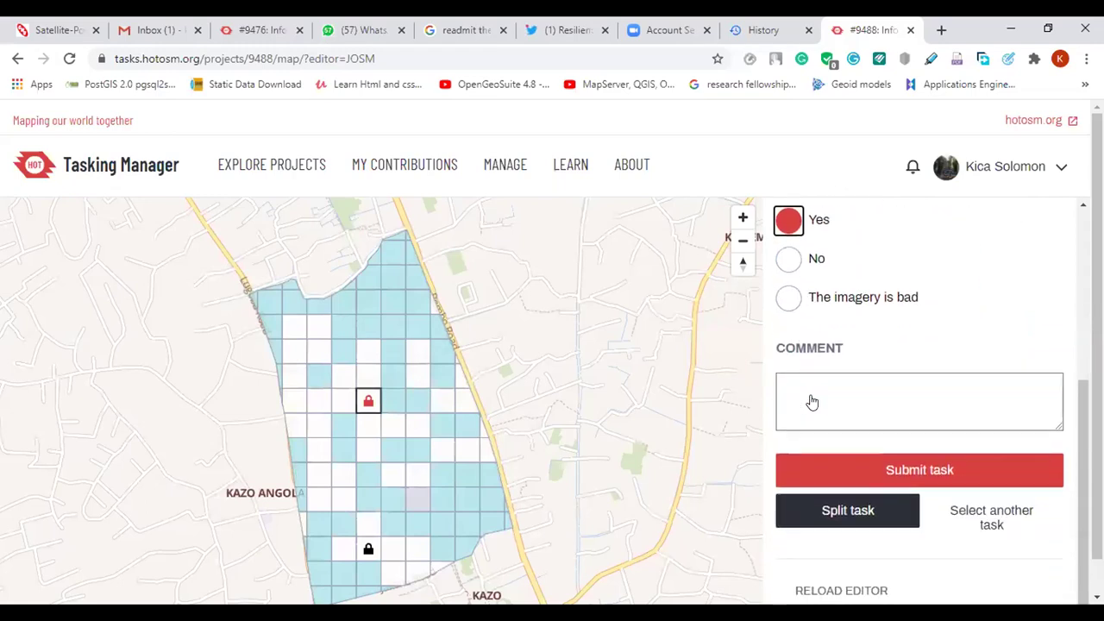
{"action": "key", "text": "alt+Left"}
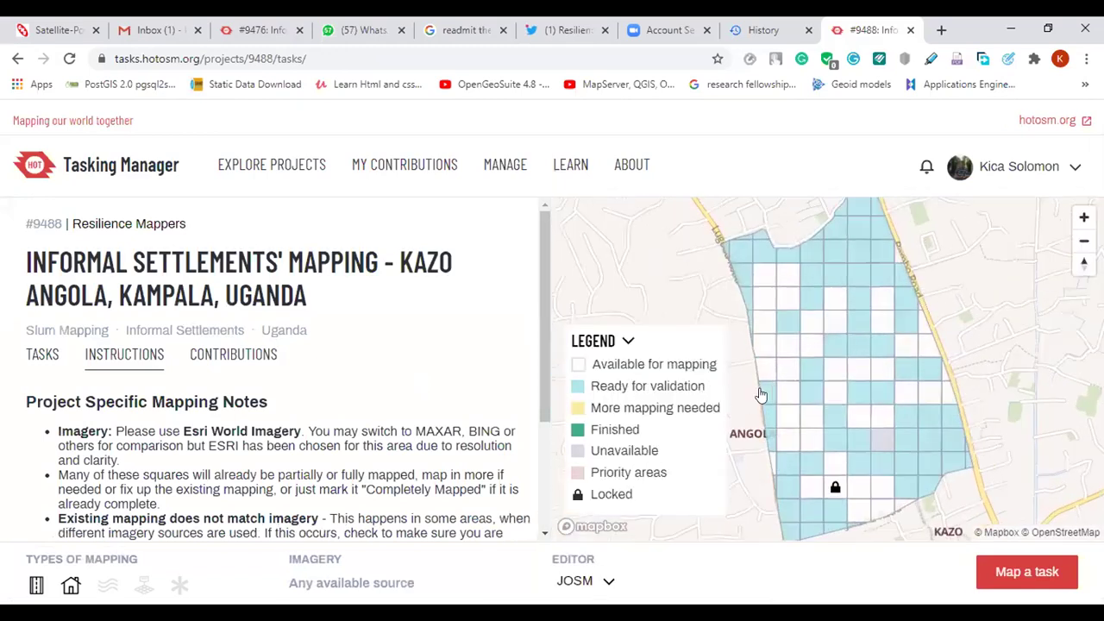
{"action": "scroll", "coordinate": [761, 395], "scroll_direction": "up", "scroll_amount": 5}
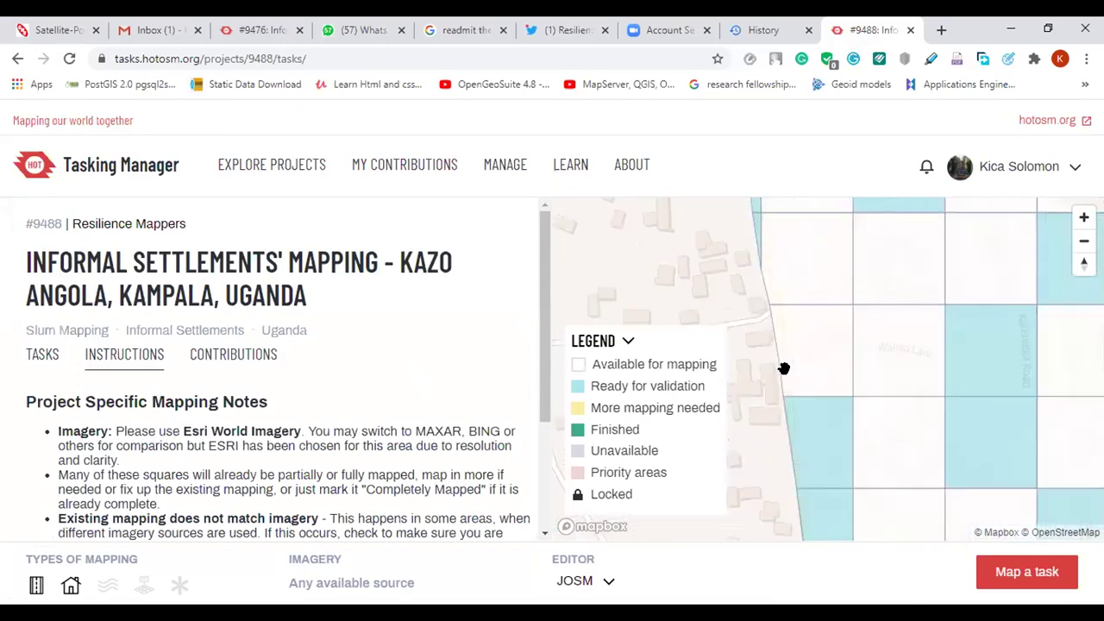
{"action": "left_click", "coordinate": [809, 354]}
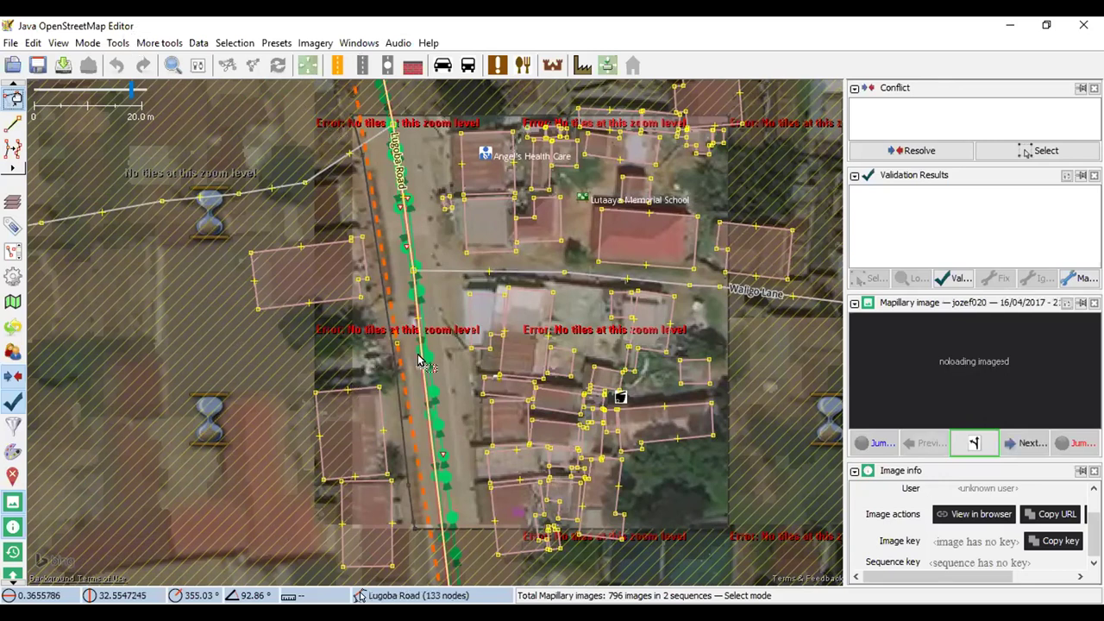
{"action": "scroll", "coordinate": [421, 362], "scroll_direction": "down", "scroll_amount": 2}
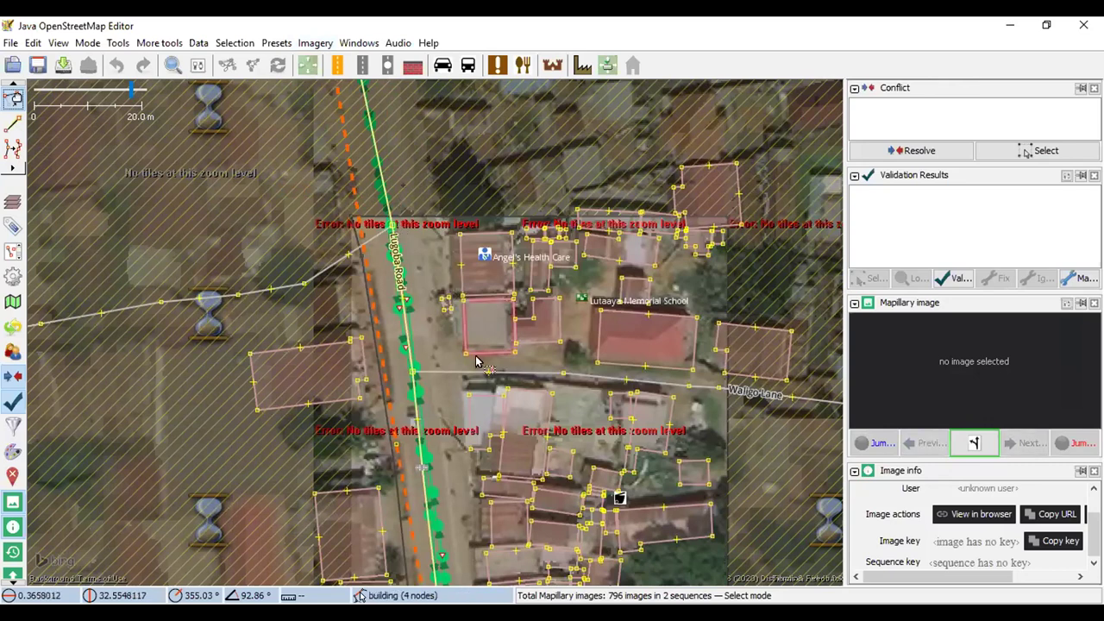
{"action": "left_click_drag", "start_coordinate": [440, 309], "coordinate": [438, 254]}
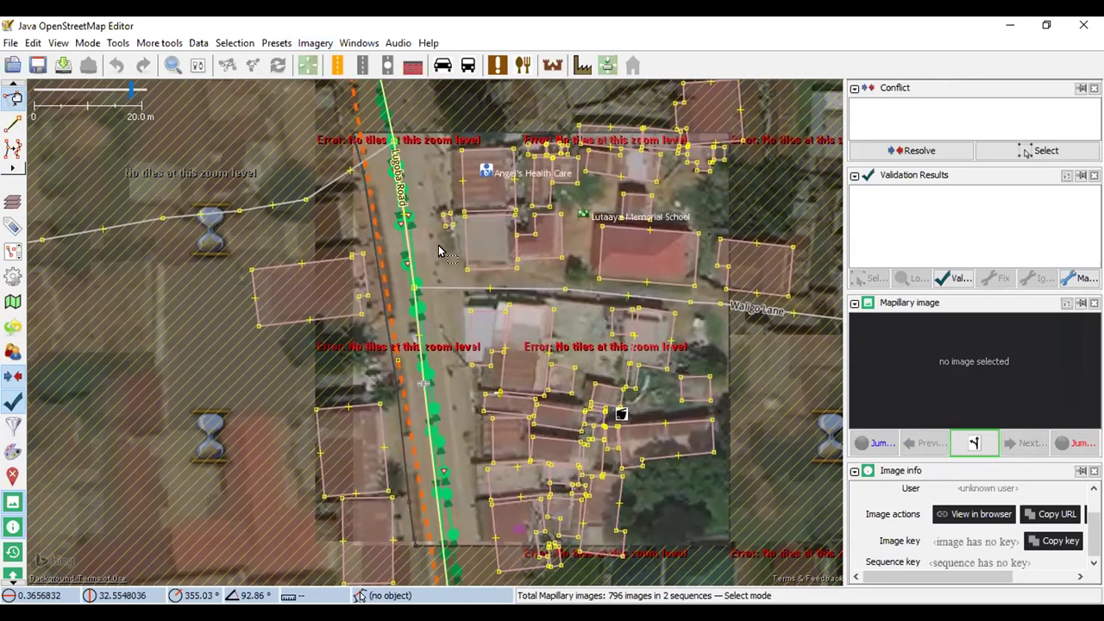
{"action": "left_click_drag", "start_coordinate": [416, 180], "coordinate": [410, 253]}
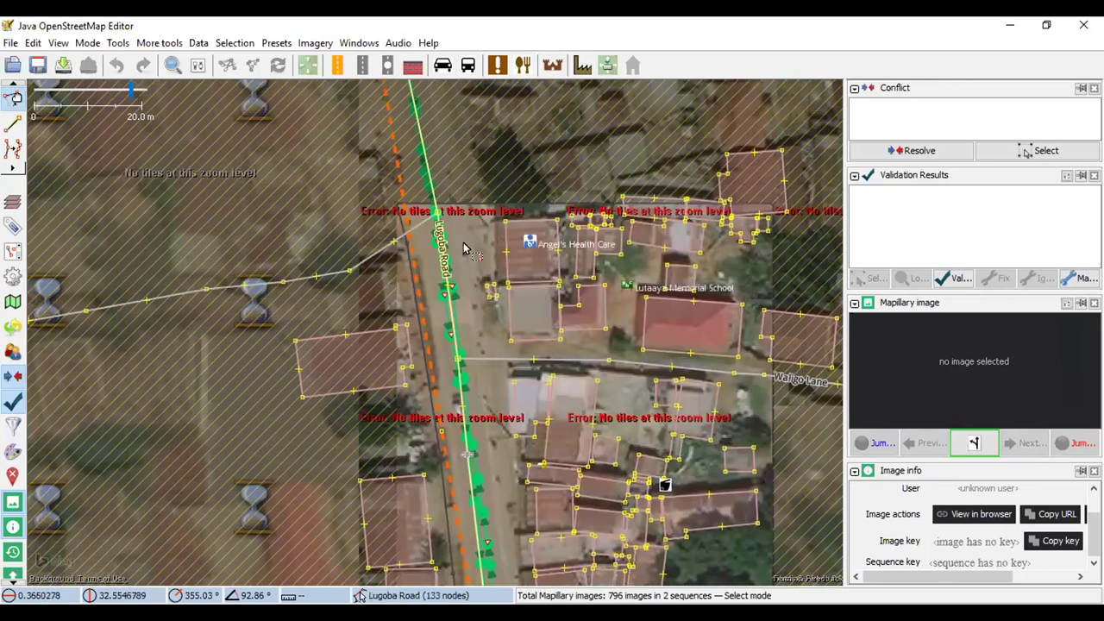
{"action": "scroll", "coordinate": [535, 212], "scroll_direction": "up", "scroll_amount": 2}
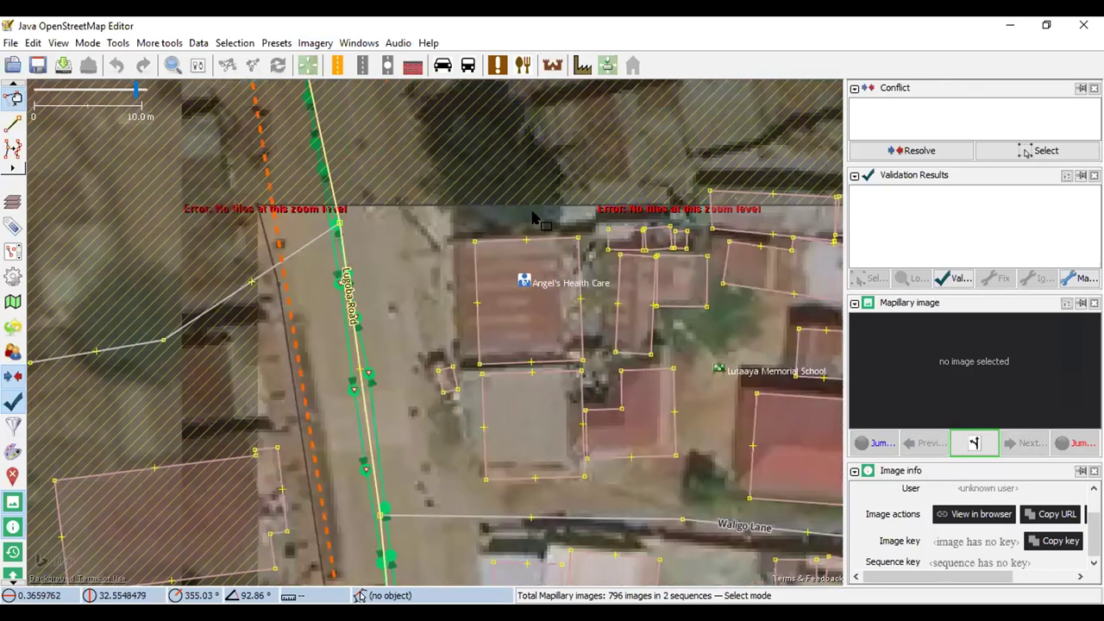
{"action": "scroll", "coordinate": [600, 233], "scroll_direction": "down", "scroll_amount": 2}
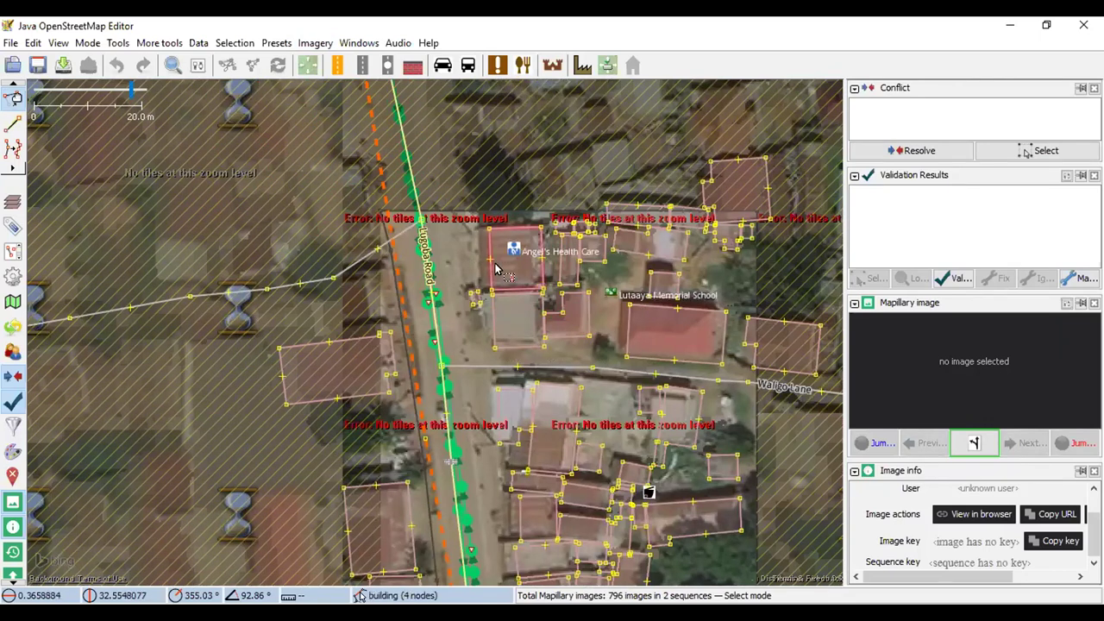
{"action": "left_click", "coordinate": [498, 327]}
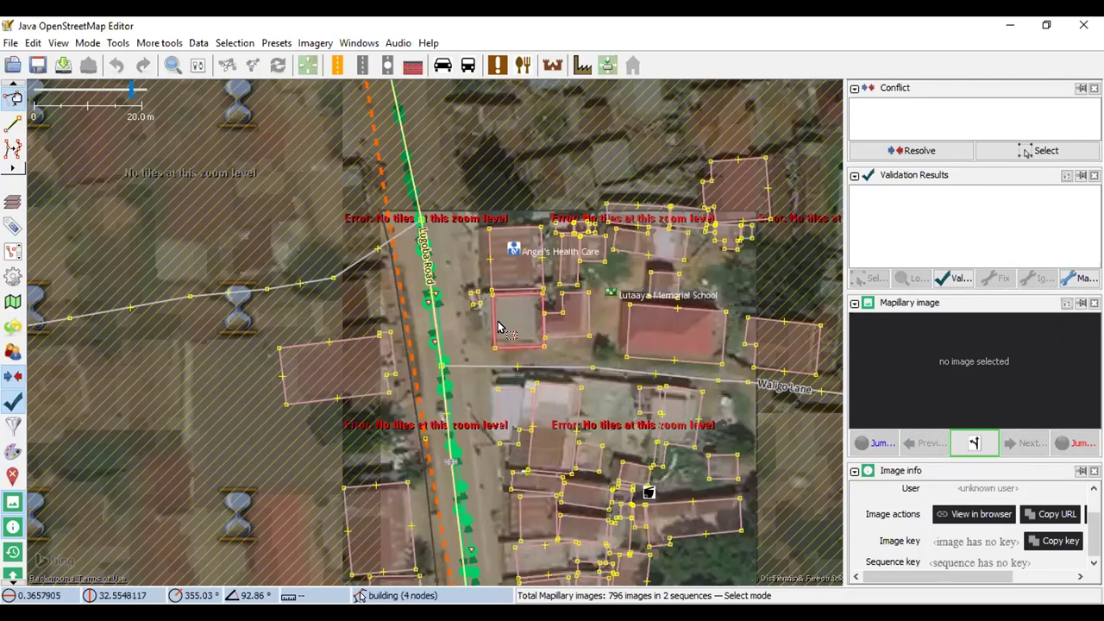
{"action": "key", "text": "Escape"}
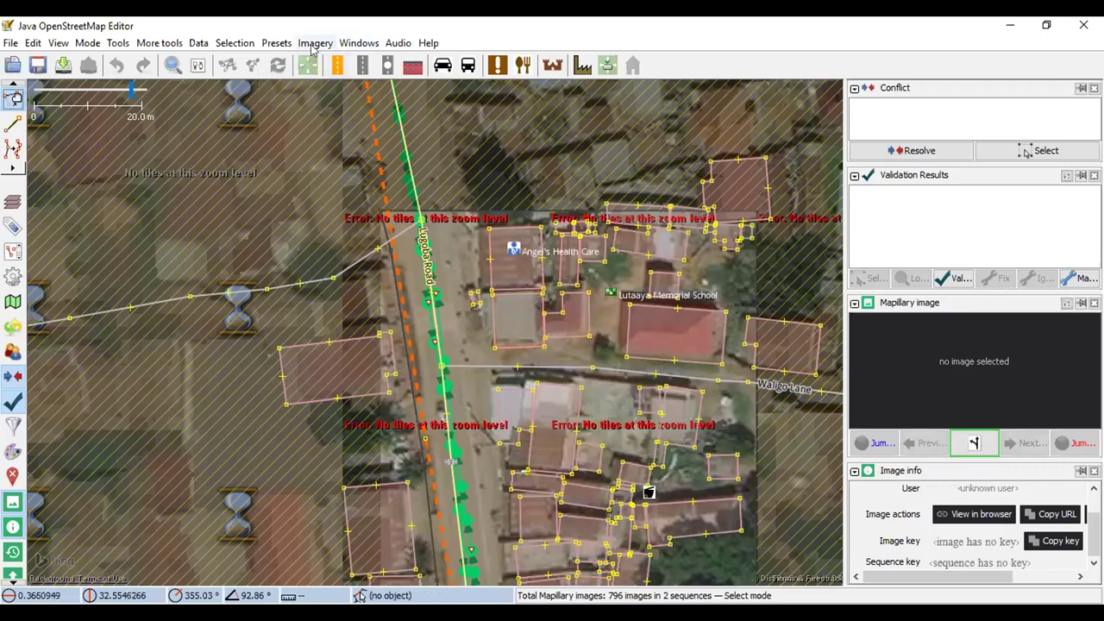
Offset the Esri World Imagery by 1.49; 0.30 to line up with the traced buildings
{"action": "left_click", "coordinate": [315, 43]}
{"action": "mouse_move", "coordinate": [392, 133]}
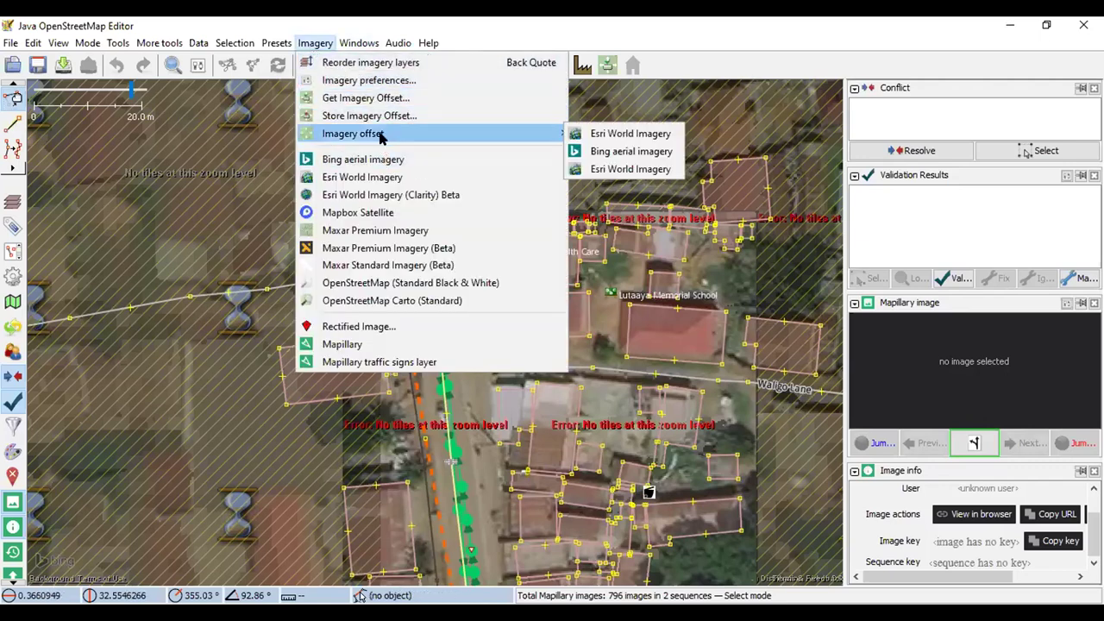
{"action": "left_click", "coordinate": [634, 135]}
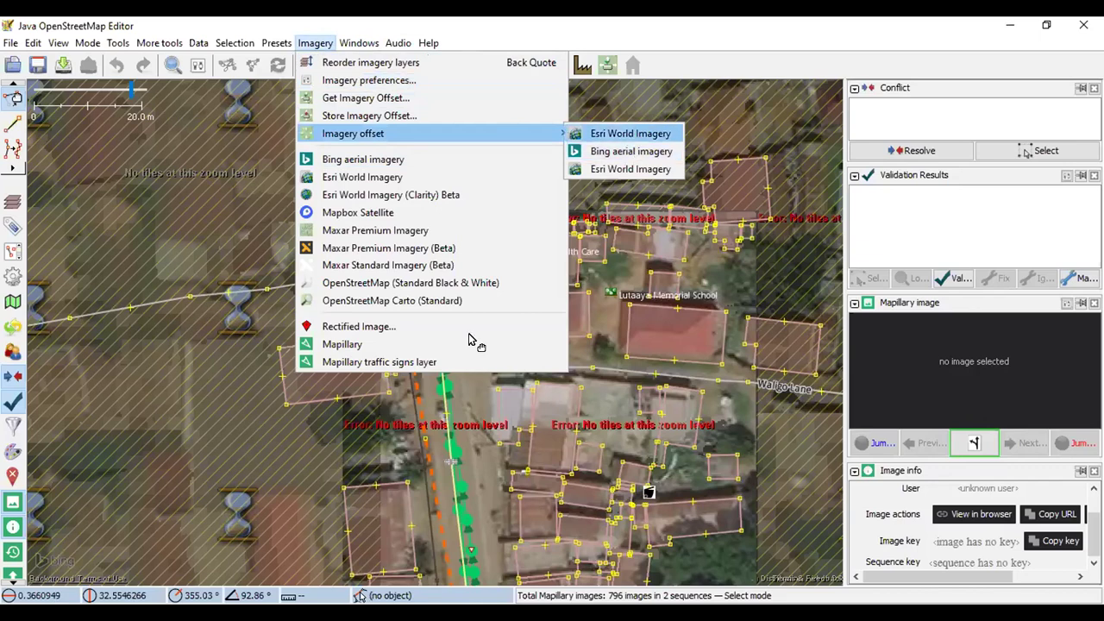
{"action": "left_click_drag", "start_coordinate": [463, 336], "coordinate": [468, 329]}
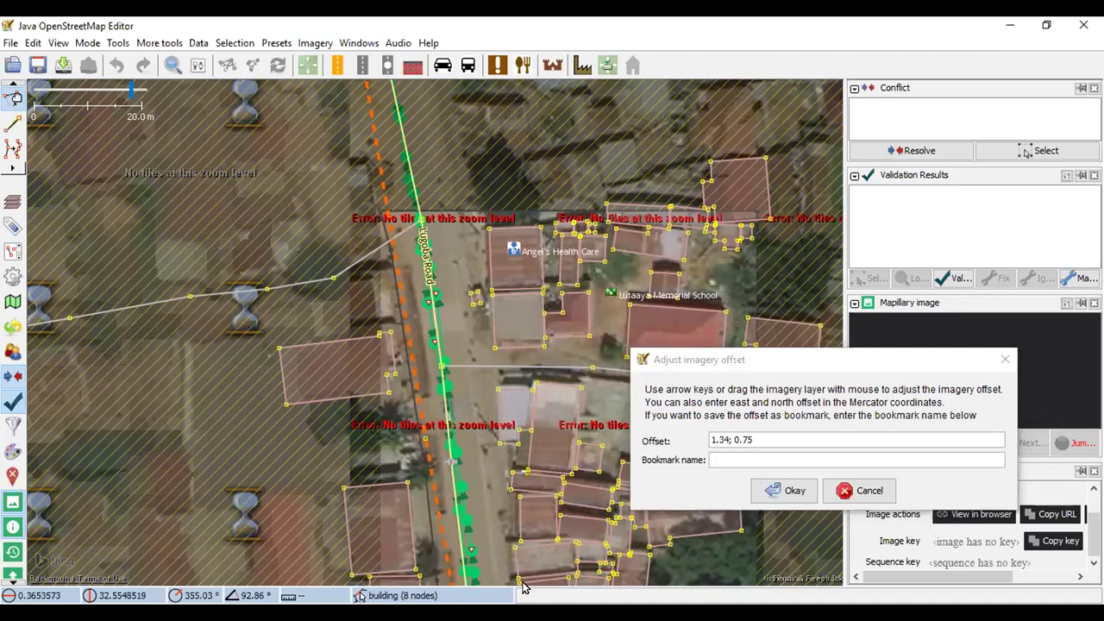
{"action": "left_click_drag", "start_coordinate": [466, 321], "coordinate": [474, 333]}
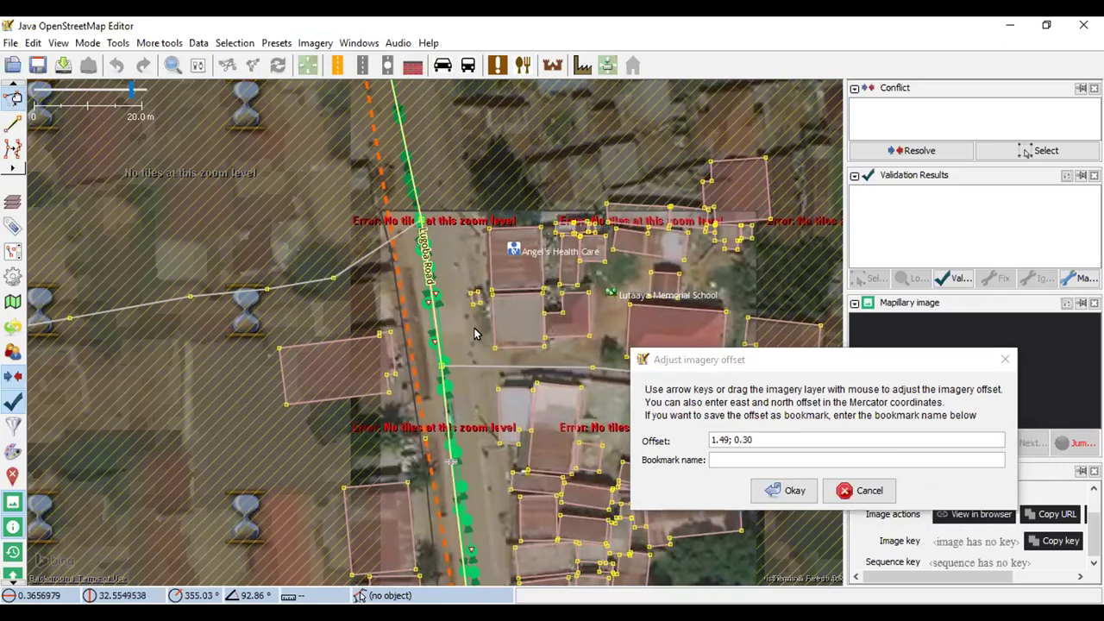
{"action": "key", "text": "Return"}
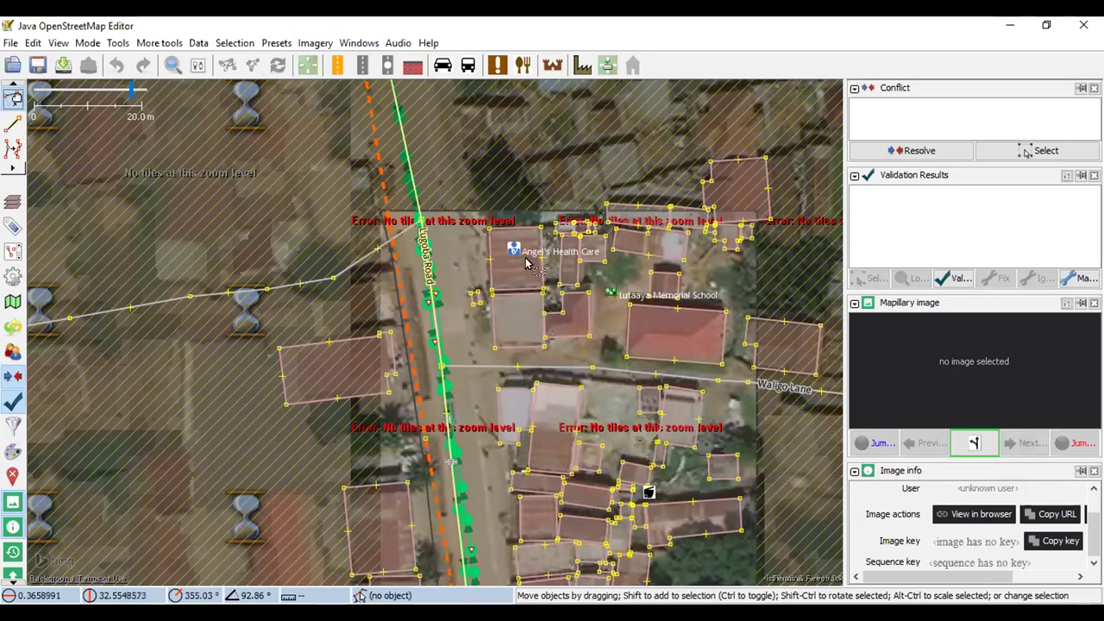
Zoom in on Lugoba Road and load the Mapillary photo at a road point
{"action": "scroll", "coordinate": [685, 227], "scroll_direction": "up", "scroll_amount": 3}
{"action": "scroll", "coordinate": [656, 285], "scroll_direction": "down", "scroll_amount": 5}
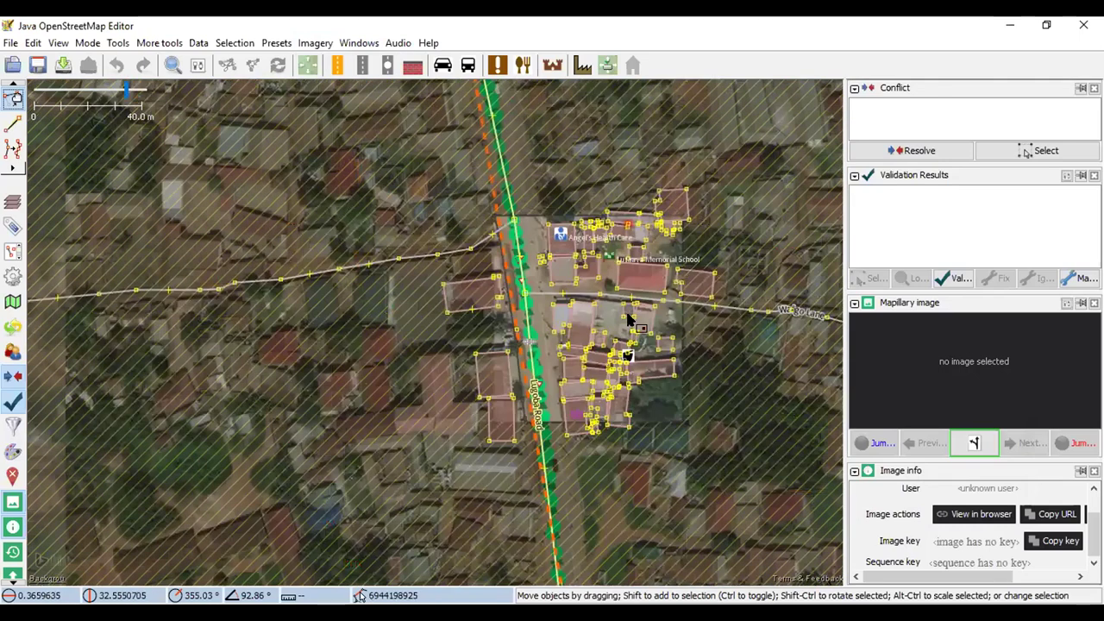
{"action": "scroll", "coordinate": [561, 434], "scroll_direction": "up", "scroll_amount": 5}
{"action": "scroll", "coordinate": [560, 434], "scroll_direction": "down", "scroll_amount": 2}
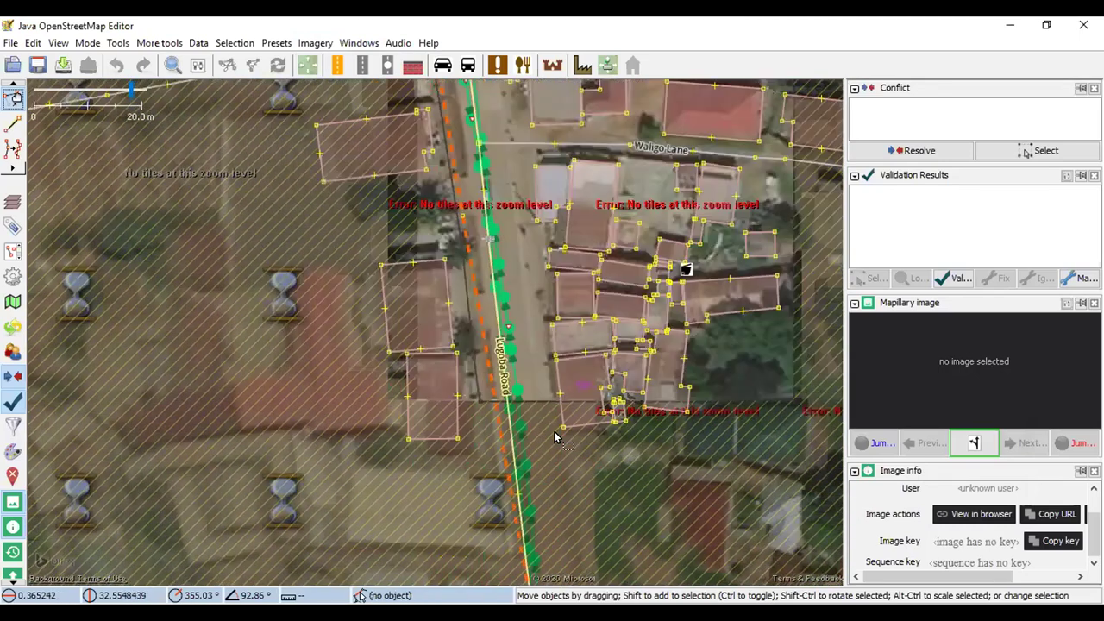
{"action": "scroll", "coordinate": [483, 199], "scroll_direction": "up", "scroll_amount": 3}
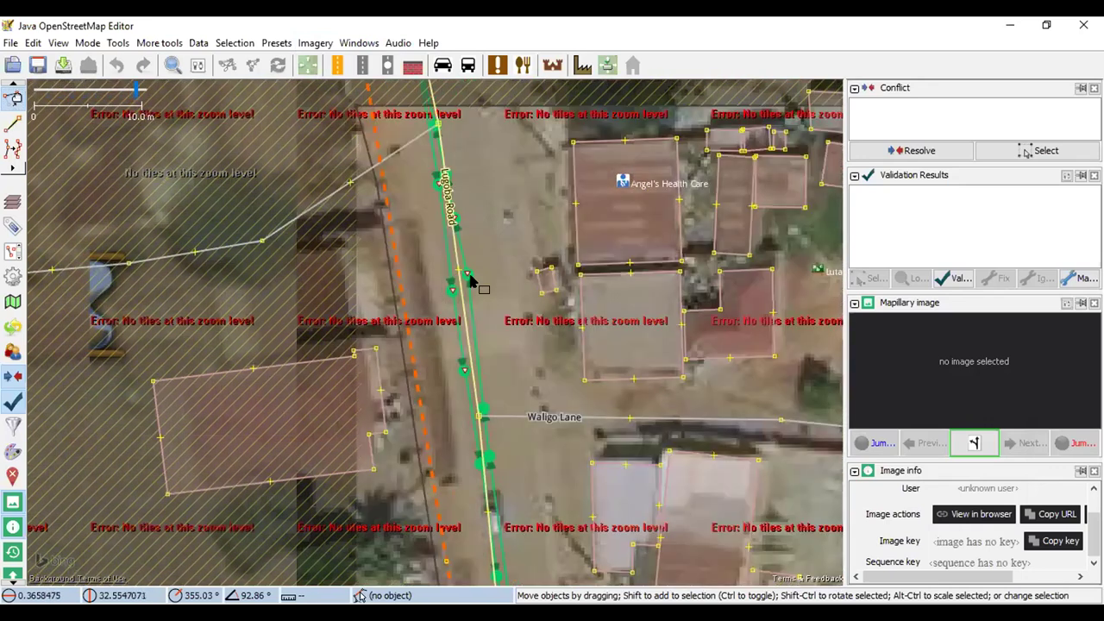
{"action": "left_click", "coordinate": [466, 276]}
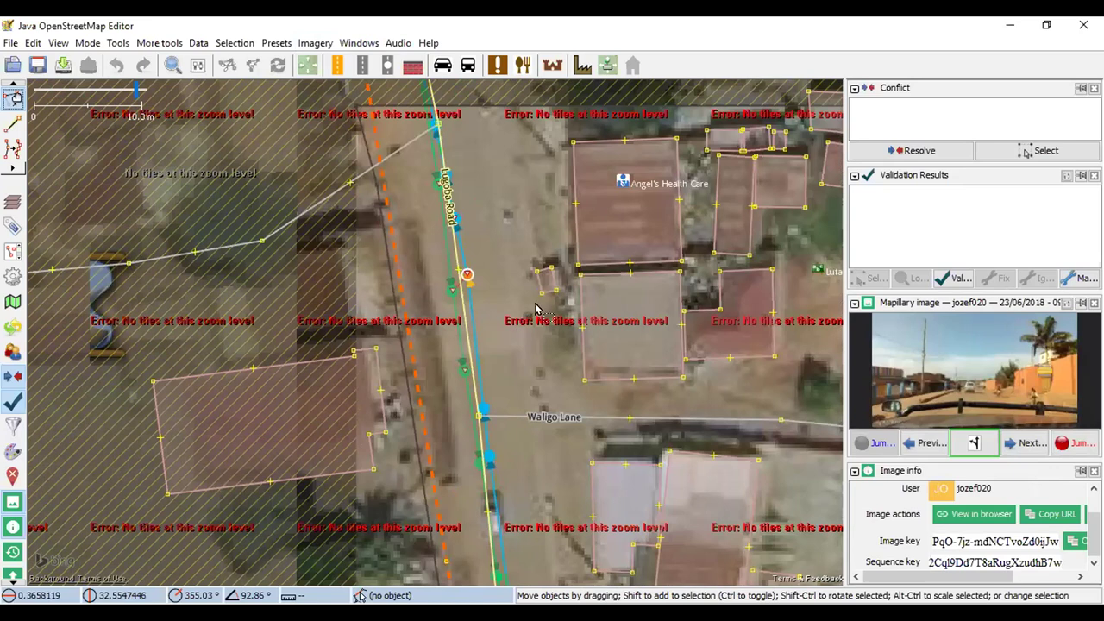
Pan further along Lugoba Road and load another Mapillary photo from there
{"action": "left_click_drag", "start_coordinate": [498, 200], "coordinate": [481, 350]}
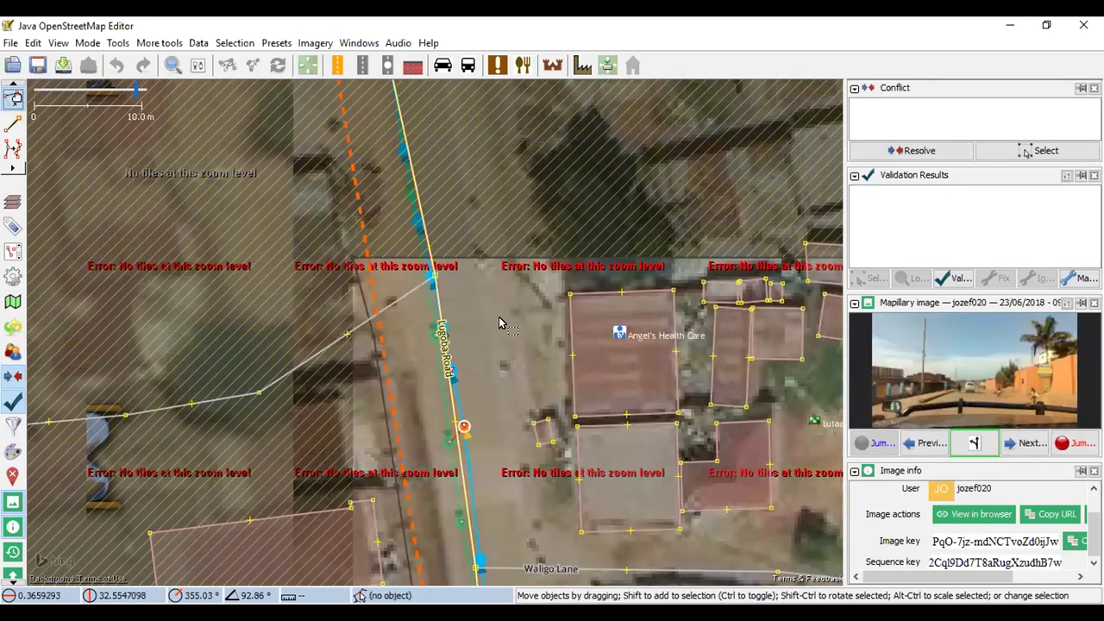
{"action": "scroll", "coordinate": [466, 256], "scroll_direction": "down", "scroll_amount": 2}
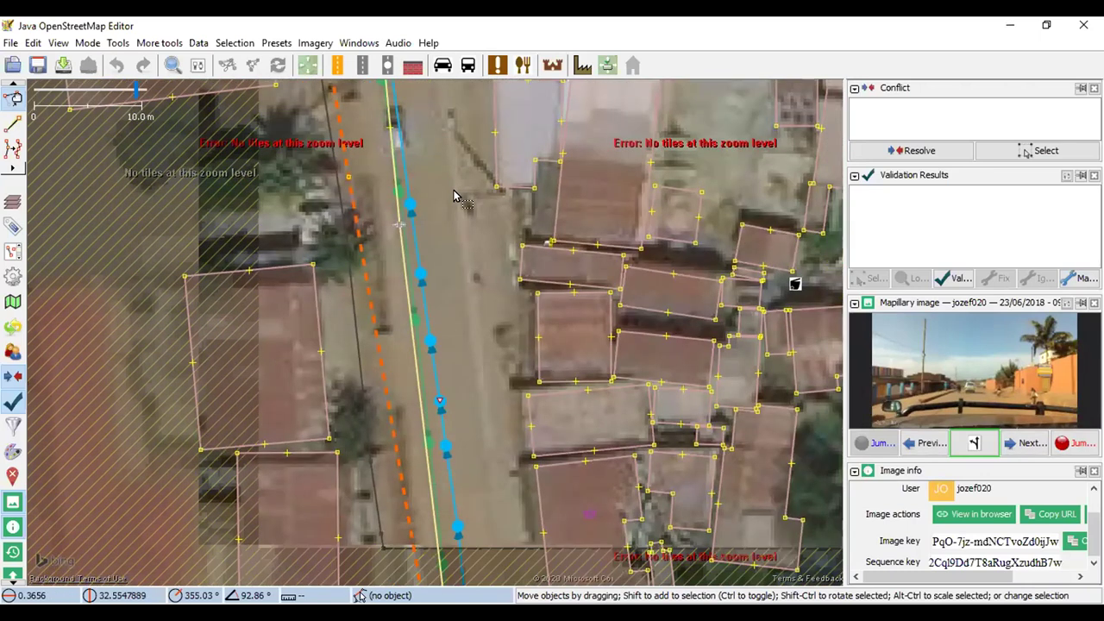
{"action": "scroll", "coordinate": [475, 393], "scroll_direction": "up", "scroll_amount": 3}
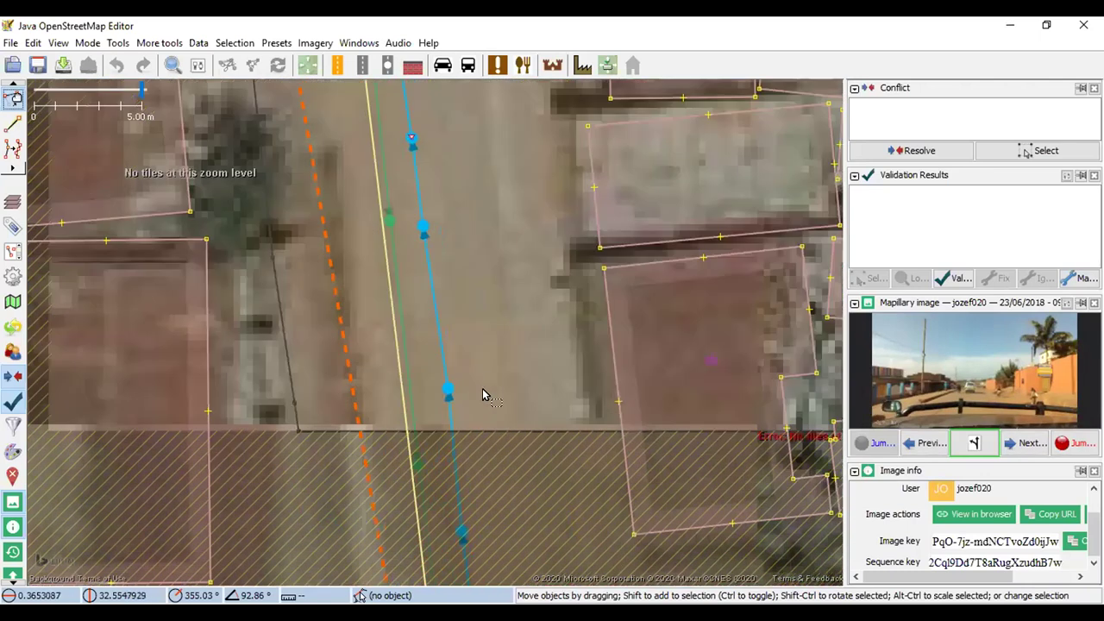
{"action": "scroll", "coordinate": [485, 389], "scroll_direction": "down", "scroll_amount": 1}
{"action": "scroll", "coordinate": [454, 412], "scroll_direction": "up", "scroll_amount": 3}
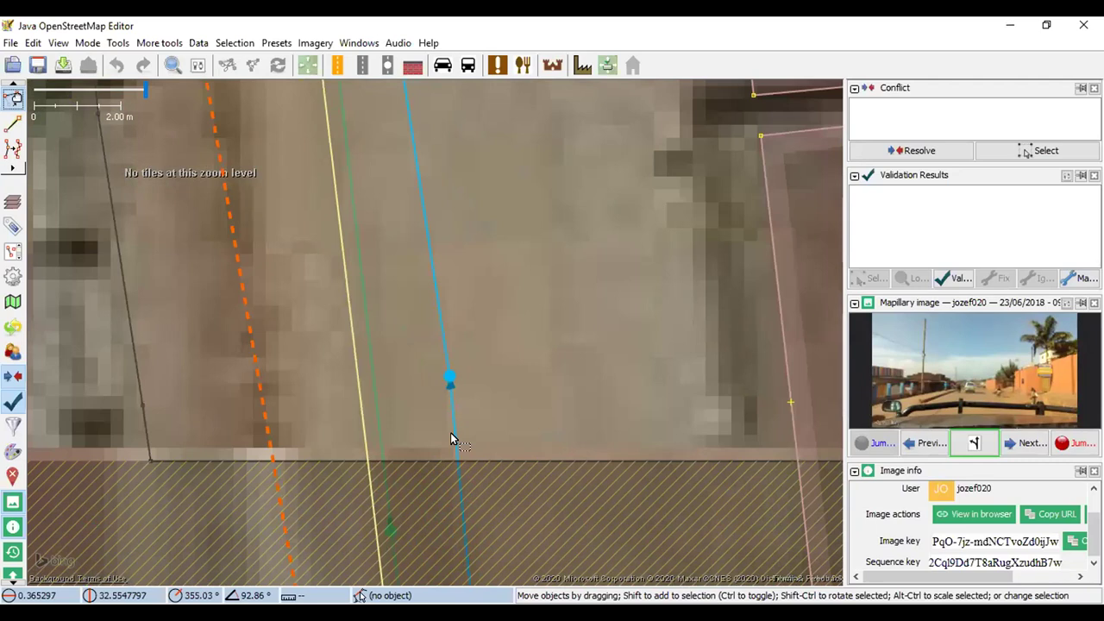
{"action": "left_click", "coordinate": [450, 381]}
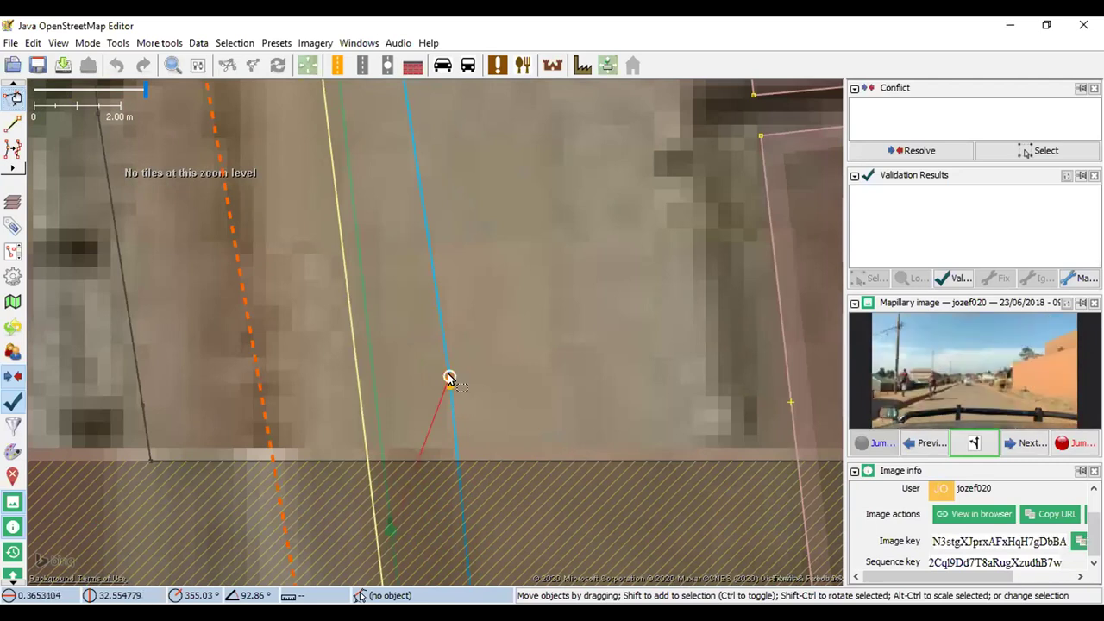
{"action": "scroll", "coordinate": [470, 386], "scroll_direction": "down", "scroll_amount": 3}
{"action": "scroll", "coordinate": [463, 389], "scroll_direction": "up", "scroll_amount": 2}
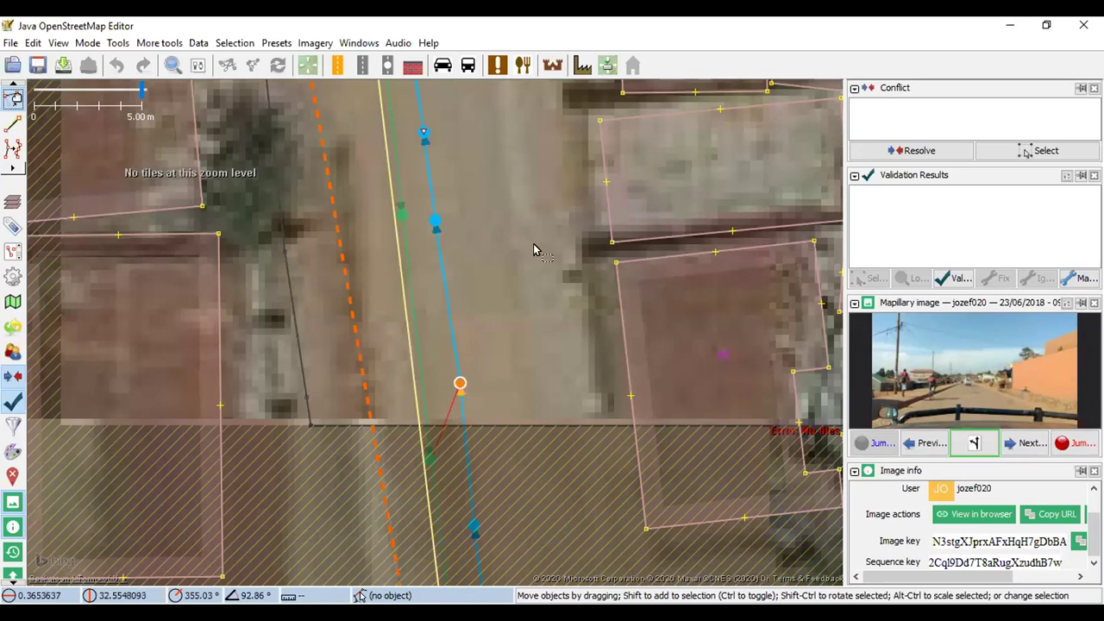
Undock the Mapillary image panel into a floating window showing the 23/06/2018 photo
{"action": "left_click_drag", "start_coordinate": [532, 244], "coordinate": [530, 282]}
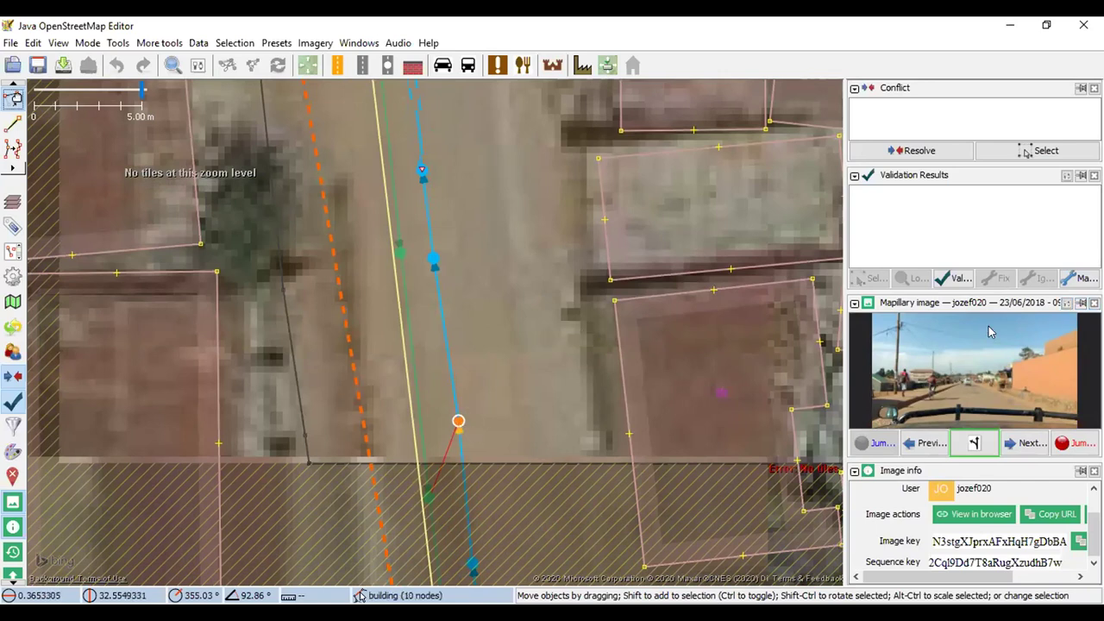
{"action": "left_click", "coordinate": [315, 42]}
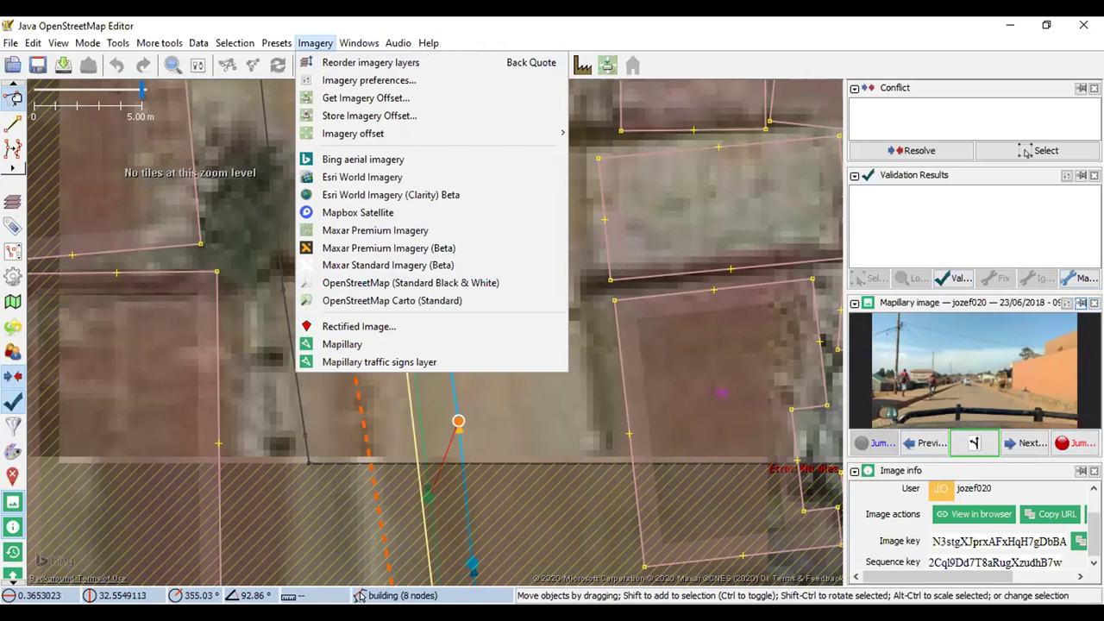
{"action": "left_click", "coordinate": [836, 57]}
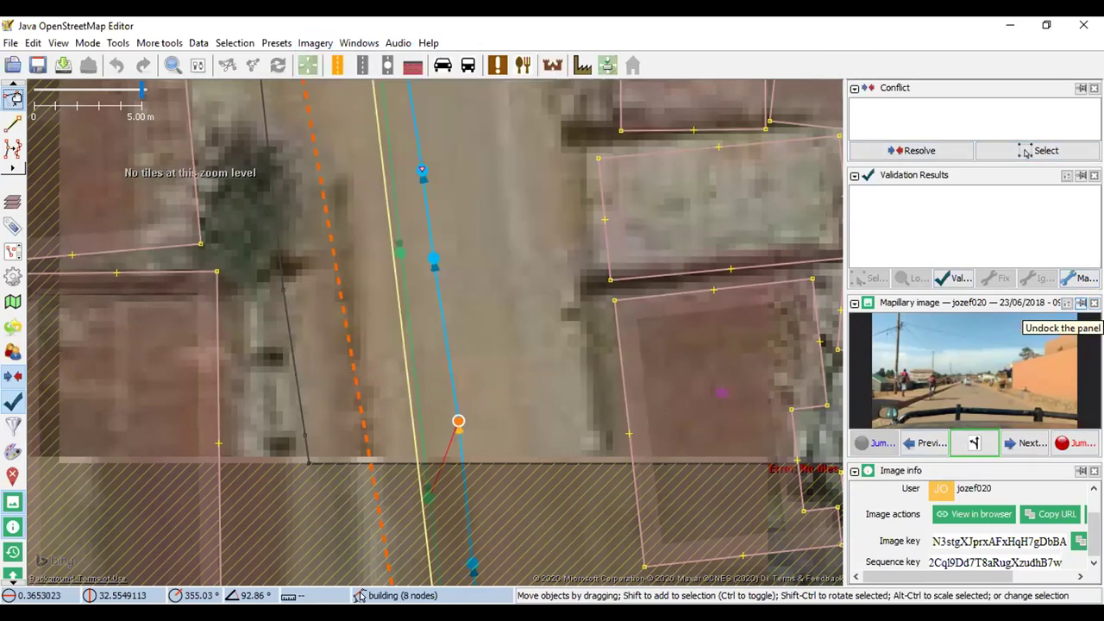
{"action": "left_click", "coordinate": [1081, 303]}
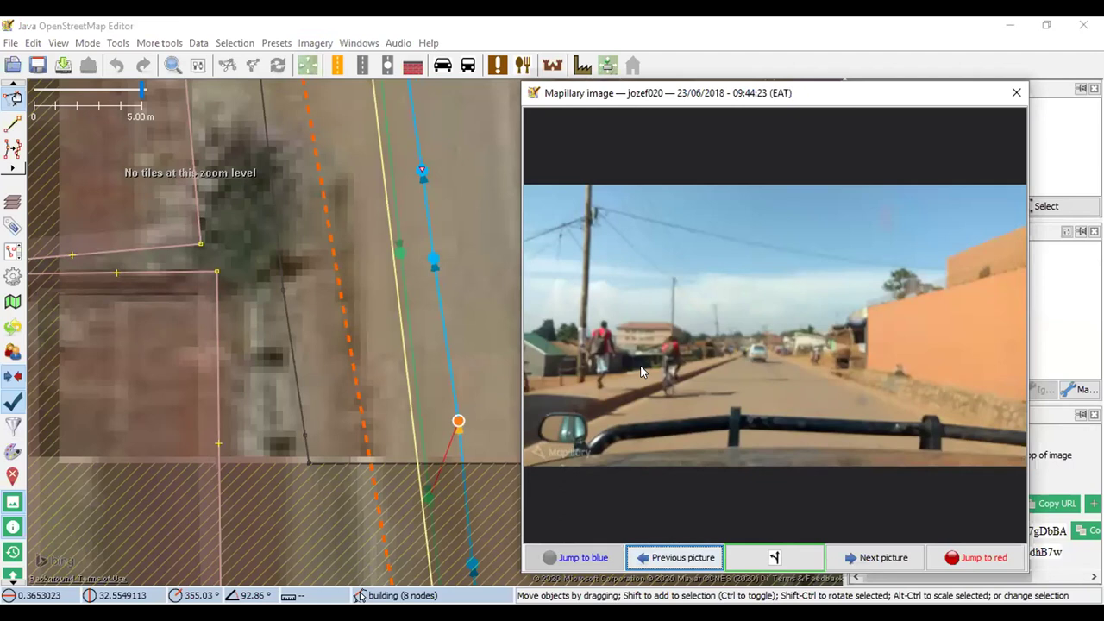
Shrink the photo window and step back six photos toward Waligo Lane
{"action": "left_click_drag", "start_coordinate": [936, 80], "coordinate": [962, 143]}
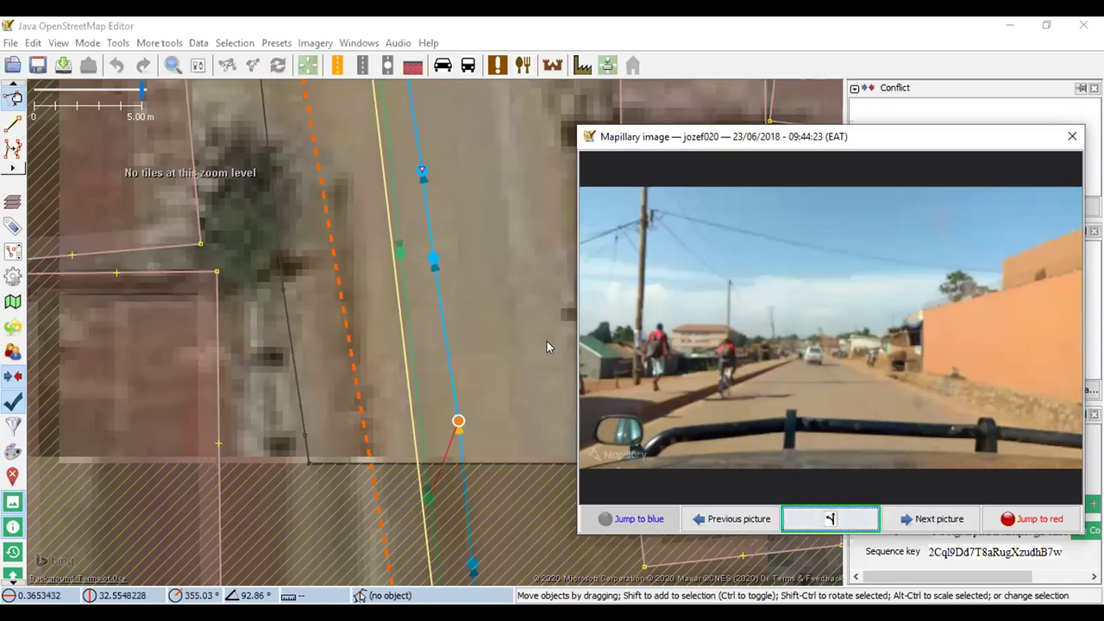
{"action": "scroll", "coordinate": [215, 373], "scroll_direction": "down", "scroll_amount": 2}
{"action": "scroll", "coordinate": [338, 311], "scroll_direction": "up", "scroll_amount": 2}
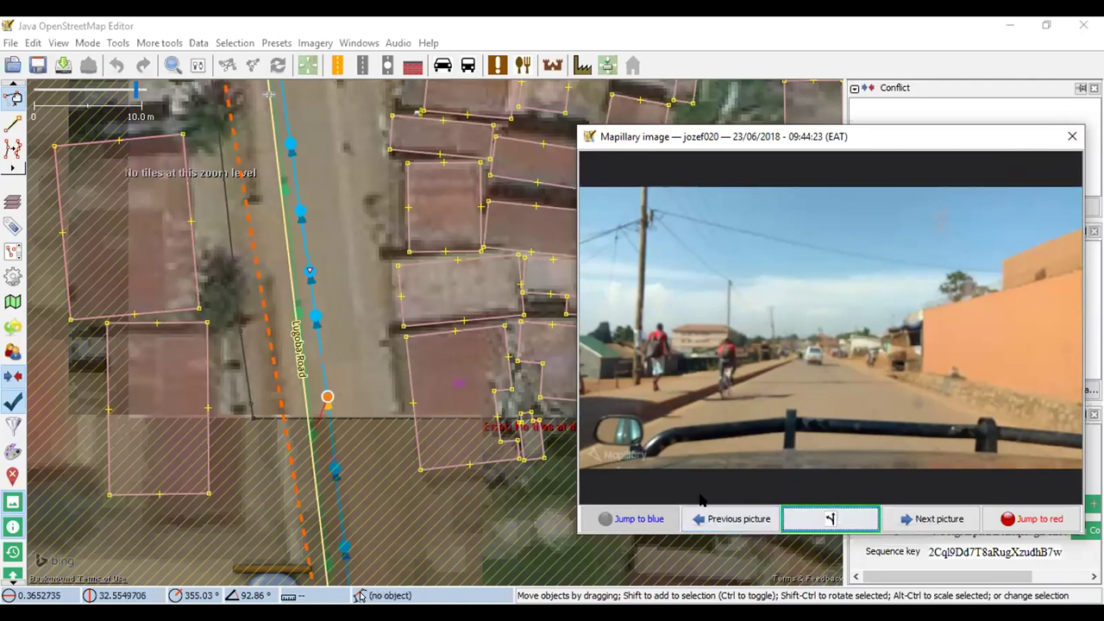
{"action": "left_click", "coordinate": [722, 519]}
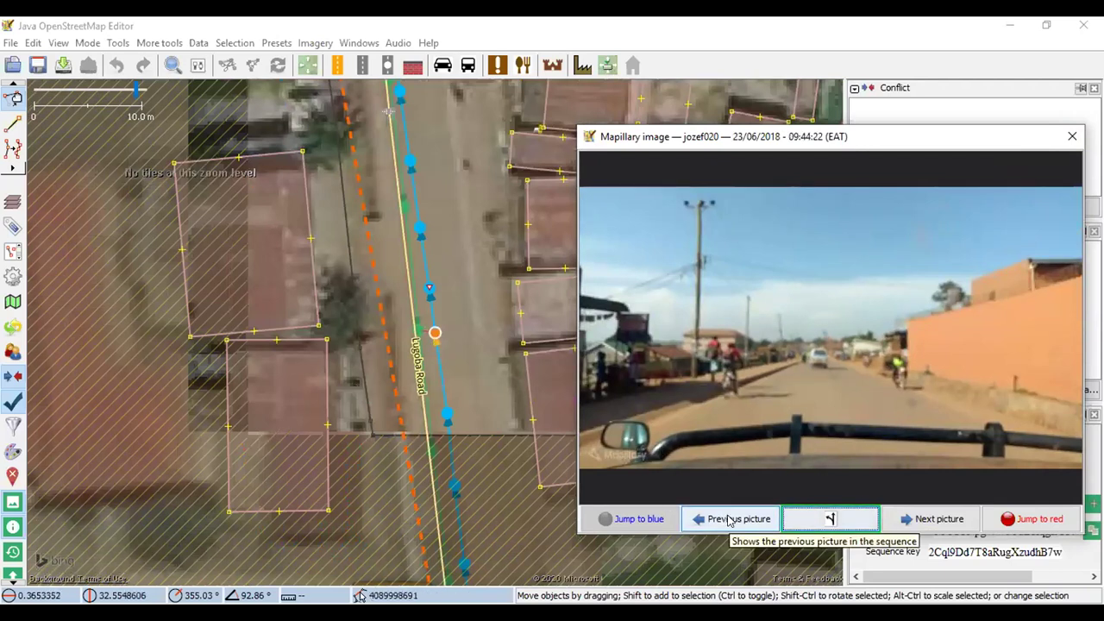
{"action": "left_click", "coordinate": [730, 519]}
{"action": "left_click", "coordinate": [730, 519]}
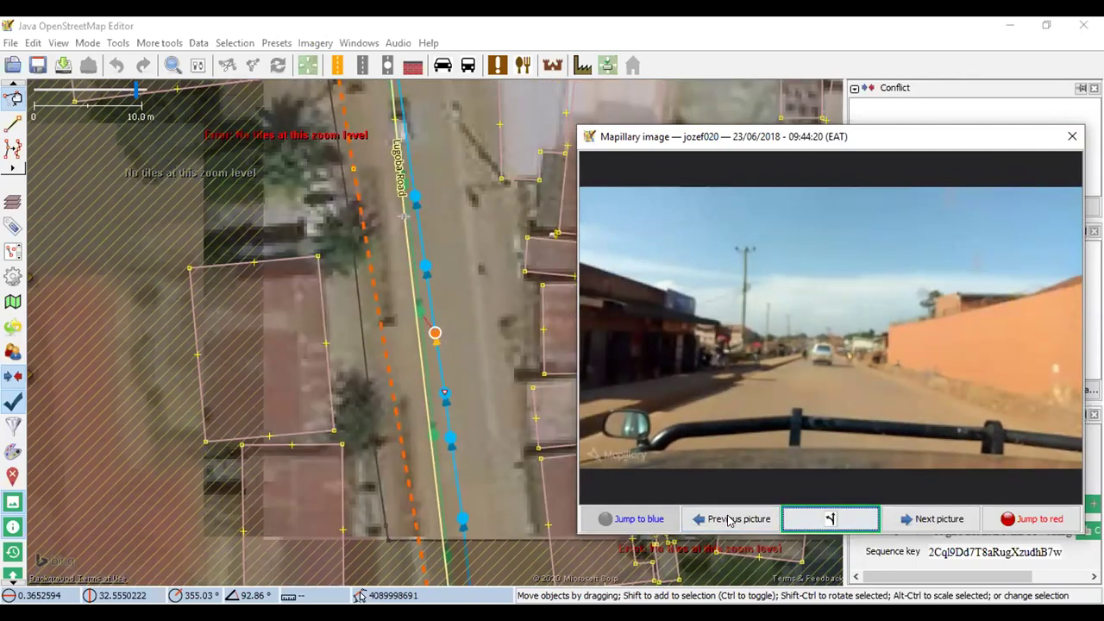
{"action": "left_click", "coordinate": [730, 519]}
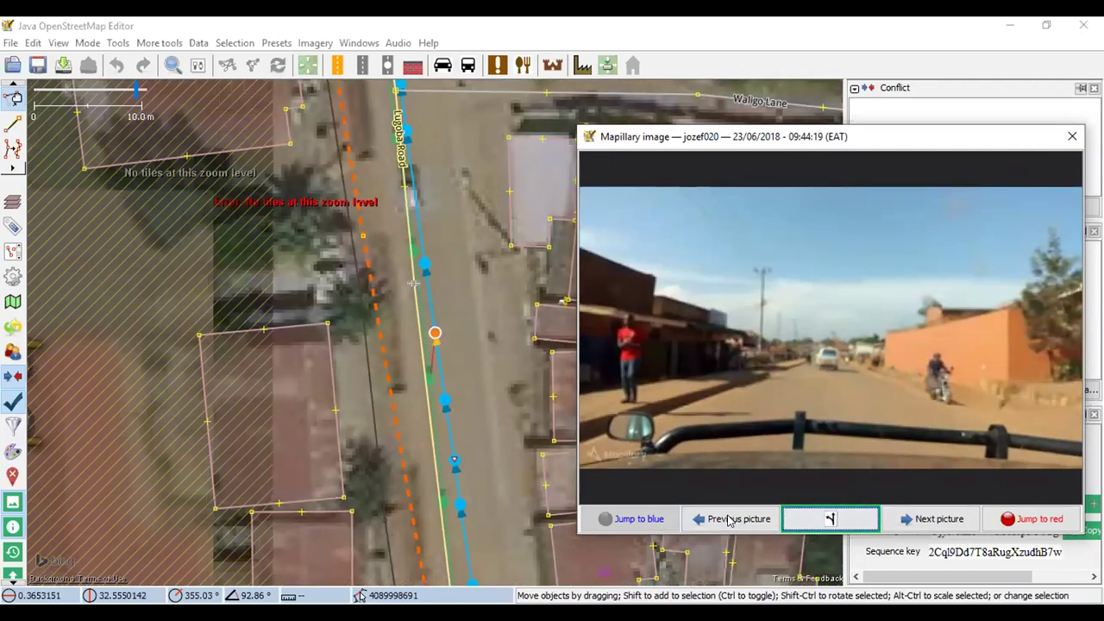
{"action": "left_click", "coordinate": [730, 519]}
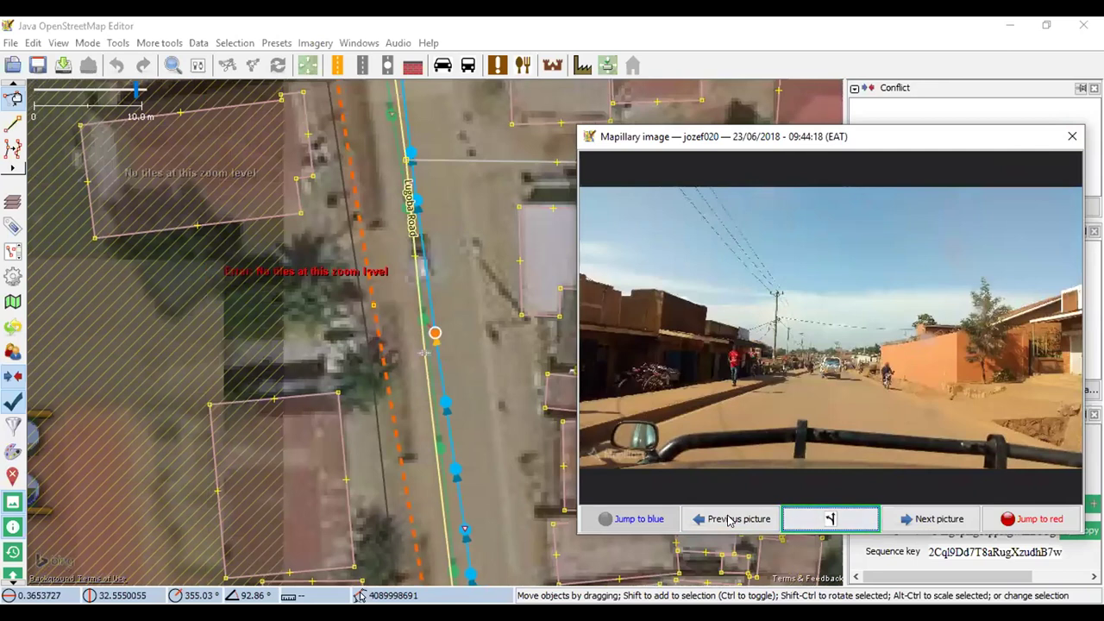
{"action": "left_click", "coordinate": [730, 518]}
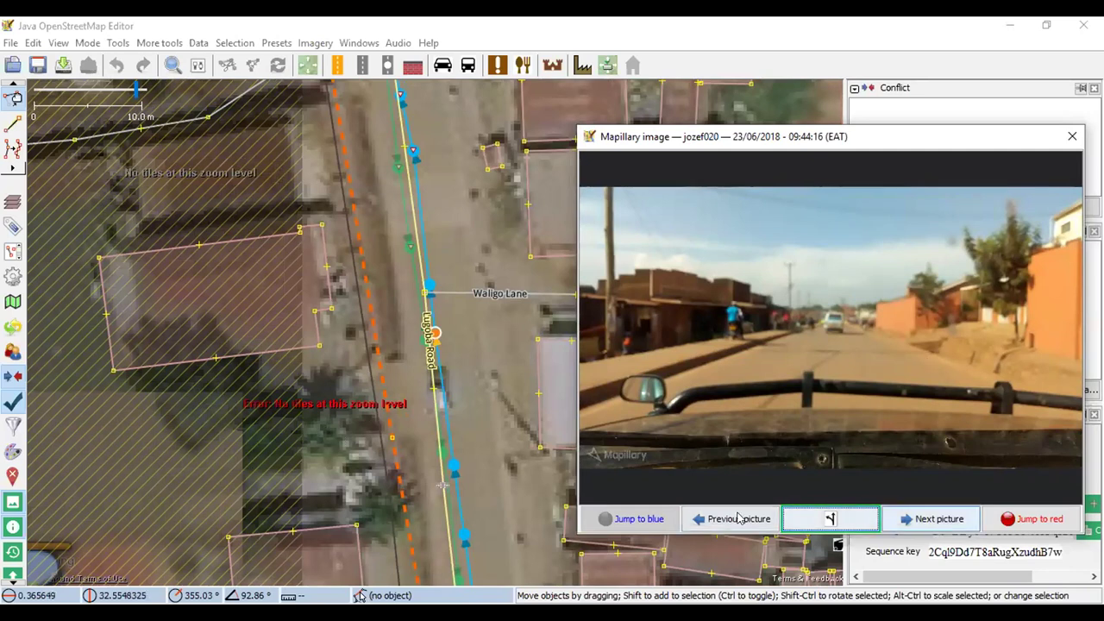
Pan and zoom the street photo to examine the orange-walled compound and gate
{"action": "scroll", "coordinate": [1005, 294], "scroll_direction": "up", "scroll_amount": 5}
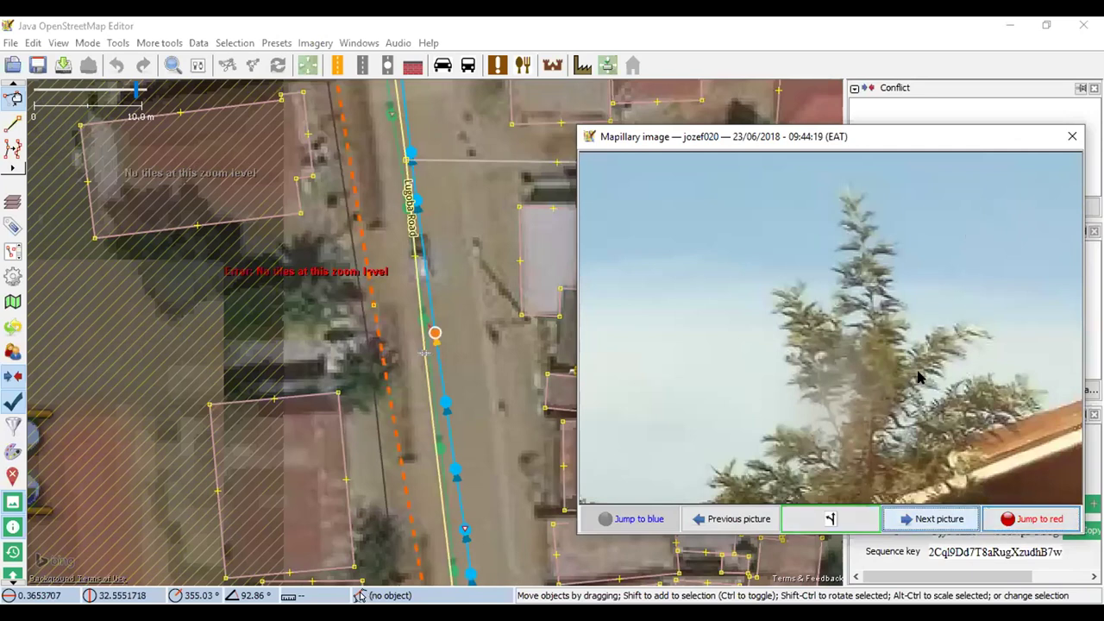
{"action": "key", "text": "Page_Down"}
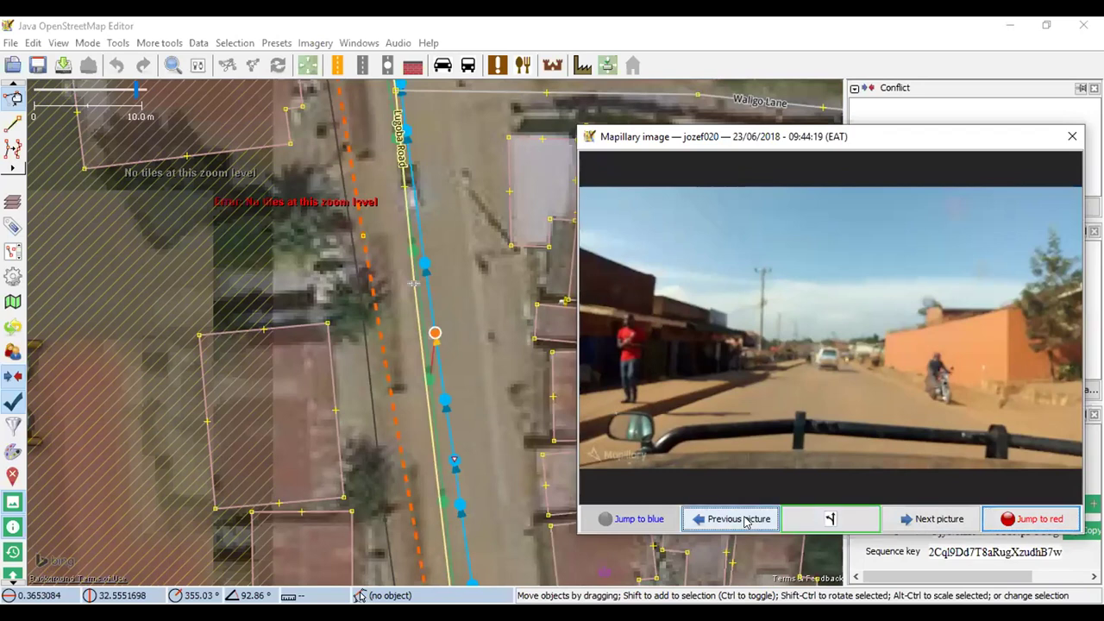
{"action": "left_click", "coordinate": [744, 520]}
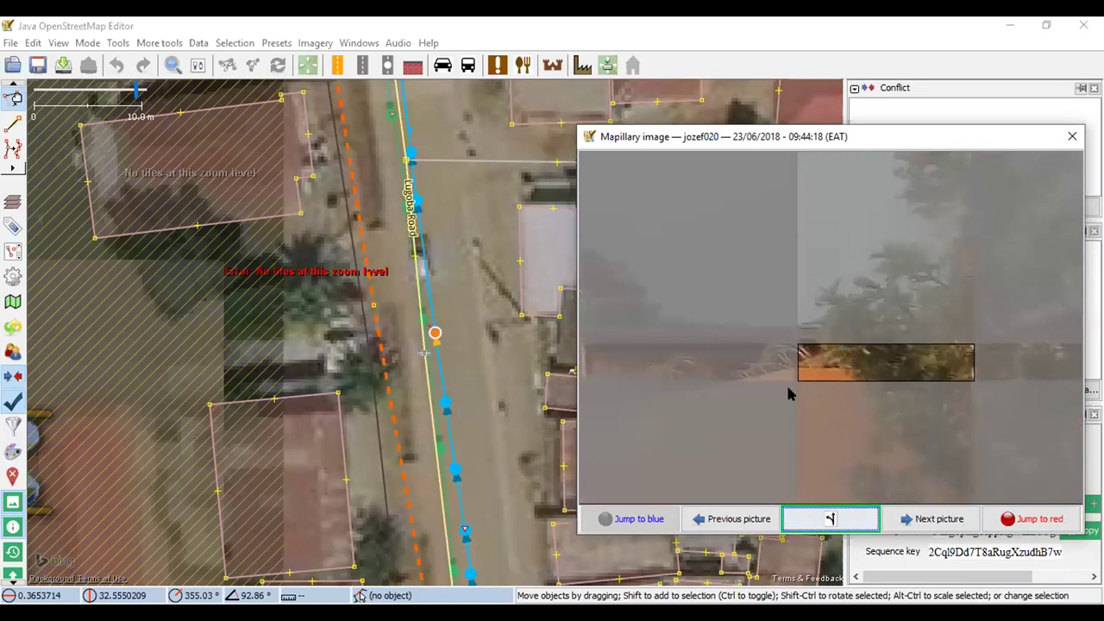
{"action": "left_click_drag", "start_coordinate": [751, 251], "coordinate": [754, 311]}
{"action": "scroll", "coordinate": [750, 311], "scroll_direction": "down", "scroll_amount": 3}
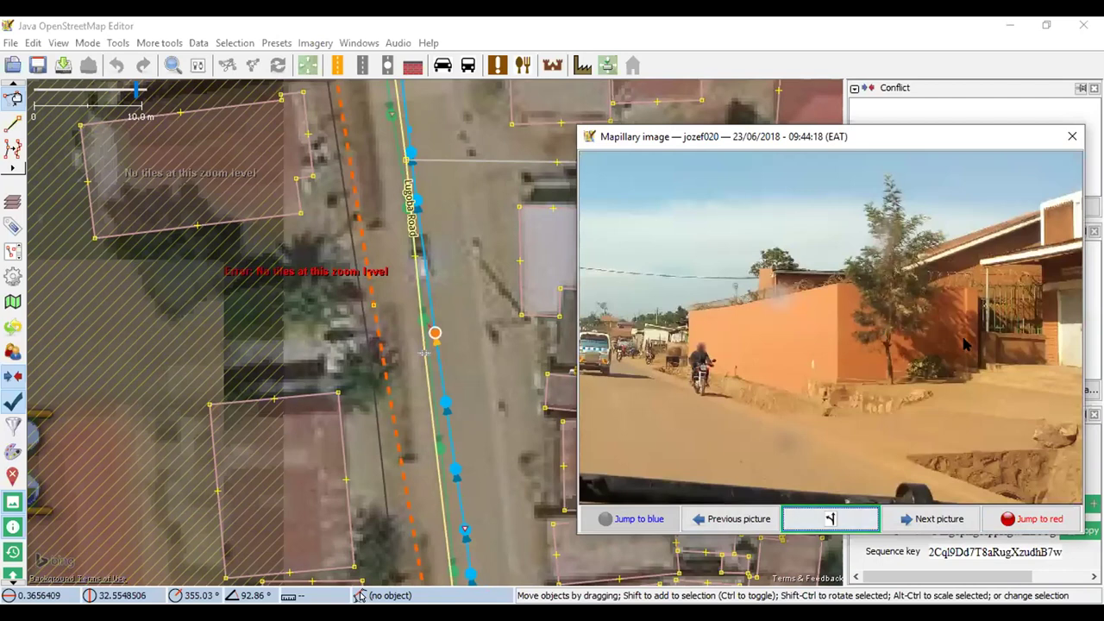
{"action": "scroll", "coordinate": [1011, 319], "scroll_direction": "up", "scroll_amount": 3}
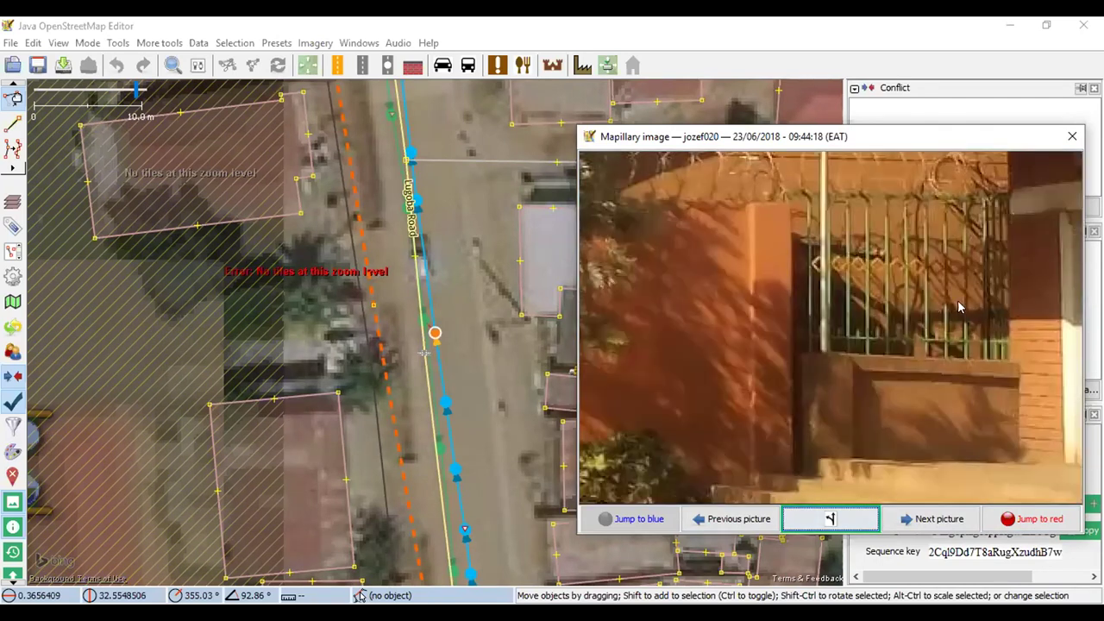
{"action": "scroll", "coordinate": [931, 312], "scroll_direction": "down", "scroll_amount": 3}
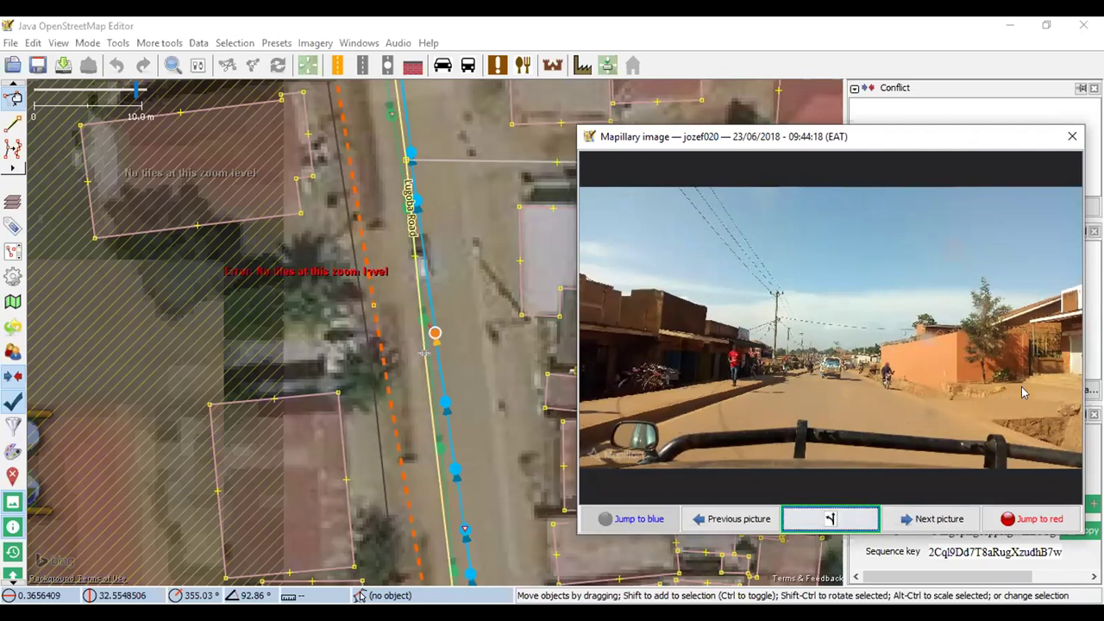
{"action": "scroll", "coordinate": [1026, 392], "scroll_direction": "up", "scroll_amount": 3}
{"action": "scroll", "coordinate": [1026, 321], "scroll_direction": "up", "scroll_amount": 2}
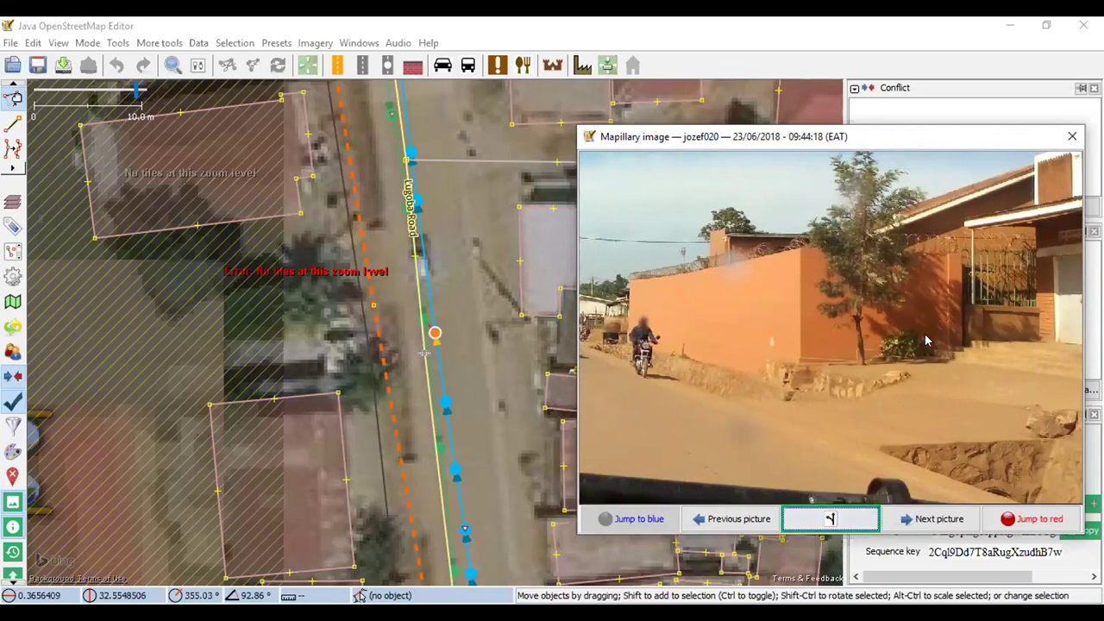
{"action": "scroll", "coordinate": [926, 341], "scroll_direction": "down", "scroll_amount": 3}
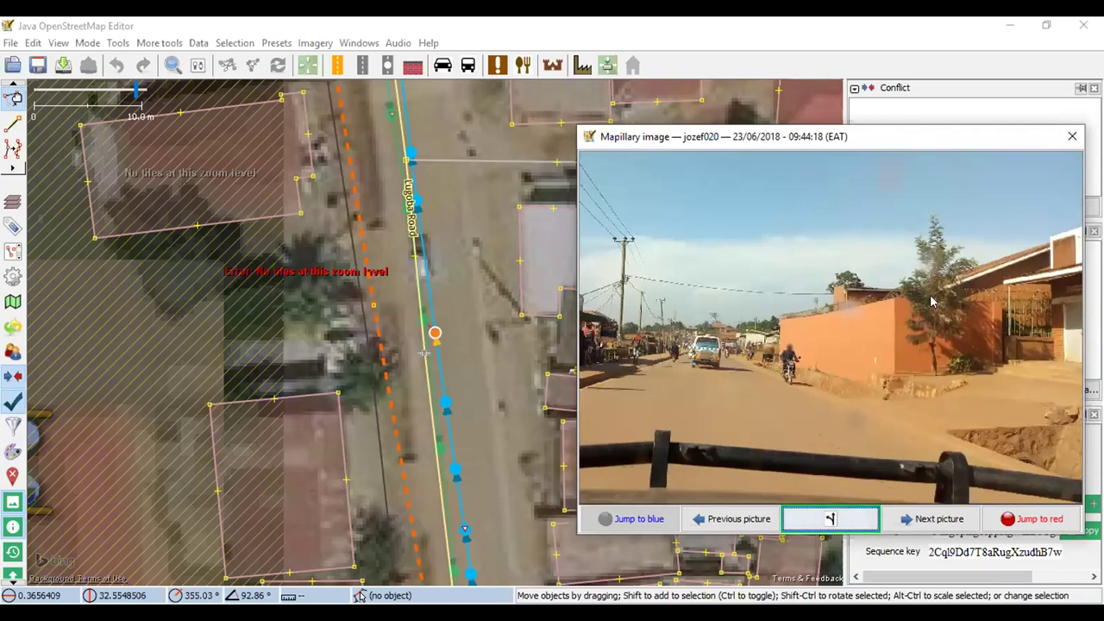
{"action": "scroll", "coordinate": [821, 323], "scroll_direction": "down", "scroll_amount": 2}
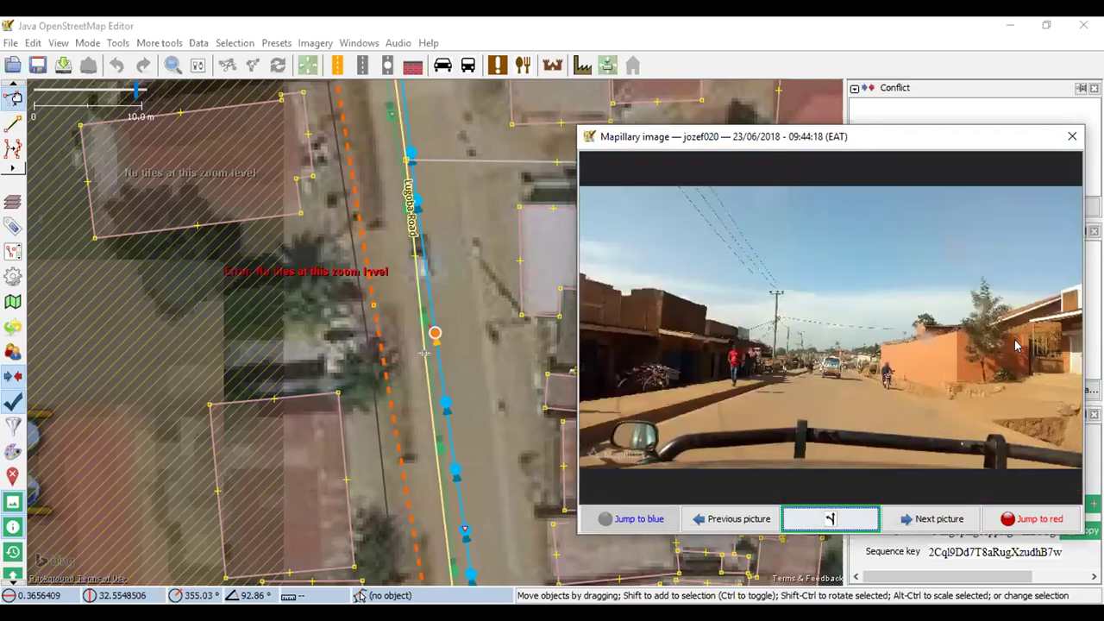
{"action": "scroll", "coordinate": [1016, 346], "scroll_direction": "up", "scroll_amount": 2}
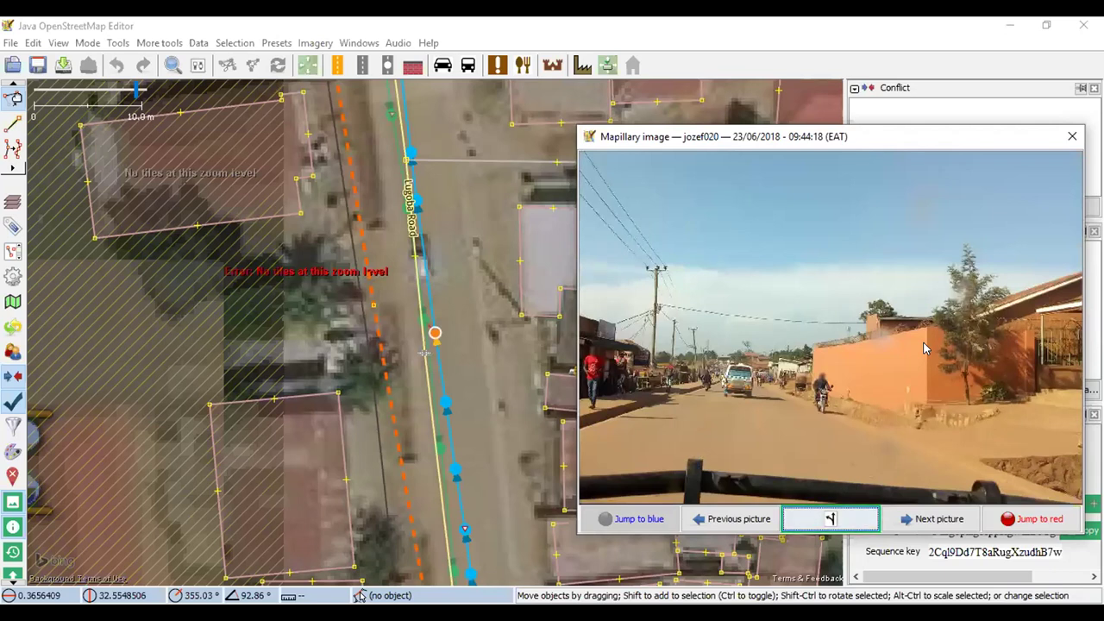
{"action": "scroll", "coordinate": [792, 335], "scroll_direction": "down", "scroll_amount": 2}
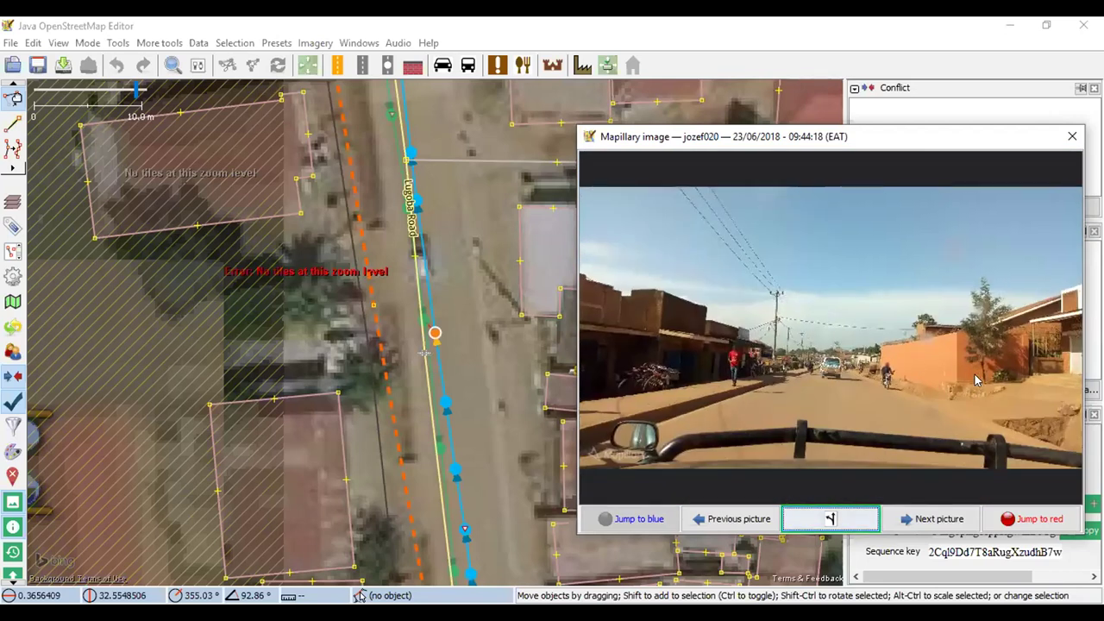
Step back three street photos and zoom in on the sign
{"action": "left_click", "coordinate": [747, 520]}
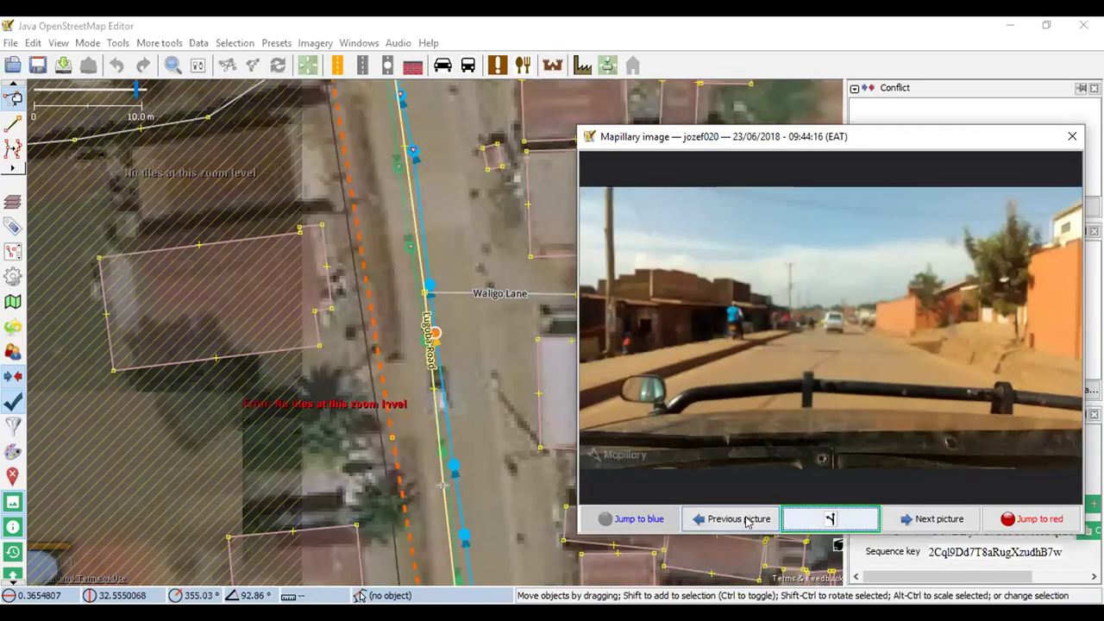
{"action": "left_click", "coordinate": [747, 520]}
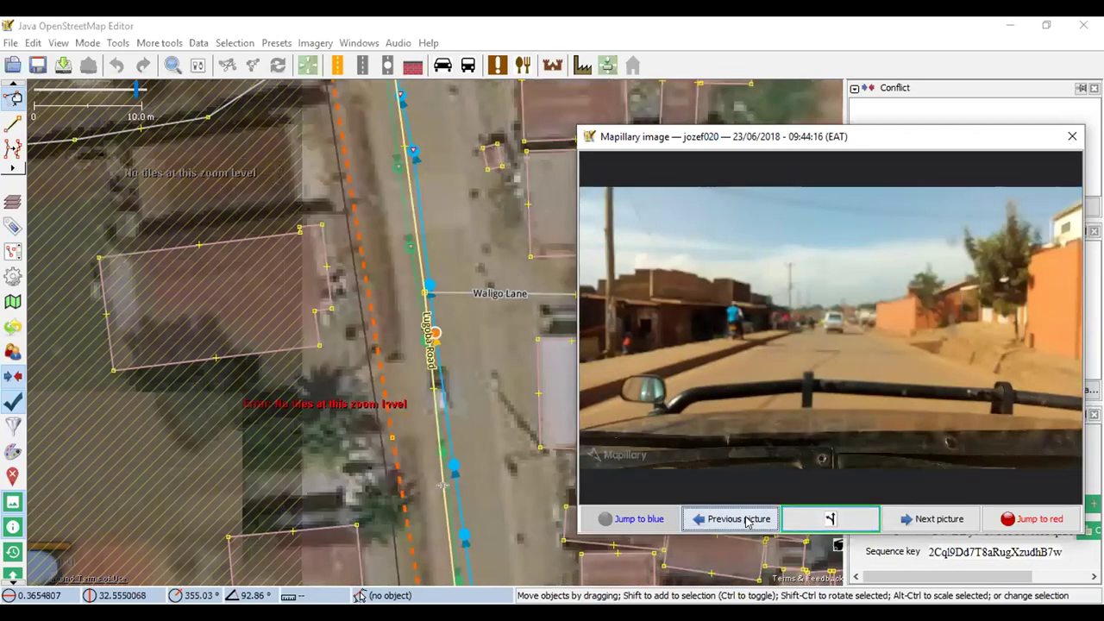
{"action": "left_click", "coordinate": [747, 521]}
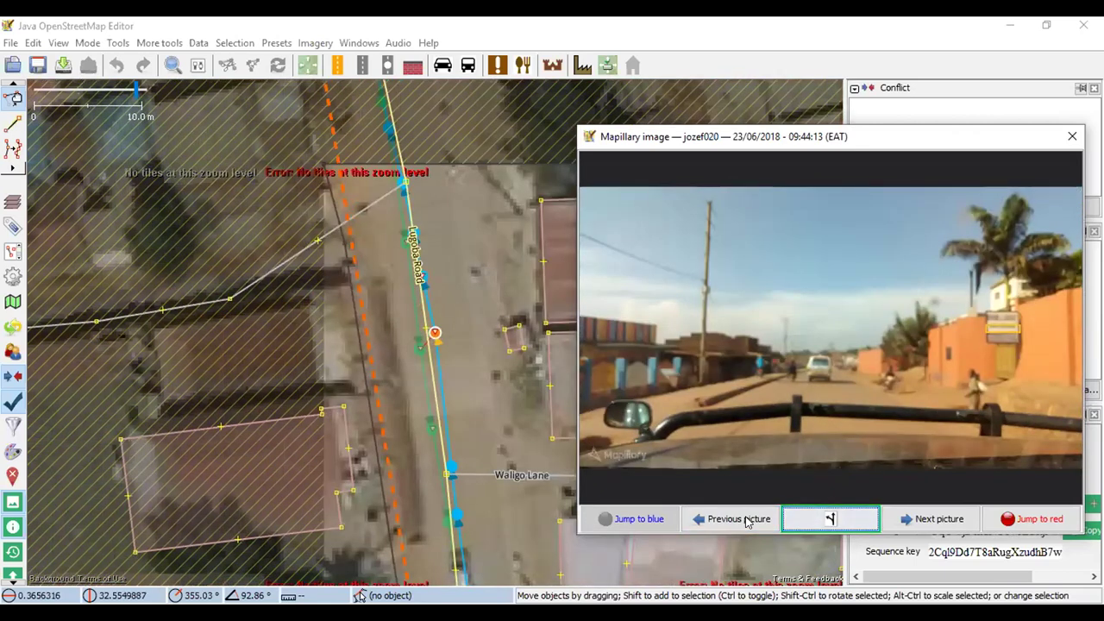
{"action": "scroll", "coordinate": [1017, 327], "scroll_direction": "up", "scroll_amount": 5}
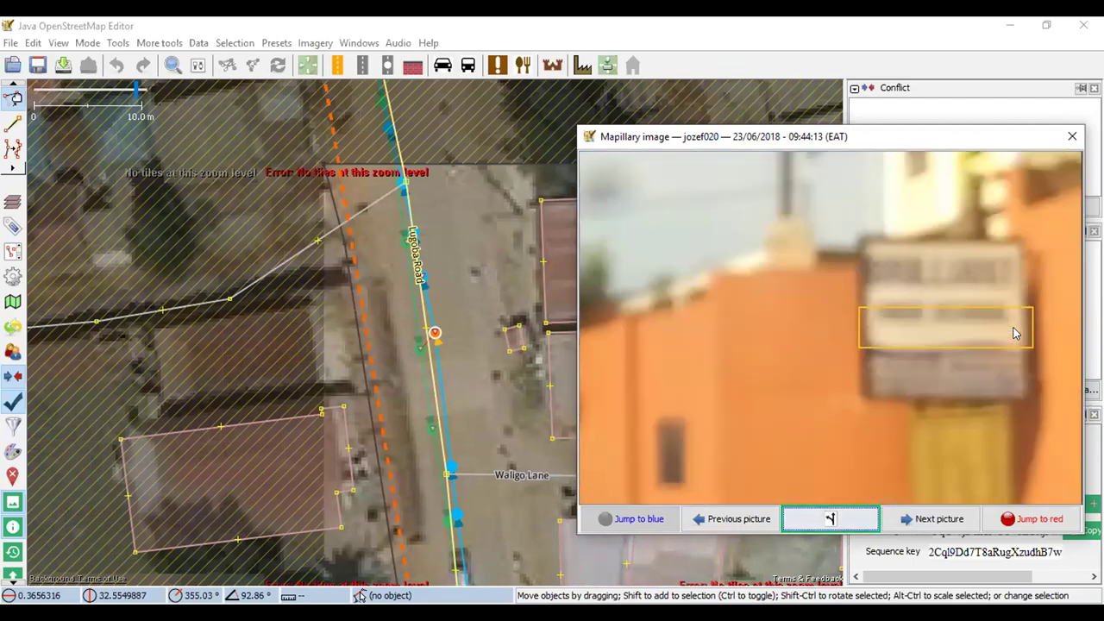
{"action": "scroll", "coordinate": [1010, 336], "scroll_direction": "down", "scroll_amount": 5}
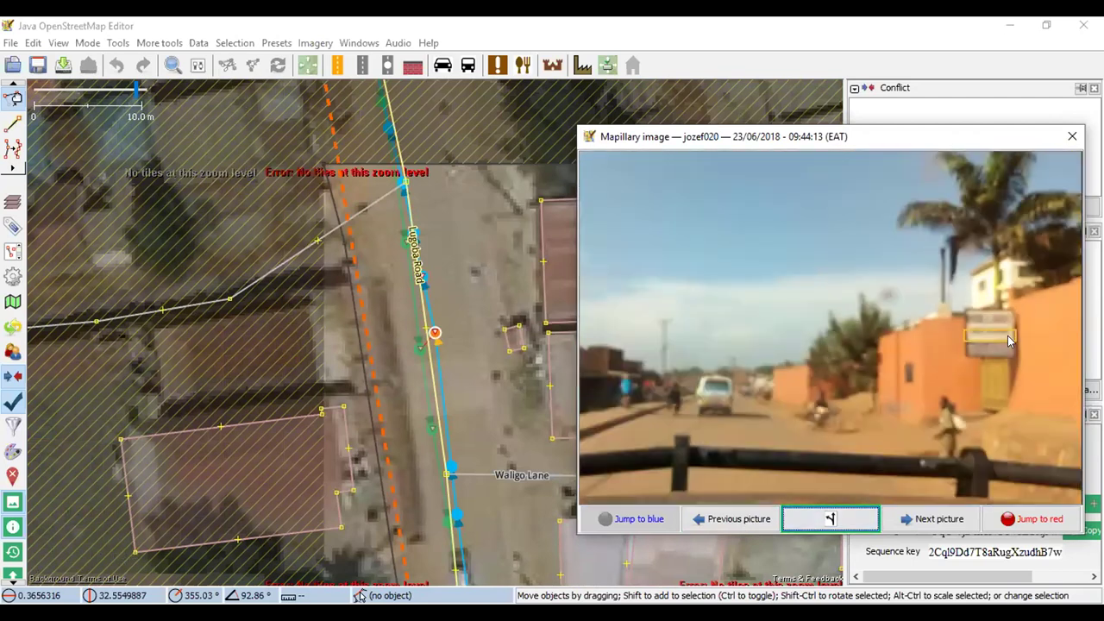
Step back three more photos and pan the map to Angel's Health Care
{"action": "left_click", "coordinate": [738, 528]}
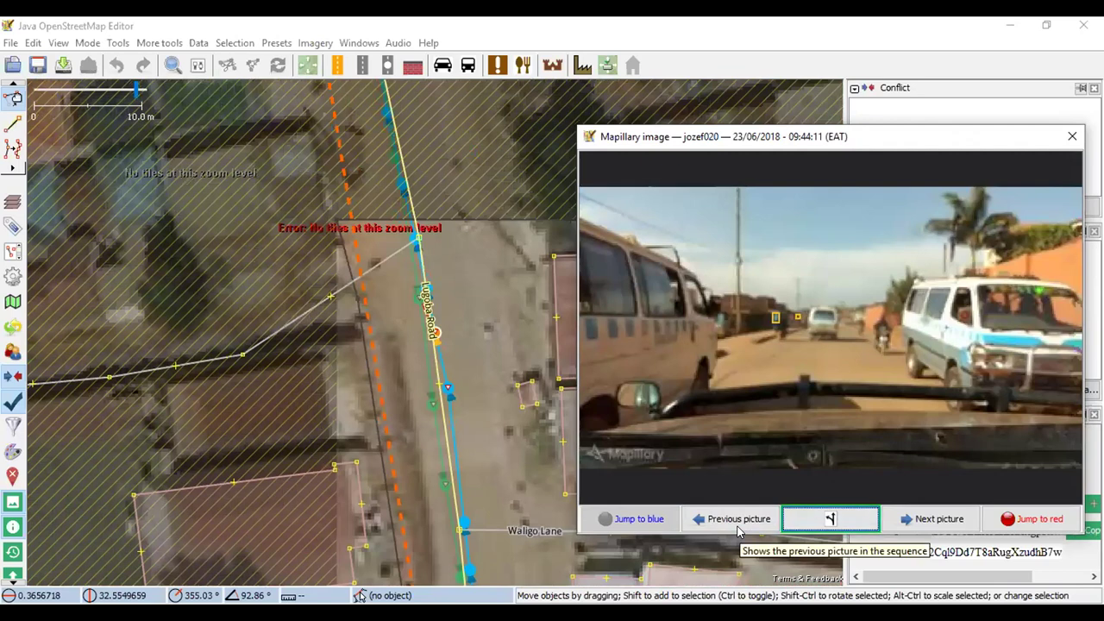
{"action": "left_click", "coordinate": [738, 521]}
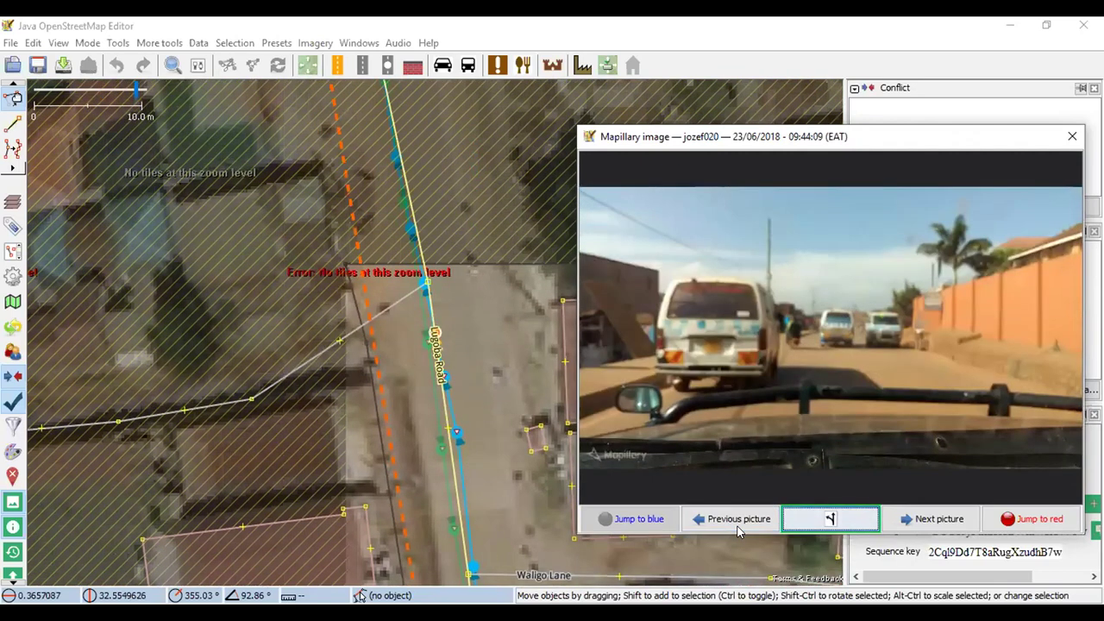
{"action": "left_click", "coordinate": [739, 528]}
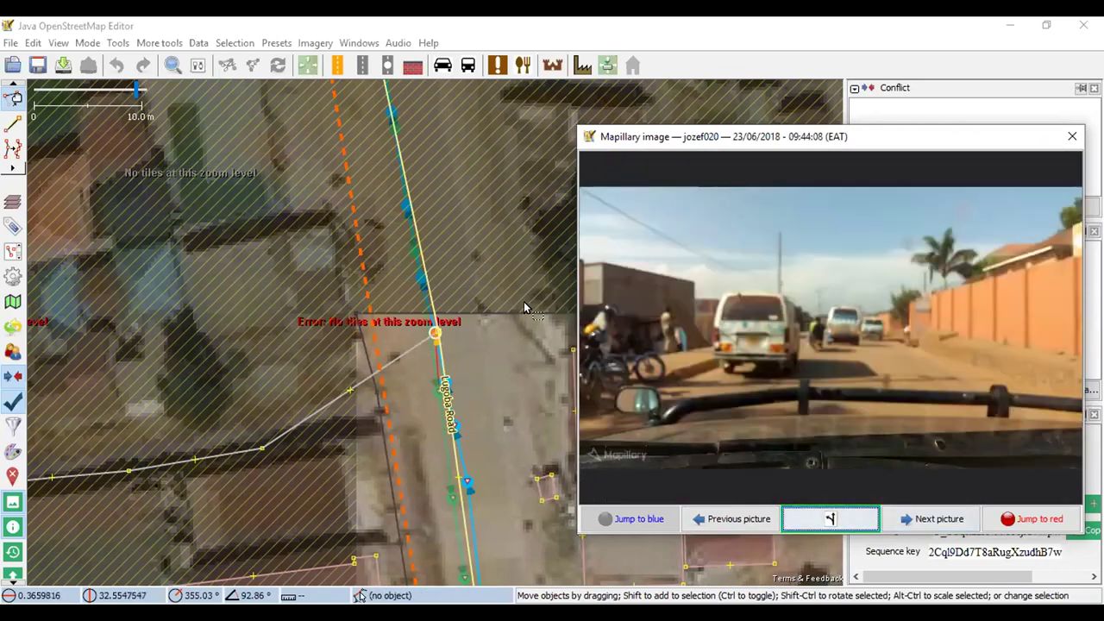
{"action": "left_click_drag", "start_coordinate": [526, 281], "coordinate": [323, 257]}
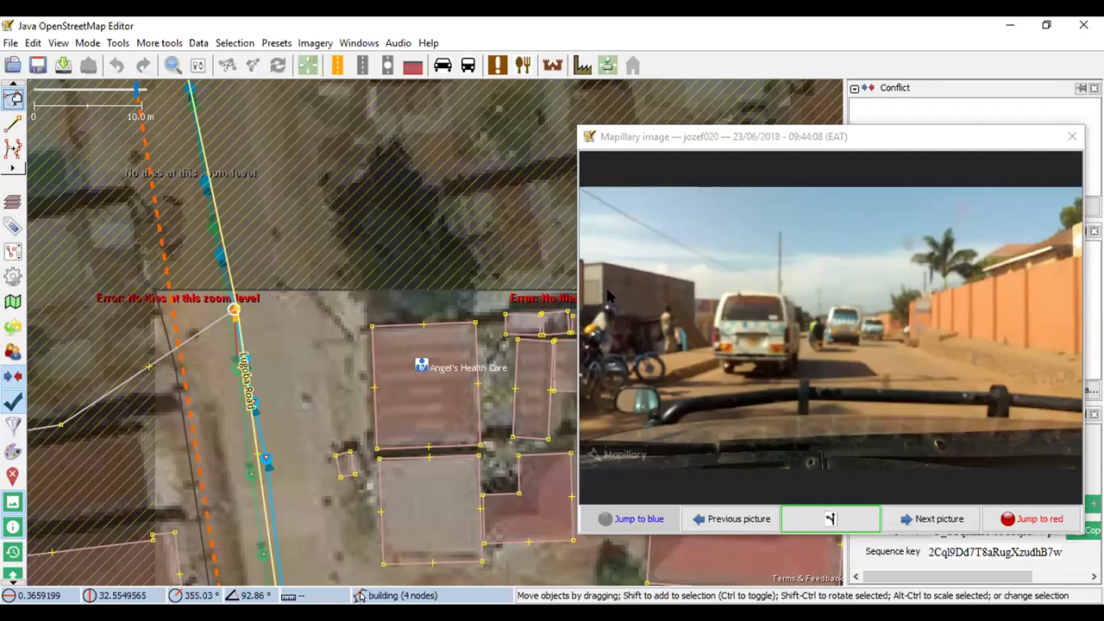
{"action": "scroll", "coordinate": [609, 307], "scroll_direction": "up", "scroll_amount": 3}
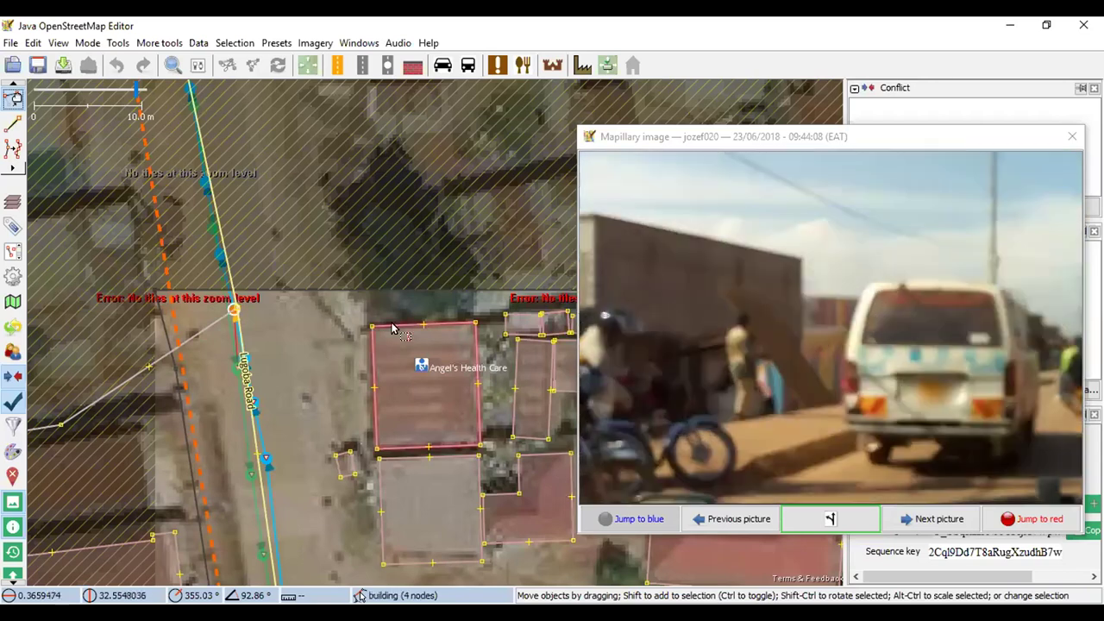
Apply the Building preset to Angel's Health Care: commercial, 1 level
{"action": "left_click", "coordinate": [393, 325]}
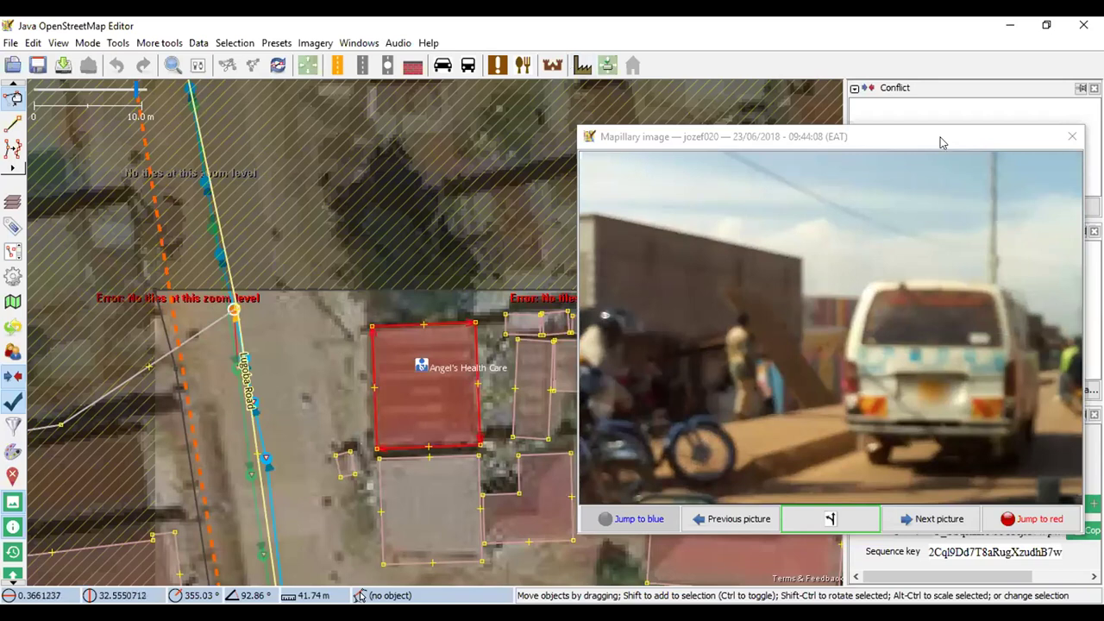
{"action": "left_click_drag", "start_coordinate": [943, 142], "coordinate": [949, 466]}
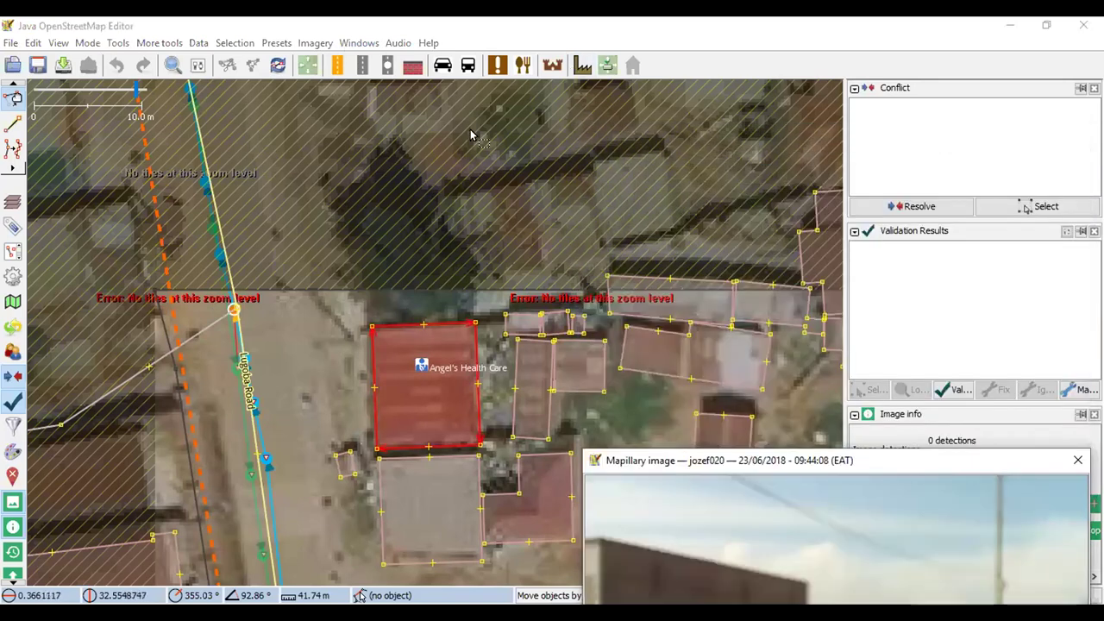
{"action": "left_click", "coordinate": [582, 66]}
{"action": "left_click", "coordinate": [599, 78]}
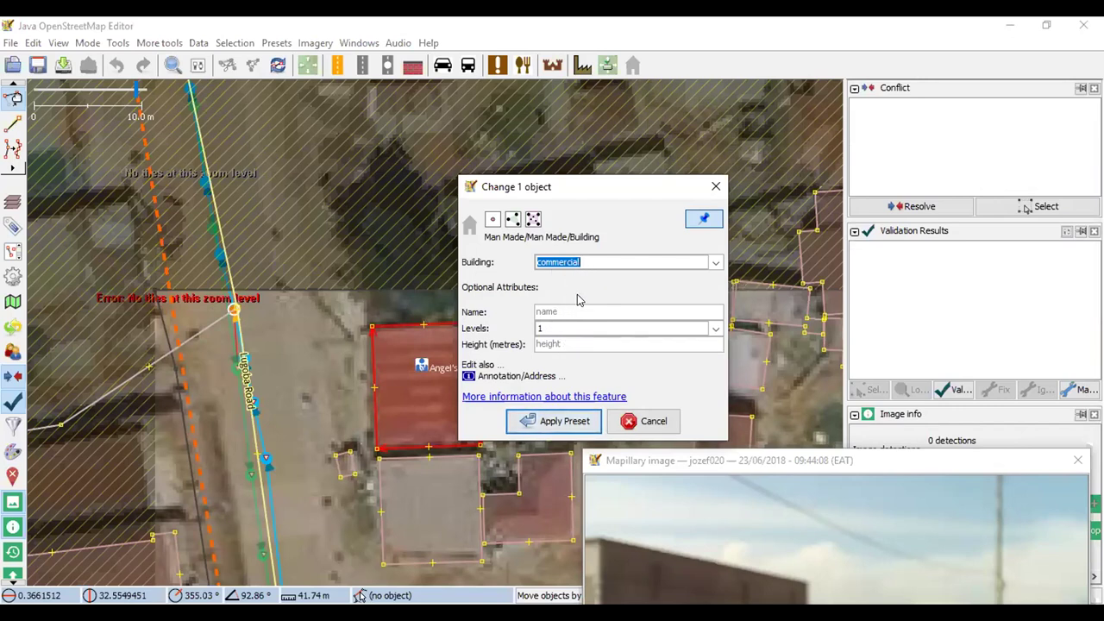
{"action": "left_click", "coordinate": [715, 188]}
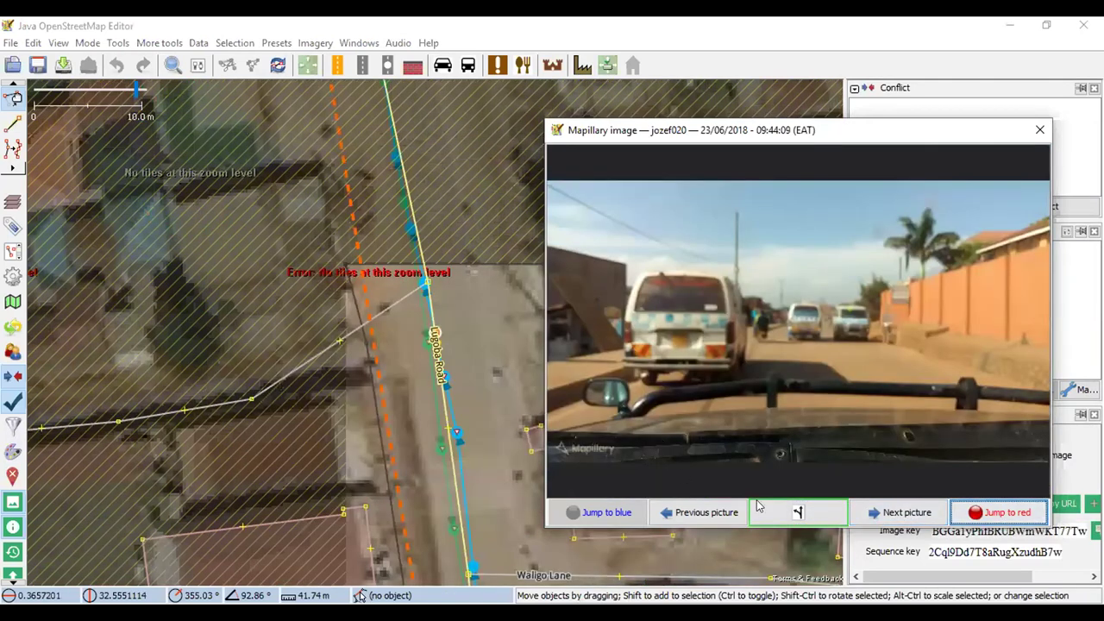
Step back to the 09:44:13 Lugoba Road photo and move the viewer off the buildings
{"action": "left_click", "coordinate": [701, 513]}
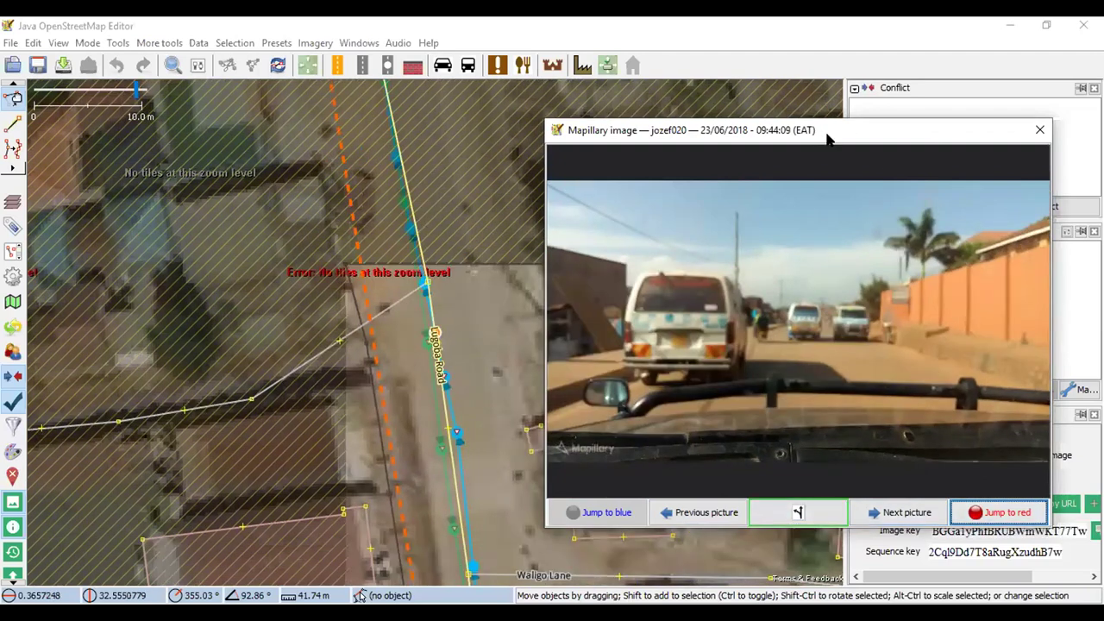
{"action": "left_click_drag", "start_coordinate": [826, 139], "coordinate": [849, 117]}
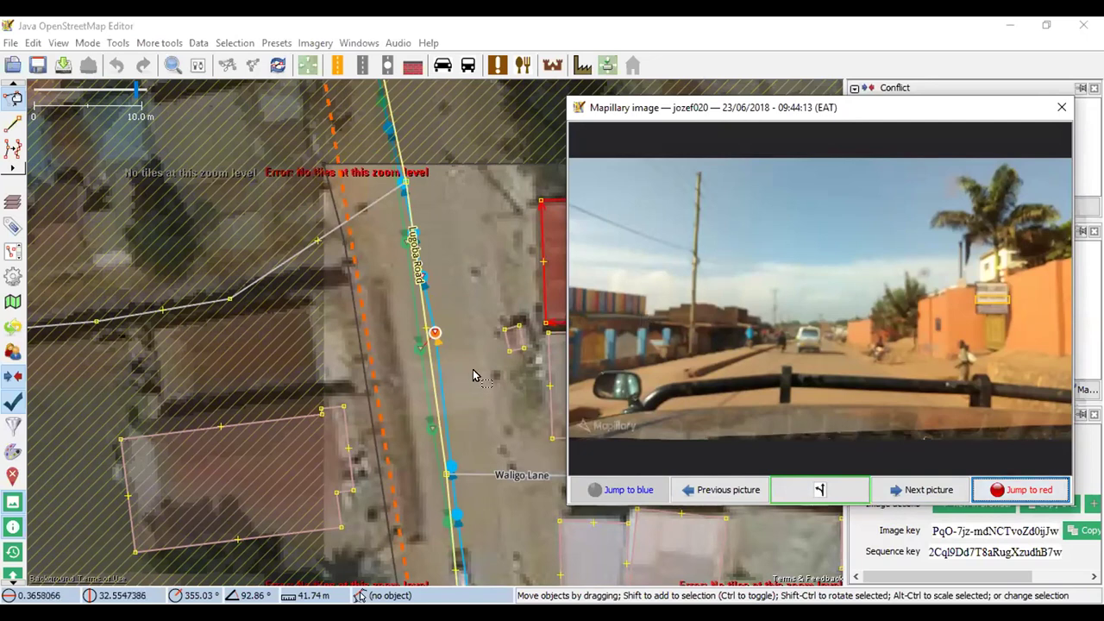
{"action": "left_click_drag", "start_coordinate": [472, 369], "coordinate": [424, 366]}
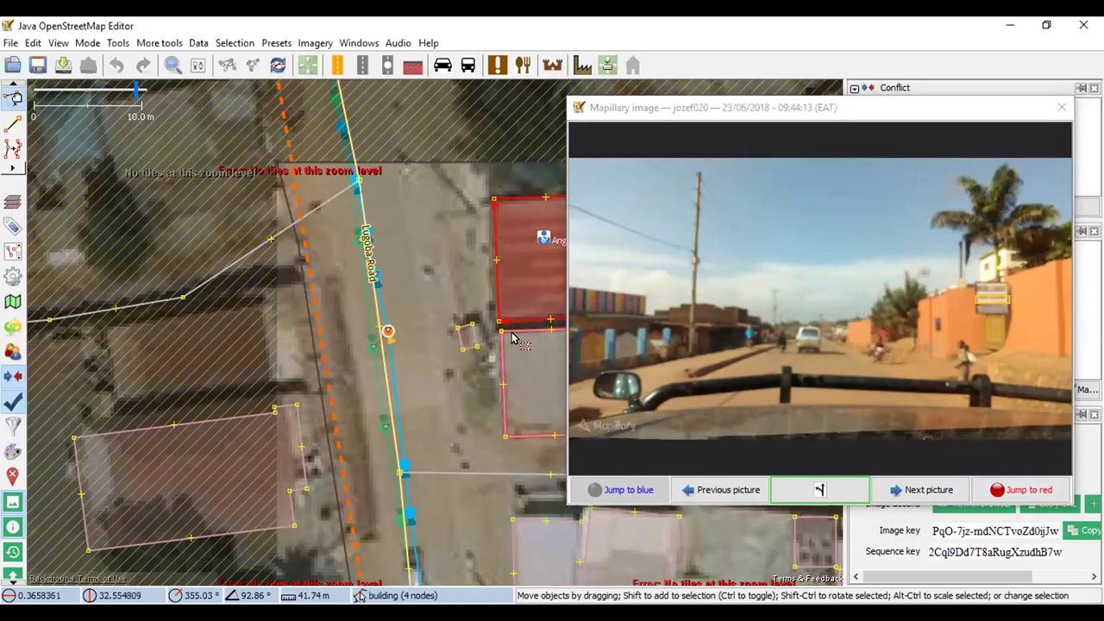
{"action": "left_click_drag", "start_coordinate": [496, 349], "coordinate": [392, 330]}
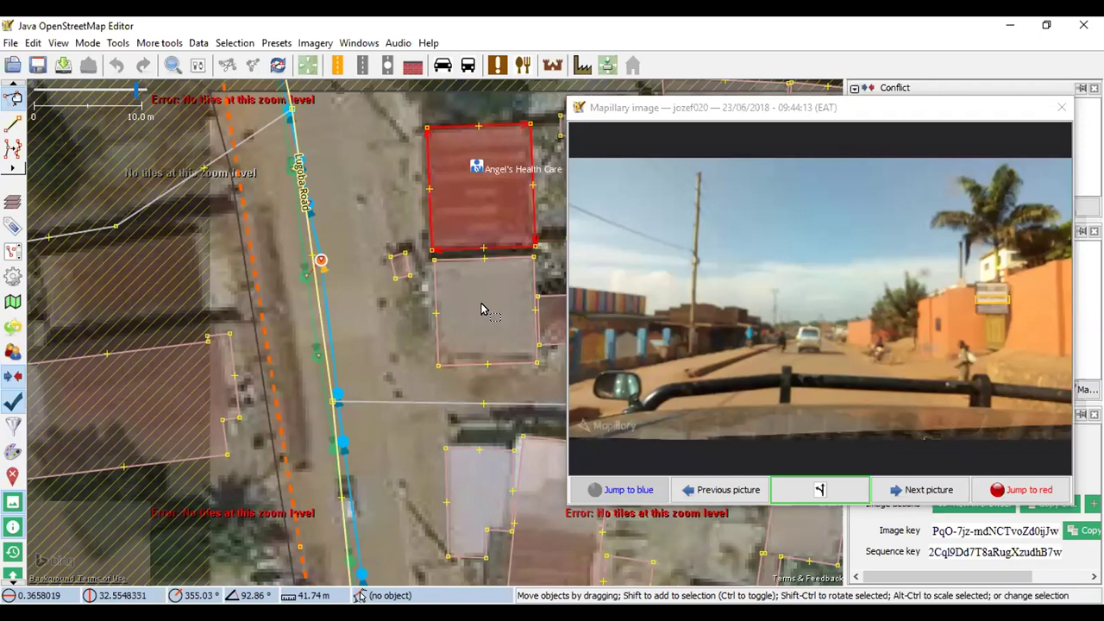
{"action": "left_click", "coordinate": [716, 490]}
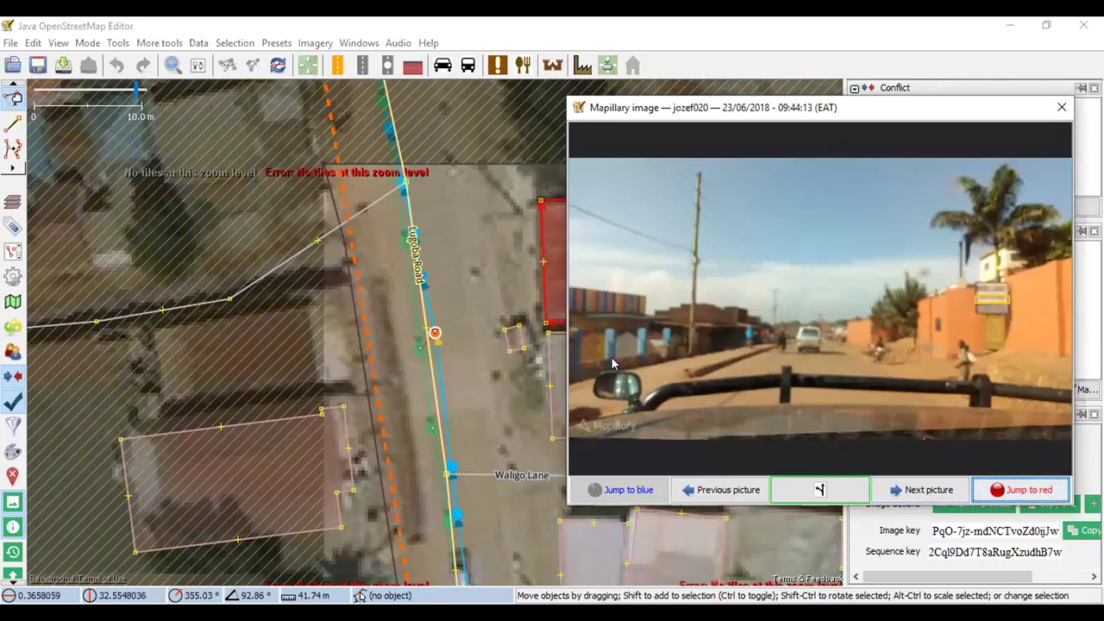
{"action": "left_click_drag", "start_coordinate": [802, 121], "coordinate": [860, 276]}
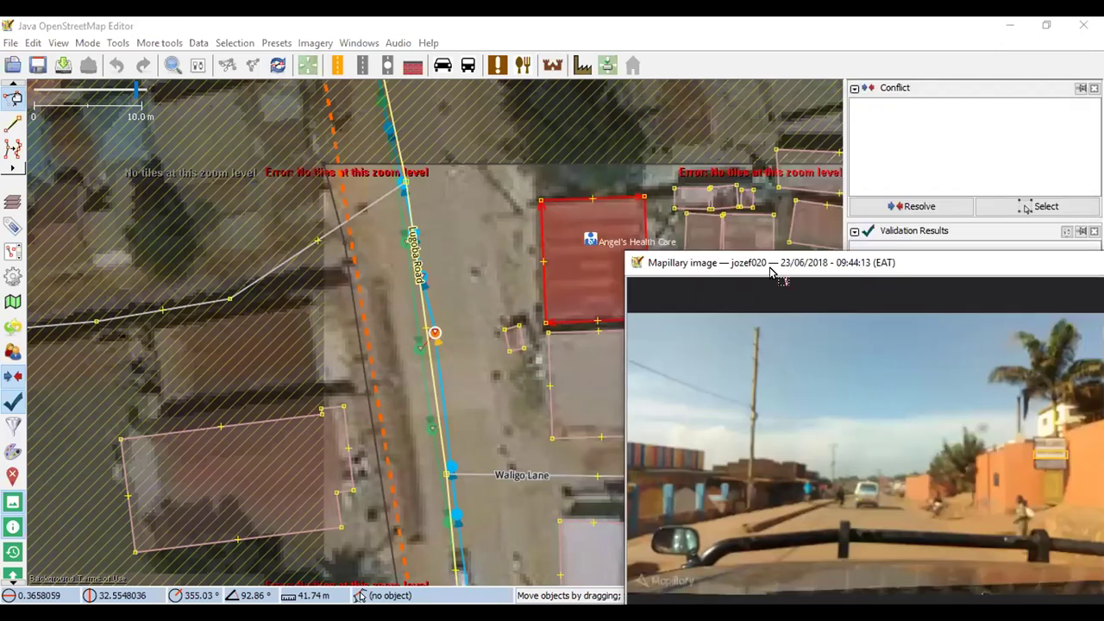
Try the Building preset on the building beside Lugoba Road, then advance the photo to 09:44:18
{"action": "left_click", "coordinate": [571, 338]}
{"action": "left_click", "coordinate": [582, 65]}
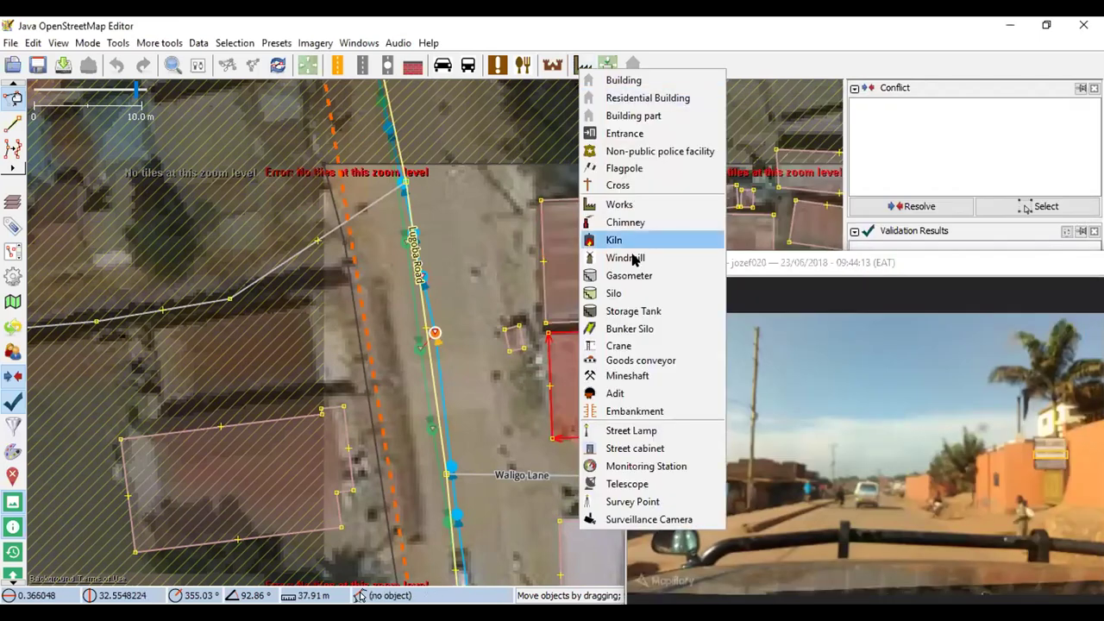
{"action": "left_click", "coordinate": [621, 80]}
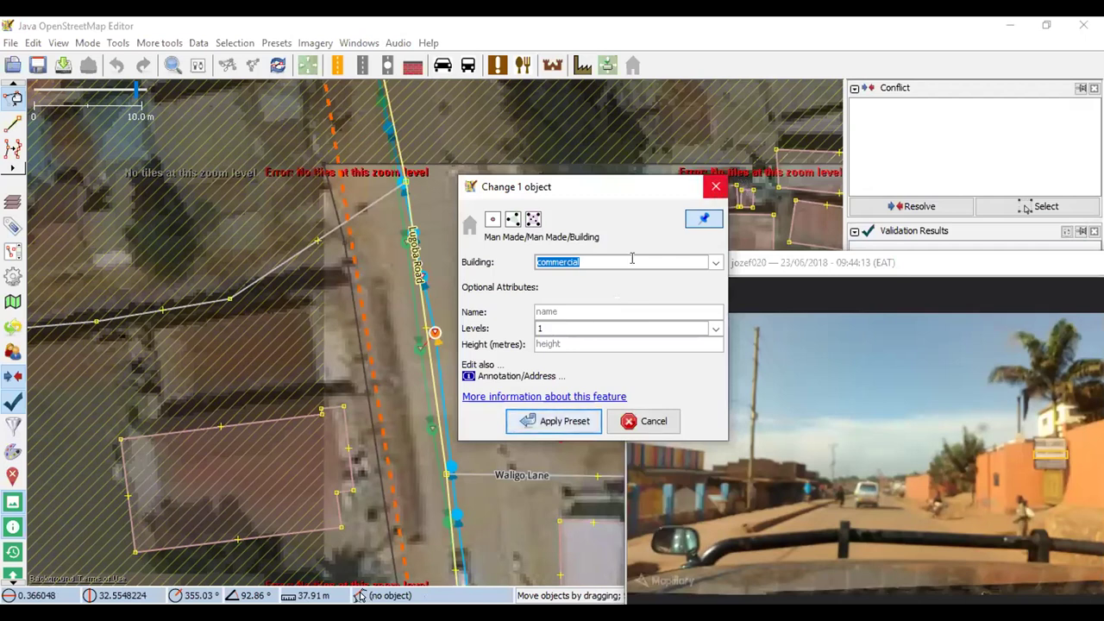
{"action": "left_click", "coordinate": [715, 186]}
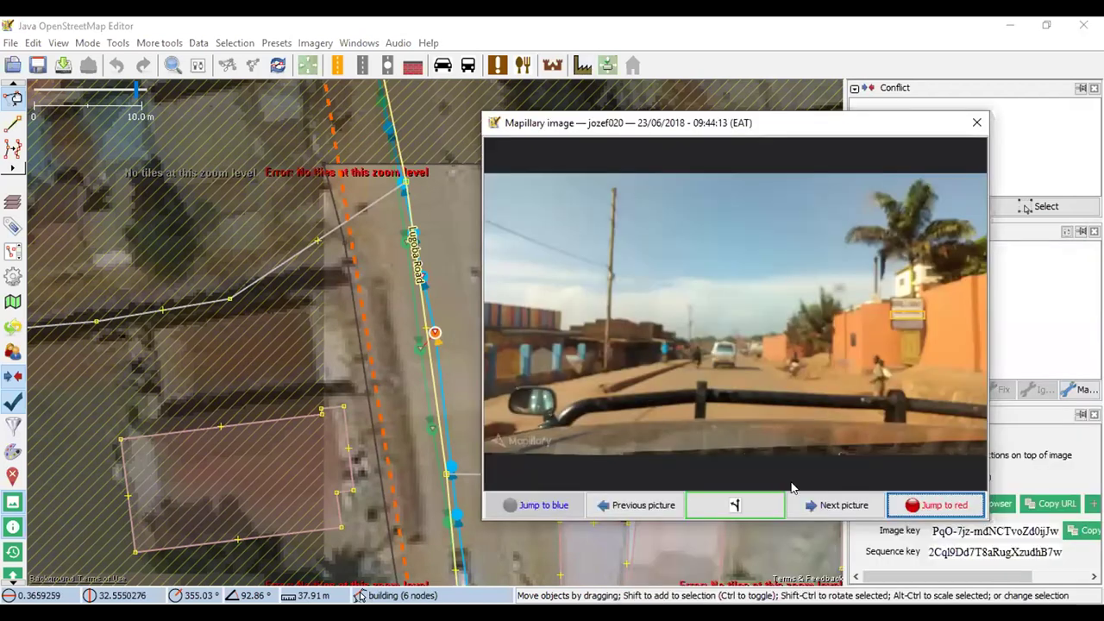
{"action": "left_click", "coordinate": [794, 495]}
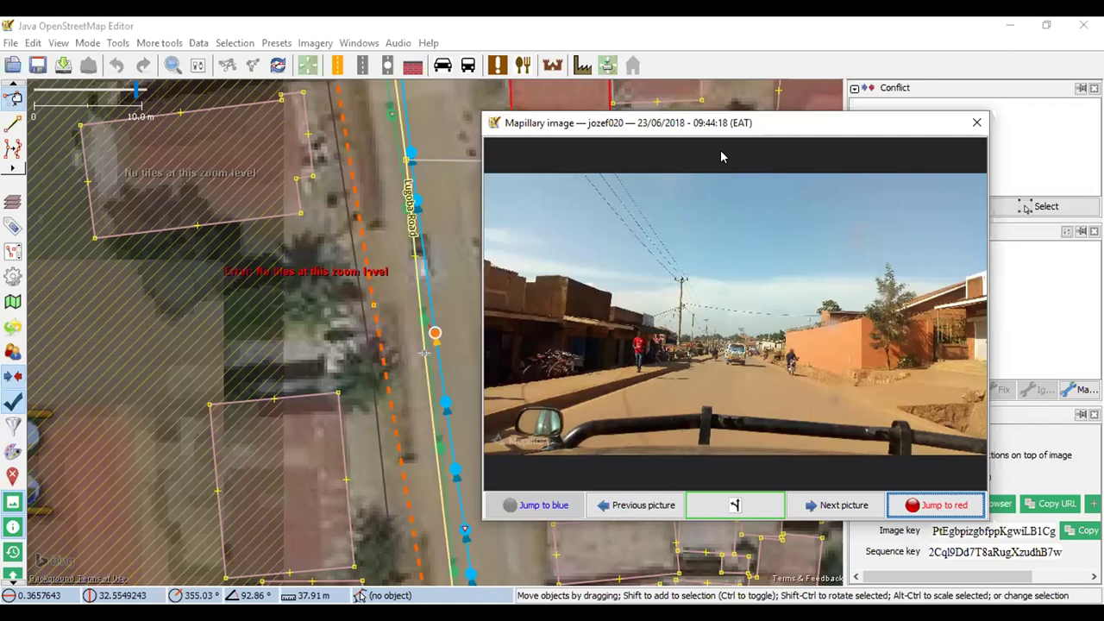
{"action": "left_click_drag", "start_coordinate": [722, 156], "coordinate": [891, 156]}
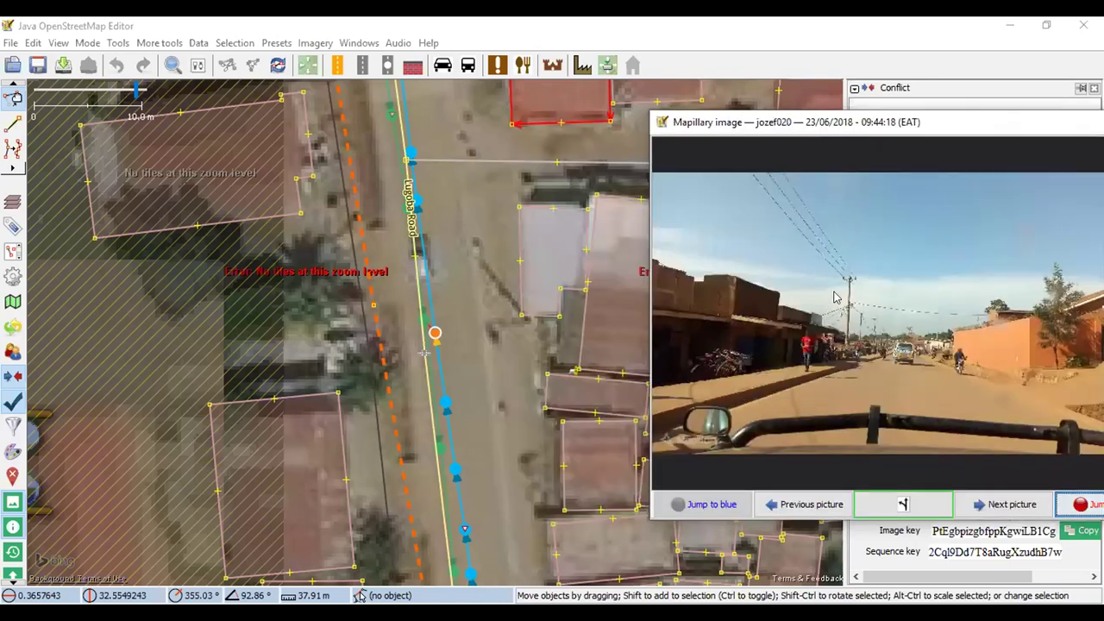
Try the Building preset on the small building east of Lugoba Road without applying it
{"action": "scroll", "coordinate": [547, 297], "scroll_direction": "down", "scroll_amount": 2}
{"action": "scroll", "coordinate": [526, 333], "scroll_direction": "up", "scroll_amount": 2}
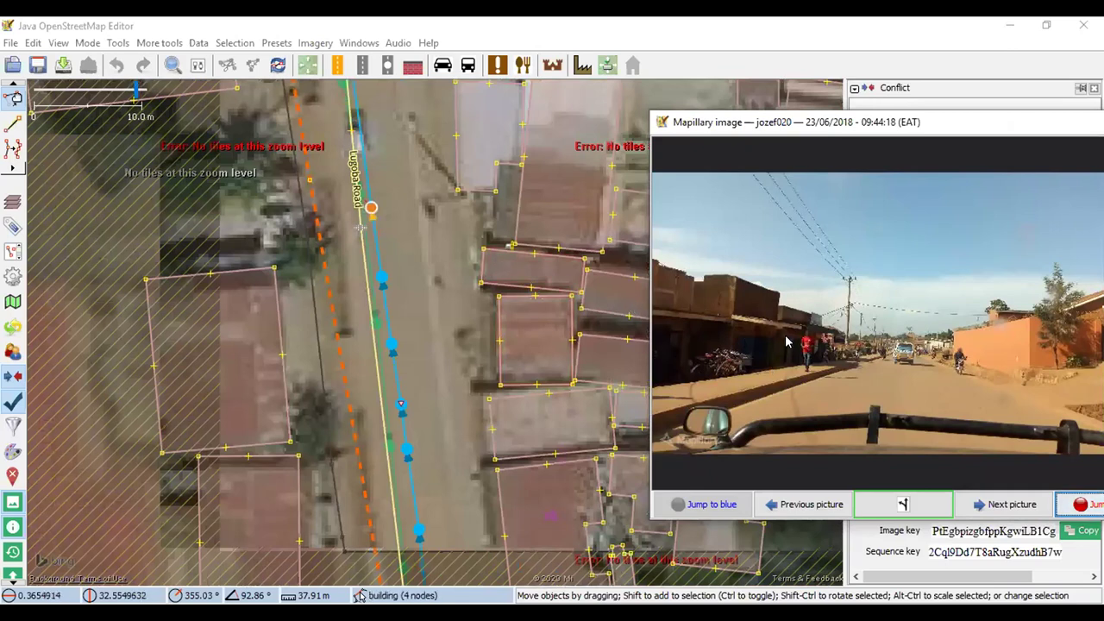
{"action": "left_click", "coordinate": [493, 259]}
{"action": "left_click", "coordinate": [583, 66]}
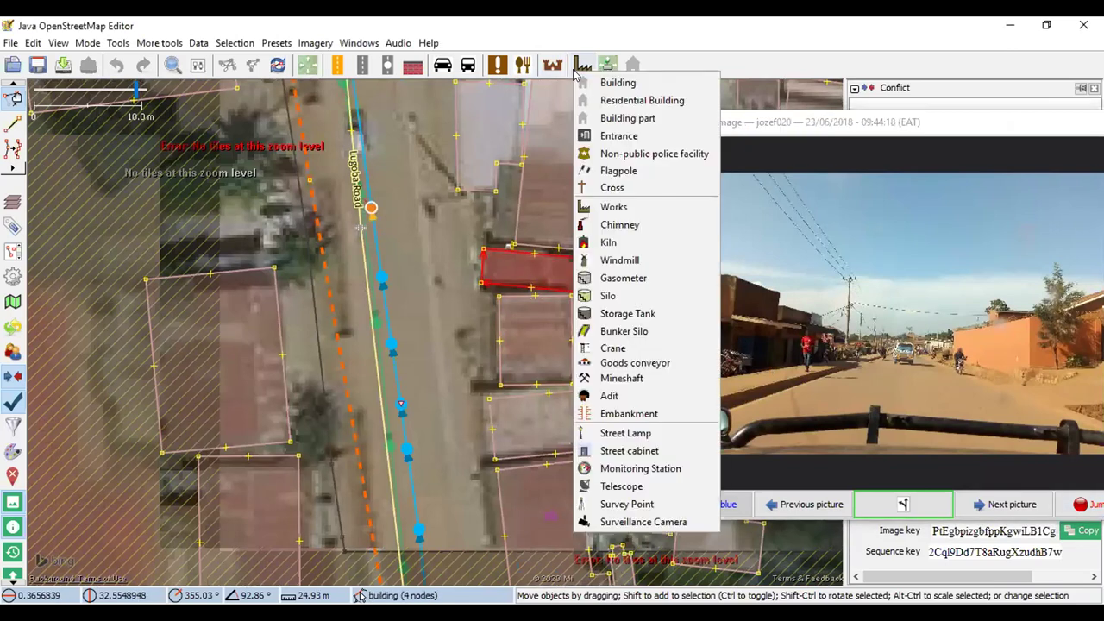
{"action": "left_click", "coordinate": [616, 84]}
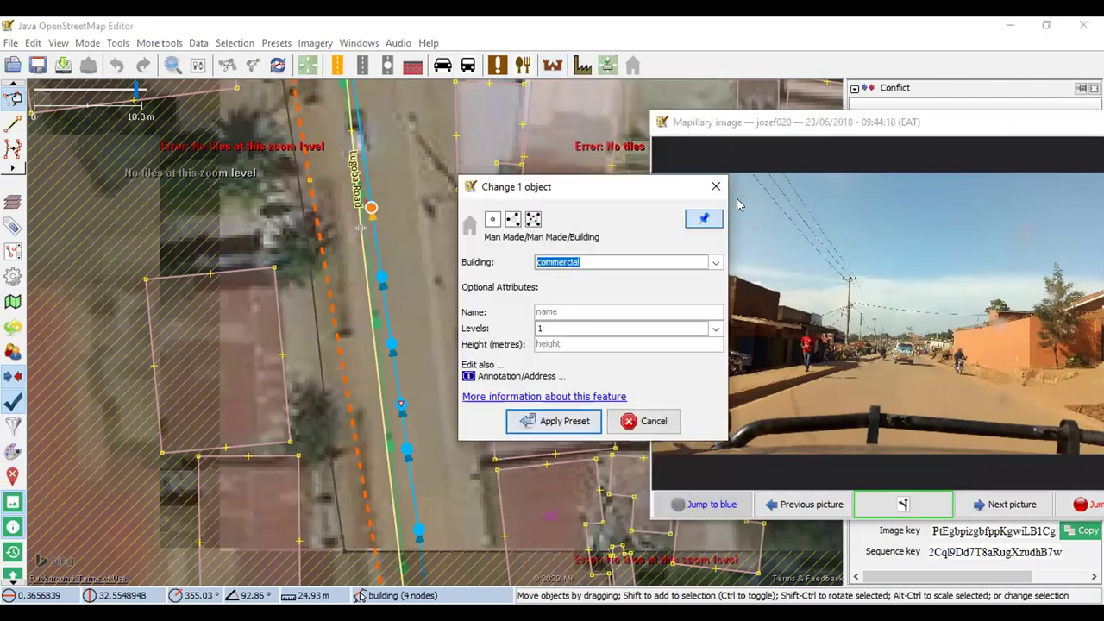
{"action": "left_click", "coordinate": [715, 188]}
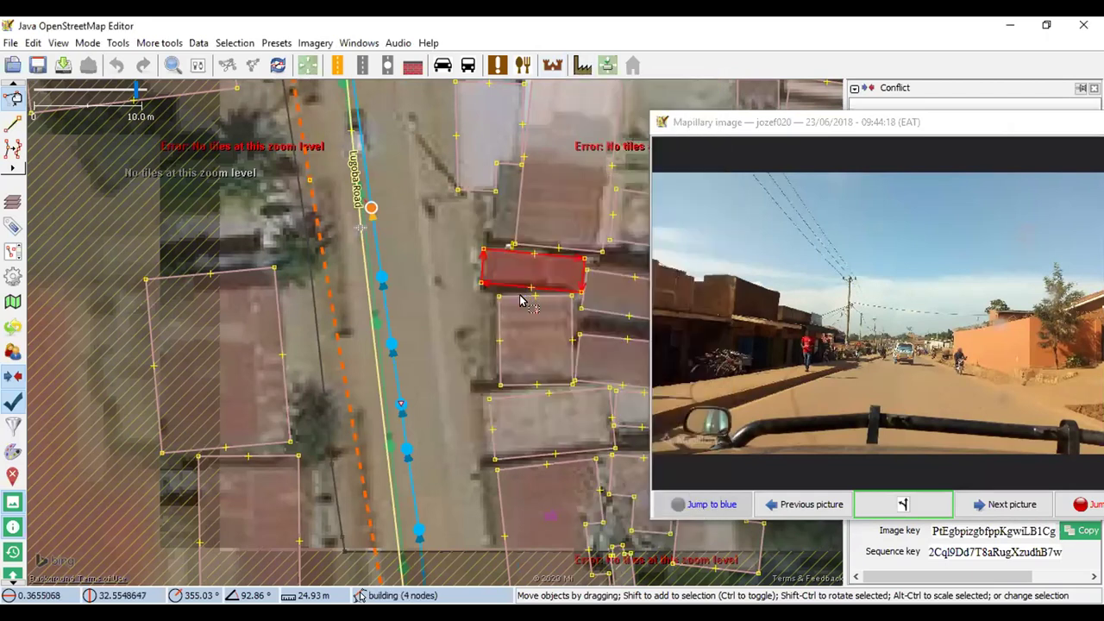
Check the building just below, then tag the next building south as a commercial building
{"action": "left_click", "coordinate": [528, 308]}
{"action": "left_click", "coordinate": [579, 71]}
{"action": "left_click", "coordinate": [647, 91]}
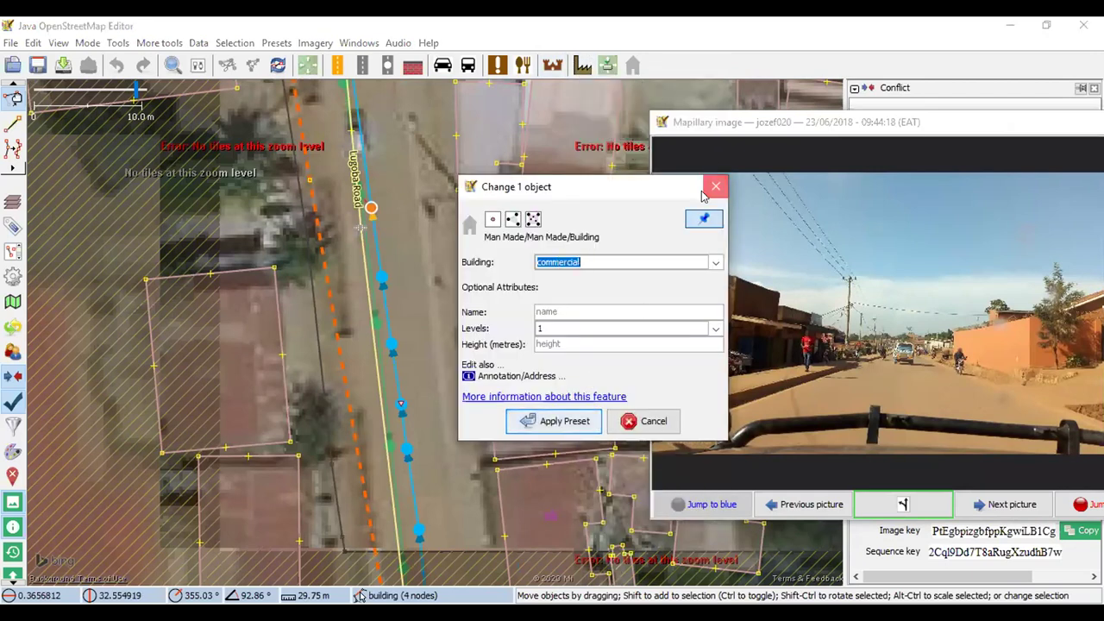
{"action": "left_click", "coordinate": [714, 188]}
{"action": "left_click", "coordinate": [500, 404]}
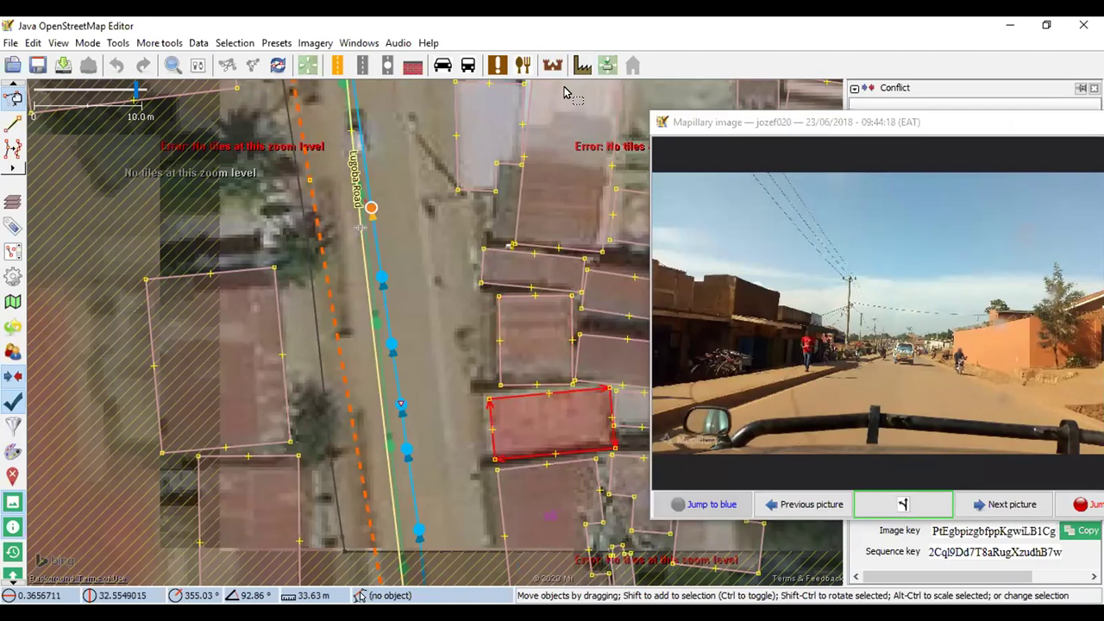
{"action": "left_click", "coordinate": [583, 64]}
{"action": "left_click", "coordinate": [636, 70]}
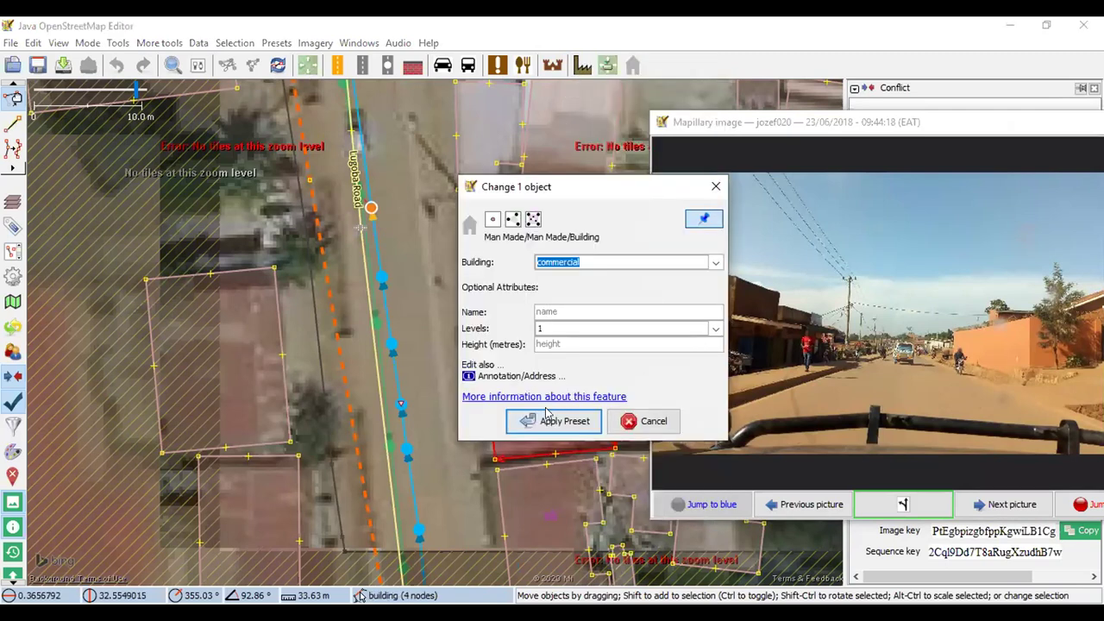
{"action": "key", "text": "Return"}
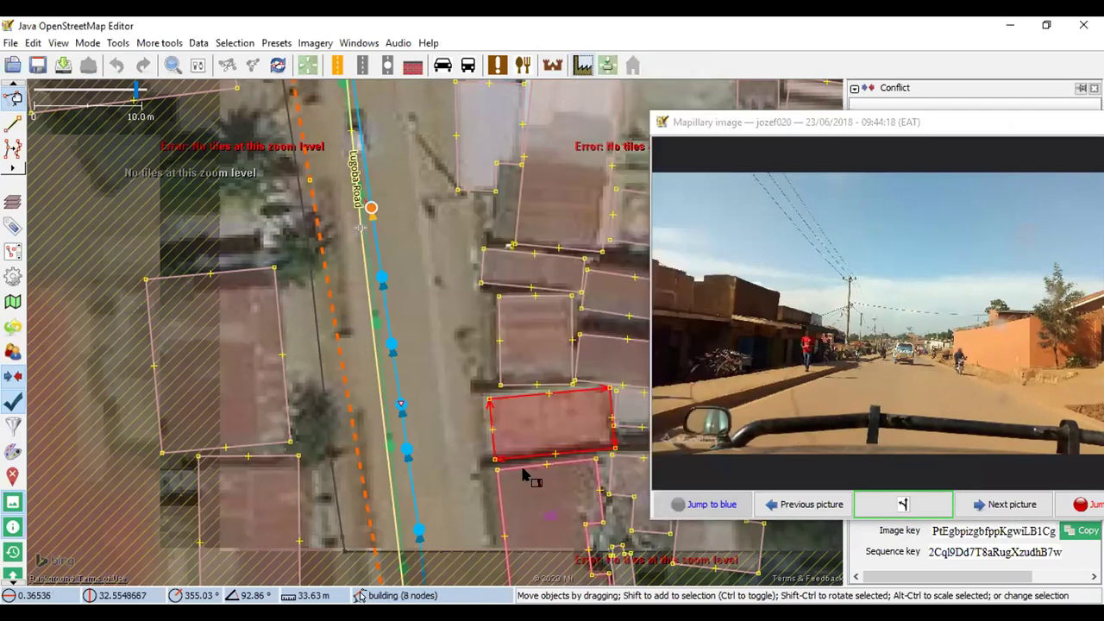
Reopen the Building preset without applying it and advance to the 09:44:19 street photo
{"action": "left_click", "coordinate": [582, 64]}
{"action": "left_click", "coordinate": [627, 82]}
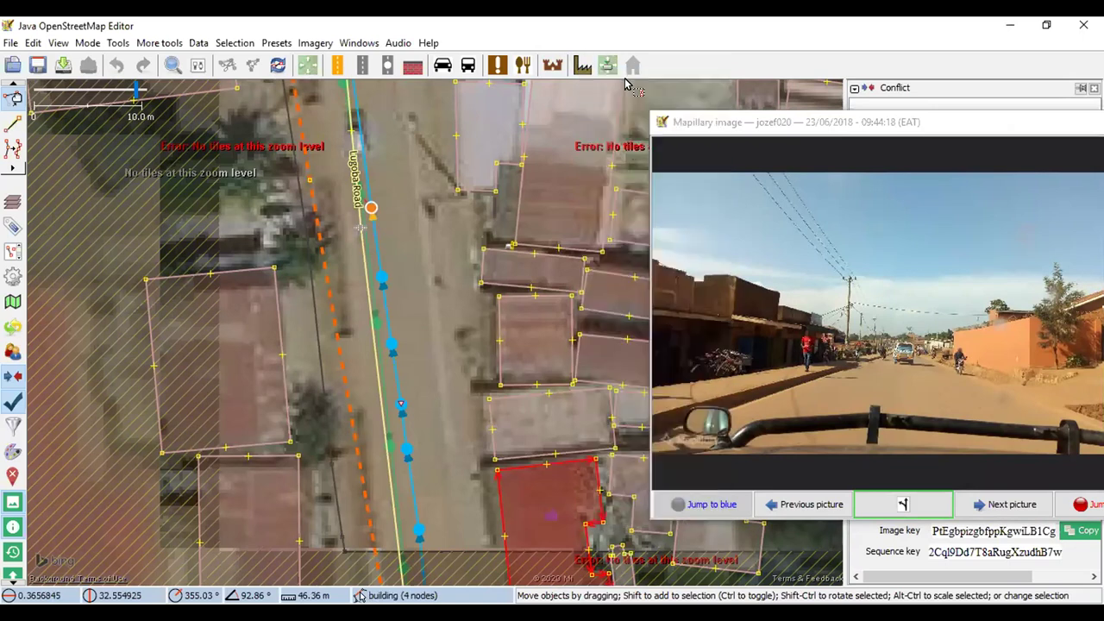
{"action": "left_click", "coordinate": [716, 187]}
{"action": "key", "text": "Page_Down"}
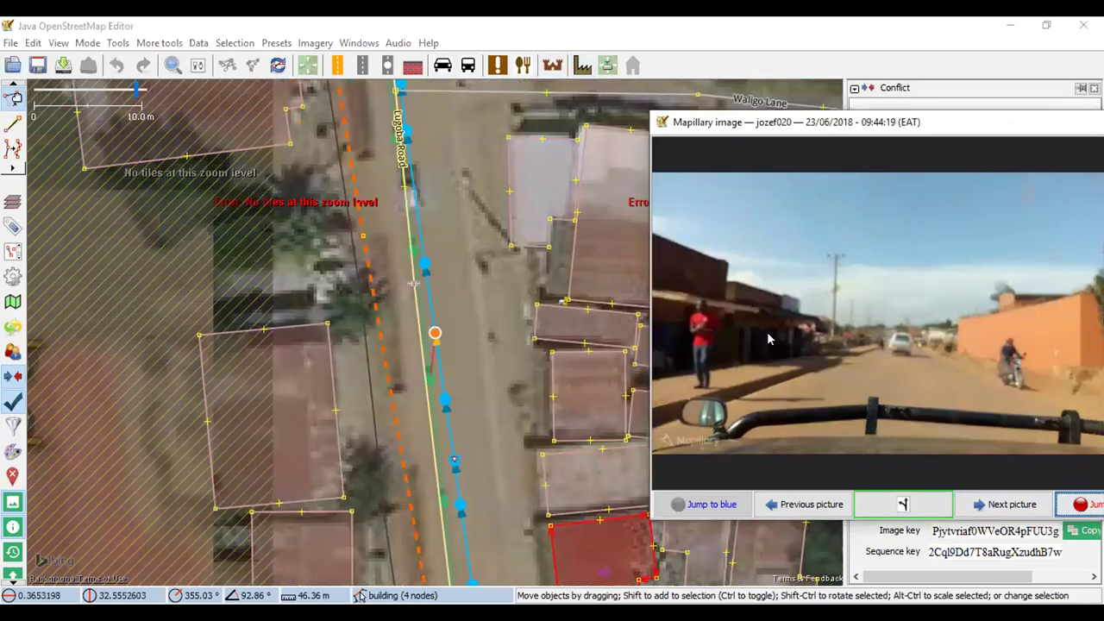
{"action": "left_click", "coordinate": [1005, 504]}
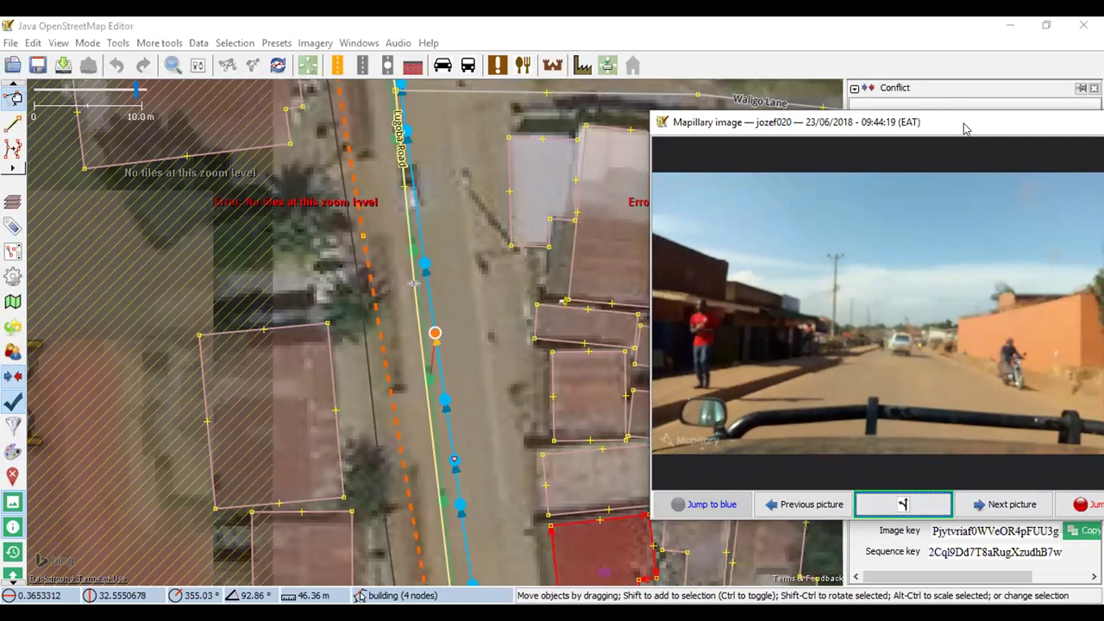
Move the floating 09:44:19 street photo window and close it so it docks in the right sidebar
{"action": "left_click_drag", "start_coordinate": [966, 128], "coordinate": [862, 172]}
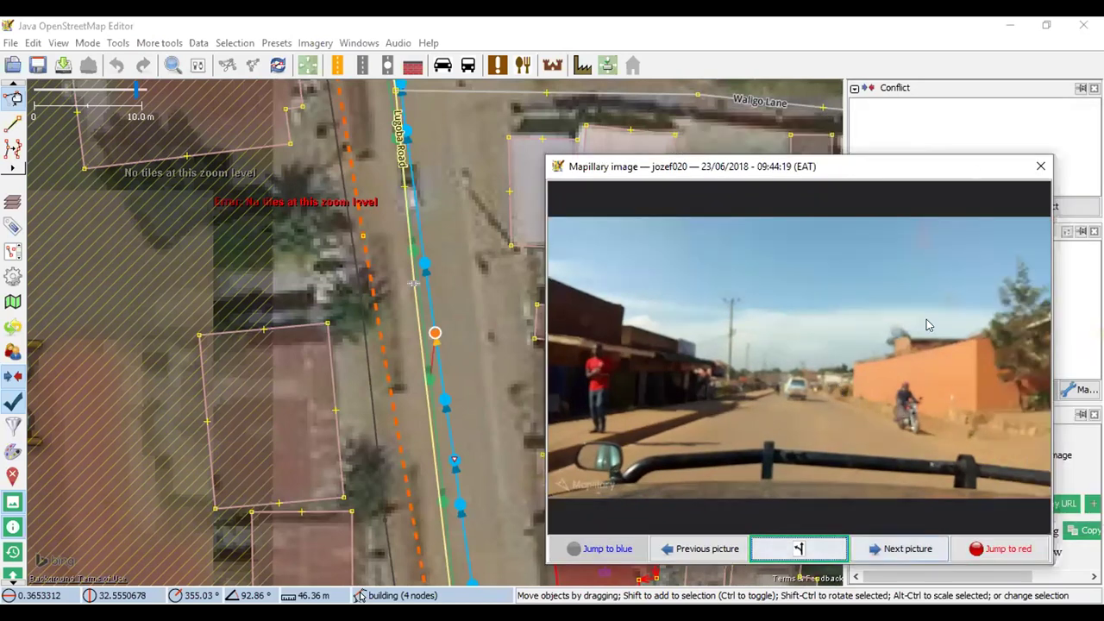
{"action": "left_click", "coordinate": [1039, 164]}
{"action": "scroll", "coordinate": [647, 250], "scroll_direction": "down", "scroll_amount": 1}
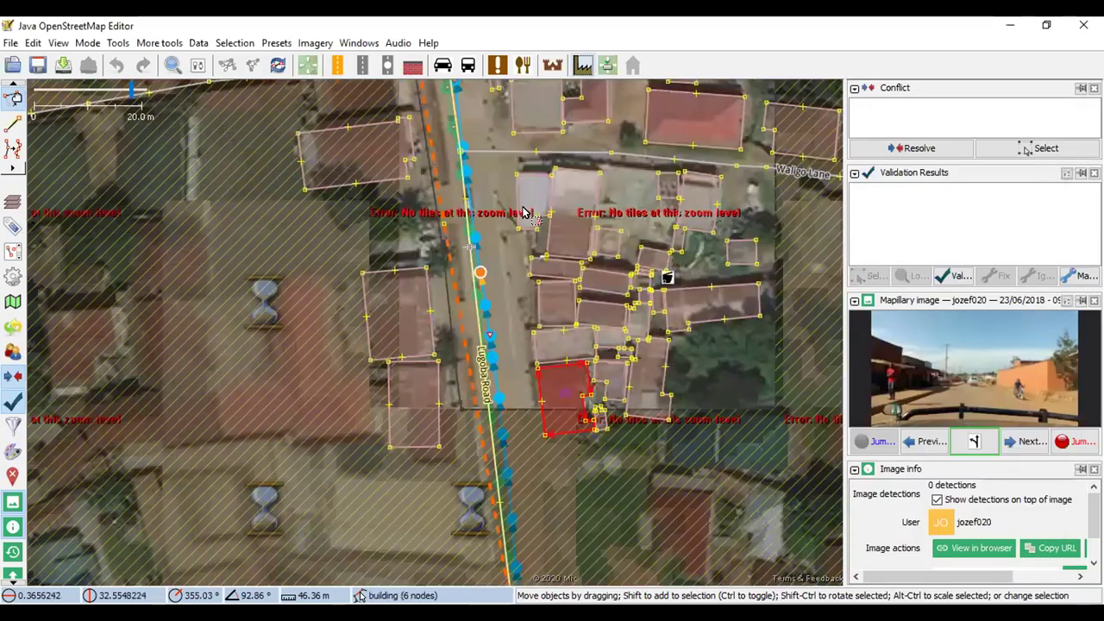
{"action": "scroll", "coordinate": [554, 246], "scroll_direction": "up", "scroll_amount": 1}
{"action": "scroll", "coordinate": [552, 244], "scroll_direction": "up", "scroll_amount": 1}
{"action": "scroll", "coordinate": [547, 239], "scroll_direction": "down", "scroll_amount": 1}
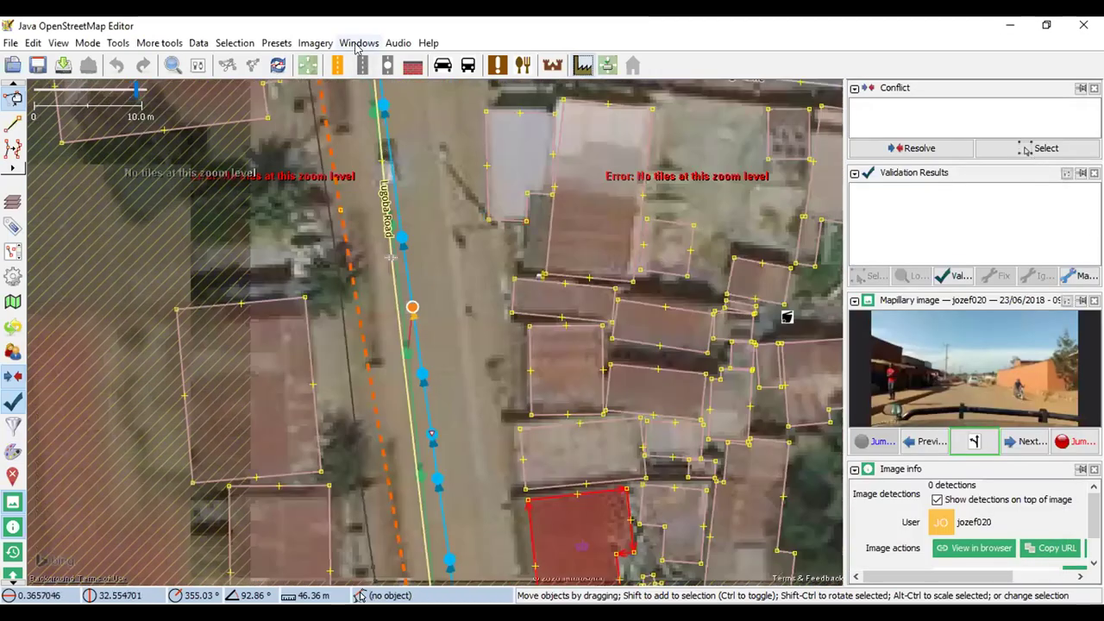
Add the Mapillary traffic signs layer from Imagery and show the Layers list
{"action": "left_click", "coordinate": [316, 44]}
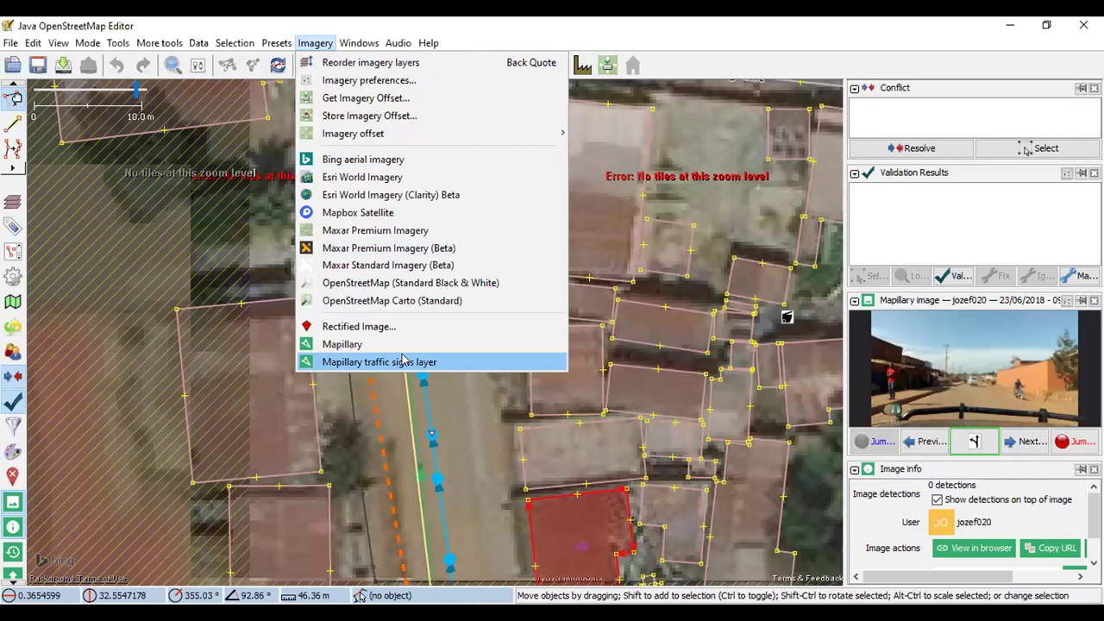
{"action": "left_click", "coordinate": [404, 361]}
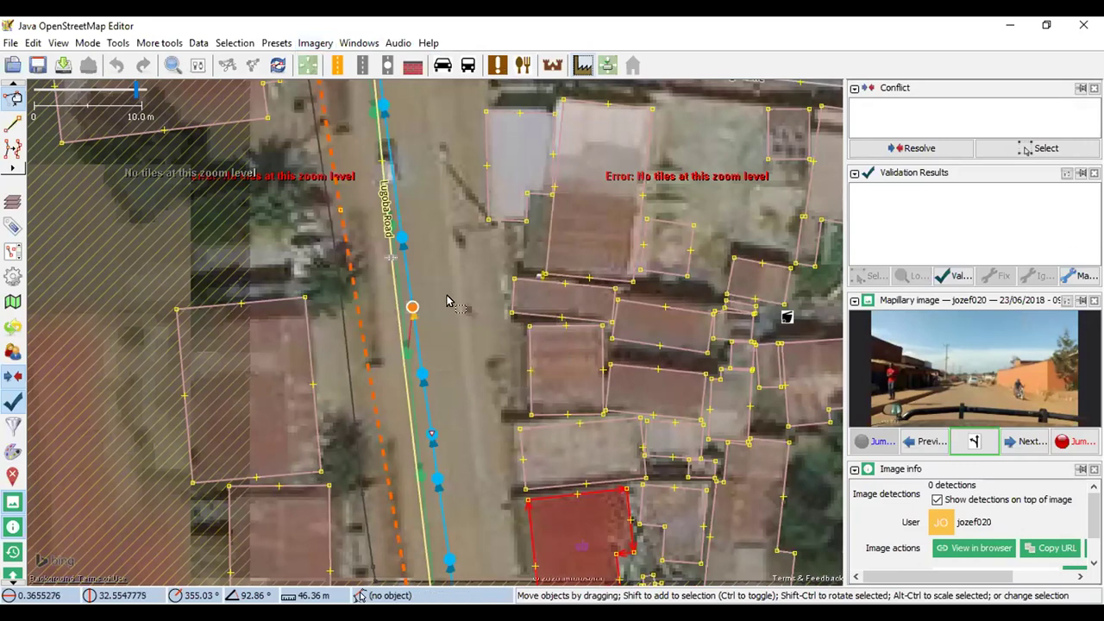
{"action": "left_click", "coordinate": [323, 45]}
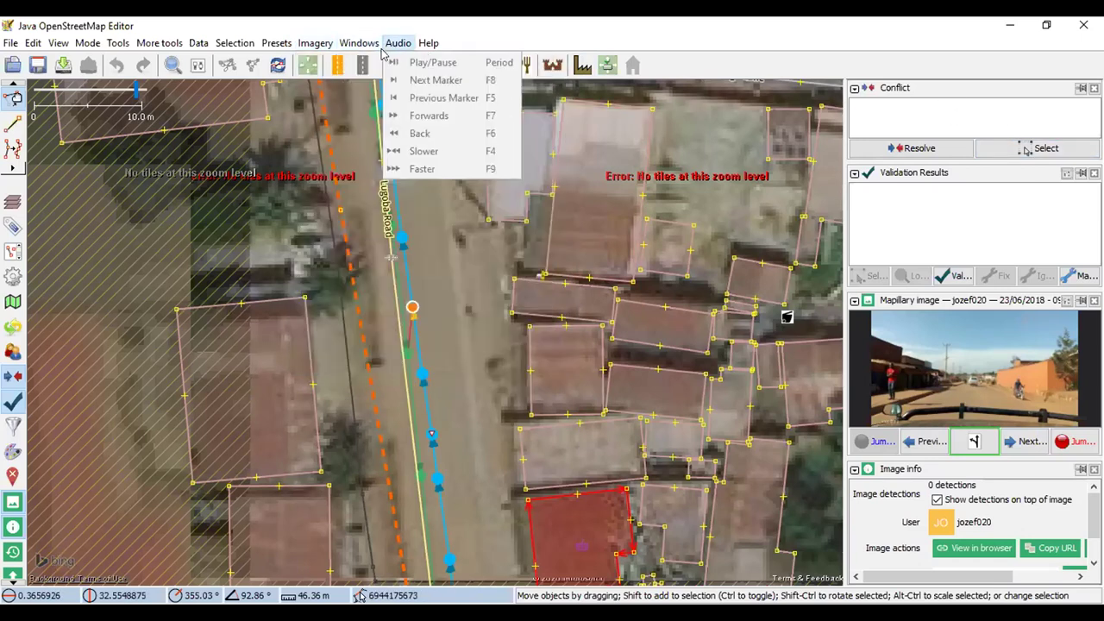
{"action": "mouse_move", "coordinate": [359, 43]}
{"action": "left_click", "coordinate": [362, 62]}
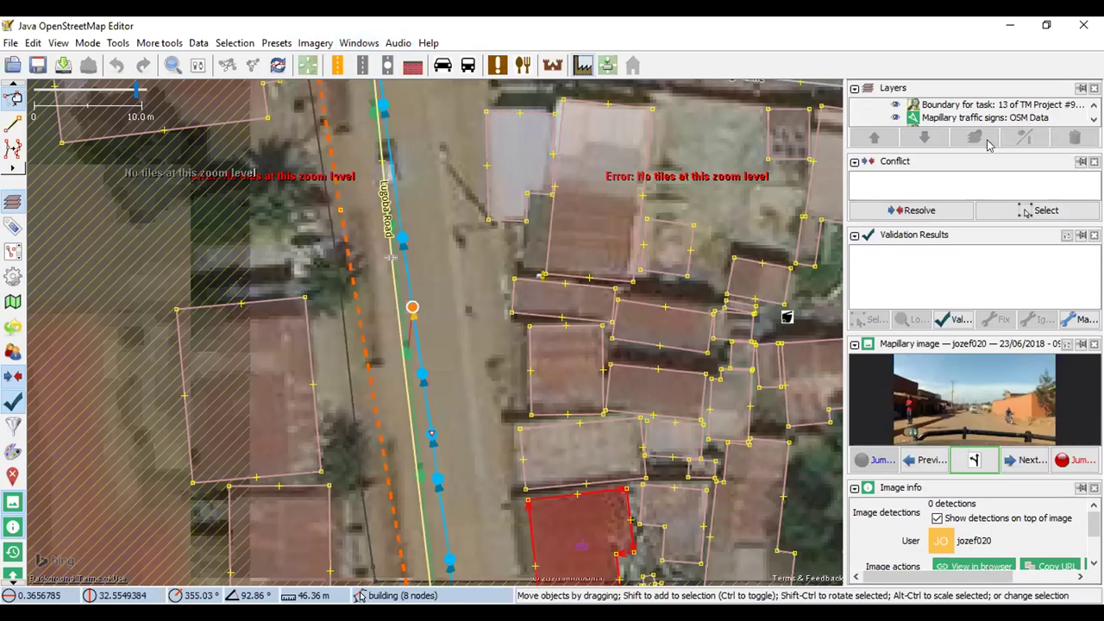
Enlarge the layer list and delete the Mapillary Images layer
{"action": "left_click_drag", "start_coordinate": [983, 148], "coordinate": [992, 259]}
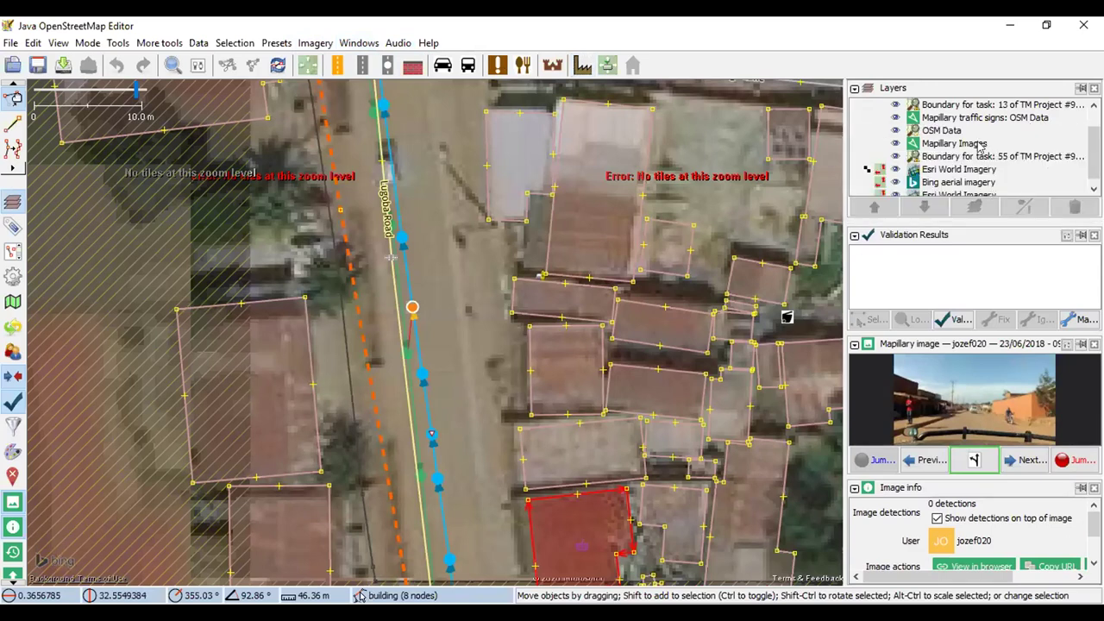
{"action": "left_click", "coordinate": [952, 145]}
{"action": "right_click", "coordinate": [952, 146]}
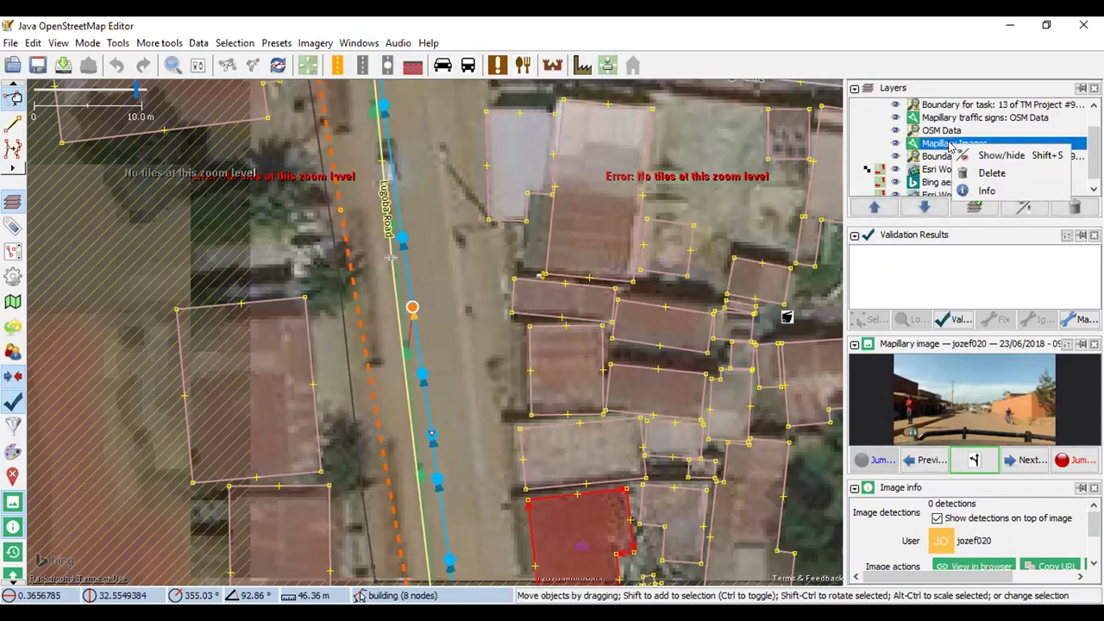
{"action": "left_click", "coordinate": [992, 172]}
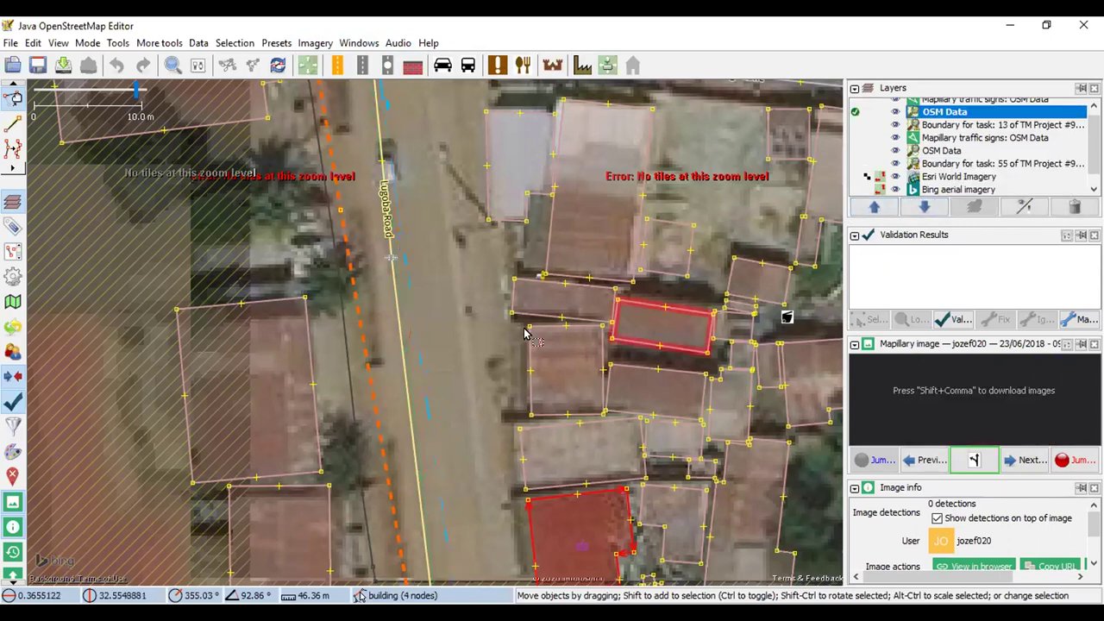
{"action": "scroll", "coordinate": [460, 267], "scroll_direction": "down", "scroll_amount": 2}
Pan around the traced buildings near Waligo Lane and Lugoba Road to review them
{"action": "scroll", "coordinate": [512, 204], "scroll_direction": "up", "scroll_amount": 2}
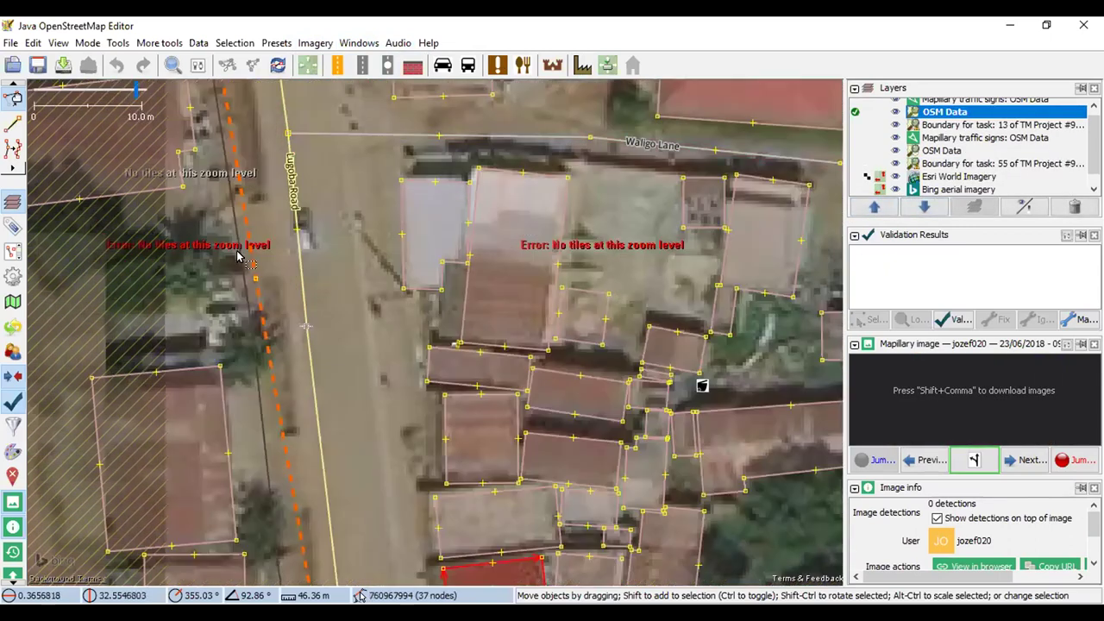
{"action": "scroll", "coordinate": [481, 316], "scroll_direction": "down", "scroll_amount": 2}
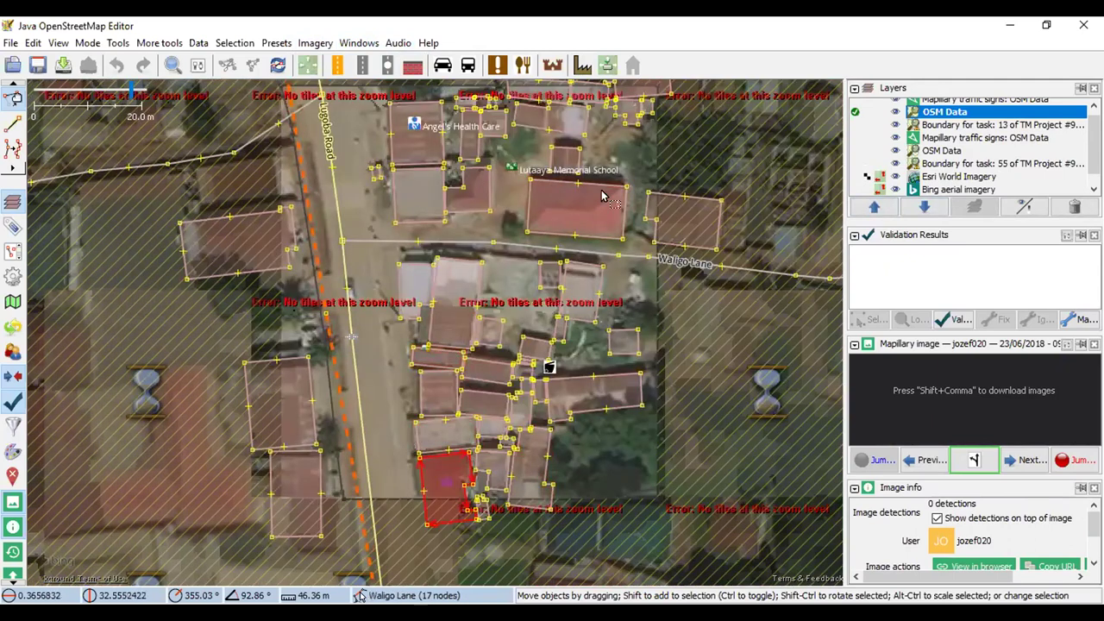
{"action": "left_click_drag", "start_coordinate": [366, 192], "coordinate": [382, 286]}
{"action": "left_click_drag", "start_coordinate": [413, 509], "coordinate": [448, 416]}
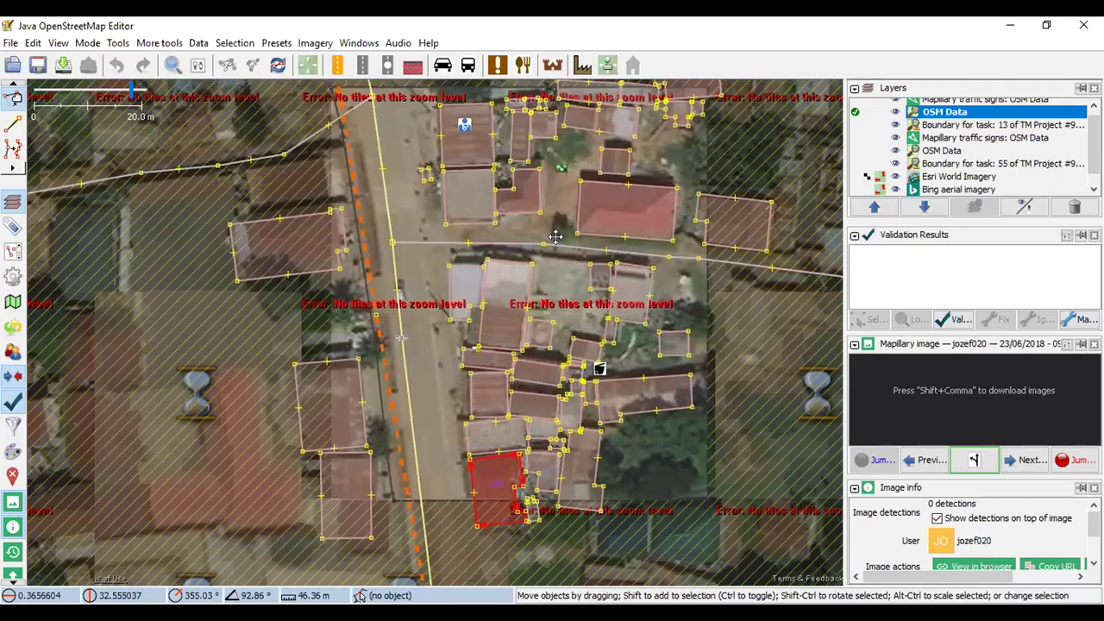
{"action": "key", "text": "ctrl+Up"}
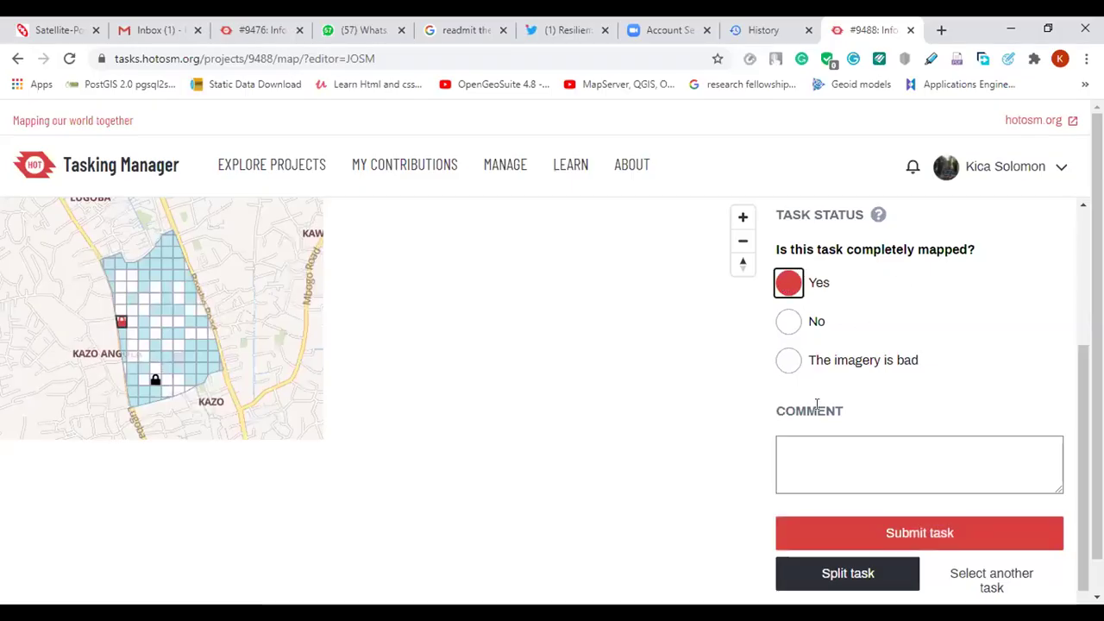
Answer Yes to 'Is this task completely mapped?' and submit the task
{"action": "scroll", "coordinate": [817, 403], "scroll_direction": "down", "scroll_amount": 1}
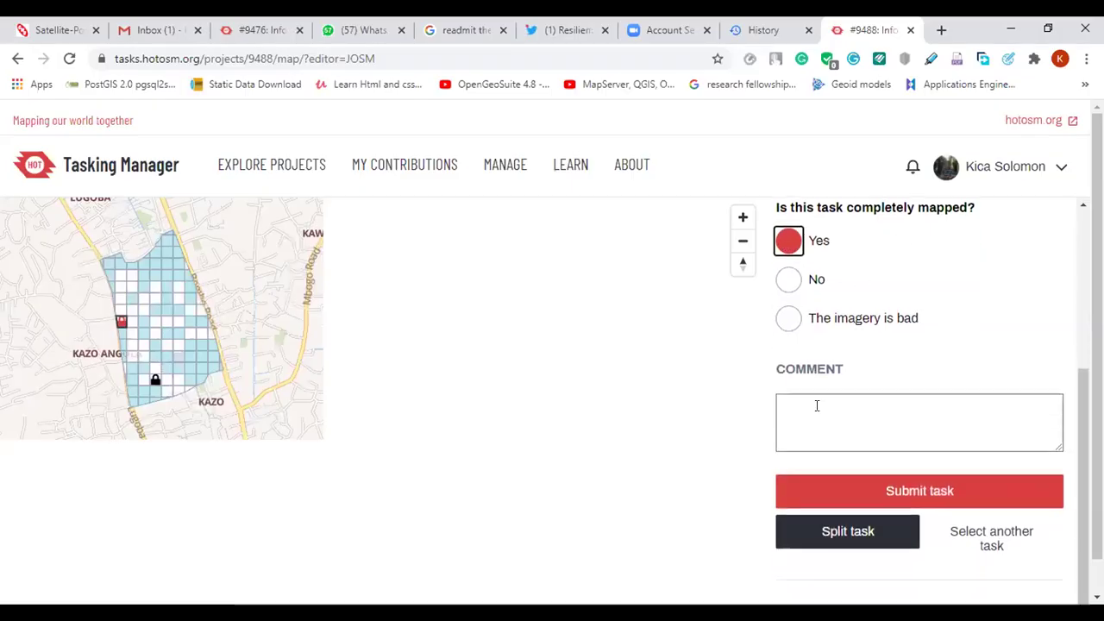
{"action": "left_click", "coordinate": [889, 390]}
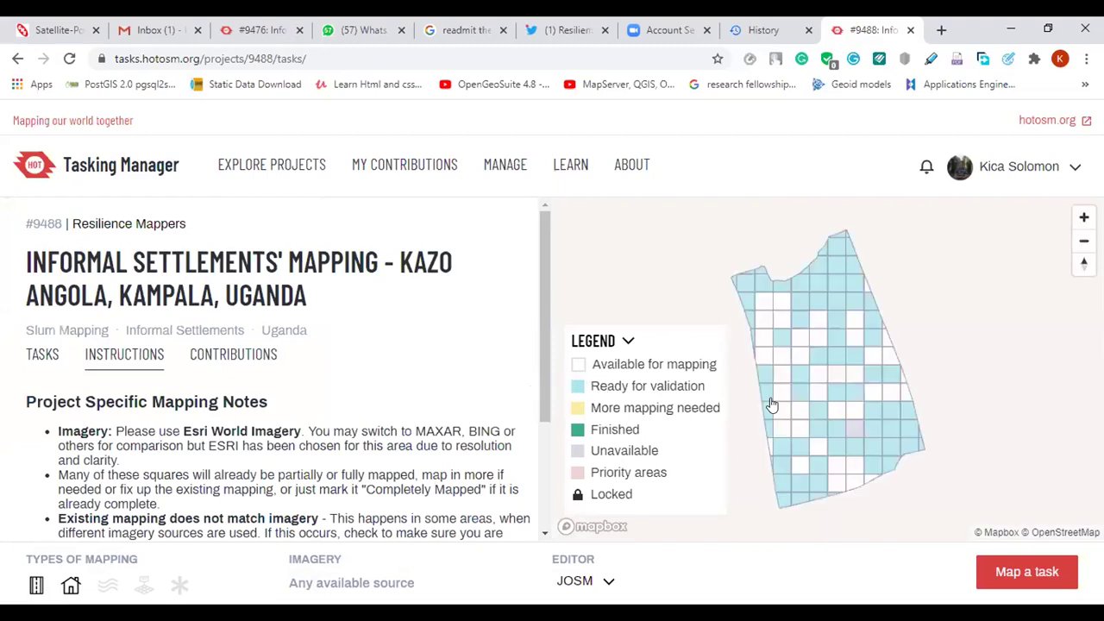
Zoom the Kazo Angola task grid and select an available square on its western edge
{"action": "scroll", "coordinate": [766, 466], "scroll_direction": "up", "scroll_amount": 5}
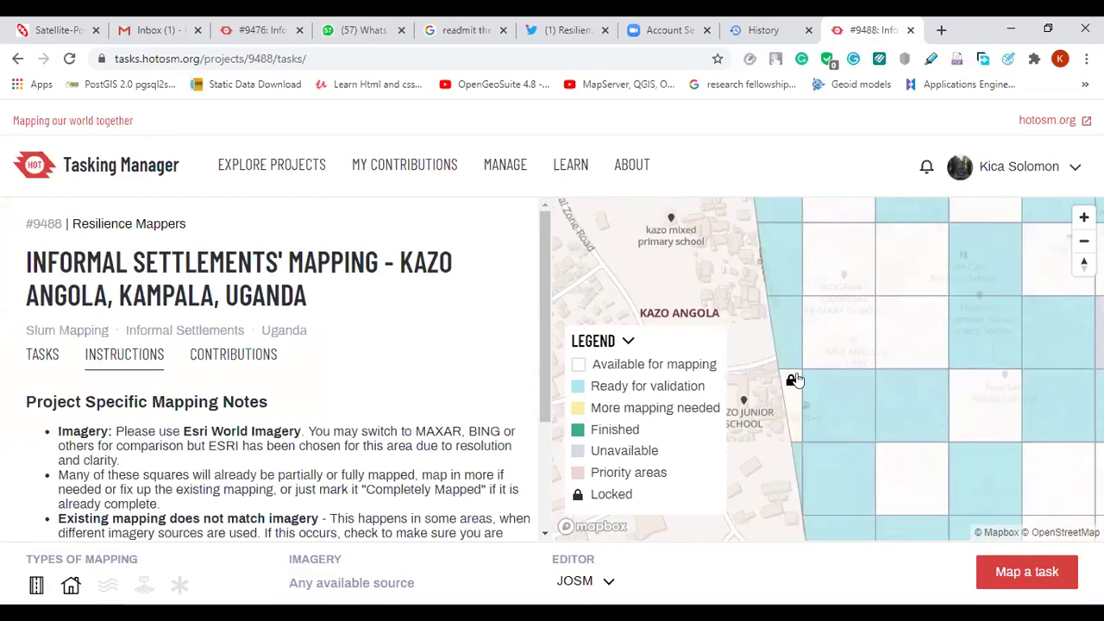
{"action": "scroll", "coordinate": [798, 379], "scroll_direction": "down", "scroll_amount": 3}
{"action": "scroll", "coordinate": [772, 295], "scroll_direction": "up", "scroll_amount": 2}
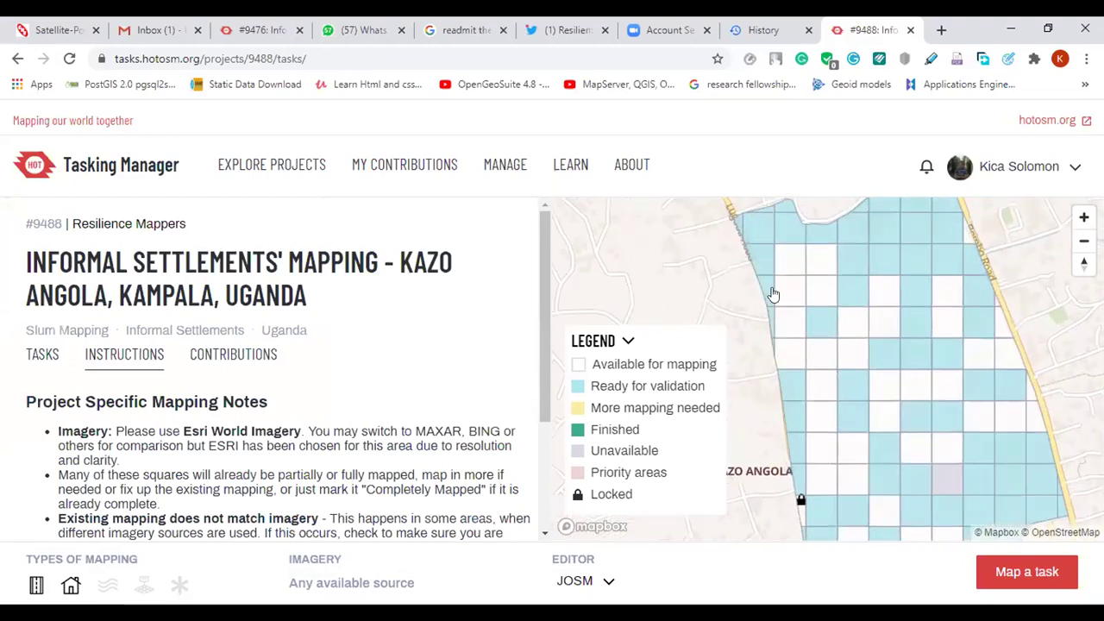
{"action": "left_click", "coordinate": [789, 387]}
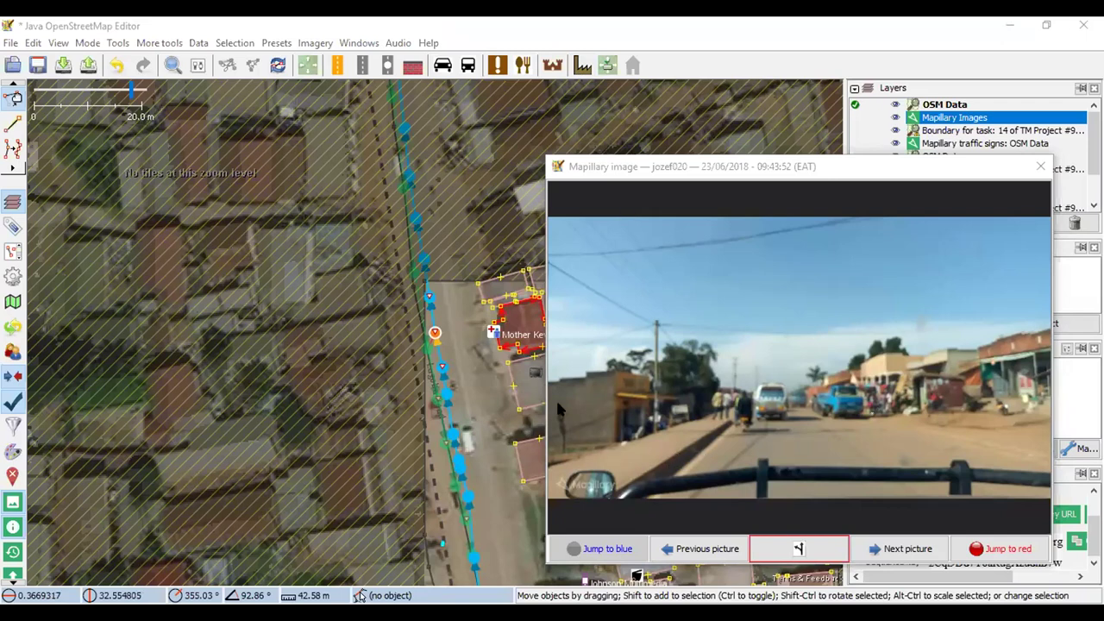
Select the square building south of Mother Kevin Drug Shop and preview the Building preset on it
{"action": "left_click_drag", "start_coordinate": [477, 367], "coordinate": [408, 320]}
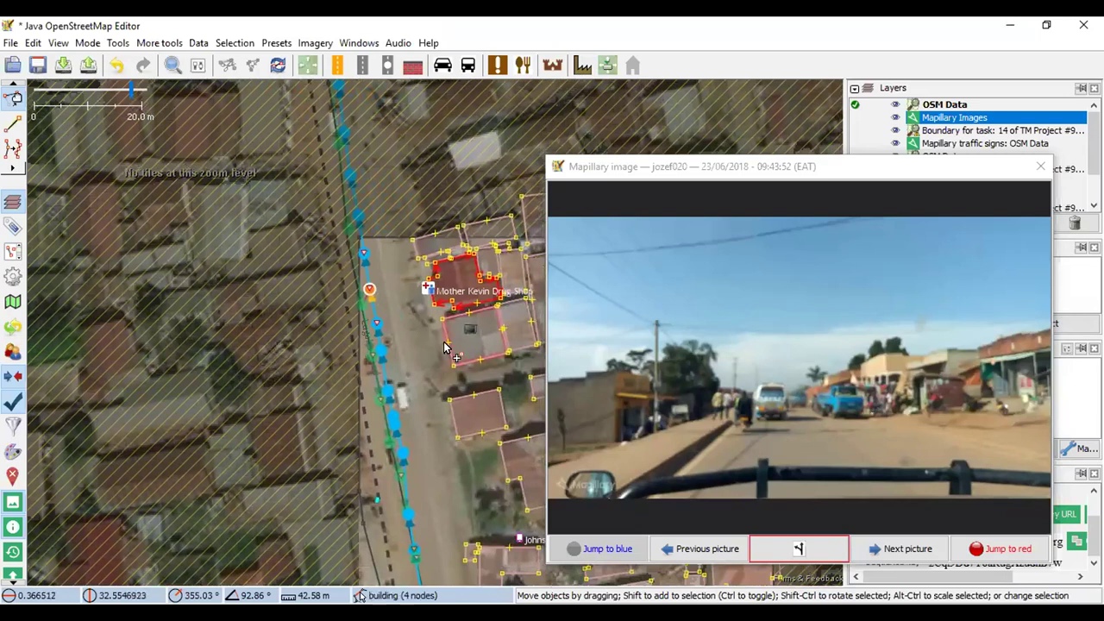
{"action": "left_click", "coordinate": [462, 395]}
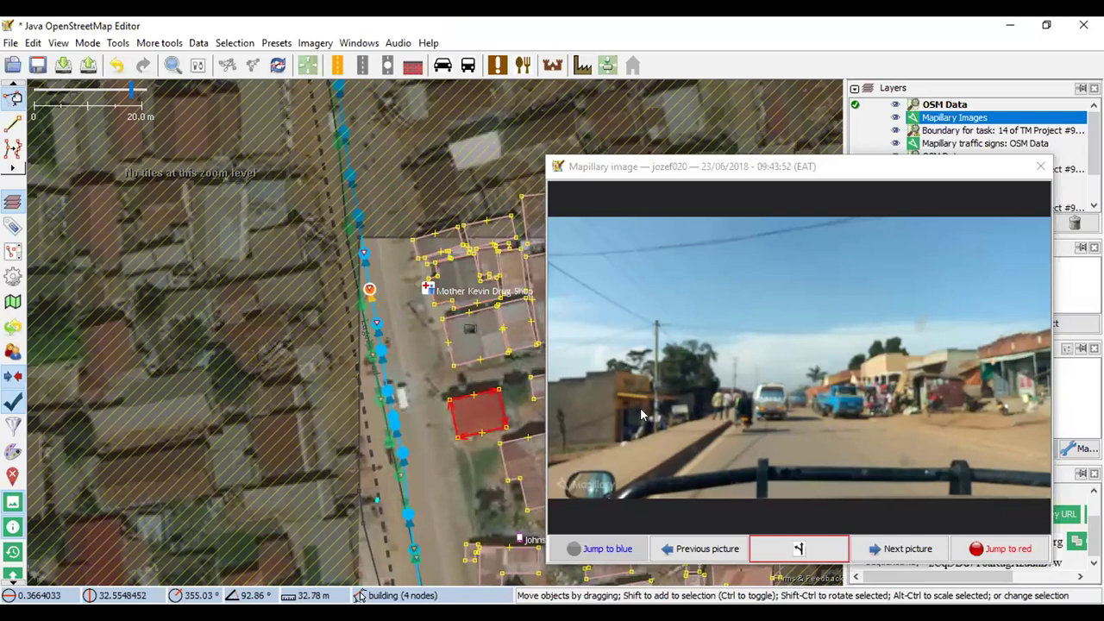
{"action": "left_click", "coordinate": [582, 64]}
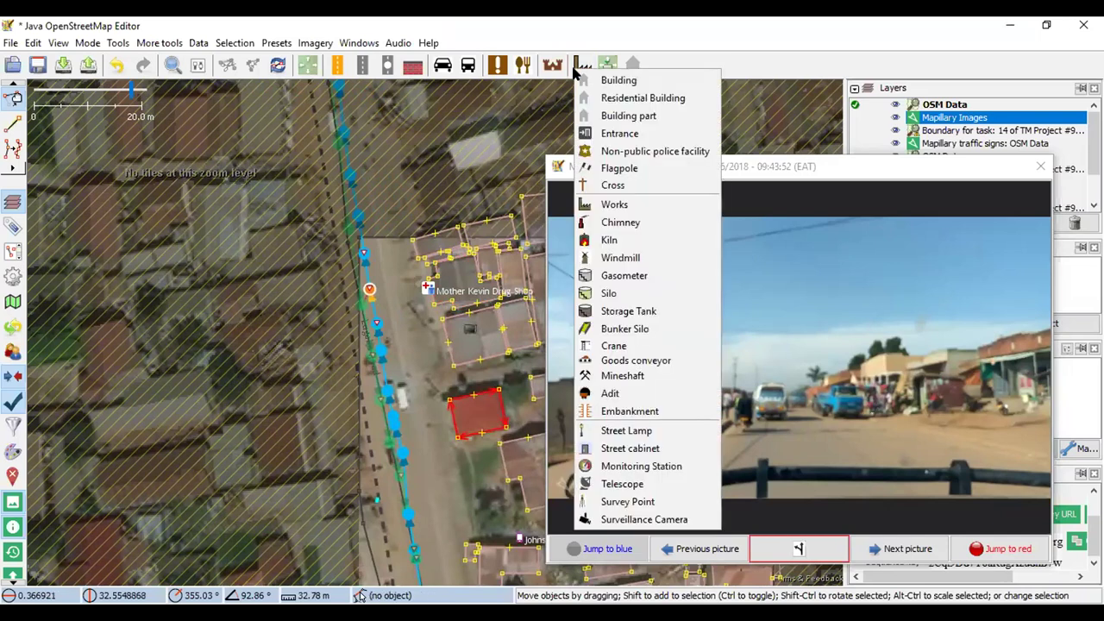
{"action": "left_click", "coordinate": [606, 80]}
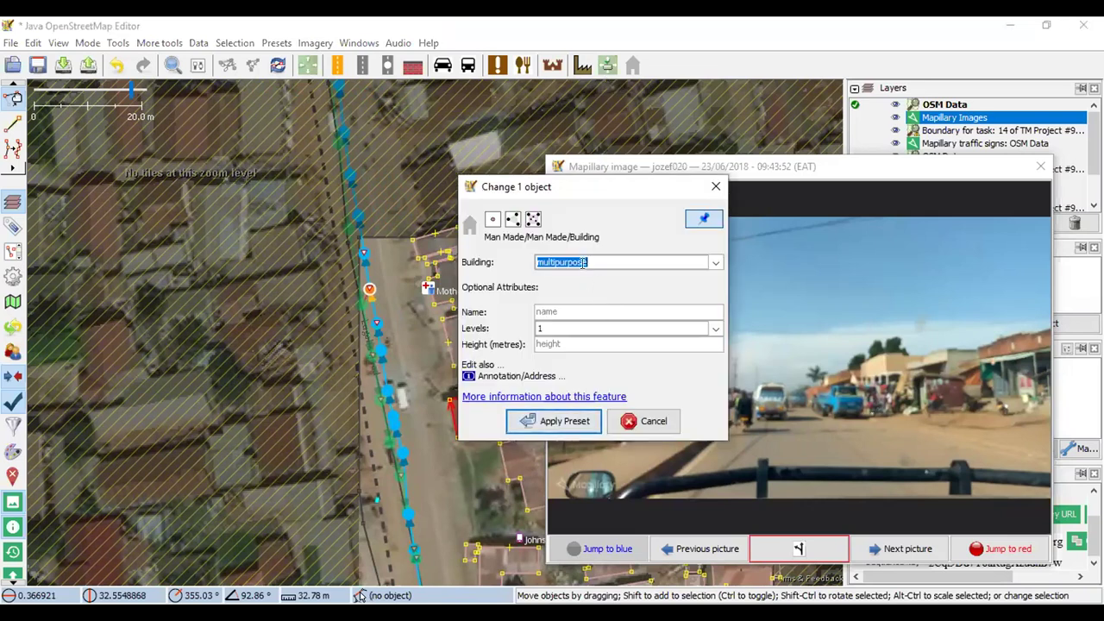
{"action": "left_click", "coordinate": [716, 189]}
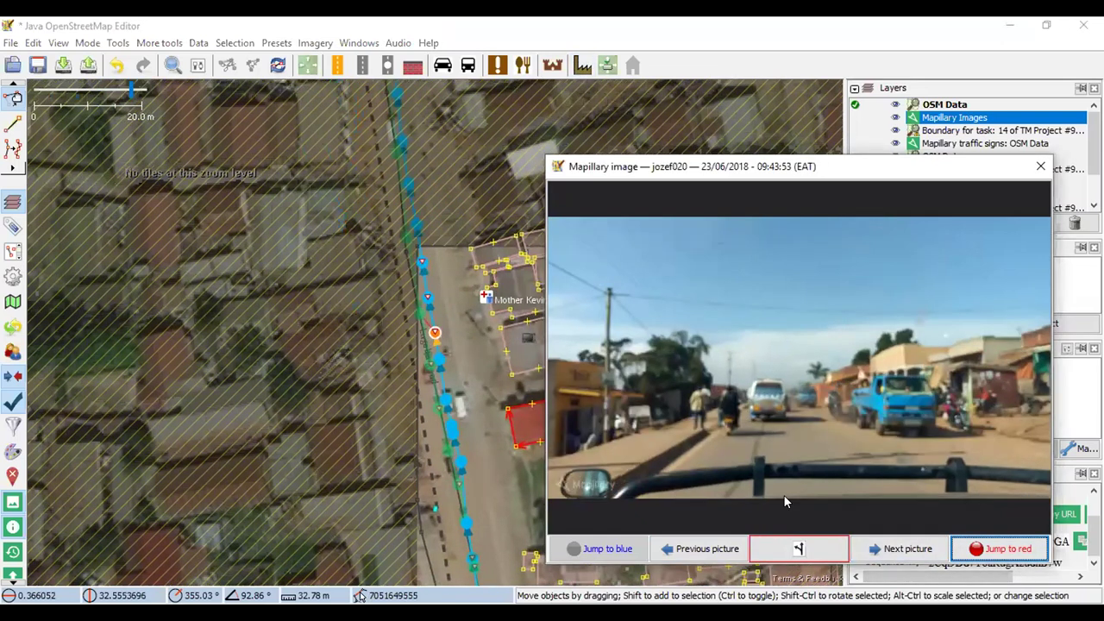
{"action": "left_click", "coordinate": [513, 330]}
Preview the Building preset without applying it and advance the street photo
{"action": "left_click", "coordinate": [607, 65]}
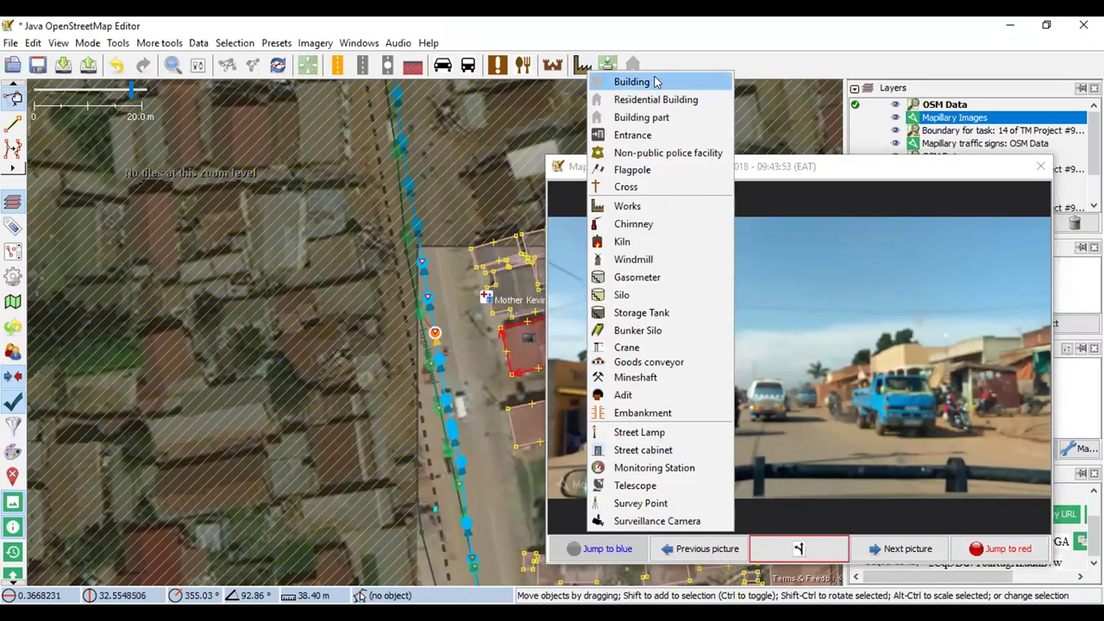
{"action": "left_click", "coordinate": [655, 79]}
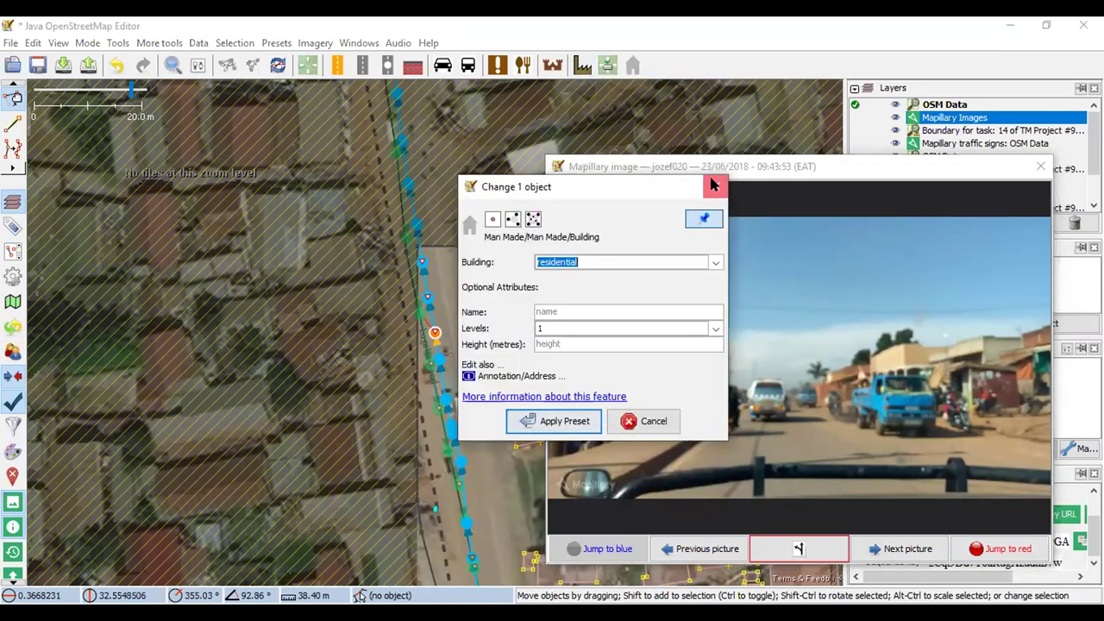
{"action": "left_click", "coordinate": [712, 182]}
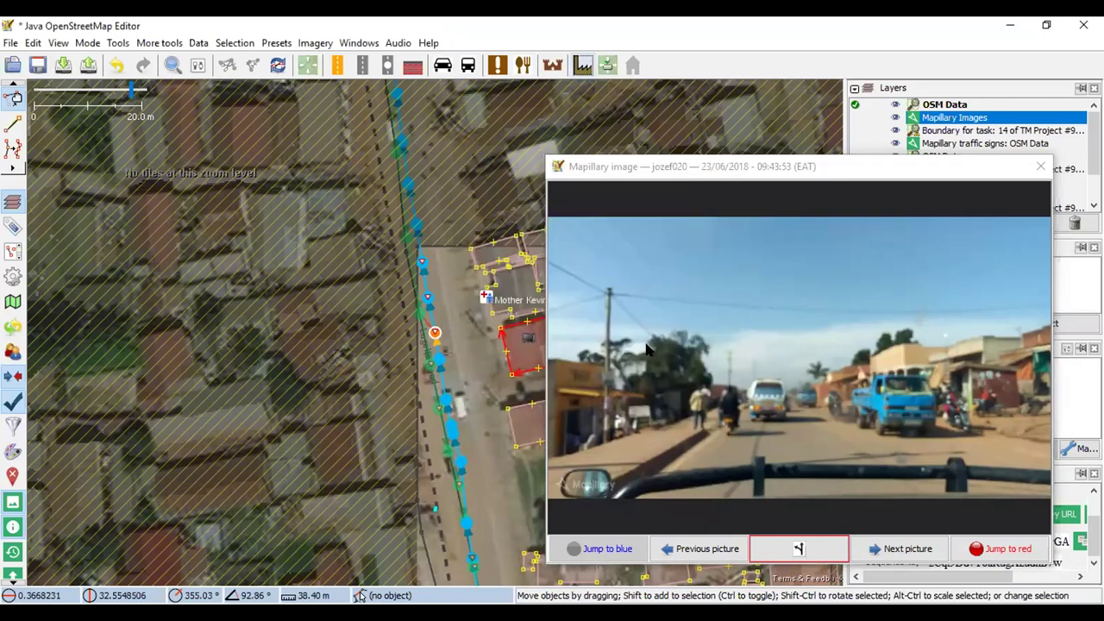
{"action": "key", "text": "Tab"}
{"action": "key", "text": "space"}
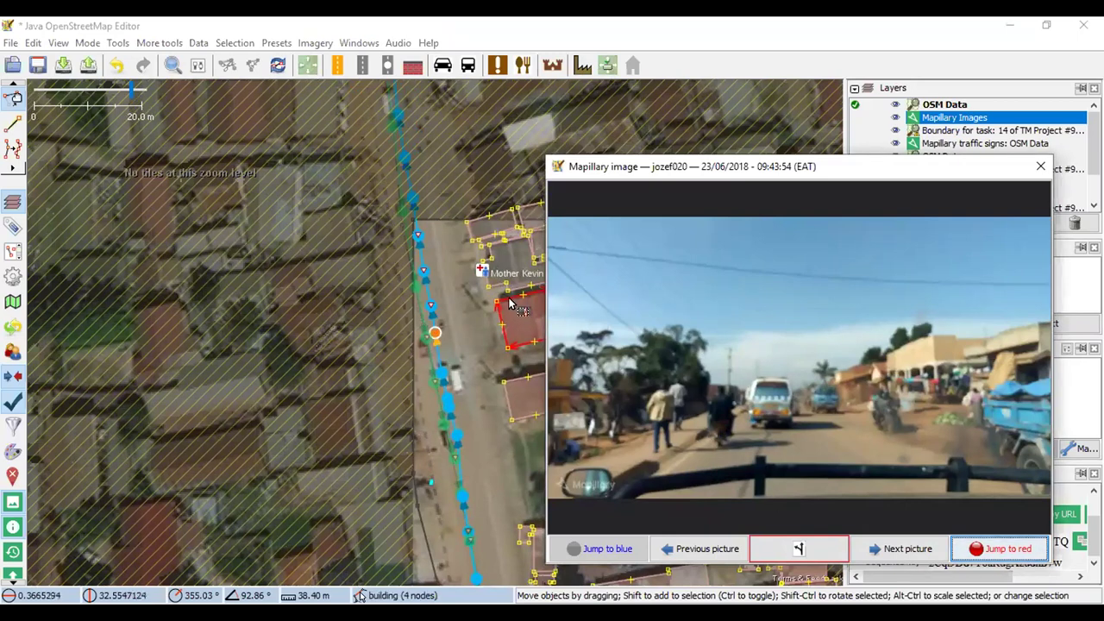
Tag the building beside the clinic as a one-level commercial building, checking the previous photo
{"action": "left_click", "coordinate": [509, 304]}
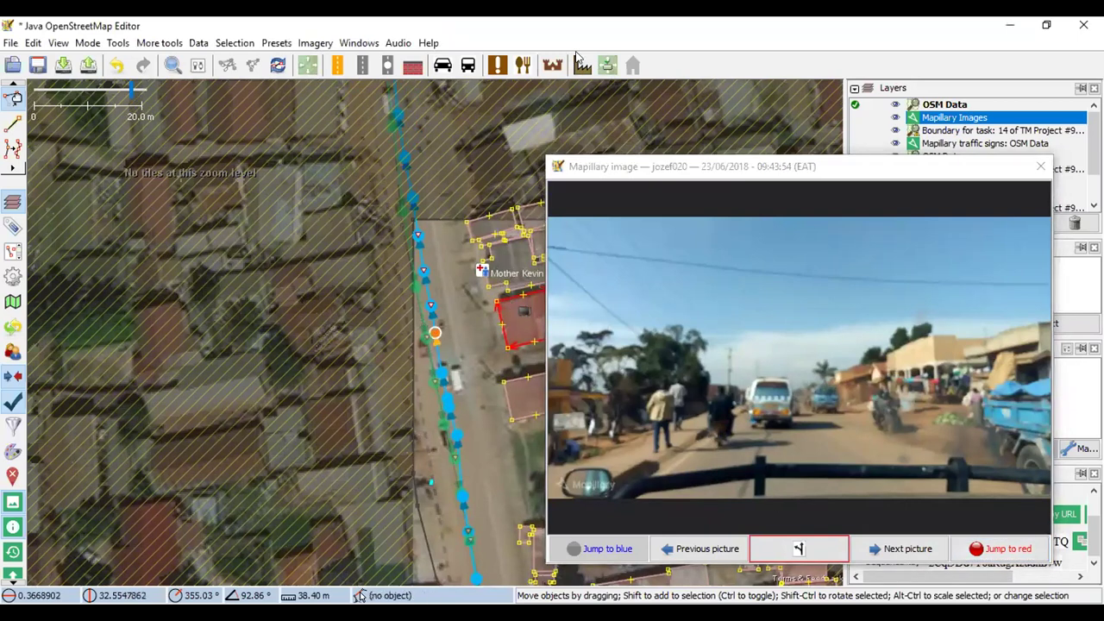
{"action": "left_click", "coordinate": [607, 64]}
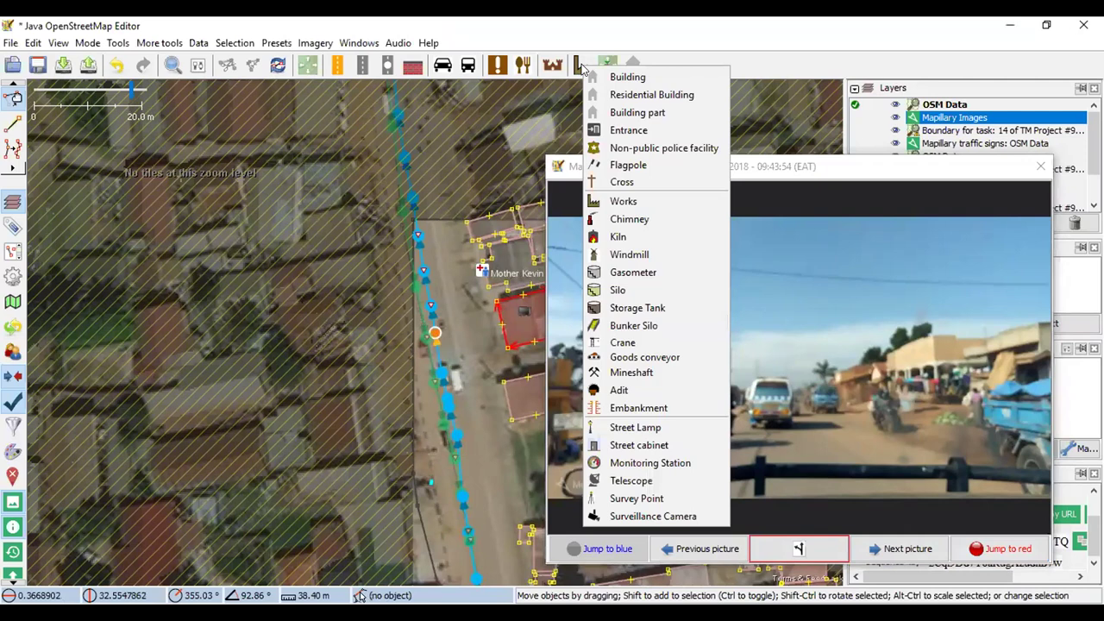
{"action": "left_click", "coordinate": [860, 271]}
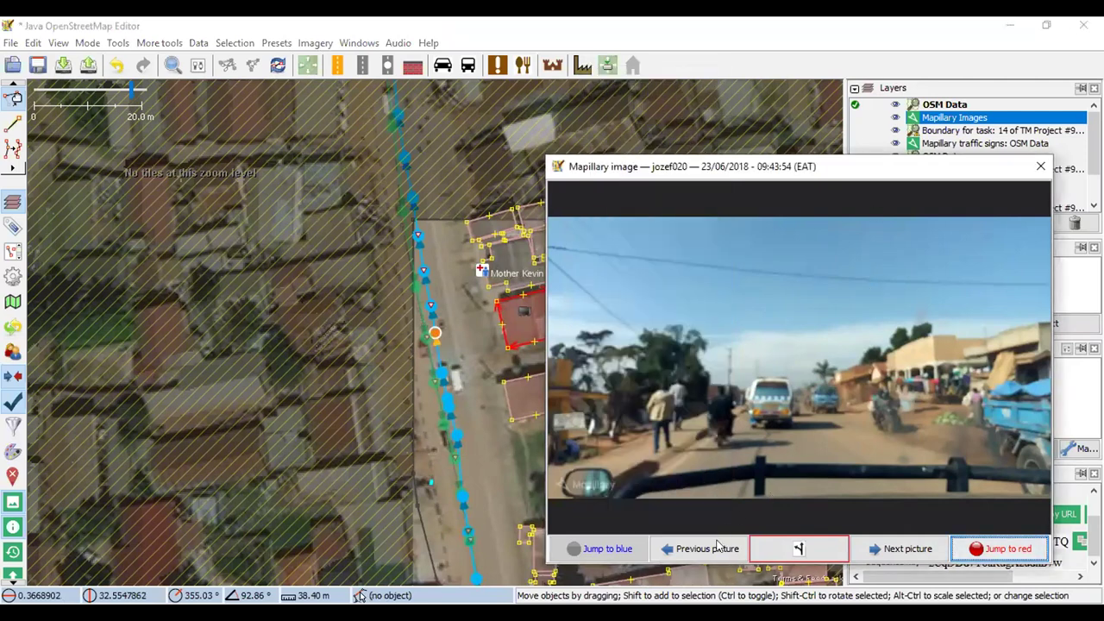
{"action": "left_click", "coordinate": [707, 548]}
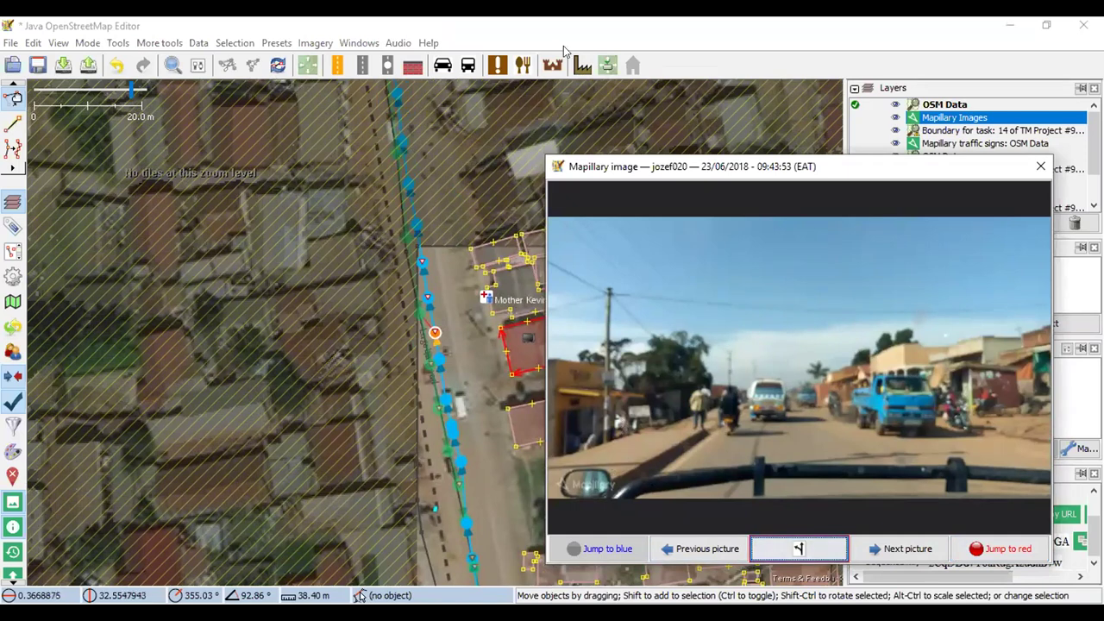
{"action": "left_click", "coordinate": [607, 65]}
{"action": "left_click", "coordinate": [617, 76]}
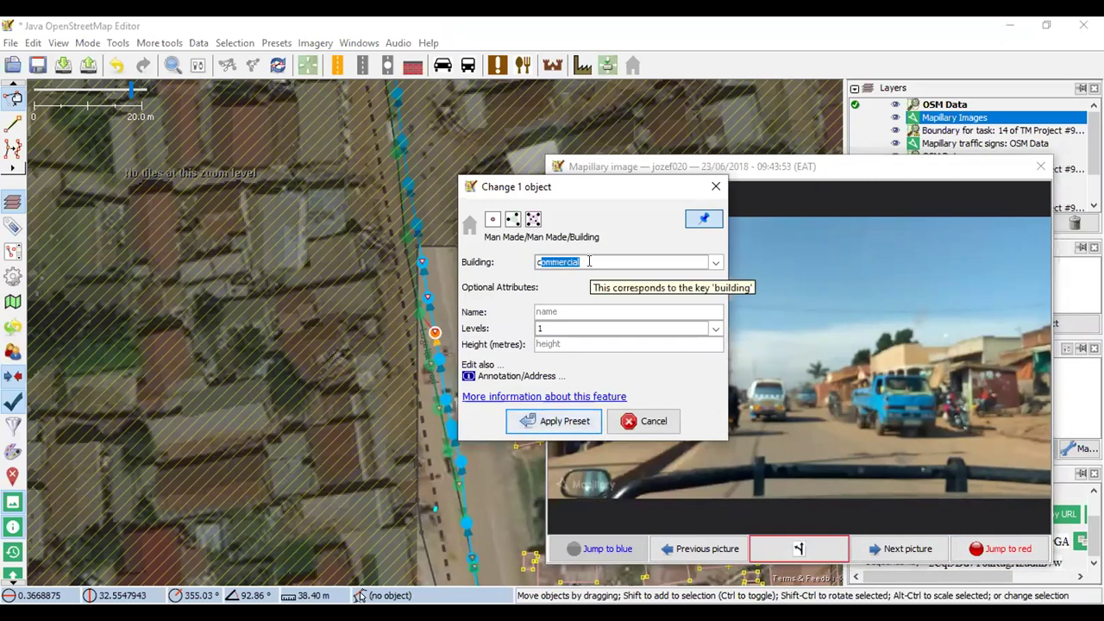
{"action": "left_click", "coordinate": [557, 421]}
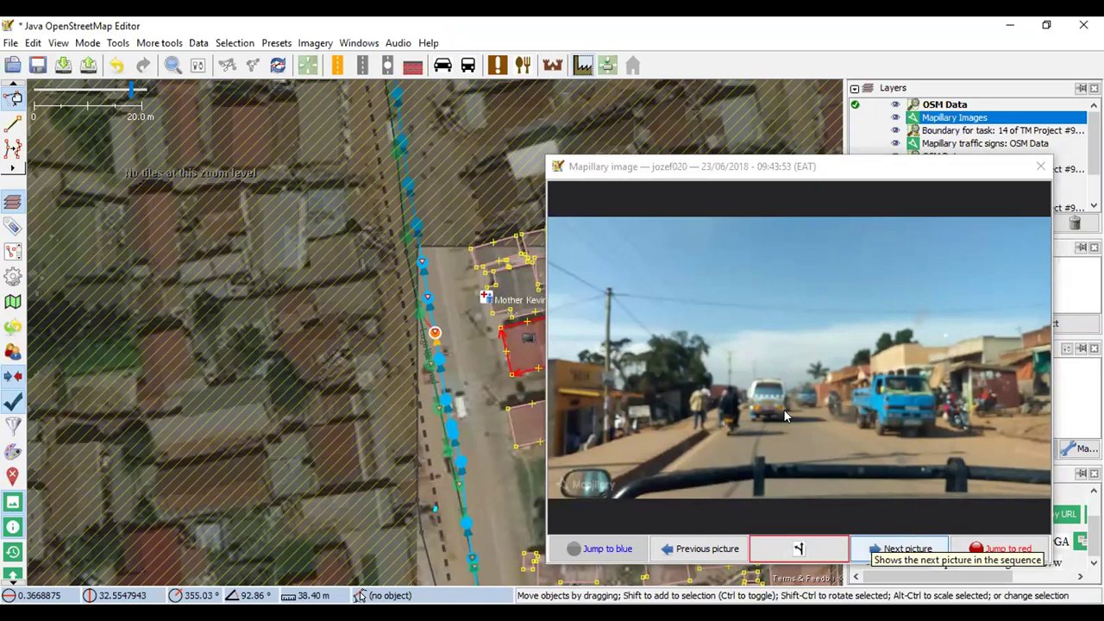
Step forward and back through the street photos to reach the 09:44:00 frame
{"action": "left_click", "coordinate": [895, 549]}
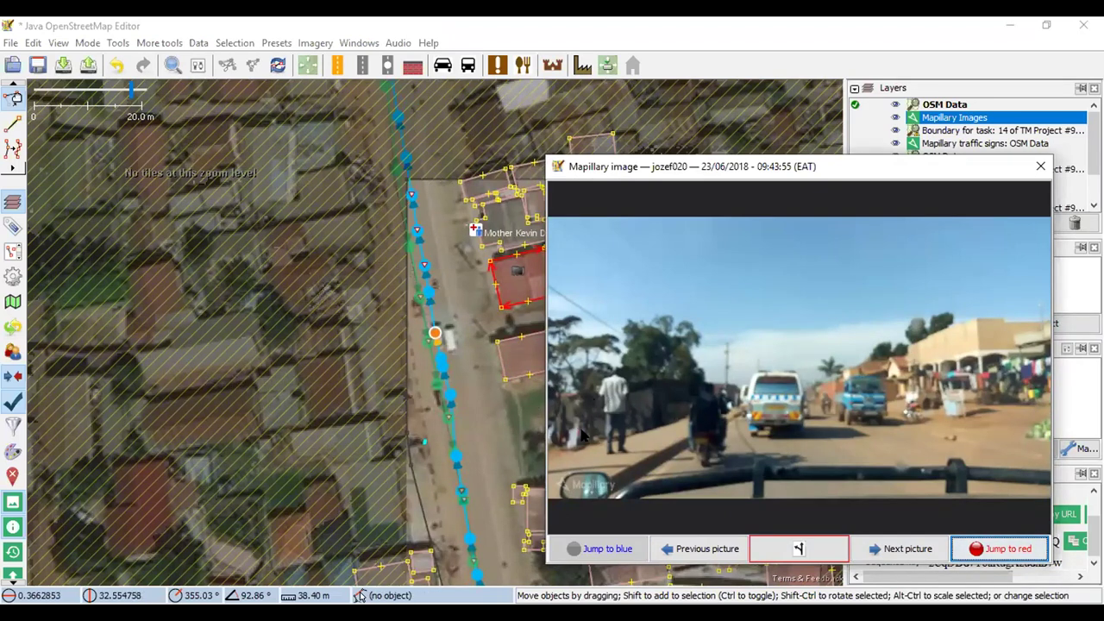
{"action": "left_click", "coordinate": [902, 548]}
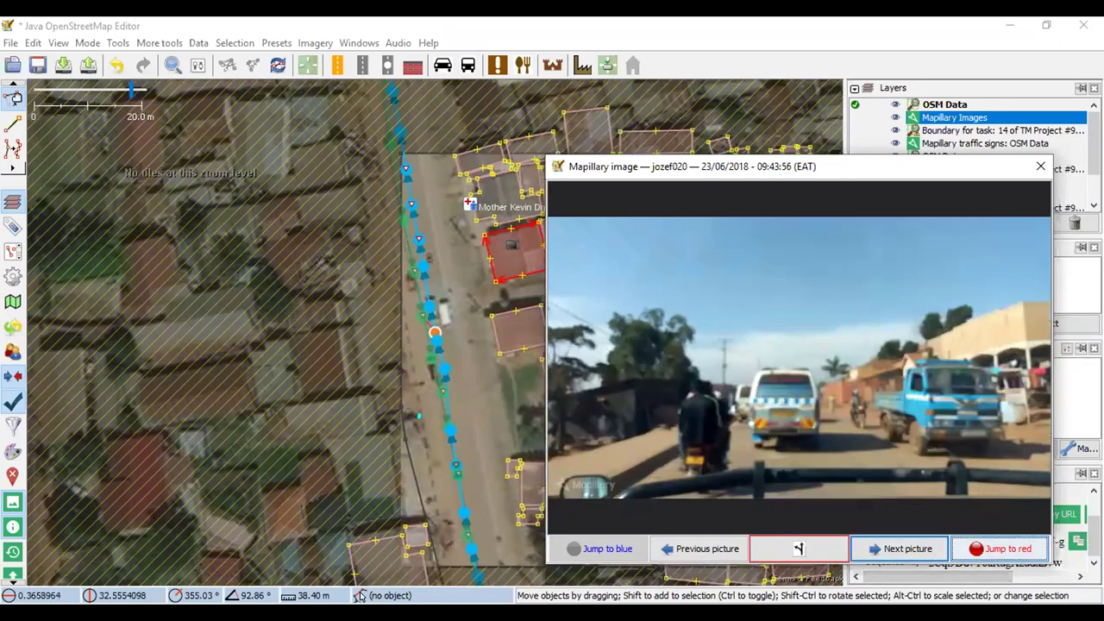
{"action": "left_click", "coordinate": [901, 548]}
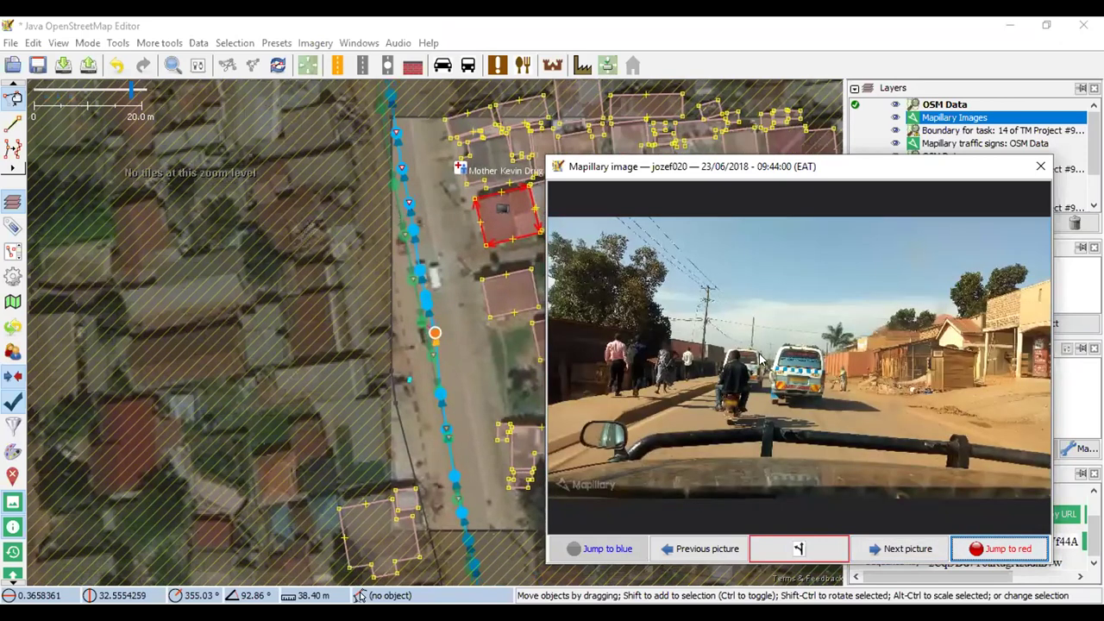
{"action": "left_click", "coordinate": [704, 551]}
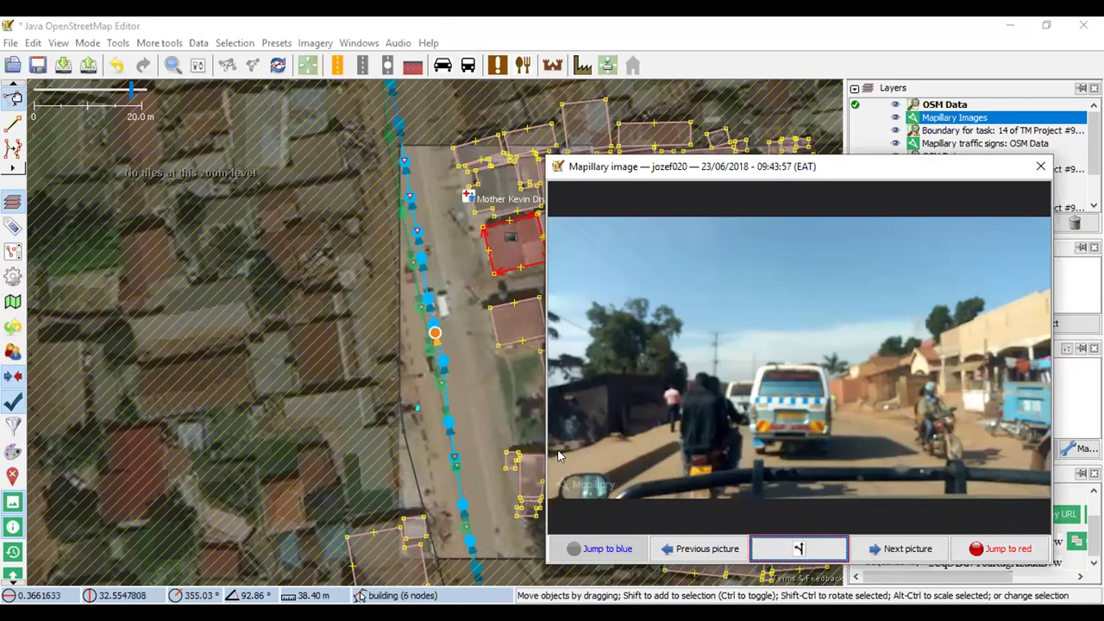
{"action": "left_click", "coordinate": [779, 549]}
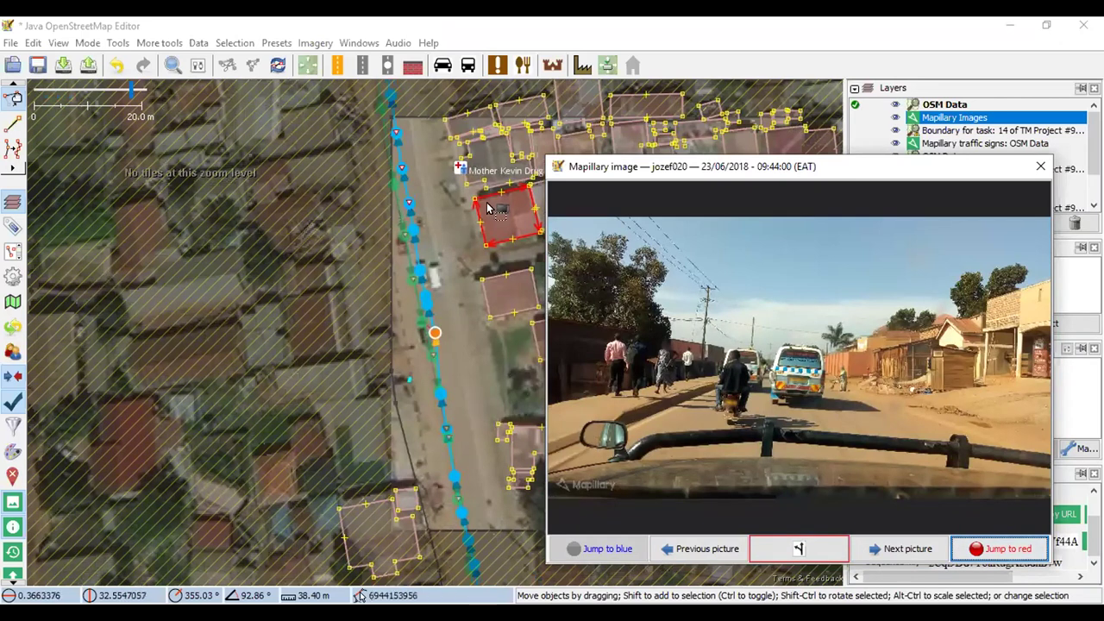
{"action": "left_click", "coordinate": [13, 124]}
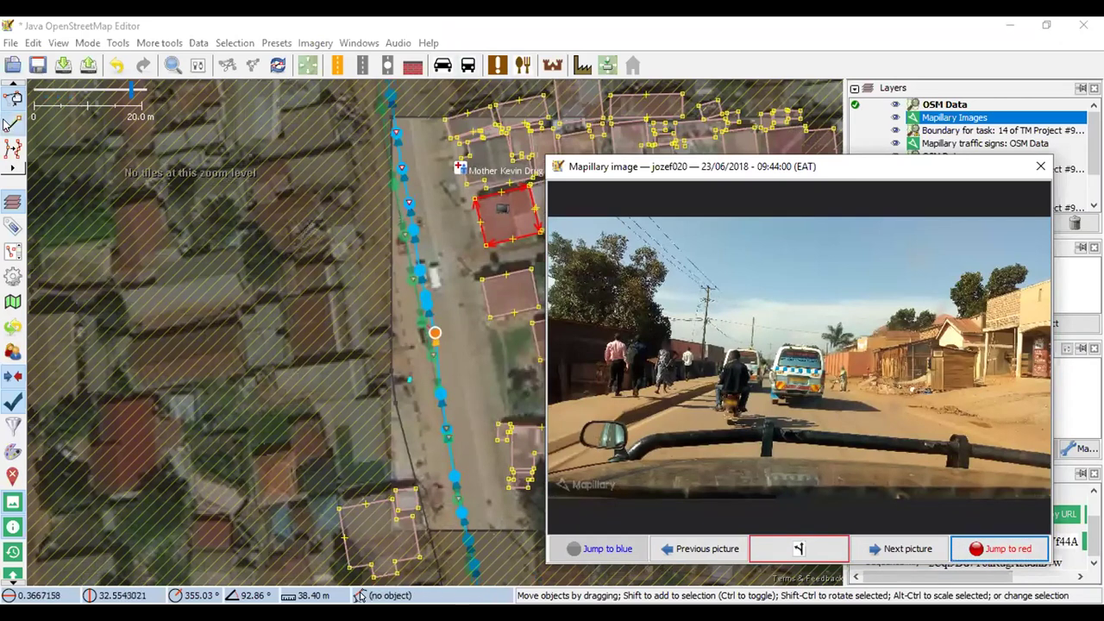
{"action": "scroll", "coordinate": [497, 356], "scroll_direction": "up", "scroll_amount": 2}
Trace a four-corner building outline on the grassy roadside plot and square its corners
{"action": "left_click_drag", "start_coordinate": [478, 341], "coordinate": [328, 333]}
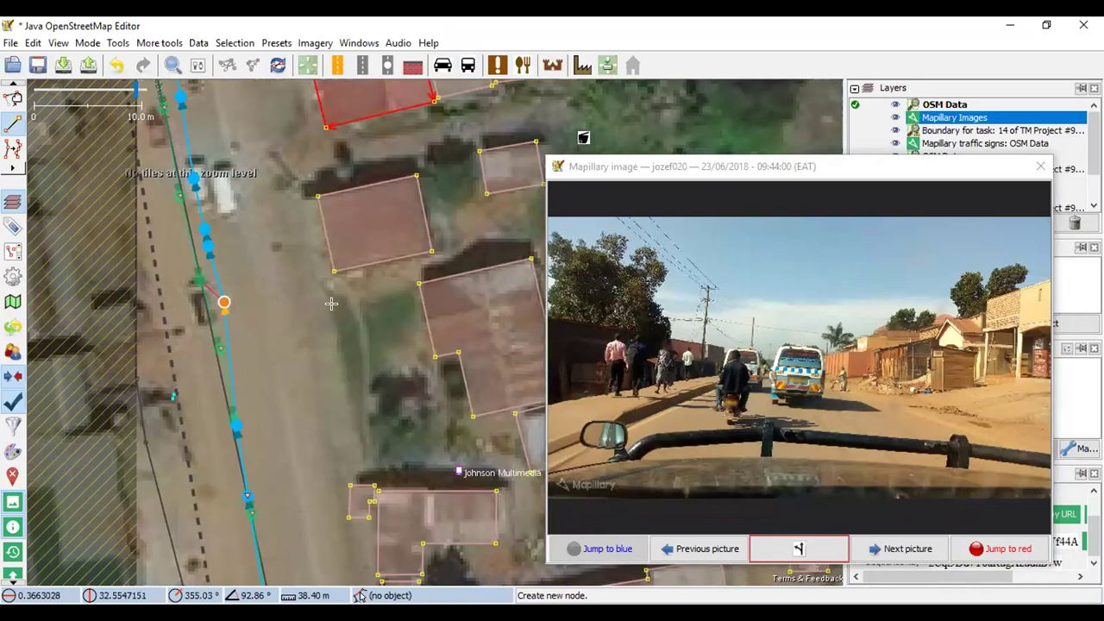
{"action": "left_click", "coordinate": [341, 308]}
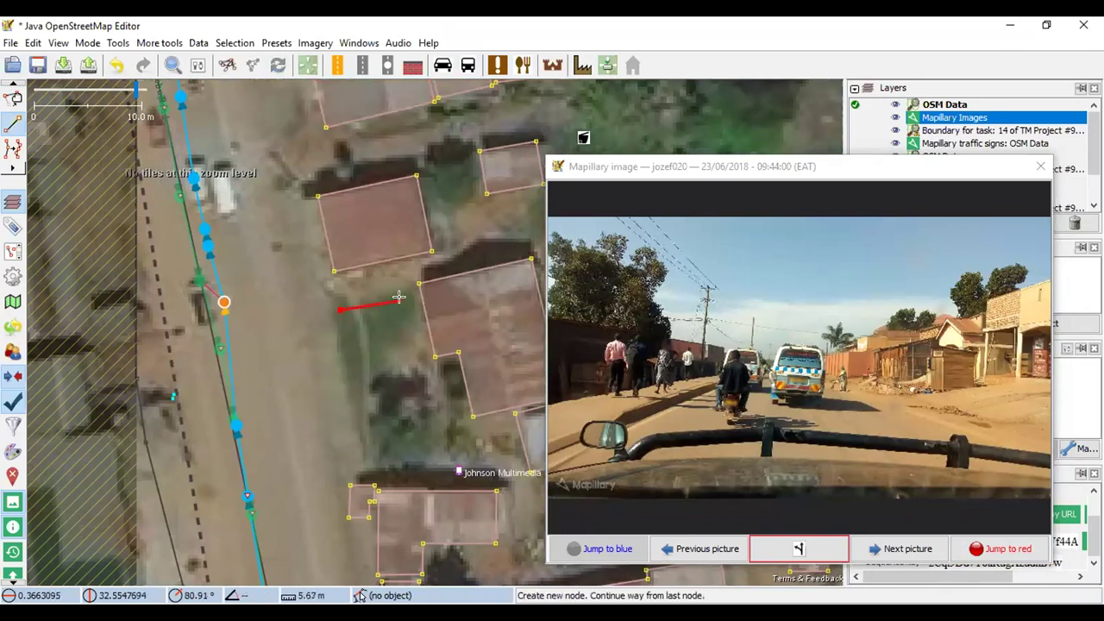
{"action": "left_click", "coordinate": [398, 297]}
{"action": "left_click", "coordinate": [418, 365]}
{"action": "left_click", "coordinate": [357, 388]}
{"action": "left_click", "coordinate": [341, 309]}
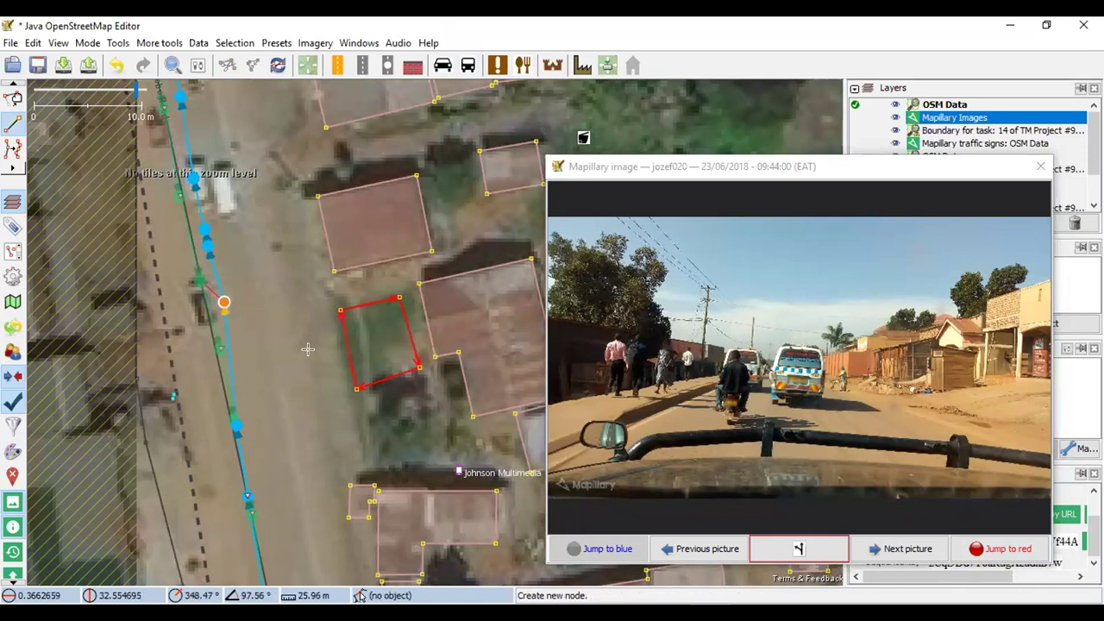
{"action": "key", "text": "q"}
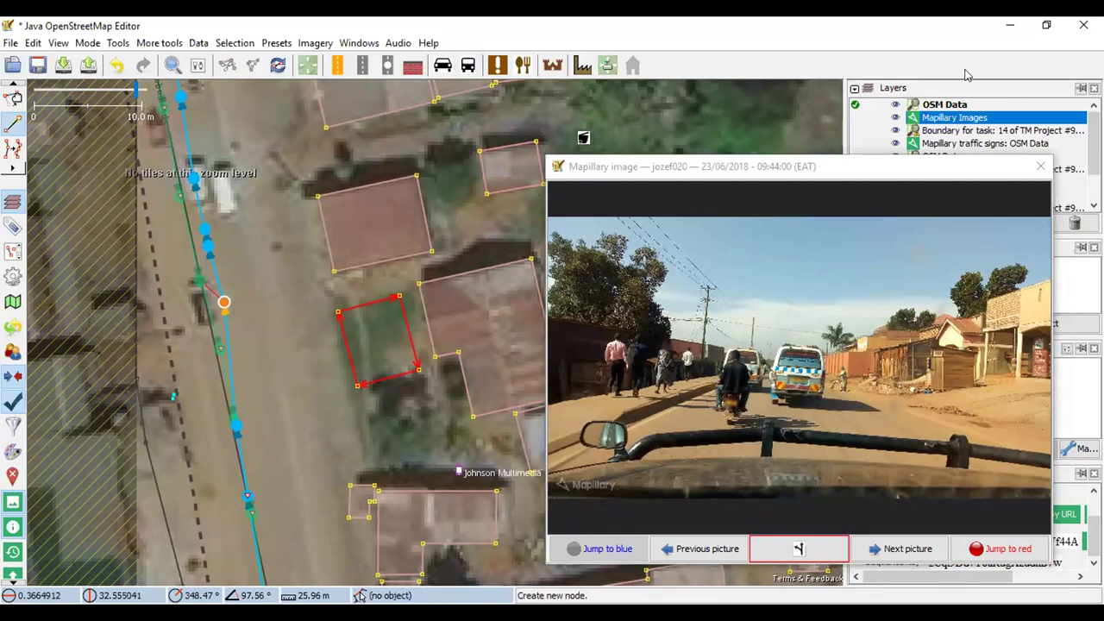
Tag the new outline with the Man Made > Building preset set to 1 level
{"action": "left_click", "coordinate": [608, 65]}
{"action": "left_click", "coordinate": [612, 81]}
{"action": "left_click", "coordinate": [555, 428]}
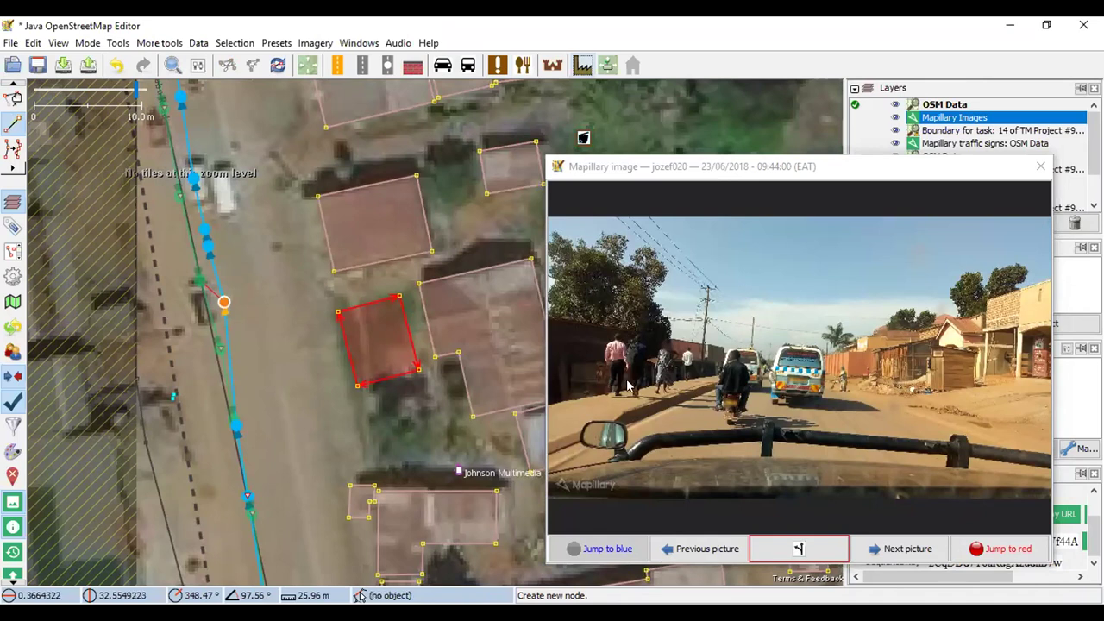
{"action": "left_click", "coordinate": [583, 65]}
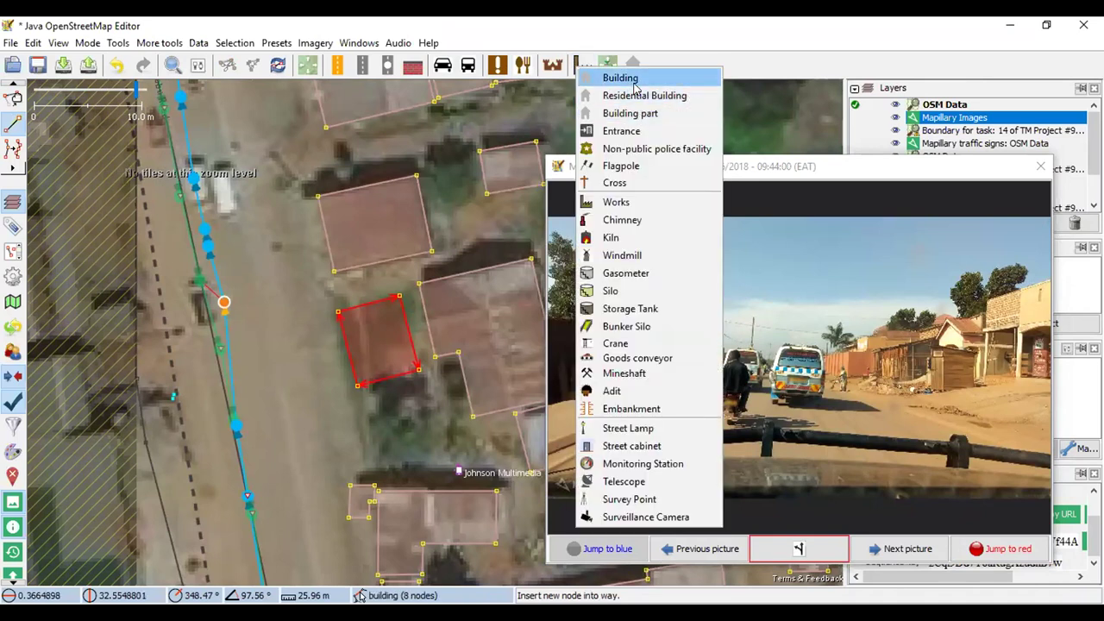
{"action": "key", "text": "Return"}
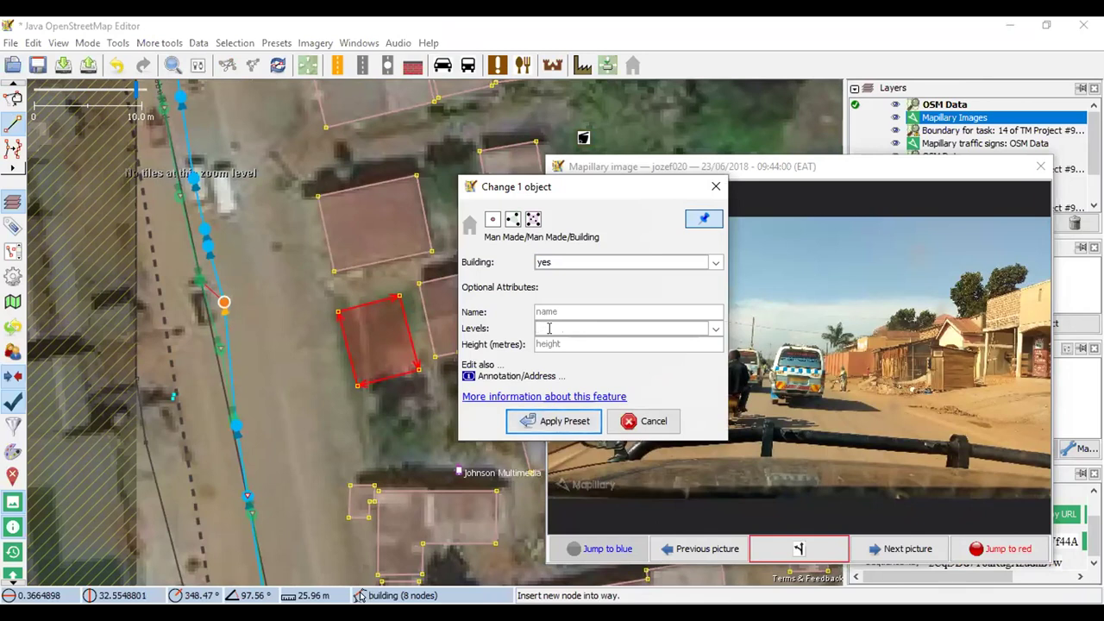
{"action": "left_click", "coordinate": [548, 328]}
{"action": "type", "text": "1"}
{"action": "left_click", "coordinate": [553, 421]}
{"action": "key", "text": "Page_Down"}
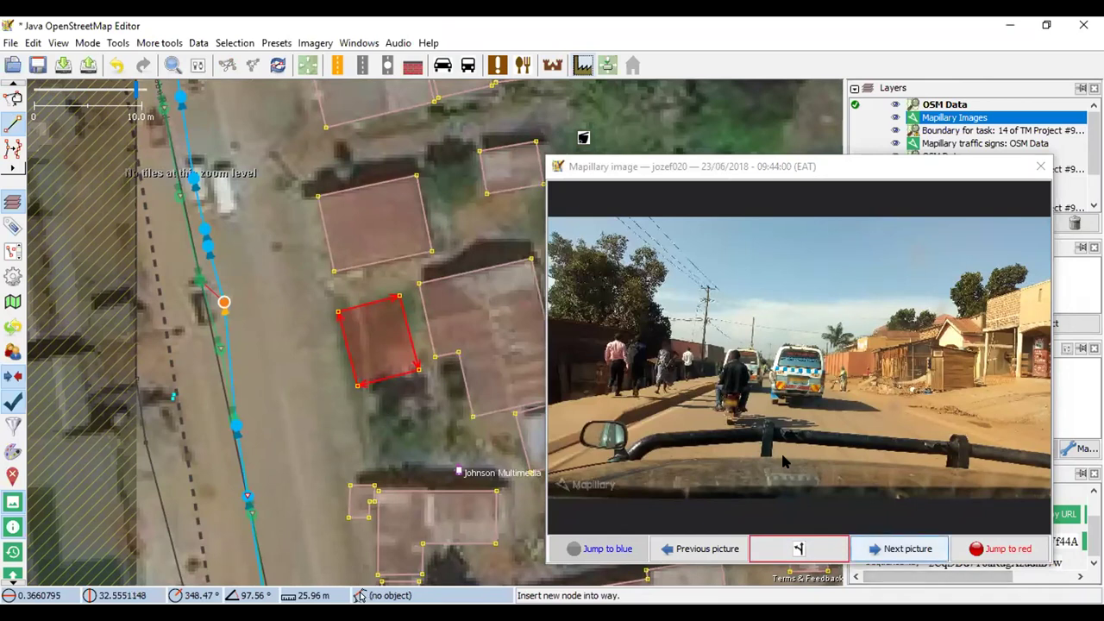
{"action": "left_click_drag", "start_coordinate": [459, 313], "coordinate": [291, 308]}
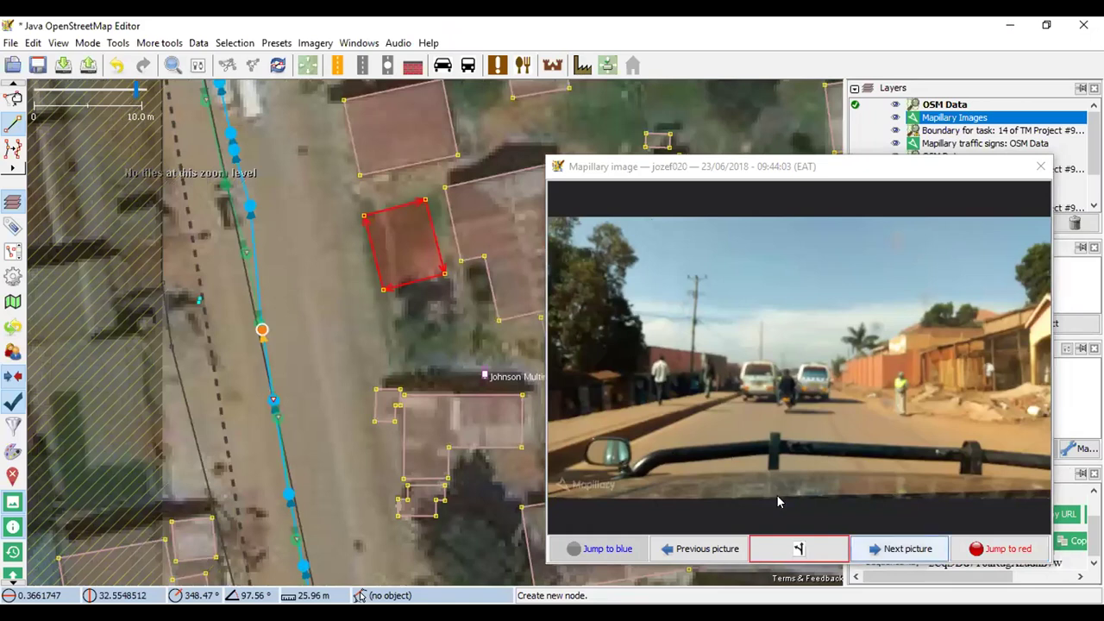
Step through nearby Mapillary photos, then load the 16/04/2017 21:53:22 photo from the parallel track
{"action": "key", "text": "Page_Down"}
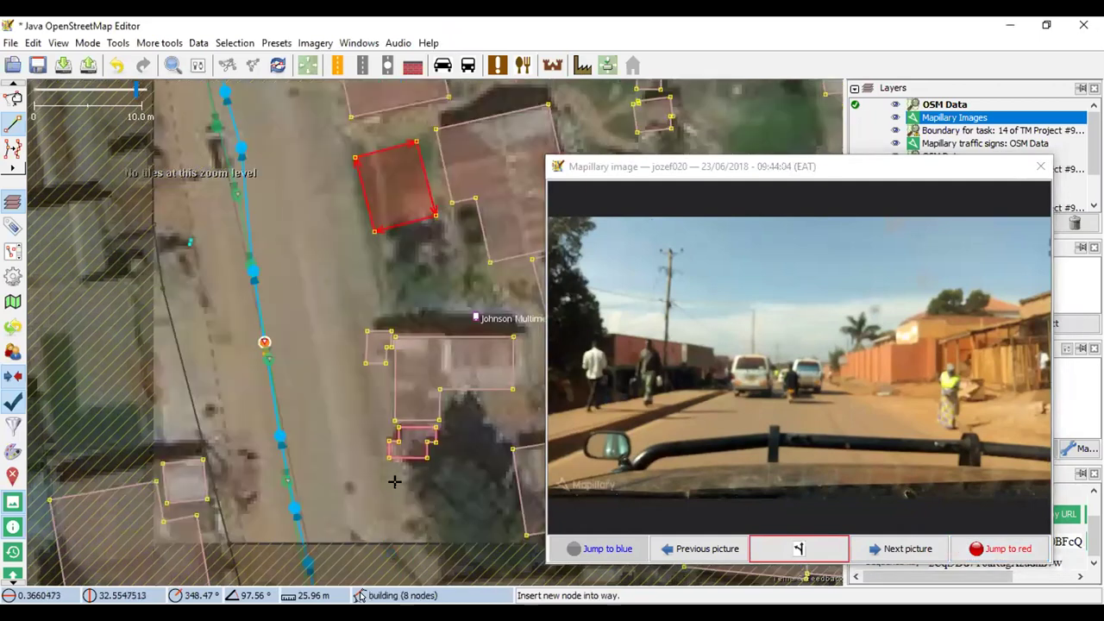
{"action": "left_click_drag", "start_coordinate": [411, 526], "coordinate": [368, 323]}
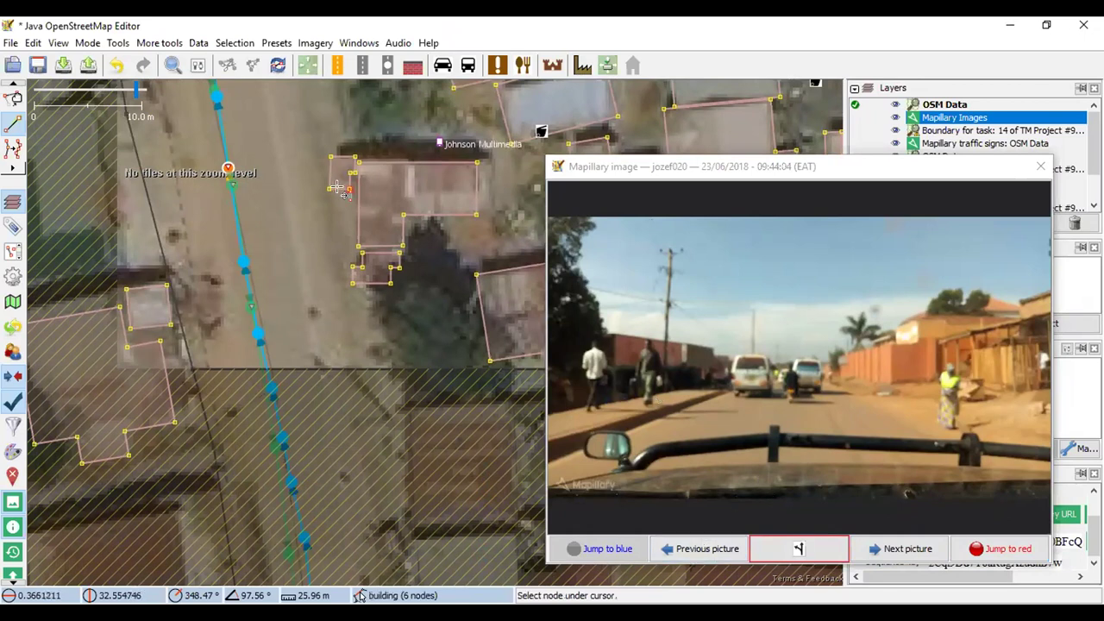
{"action": "left_click", "coordinate": [692, 539]}
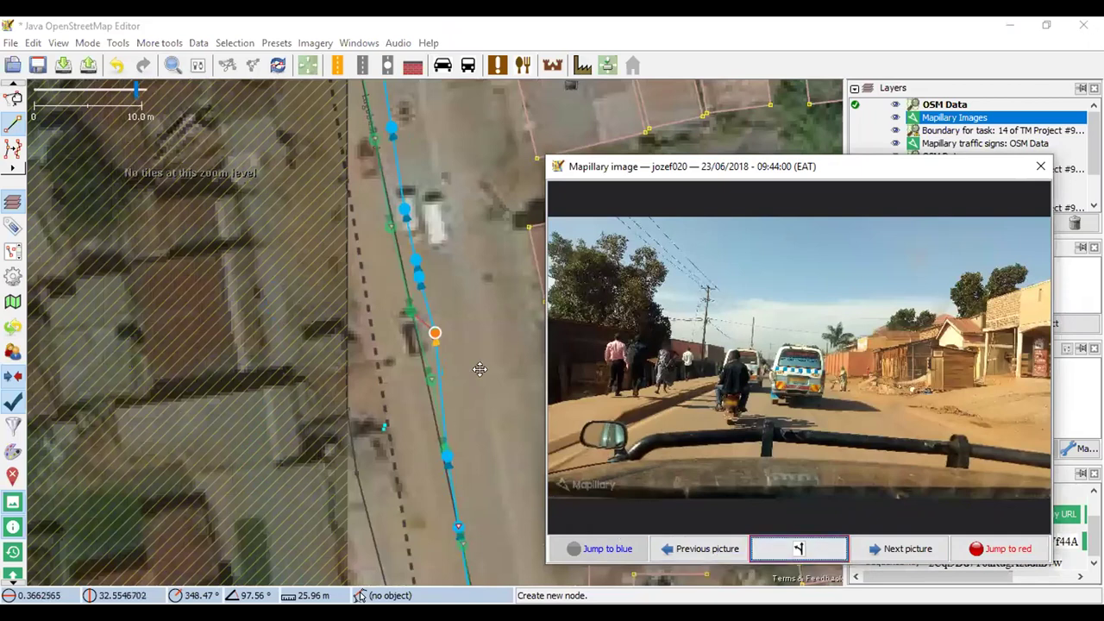
{"action": "mouse_move", "coordinate": [478, 370]}
{"action": "left_mouse_down"}
{"action": "mouse_move", "coordinate": [269, 376]}
{"action": "mouse_move", "coordinate": [301, 278]}
{"action": "left_mouse_up"}
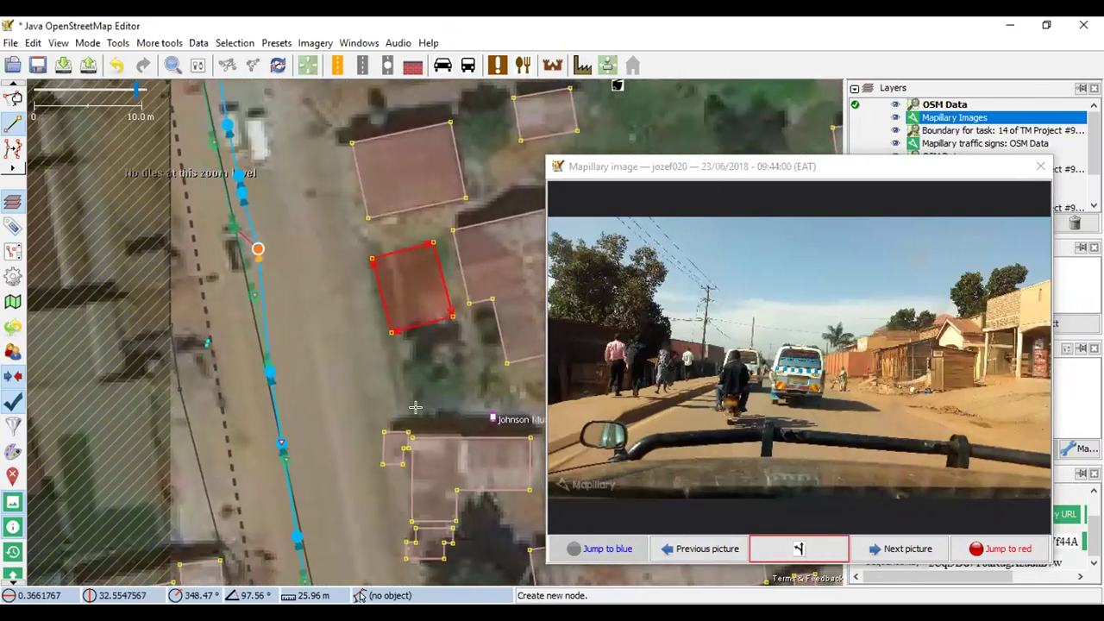
{"action": "scroll", "coordinate": [625, 371], "scroll_direction": "up", "scroll_amount": 3}
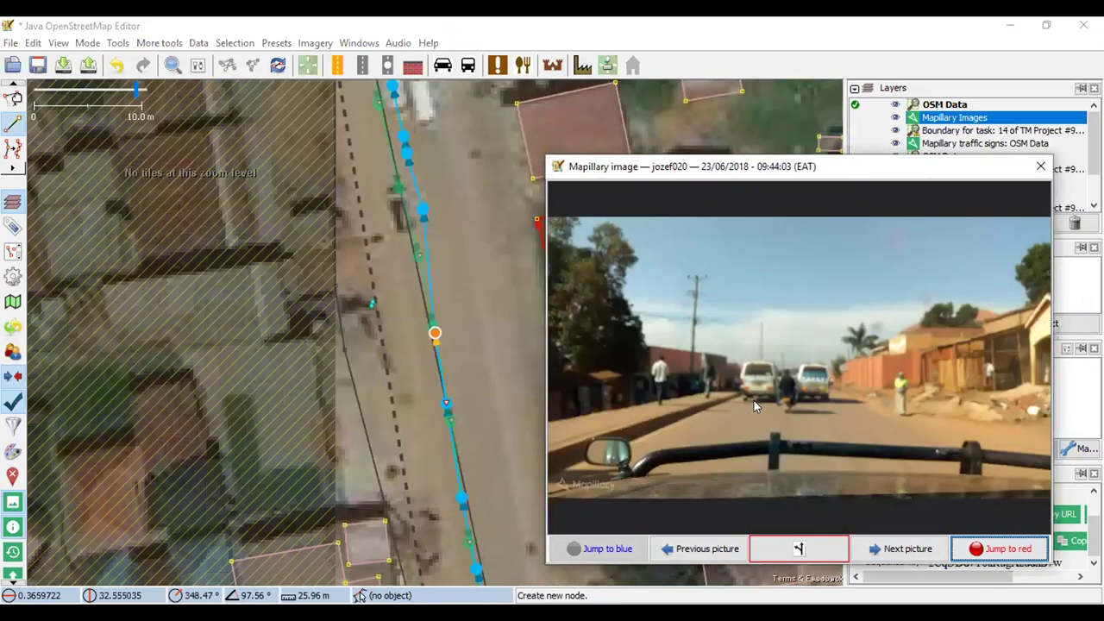
{"action": "left_click", "coordinate": [697, 547]}
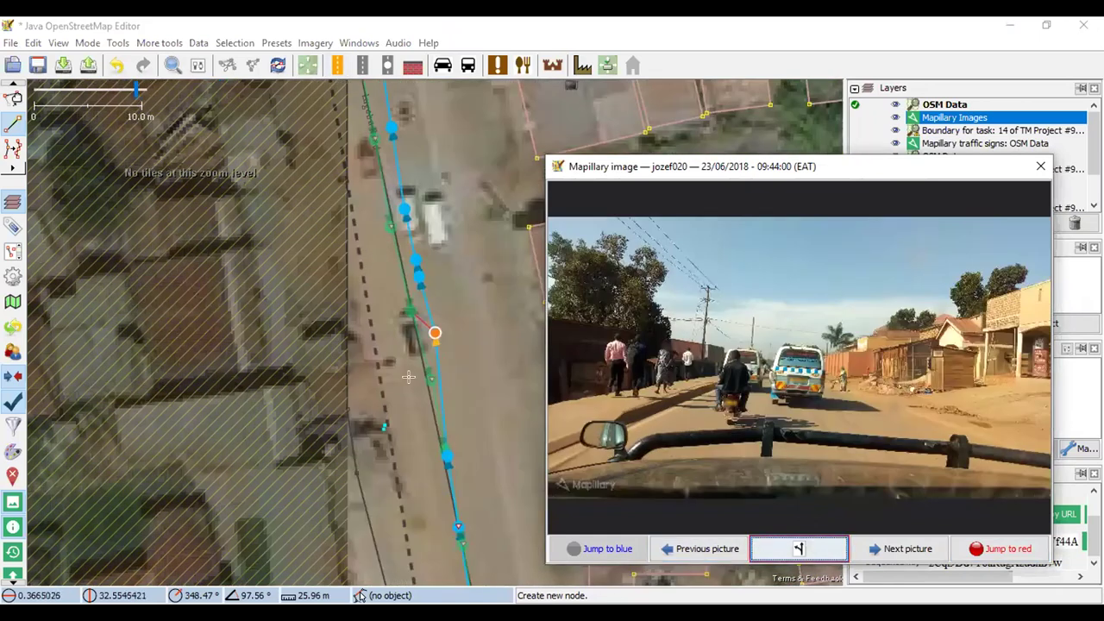
{"action": "left_click", "coordinate": [13, 99]}
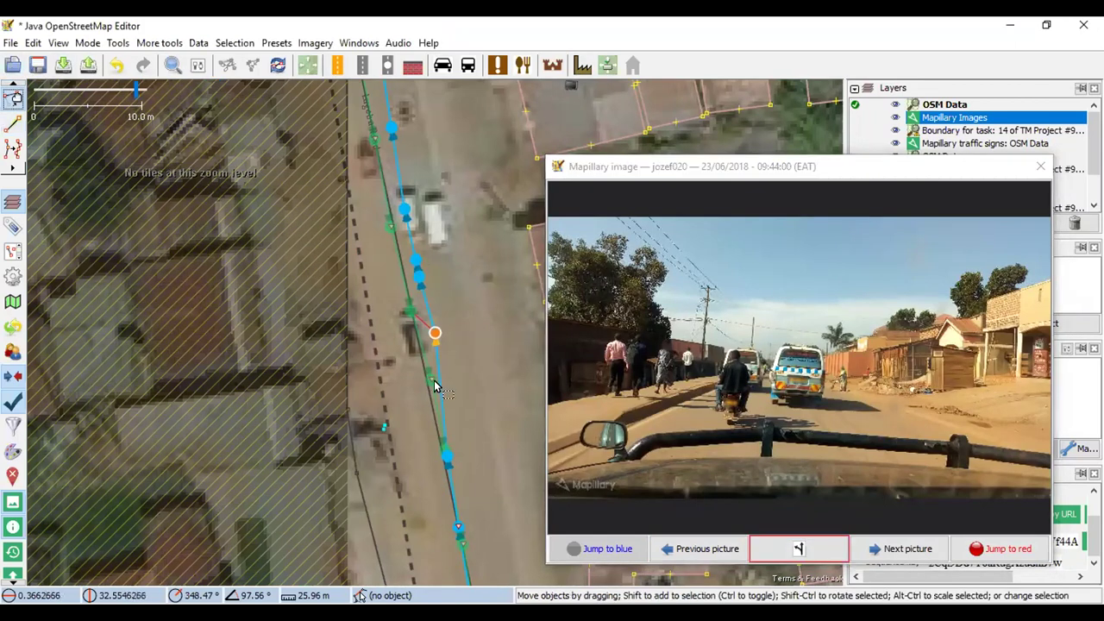
{"action": "left_click", "coordinate": [431, 381]}
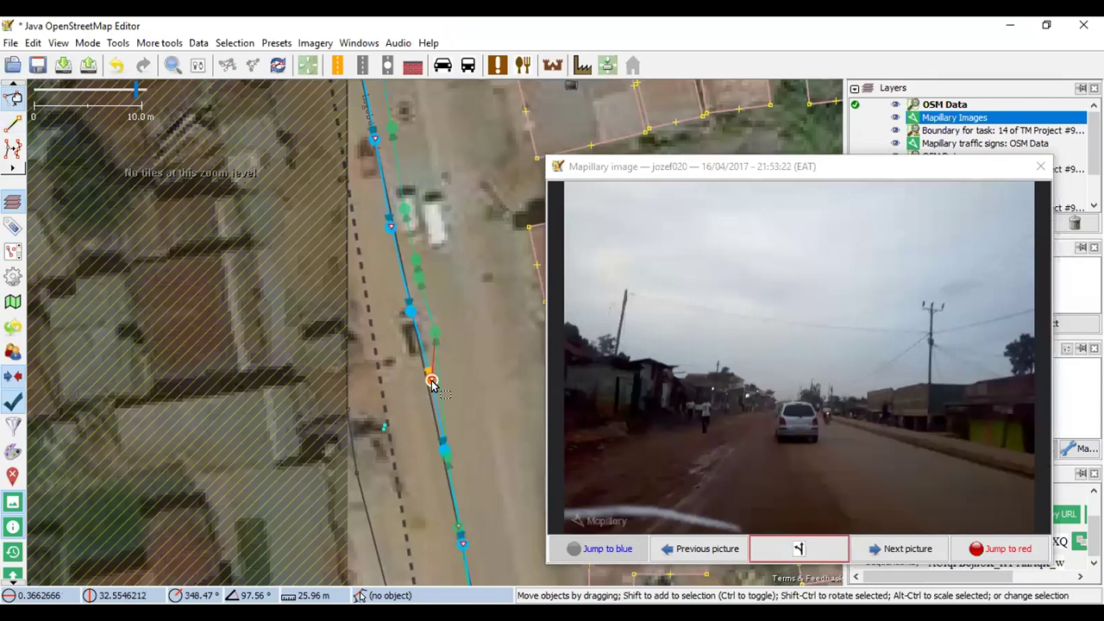
{"action": "left_click_drag", "start_coordinate": [444, 375], "coordinate": [290, 376]}
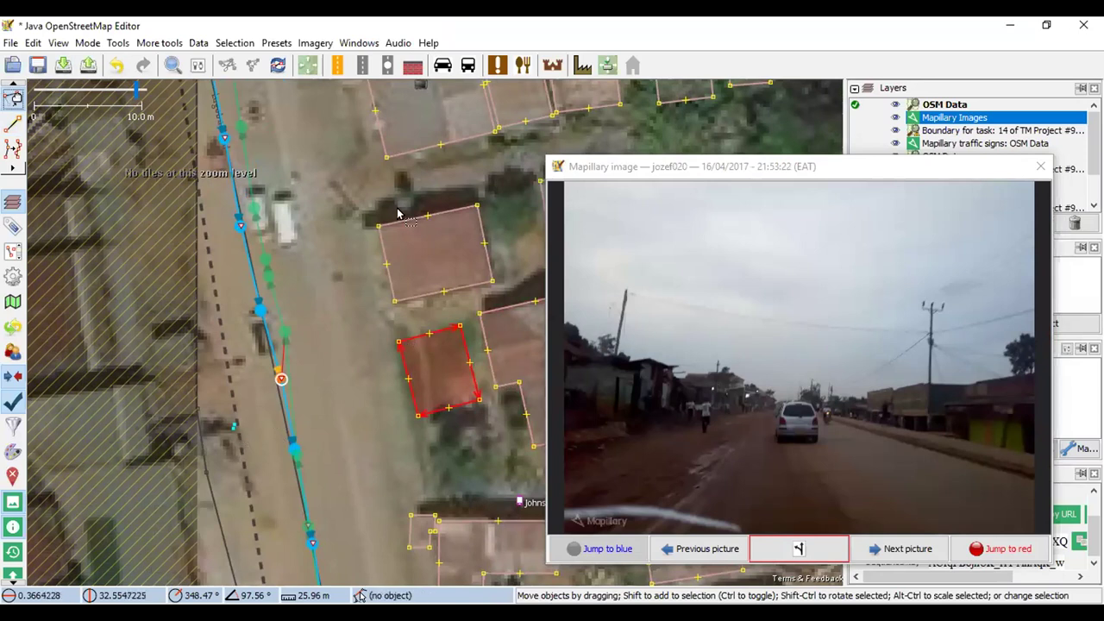
{"action": "left_click_drag", "start_coordinate": [351, 168], "coordinate": [334, 131]}
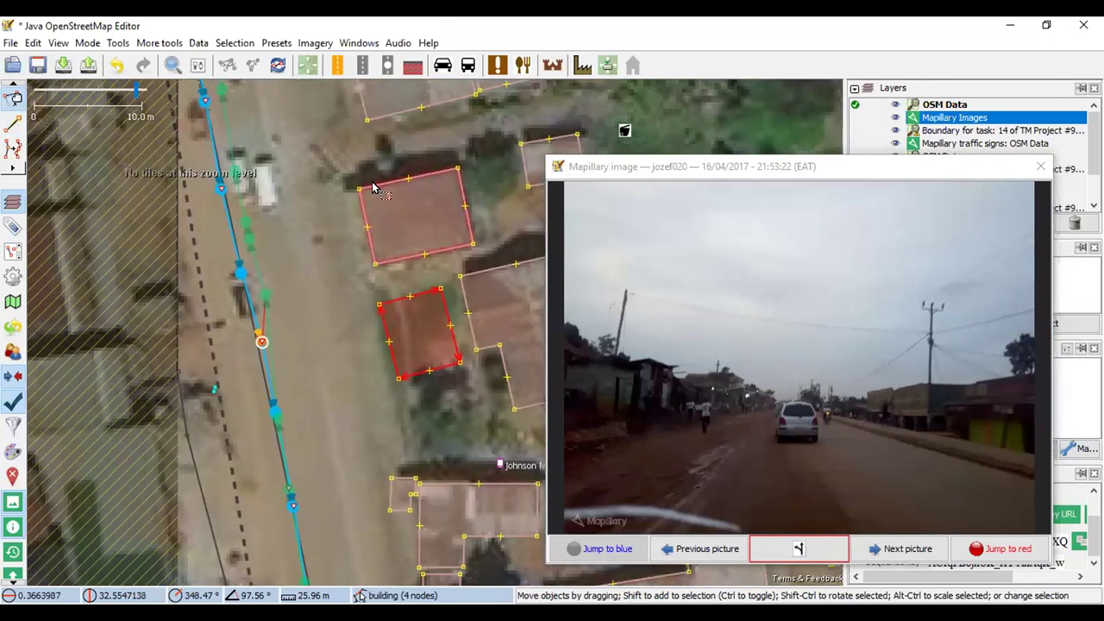
Apply the Building preset to the upper building as multipurpose with 1 level
{"action": "left_click", "coordinate": [372, 187]}
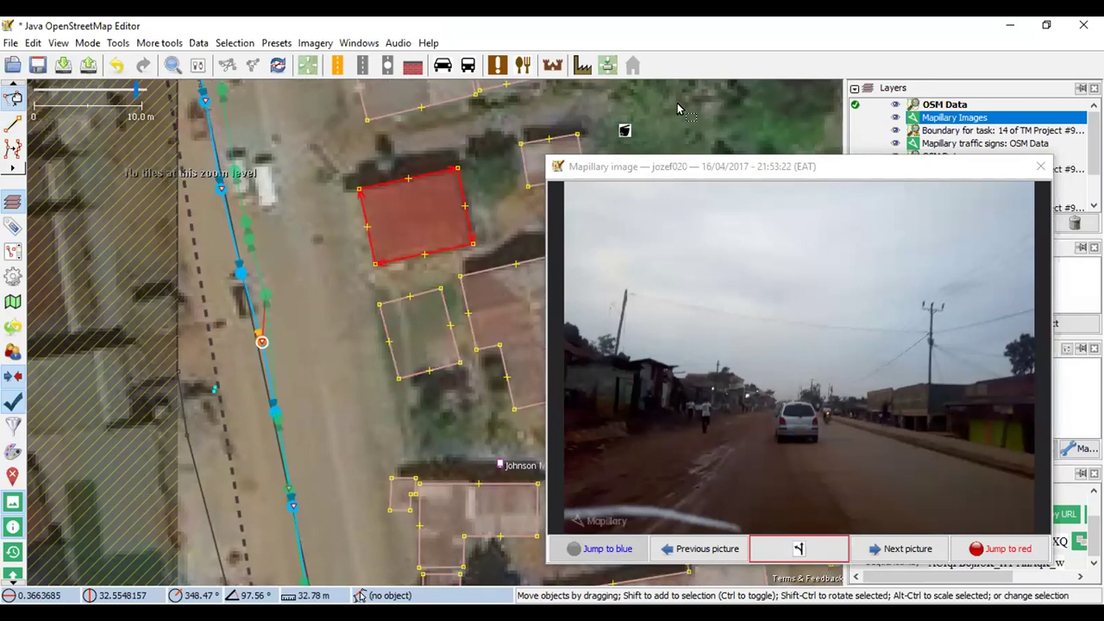
{"action": "left_click", "coordinate": [584, 69]}
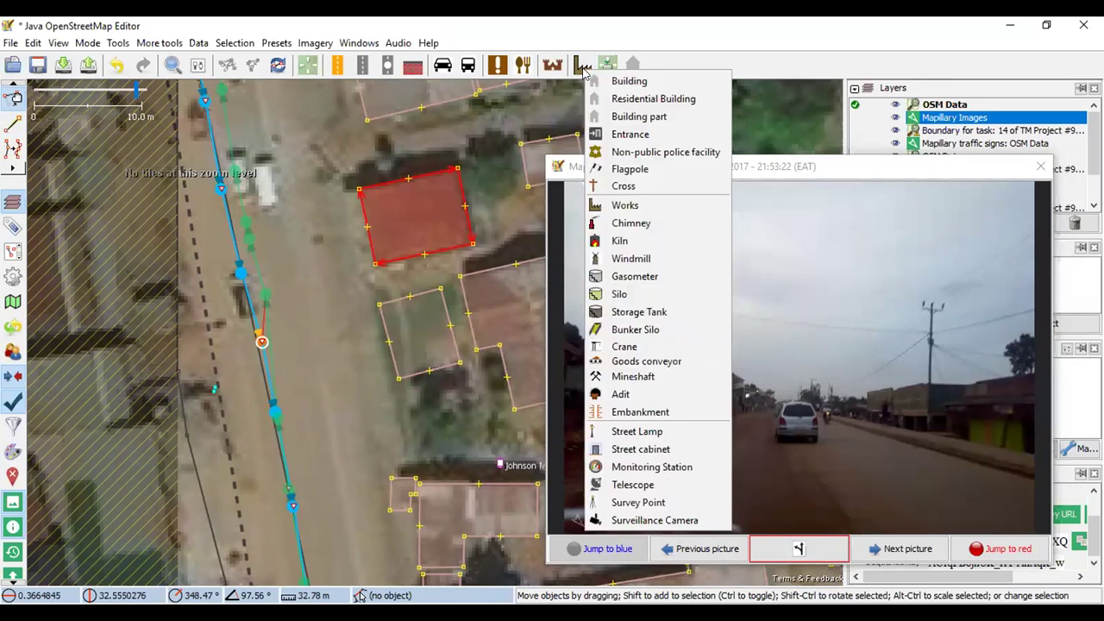
{"action": "left_click", "coordinate": [655, 81]}
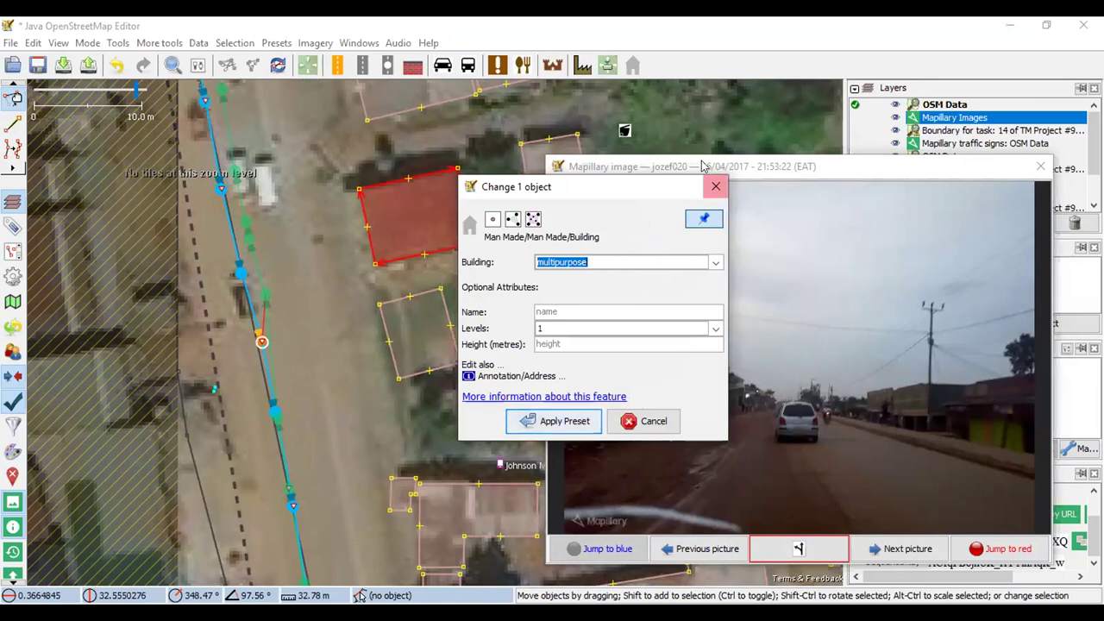
{"action": "left_click", "coordinate": [587, 413]}
{"action": "left_click_drag", "start_coordinate": [358, 395], "coordinate": [375, 347]}
{"action": "left_click", "coordinate": [284, 376]}
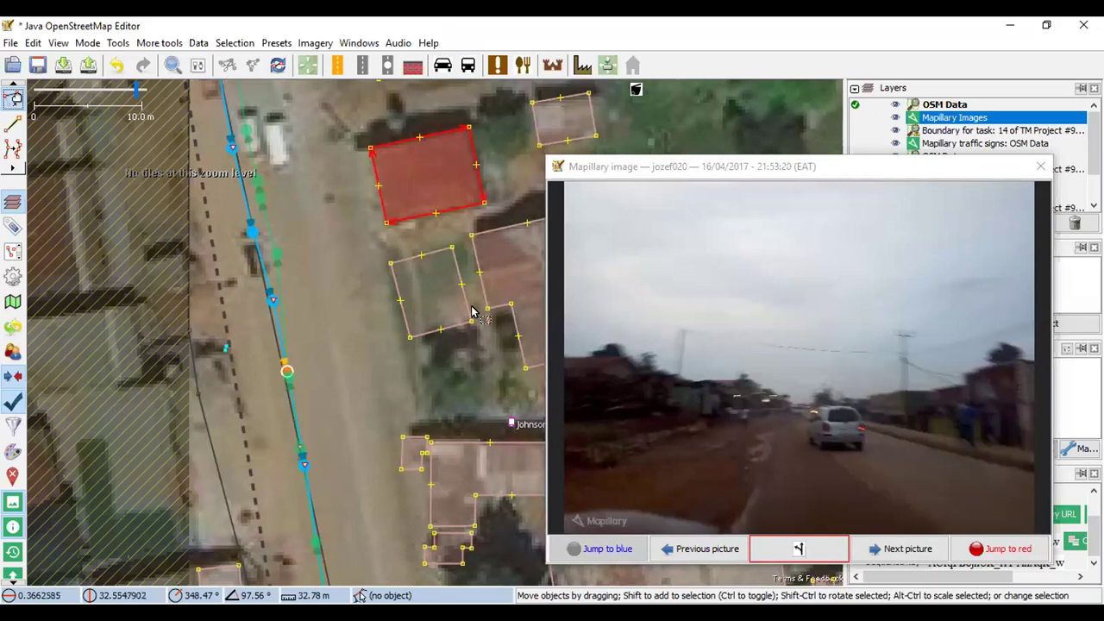
Move along the road and load the street photo showing roadside shops and a white minibus
{"action": "left_click", "coordinate": [303, 466]}
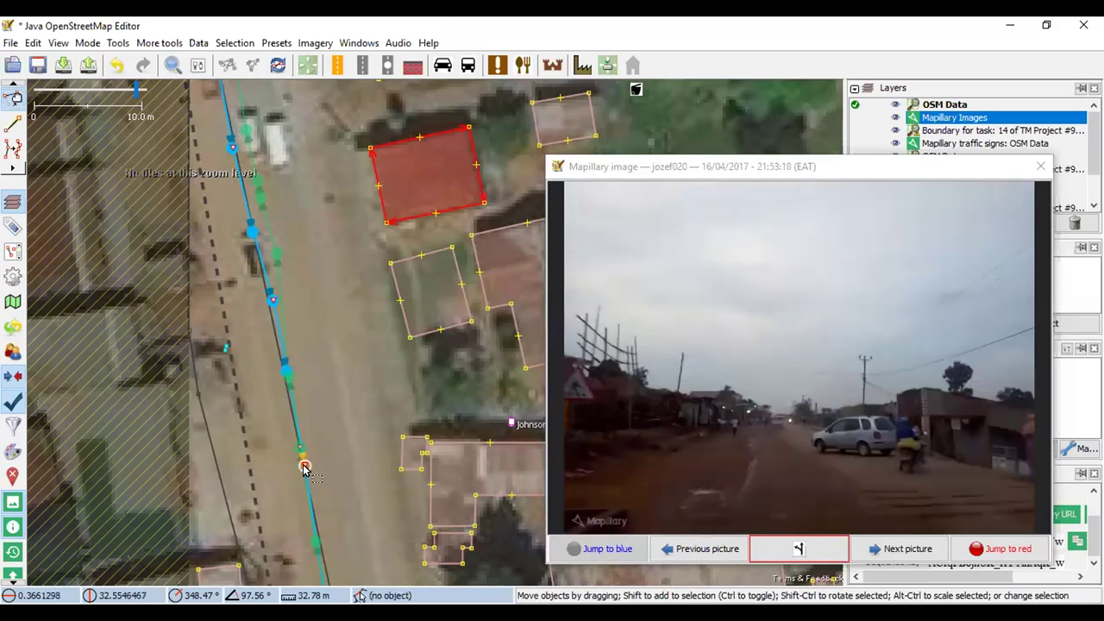
{"action": "scroll", "coordinate": [312, 384], "scroll_direction": "down", "scroll_amount": 2}
{"action": "scroll", "coordinate": [339, 509], "scroll_direction": "up", "scroll_amount": 2}
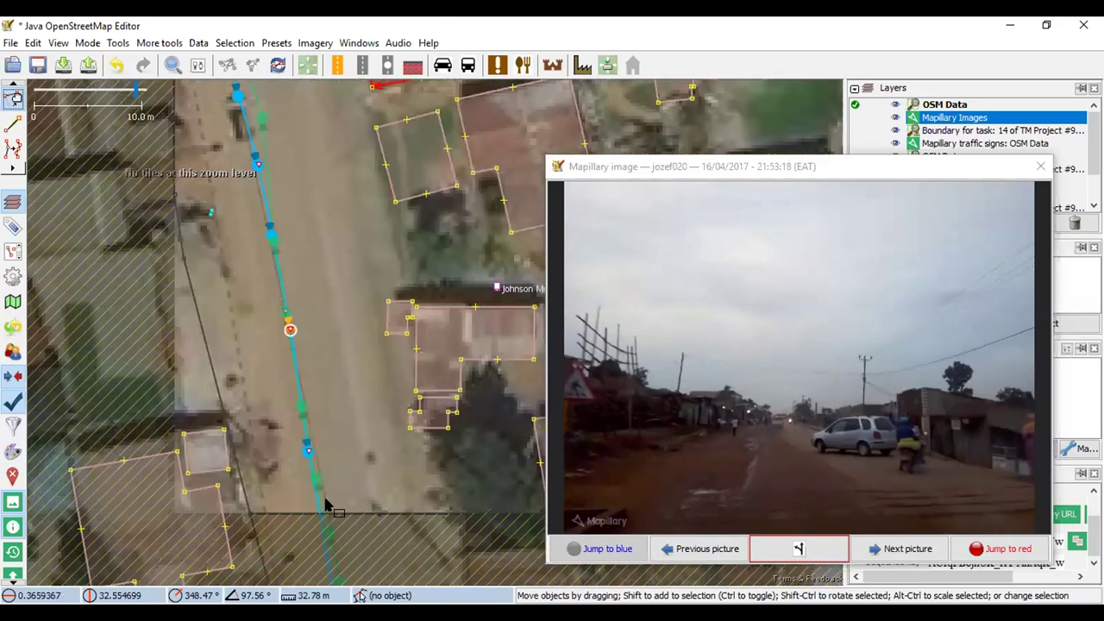
{"action": "left_click_drag", "start_coordinate": [357, 463], "coordinate": [357, 348]}
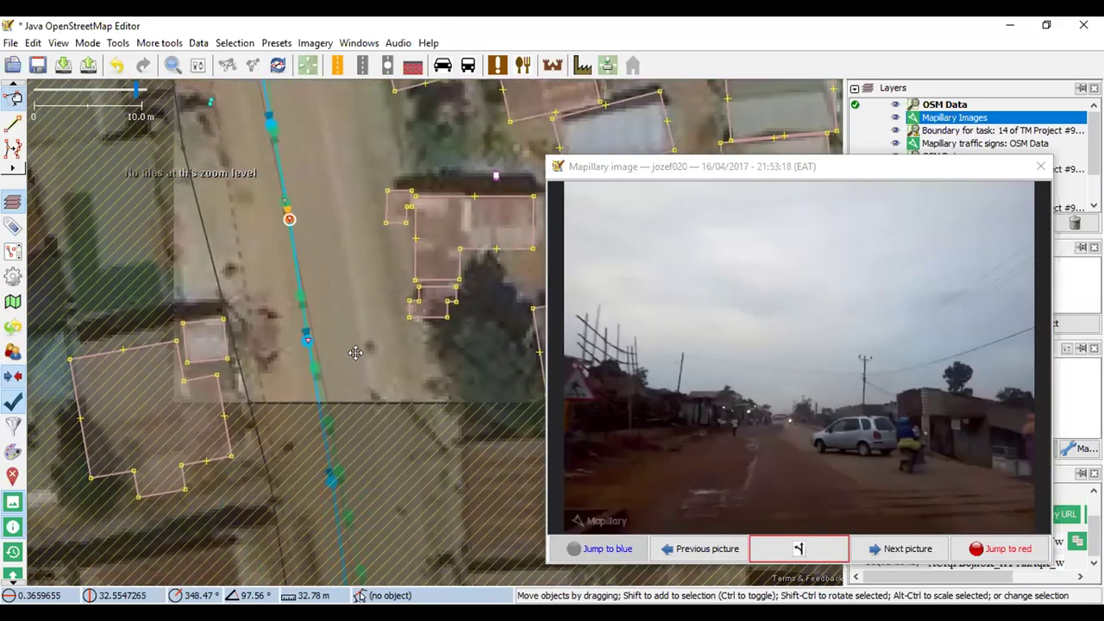
{"action": "left_click", "coordinate": [328, 481]}
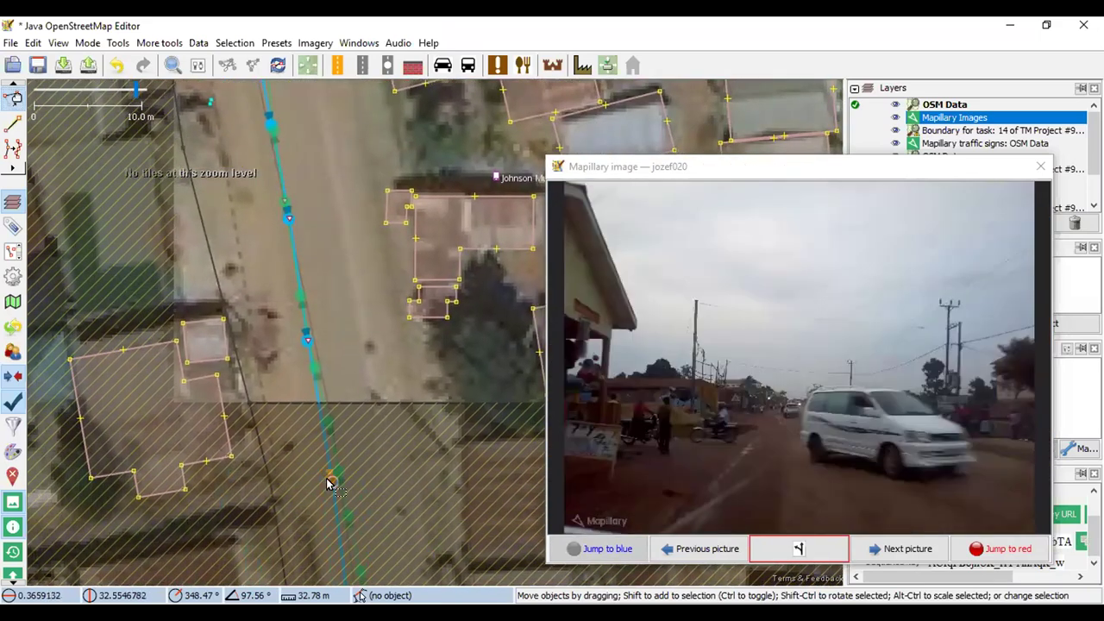
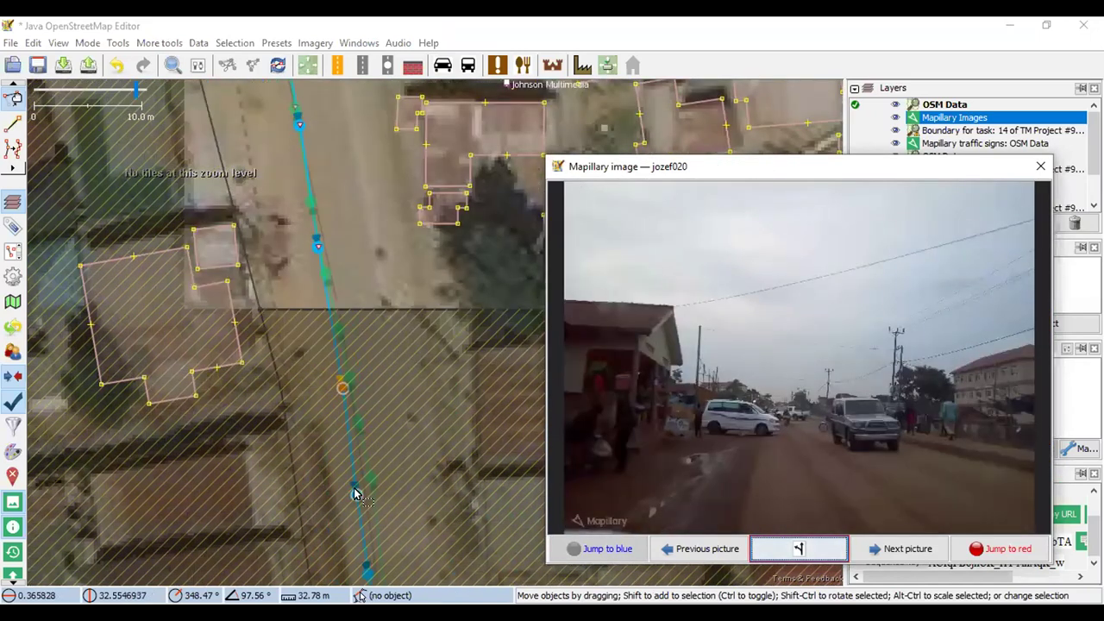
Show the roadside-shop street photo and select the traced building west of the road
{"action": "left_click", "coordinate": [355, 489]}
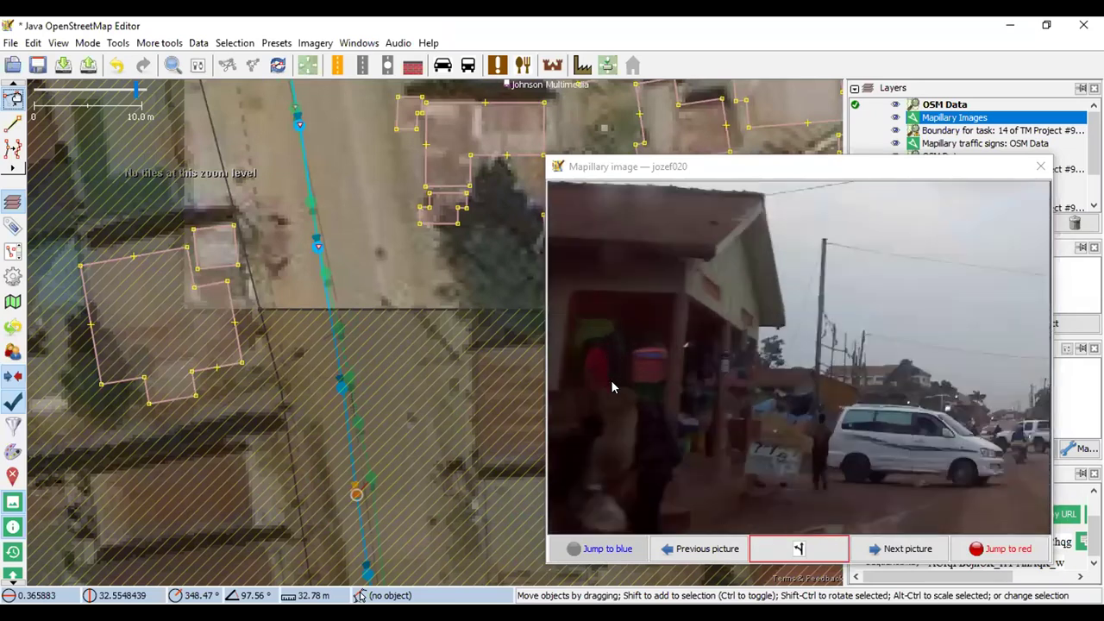
{"action": "left_click", "coordinate": [206, 292]}
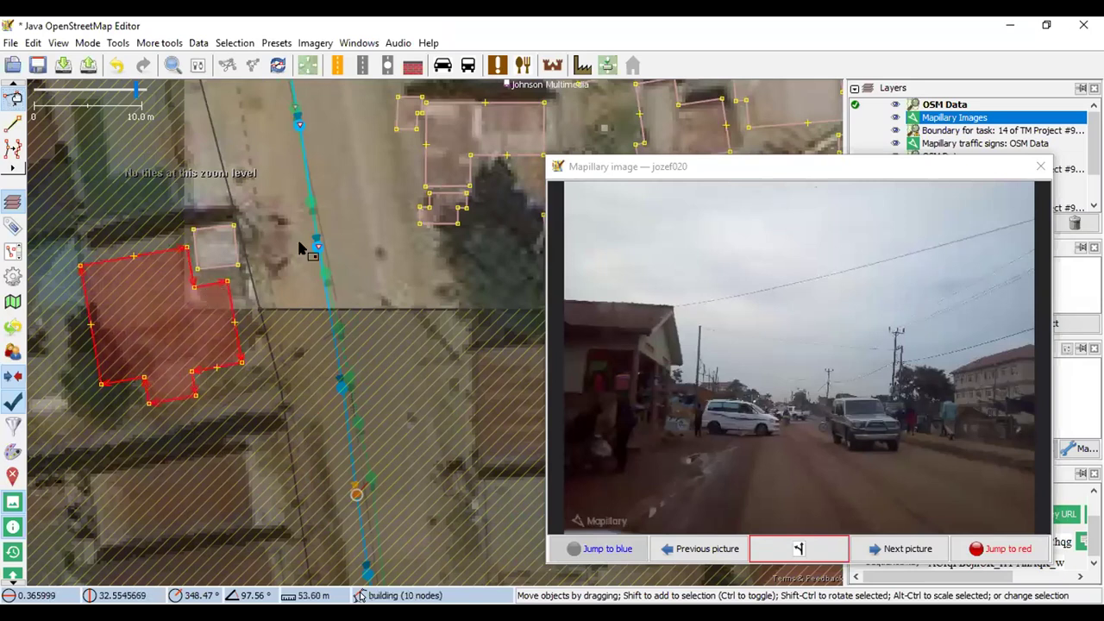
{"action": "left_click", "coordinate": [583, 66]}
{"action": "left_click", "coordinate": [614, 77]}
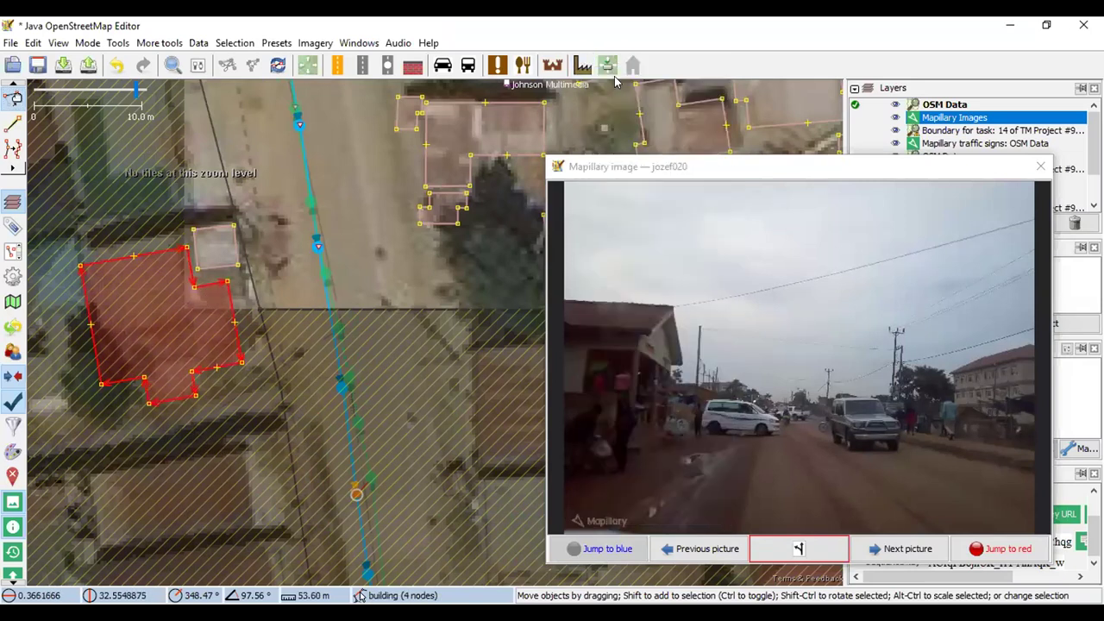
Apply the Building preset with name 'commercial' and 1 level, then dock the photo viewer
{"action": "left_click", "coordinate": [565, 311]}
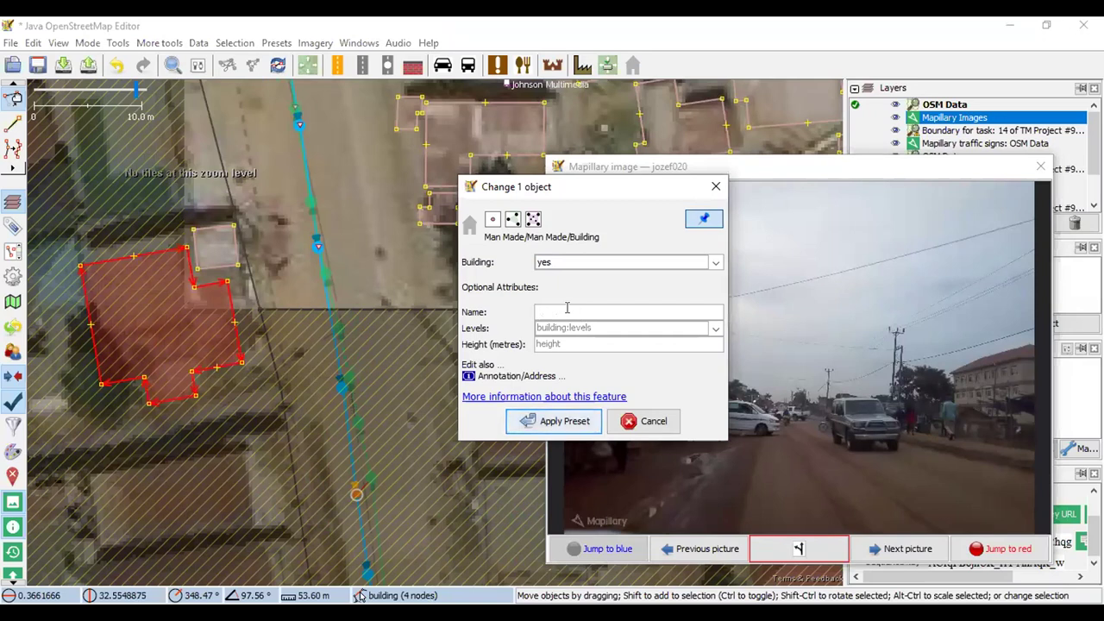
{"action": "type", "text": "mu"}
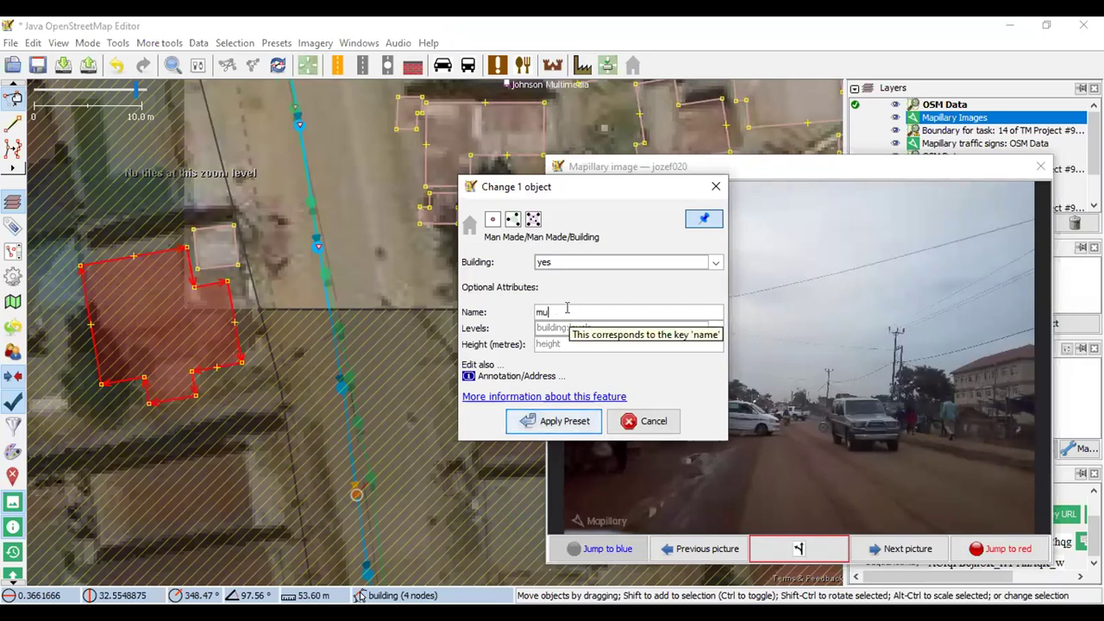
{"action": "key", "text": "BackSpace"}
{"action": "key", "text": "BackSpace"}
{"action": "key", "text": "BackSpace"}
{"action": "type", "text": "commercial"}
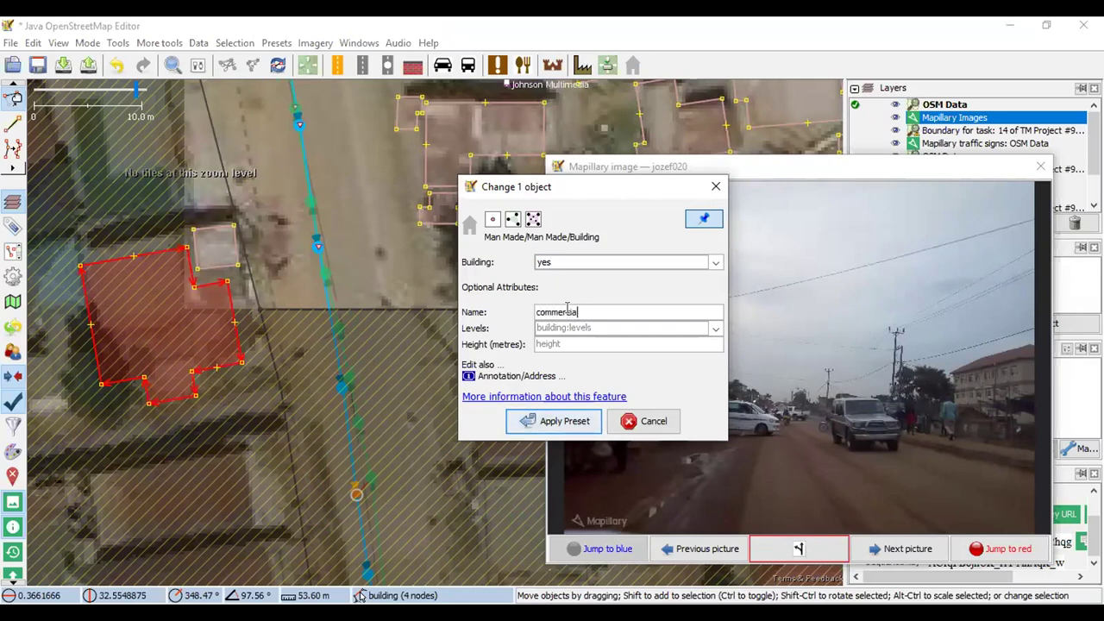
{"action": "left_click", "coordinate": [583, 326]}
{"action": "type", "text": "1"}
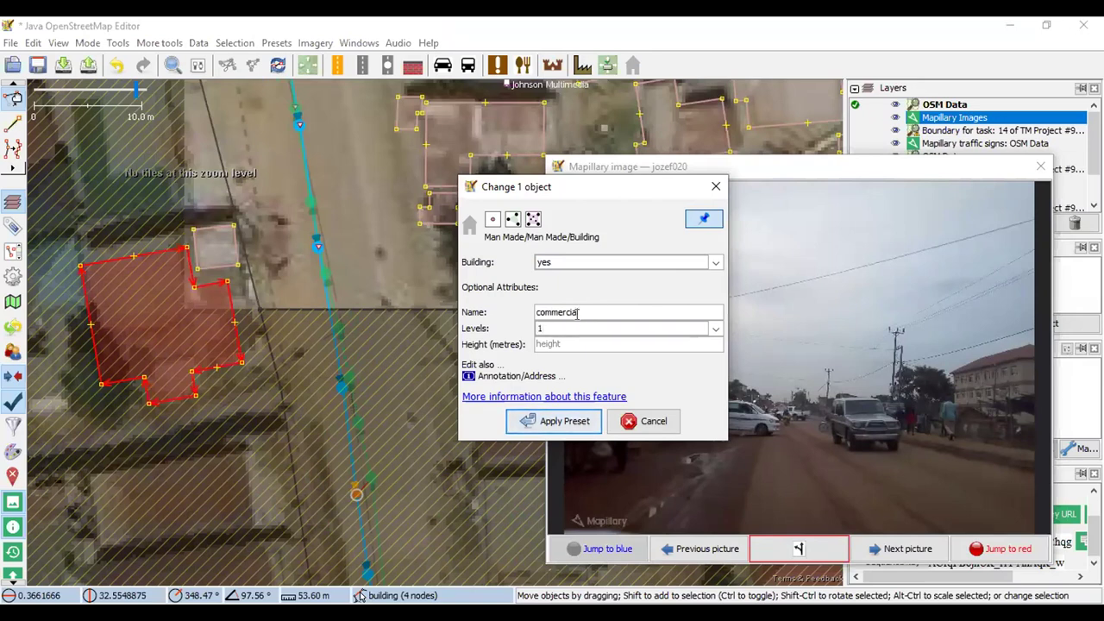
{"action": "left_click", "coordinate": [559, 421]}
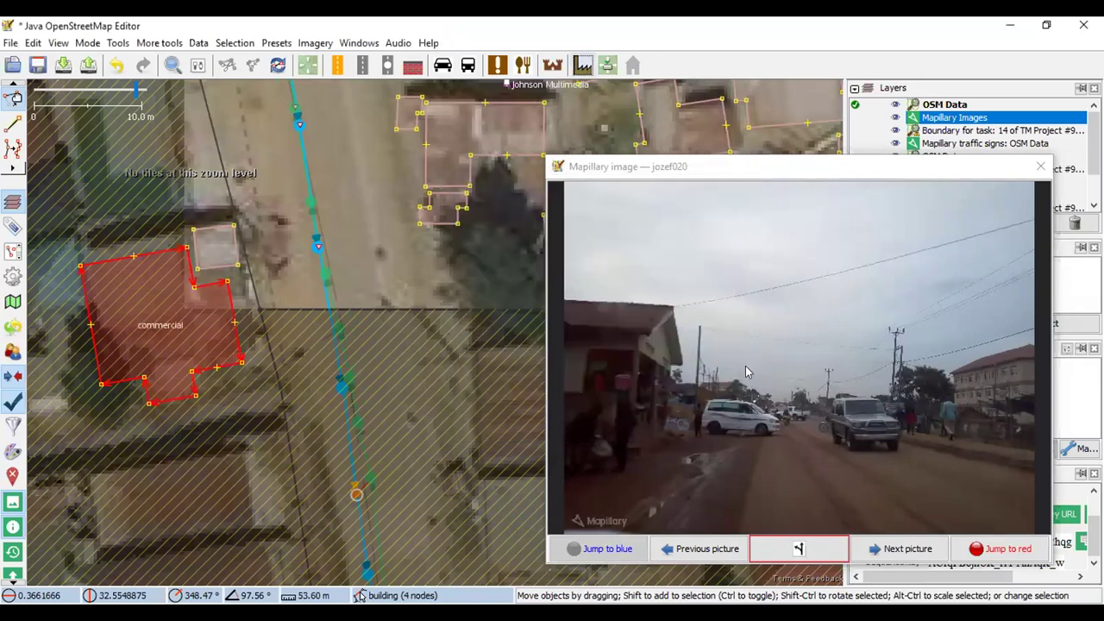
{"action": "scroll", "coordinate": [288, 427], "scroll_direction": "down", "scroll_amount": 2}
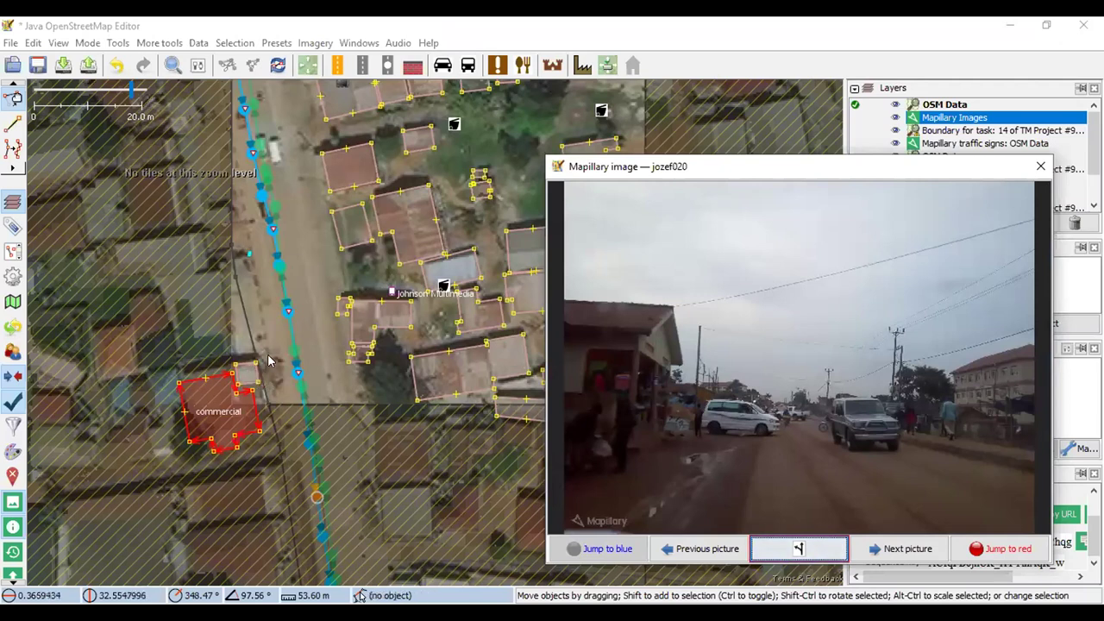
{"action": "left_click", "coordinate": [1041, 167]}
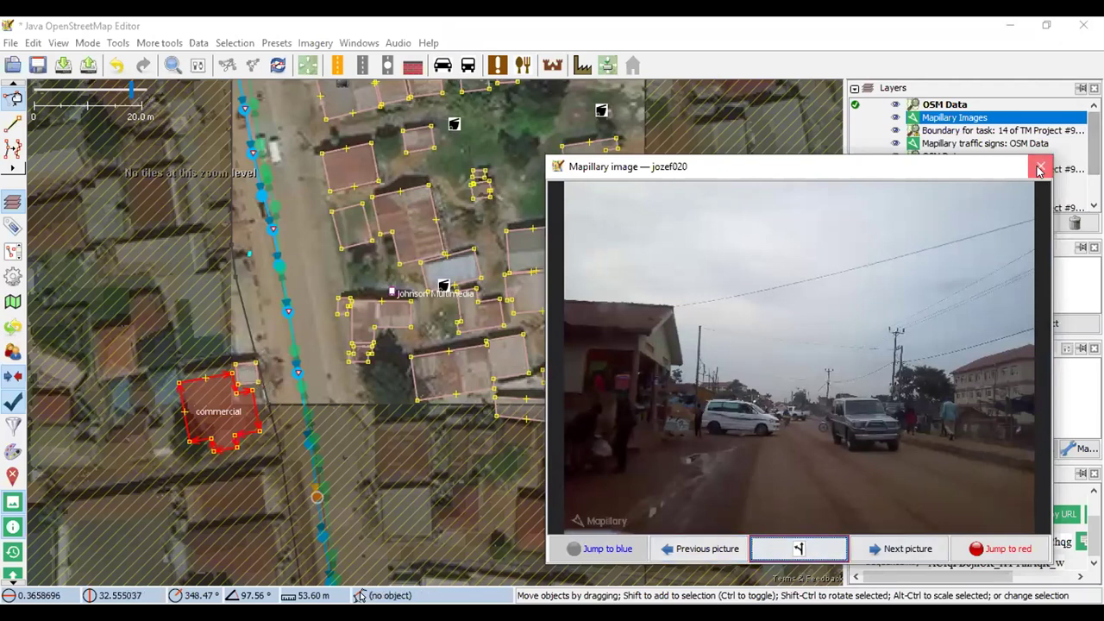
Add the Mapillary traffic signs imagery layer and load a street photo on the road
{"action": "scroll", "coordinate": [482, 466], "scroll_direction": "down", "scroll_amount": 2}
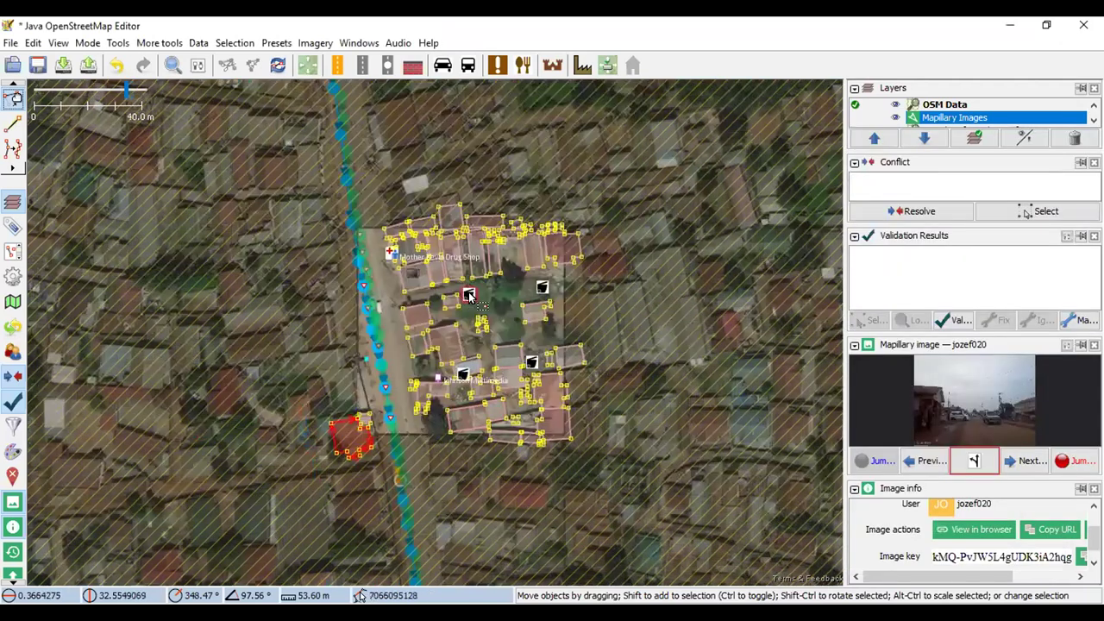
{"action": "scroll", "coordinate": [483, 285], "scroll_direction": "up", "scroll_amount": 2}
{"action": "left_click", "coordinate": [315, 43]}
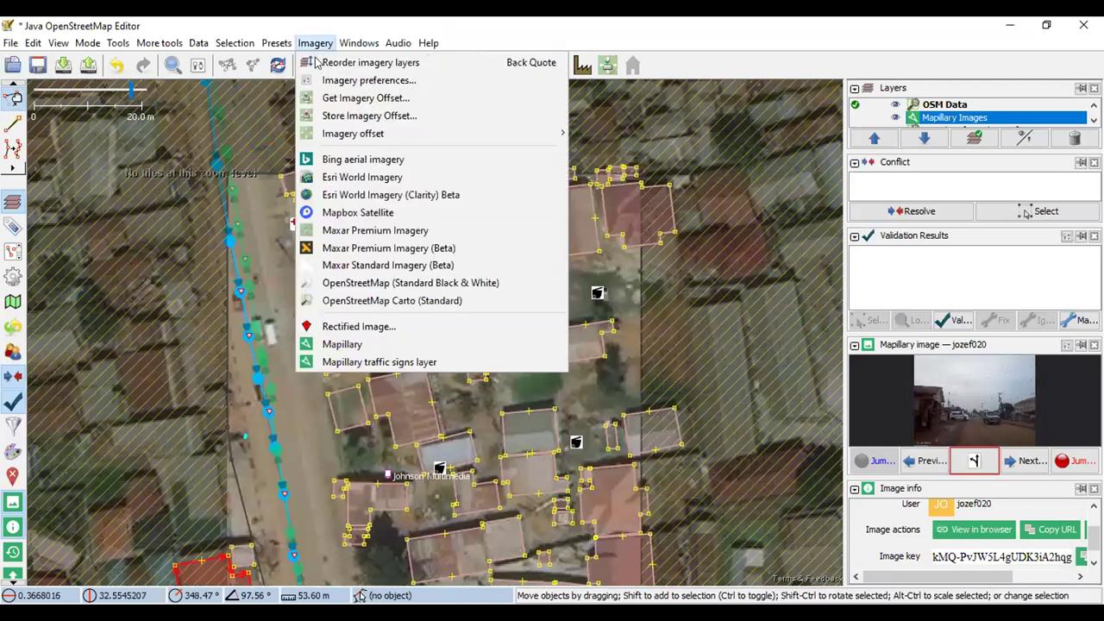
{"action": "left_click", "coordinate": [393, 363]}
{"action": "scroll", "coordinate": [295, 225], "scroll_direction": "down", "scroll_amount": 2}
{"action": "scroll", "coordinate": [295, 228], "scroll_direction": "up", "scroll_amount": 2}
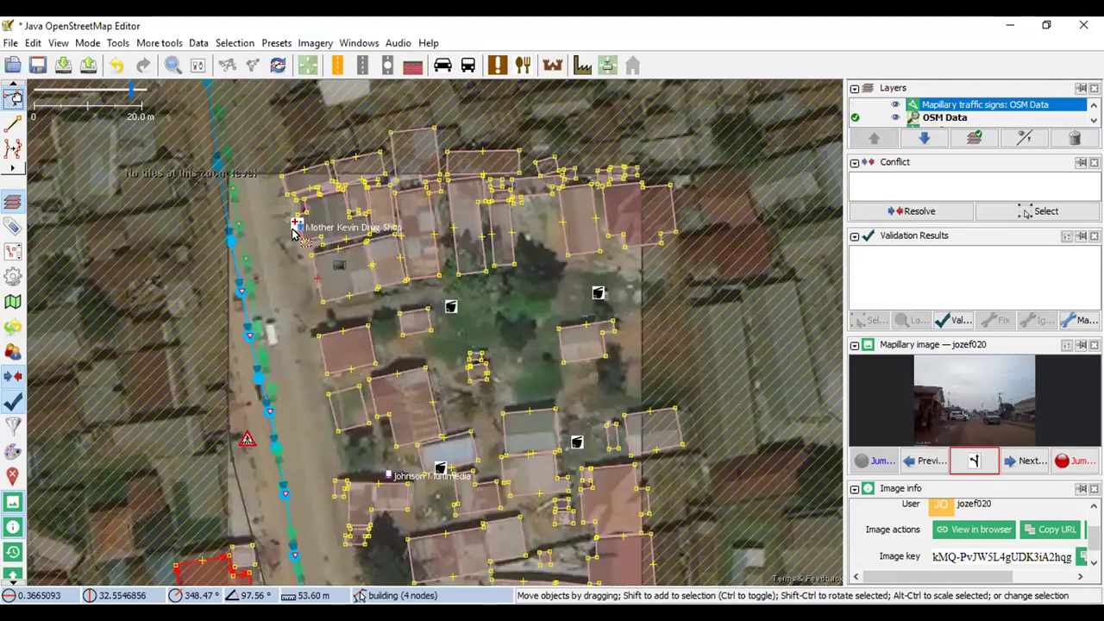
{"action": "scroll", "coordinate": [294, 231], "scroll_direction": "down", "scroll_amount": 2}
{"action": "scroll", "coordinate": [298, 312], "scroll_direction": "up", "scroll_amount": 4}
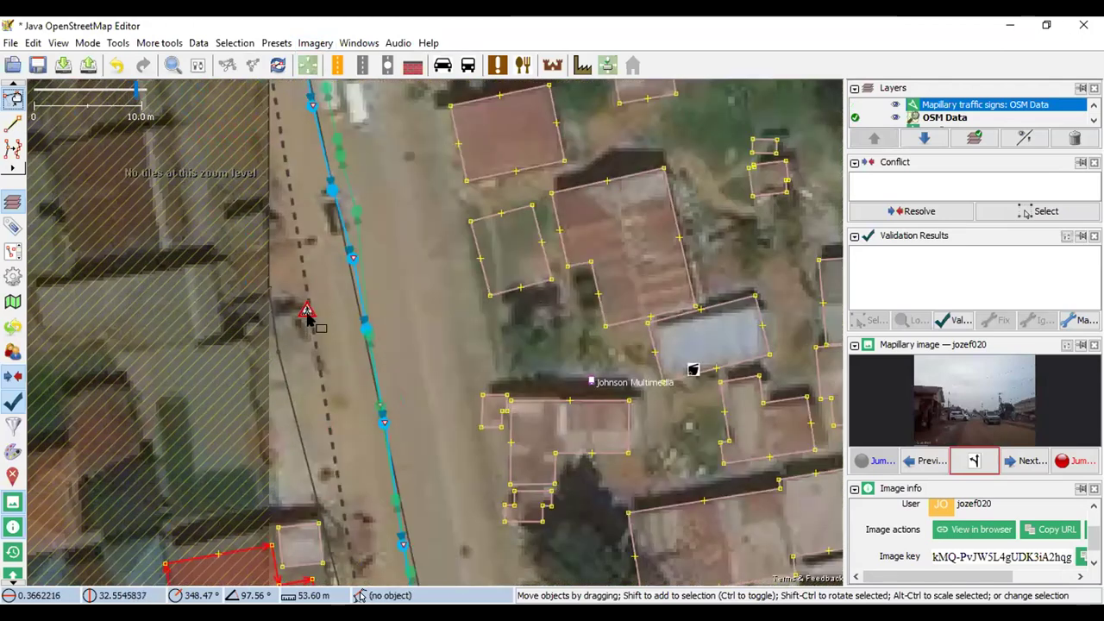
{"action": "left_click", "coordinate": [306, 312]}
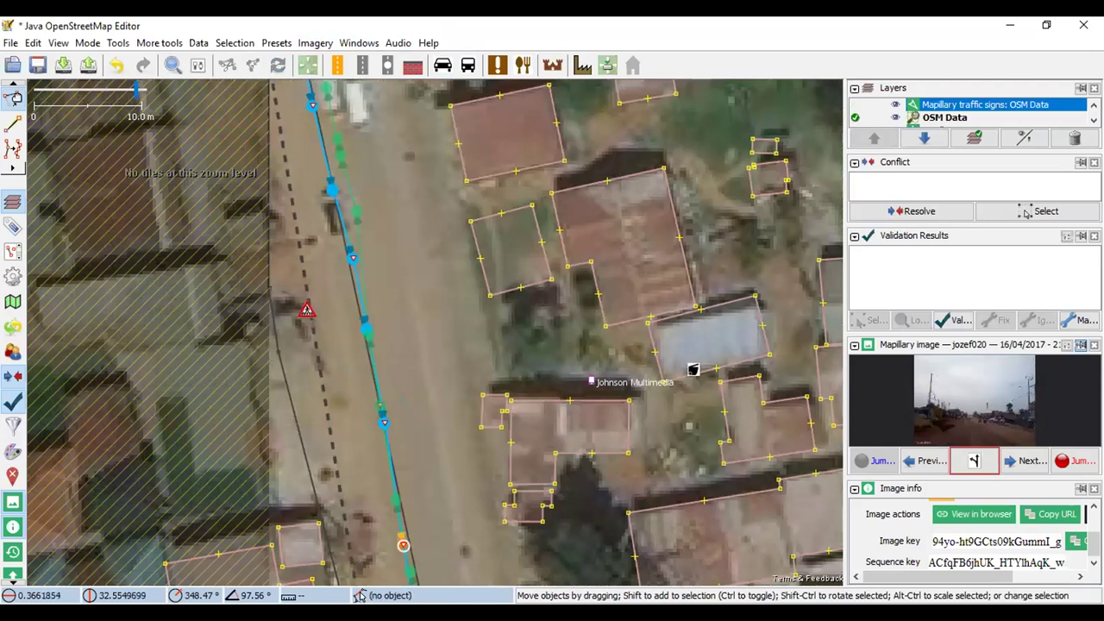
Enlarge the street photo and zoom in to inspect the roadside warning sign
{"action": "left_click", "coordinate": [1081, 345]}
{"action": "scroll", "coordinate": [704, 471], "scroll_direction": "up", "scroll_amount": 3}
{"action": "scroll", "coordinate": [690, 419], "scroll_direction": "down", "scroll_amount": 3}
{"action": "scroll", "coordinate": [668, 401], "scroll_direction": "up", "scroll_amount": 1}
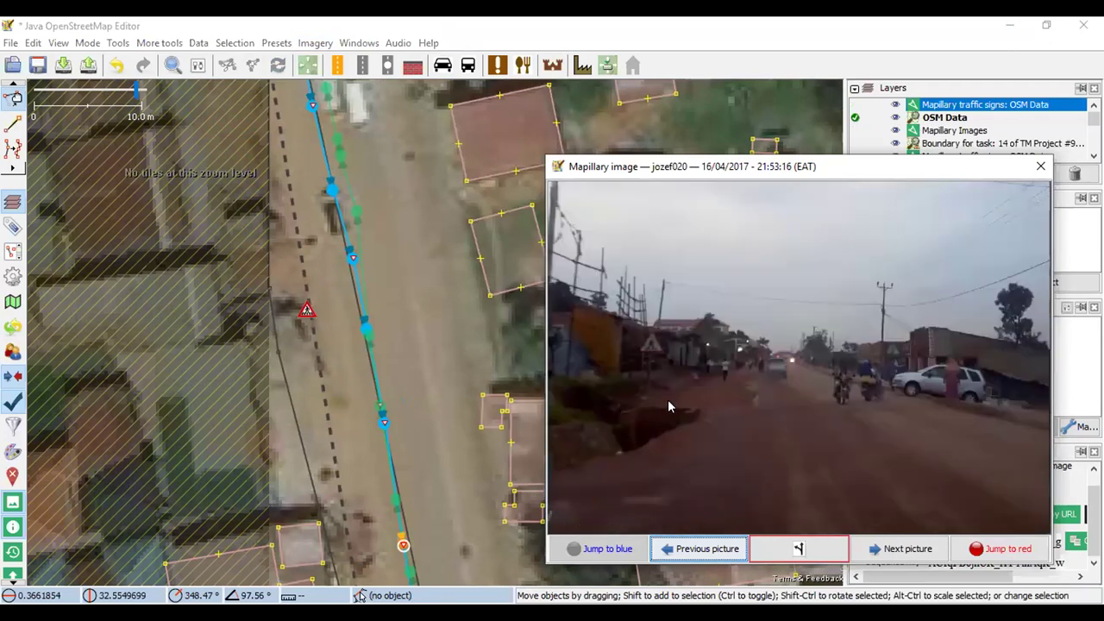
{"action": "scroll", "coordinate": [667, 406], "scroll_direction": "up", "scroll_amount": 1}
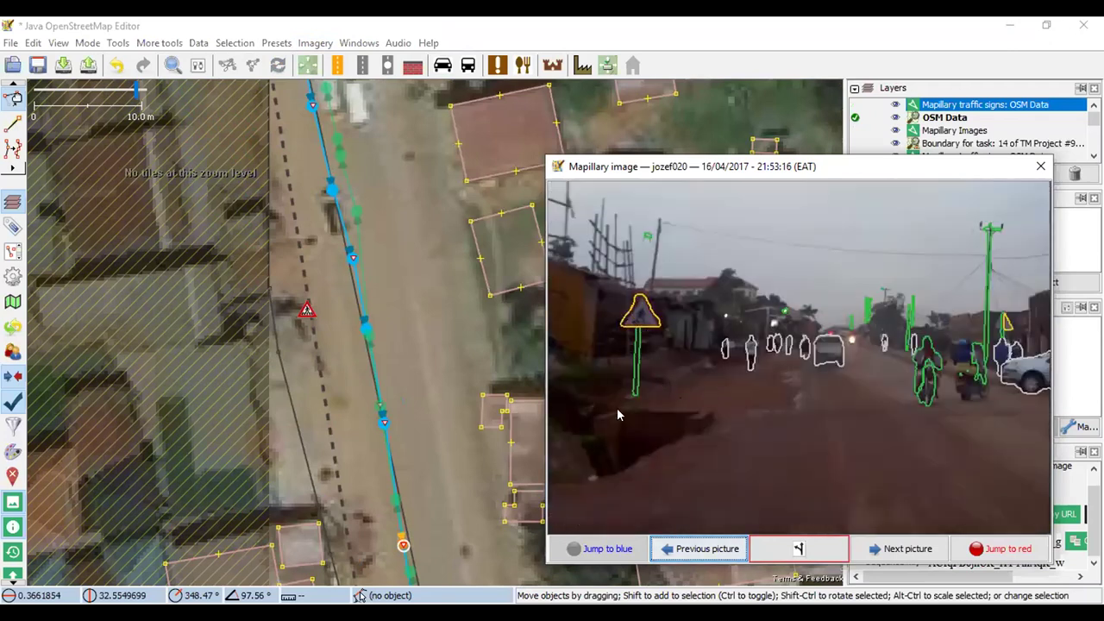
{"action": "scroll", "coordinate": [617, 415], "scroll_direction": "down", "scroll_amount": 1}
{"action": "left_click", "coordinate": [319, 368]}
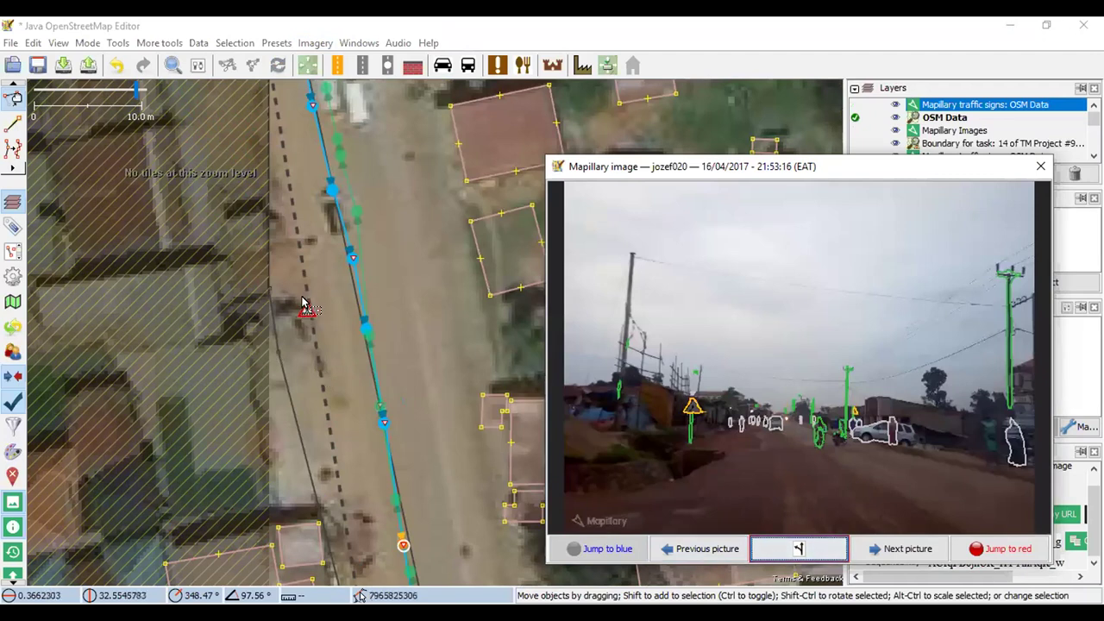
{"action": "scroll", "coordinate": [302, 302], "scroll_direction": "up", "scroll_amount": 1}
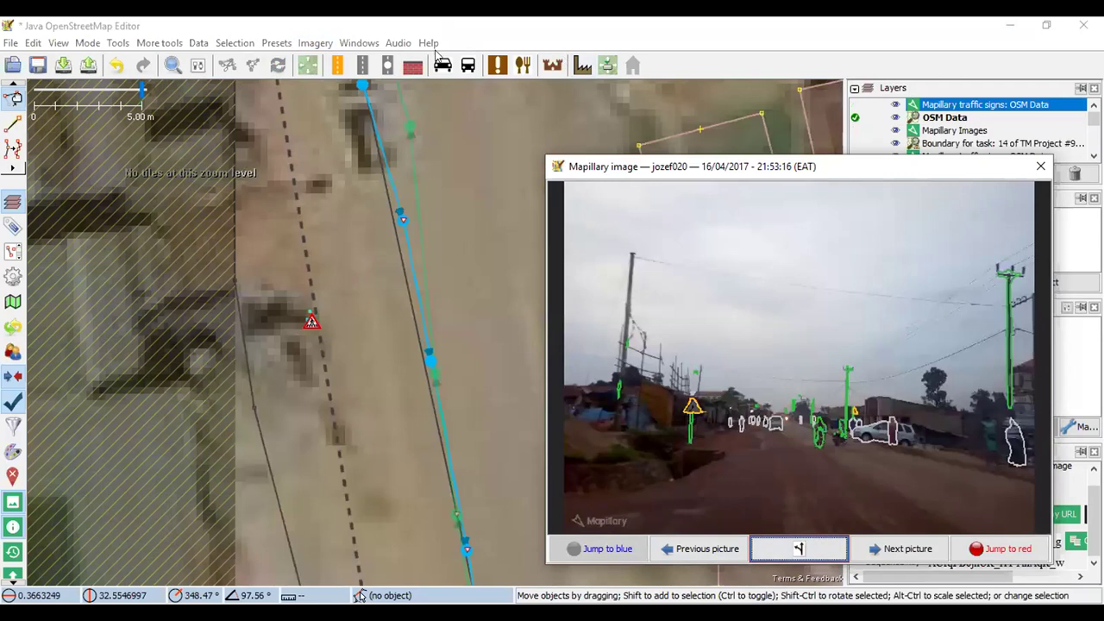
Select the node next to the warning-sign detection on the map
{"action": "left_click", "coordinate": [14, 130]}
{"action": "scroll", "coordinate": [308, 316], "scroll_direction": "up", "scroll_amount": 2}
{"action": "scroll", "coordinate": [315, 336], "scroll_direction": "up", "scroll_amount": 1}
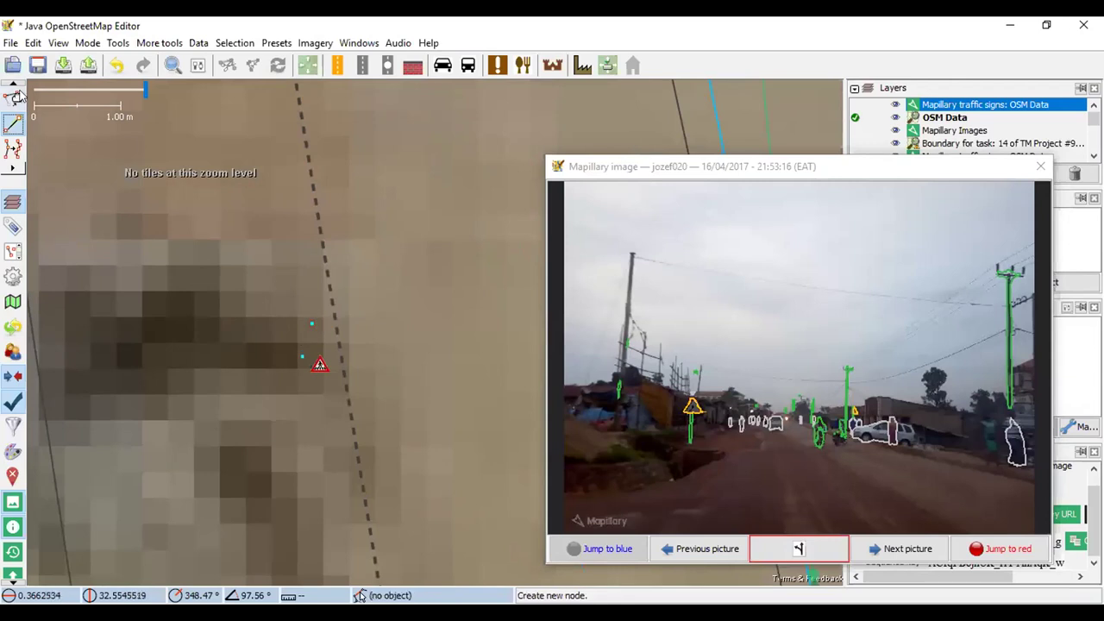
{"action": "key", "text": "s"}
{"action": "left_click", "coordinate": [311, 323]}
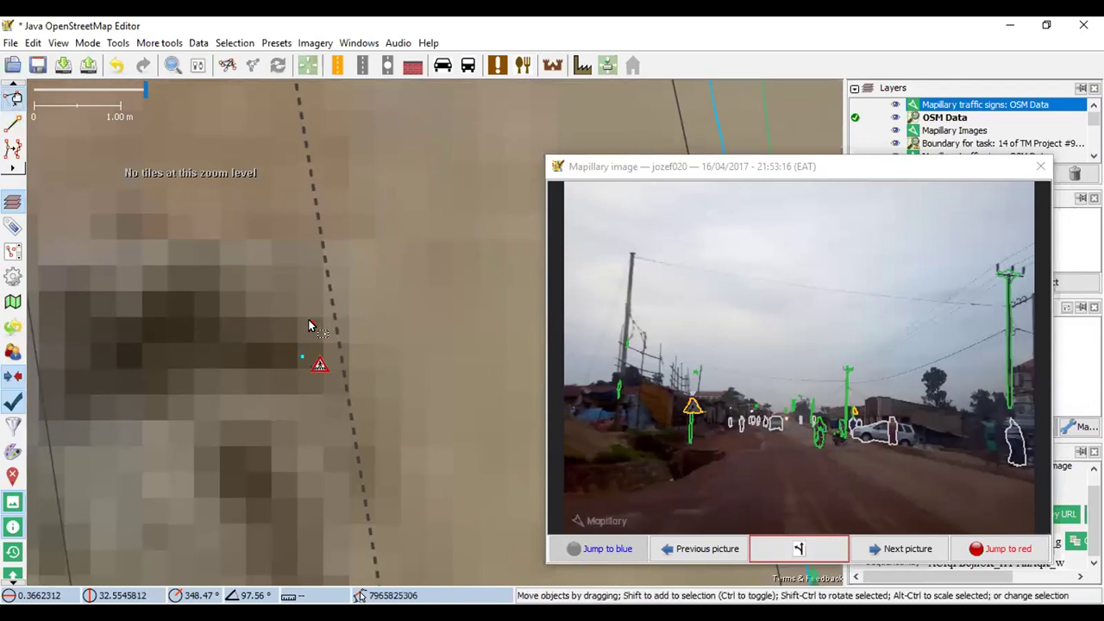
Close the large photo viewer and place a new node beside the warning sign
{"action": "left_click", "coordinate": [1040, 170]}
{"action": "left_click", "coordinate": [318, 363]}
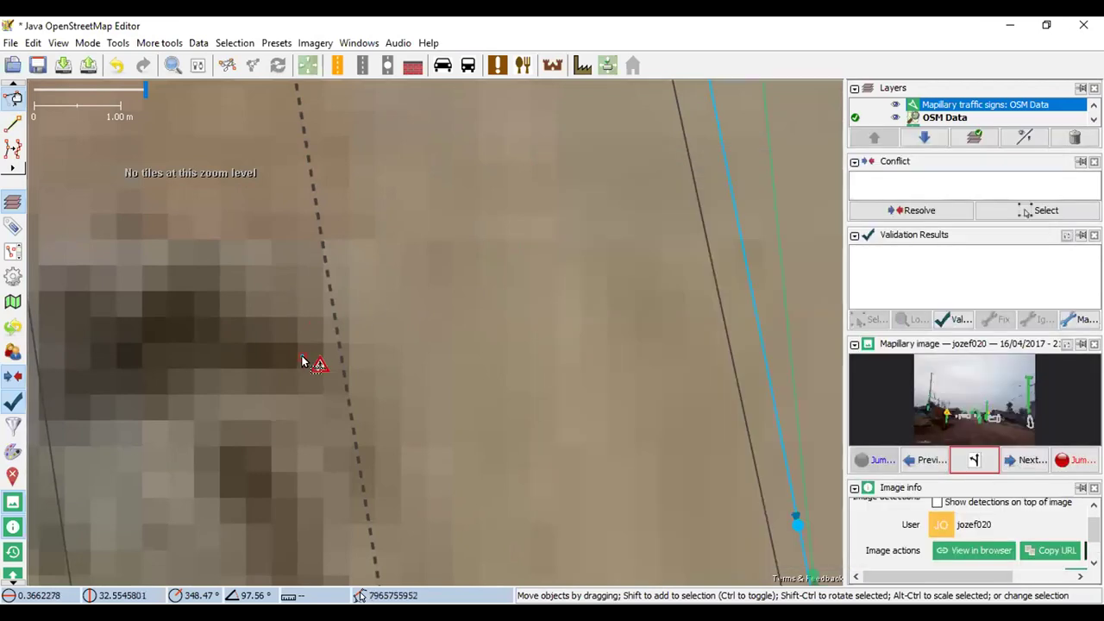
{"action": "scroll", "coordinate": [408, 321], "scroll_direction": "down", "scroll_amount": 2}
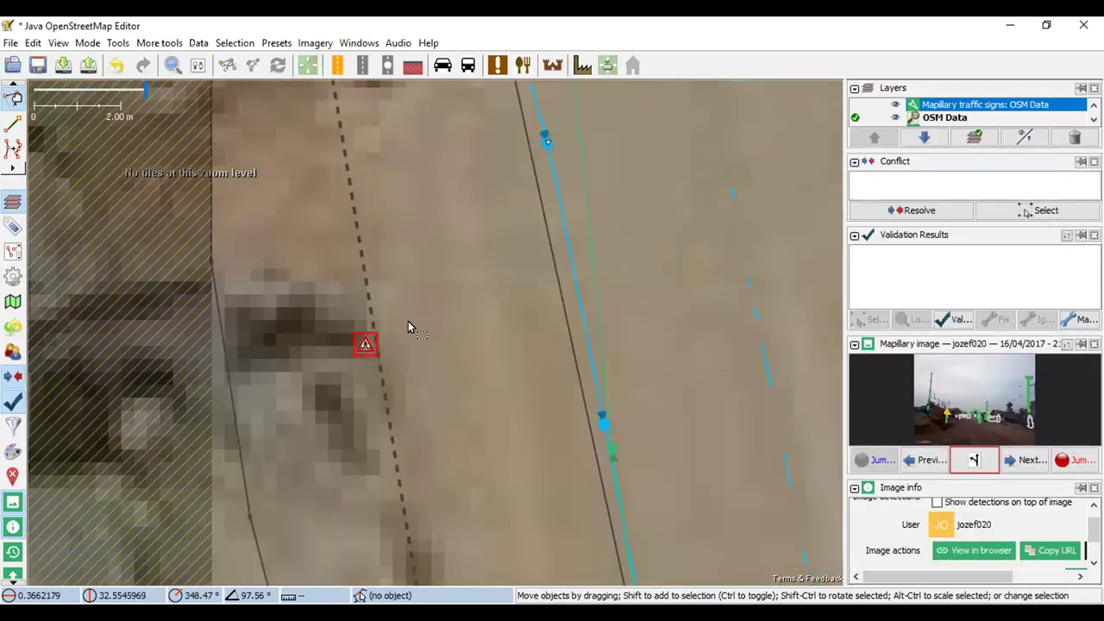
{"action": "scroll", "coordinate": [371, 310], "scroll_direction": "up", "scroll_amount": 2}
{"action": "left_click", "coordinate": [13, 123]}
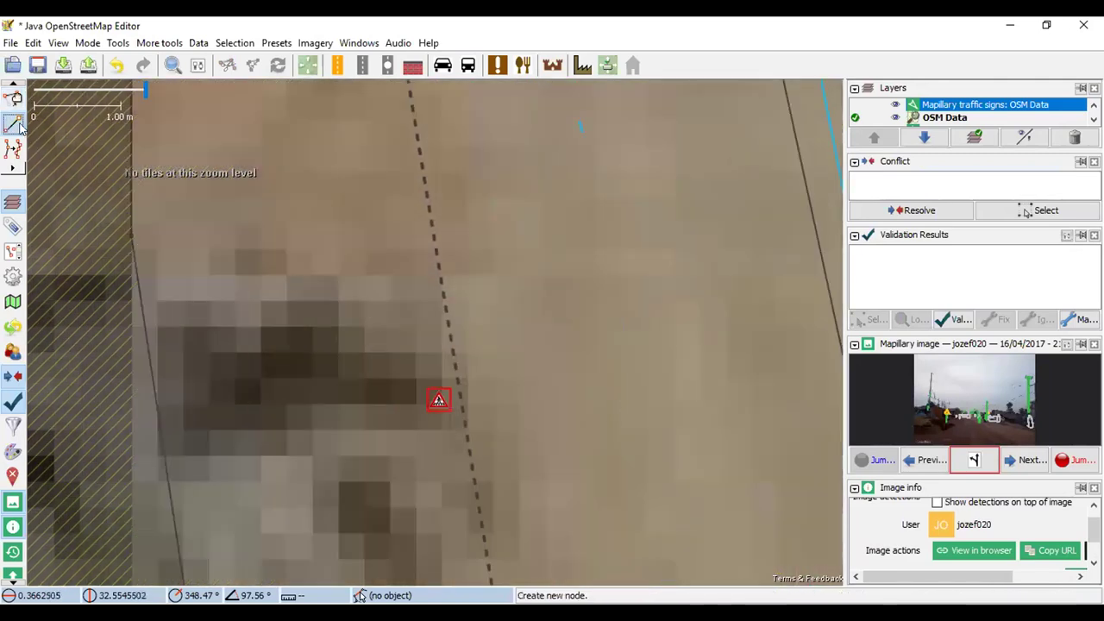
{"action": "left_click", "coordinate": [425, 374]}
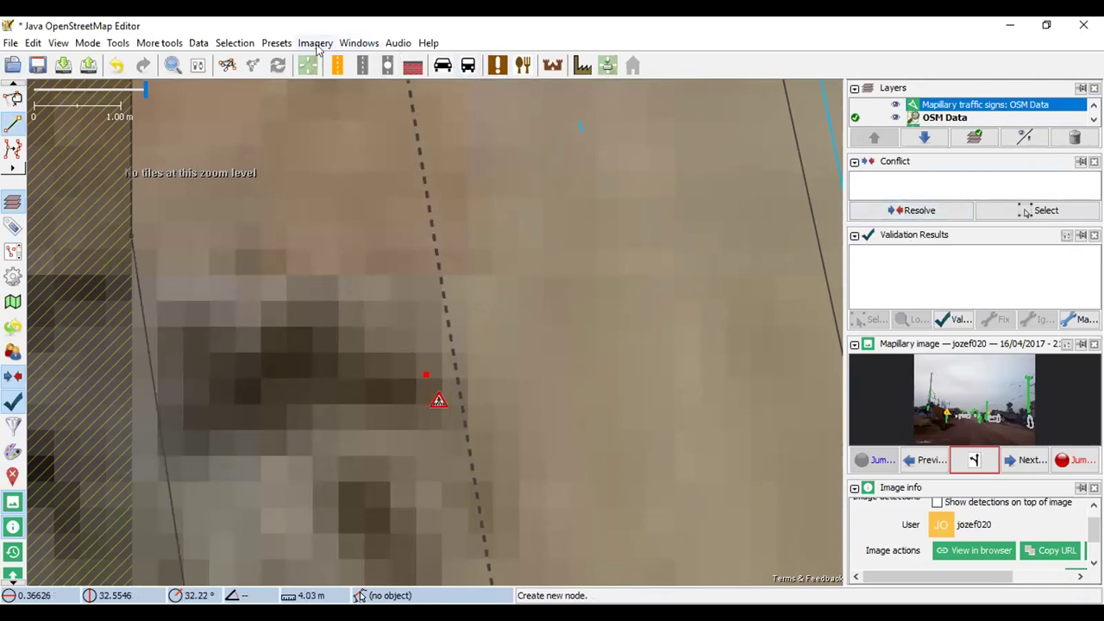
Show the Tags panel and add the key road_sign to the node with an empty value
{"action": "left_click", "coordinate": [374, 45]}
{"action": "left_click", "coordinate": [399, 80]}
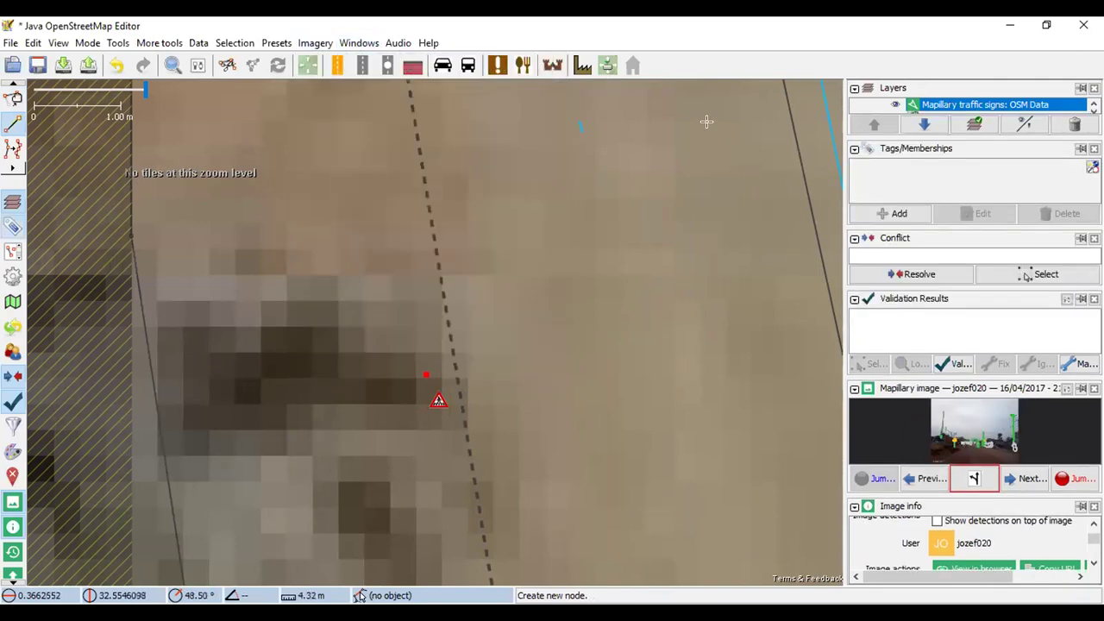
{"action": "left_click", "coordinate": [889, 214]}
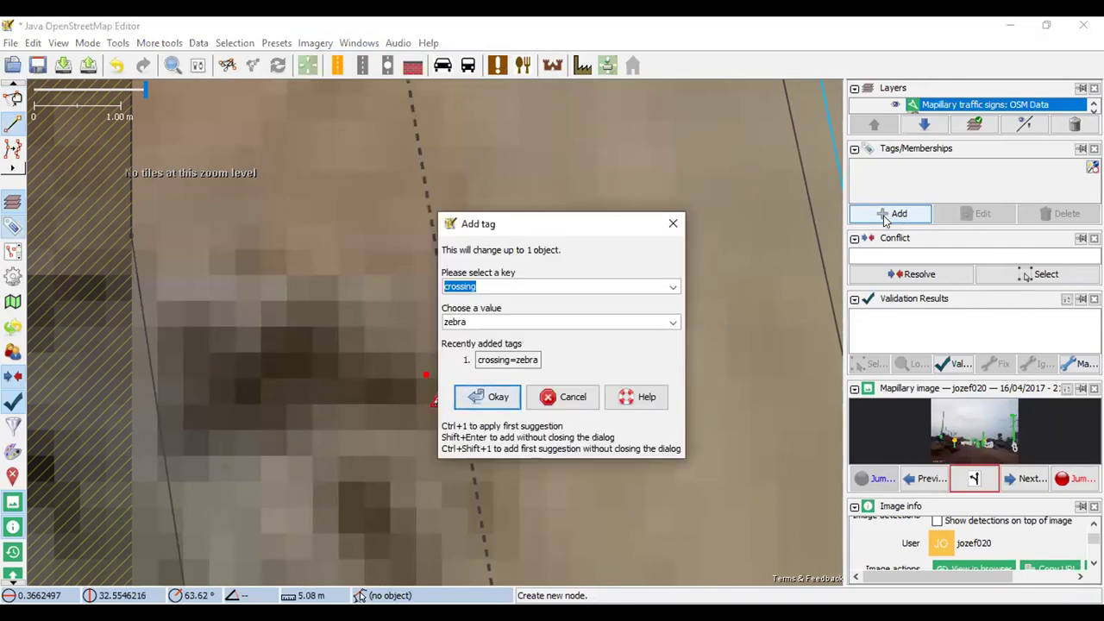
{"action": "type", "text": "traf"}
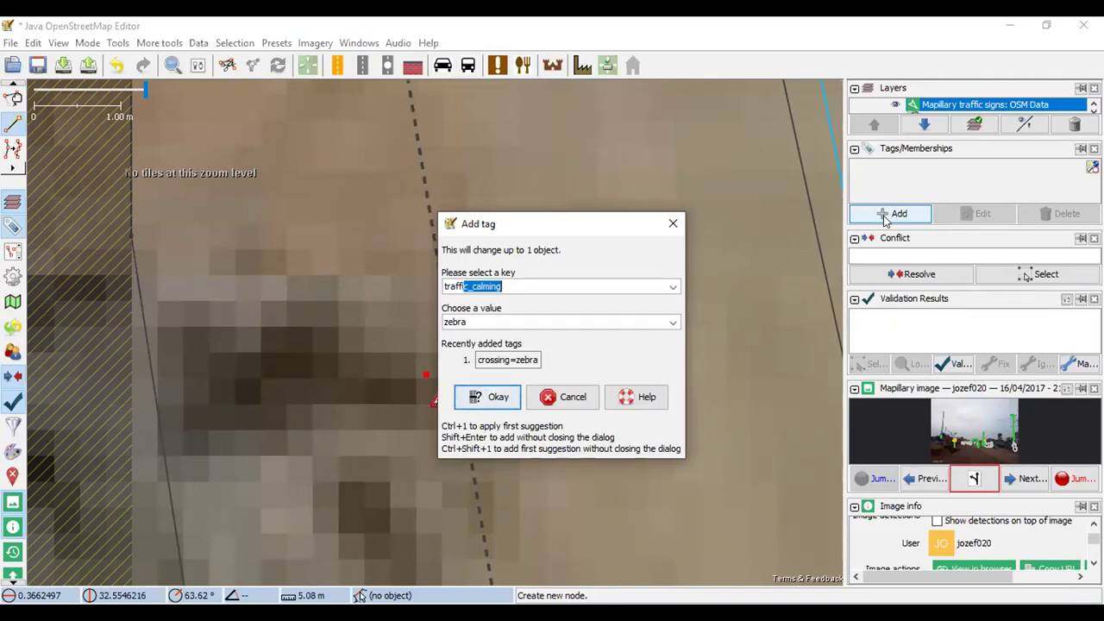
{"action": "type", "text": "fi"}
{"action": "key", "text": "BackSpace"}
{"action": "key", "text": "BackSpace"}
{"action": "key", "text": "BackSpace"}
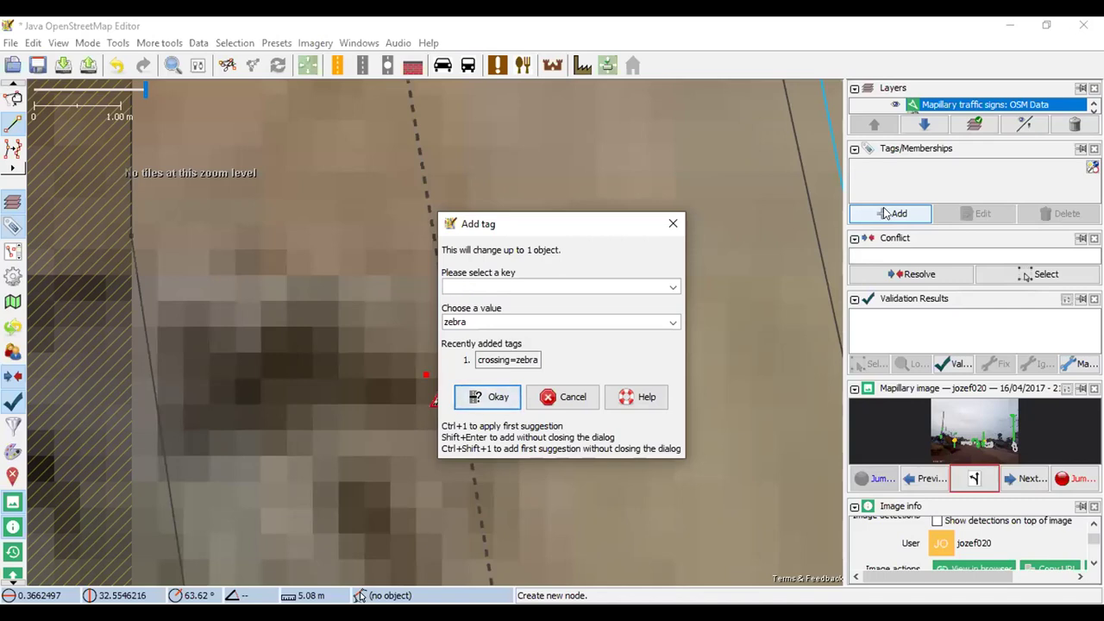
{"action": "type", "text": "road_sign"}
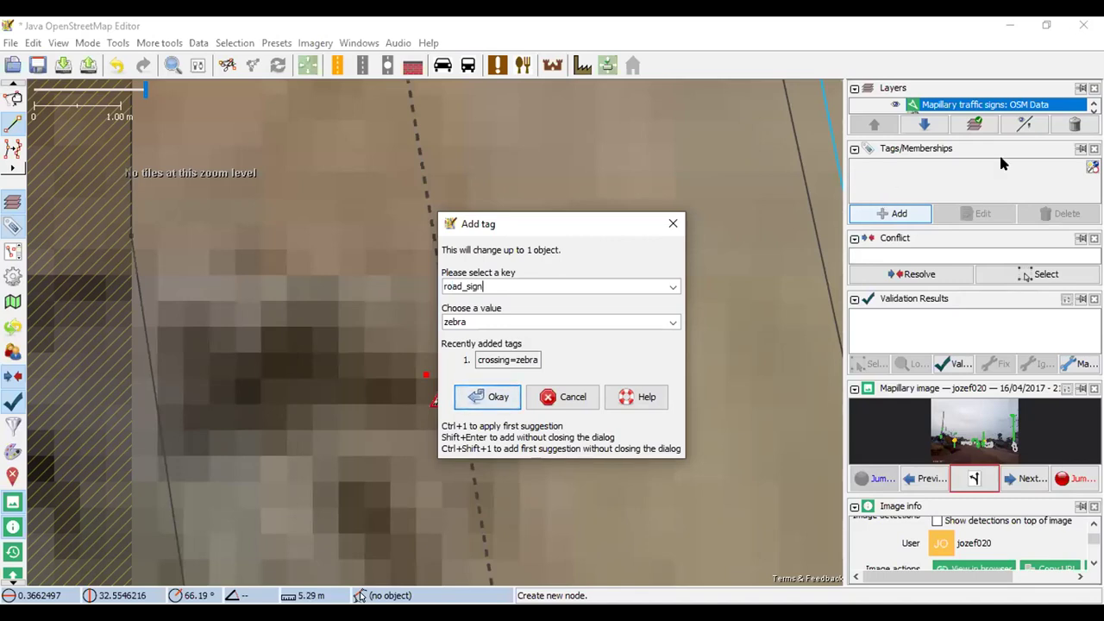
{"action": "left_click", "coordinate": [672, 321]}
{"action": "left_click", "coordinate": [641, 316]}
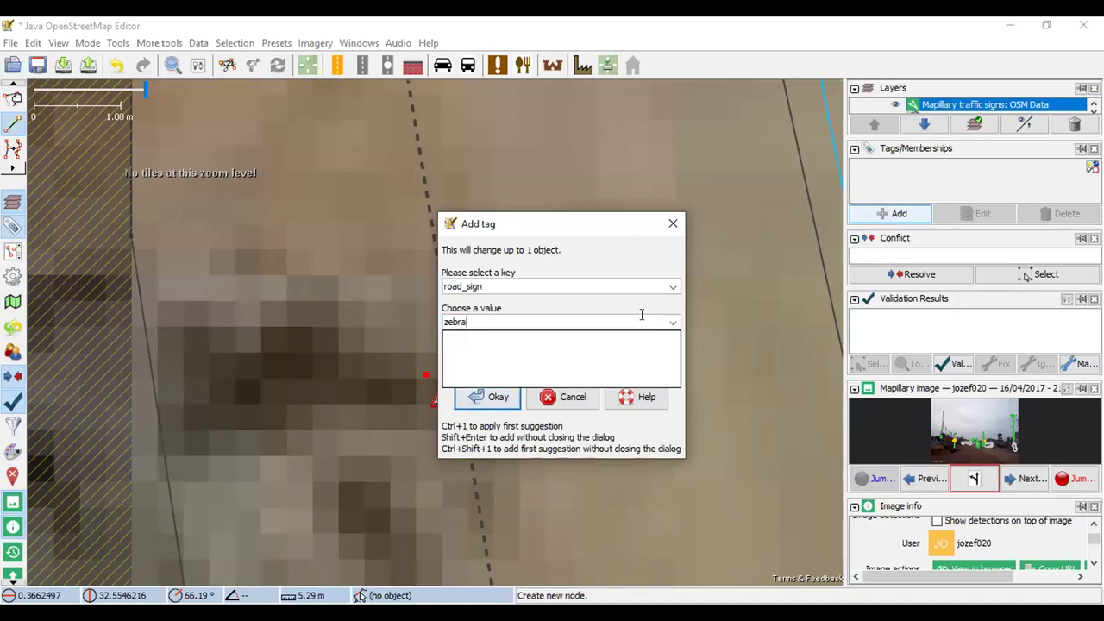
{"action": "left_click", "coordinate": [626, 229]}
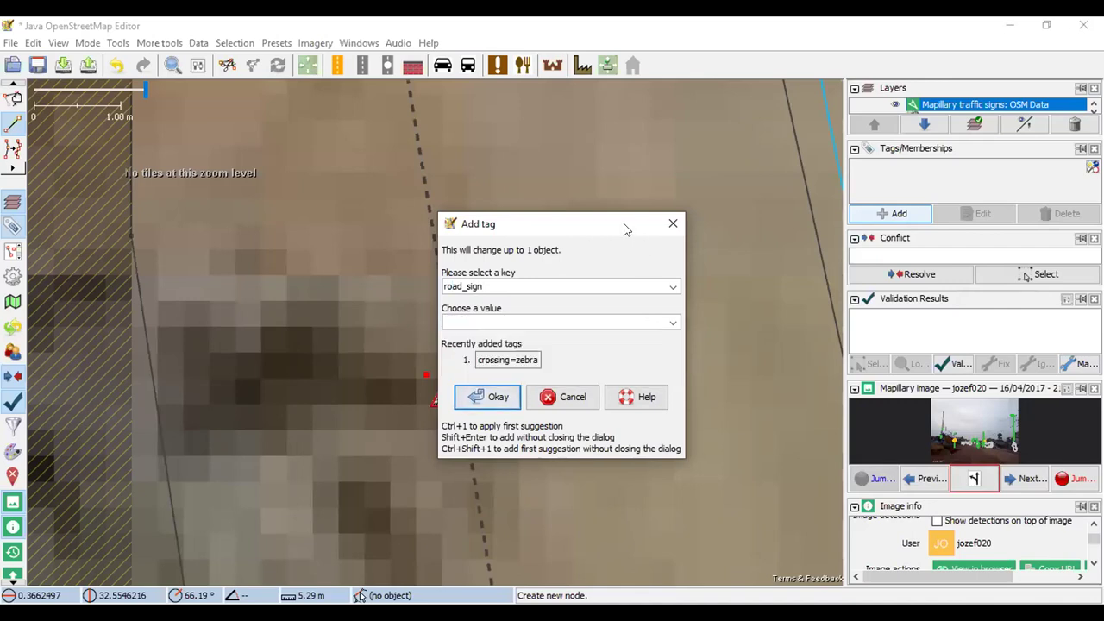
{"action": "left_click", "coordinate": [489, 399]}
{"action": "scroll", "coordinate": [553, 331], "scroll_direction": "up", "scroll_amount": 3}
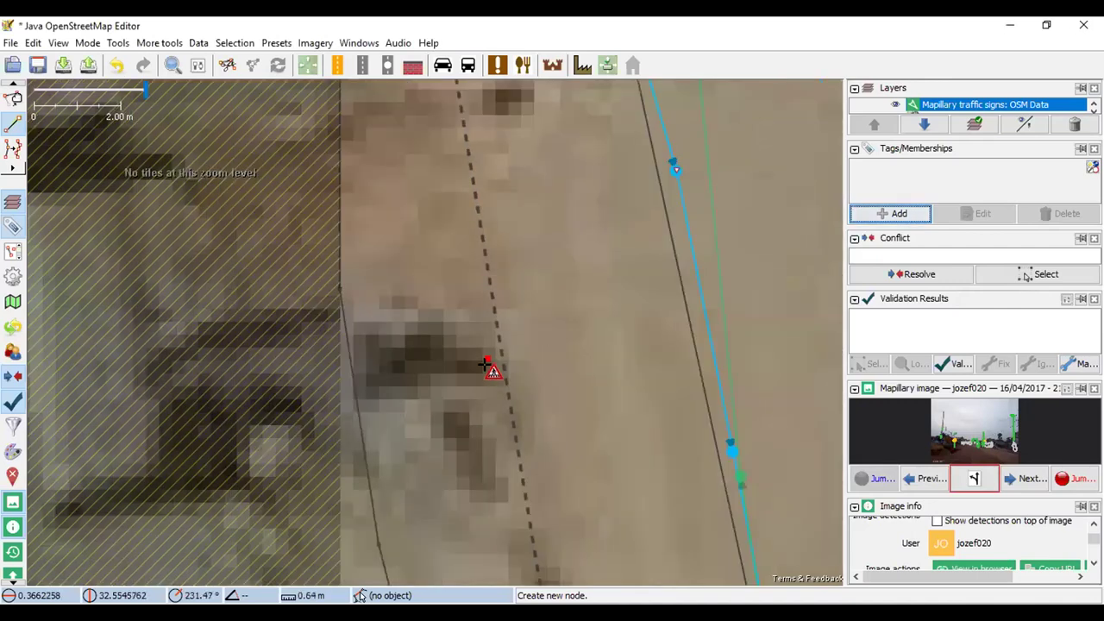
Zoom back to the buildings, clear the selection, and start the upload to trigger validation
{"action": "scroll", "coordinate": [486, 352], "scroll_direction": "up", "scroll_amount": 3}
{"action": "scroll", "coordinate": [517, 365], "scroll_direction": "down", "scroll_amount": 10}
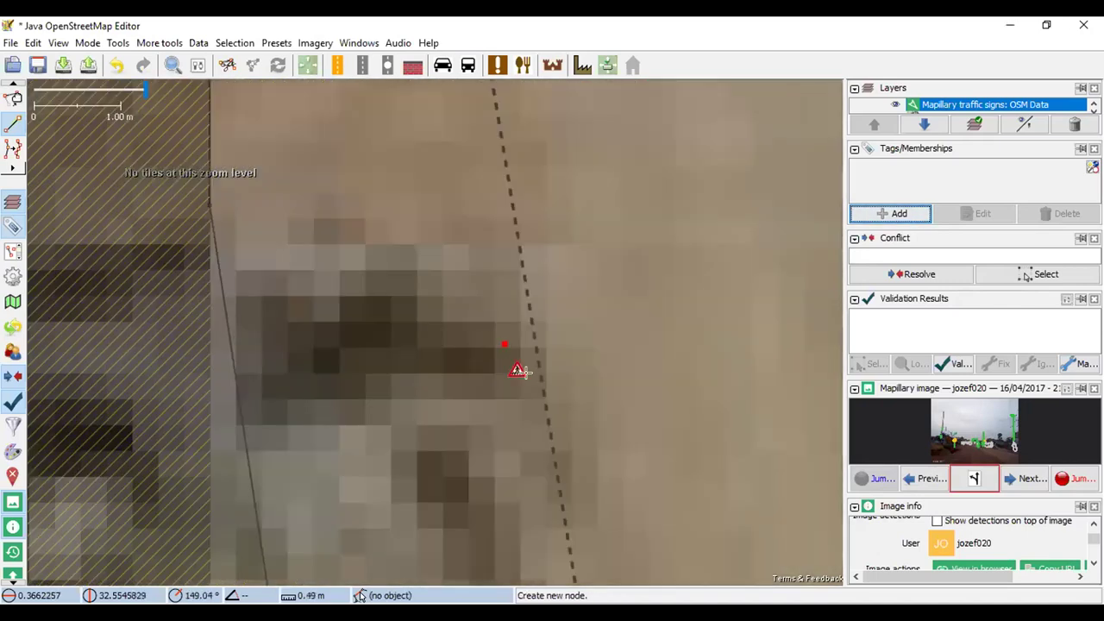
{"action": "scroll", "coordinate": [500, 388], "scroll_direction": "up", "scroll_amount": 4}
{"action": "scroll", "coordinate": [468, 409], "scroll_direction": "down", "scroll_amount": 3}
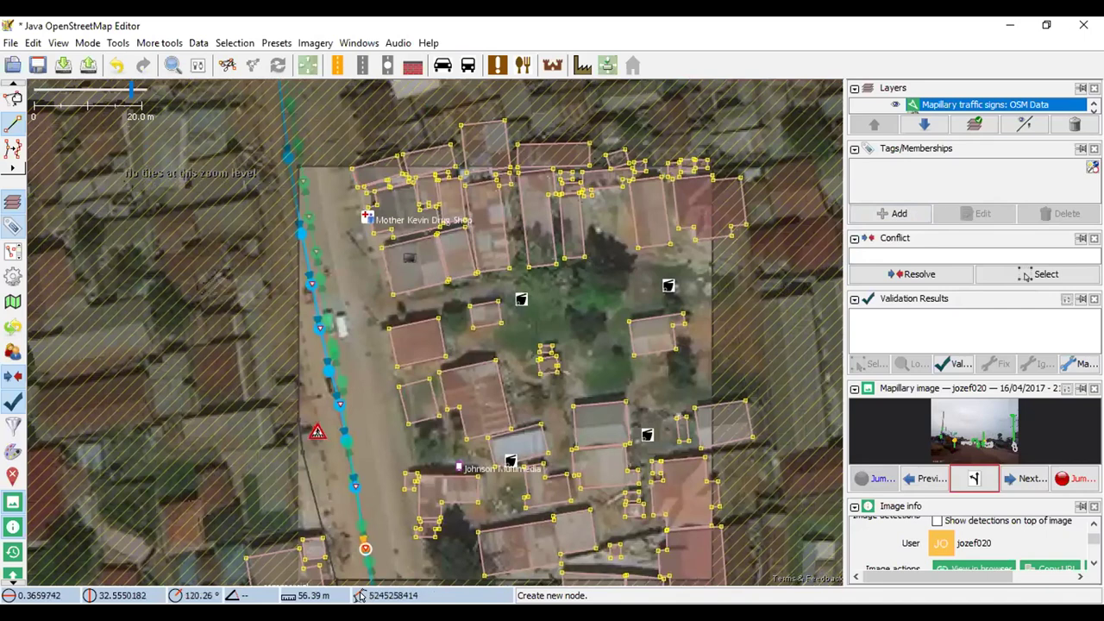
{"action": "left_click", "coordinate": [590, 194]}
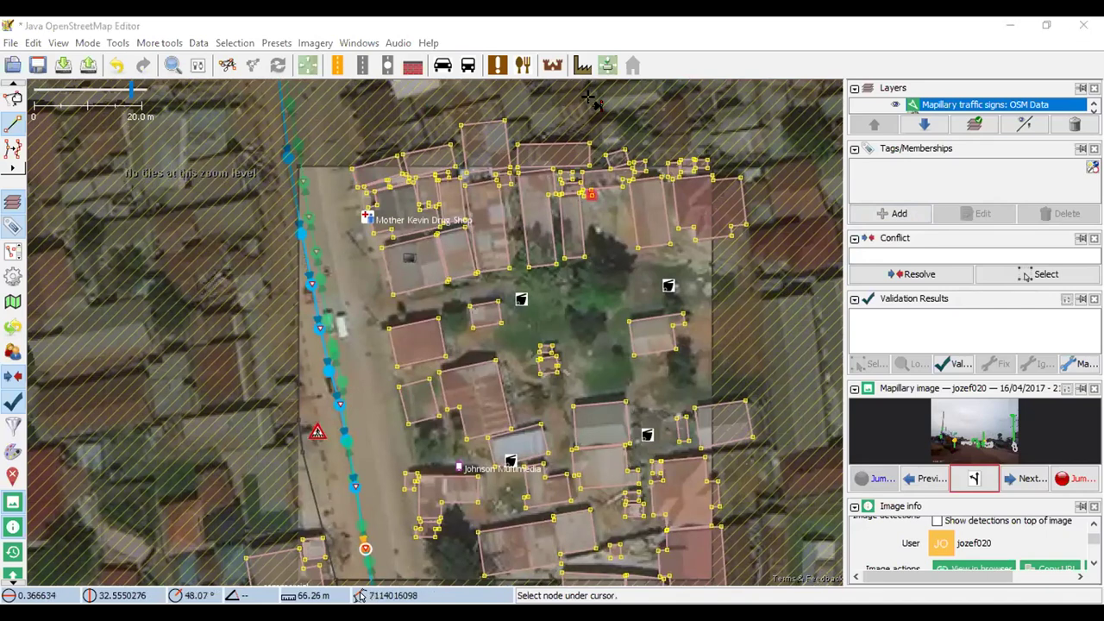
{"action": "key", "text": "Escape"}
{"action": "key", "text": "a"}
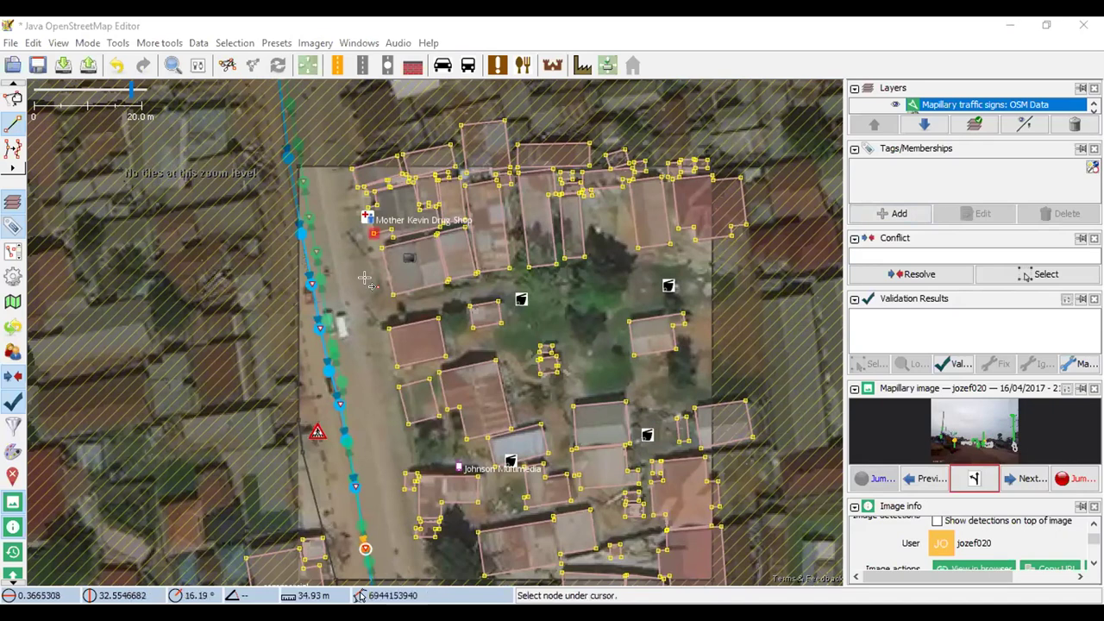
{"action": "left_click", "coordinate": [87, 66]}
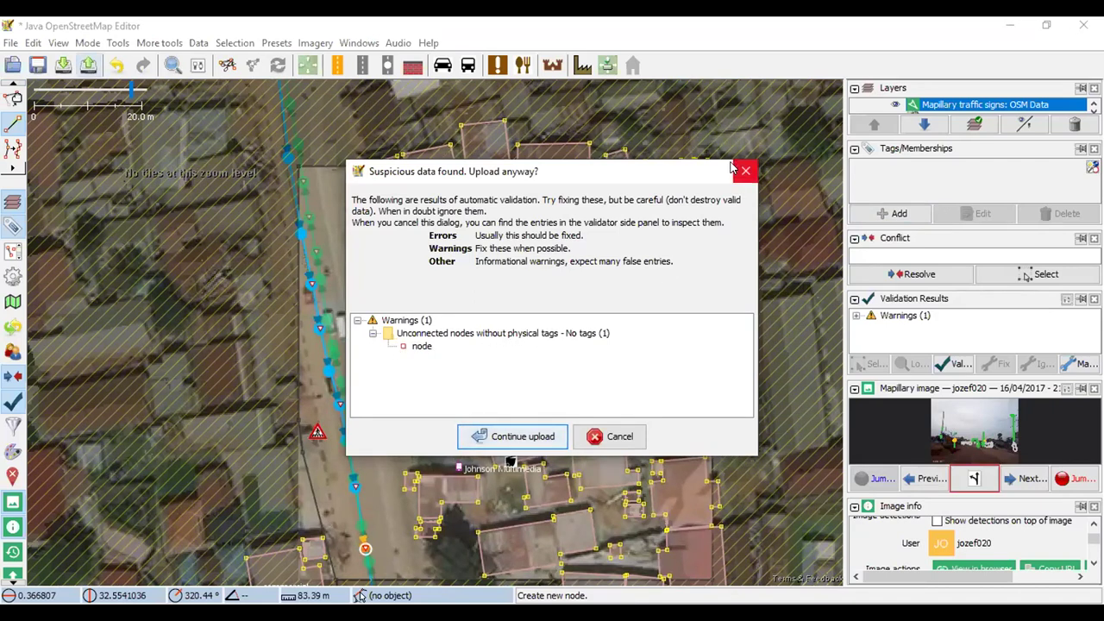
Cancel the upload and zoom to the flagged unconnected-node warning from Validation Results
{"action": "left_click", "coordinate": [745, 170]}
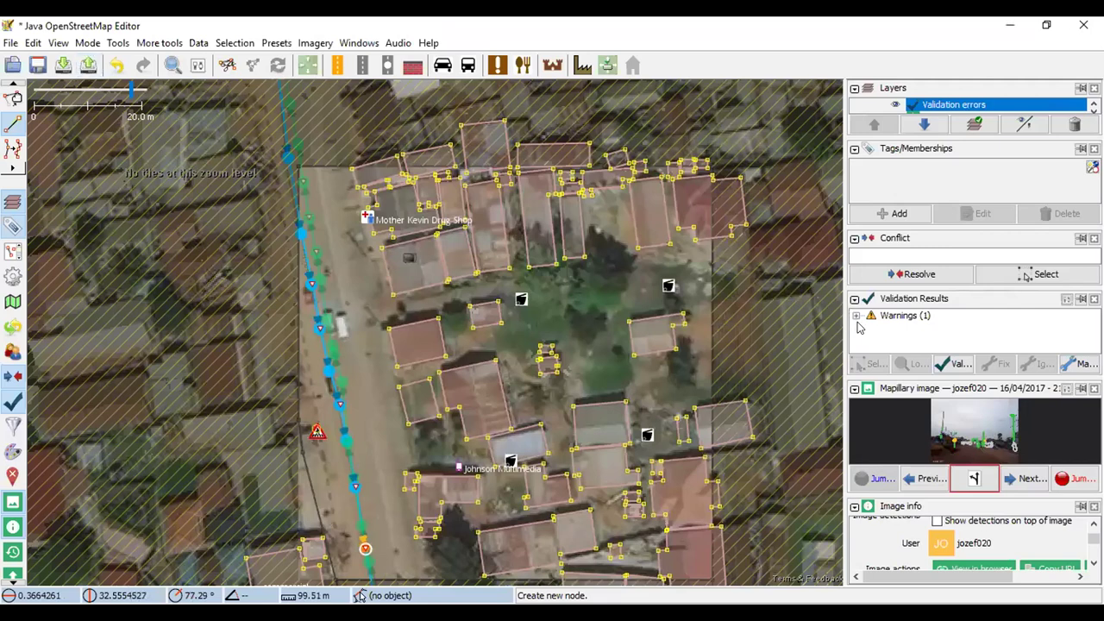
{"action": "left_click", "coordinate": [857, 317]}
{"action": "left_click", "coordinate": [884, 328]}
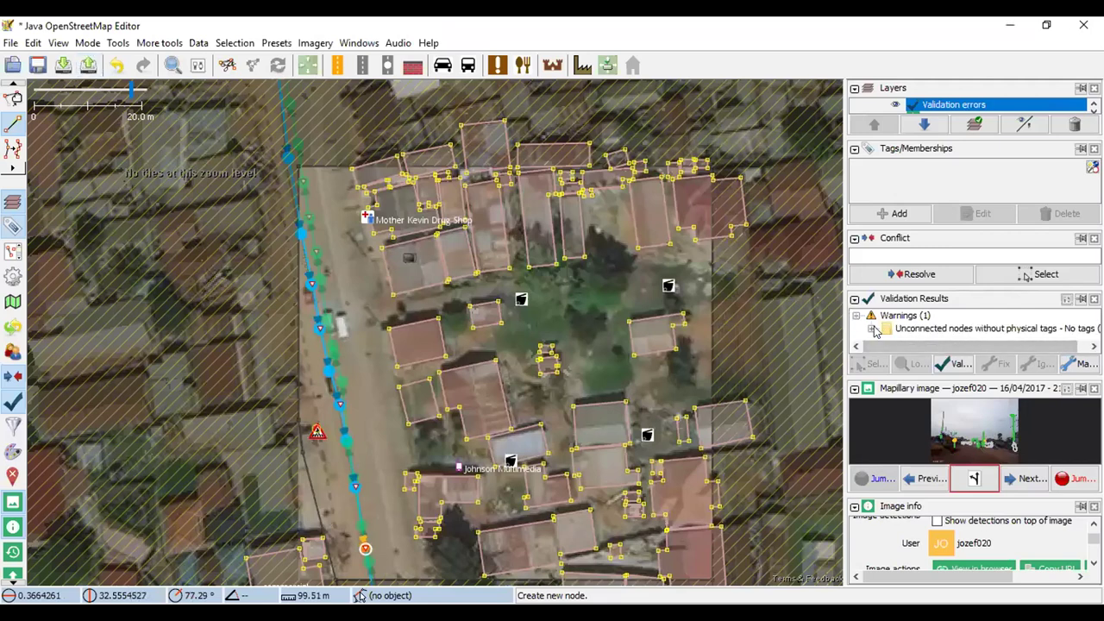
{"action": "left_click", "coordinate": [871, 328]}
{"action": "left_click", "coordinate": [921, 334]}
{"action": "right_click", "coordinate": [920, 334]}
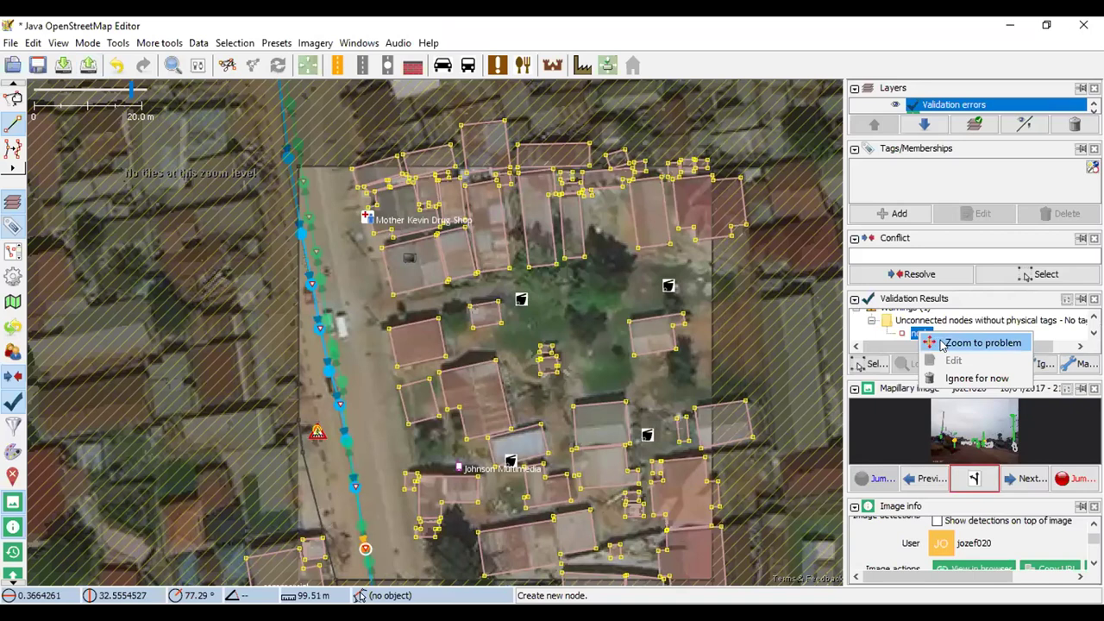
{"action": "left_click", "coordinate": [944, 341]}
Select the untagged node by the road and tag it crossing=zebra
{"action": "scroll", "coordinate": [440, 325], "scroll_direction": "up", "scroll_amount": 4}
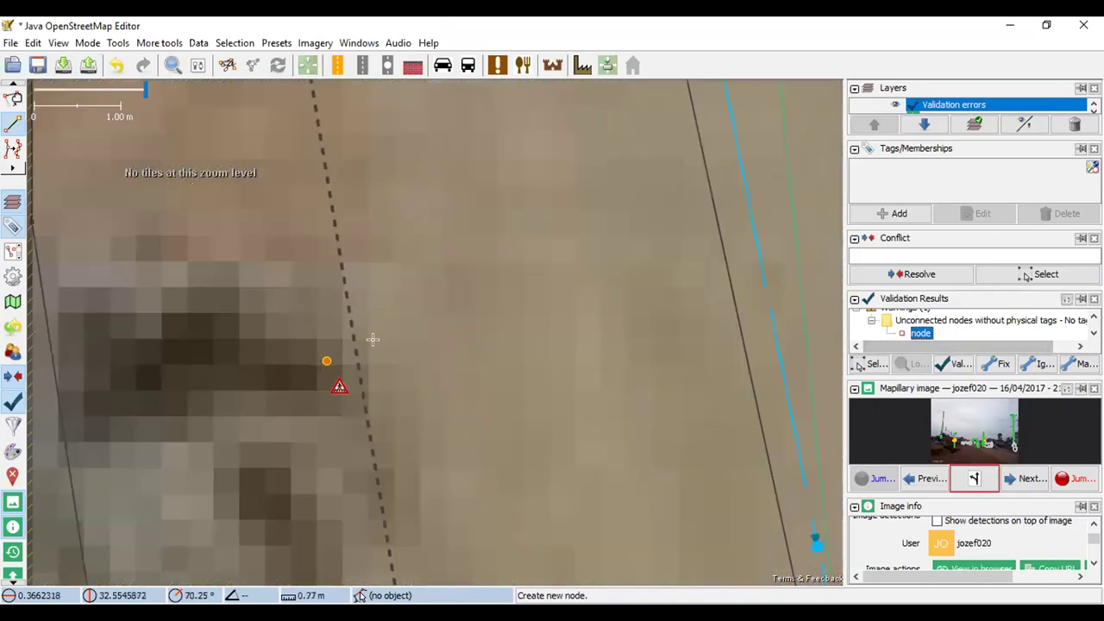
{"action": "key", "text": "Escape"}
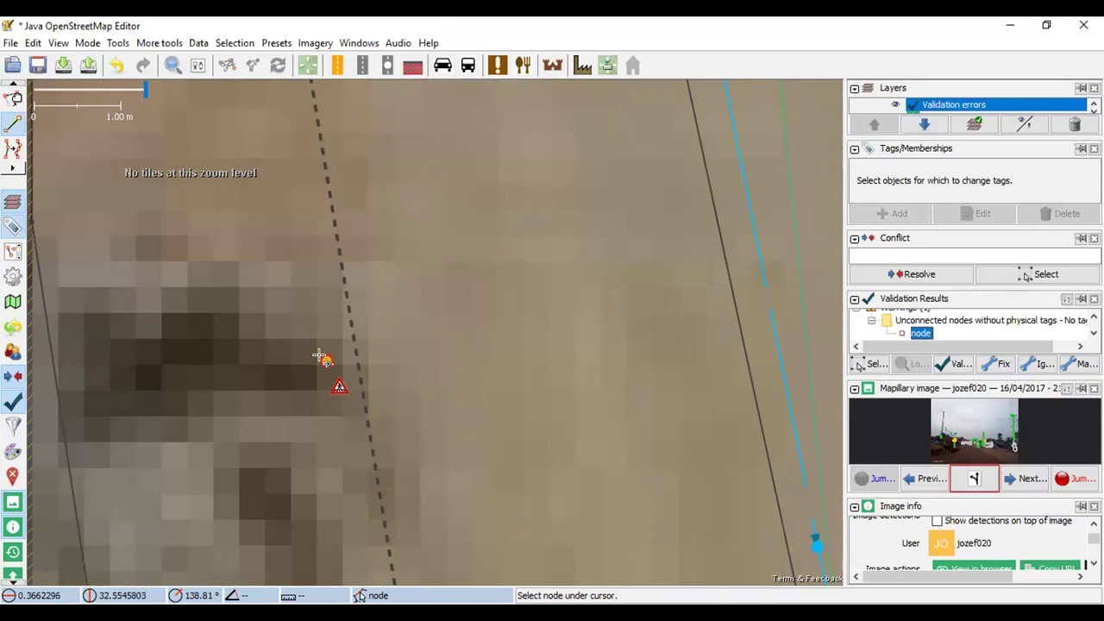
{"action": "key", "text": "a"}
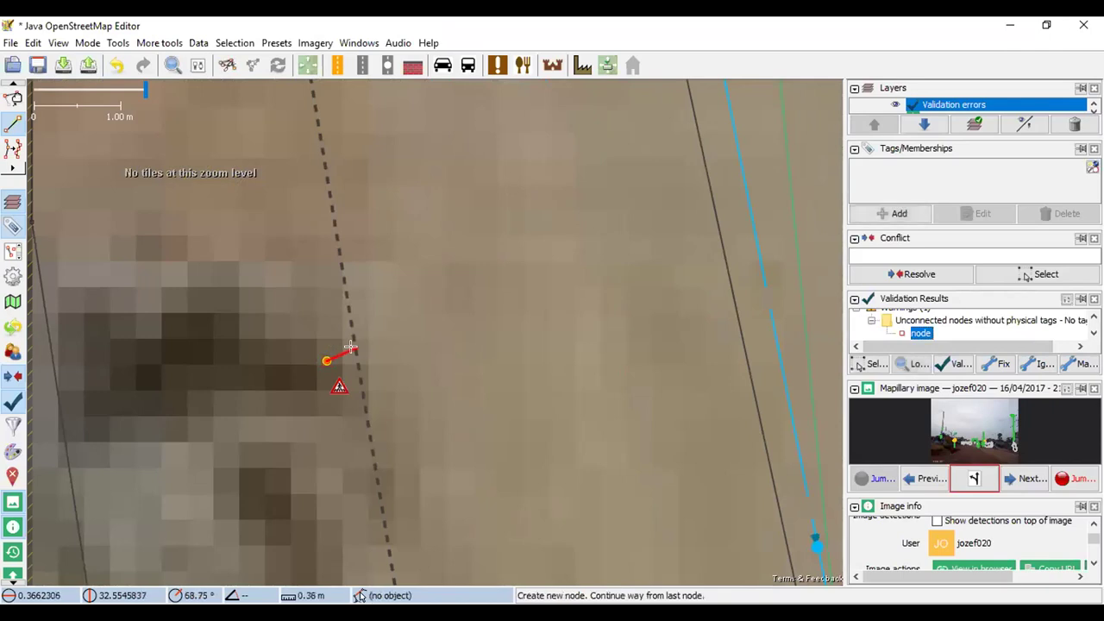
{"action": "key", "text": "s"}
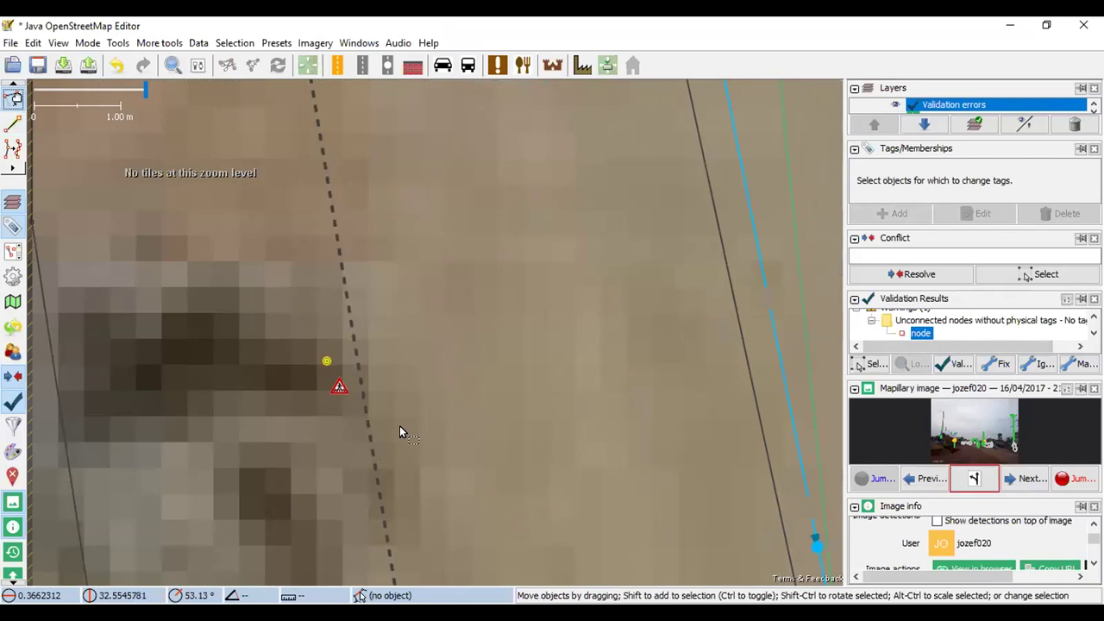
{"action": "left_click", "coordinate": [326, 361]}
{"action": "left_click", "coordinate": [897, 213]}
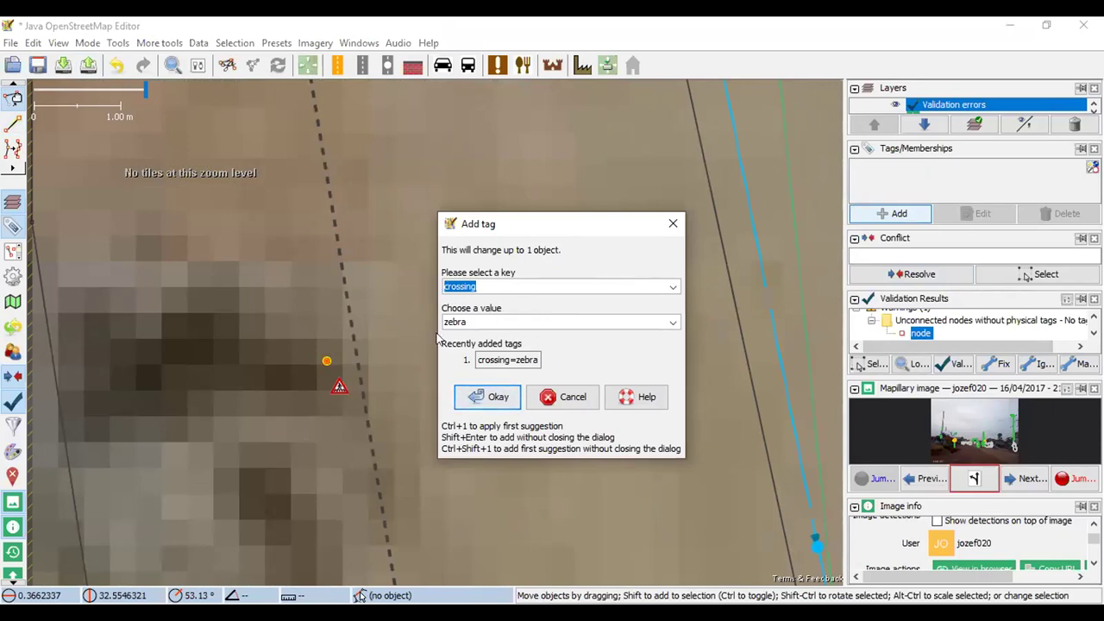
{"action": "left_click", "coordinate": [476, 398]}
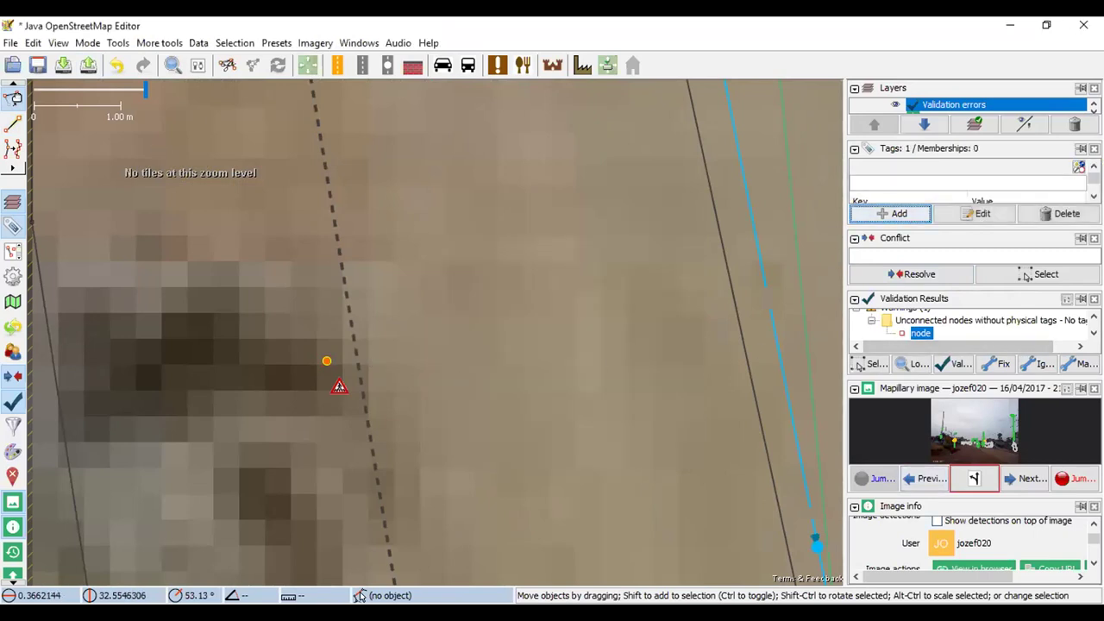
Retry the upload, then zoom to the isolated-node warning and review its crossing=zebra tag
{"action": "left_click", "coordinate": [88, 66]}
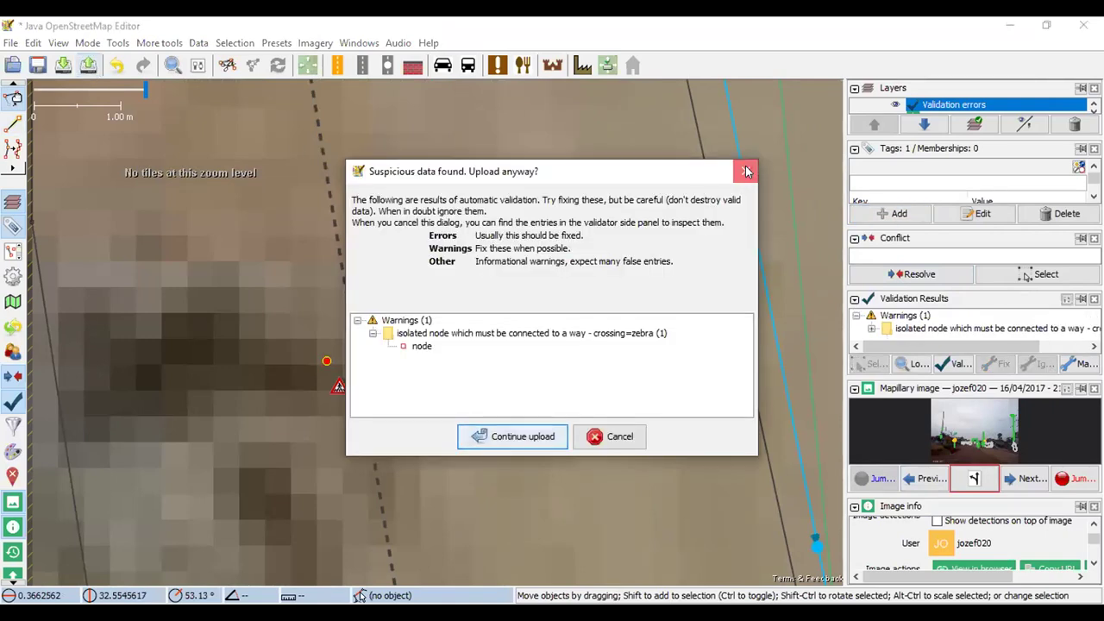
{"action": "left_click", "coordinate": [747, 171]}
{"action": "left_click", "coordinate": [872, 328]}
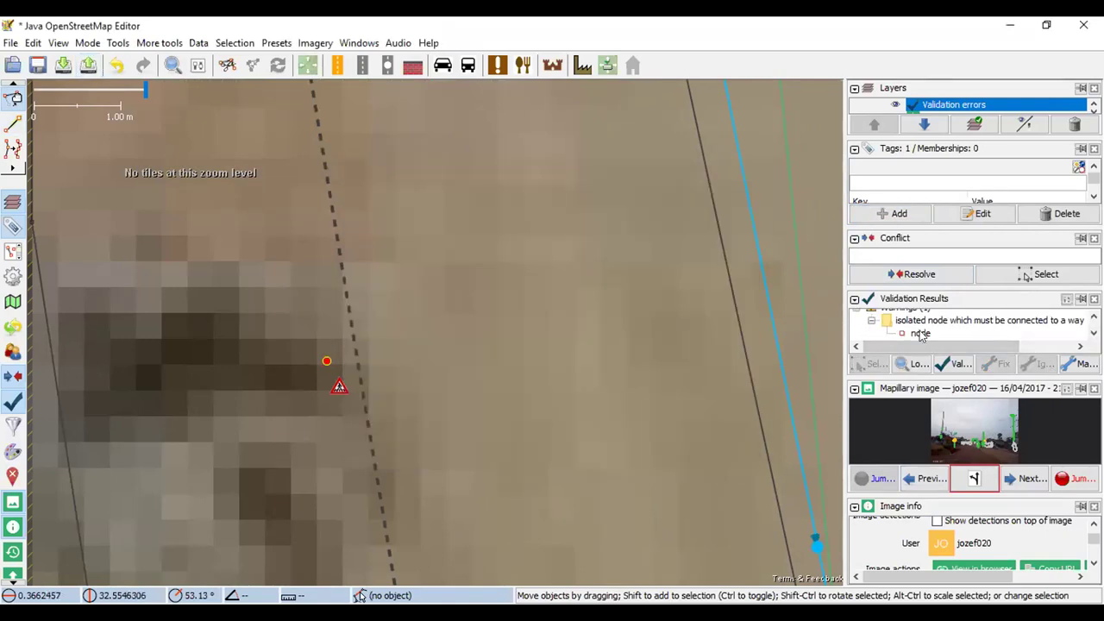
{"action": "right_click", "coordinate": [921, 335]}
{"action": "left_click", "coordinate": [959, 344]}
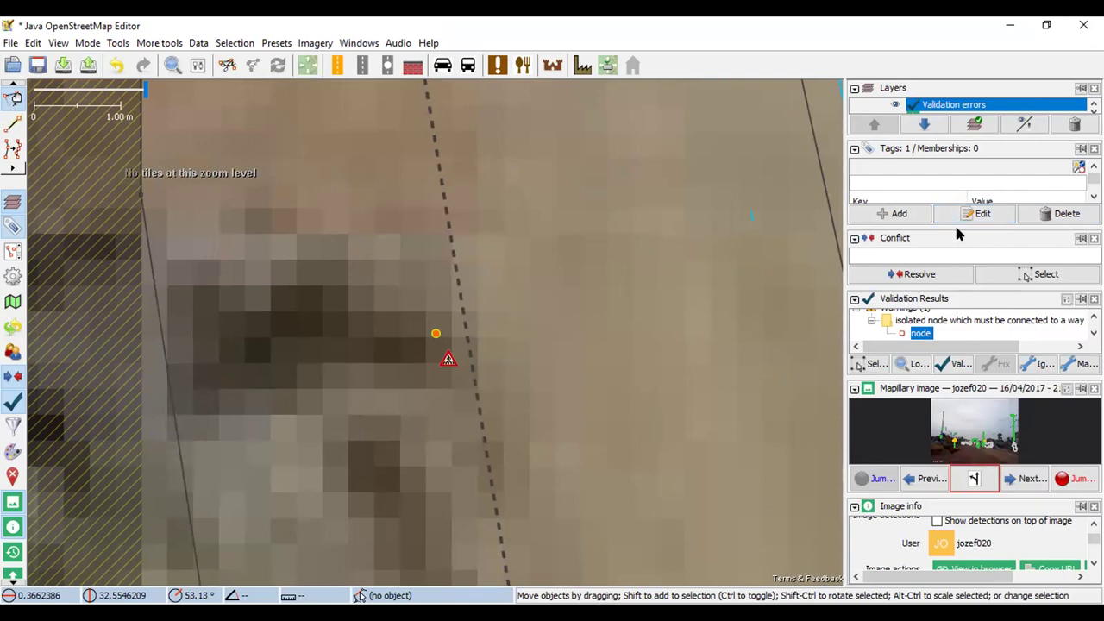
{"action": "left_click", "coordinate": [916, 217]}
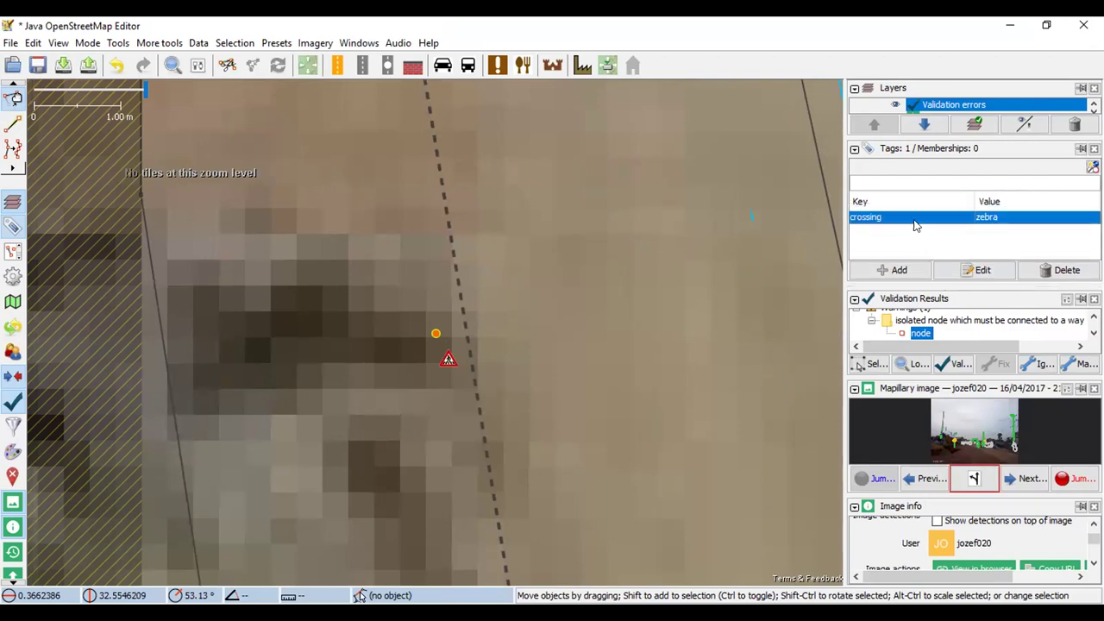
{"action": "left_click", "coordinate": [897, 270]}
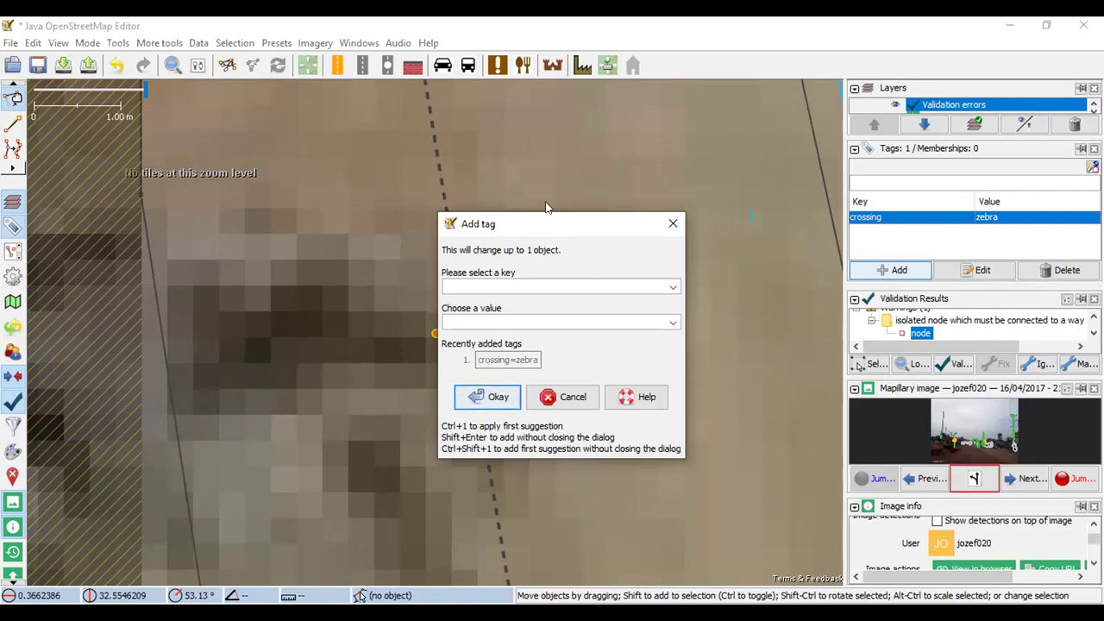
{"action": "left_click", "coordinate": [673, 224]}
{"action": "left_click", "coordinate": [277, 42]}
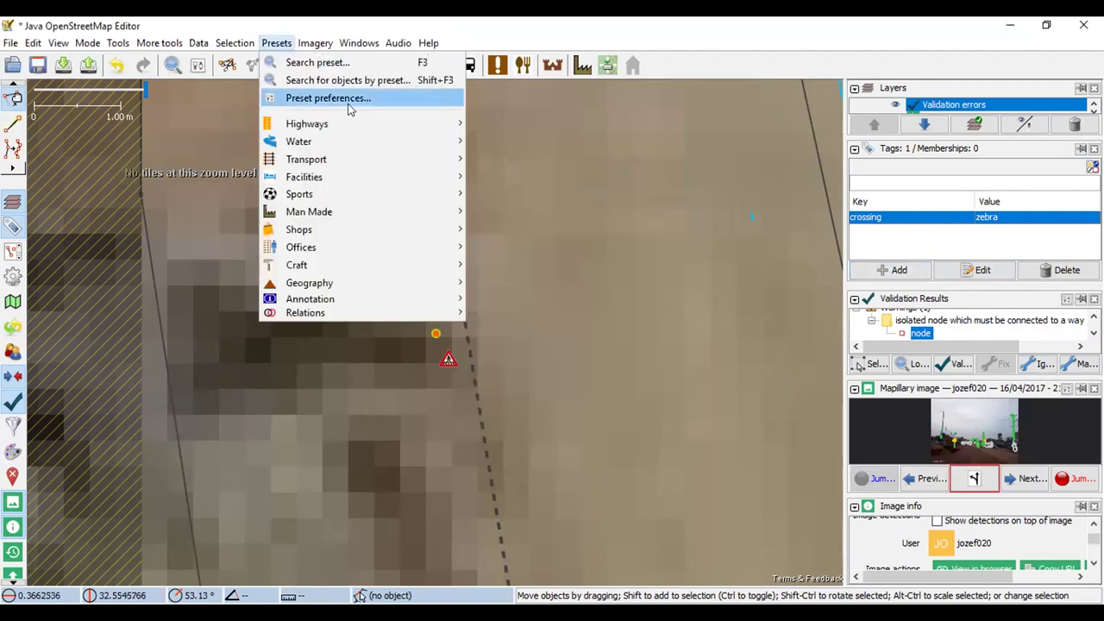
Open the Highways › Waypoints › Pedestrian Crossing preset for the node, crossing type zebra
{"action": "mouse_move", "coordinate": [370, 165]}
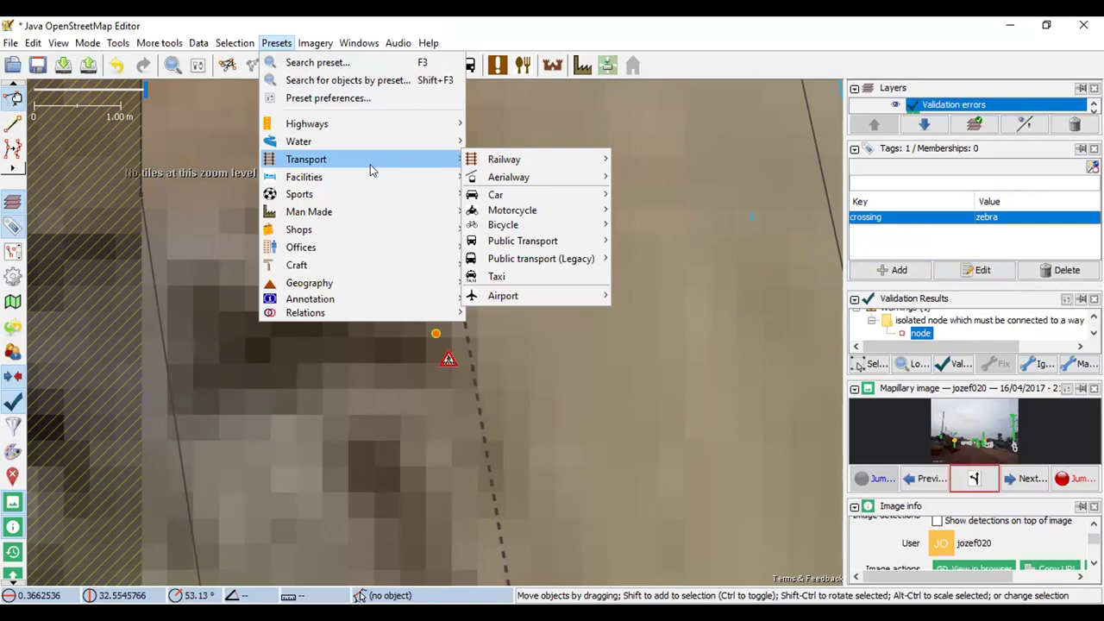
{"action": "mouse_move", "coordinate": [521, 247]}
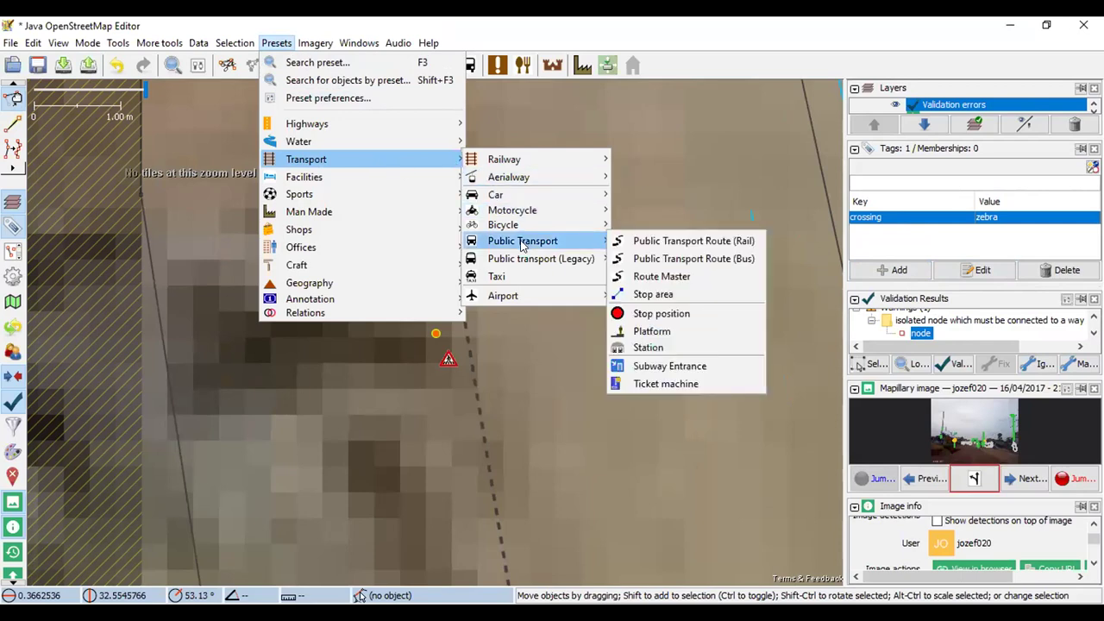
{"action": "mouse_move", "coordinate": [524, 213]}
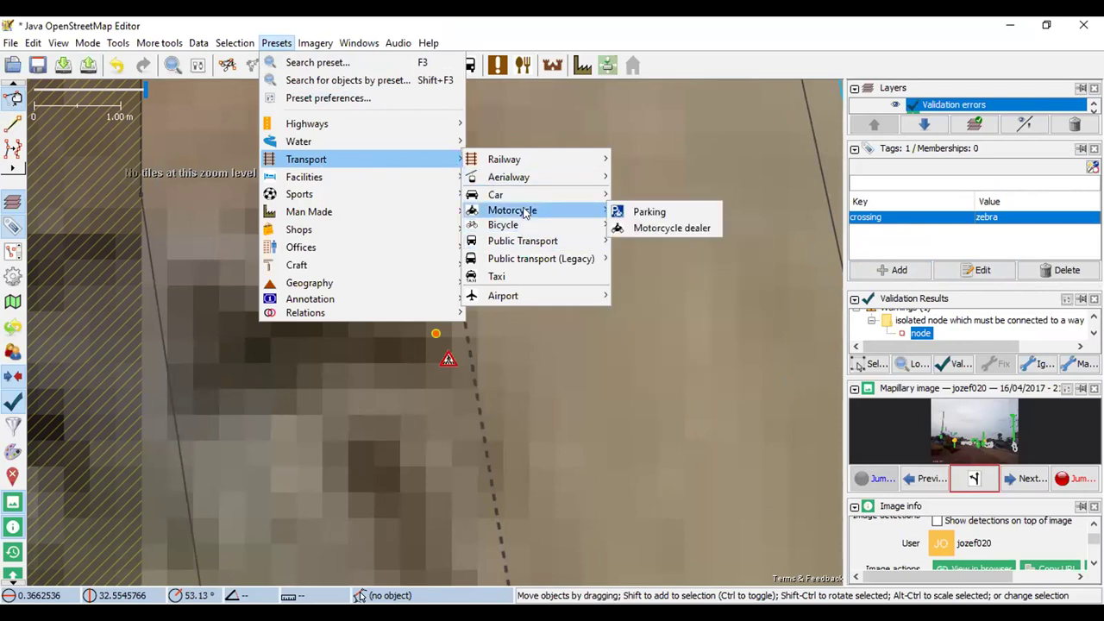
{"action": "mouse_move", "coordinate": [522, 191]}
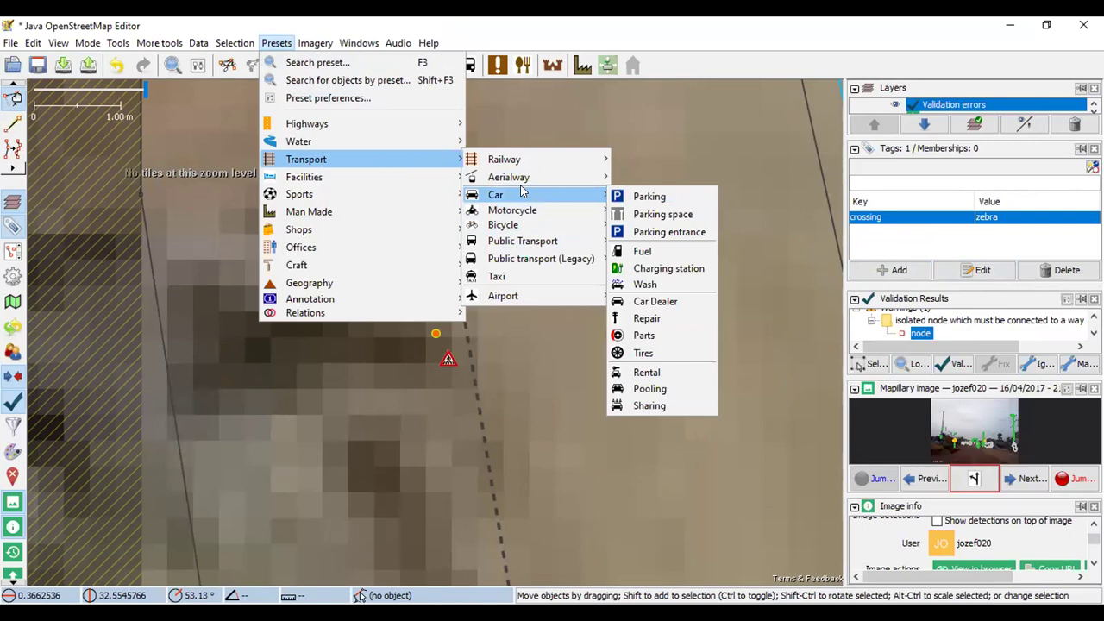
{"action": "mouse_move", "coordinate": [519, 159]}
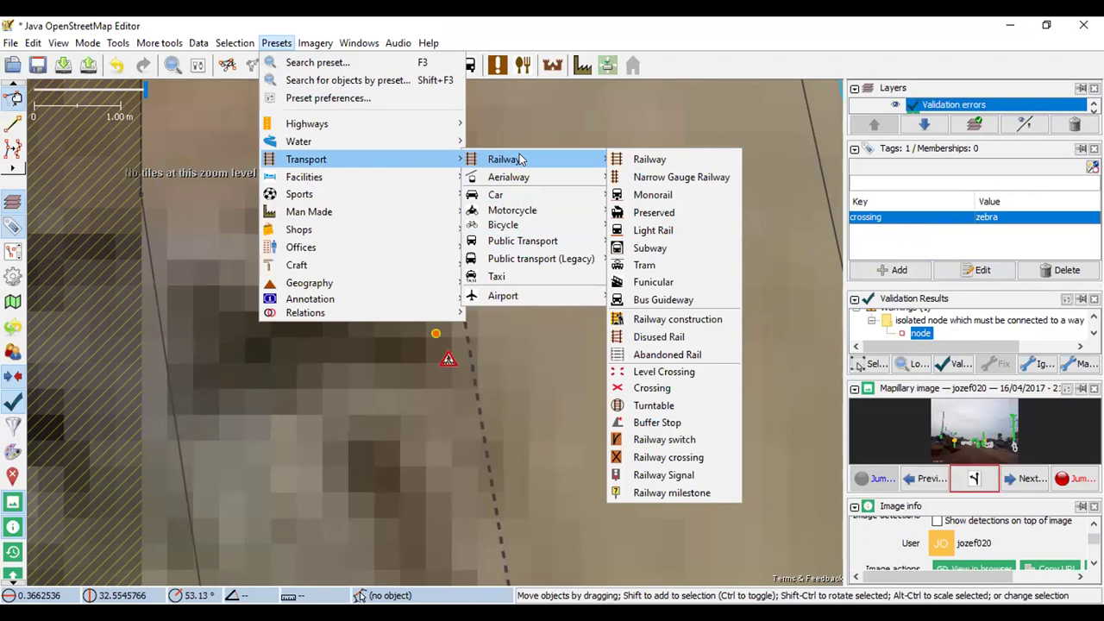
{"action": "mouse_move", "coordinate": [420, 183]}
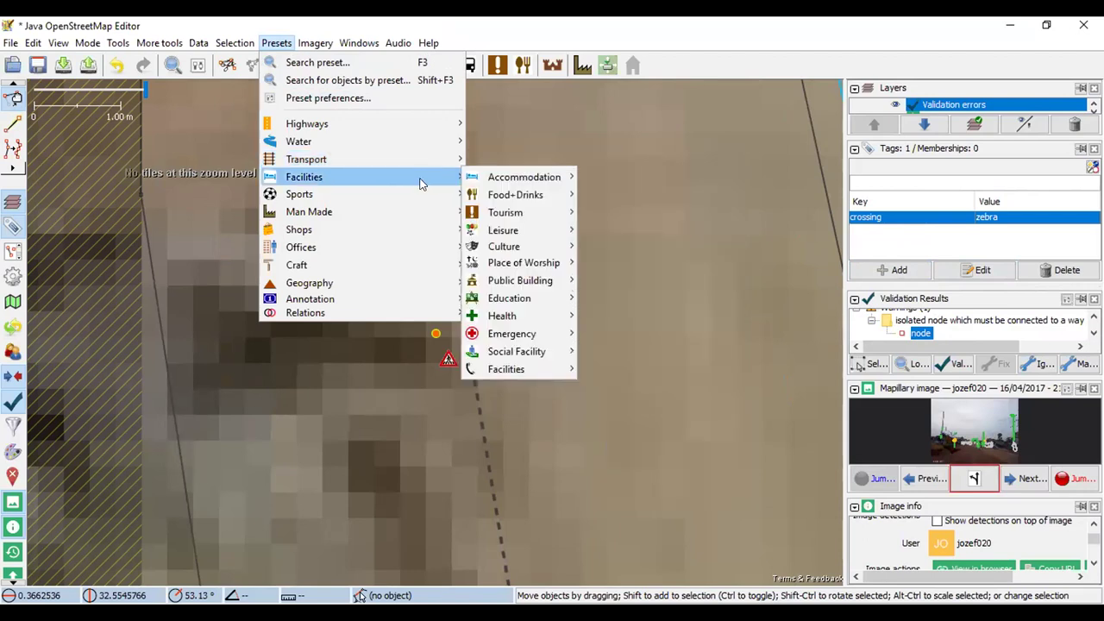
{"action": "mouse_move", "coordinate": [408, 204]}
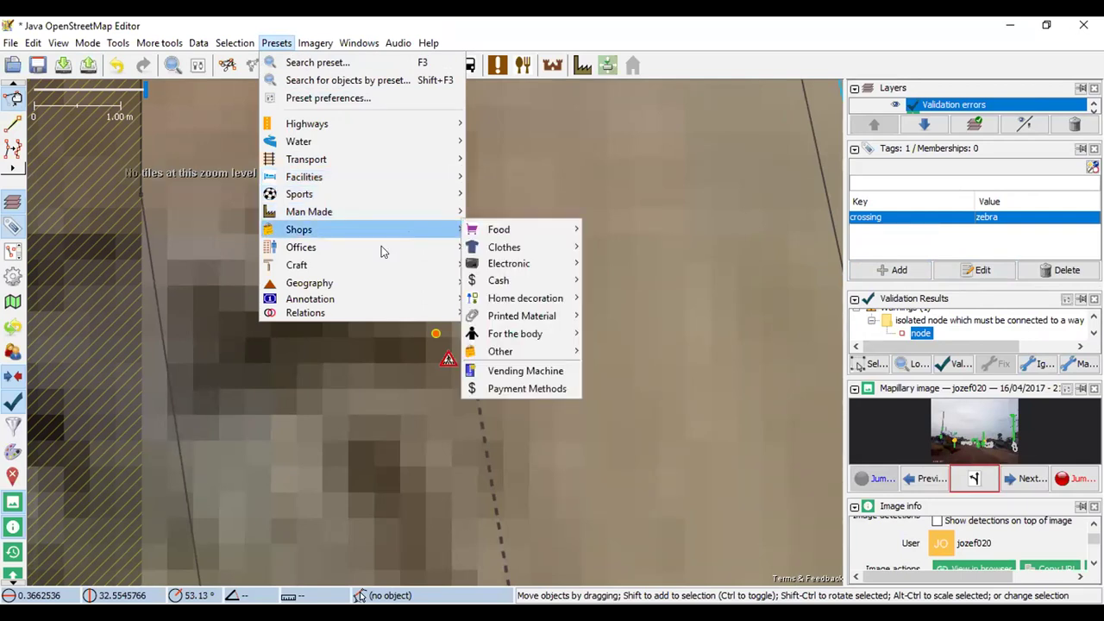
{"action": "mouse_move", "coordinate": [393, 301]}
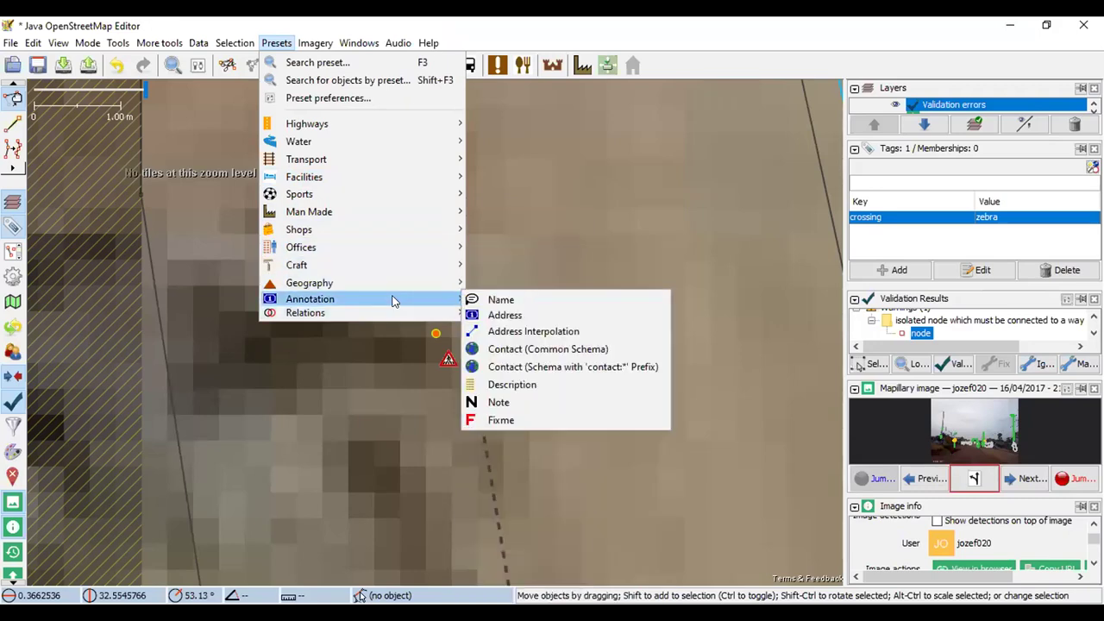
{"action": "mouse_move", "coordinate": [396, 320]}
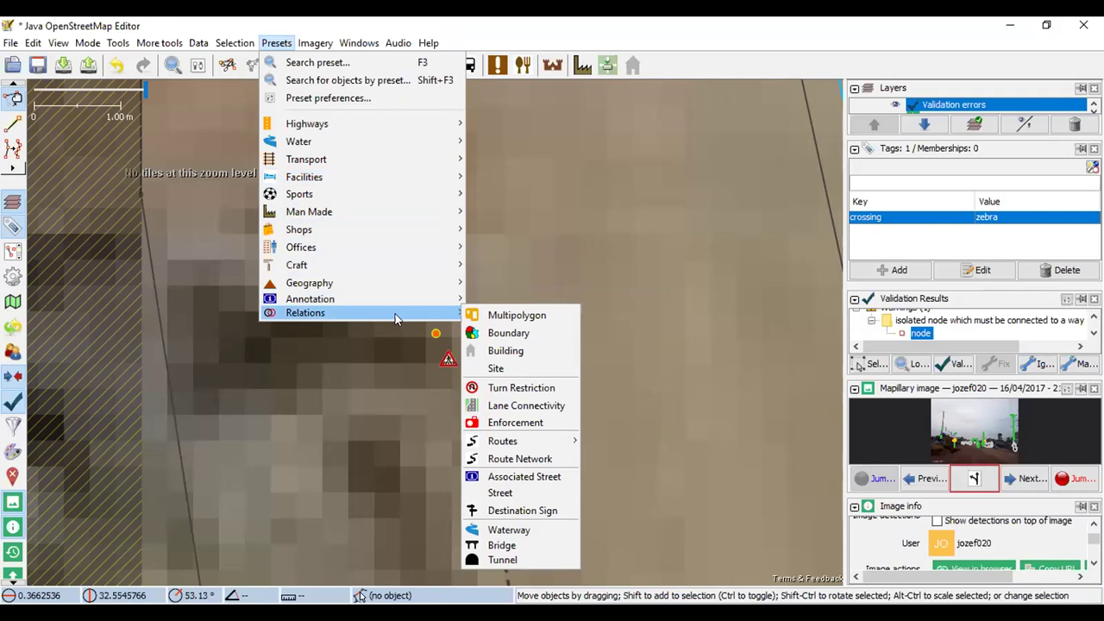
{"action": "mouse_move", "coordinate": [363, 235]}
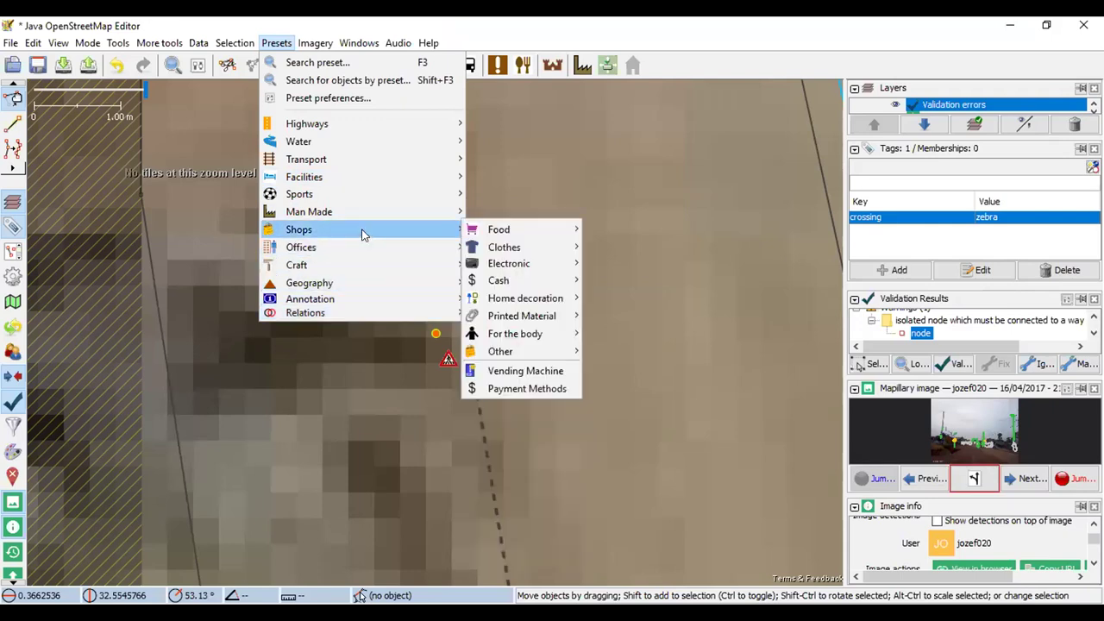
{"action": "mouse_move", "coordinate": [361, 214]}
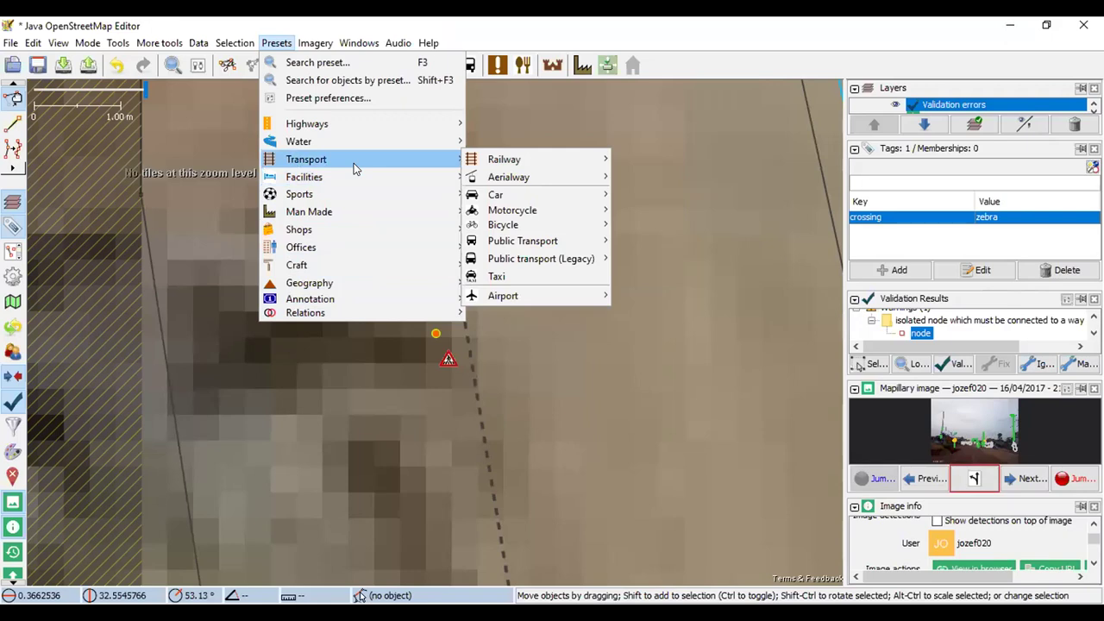
{"action": "mouse_move", "coordinate": [474, 165]}
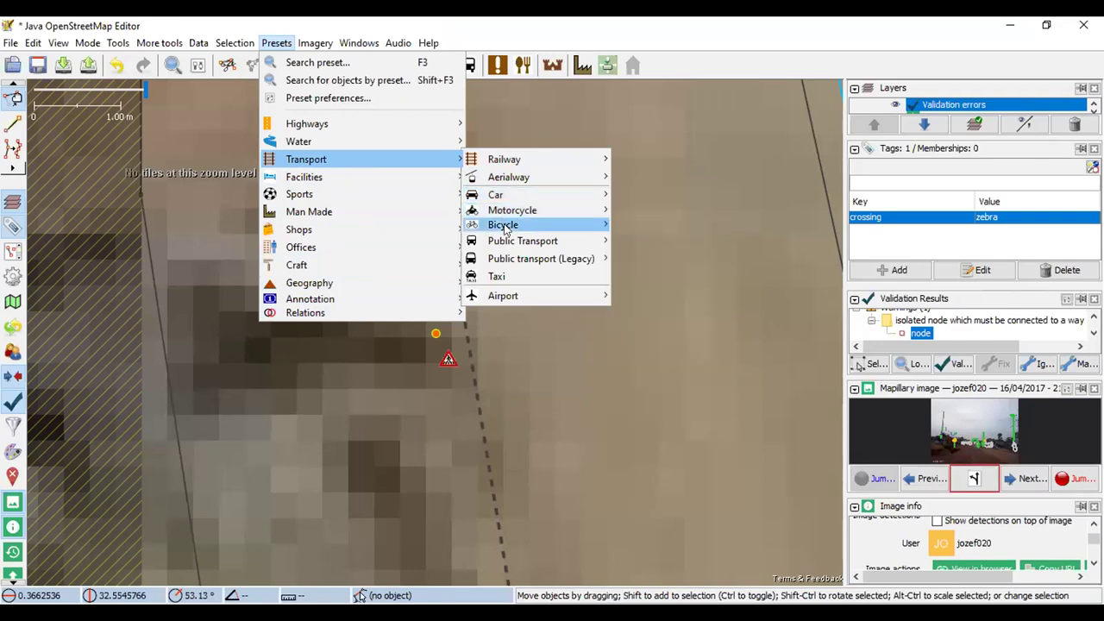
{"action": "mouse_move", "coordinate": [505, 230]}
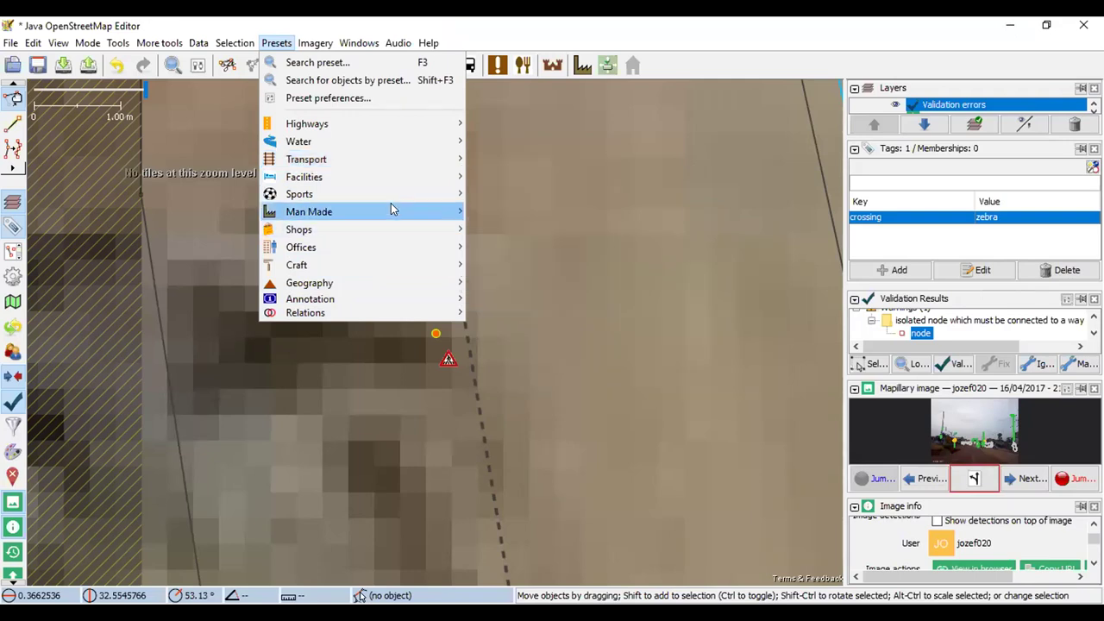
{"action": "mouse_move", "coordinate": [382, 130]}
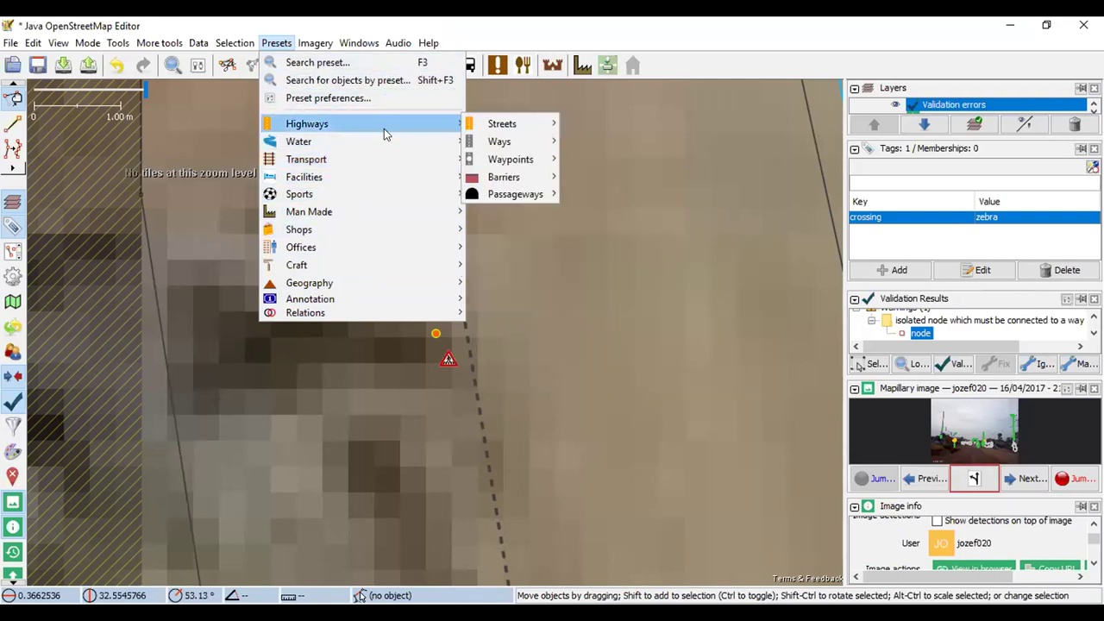
{"action": "mouse_move", "coordinate": [466, 127]}
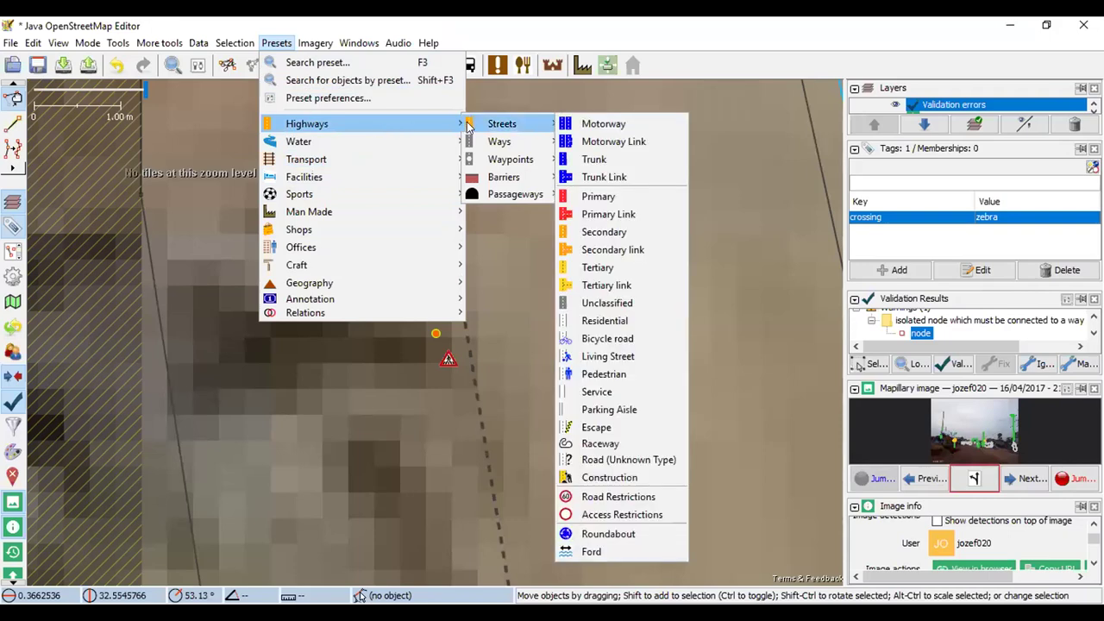
{"action": "mouse_move", "coordinate": [495, 144]}
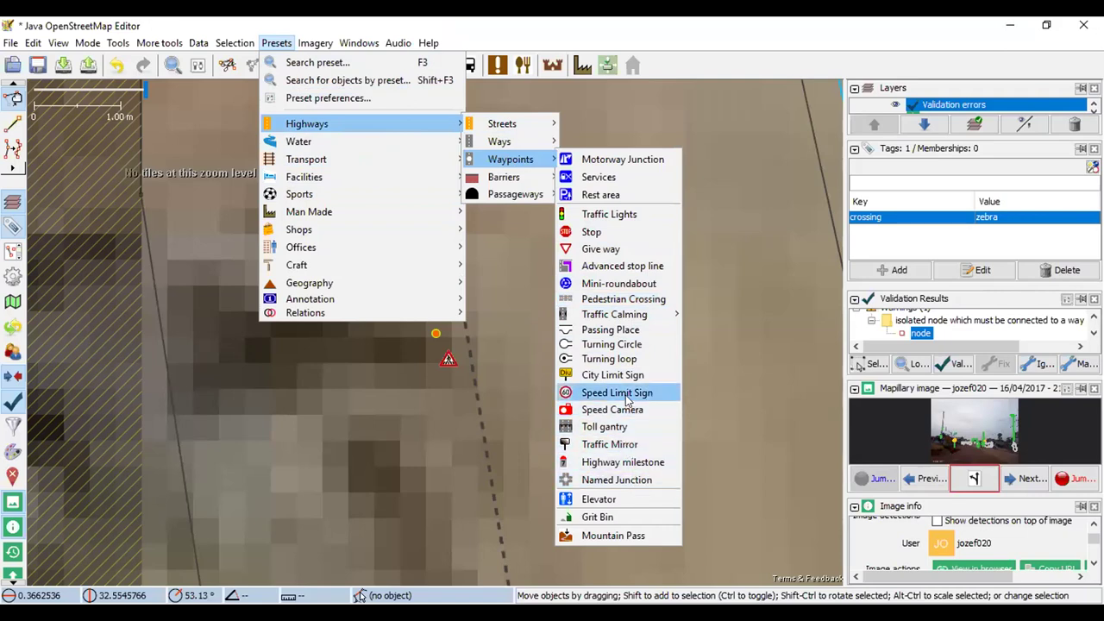
{"action": "left_click", "coordinate": [639, 296]}
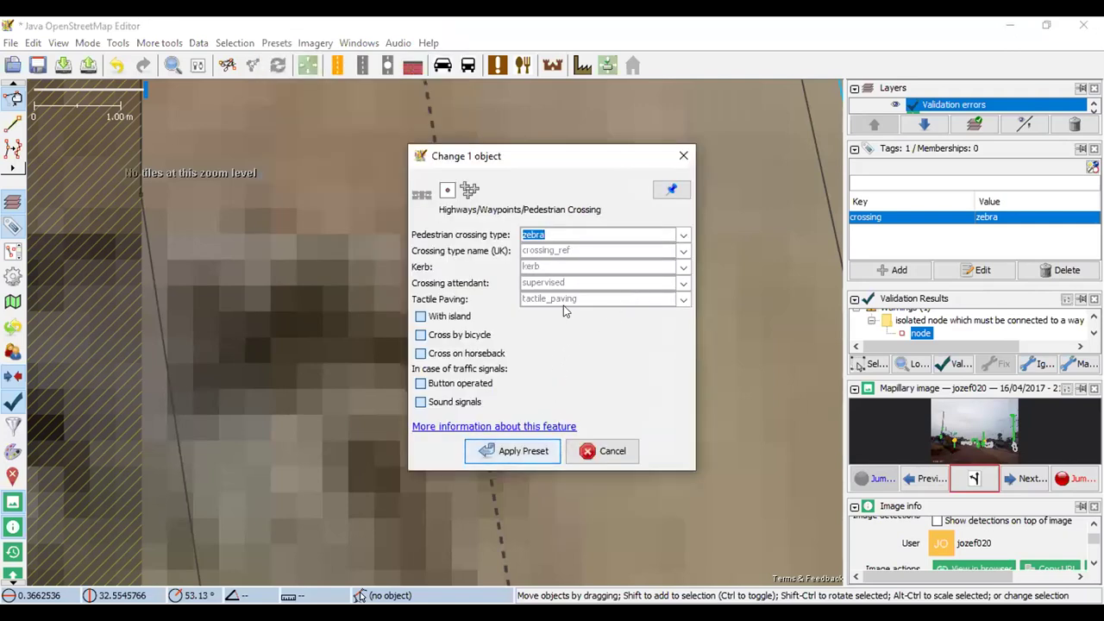
Apply the Pedestrian Crossing preset, start the upload, and cancel it at the warnings
{"action": "left_click", "coordinate": [493, 451]}
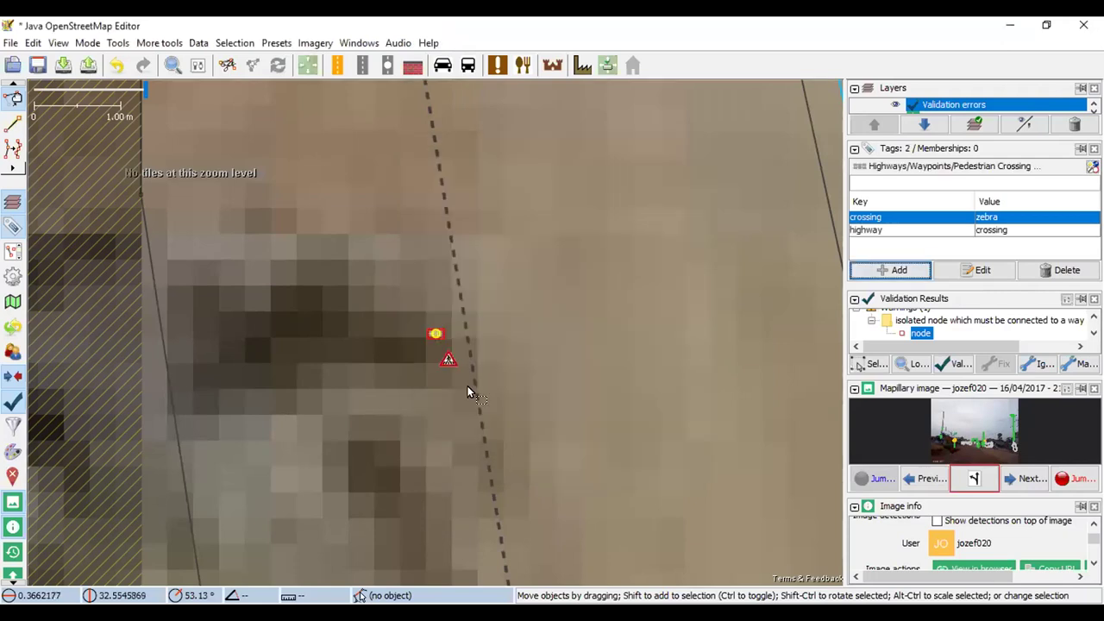
{"action": "scroll", "coordinate": [424, 345], "scroll_direction": "down", "scroll_amount": 4}
{"action": "left_click", "coordinate": [89, 66]}
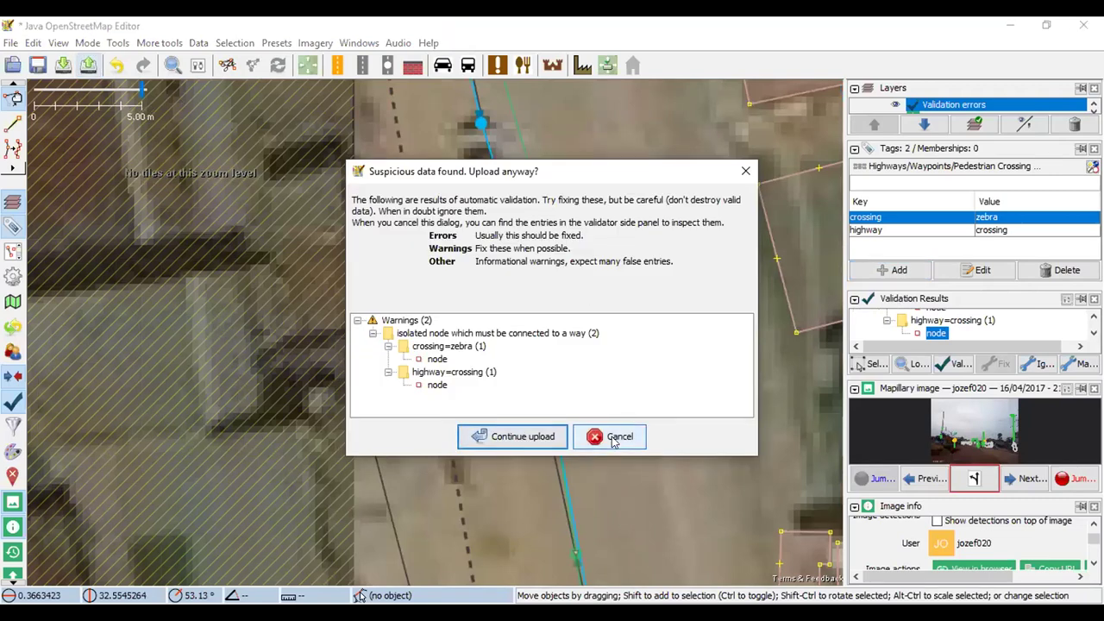
{"action": "left_click", "coordinate": [509, 439]}
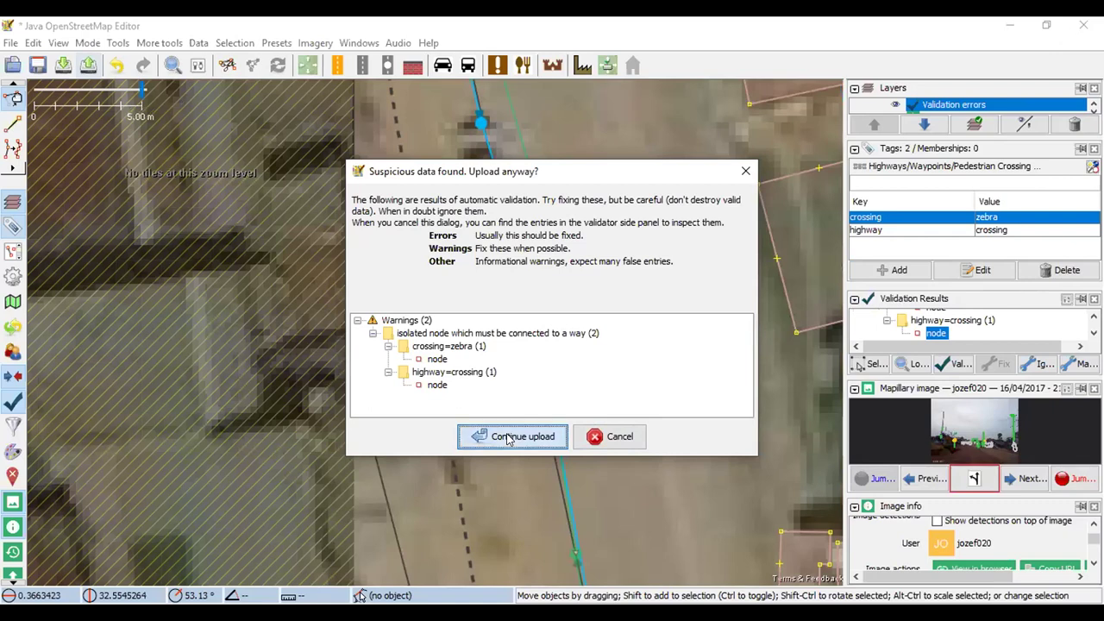
{"action": "left_click", "coordinate": [607, 438]}
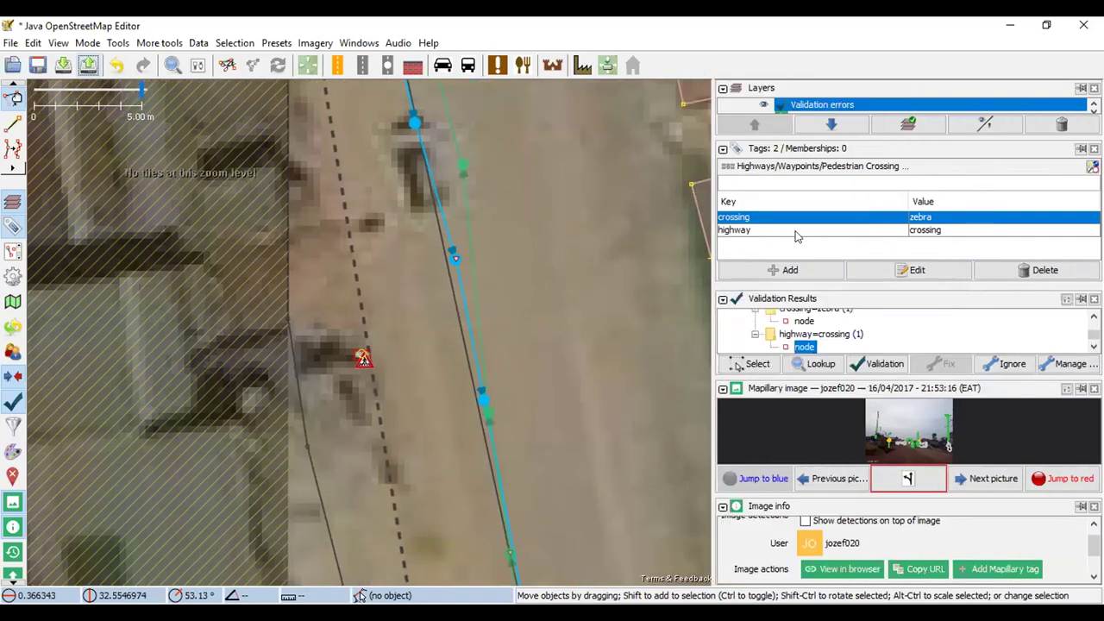
Delete the node's crossing=zebra tag, keeping highway=crossing, and start the upload again
{"action": "left_click", "coordinate": [793, 233]}
{"action": "left_click", "coordinate": [794, 219]}
{"action": "right_click", "coordinate": [794, 219]}
{"action": "left_click", "coordinate": [831, 266]}
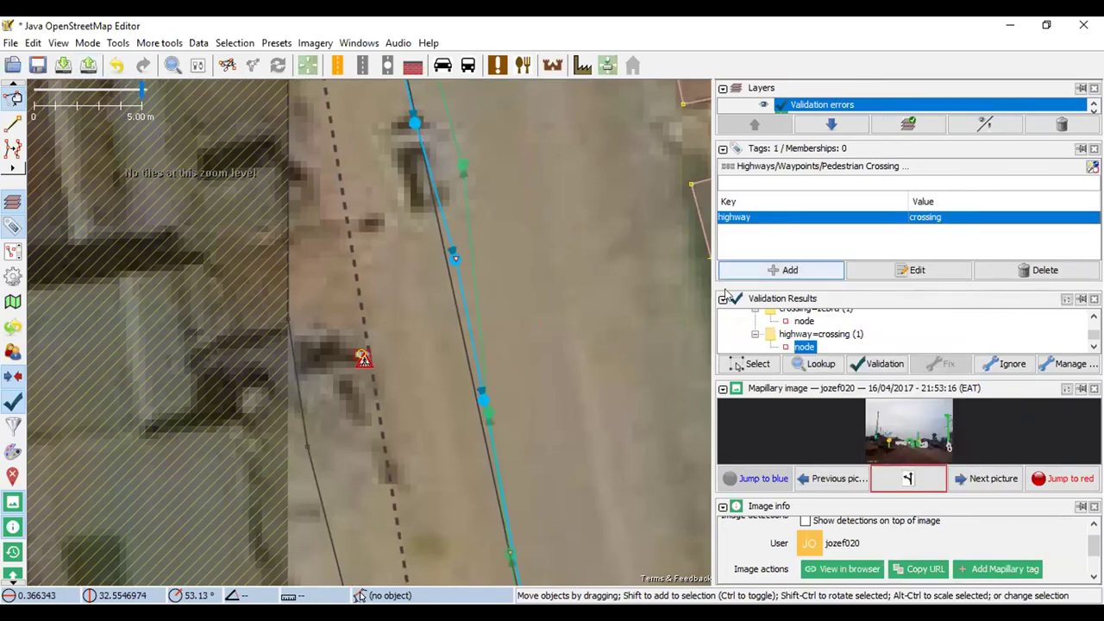
{"action": "left_click", "coordinate": [88, 65]}
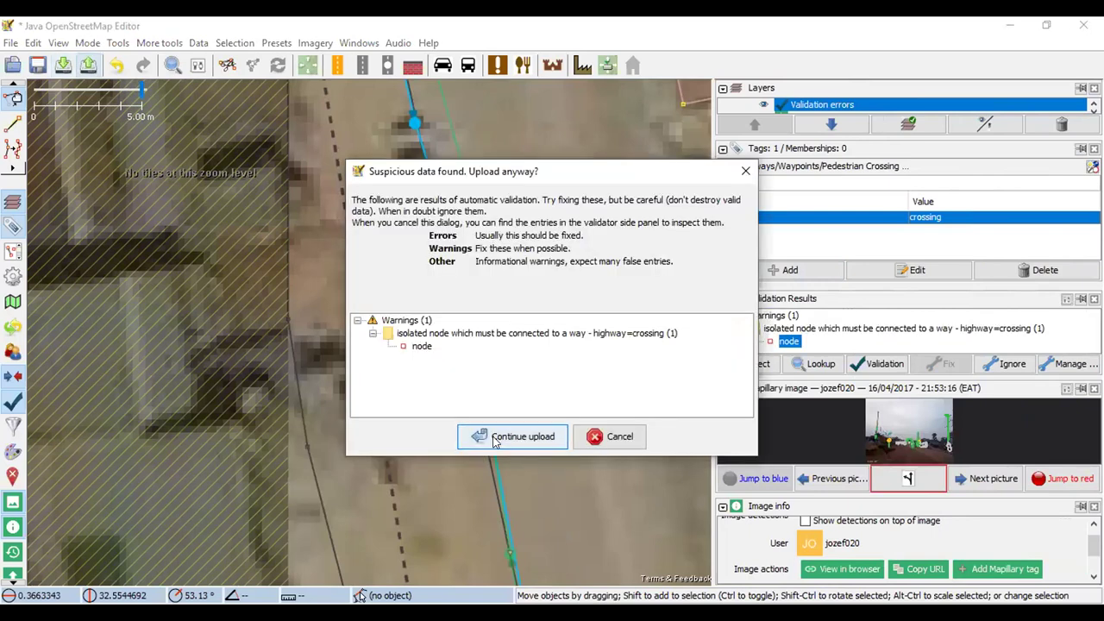
Continue past the warning, upload the changeset, then switch back to the Tasking Manager
{"action": "left_click", "coordinate": [495, 438]}
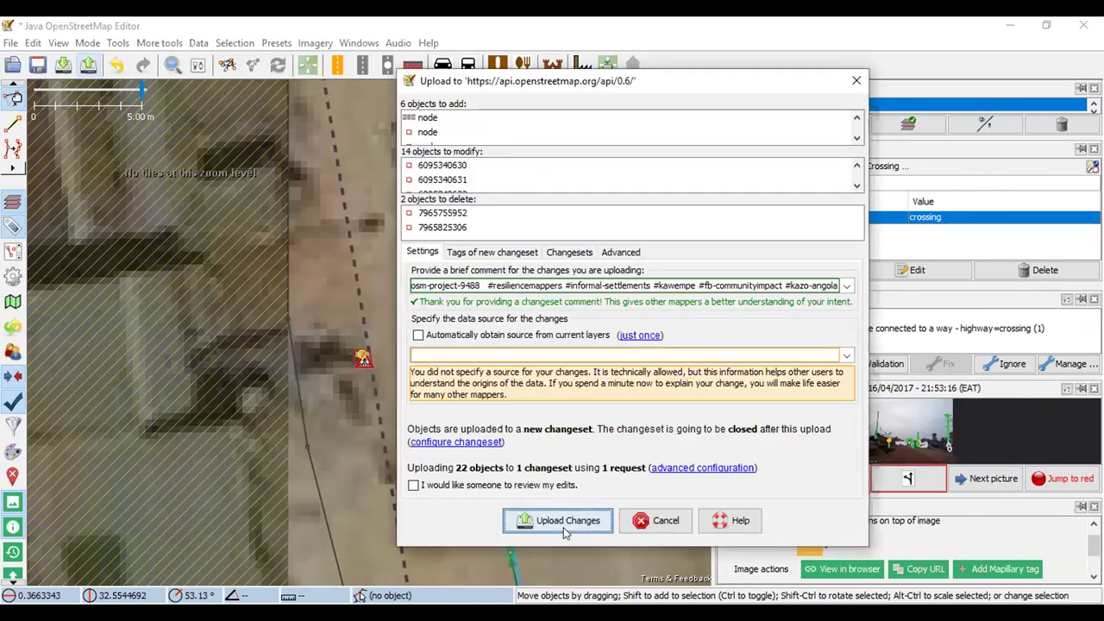
{"action": "left_click", "coordinate": [565, 528]}
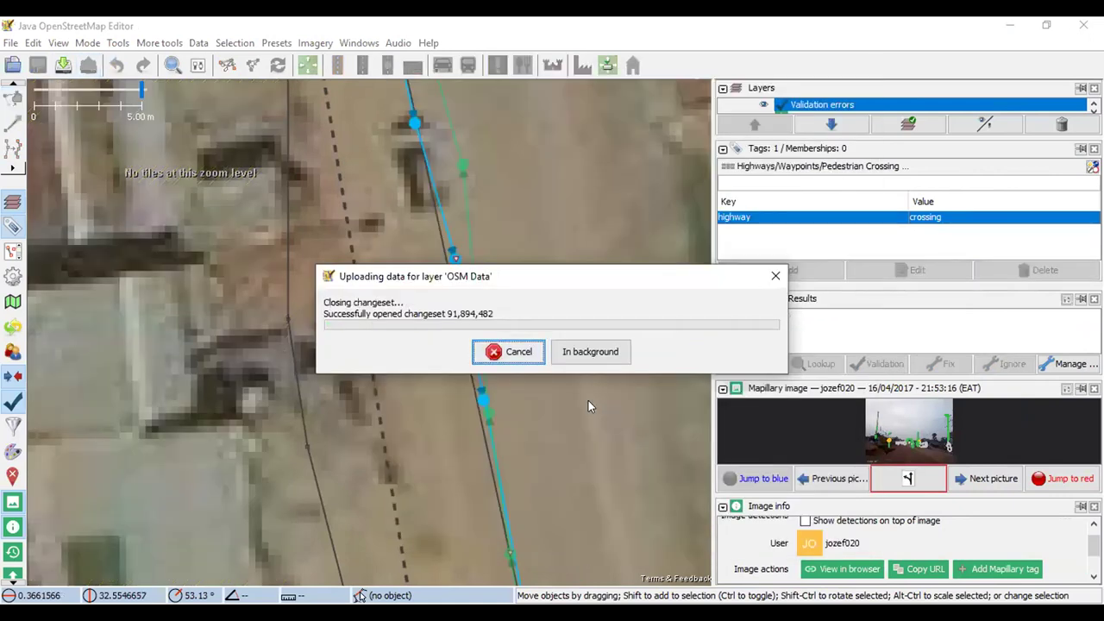
{"action": "scroll", "coordinate": [327, 263], "scroll_direction": "down", "scroll_amount": 3}
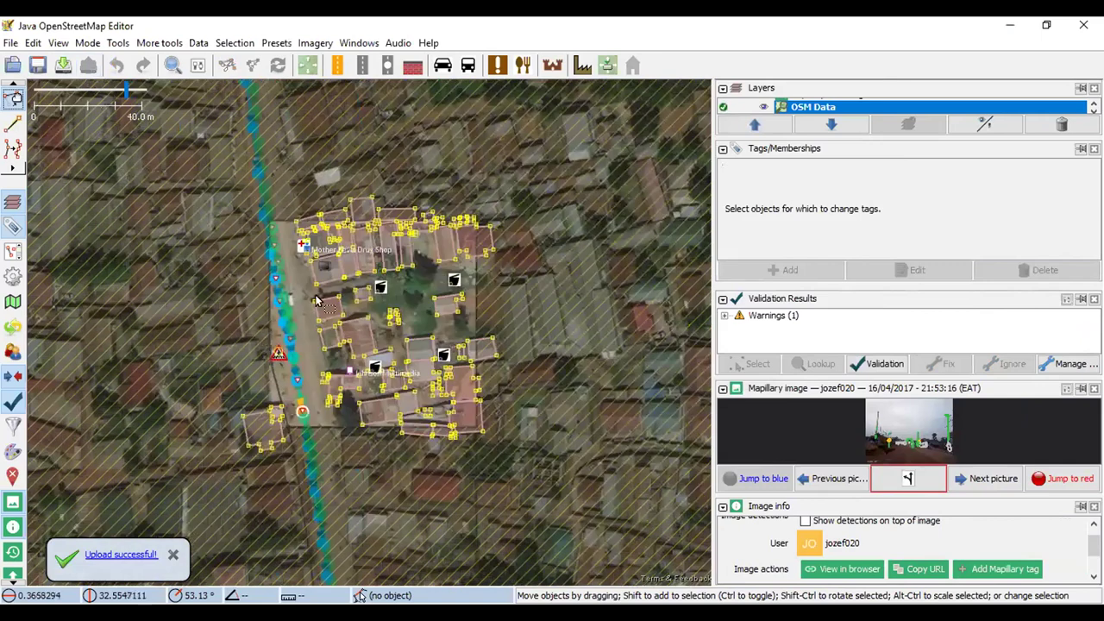
{"action": "scroll", "coordinate": [328, 264], "scroll_direction": "up", "scroll_amount": 2}
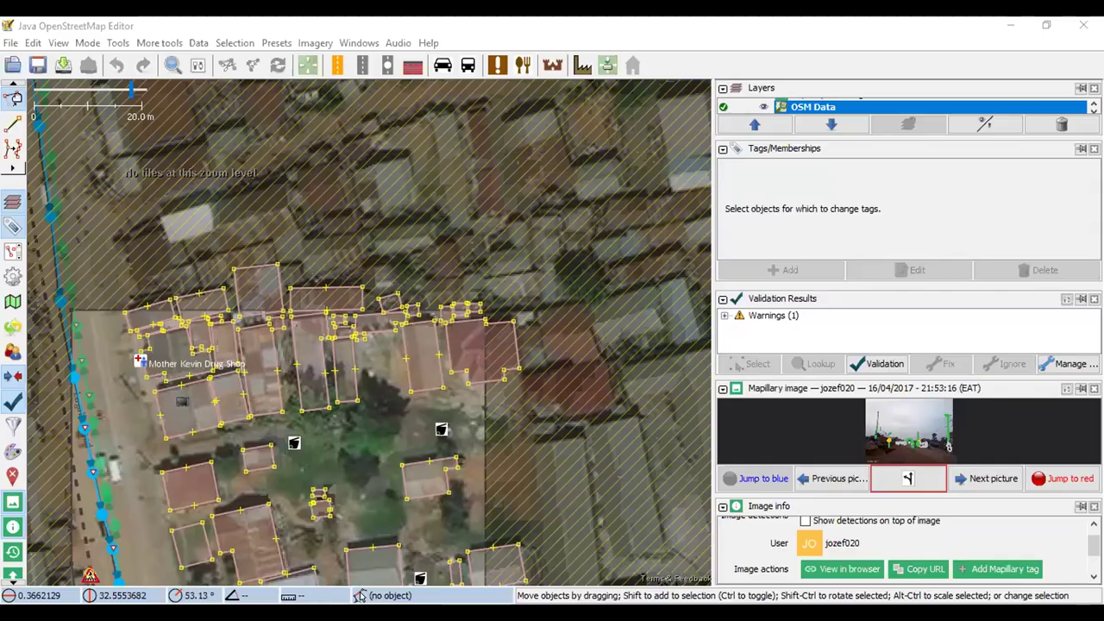
{"action": "key", "text": "alt+Tab"}
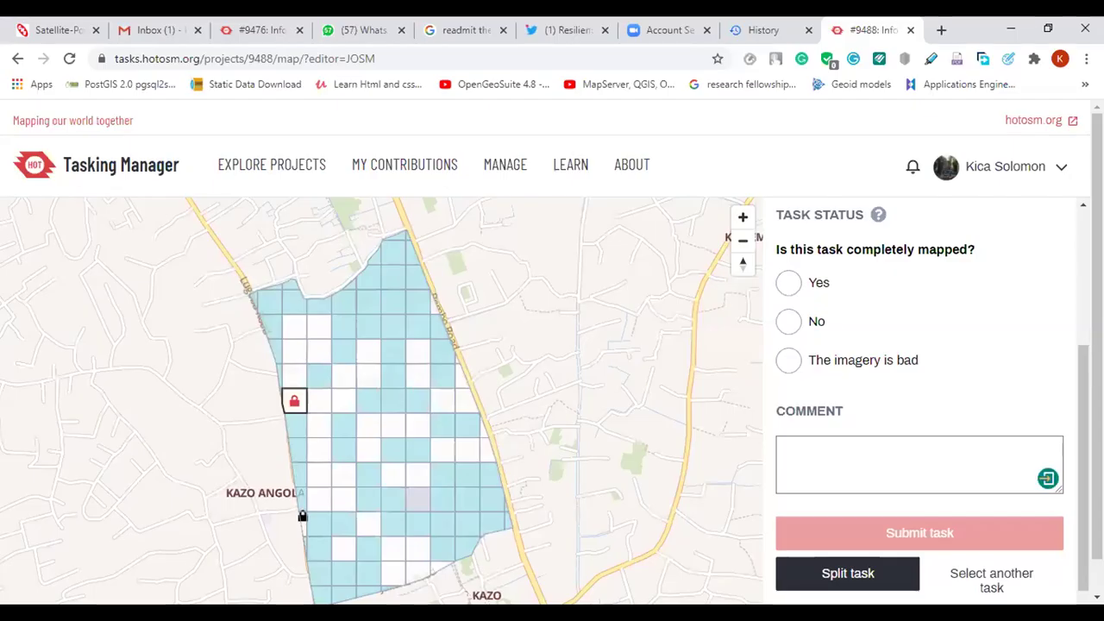
Select Yes for 'Is this task completely mapped?' on the task page
{"action": "left_click", "coordinate": [785, 287]}
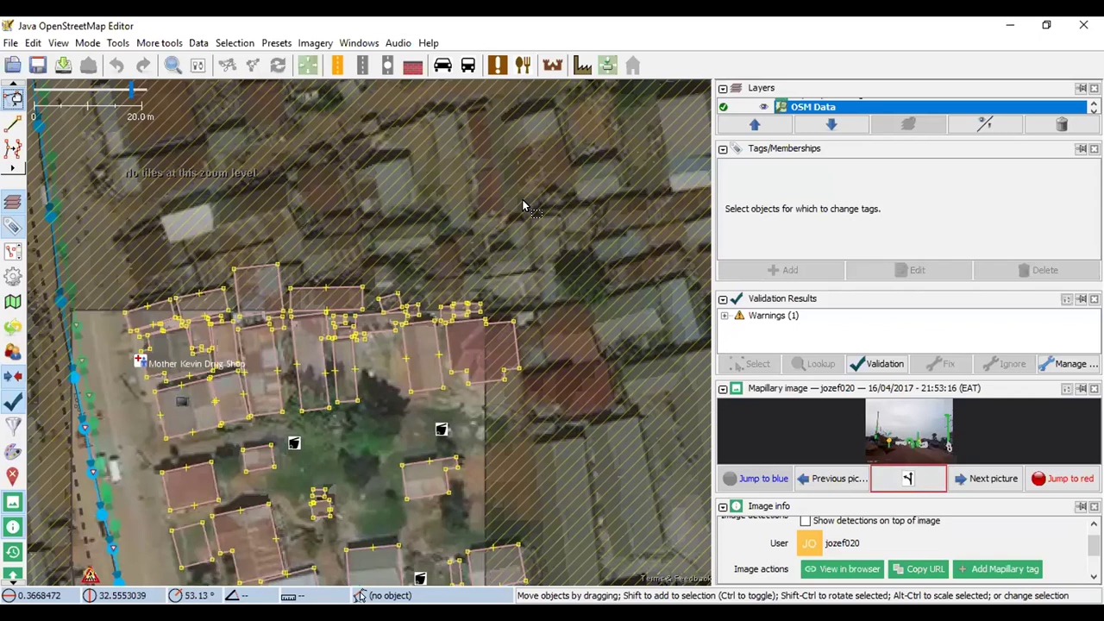
Pop the Mapillary street photo into a floating window and flip to the next and previous photos
{"action": "scroll", "coordinate": [445, 177], "scroll_direction": "down", "scroll_amount": 2}
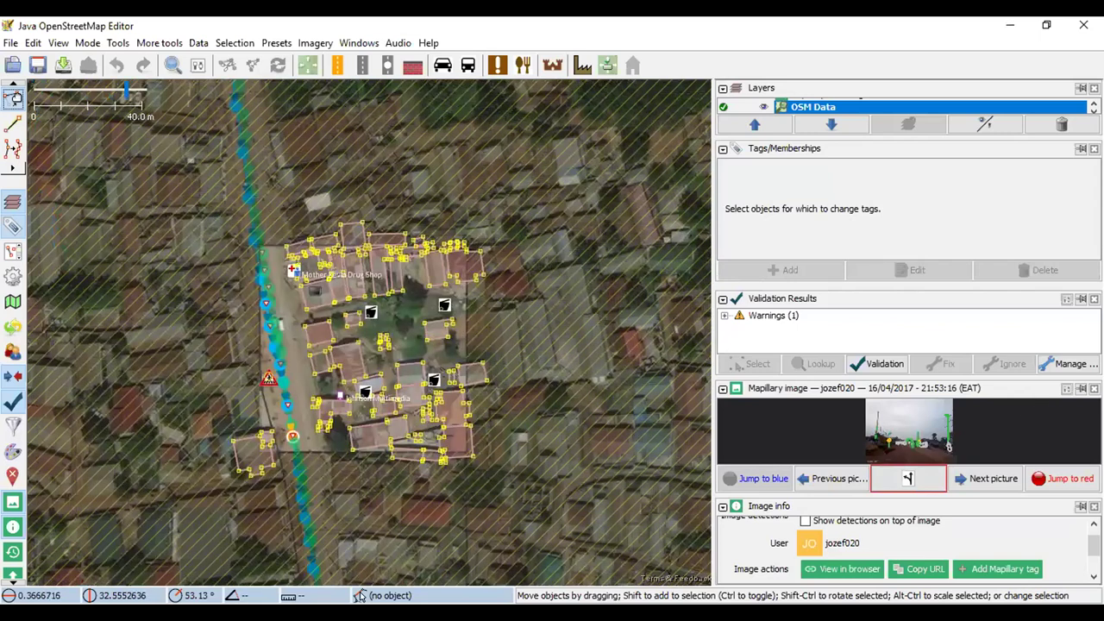
{"action": "left_click", "coordinate": [1081, 388]}
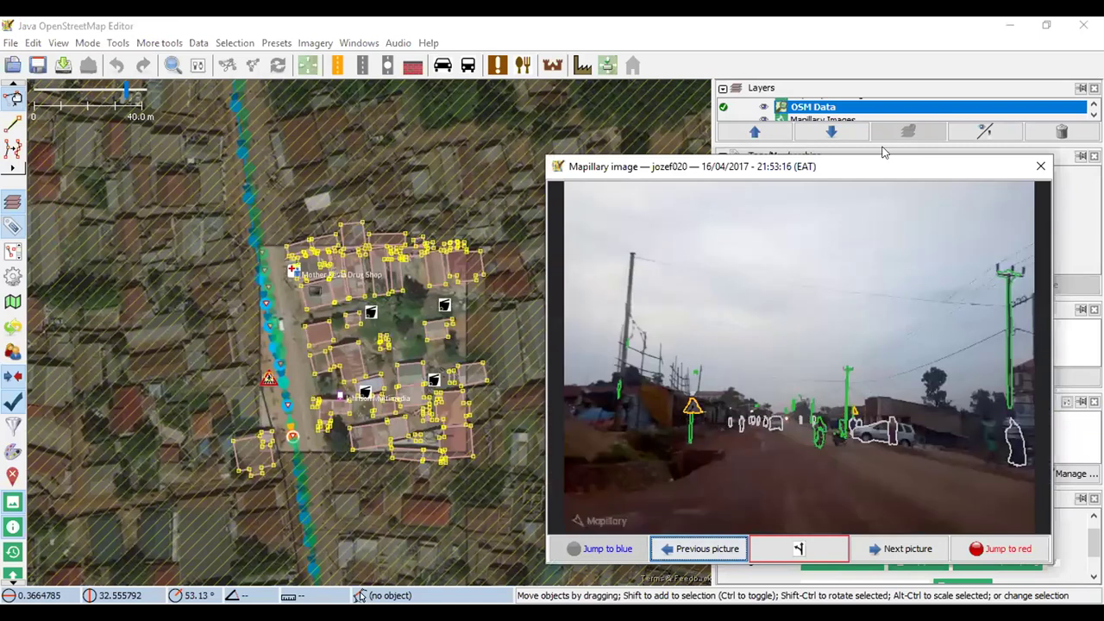
{"action": "left_click_drag", "start_coordinate": [883, 168], "coordinate": [767, 144]}
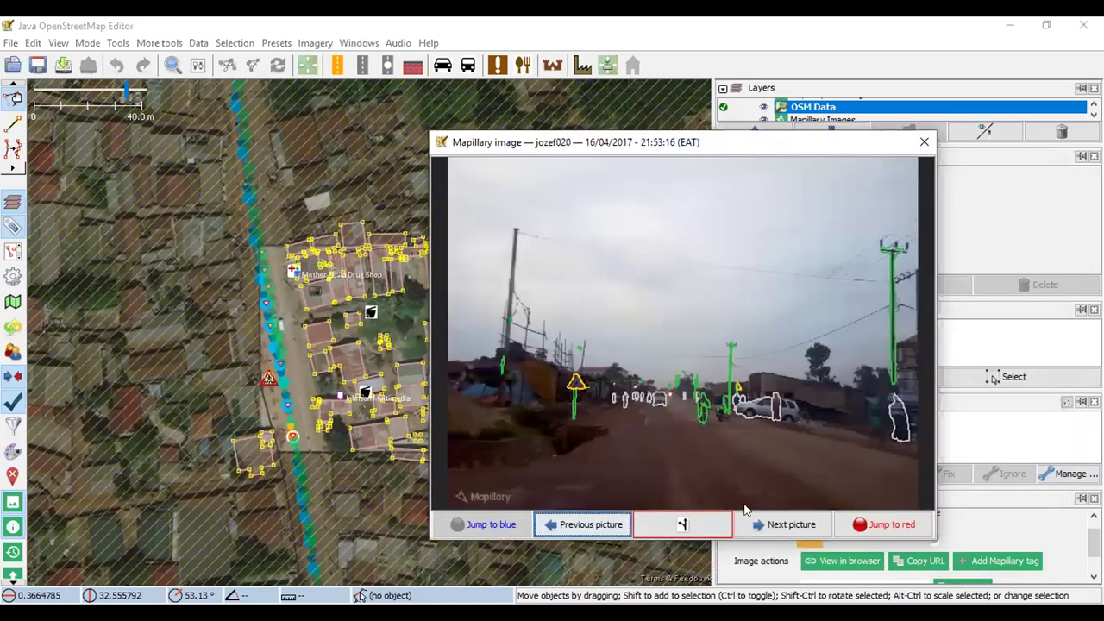
{"action": "left_click", "coordinate": [788, 524]}
{"action": "left_click", "coordinate": [589, 528]}
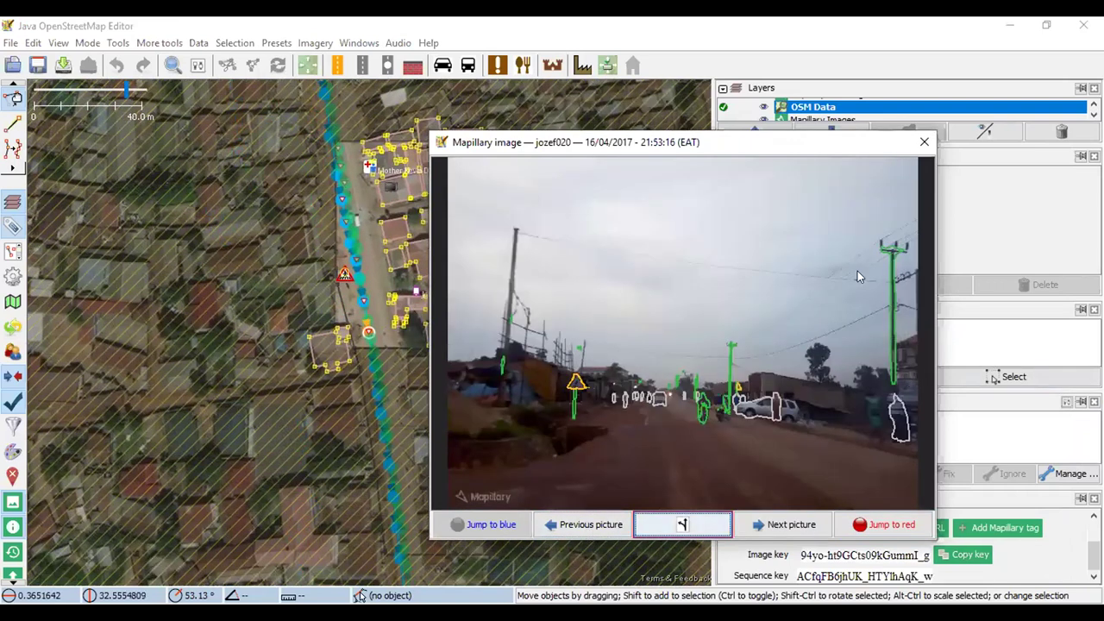
Move the photo window aside, pan to the traced buildings, and close the floating photo to dock it
{"action": "left_click_drag", "start_coordinate": [665, 145], "coordinate": [742, 136]}
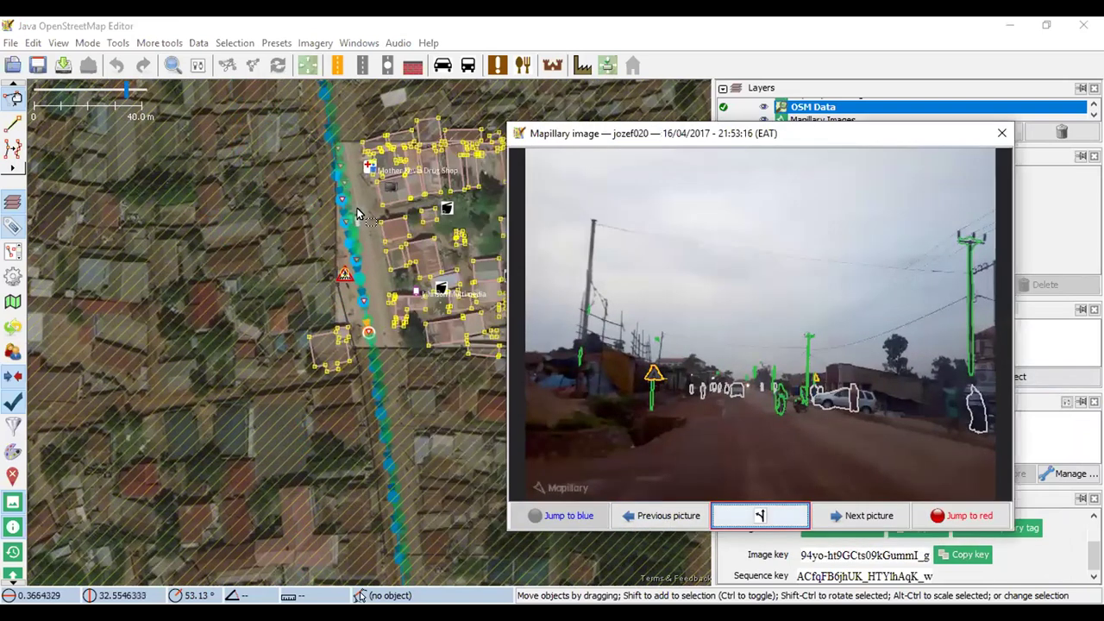
{"action": "left_click_drag", "start_coordinate": [352, 206], "coordinate": [196, 287]}
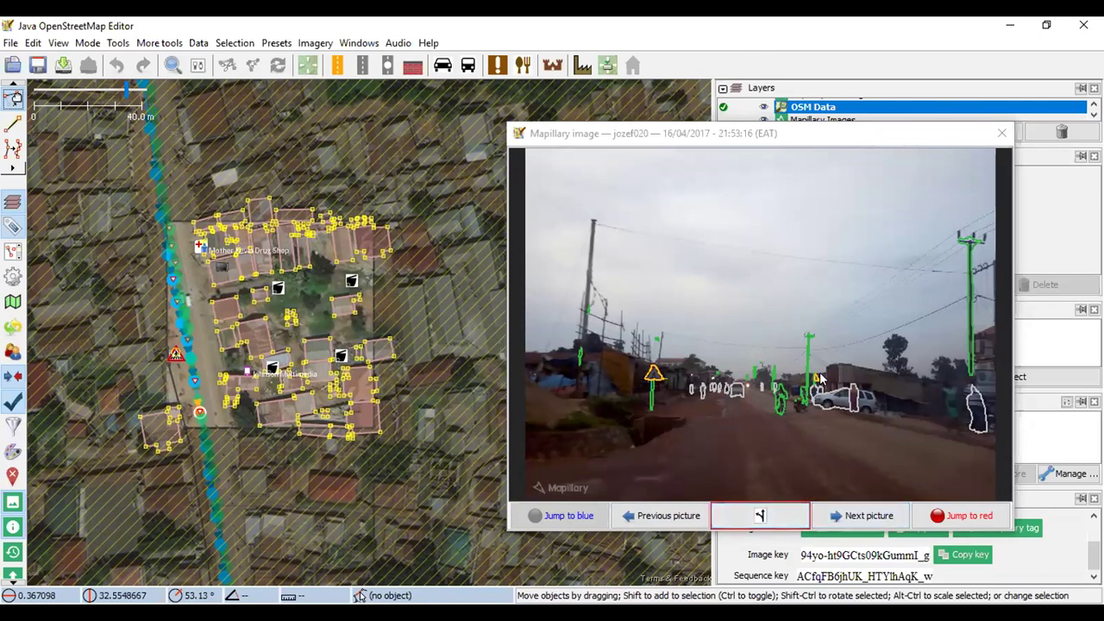
{"action": "left_click", "coordinate": [821, 273]}
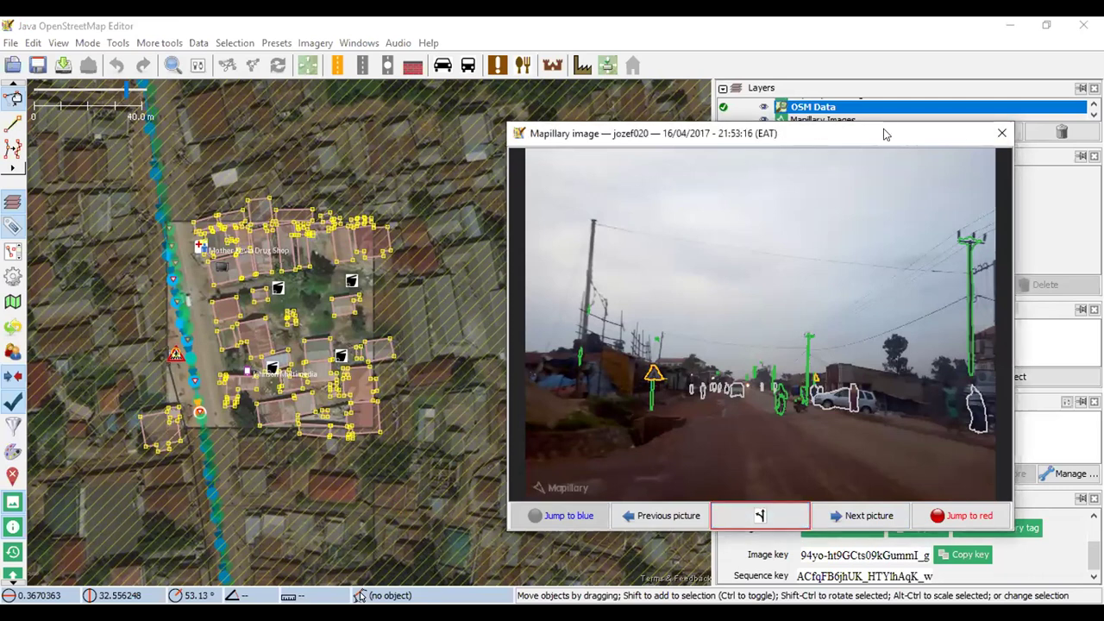
{"action": "left_click_drag", "start_coordinate": [884, 133], "coordinate": [877, 135]}
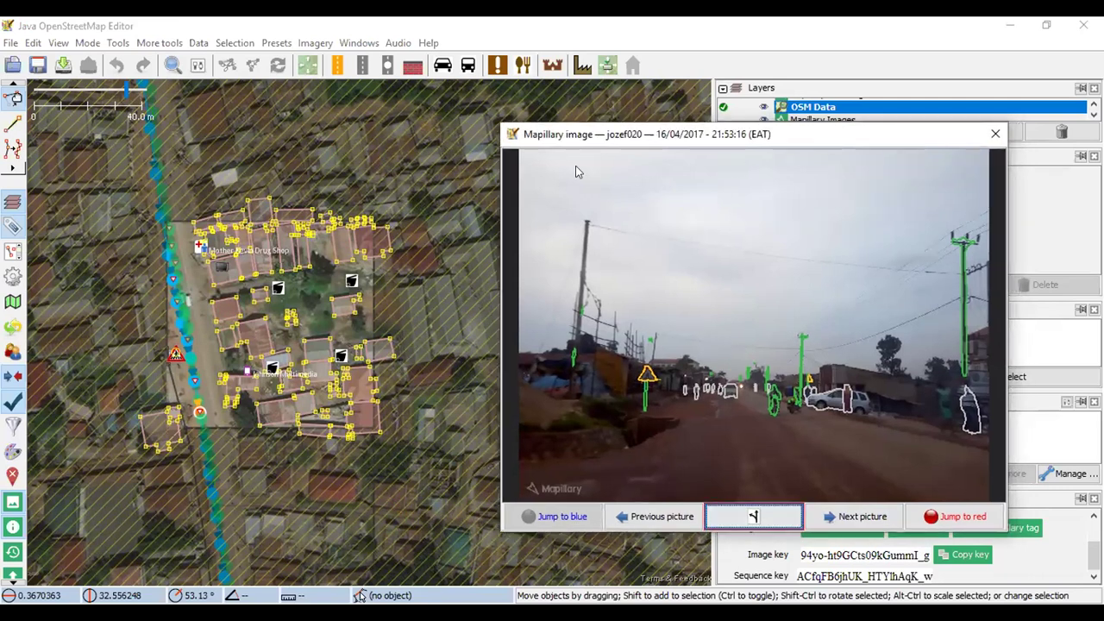
{"action": "left_click", "coordinate": [604, 109]}
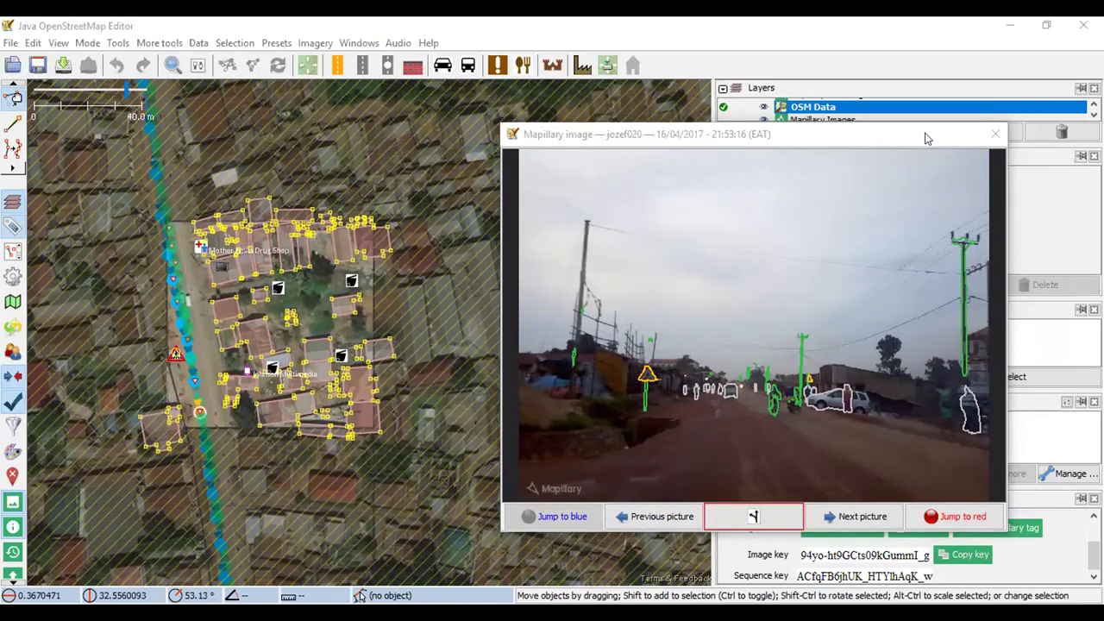
{"action": "left_click", "coordinate": [994, 134]}
{"action": "scroll", "coordinate": [282, 374], "scroll_direction": "up", "scroll_amount": 8}
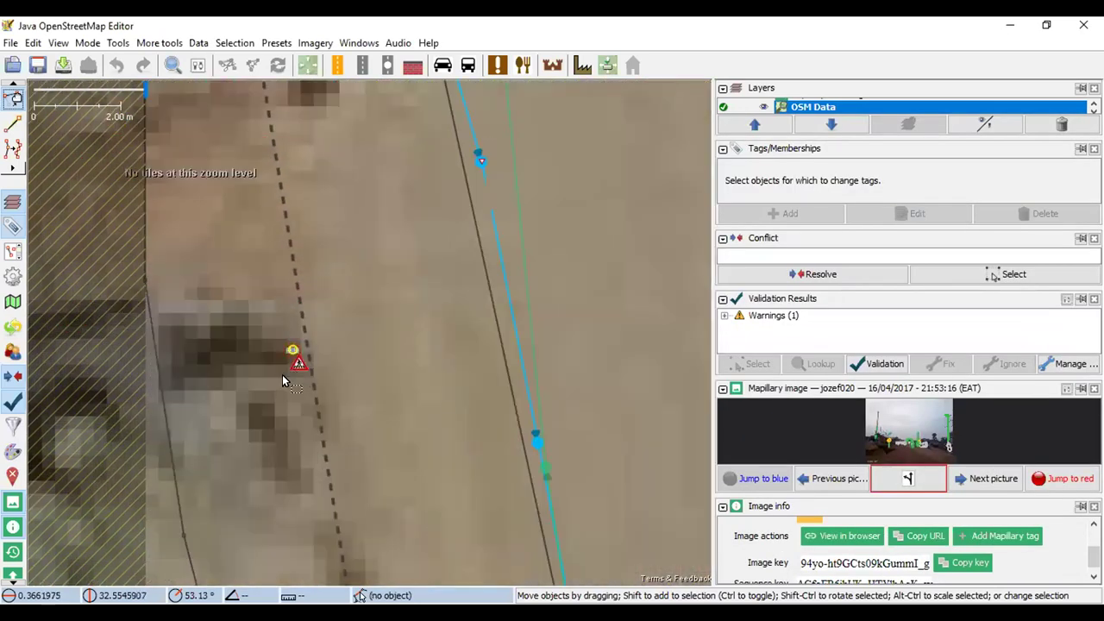
Zoom and pan back to the traced buildings and bring up the Imagery menu's background sources
{"action": "scroll", "coordinate": [282, 374], "scroll_direction": "down", "scroll_amount": 7}
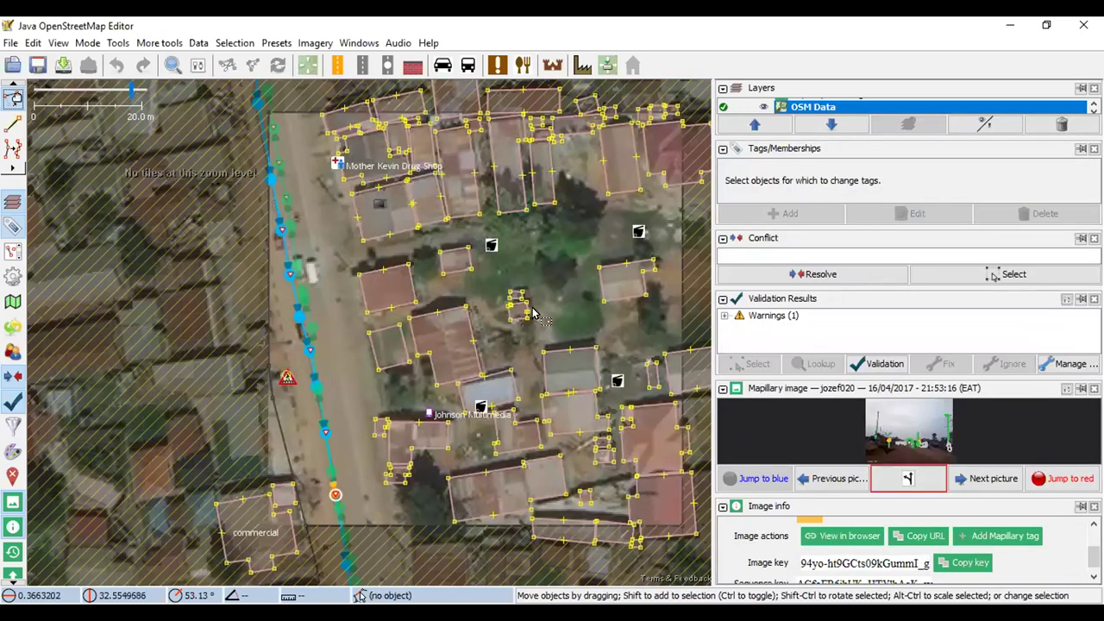
{"action": "scroll", "coordinate": [459, 246], "scroll_direction": "right", "scroll_amount": 3}
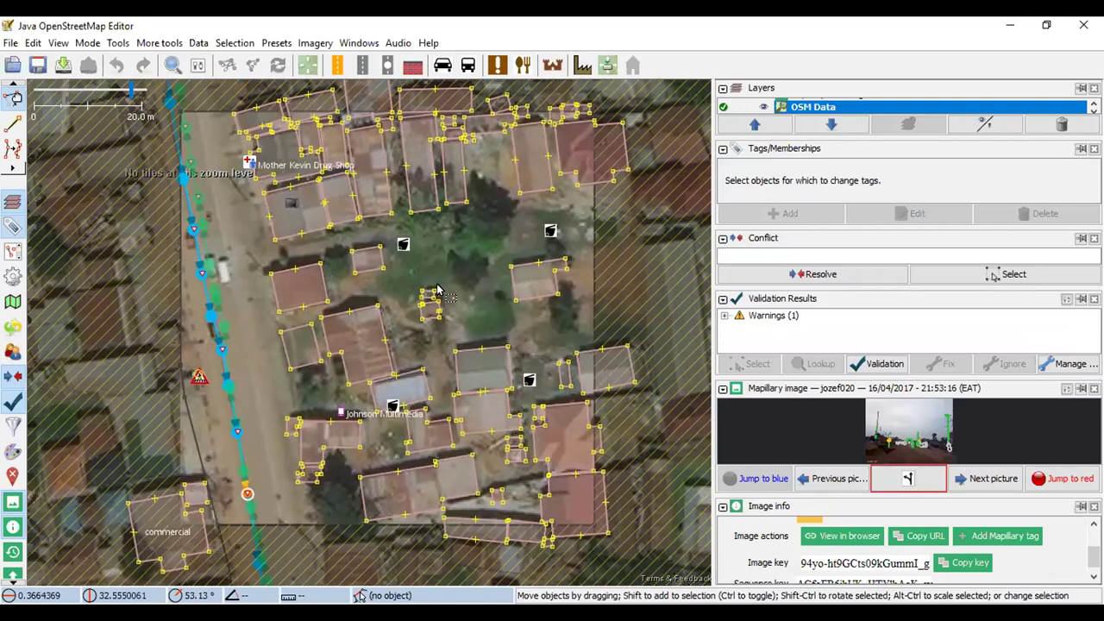
{"action": "left_click", "coordinate": [315, 43]}
{"action": "mouse_move", "coordinate": [359, 42]}
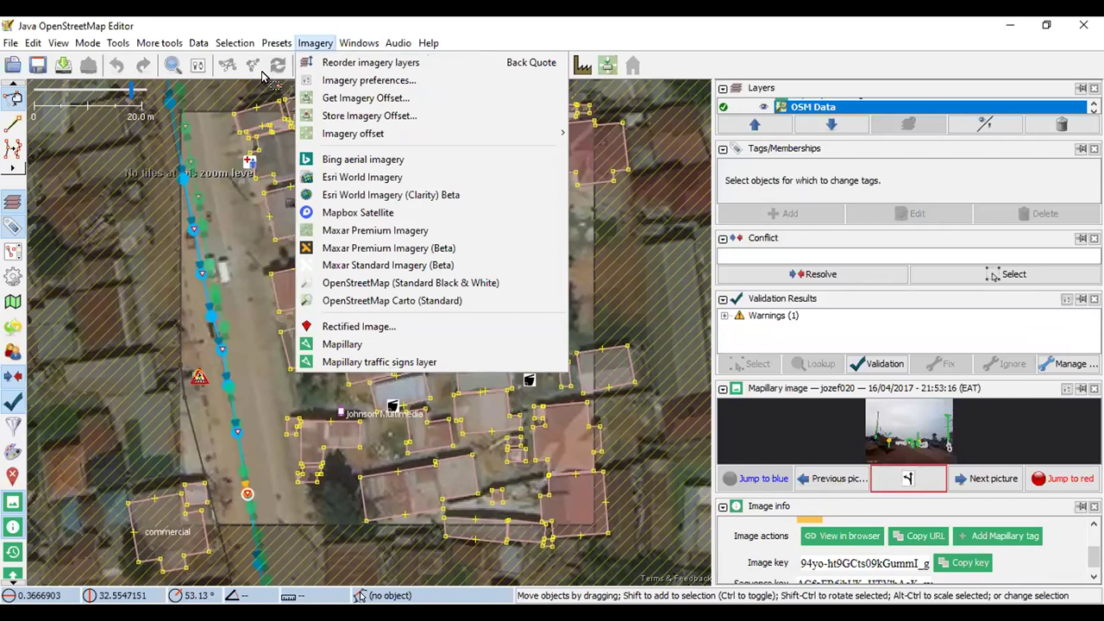
{"action": "key", "text": "Left"}
{"action": "key", "text": "Left"}
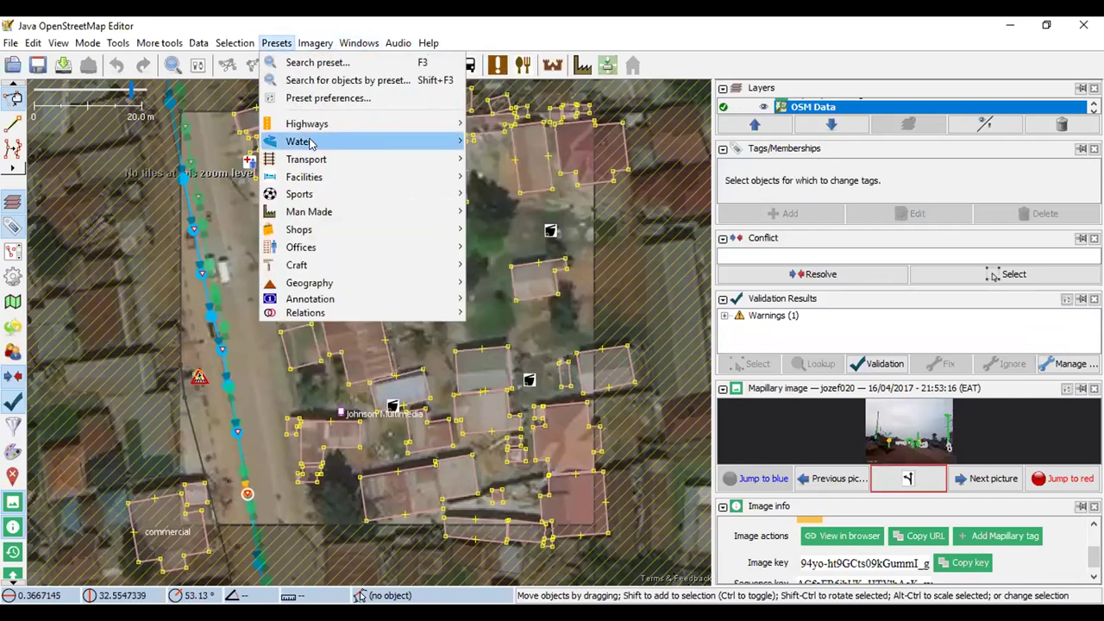
{"action": "mouse_move", "coordinate": [354, 123]}
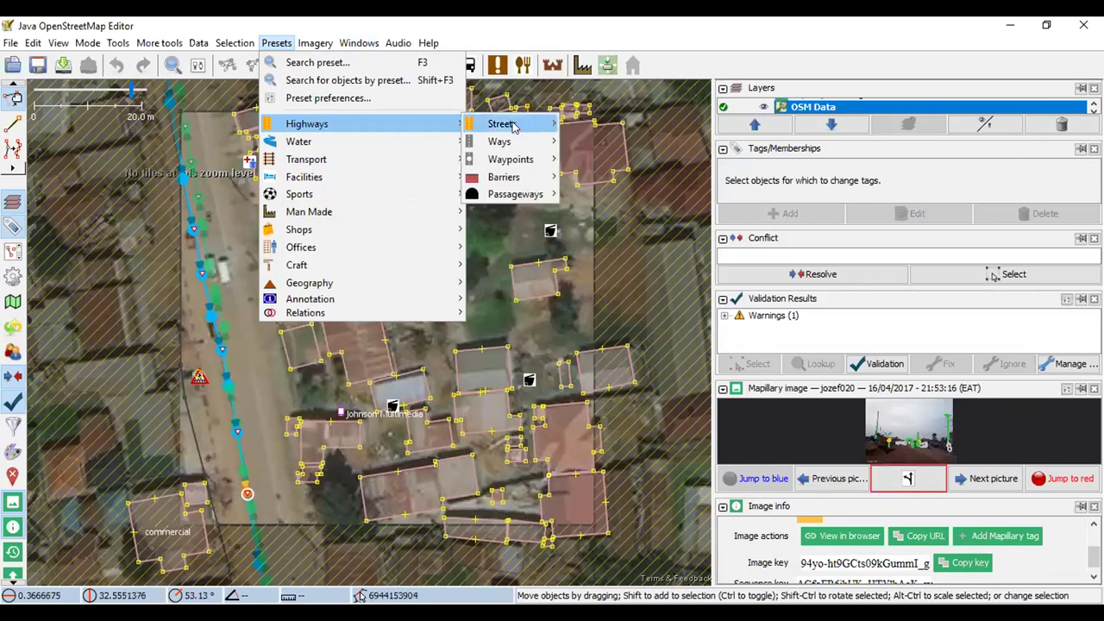
{"action": "mouse_move", "coordinate": [513, 127]}
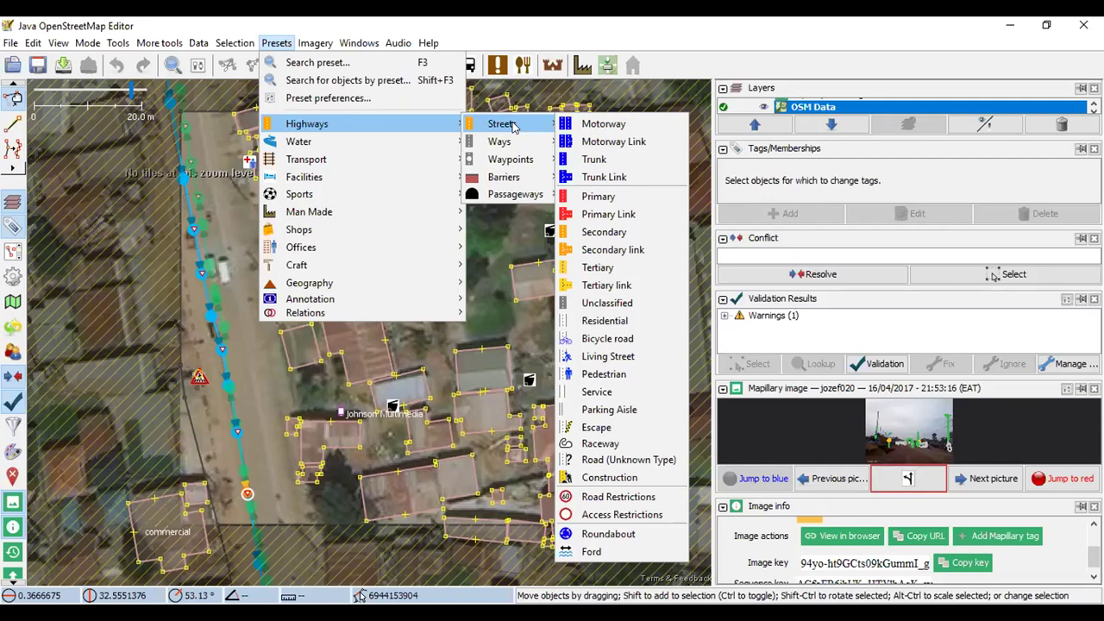
{"action": "mouse_move", "coordinate": [509, 164]}
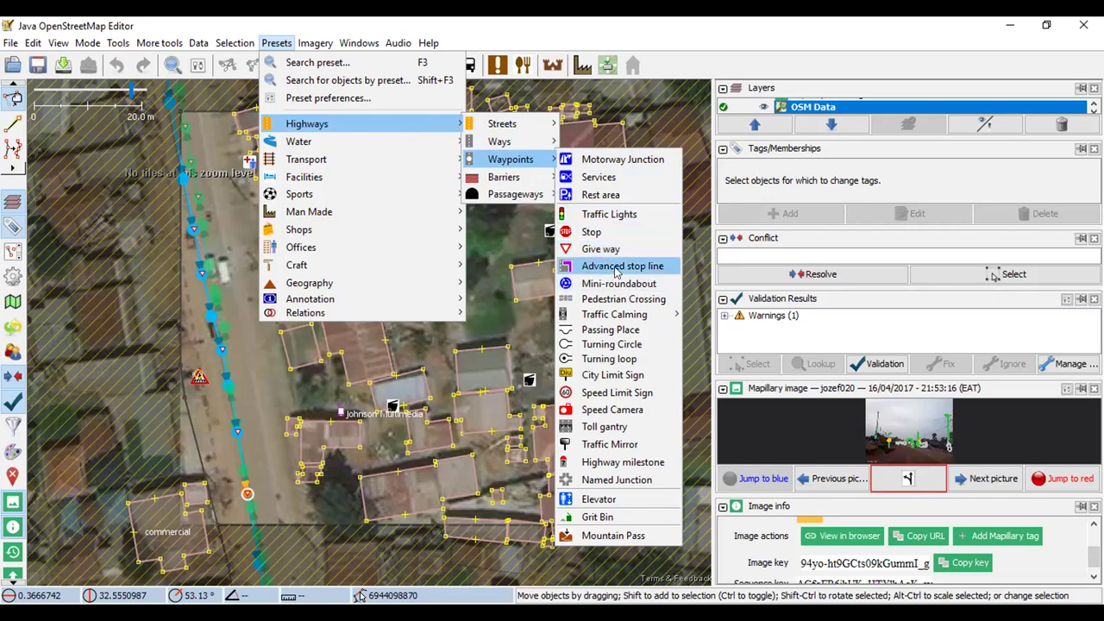
{"action": "mouse_move", "coordinate": [581, 316]}
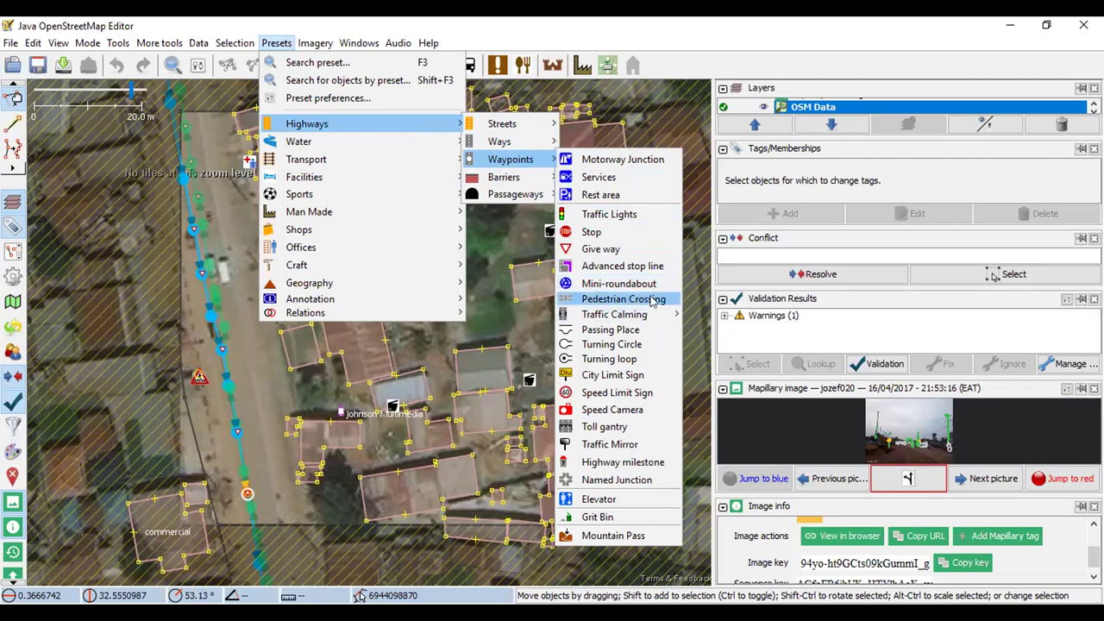
{"action": "mouse_move", "coordinate": [632, 316]}
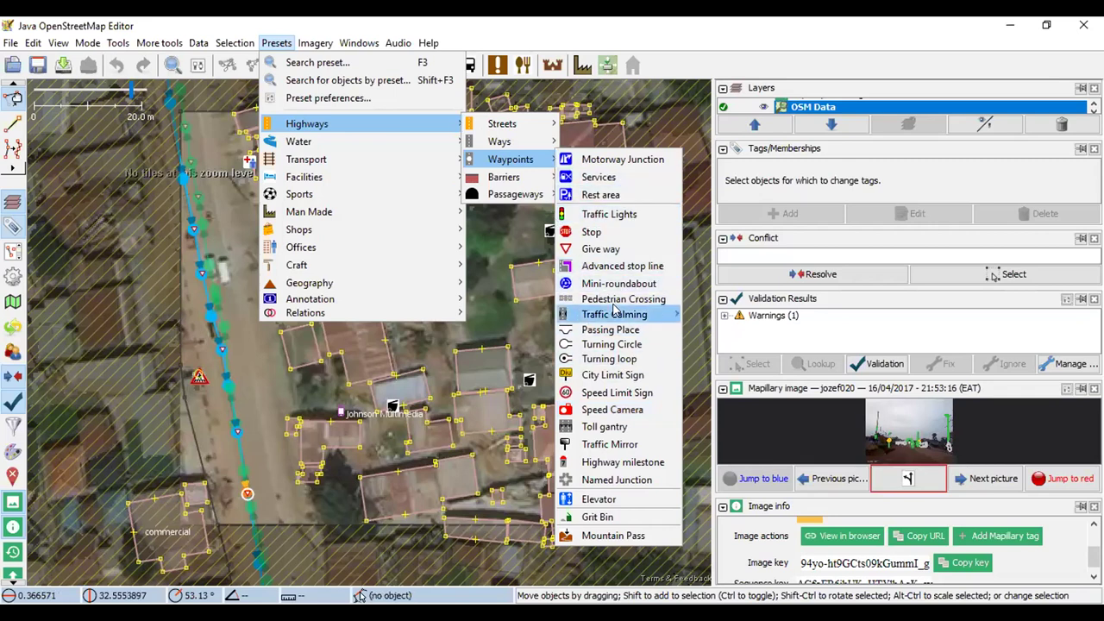
{"action": "left_click", "coordinate": [52, 130]}
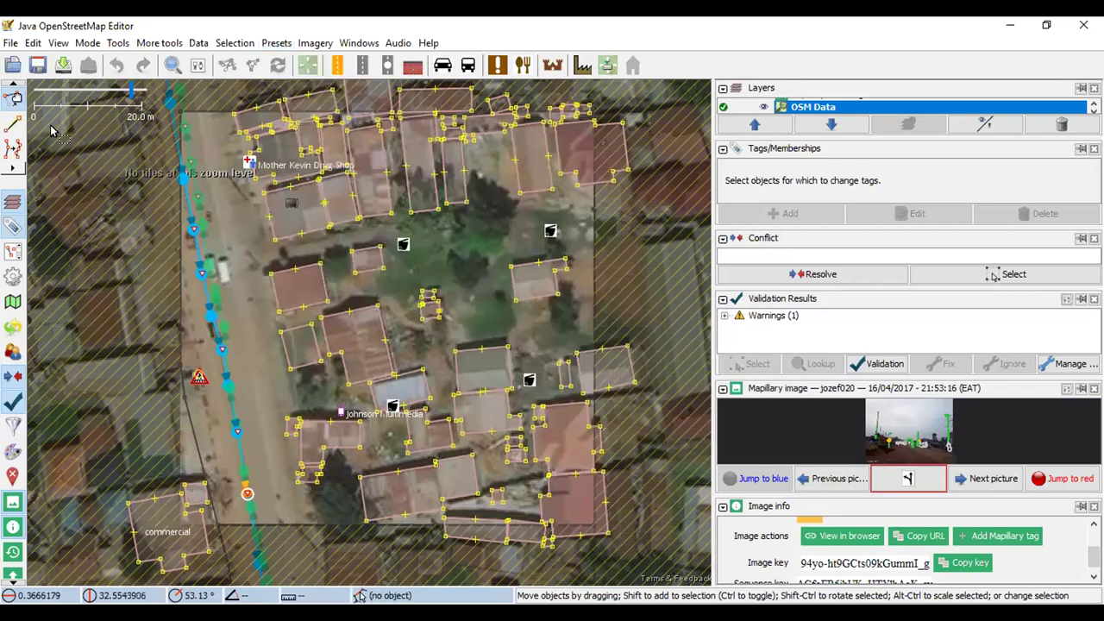
Add a standalone node beside the road and tag it with the Traffic Lights preset
{"action": "left_click", "coordinate": [13, 123]}
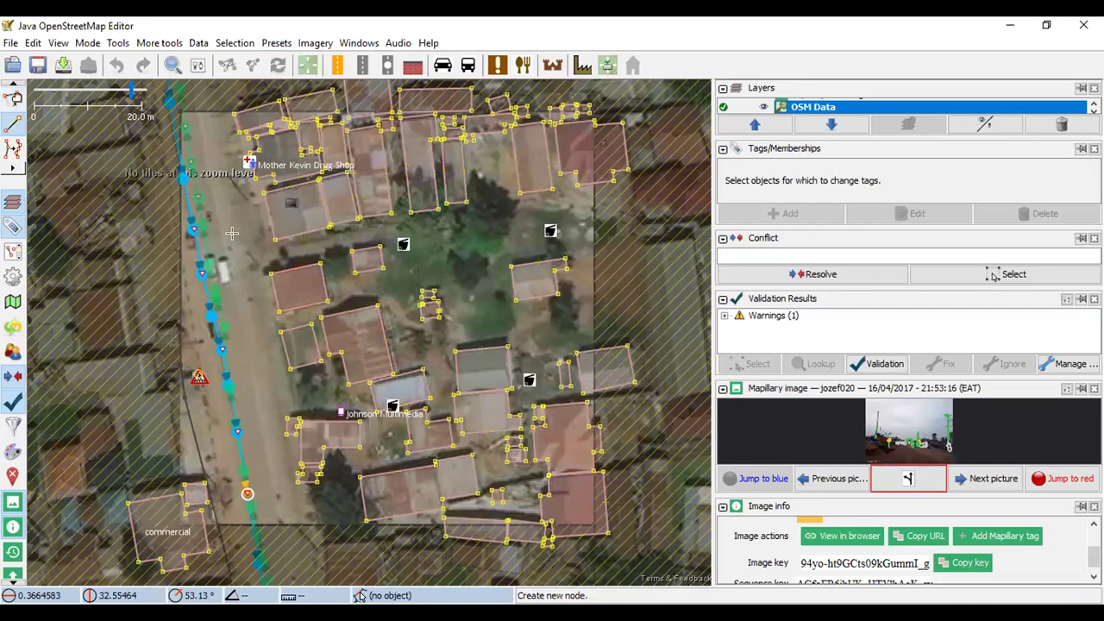
{"action": "left_click", "coordinate": [232, 232]}
{"action": "scroll", "coordinate": [232, 232], "scroll_direction": "up", "scroll_amount": 10}
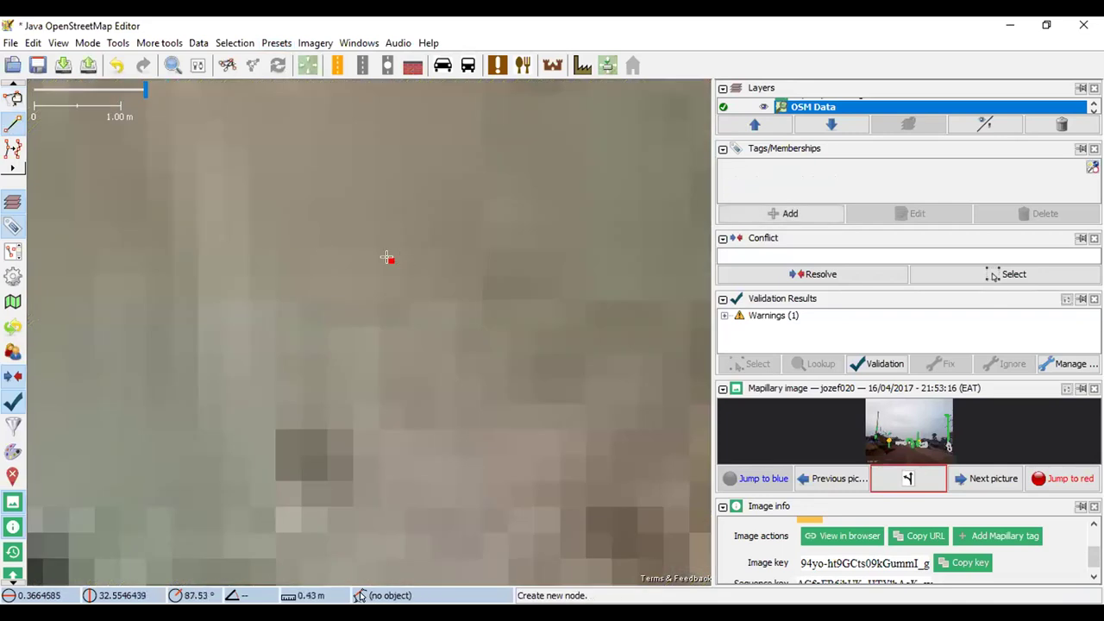
{"action": "scroll", "coordinate": [425, 275], "scroll_direction": "down", "scroll_amount": 3}
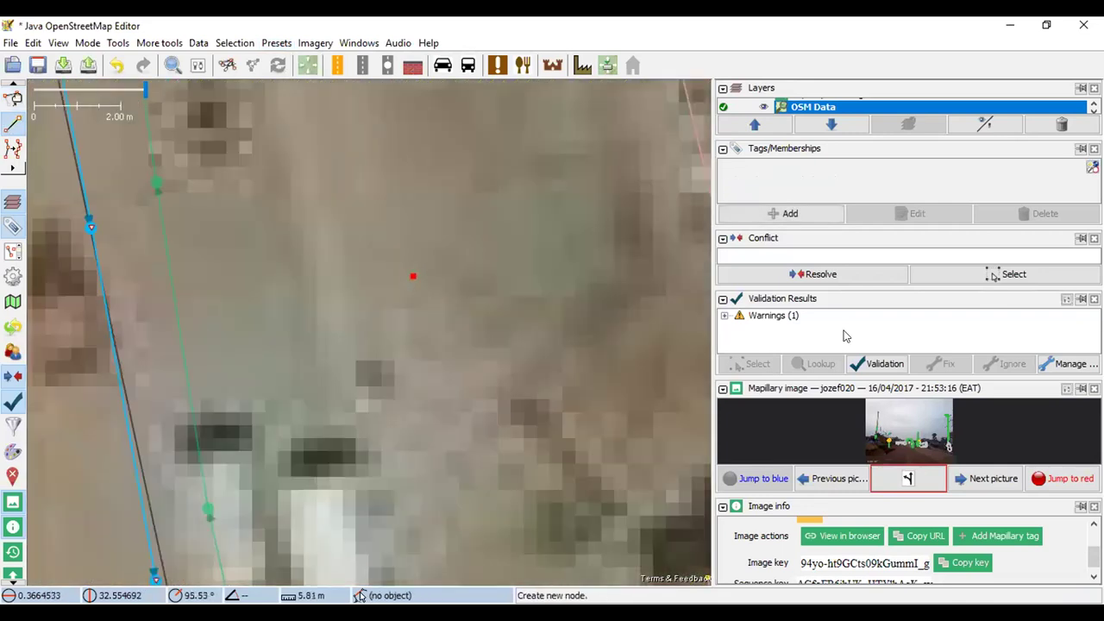
{"action": "scroll", "coordinate": [408, 281], "scroll_direction": "down", "scroll_amount": 2}
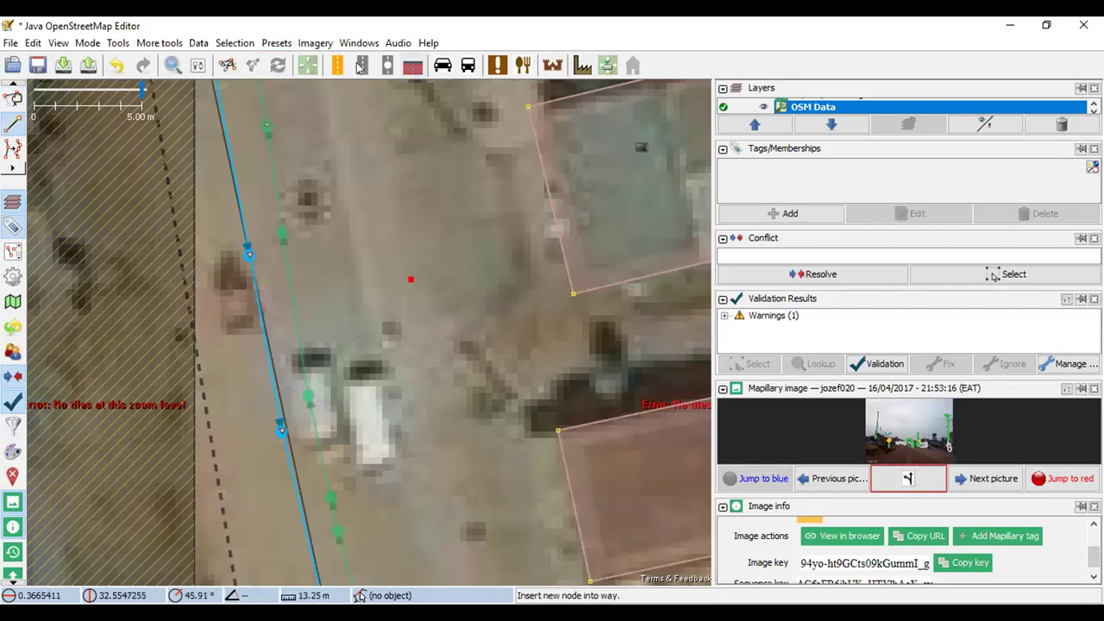
{"action": "left_click", "coordinate": [276, 43]}
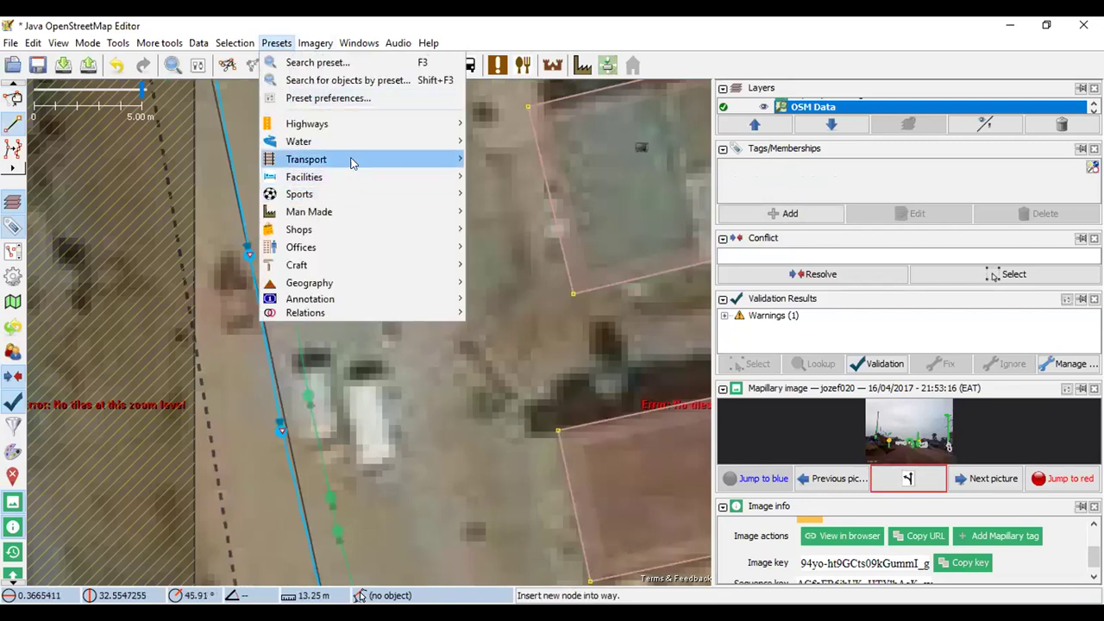
{"action": "mouse_move", "coordinate": [382, 161]}
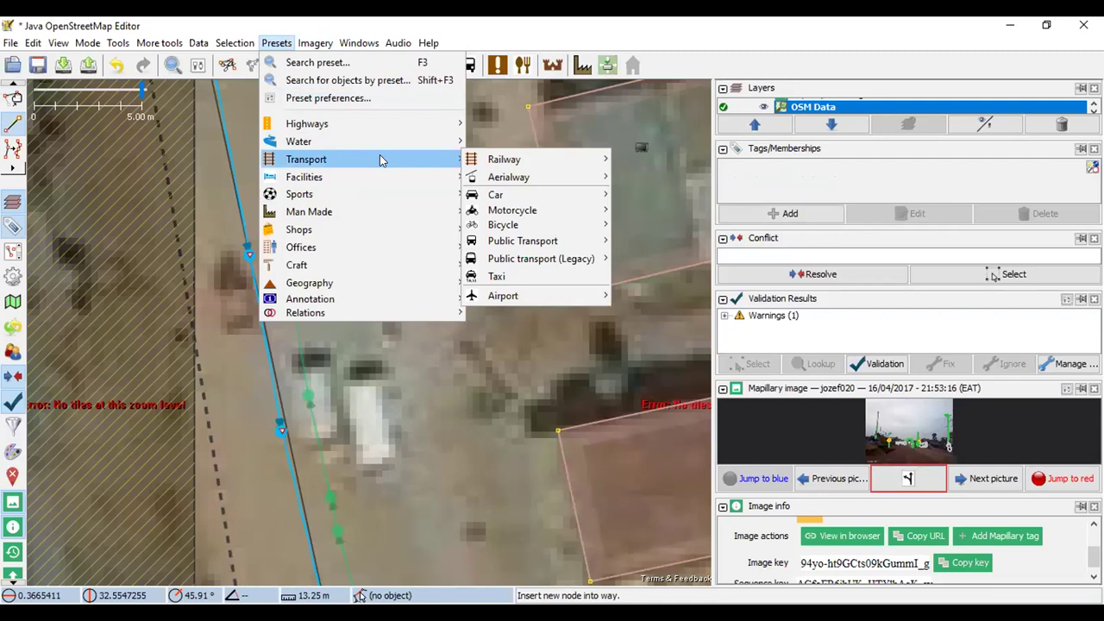
{"action": "mouse_move", "coordinate": [382, 130]}
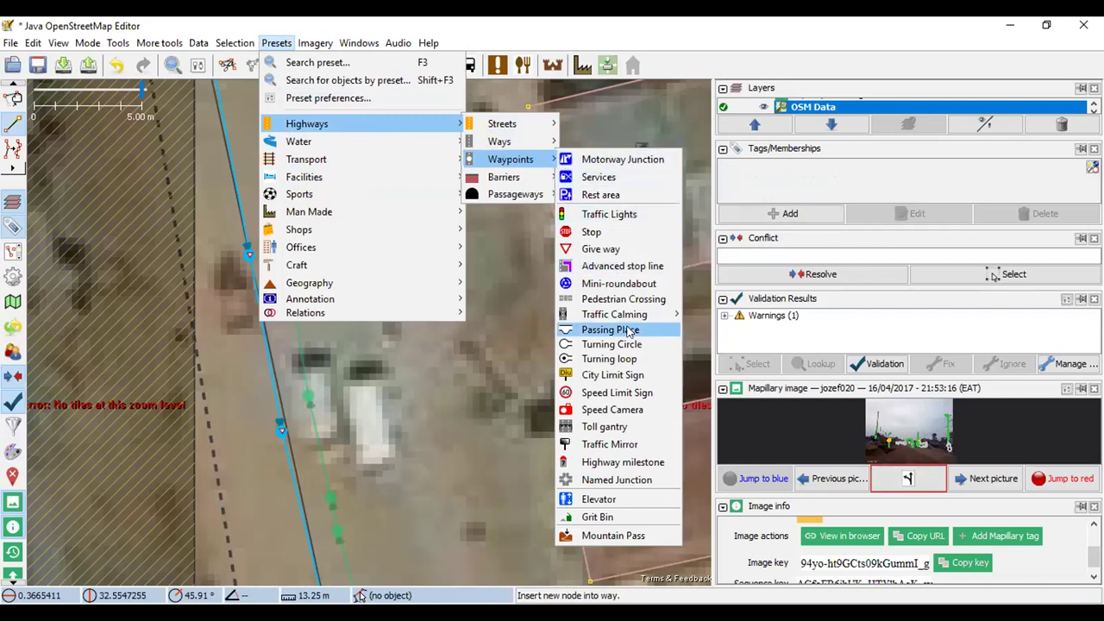
{"action": "left_click", "coordinate": [610, 214]}
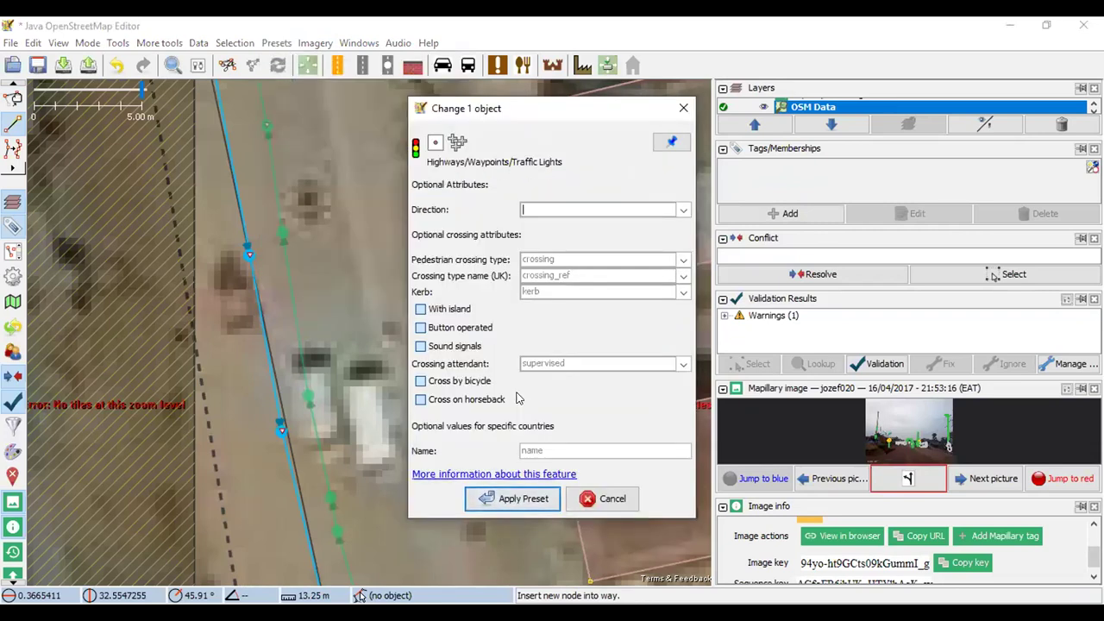
{"action": "left_click", "coordinate": [510, 500]}
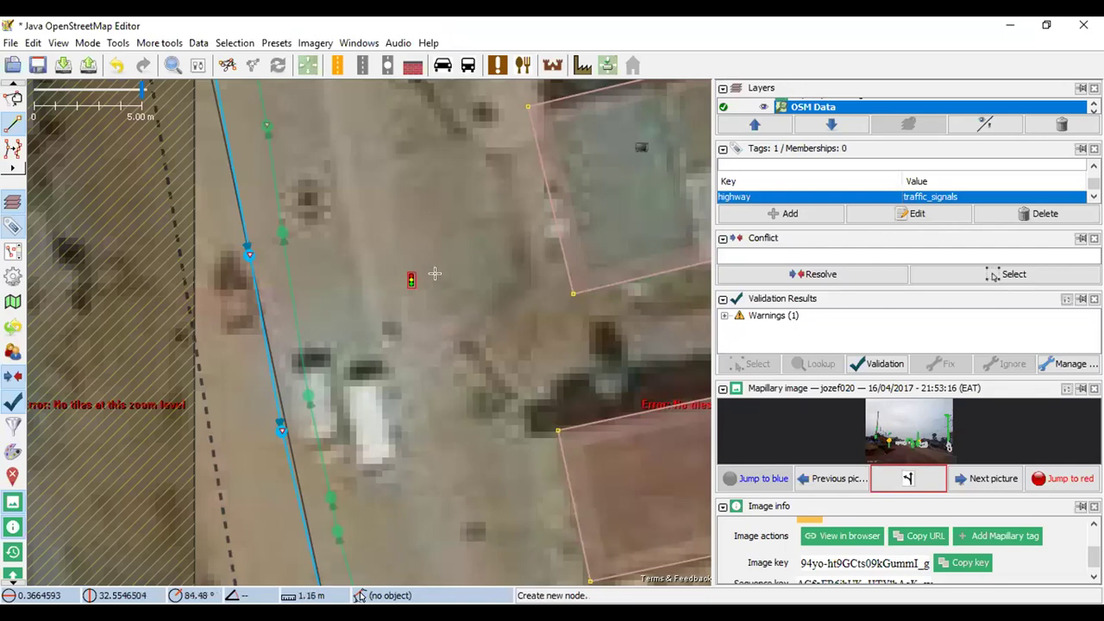
Attempt the upload, cancel at the isolated-node warning, and undo the traffic-signal node
{"action": "left_click", "coordinate": [88, 65]}
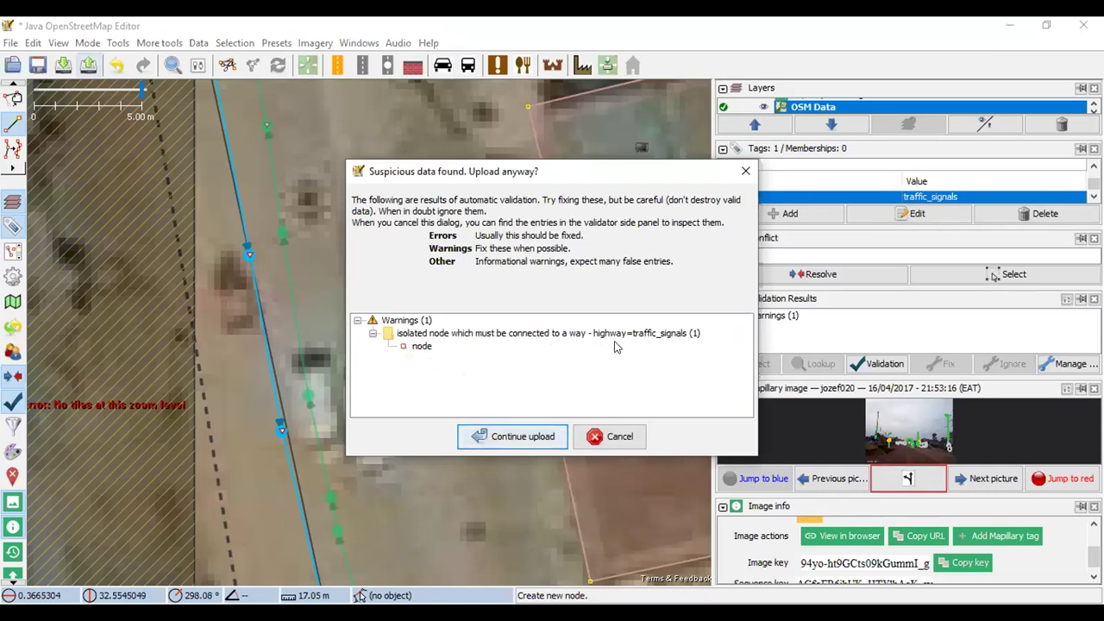
{"action": "left_click", "coordinate": [745, 171]}
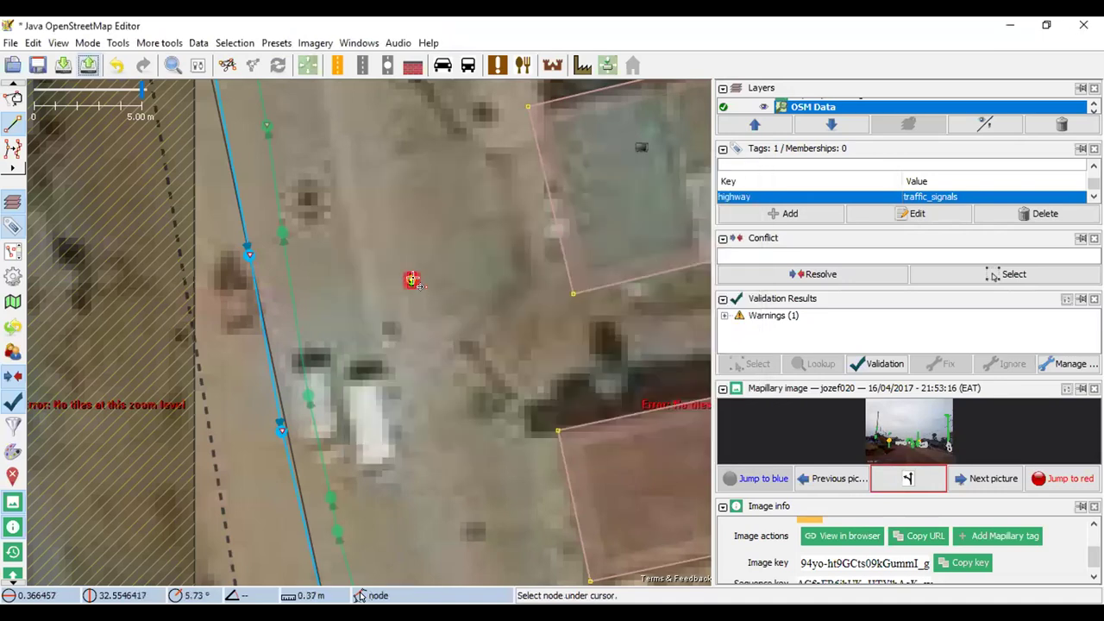
{"action": "key", "text": "a"}
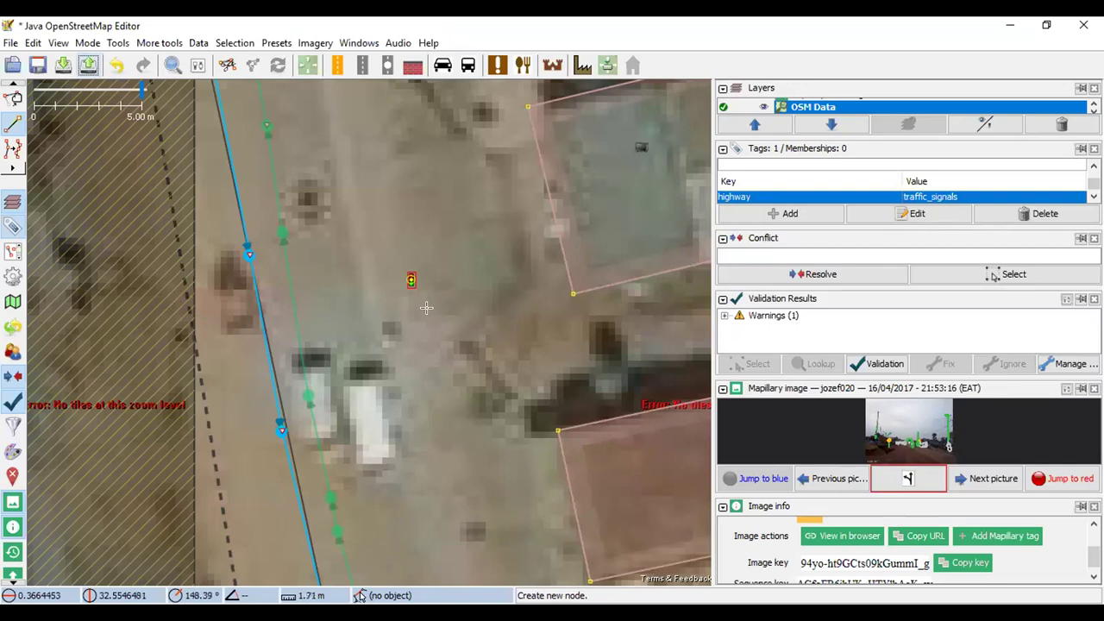
{"action": "key", "text": "Escape"}
Zoom in on the road beside Mother Kevin Drug Shop and place the first point of a new way
{"action": "scroll", "coordinate": [409, 277], "scroll_direction": "down", "scroll_amount": 1}
{"action": "scroll", "coordinate": [408, 277], "scroll_direction": "down", "scroll_amount": 1}
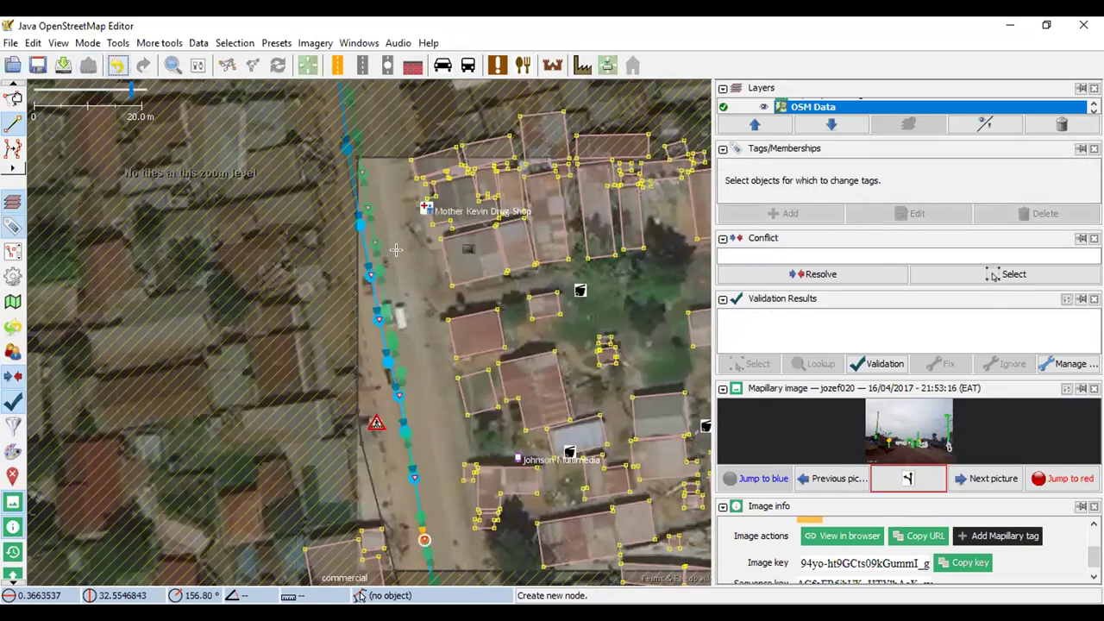
{"action": "scroll", "coordinate": [399, 248], "scroll_direction": "up", "scroll_amount": 1}
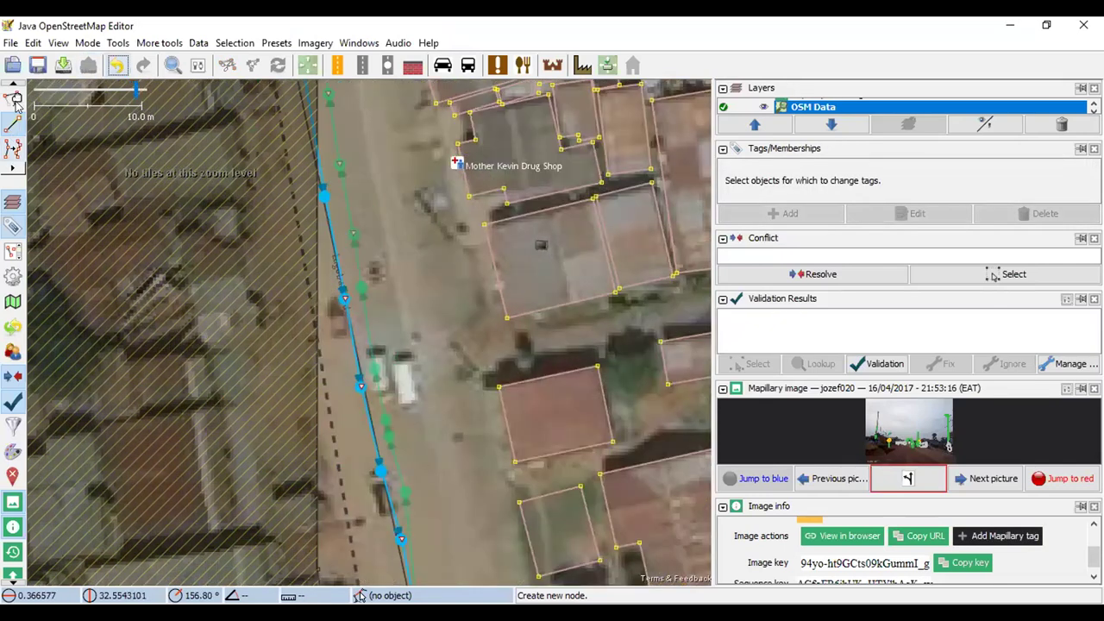
{"action": "left_click", "coordinate": [376, 157]}
Finish the 8-node way down the road and tag it as a Primary road
{"action": "left_click", "coordinate": [386, 204]}
{"action": "left_click", "coordinate": [396, 273]}
{"action": "left_click", "coordinate": [411, 315]}
{"action": "left_click", "coordinate": [423, 367]}
{"action": "left_click", "coordinate": [430, 405]}
{"action": "double_click", "coordinate": [441, 465]}
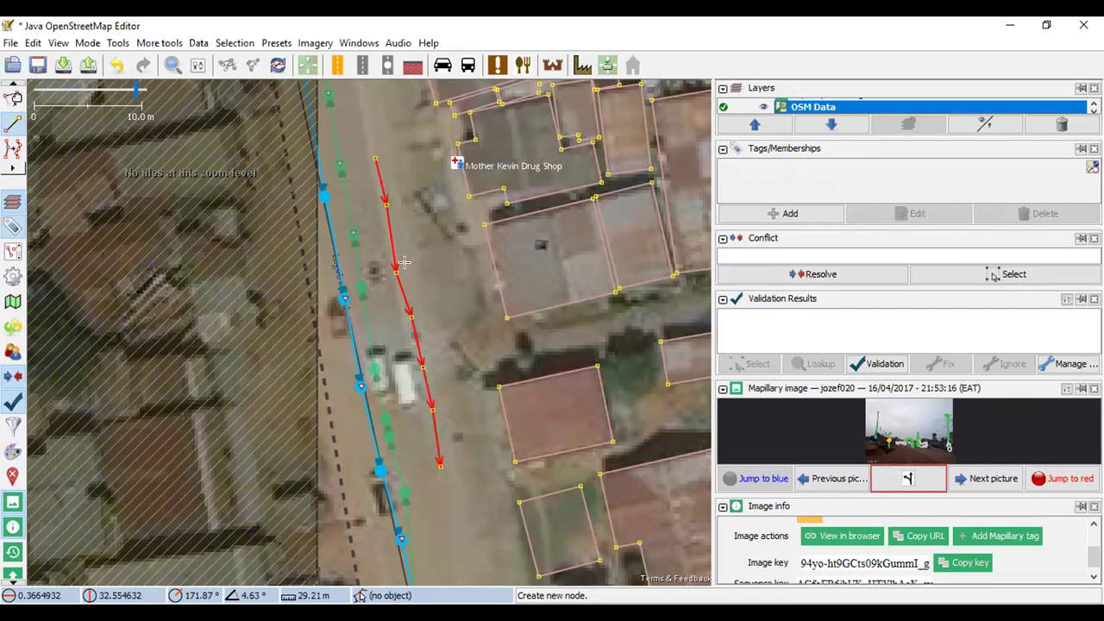
{"action": "left_click", "coordinate": [337, 65]}
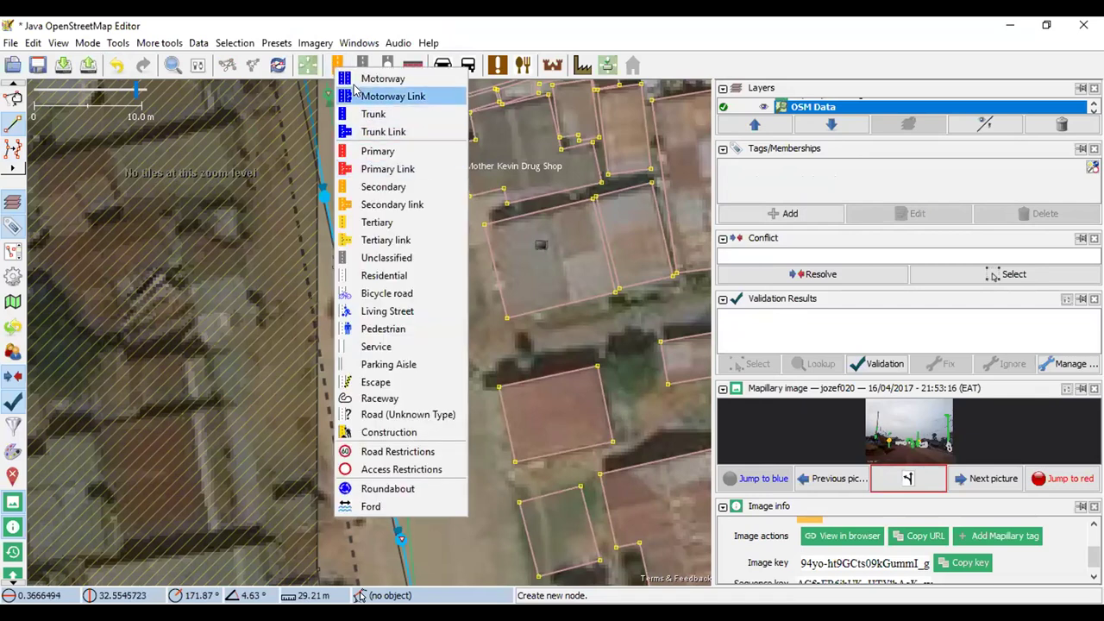
{"action": "left_click", "coordinate": [394, 151]}
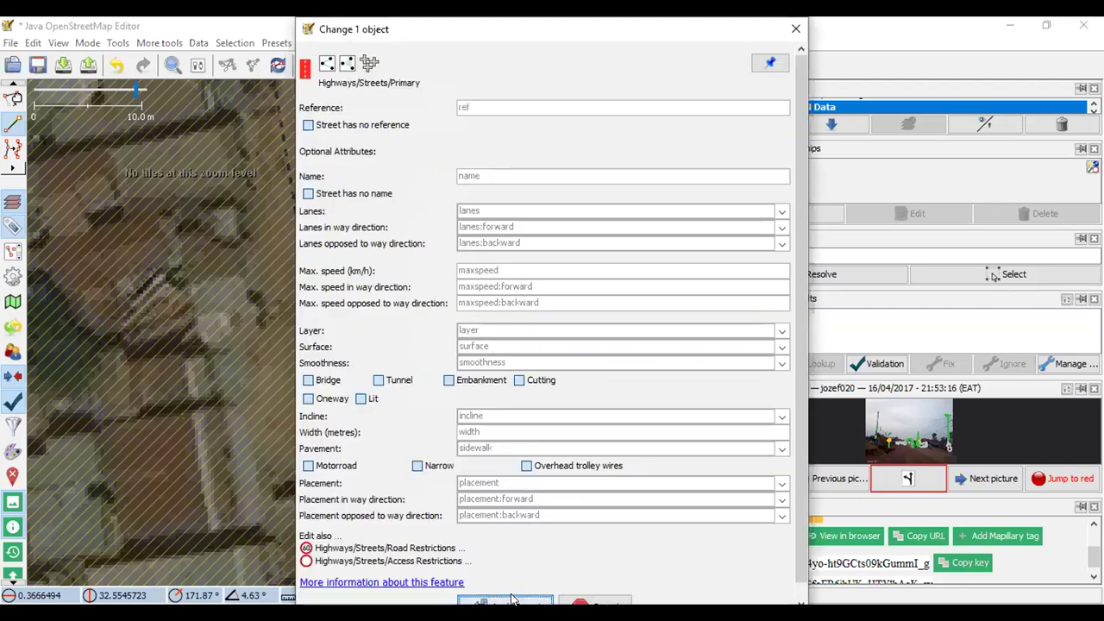
{"action": "left_click", "coordinate": [512, 598]}
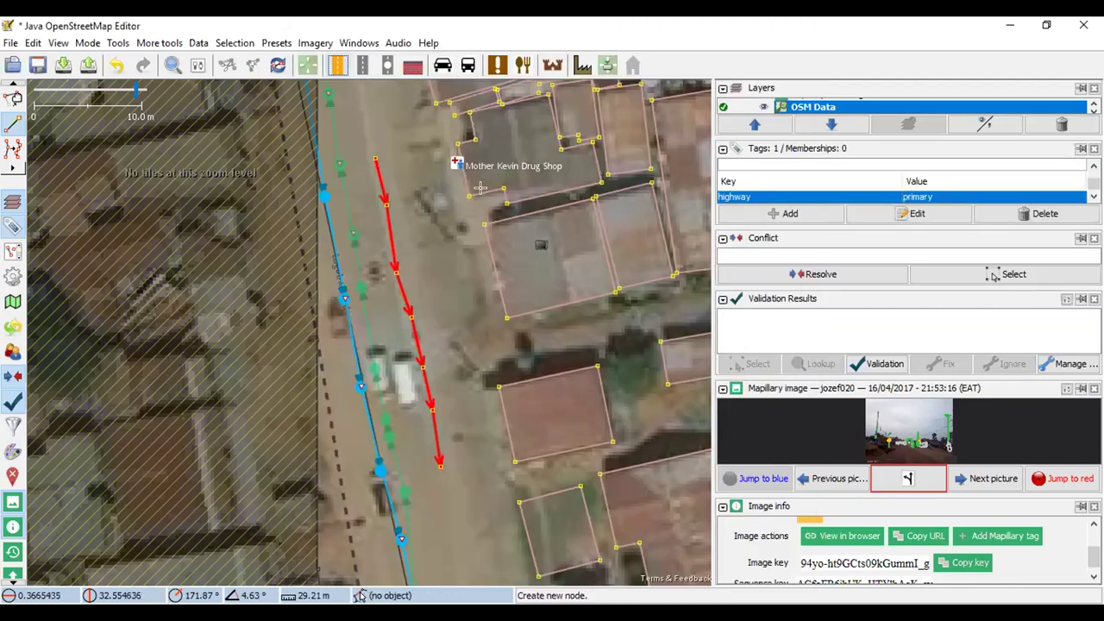
Insert a node on the road tagged Traffic Lights, then try uploading and dismiss the warning
{"action": "scroll", "coordinate": [398, 289], "scroll_direction": "up", "scroll_amount": 2}
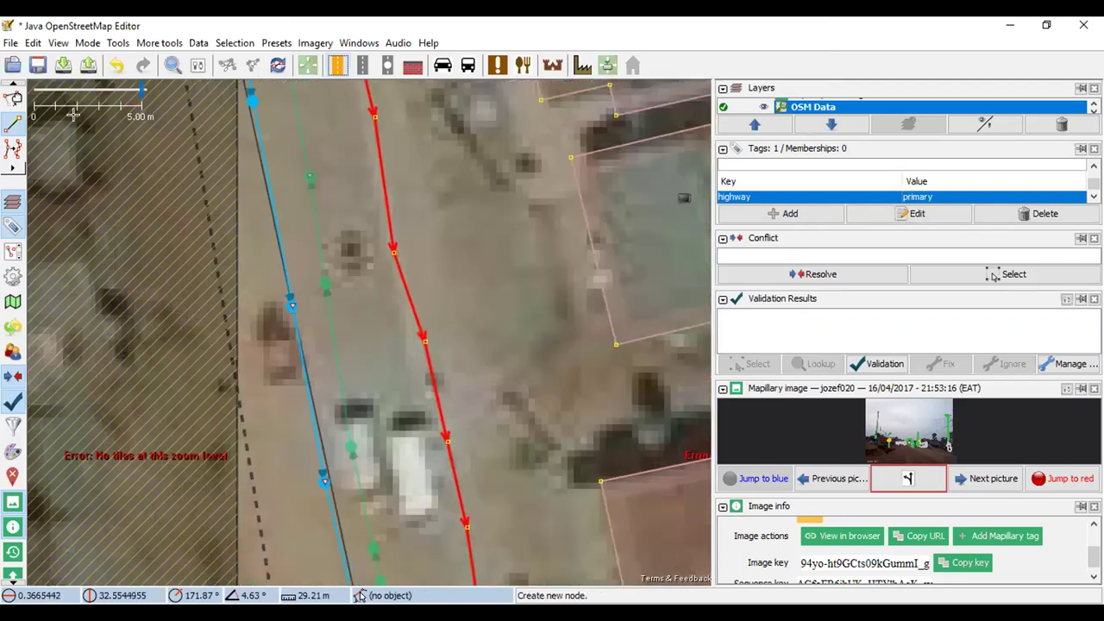
{"action": "left_click", "coordinate": [399, 273]}
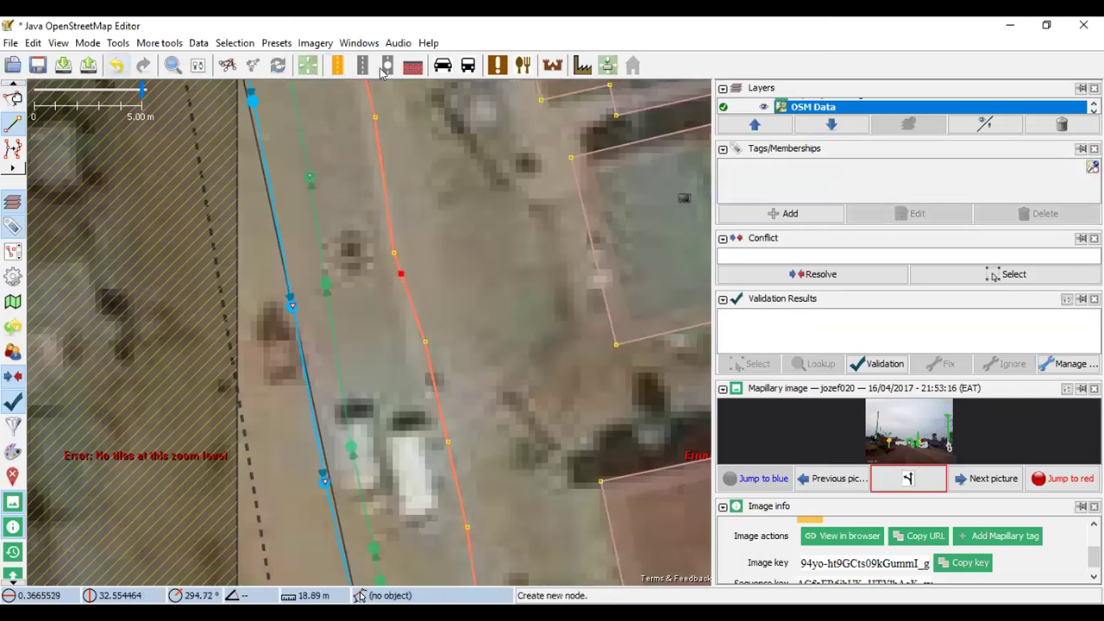
{"action": "left_click", "coordinate": [276, 42]}
{"action": "mouse_move", "coordinate": [448, 141]}
{"action": "mouse_move", "coordinate": [366, 121]}
{"action": "mouse_move", "coordinate": [515, 145]}
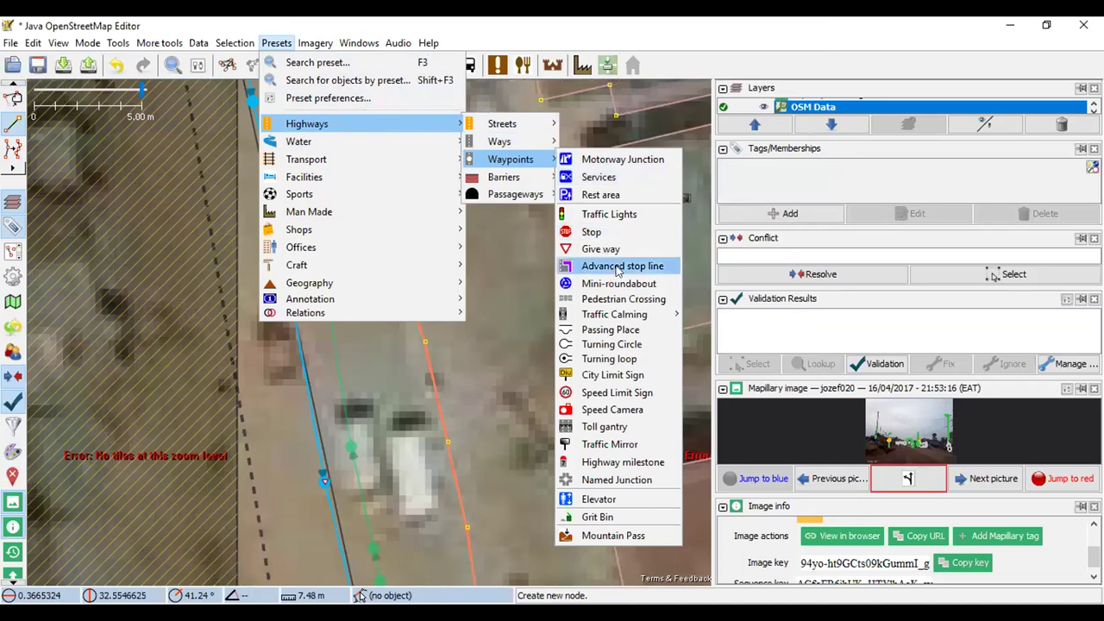
{"action": "left_click", "coordinate": [614, 216]}
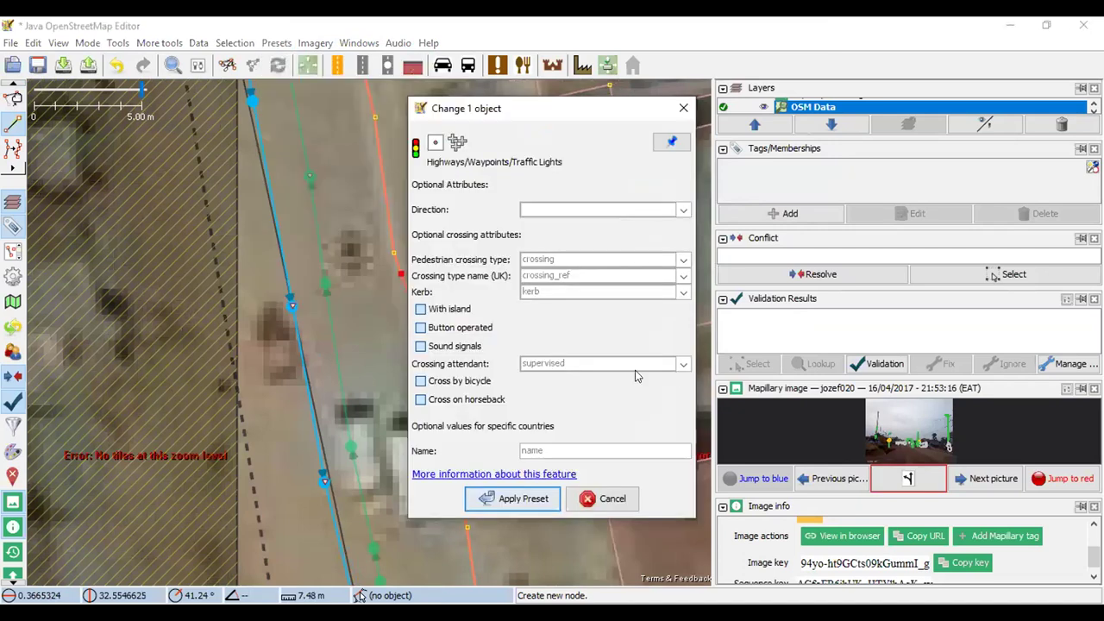
{"action": "left_click", "coordinate": [489, 506]}
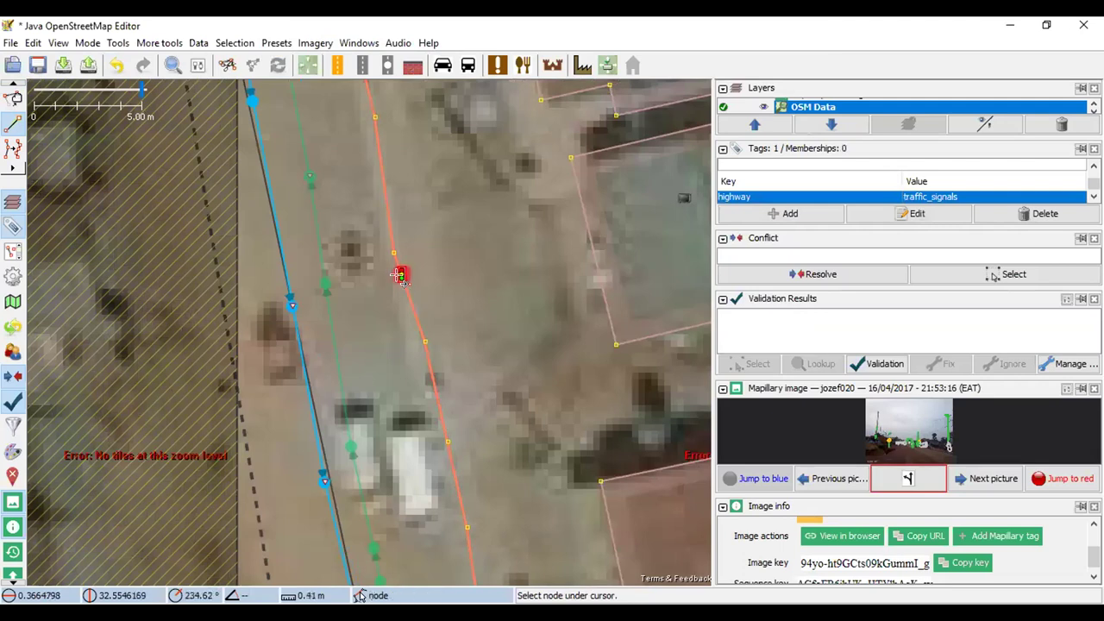
{"action": "left_click", "coordinate": [88, 64]}
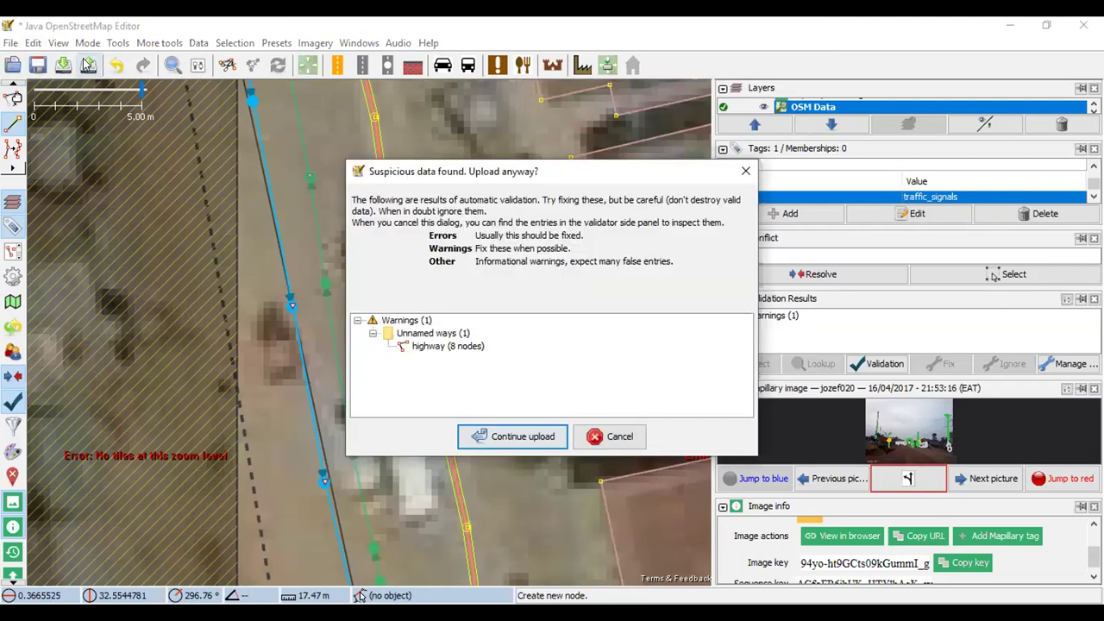
{"action": "left_click", "coordinate": [743, 176]}
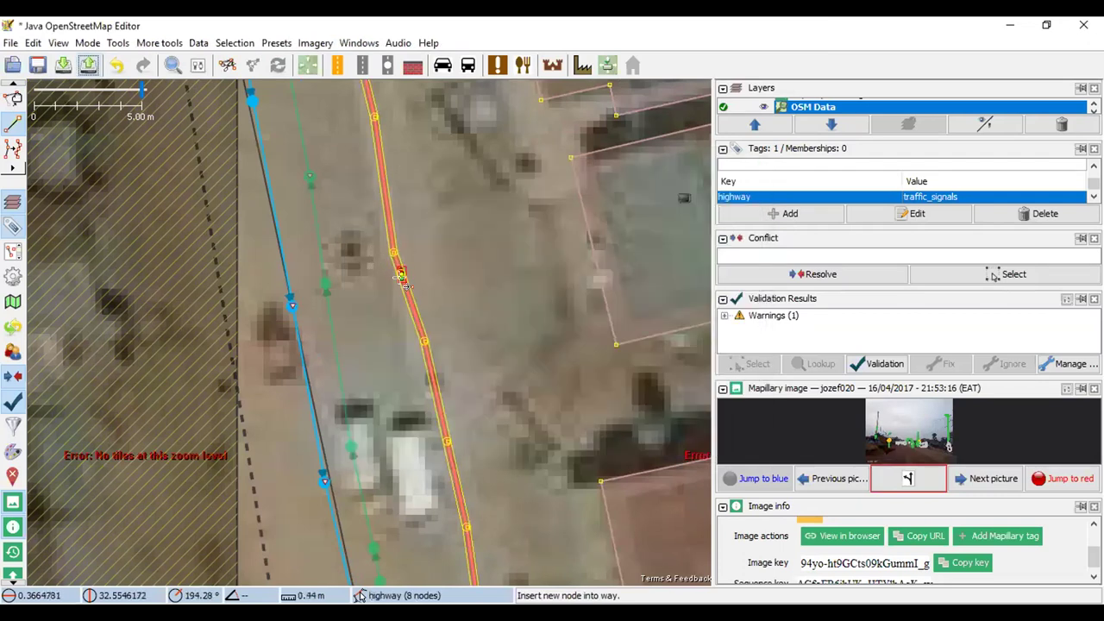
Zoom in and out repeatedly to inspect the traffic-signal node, then retry the upload
{"action": "scroll", "coordinate": [401, 274], "scroll_direction": "up", "scroll_amount": 2}
{"action": "scroll", "coordinate": [410, 310], "scroll_direction": "down", "scroll_amount": 4}
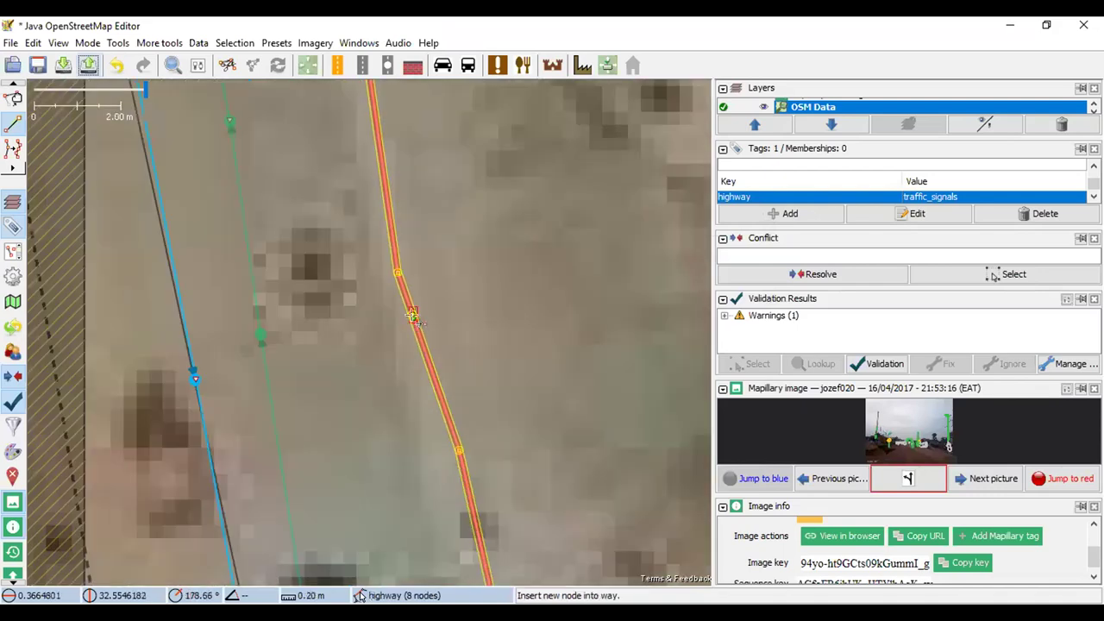
{"action": "scroll", "coordinate": [413, 313], "scroll_direction": "up", "scroll_amount": 2}
{"action": "scroll", "coordinate": [413, 314], "scroll_direction": "down", "scroll_amount": 2}
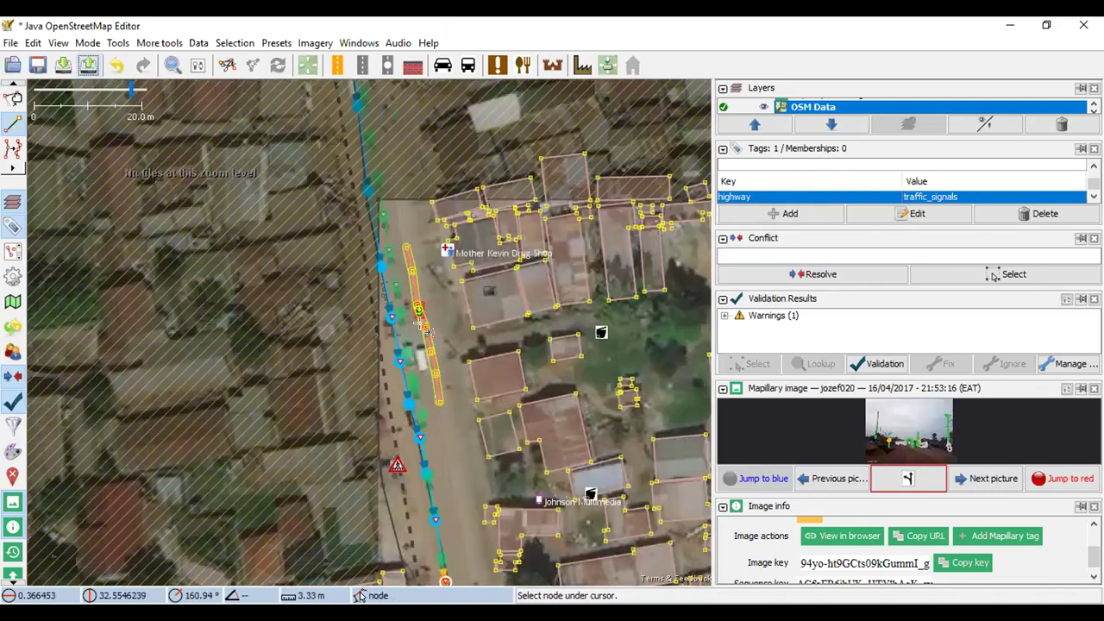
{"action": "scroll", "coordinate": [421, 315], "scroll_direction": "up", "scroll_amount": 1}
{"action": "scroll", "coordinate": [421, 314], "scroll_direction": "up", "scroll_amount": 1}
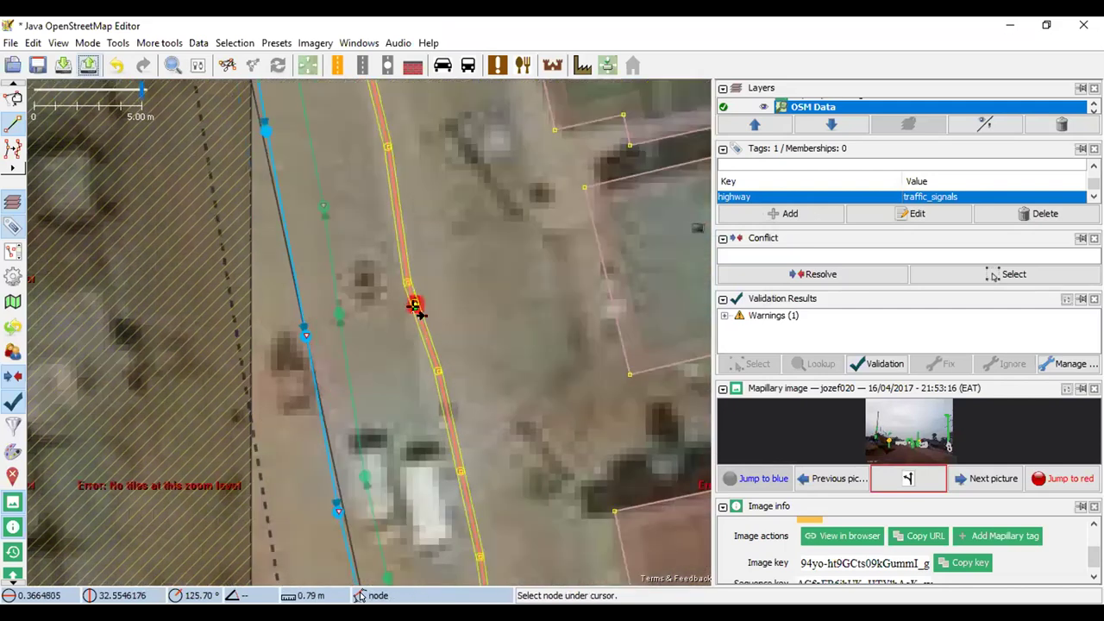
{"action": "scroll", "coordinate": [418, 323], "scroll_direction": "down", "scroll_amount": 1}
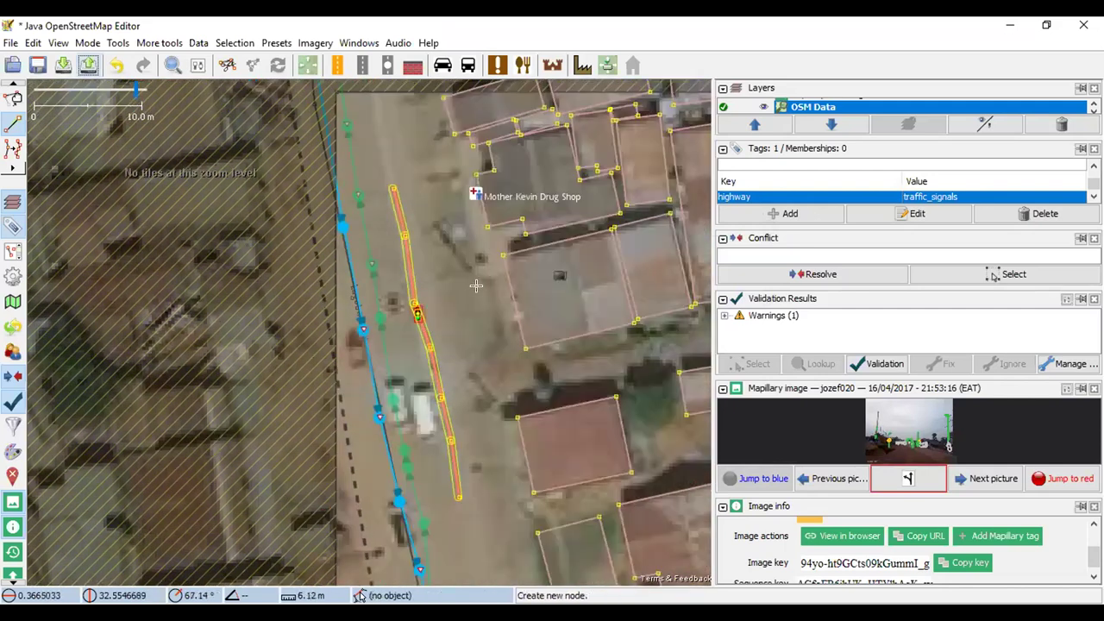
{"action": "scroll", "coordinate": [463, 269], "scroll_direction": "down", "scroll_amount": 1}
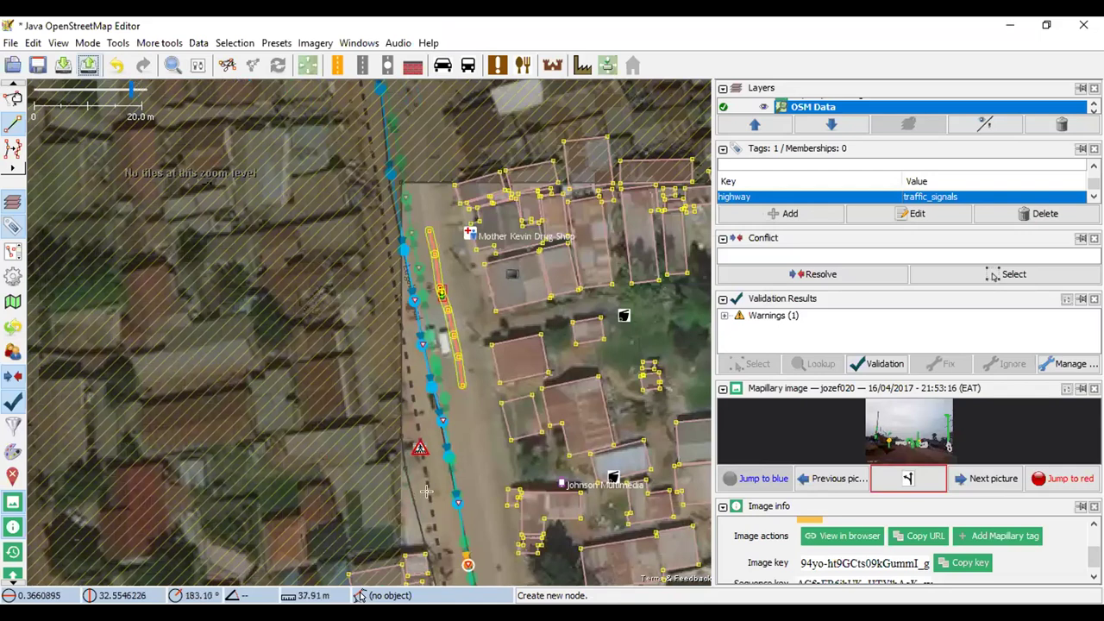
{"action": "scroll", "coordinate": [427, 498], "scroll_direction": "up", "scroll_amount": 1}
{"action": "scroll", "coordinate": [412, 431], "scroll_direction": "up", "scroll_amount": 2}
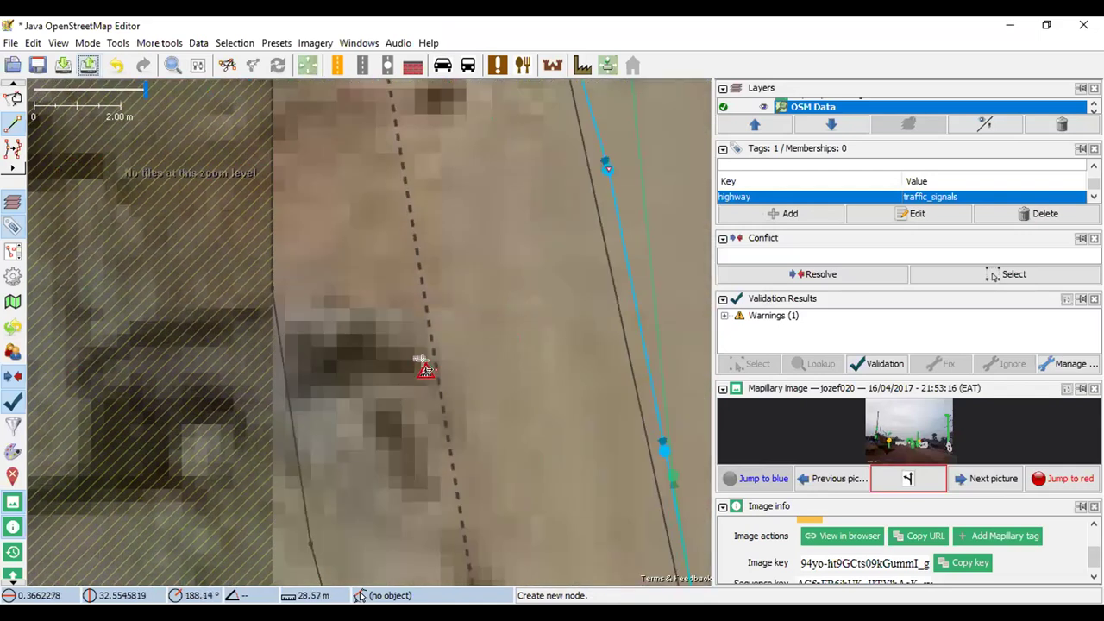
{"action": "scroll", "coordinate": [425, 358], "scroll_direction": "down", "scroll_amount": 1}
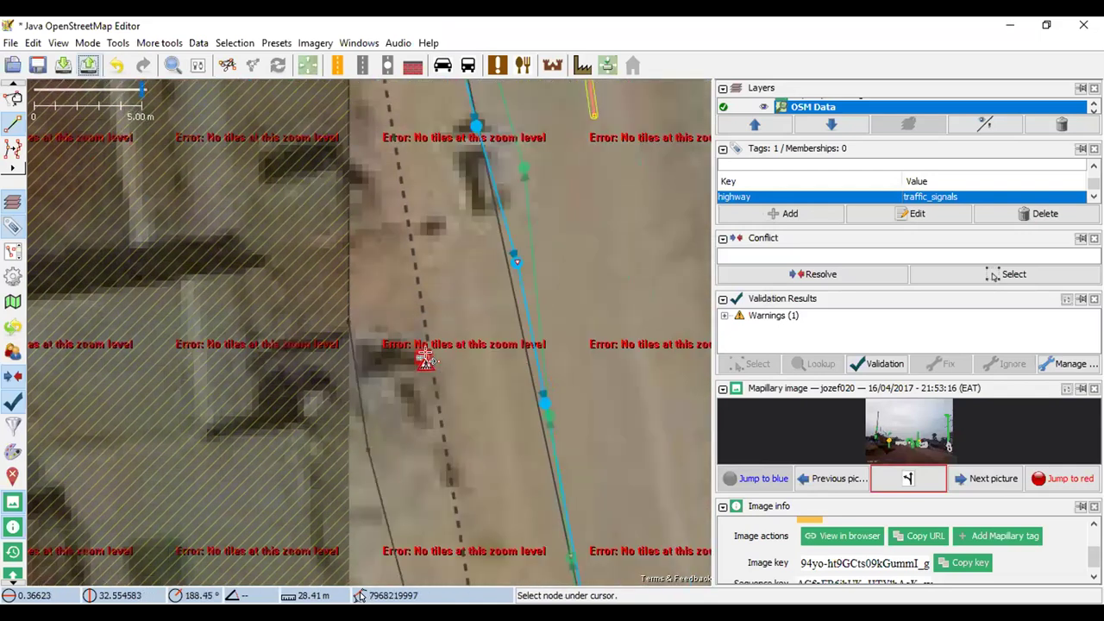
{"action": "scroll", "coordinate": [432, 333], "scroll_direction": "down", "scroll_amount": 3}
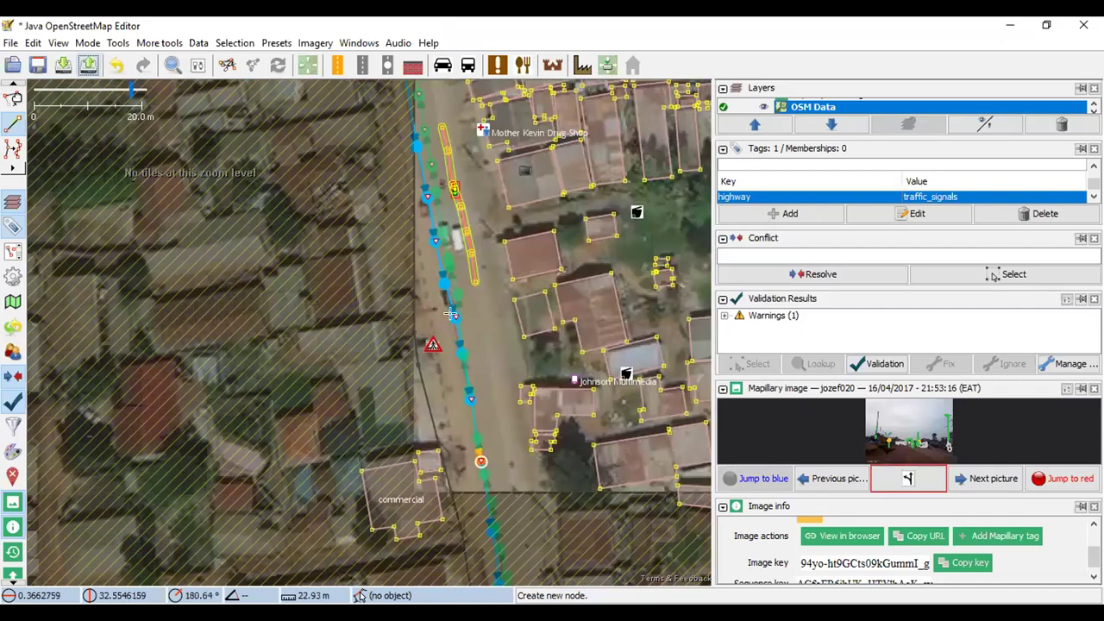
{"action": "scroll", "coordinate": [450, 312], "scroll_direction": "up", "scroll_amount": 1}
{"action": "scroll", "coordinate": [435, 431], "scroll_direction": "up", "scroll_amount": 2}
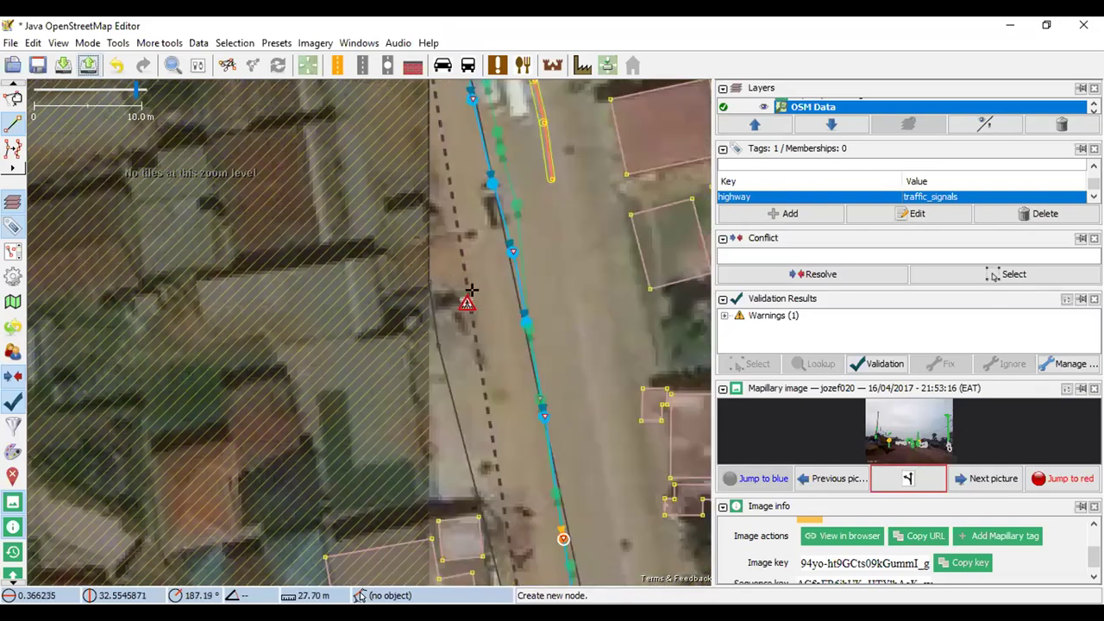
{"action": "scroll", "coordinate": [486, 302], "scroll_direction": "down", "scroll_amount": 3}
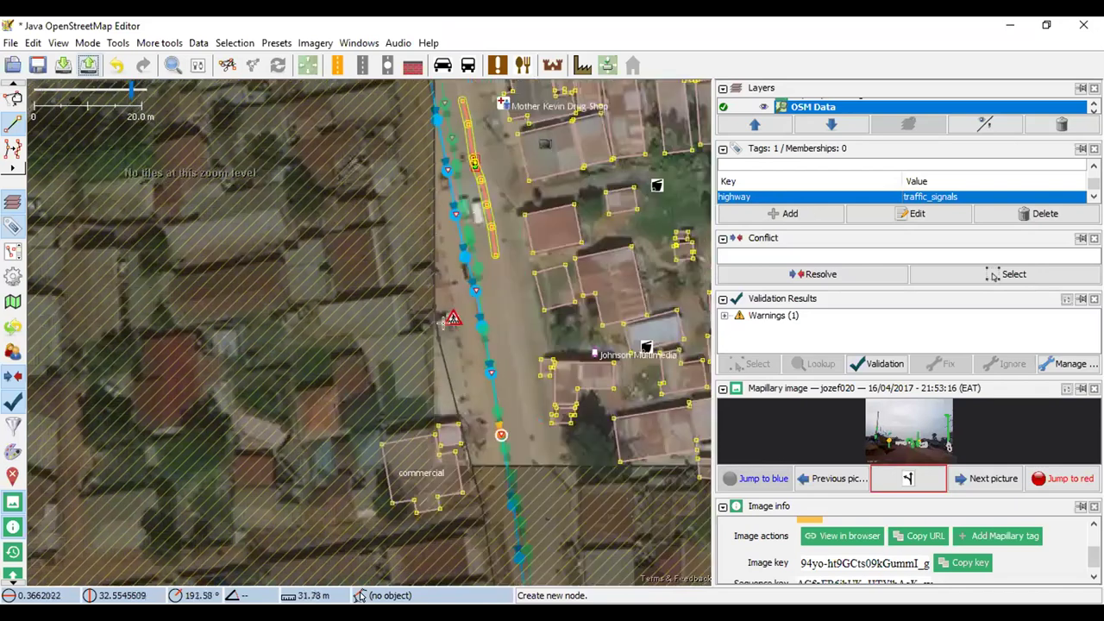
{"action": "scroll", "coordinate": [474, 198], "scroll_direction": "up", "scroll_amount": 4}
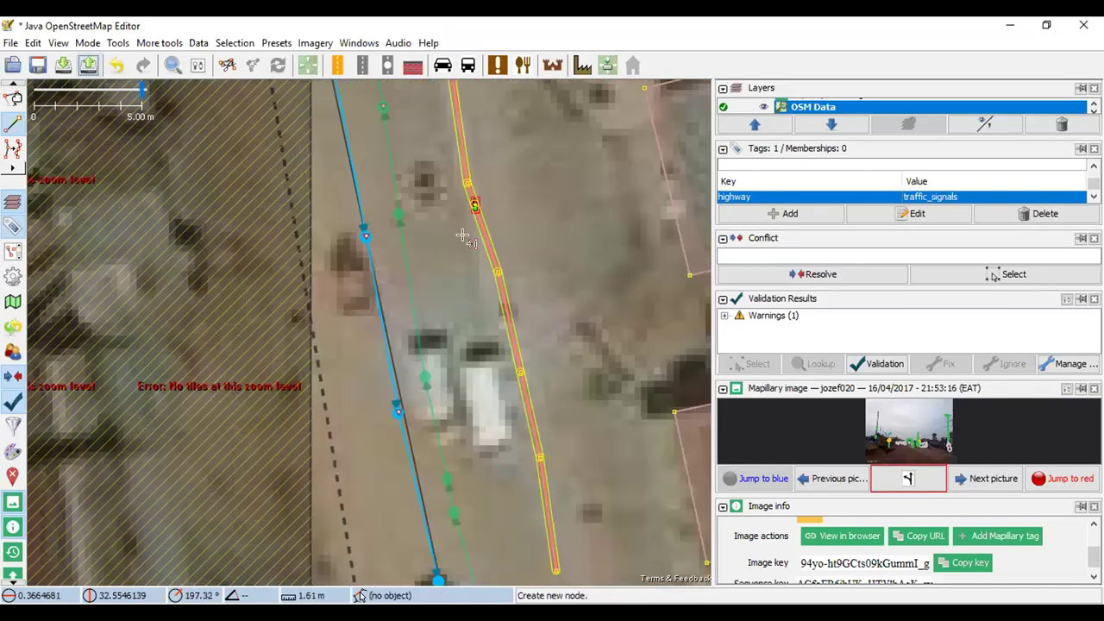
{"action": "left_click", "coordinate": [89, 66]}
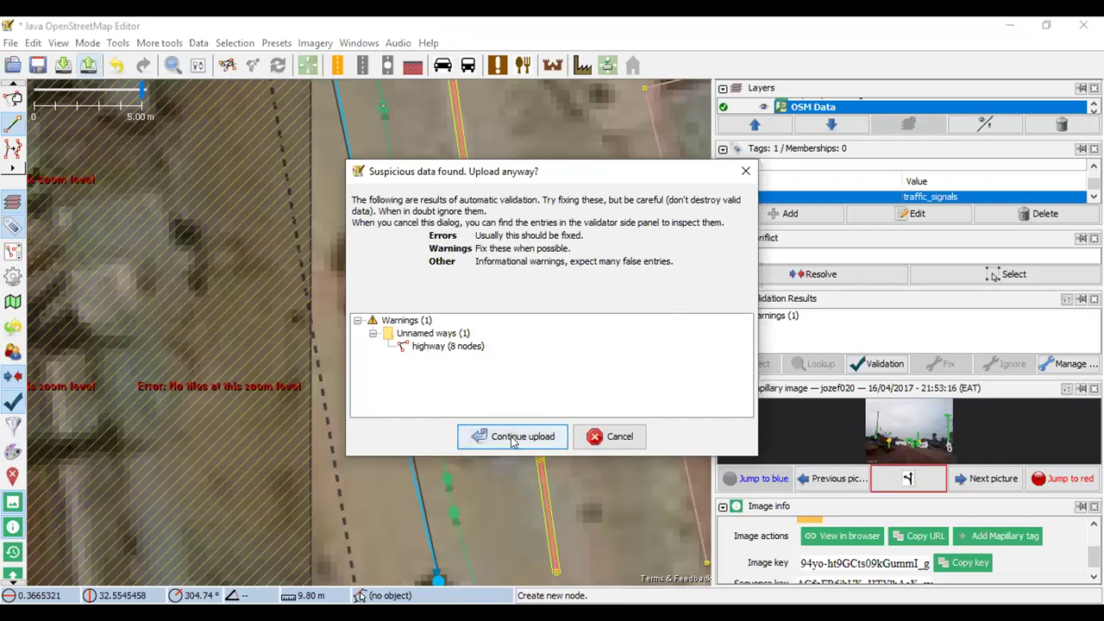
Close the upload warning and delete the demo primary road way and its traffic-signal node
{"action": "left_click", "coordinate": [746, 174]}
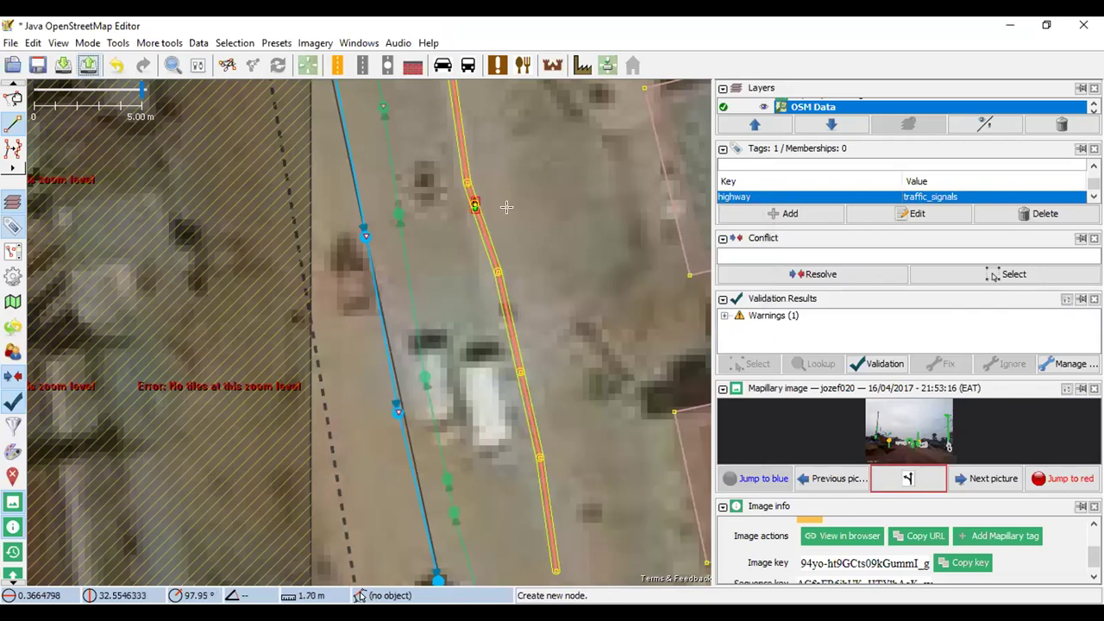
{"action": "key", "text": "s"}
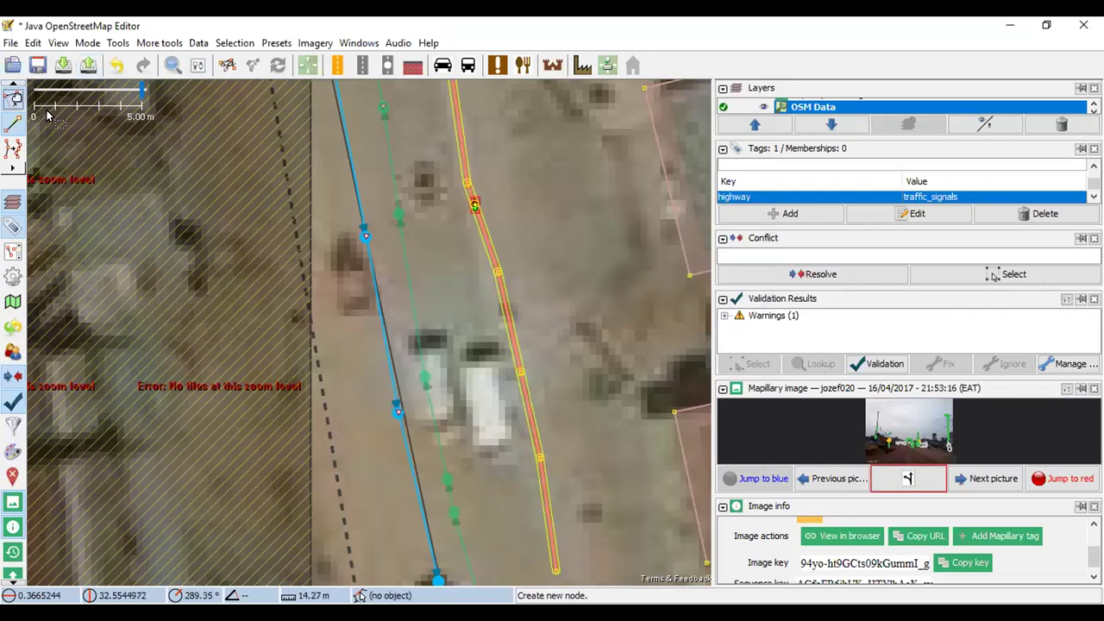
{"action": "left_click", "coordinate": [457, 151]}
{"action": "key", "text": "Delete"}
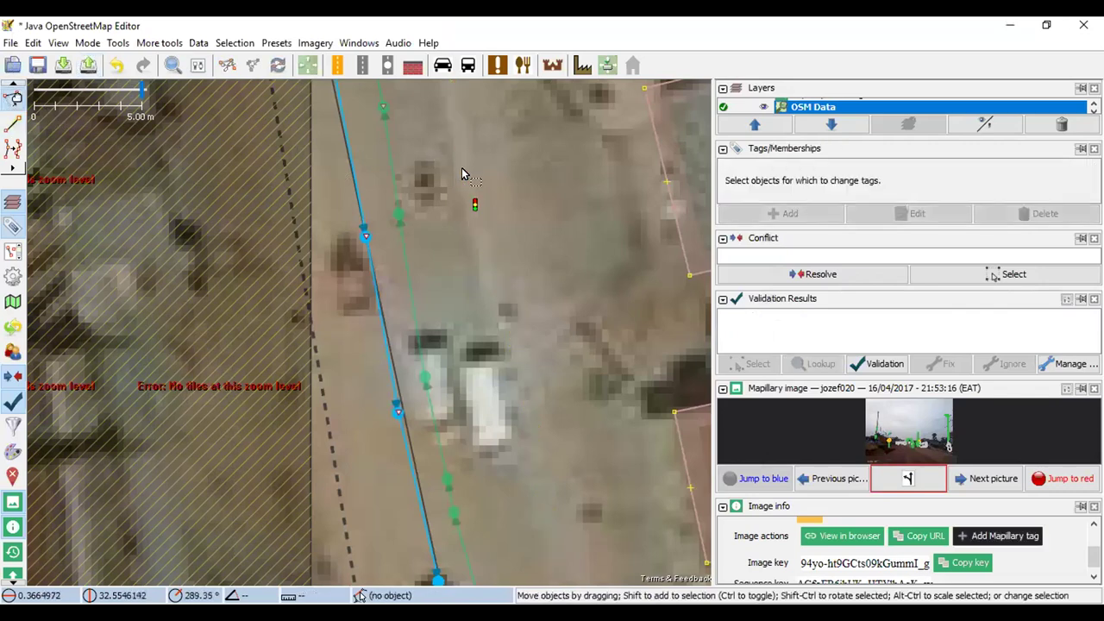
{"action": "left_click", "coordinate": [476, 205]}
{"action": "key", "text": "Delete"}
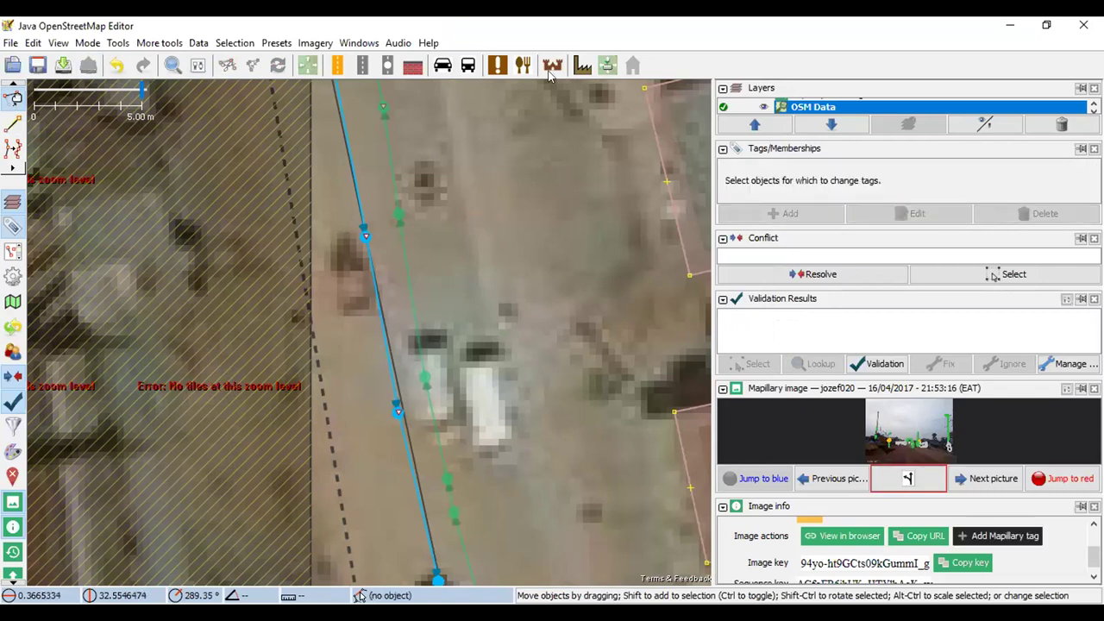